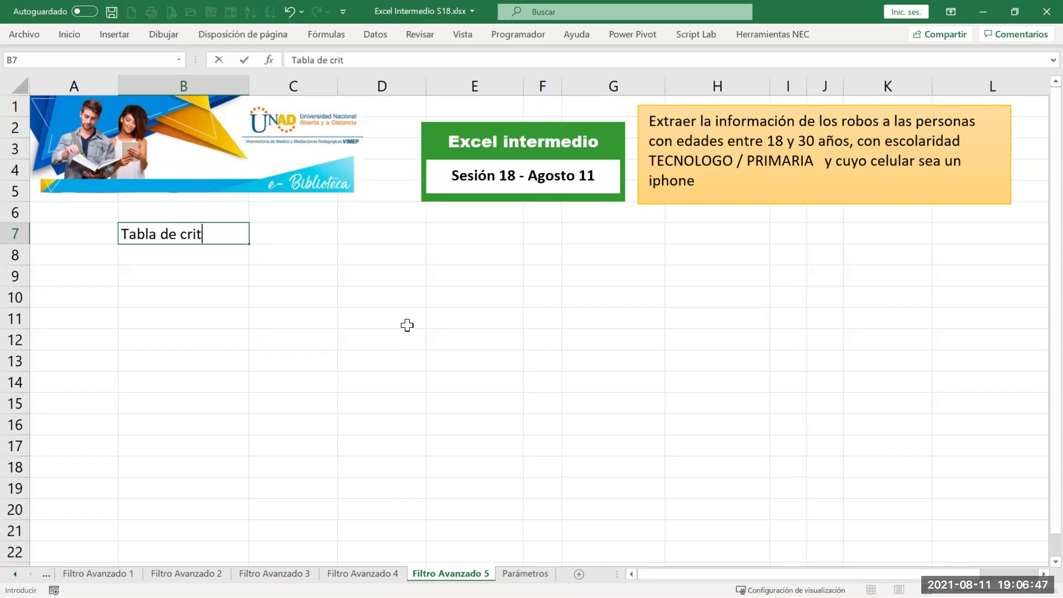
Label cell B7 of the Filtro Avanzado 5 sheet "Tabla de criterios" and make D7 the active cell
{"action": "key", "text": "Return"}
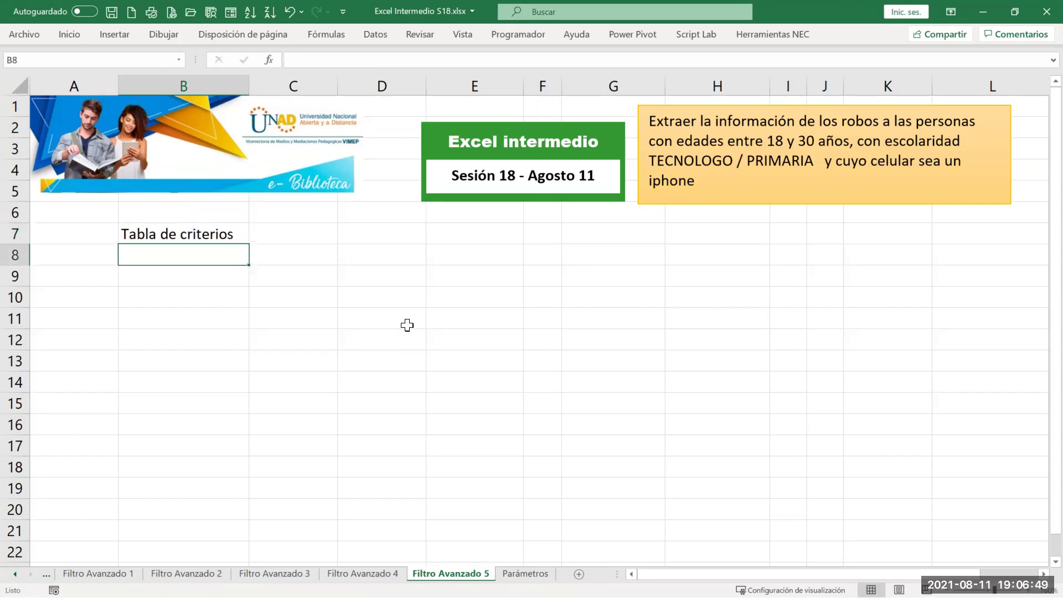
{"action": "left_click", "coordinate": [382, 244]}
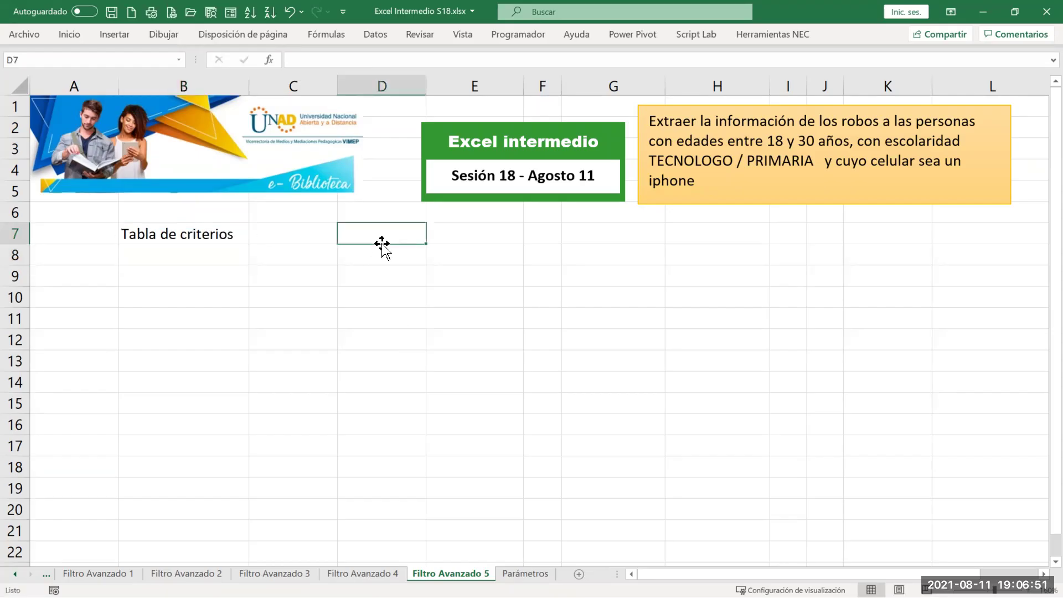
Examine the criteria tables on the Filtro Avanzado 1, 2 and 3 sheets, including the AND and OR layouts and their truth tables
{"action": "left_click", "coordinate": [98, 574]}
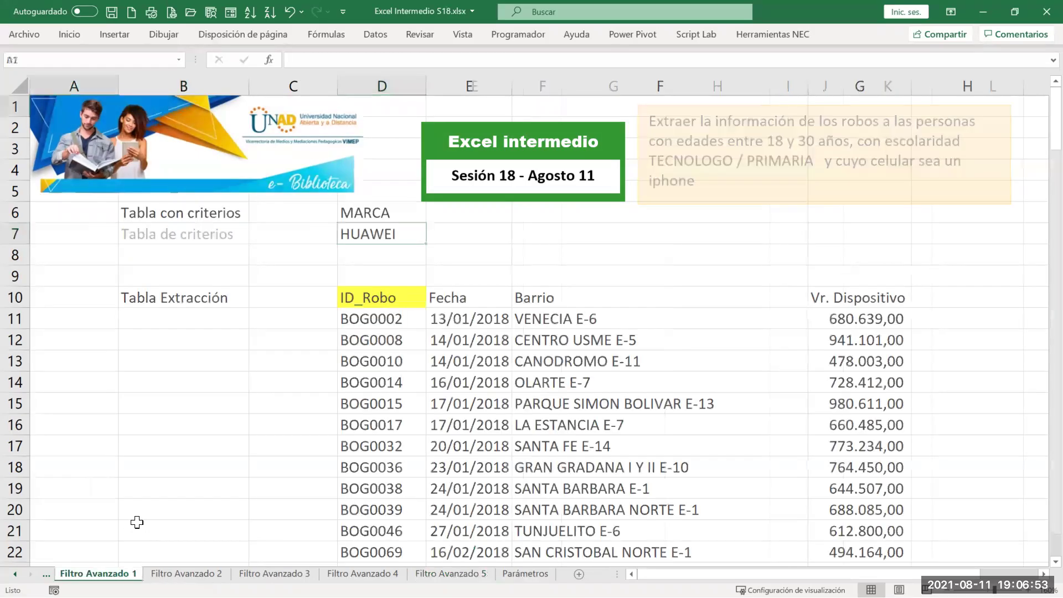
{"action": "left_click", "coordinate": [224, 212]}
{"action": "left_click_drag", "start_coordinate": [262, 212], "coordinate": [398, 237]}
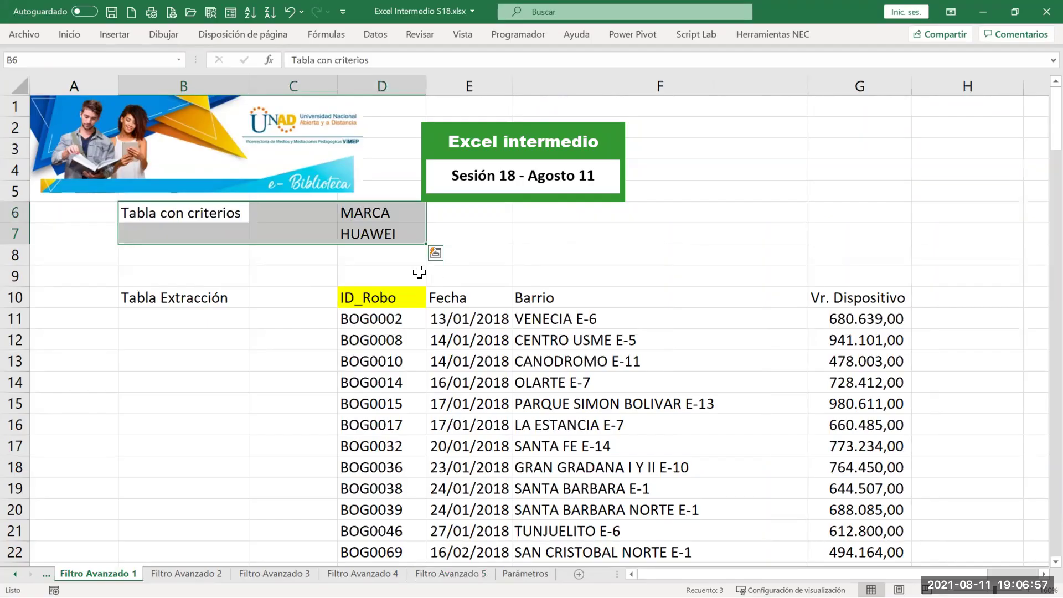
{"action": "left_click", "coordinate": [353, 260]}
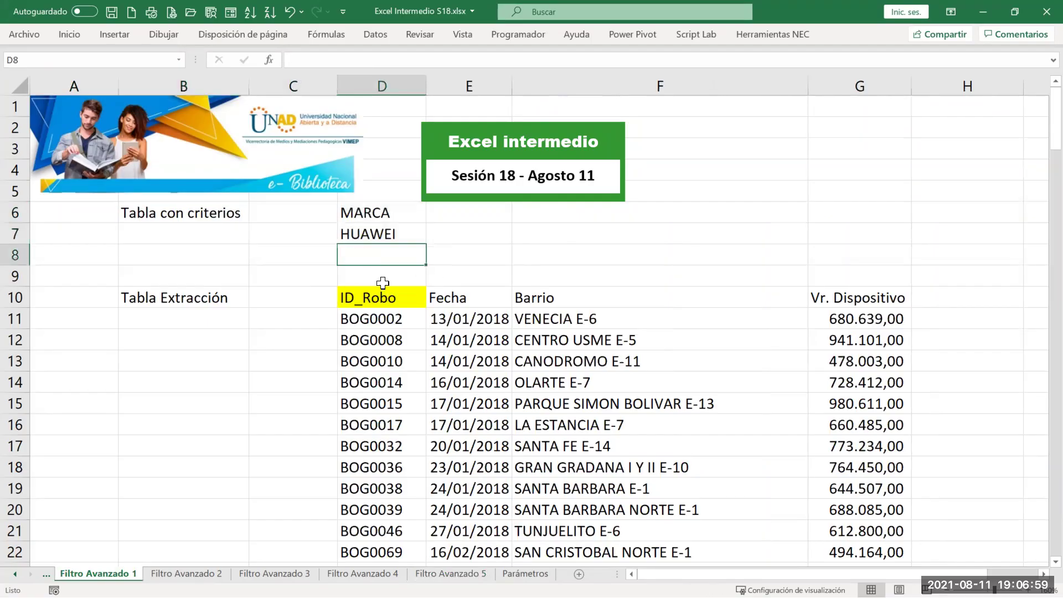
{"action": "left_click", "coordinate": [186, 573]}
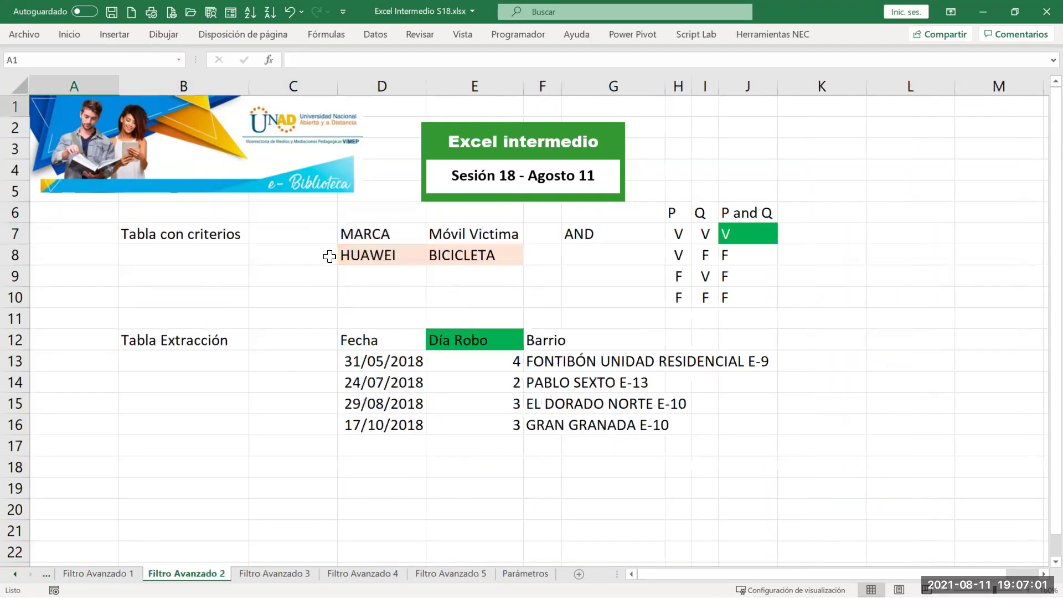
{"action": "left_click_drag", "start_coordinate": [352, 229], "coordinate": [470, 249]}
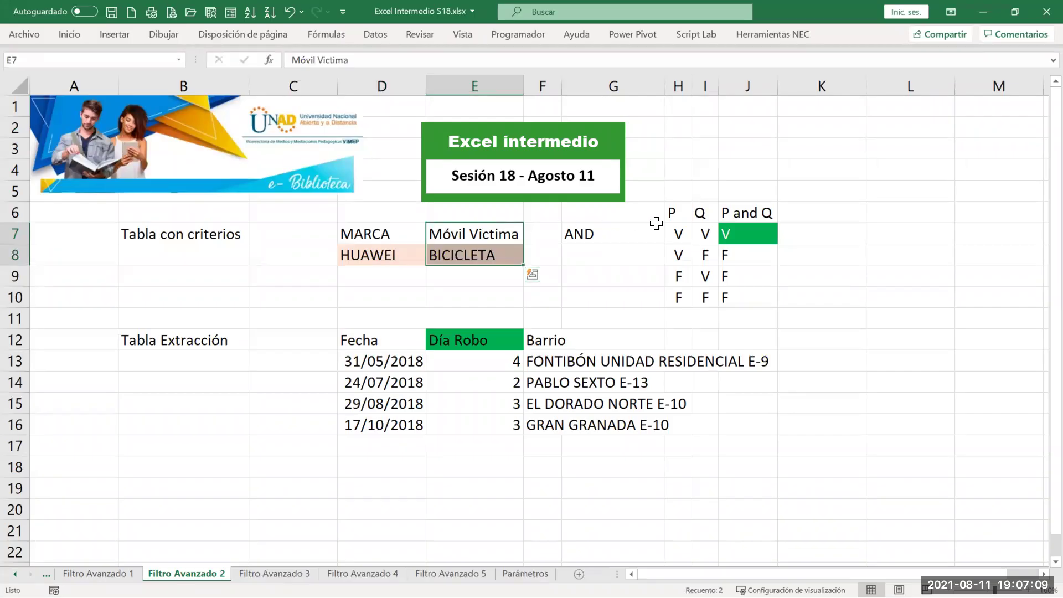
{"action": "left_click", "coordinate": [622, 233]}
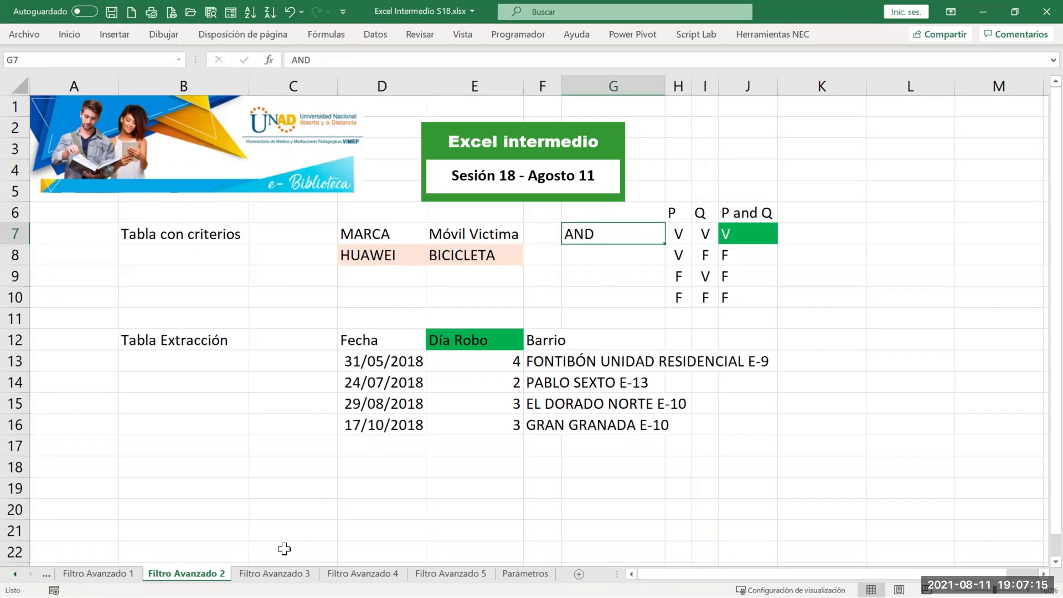
{"action": "left_click", "coordinate": [274, 573]}
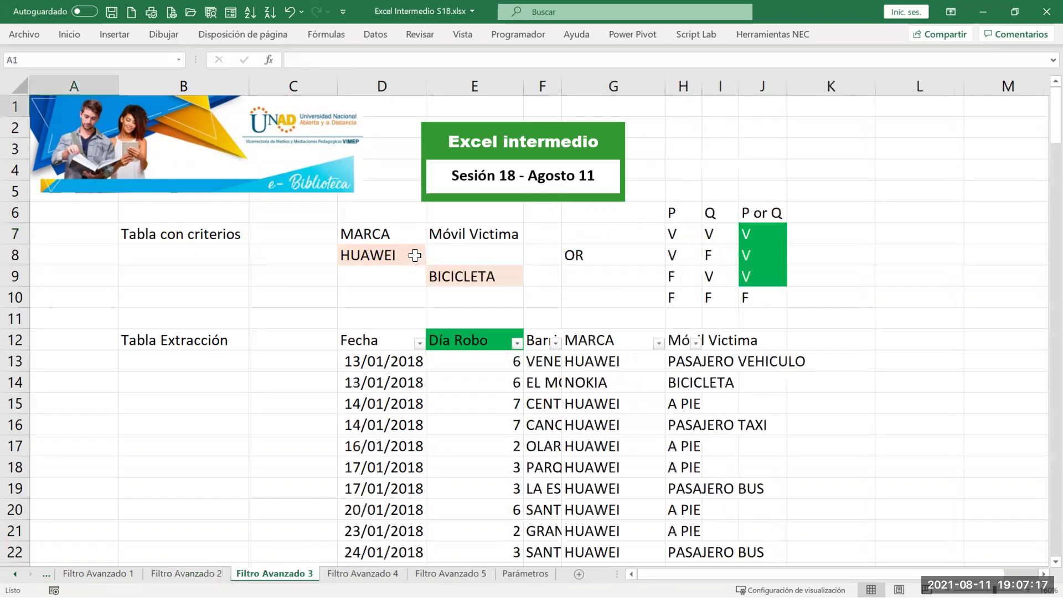
{"action": "left_click", "coordinate": [434, 268]}
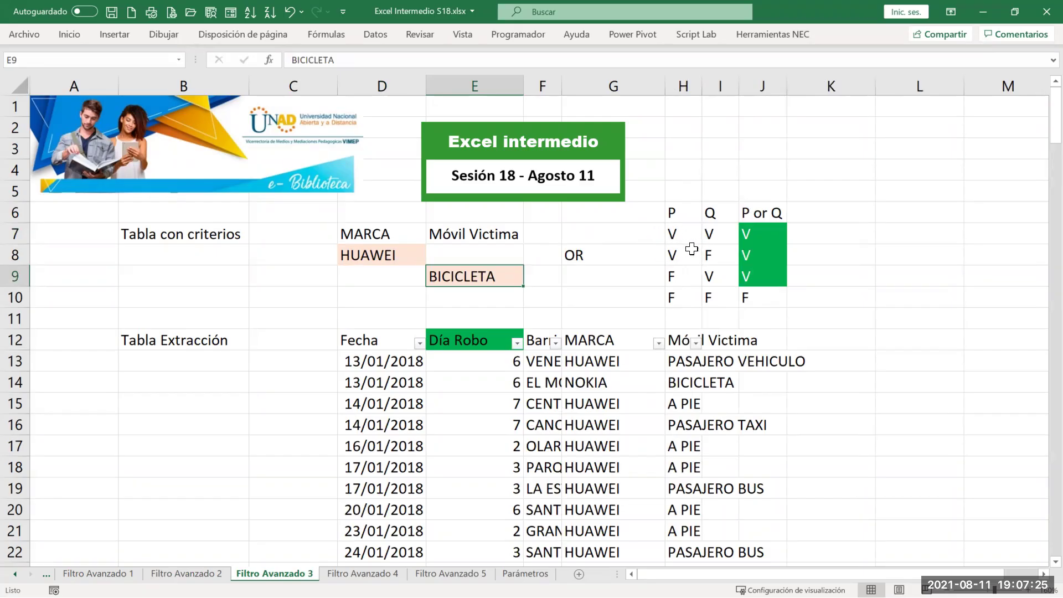
{"action": "left_click_drag", "start_coordinate": [678, 296], "coordinate": [714, 296]}
Narrow column K on the Filtro Avanzado 4 sheet and return to the Filtro Avanzado 5 sheet
{"action": "key", "text": "ctrl+Page_Down"}
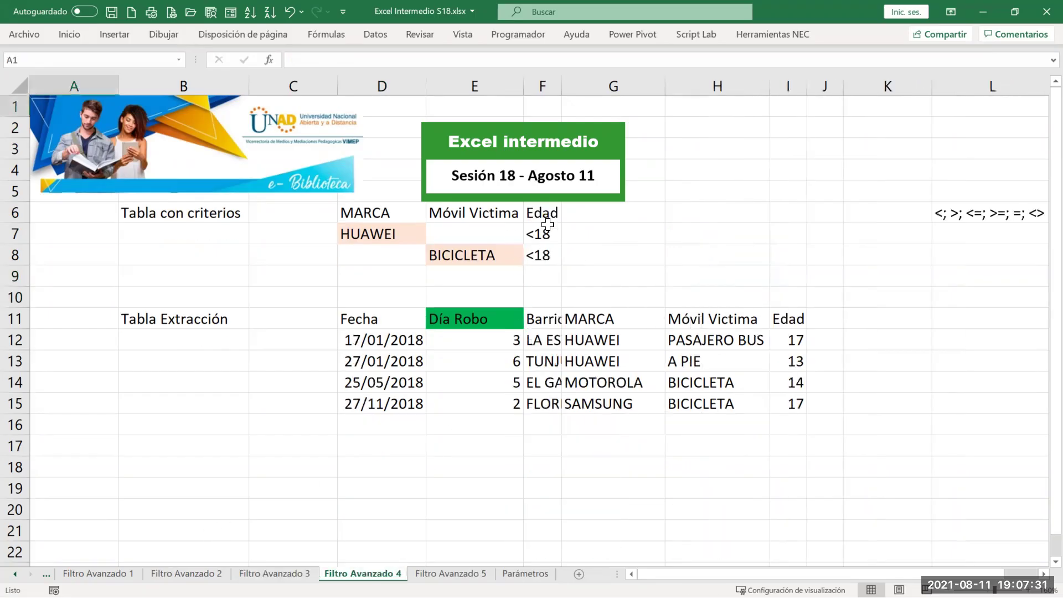
{"action": "left_click_drag", "start_coordinate": [934, 87], "coordinate": [884, 87]}
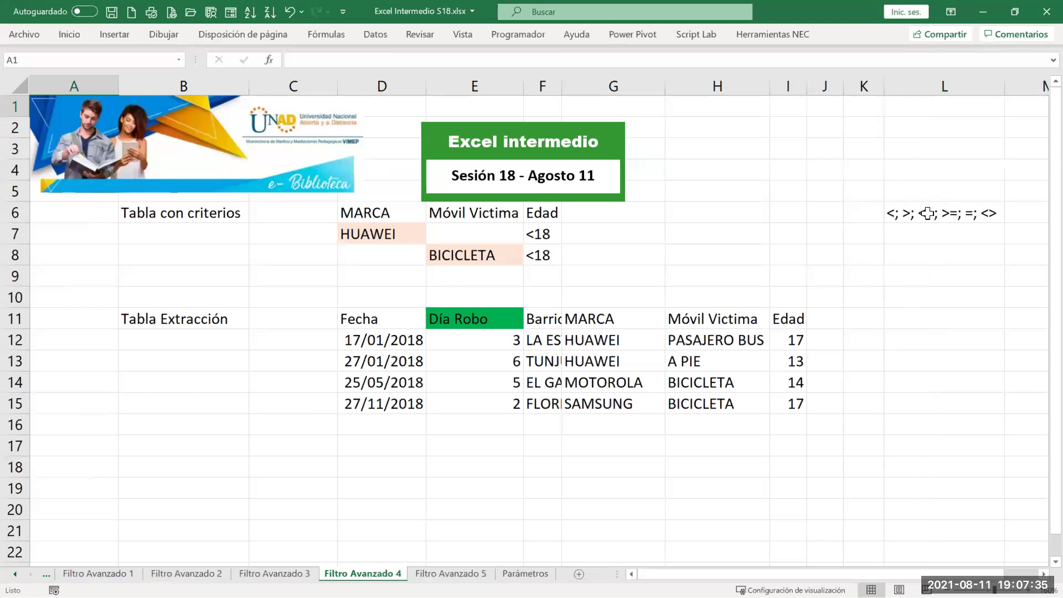
{"action": "key", "text": "ctrl+Page_Down"}
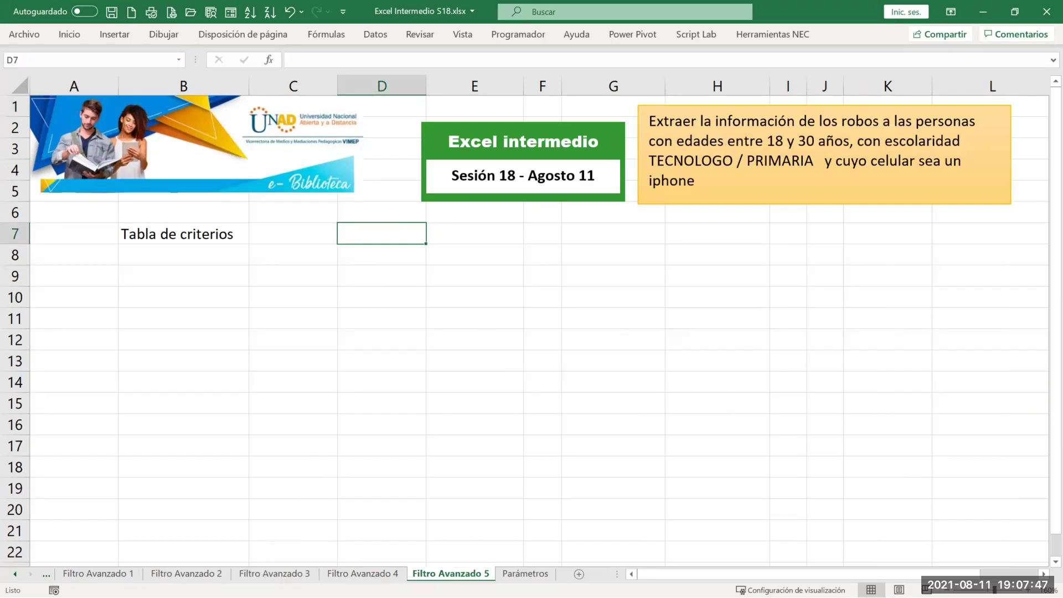
Copy the Edad header from the BD reporte Robos sheet into cell D7 of the Filtro Avanzado 5 sheet
{"action": "left_click", "coordinate": [15, 573]}
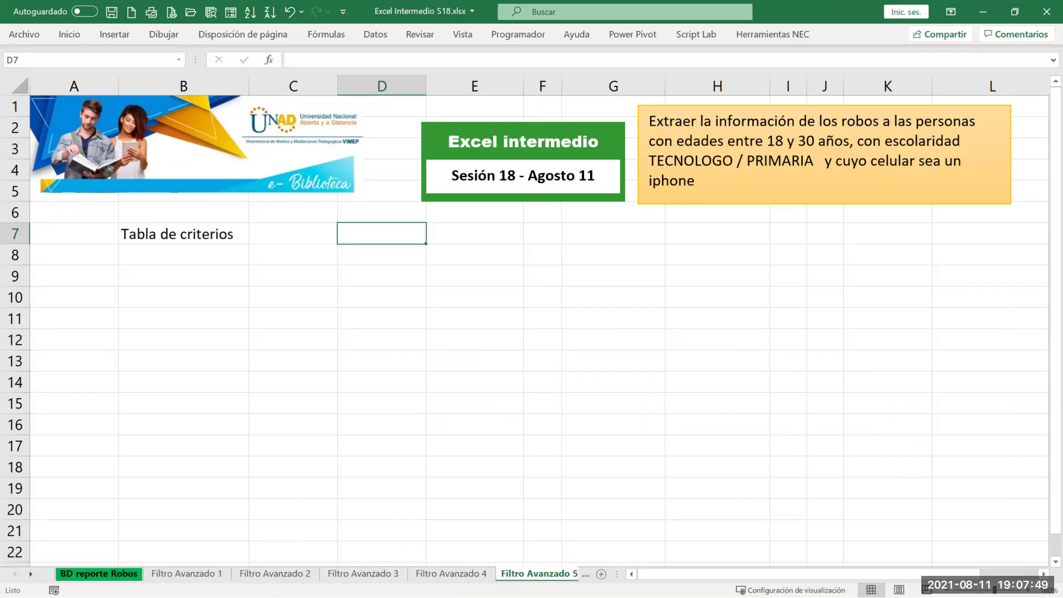
{"action": "key", "text": "ctrl+Page_Up"}
{"action": "key", "text": "ctrl+Page_Up"}
{"action": "key", "text": "ctrl+Page_Up"}
{"action": "key", "text": "ctrl+Page_Up"}
{"action": "key", "text": "ctrl+Page_Up"}
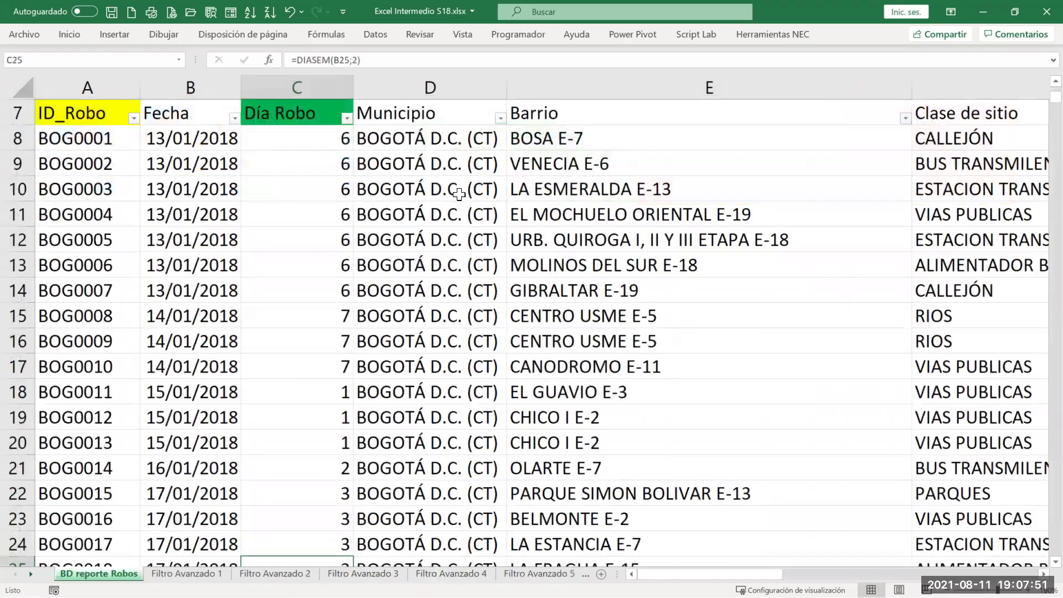
{"action": "scroll", "coordinate": [621, 353], "scroll_direction": "up", "scroll_amount": 2}
{"action": "left_click_drag", "start_coordinate": [709, 574], "coordinate": [750, 573]}
{"action": "scroll", "coordinate": [716, 430], "scroll_direction": "right", "scroll_amount": 10}
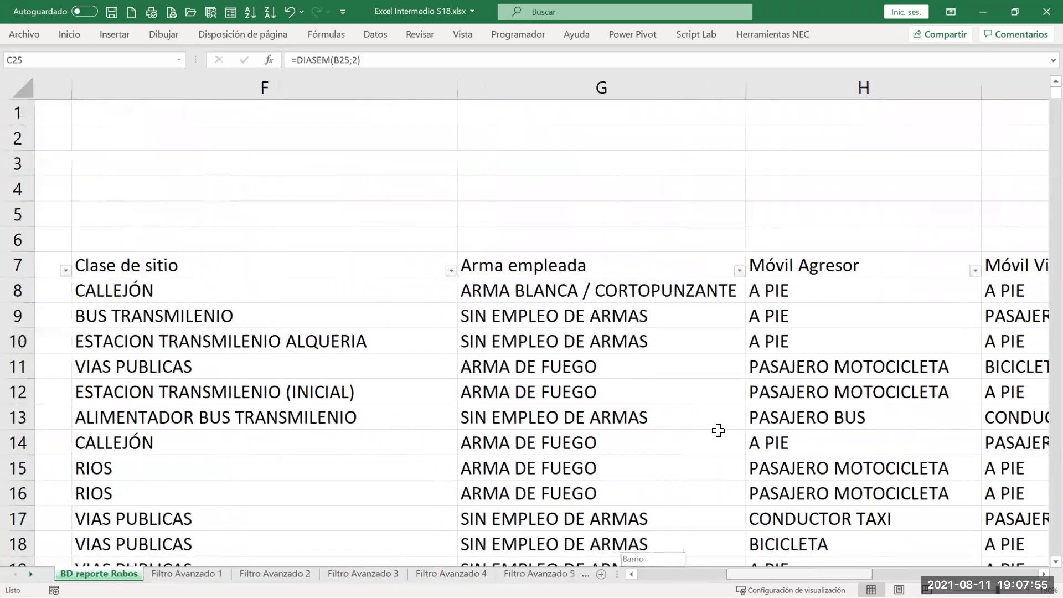
{"action": "left_click", "coordinate": [537, 265]}
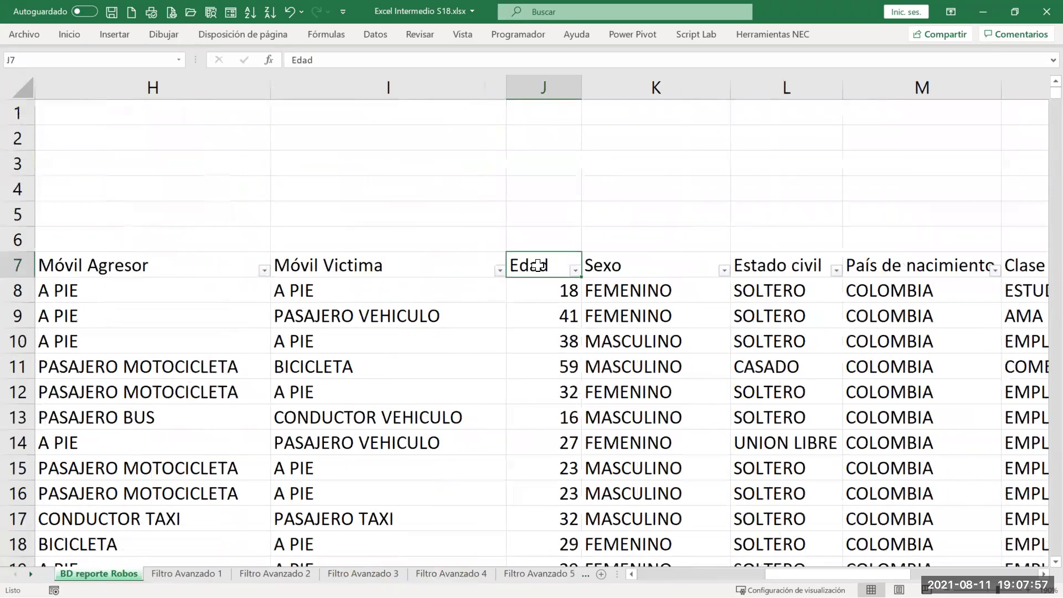
{"action": "right_click", "coordinate": [537, 265]}
{"action": "left_click", "coordinate": [576, 209]}
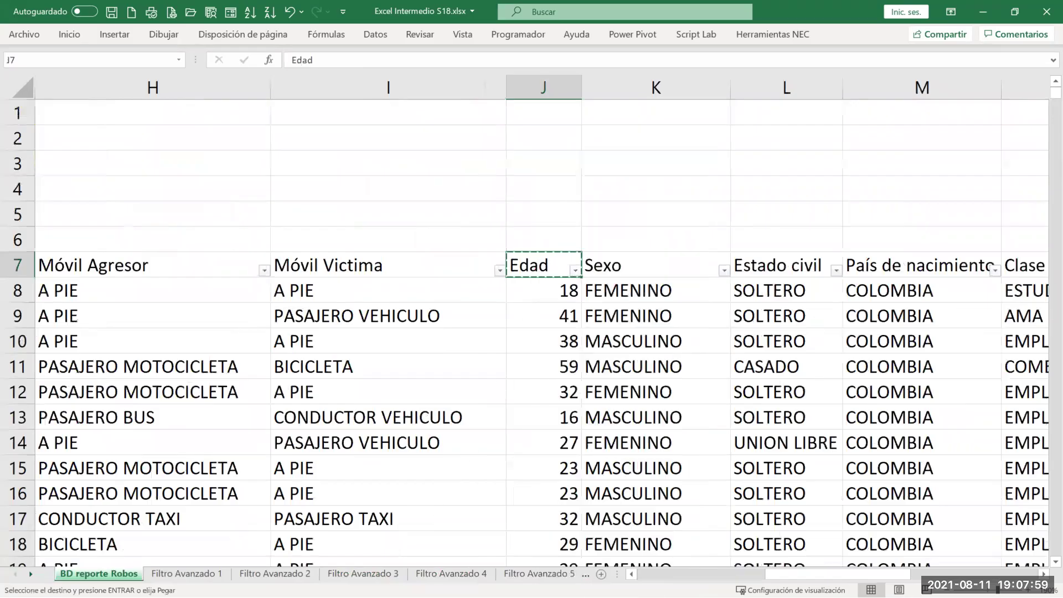
{"action": "left_click", "coordinate": [535, 574]}
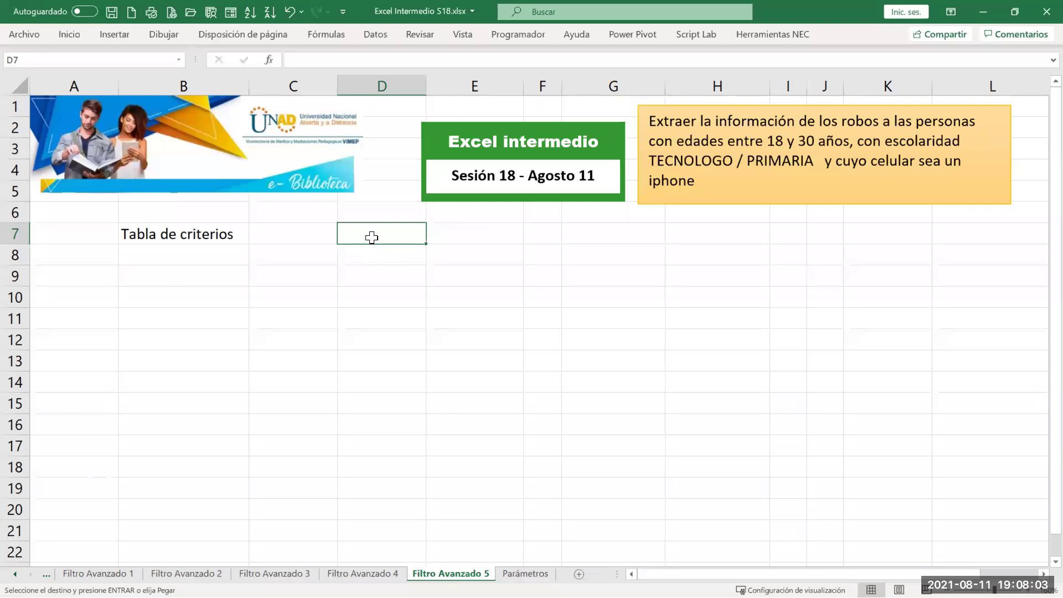
{"action": "key", "text": "Return"}
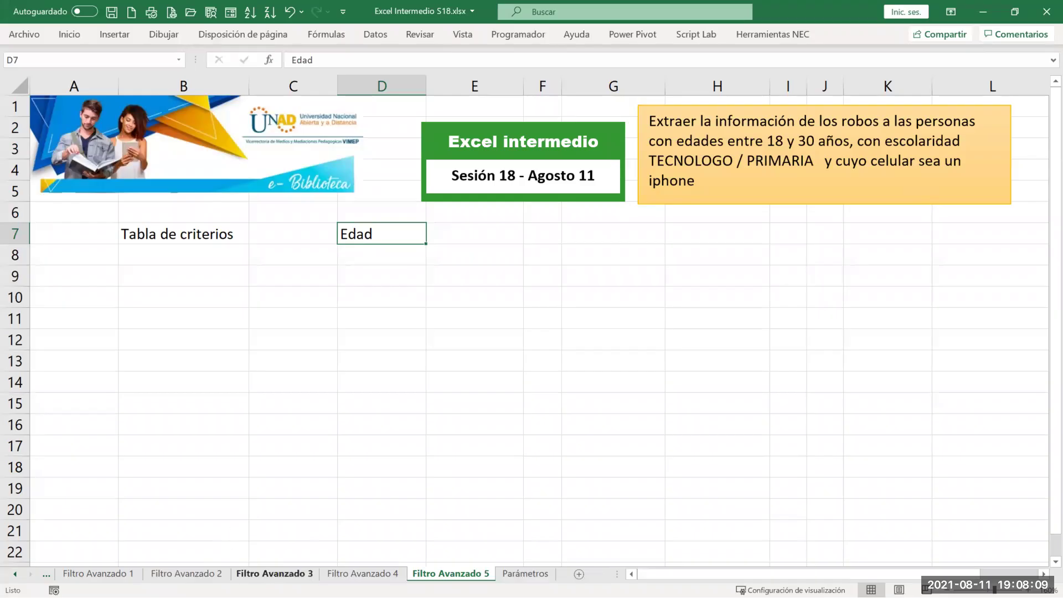
Copy the Escolaridad header with the values TECNOLOGO and PRIMARIA from BD reporte Robos into E7:E9 of Filtro Avanzado 5
{"action": "left_click", "coordinate": [47, 573]}
{"action": "left_click", "coordinate": [77, 564]}
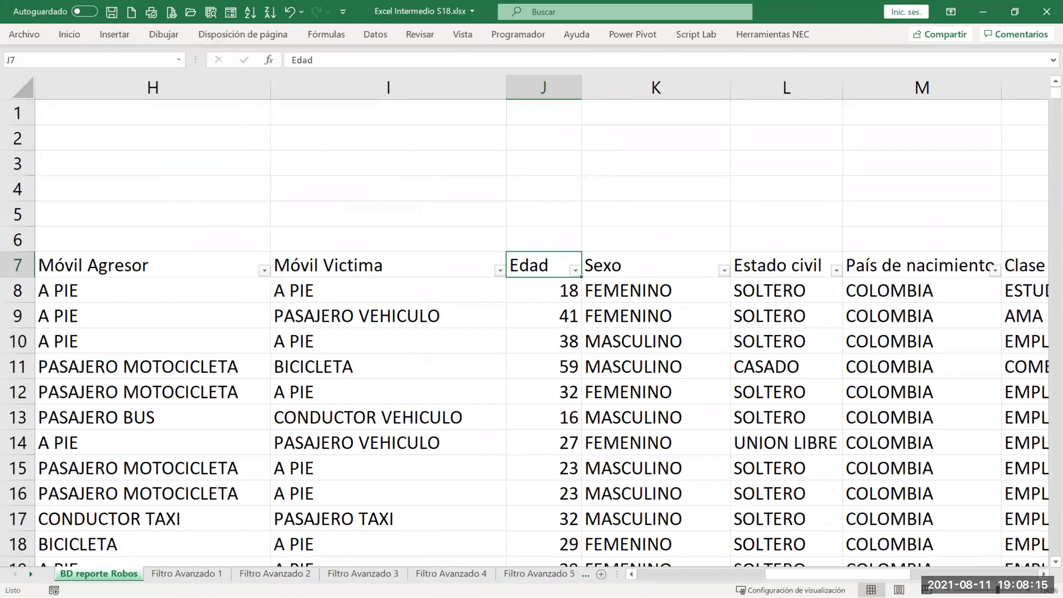
{"action": "scroll", "coordinate": [542, 328], "scroll_direction": "right", "scroll_amount": 1}
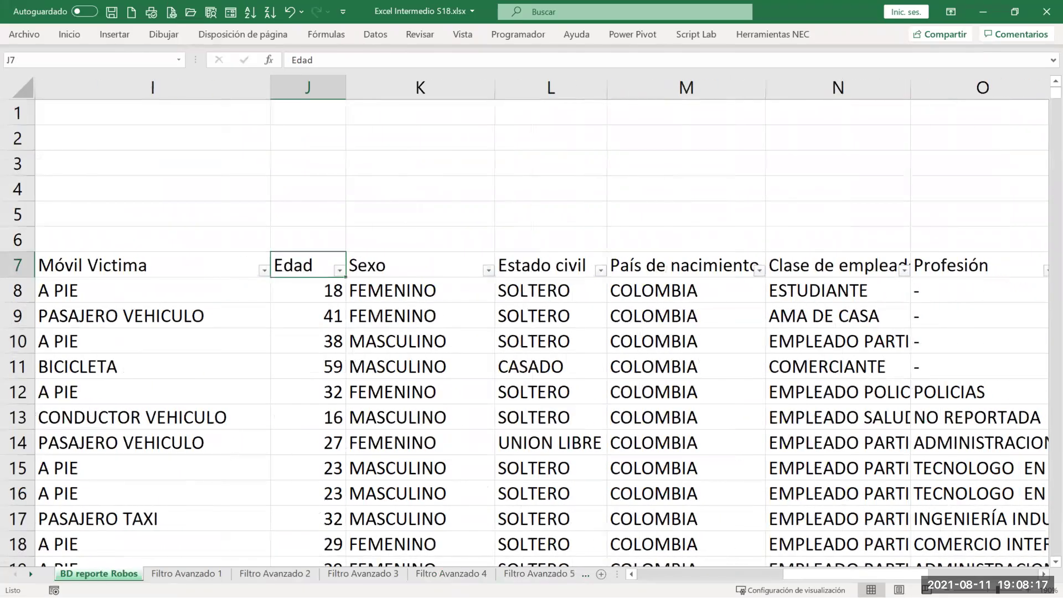
{"action": "scroll", "coordinate": [813, 310], "scroll_direction": "right", "scroll_amount": 2}
{"action": "left_click", "coordinate": [813, 269]}
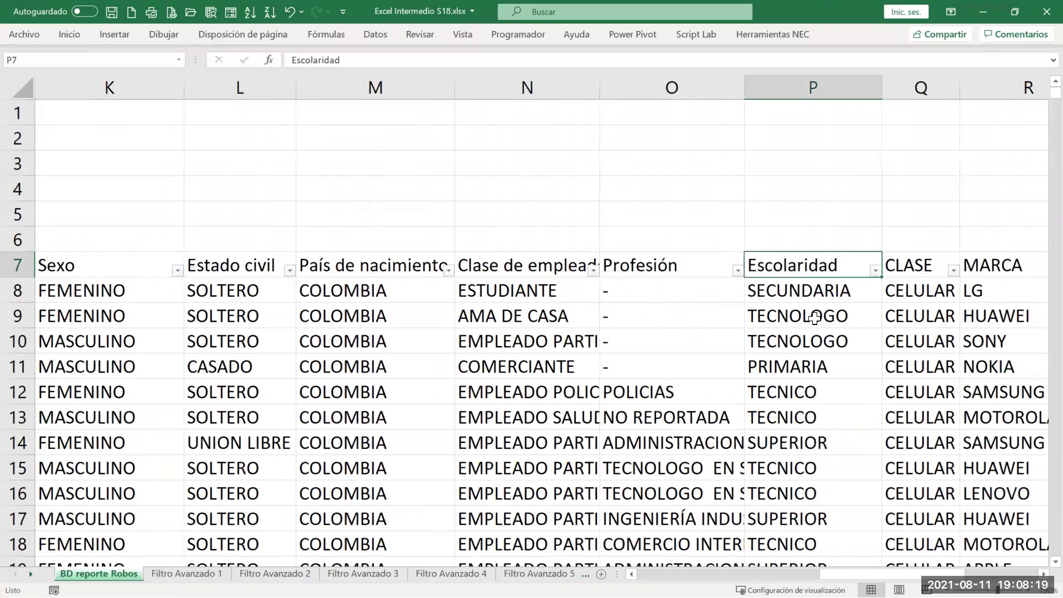
{"action": "left_click", "coordinate": [811, 319], "text": "ctrl"}
{"action": "left_click", "coordinate": [802, 367], "text": "ctrl"}
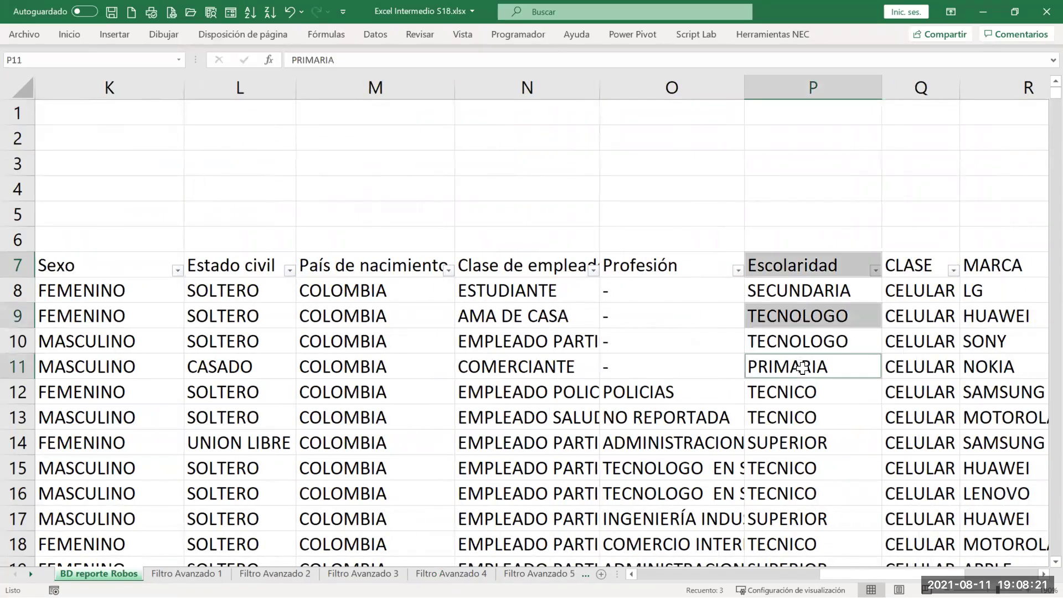
{"action": "key", "text": "ctrl+c"}
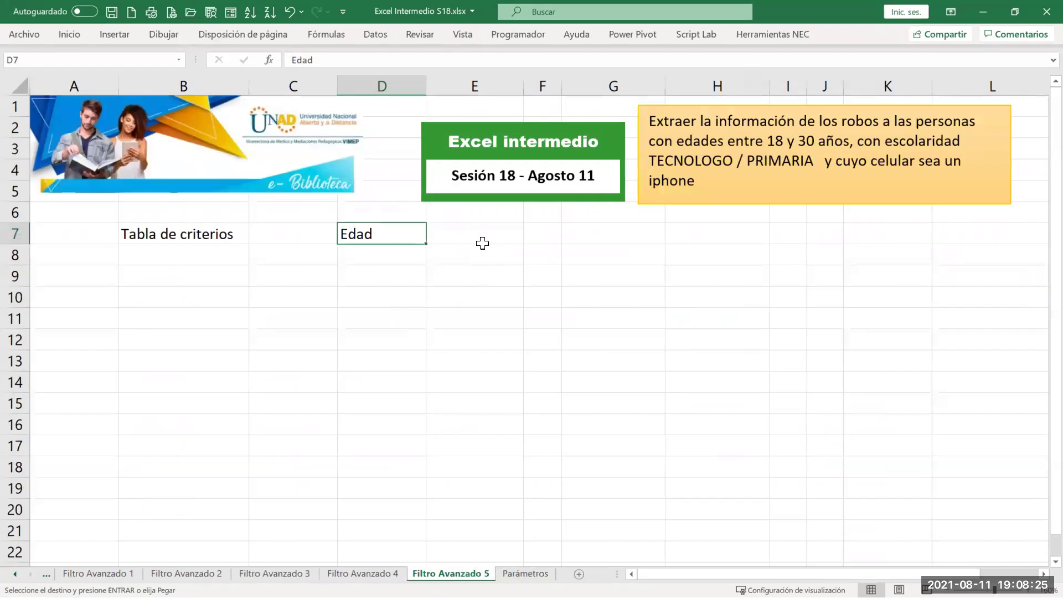
{"action": "left_click", "coordinate": [481, 227]}
{"action": "key", "text": "ctrl+v"}
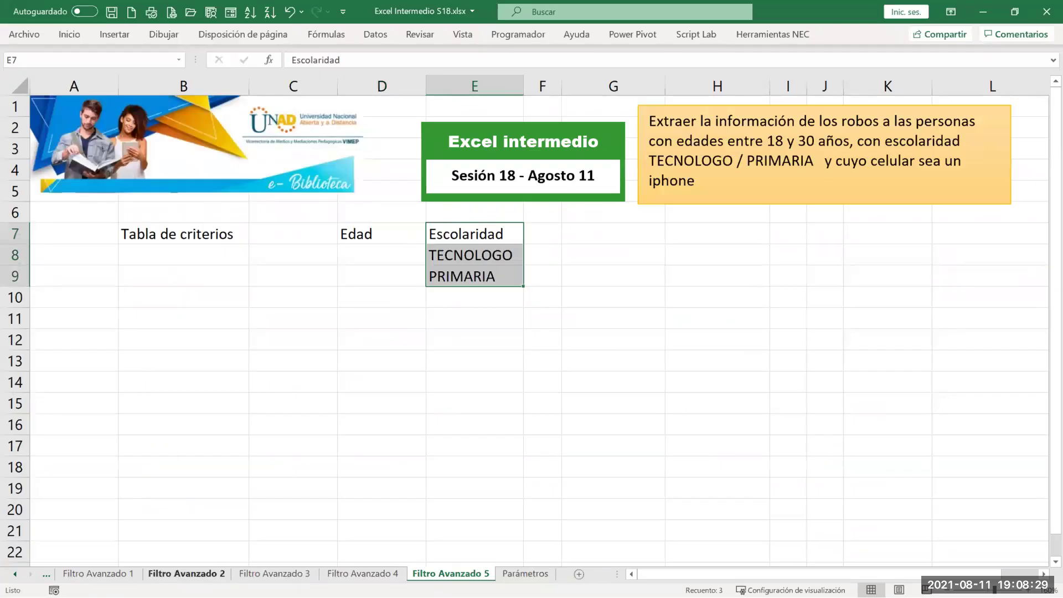
Copy the MARCA header with the value IPHONE from the BD reporte Robos sheet into G7:G8 of Filtro Avanzado 5
{"action": "left_click", "coordinate": [15, 573]}
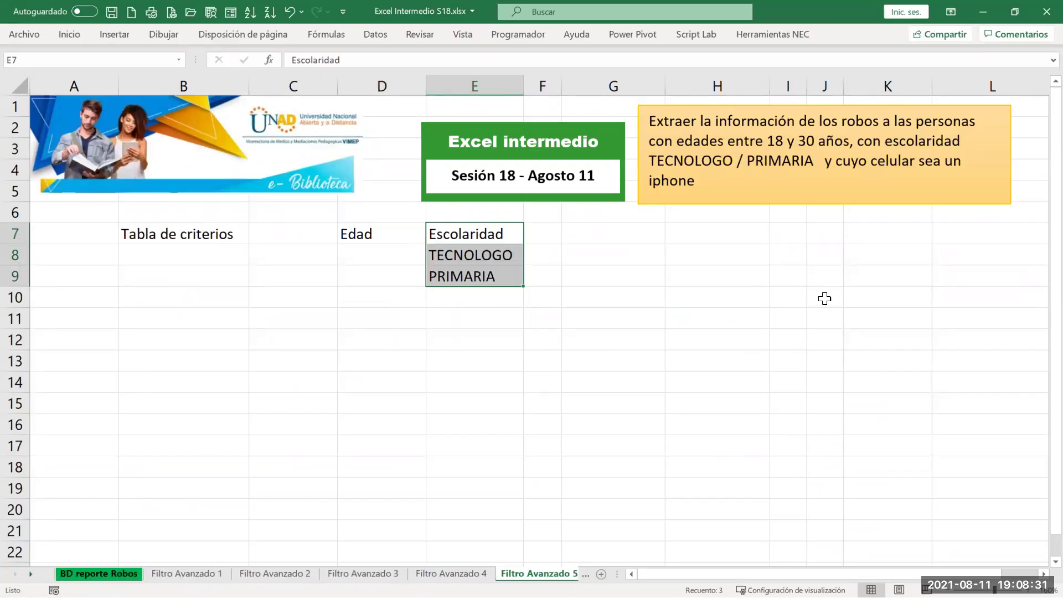
{"action": "left_click", "coordinate": [98, 574]}
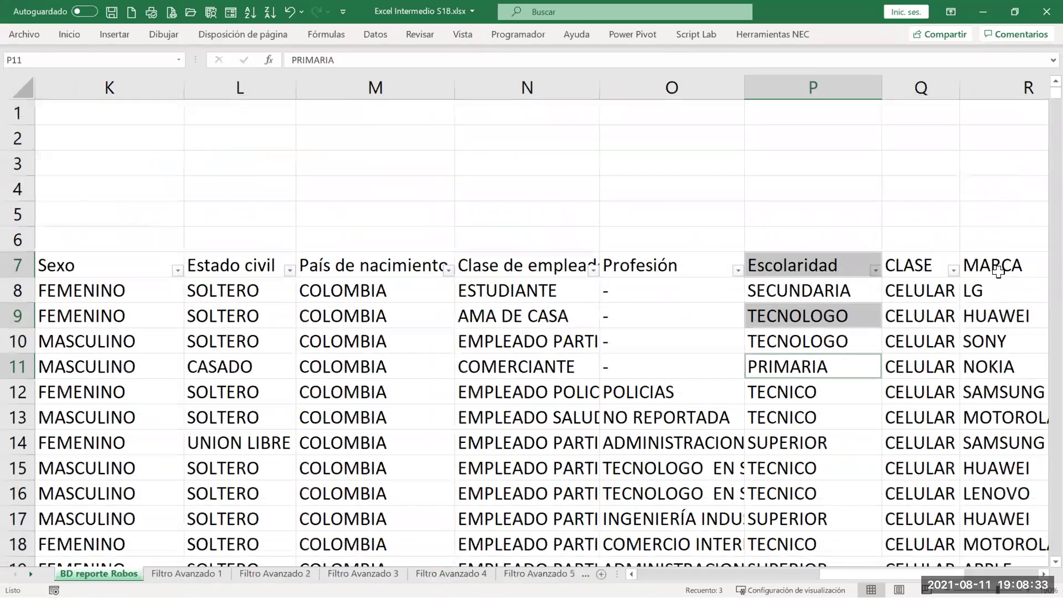
{"action": "left_click", "coordinate": [994, 265]}
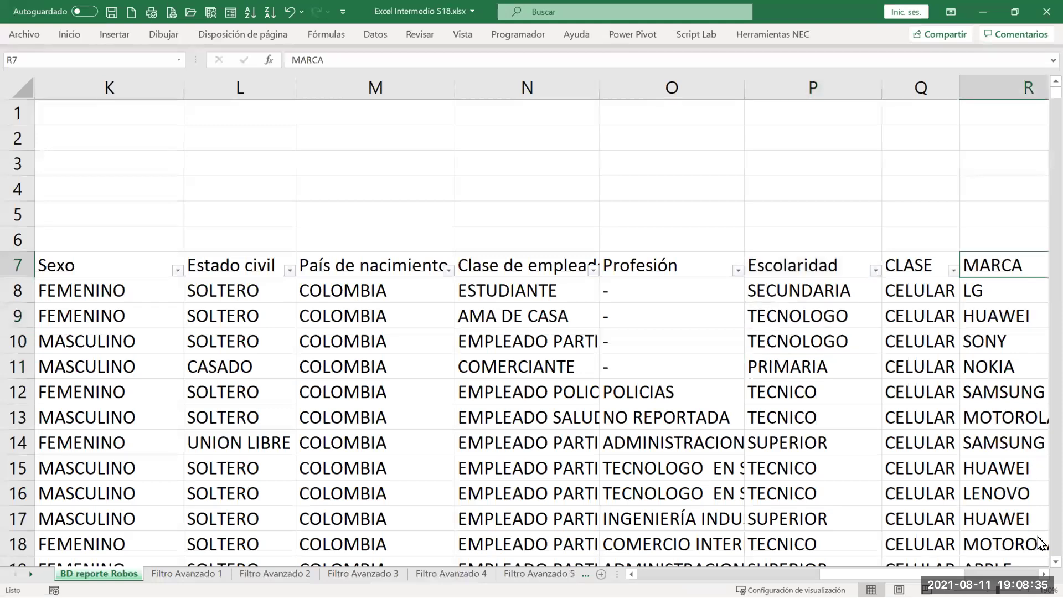
{"action": "left_click", "coordinate": [1042, 574]}
{"action": "scroll", "coordinate": [824, 368], "scroll_direction": "right", "scroll_amount": 1}
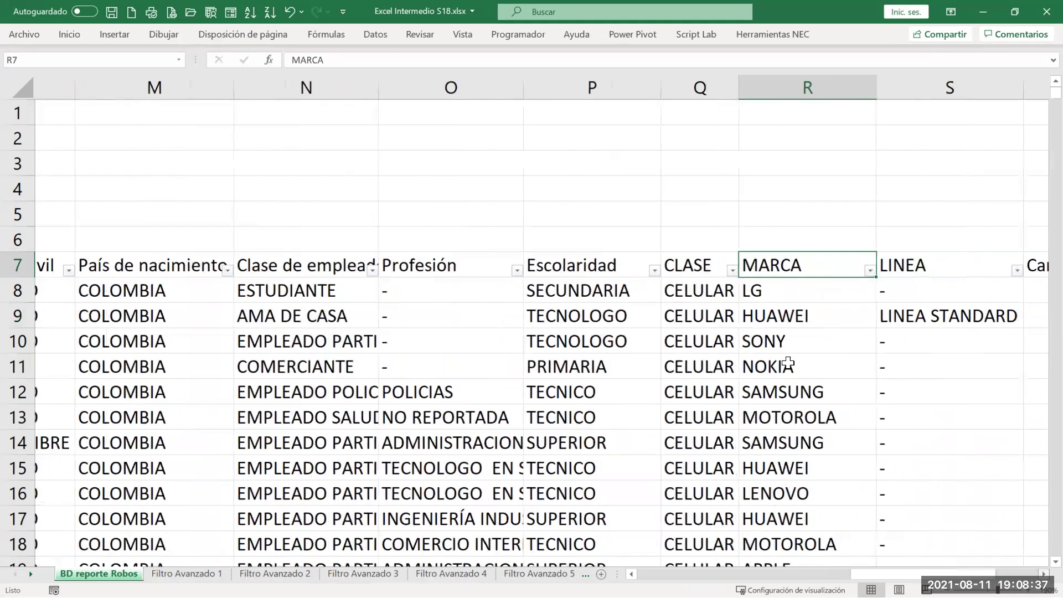
{"action": "scroll", "coordinate": [783, 363], "scroll_direction": "down", "scroll_amount": 2}
{"action": "scroll", "coordinate": [769, 321], "scroll_direction": "up", "scroll_amount": 2}
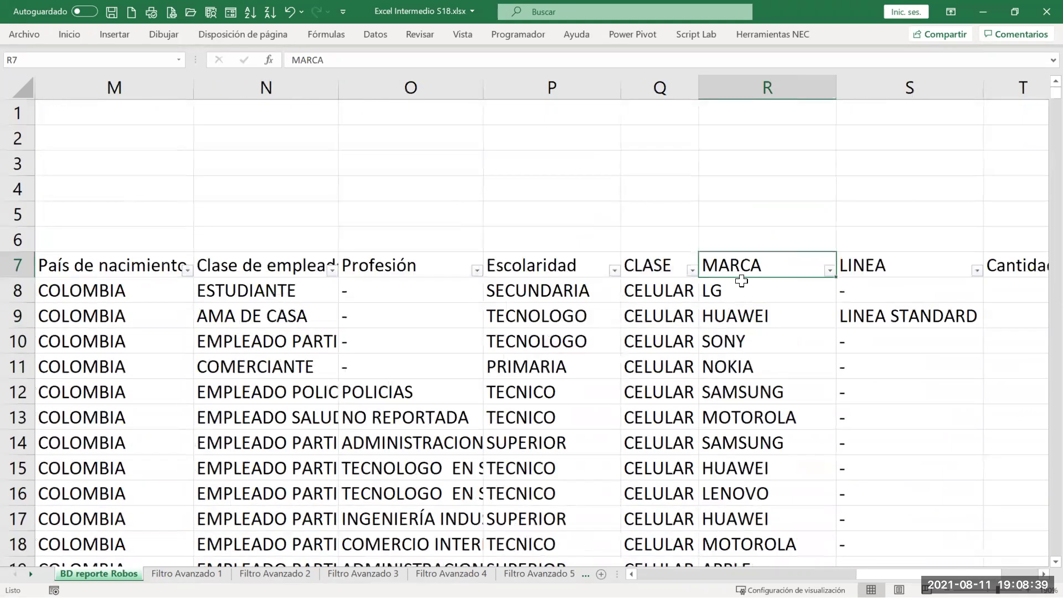
{"action": "left_click", "coordinate": [612, 264]}
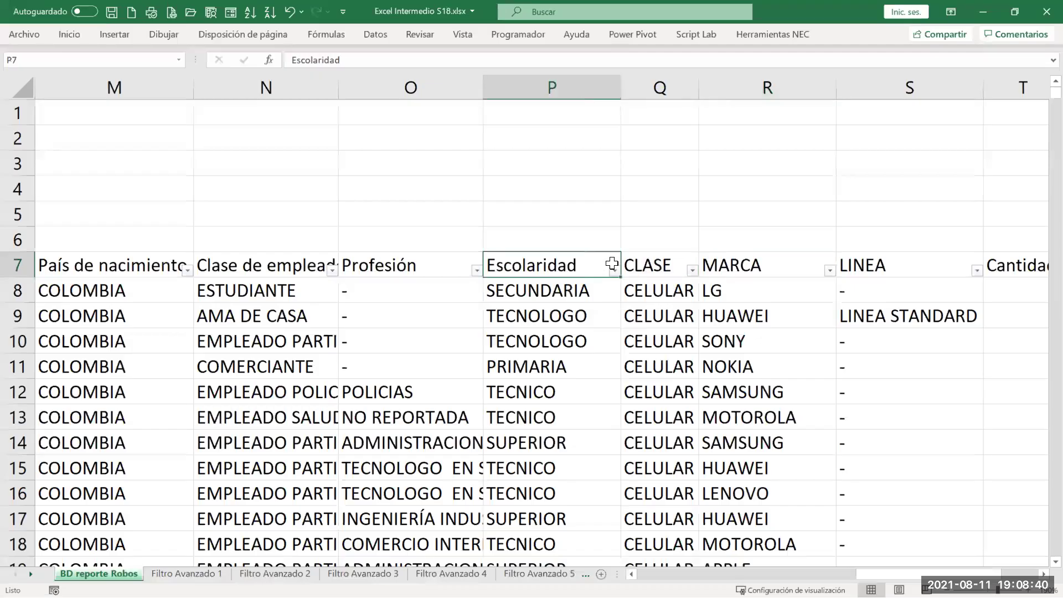
{"action": "left_click", "coordinate": [748, 264]}
{"action": "scroll", "coordinate": [740, 366], "scroll_direction": "down", "scroll_amount": 1}
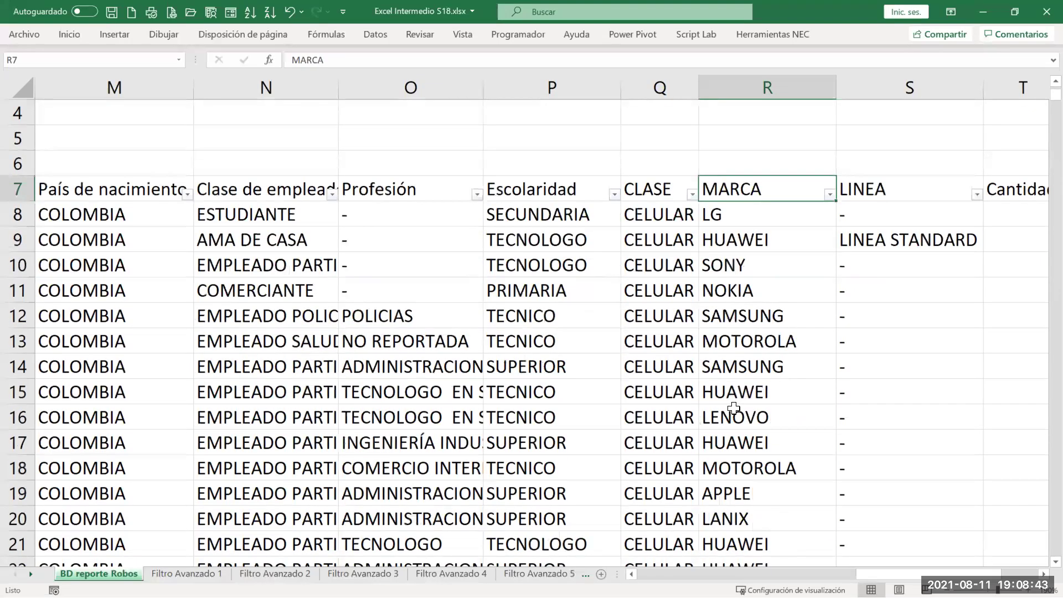
{"action": "scroll", "coordinate": [733, 408], "scroll_direction": "down", "scroll_amount": 2}
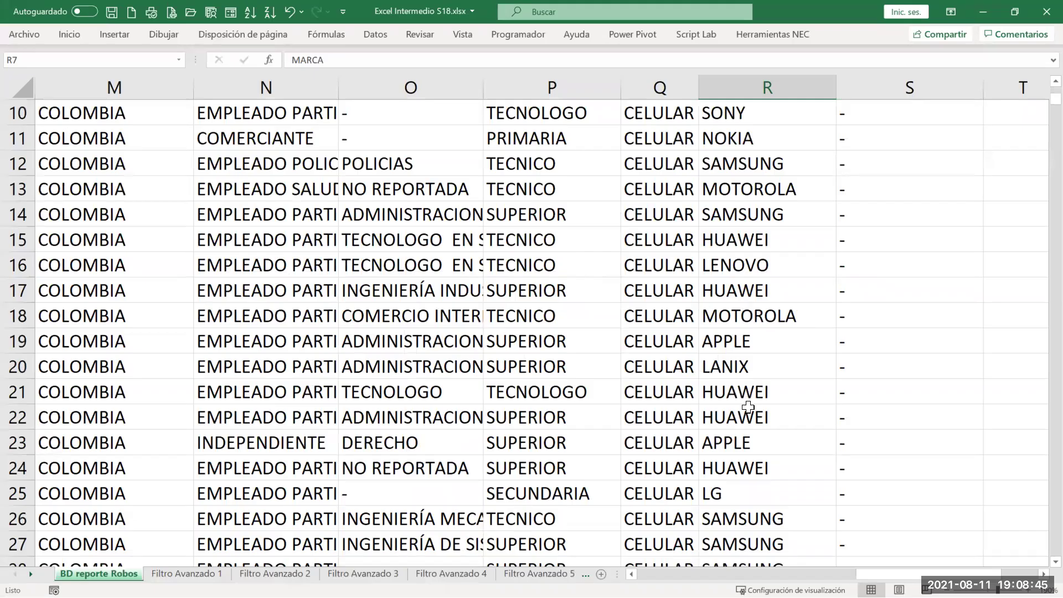
{"action": "scroll", "coordinate": [748, 408], "scroll_direction": "down", "scroll_amount": 2}
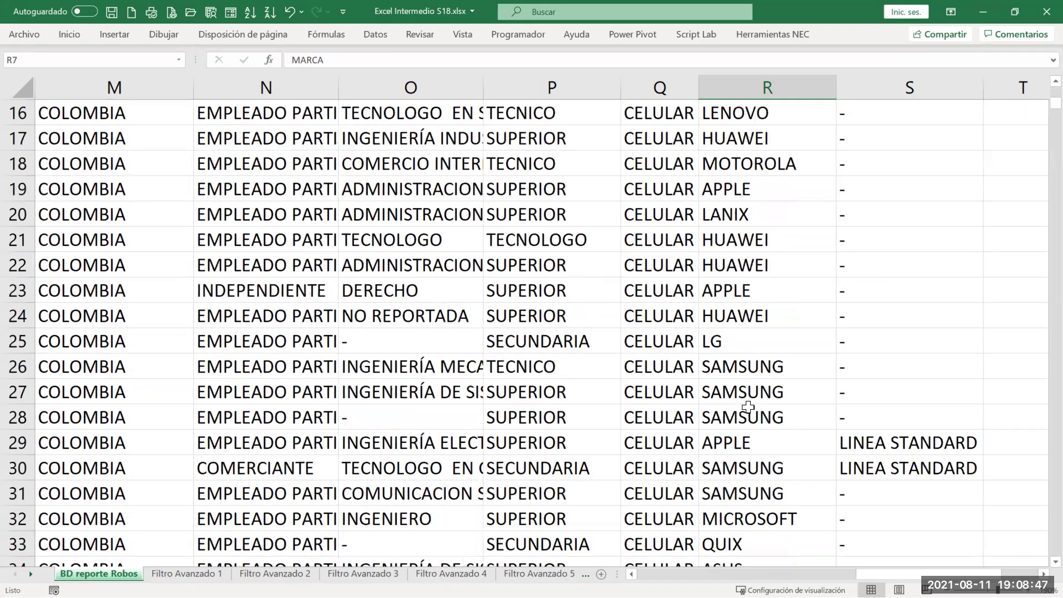
{"action": "scroll", "coordinate": [748, 407], "scroll_direction": "down", "scroll_amount": 5}
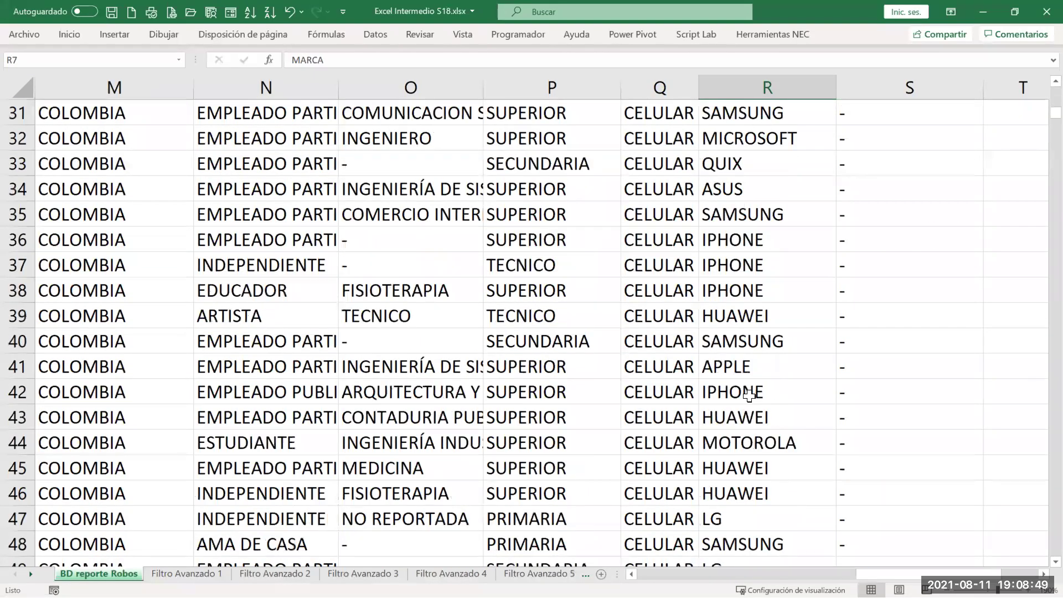
{"action": "left_click", "coordinate": [749, 387]}
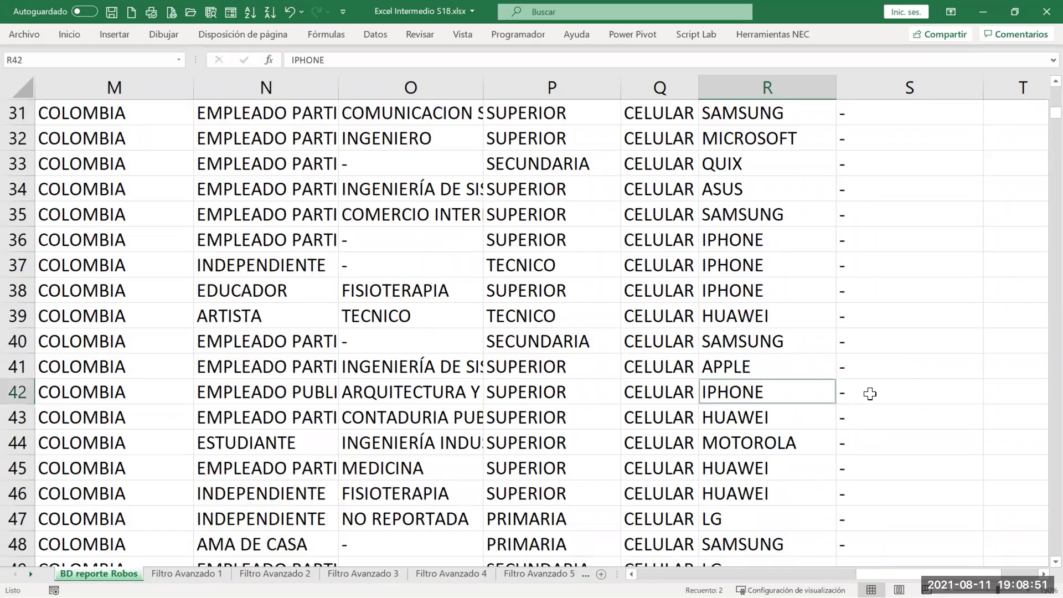
{"action": "key", "text": "ctrl+c"}
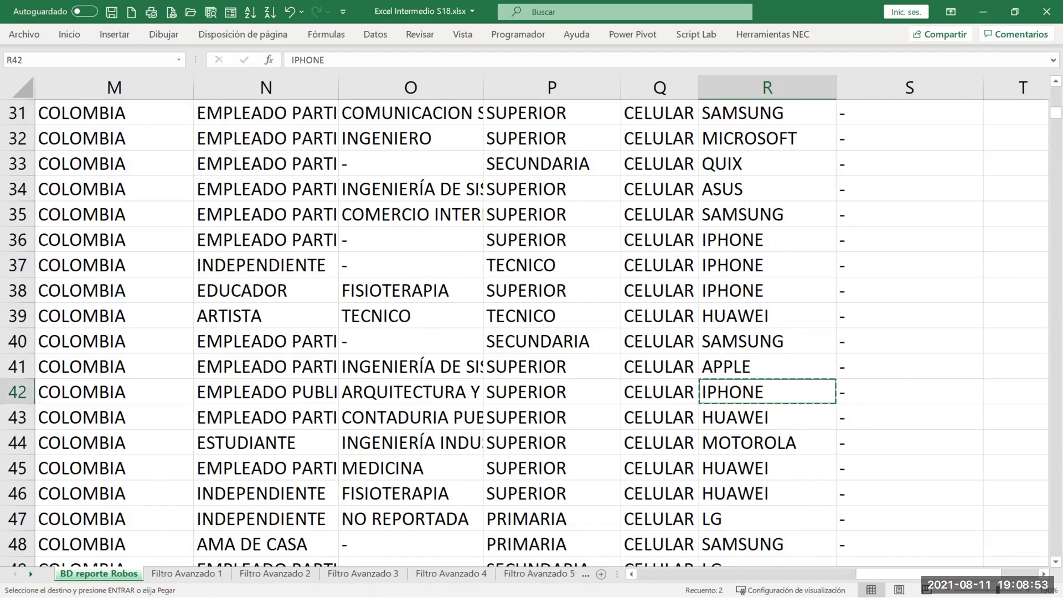
{"action": "left_click", "coordinate": [539, 573]}
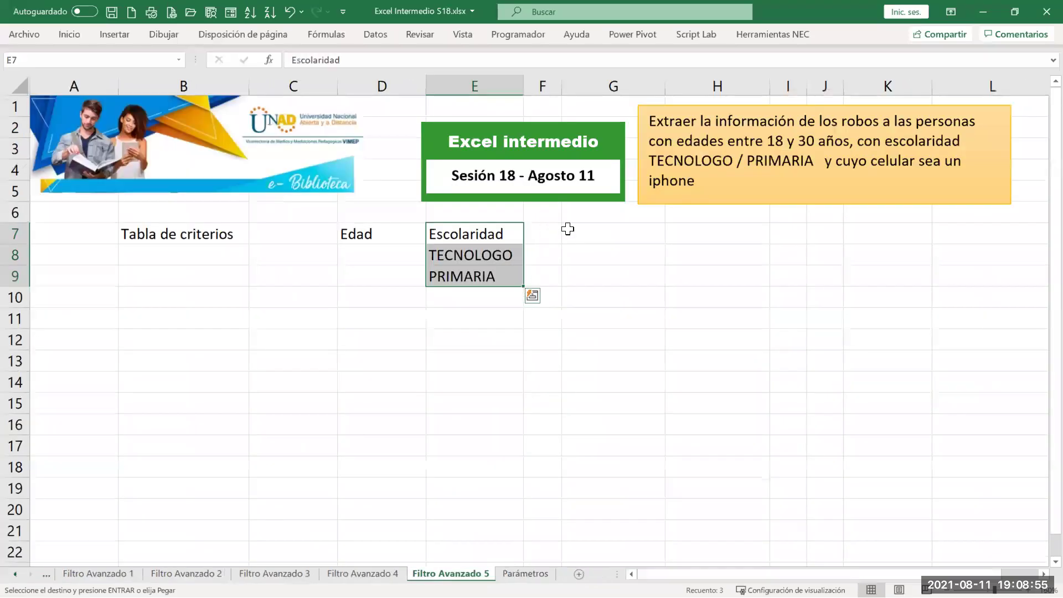
{"action": "left_click", "coordinate": [563, 228]}
{"action": "key", "text": "ctrl+v"}
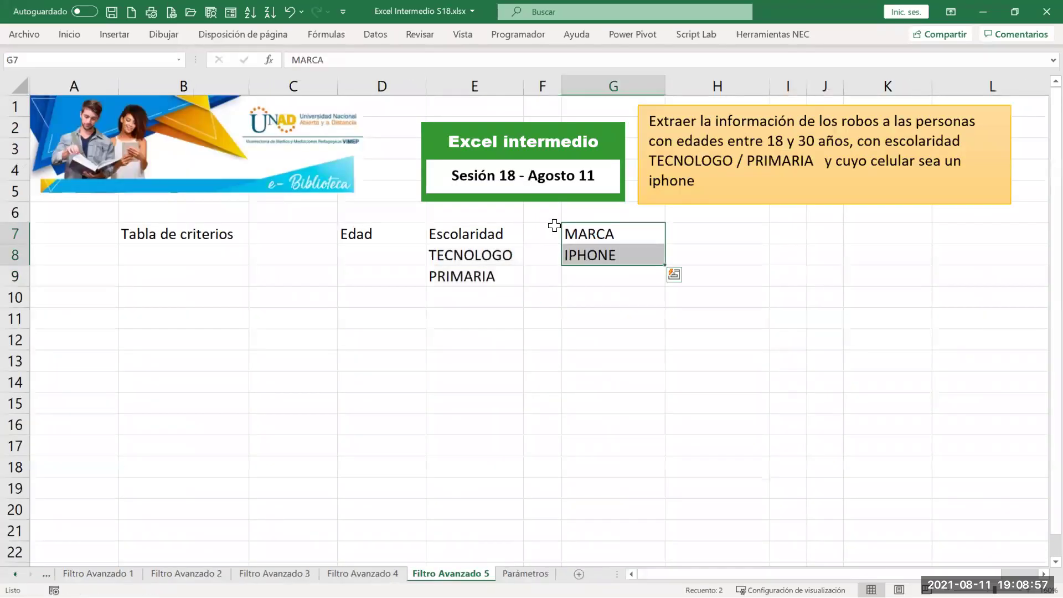
Check the age condition in the task text against the AND criteria layout in D7:E8 of the Filtro Avanzado 2 sheet
{"action": "left_click", "coordinate": [790, 142]}
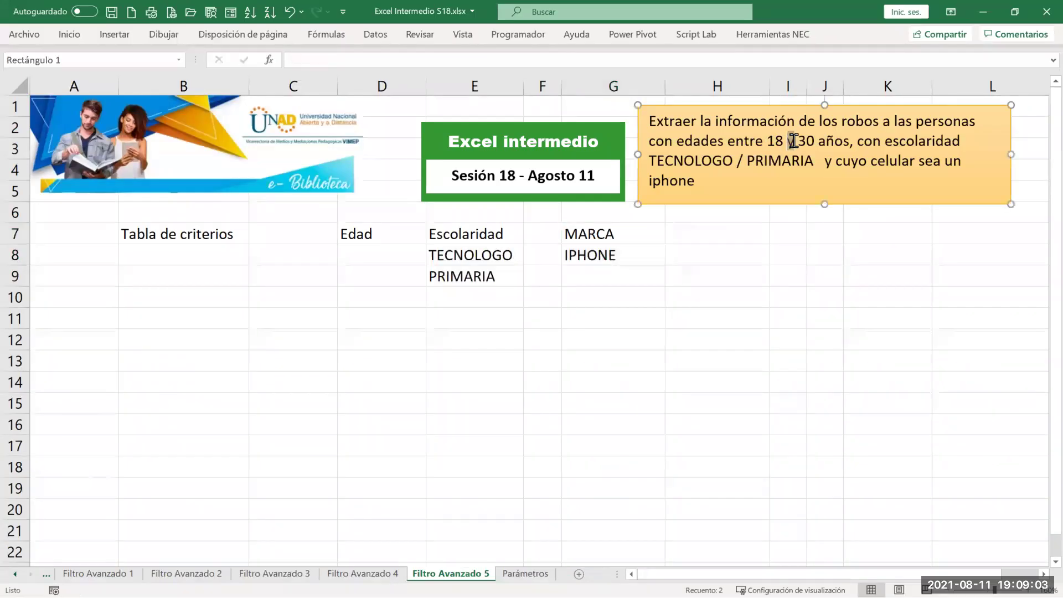
{"action": "left_click", "coordinate": [185, 574]}
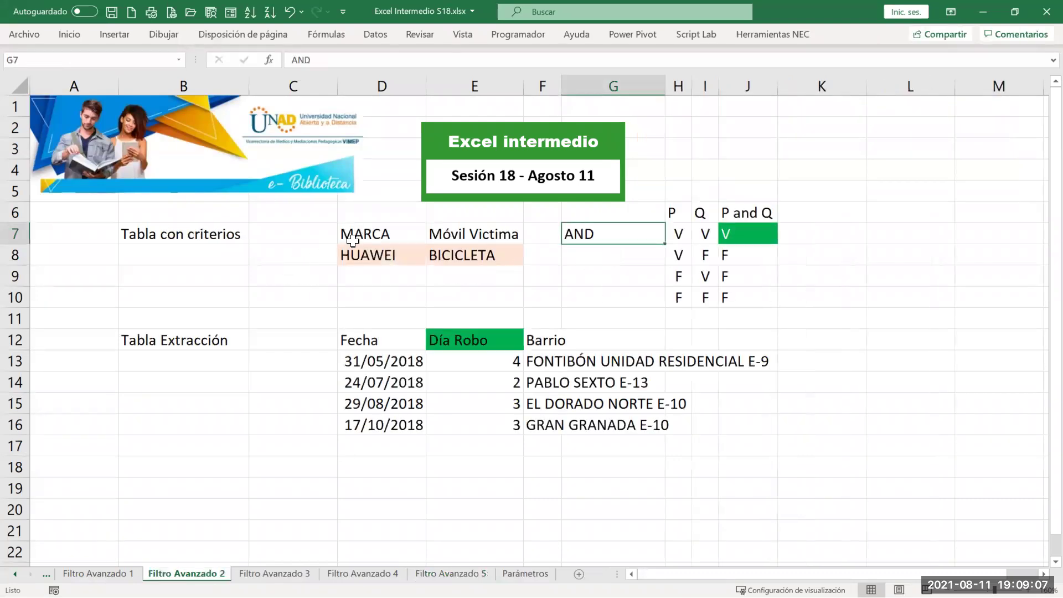
{"action": "left_click_drag", "start_coordinate": [348, 238], "coordinate": [363, 254]}
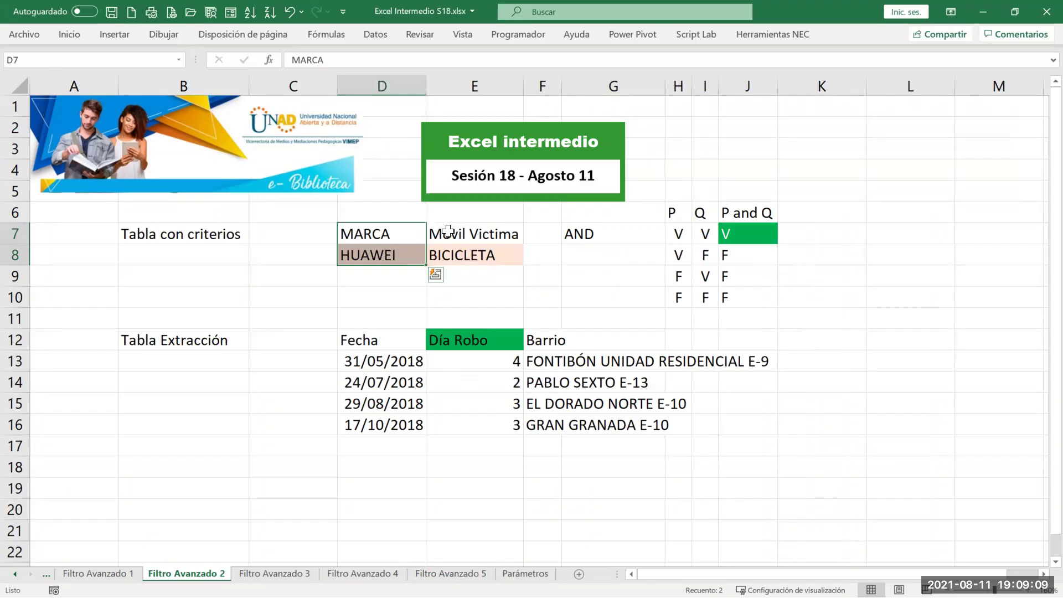
{"action": "left_click_drag", "start_coordinate": [446, 232], "coordinate": [451, 259]}
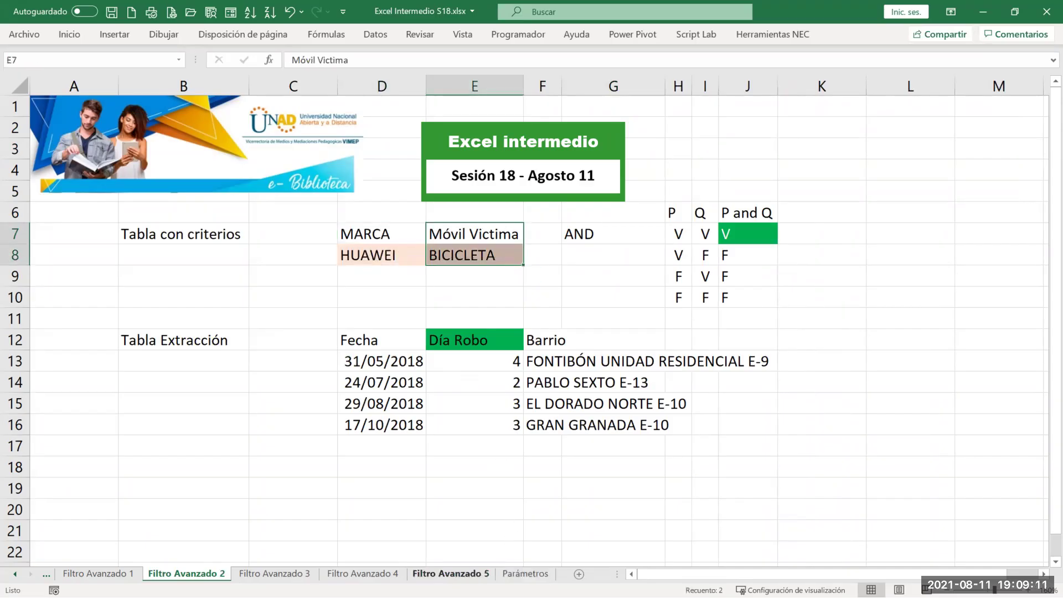
{"action": "left_click", "coordinate": [450, 573]}
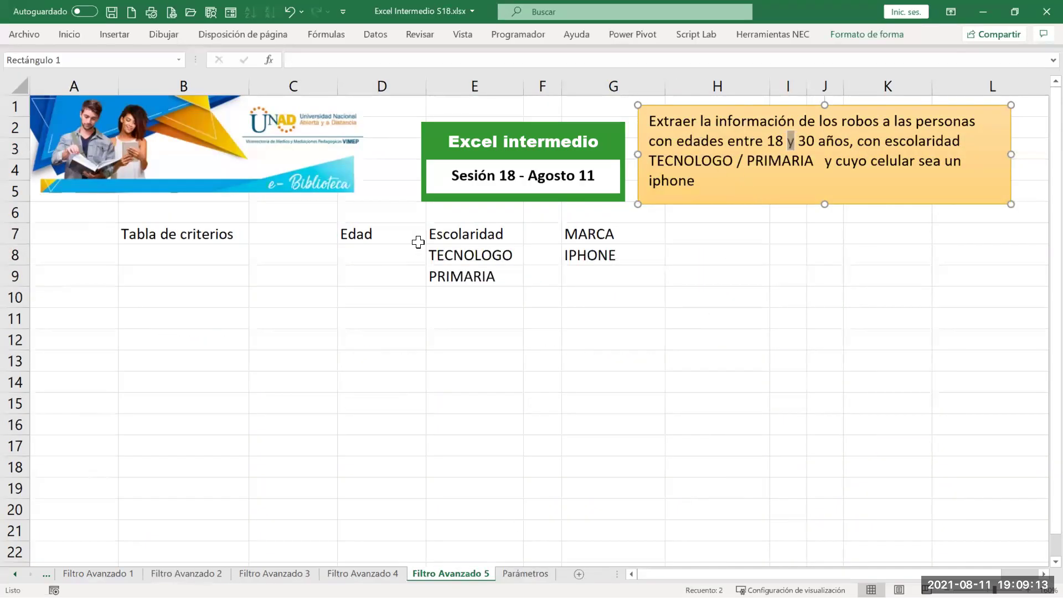
Shift the Escolaridad block from E7:E9 to F7:F9 and copy the Edad header from D7 into E7
{"action": "left_click_drag", "start_coordinate": [438, 233], "coordinate": [542, 279]}
{"action": "left_click", "coordinate": [375, 235]}
{"action": "key", "text": "ctrl+c"}
{"action": "left_click", "coordinate": [451, 227]}
{"action": "key", "text": "Return"}
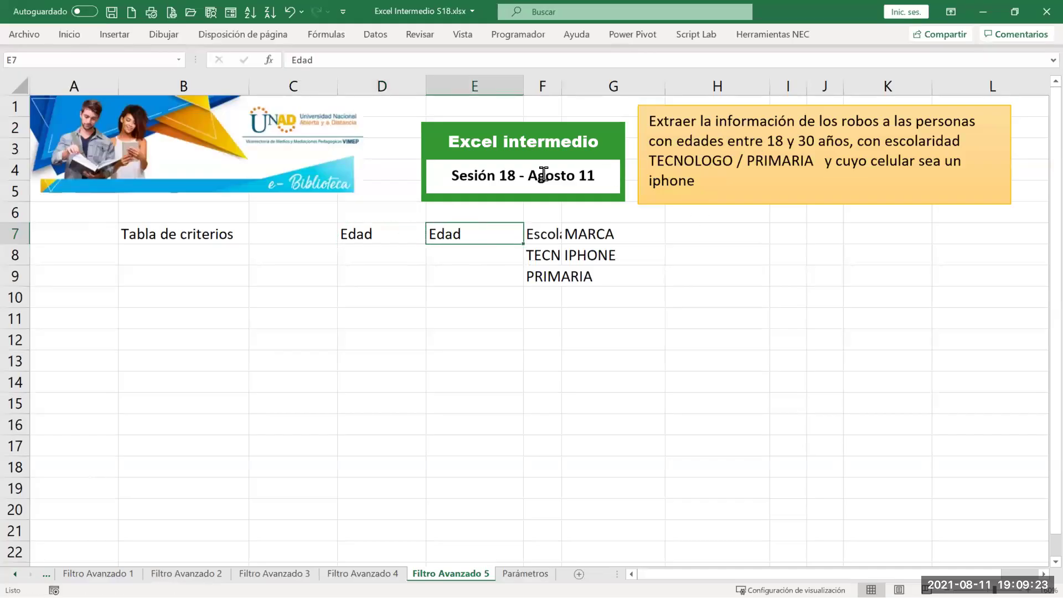
Enter the age criteria >=18 in D8 and <=30 in E8 under the two Edad headers
{"action": "left_click", "coordinate": [372, 256]}
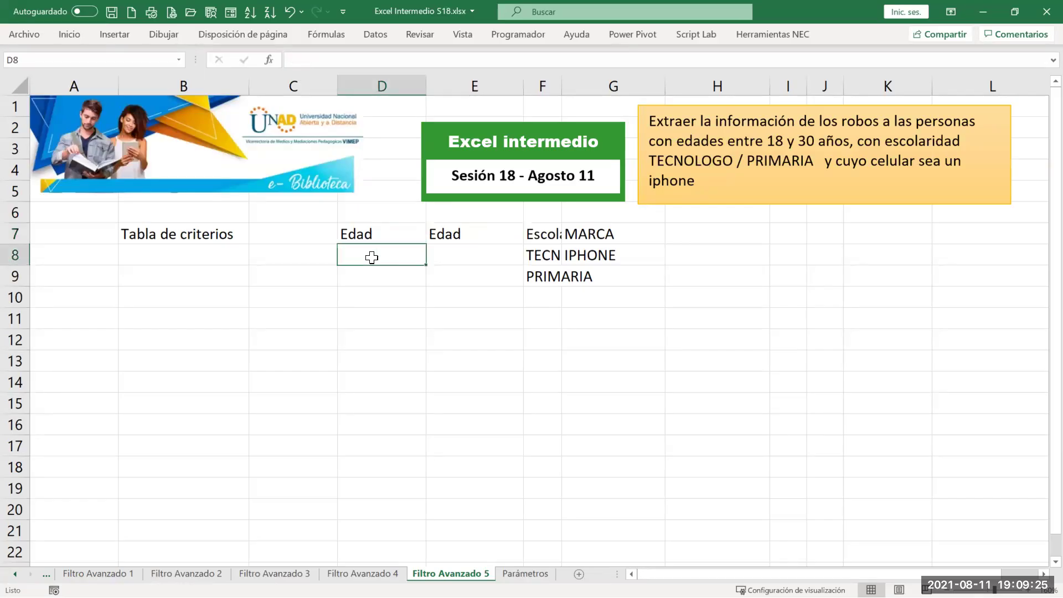
{"action": "type", "text": ">=18"}
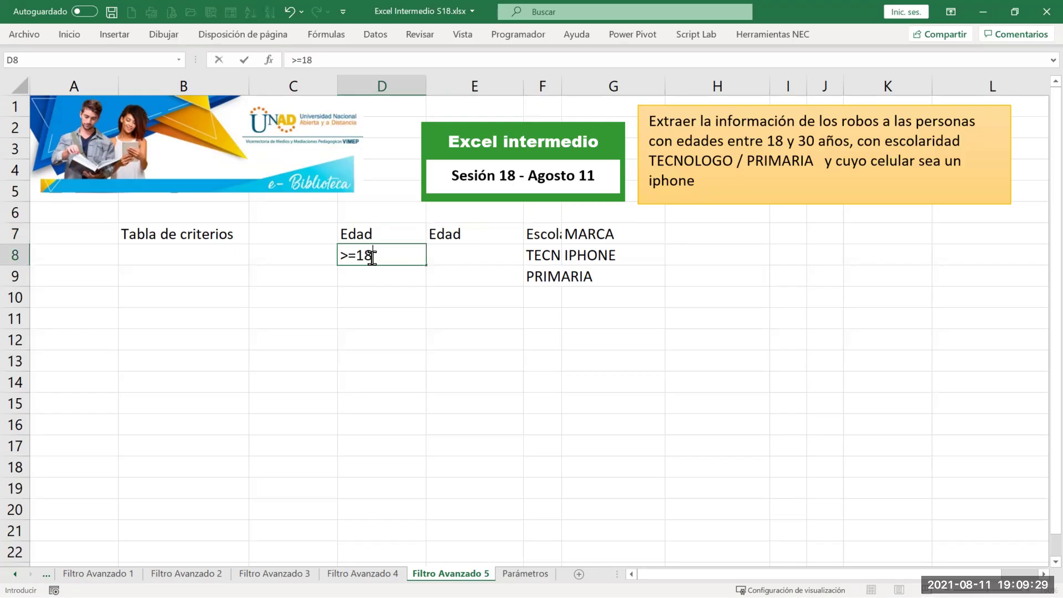
{"action": "left_click", "coordinate": [465, 254]}
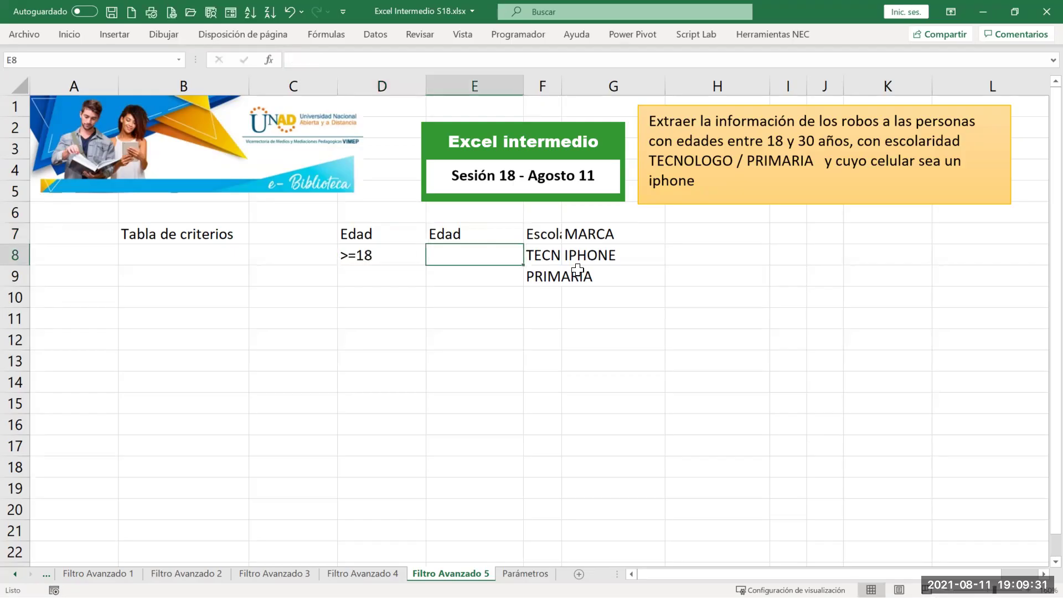
{"action": "type", "text": "<"}
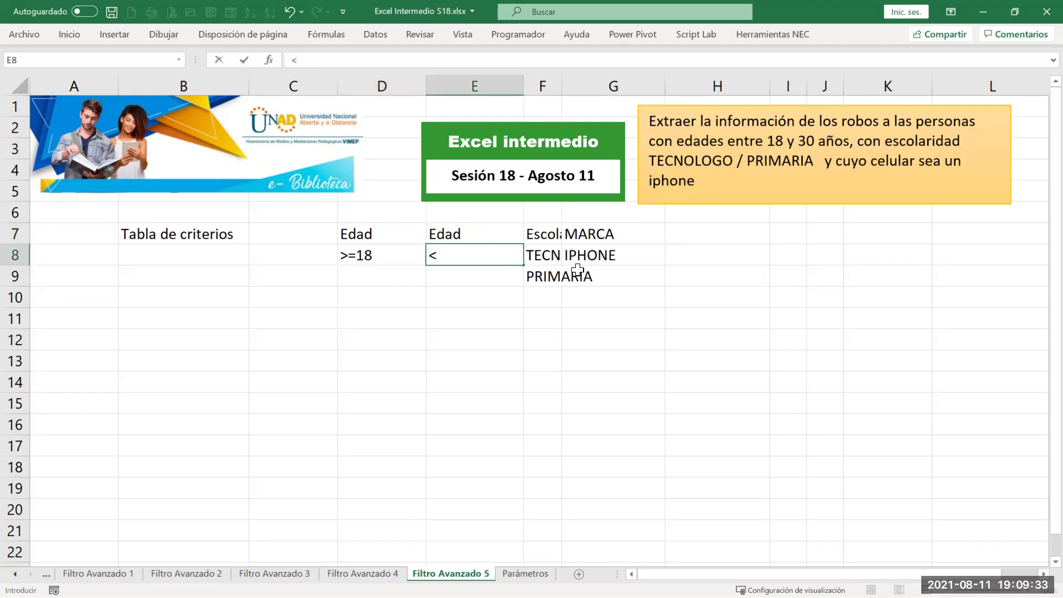
{"action": "type", "text": "=30"}
{"action": "key", "text": "Return"}
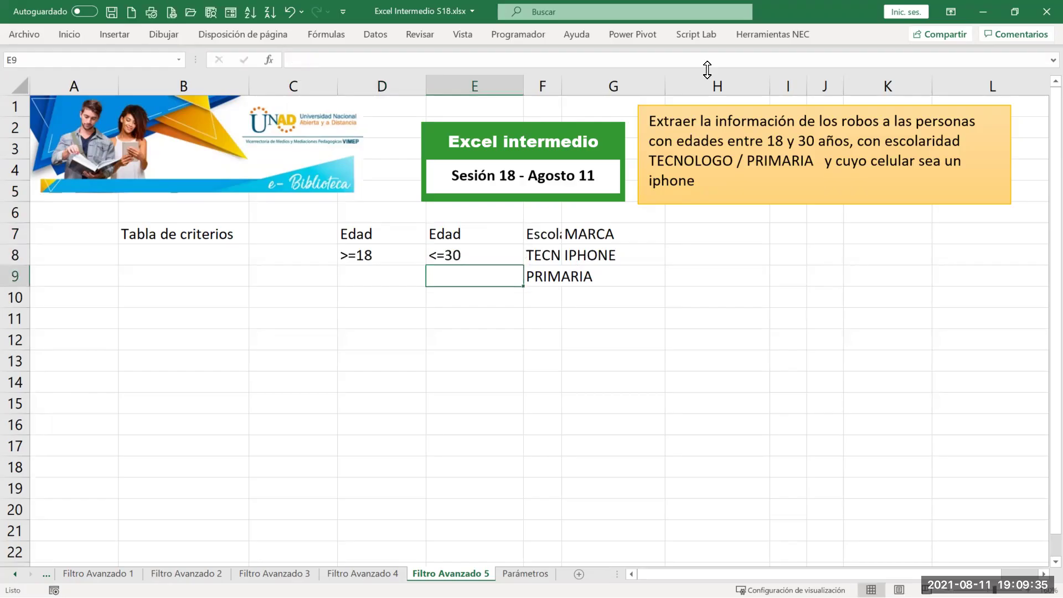
Fit columns D, E and F to their contents and move the task text box clear of the session title banner
{"action": "left_click_drag", "start_coordinate": [380, 84], "coordinate": [429, 84]}
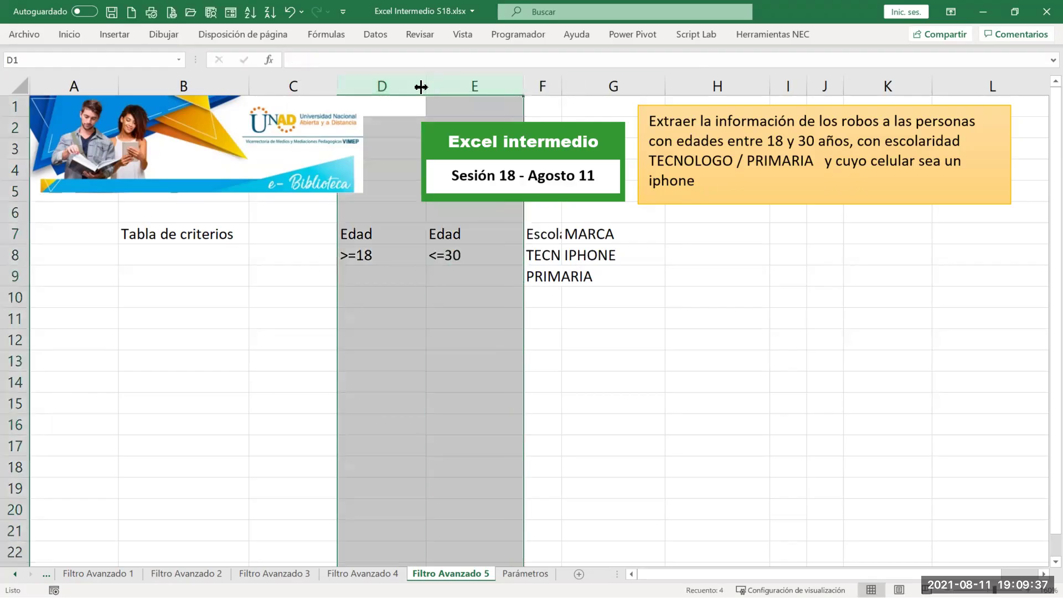
{"action": "double_click", "coordinate": [422, 86]}
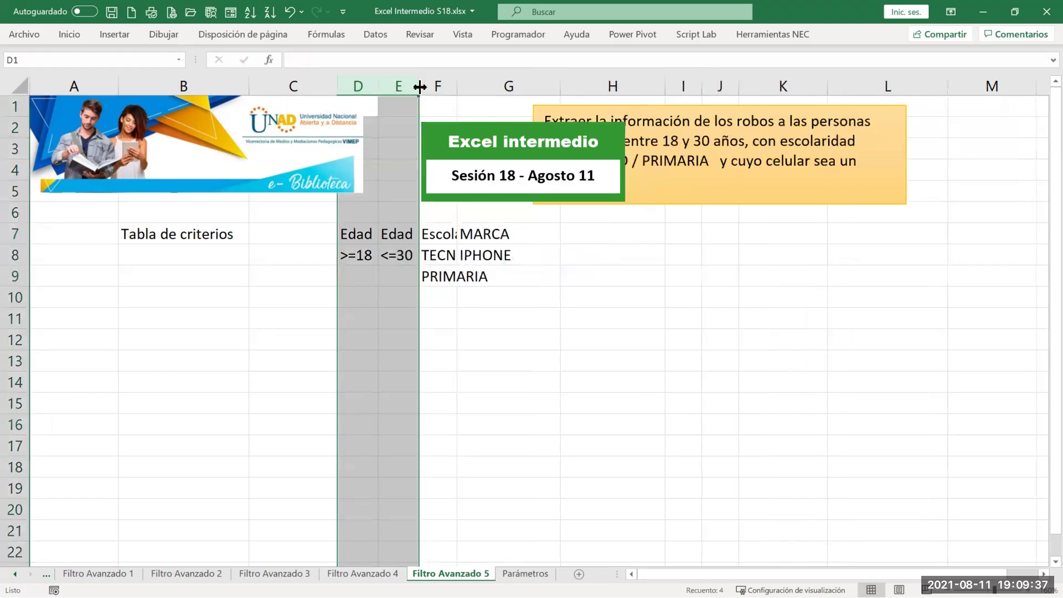
{"action": "left_click", "coordinate": [494, 245]}
{"action": "left_click", "coordinate": [740, 204]}
{"action": "left_click_drag", "start_coordinate": [740, 204], "coordinate": [860, 203]}
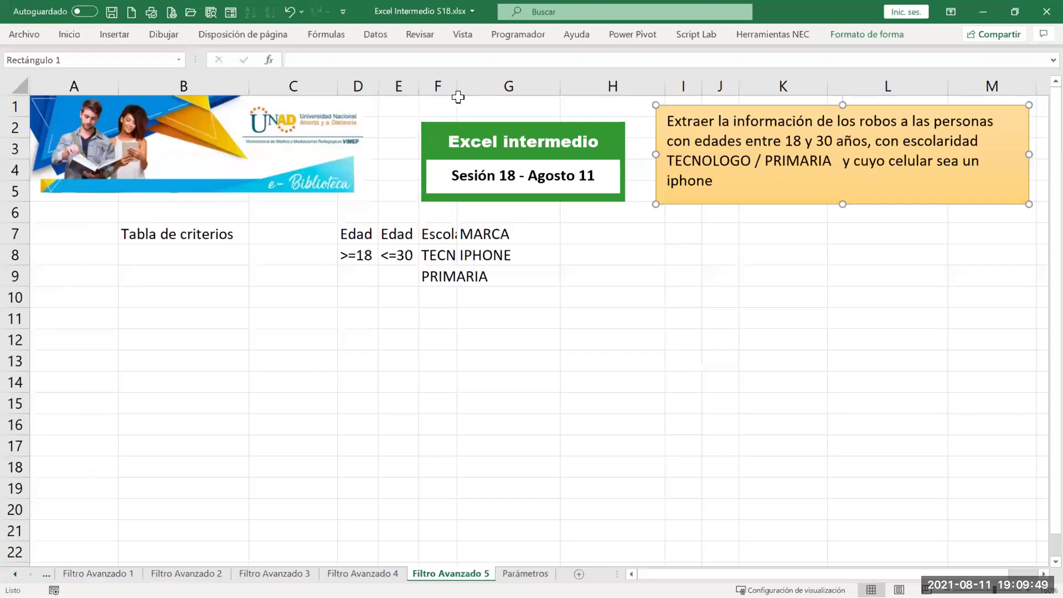
{"action": "double_click", "coordinate": [457, 87]}
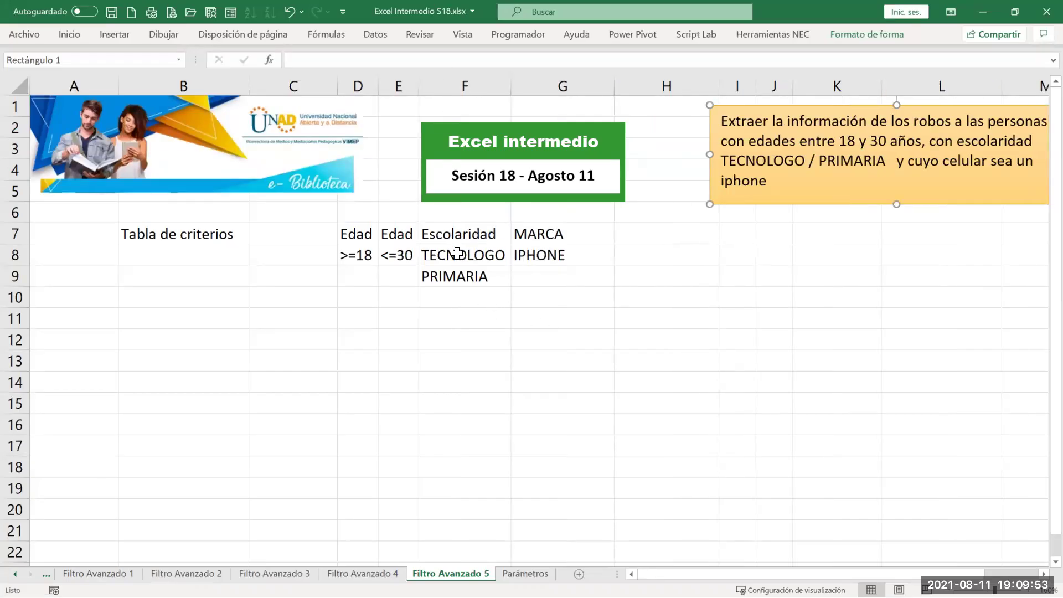
Move the MARCA header and its IPHONE value from G7:G8 to I7:I8, apart from the other criteria
{"action": "left_click", "coordinate": [459, 278]}
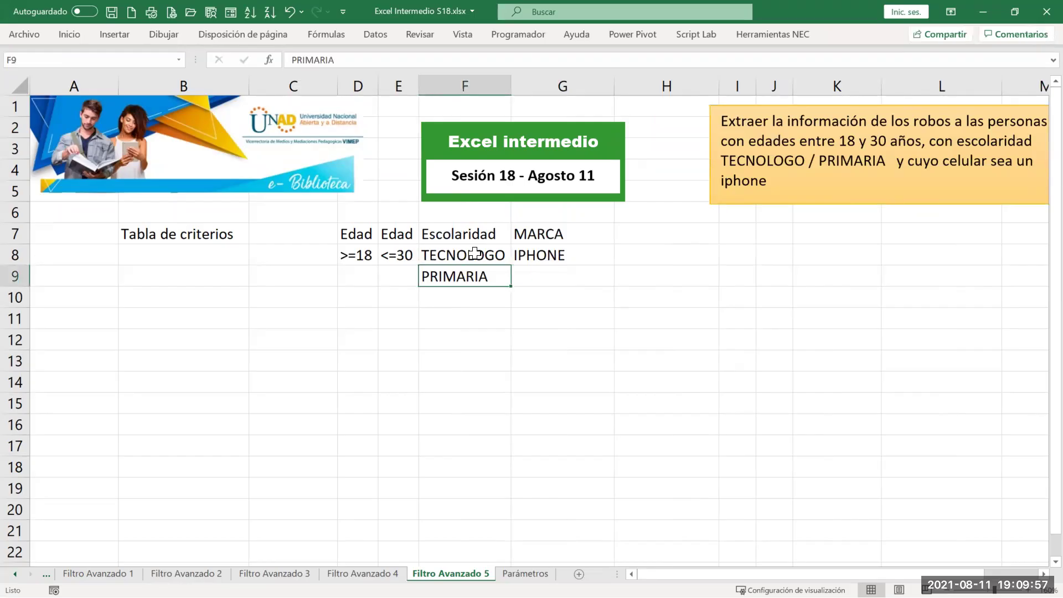
{"action": "left_click_drag", "start_coordinate": [539, 235], "coordinate": [729, 257]}
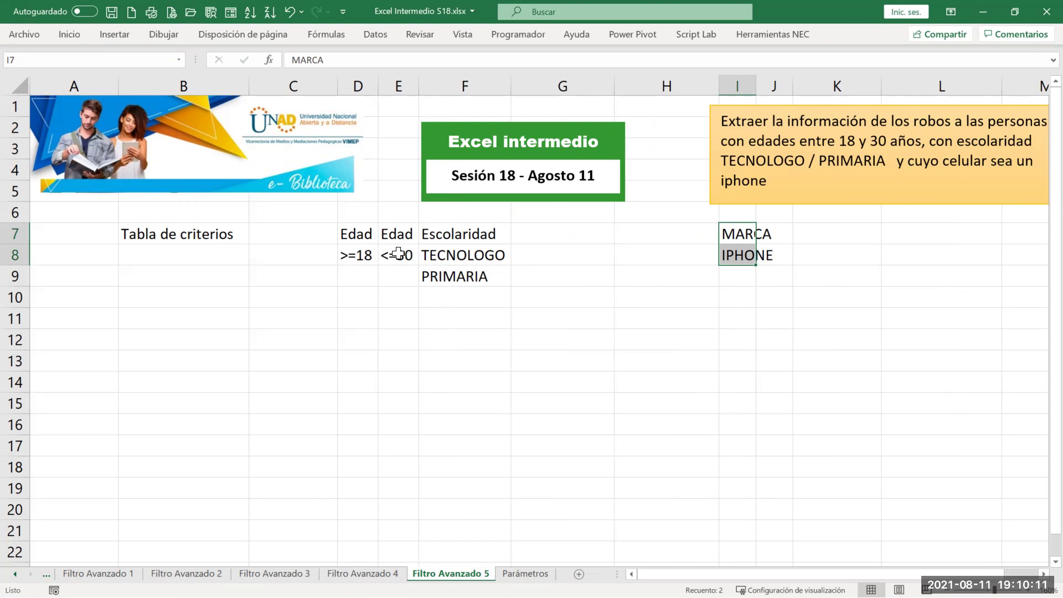
{"action": "left_click", "coordinate": [463, 255]}
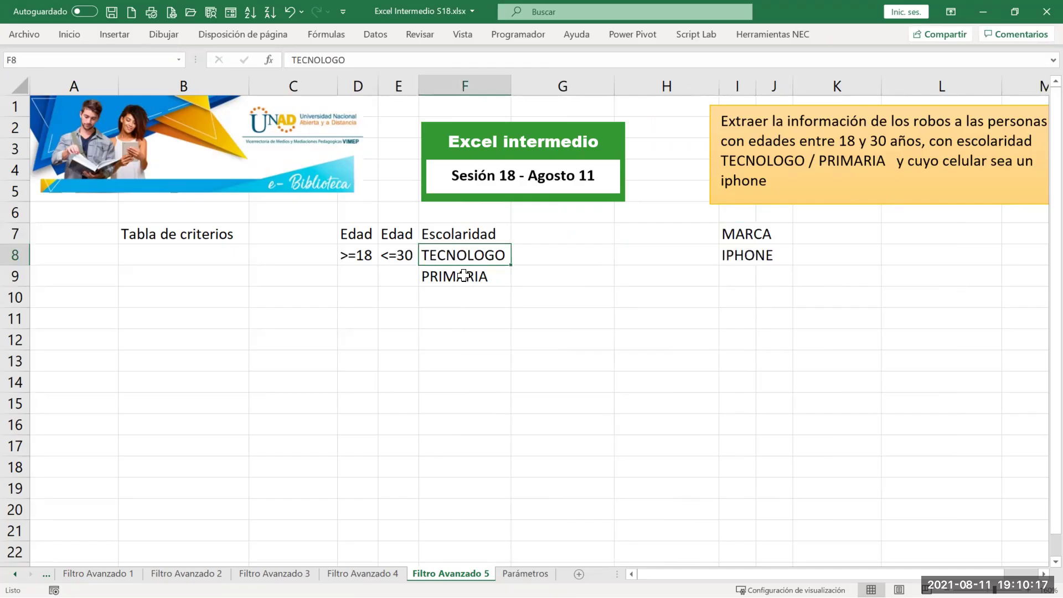
{"action": "left_click", "coordinate": [463, 275]}
Copy the >=18 and <=30 age criteria from D8:E8 into D9:E9 for the PRIMARIA row
{"action": "left_click_drag", "start_coordinate": [345, 250], "coordinate": [389, 255]}
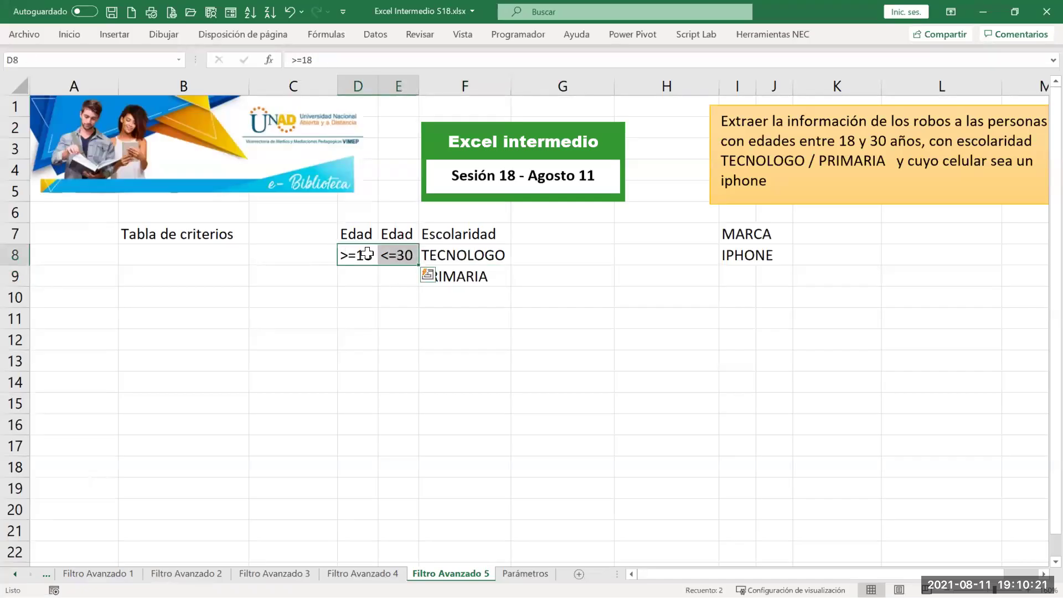
{"action": "key", "text": "ctrl+c"}
{"action": "left_click", "coordinate": [349, 273]}
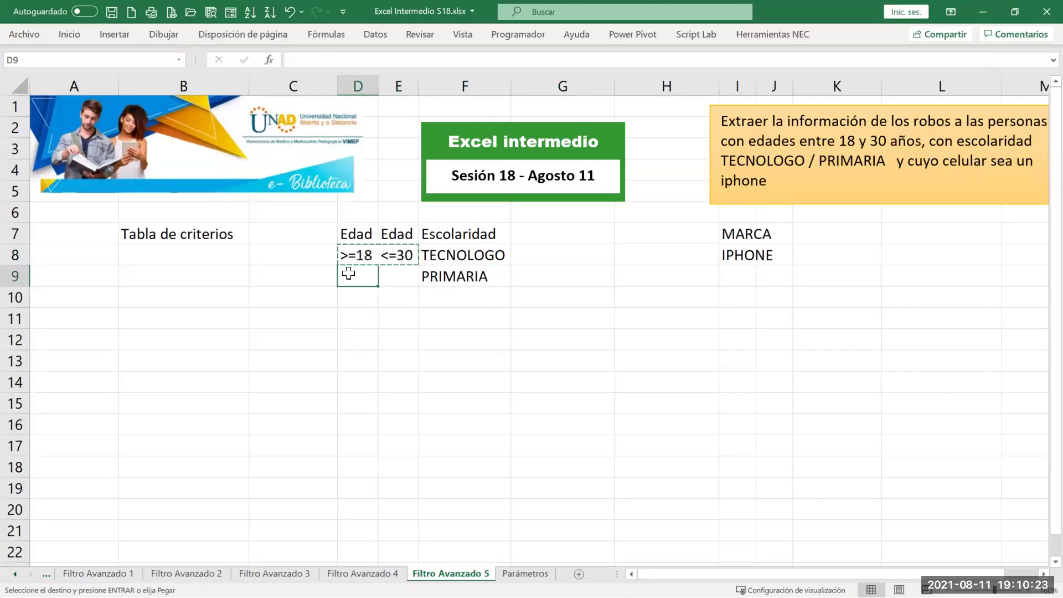
{"action": "key", "text": "Return"}
{"action": "left_click", "coordinate": [482, 319]}
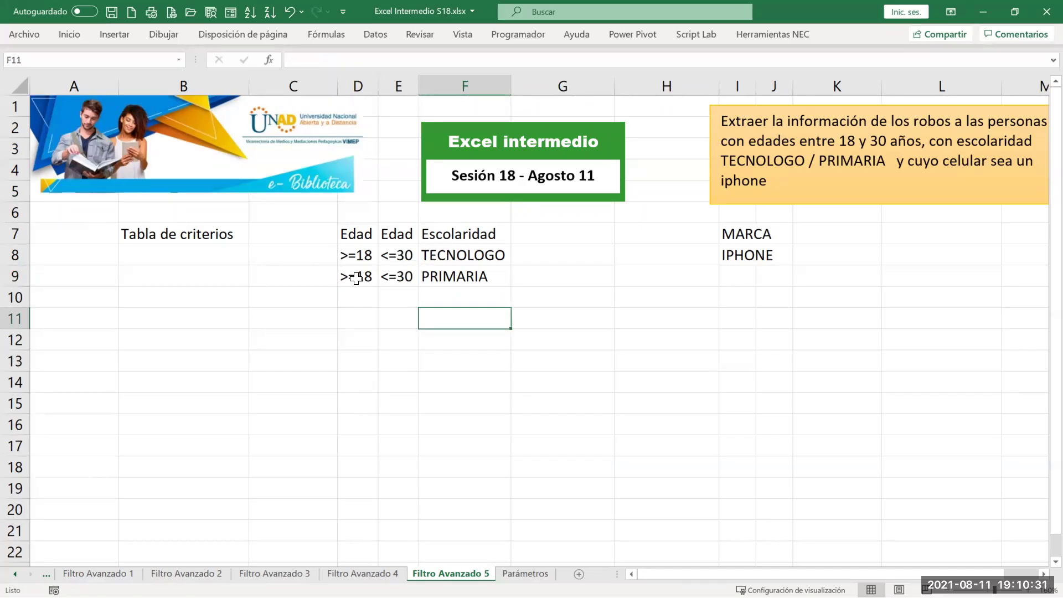
{"action": "left_click", "coordinate": [444, 278]}
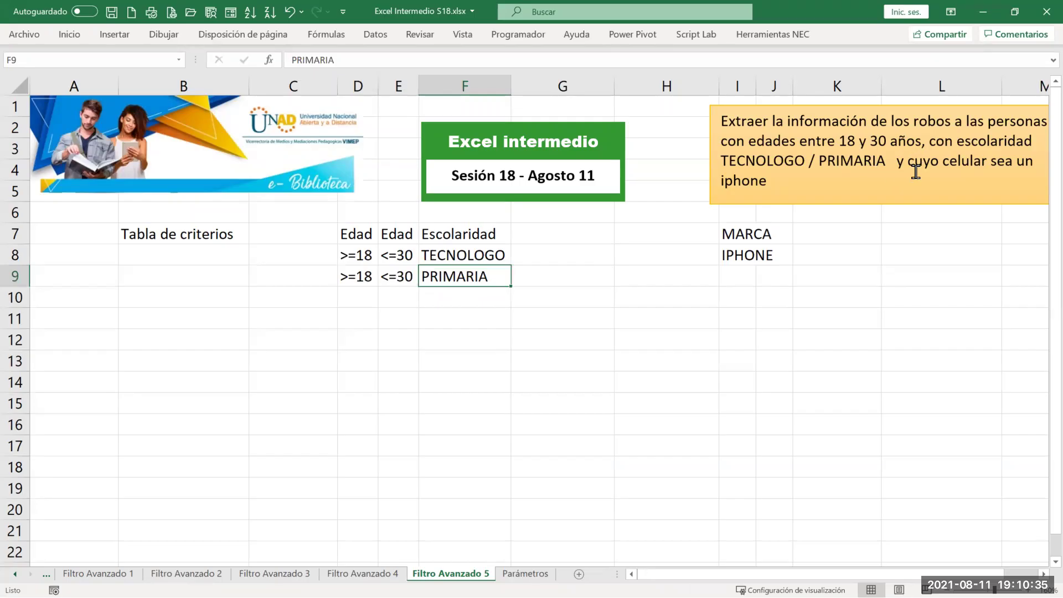
{"action": "left_click_drag", "start_coordinate": [738, 233], "coordinate": [742, 255]}
{"action": "key", "text": "ctrl+c"}
{"action": "key", "text": "ctrl+q"}
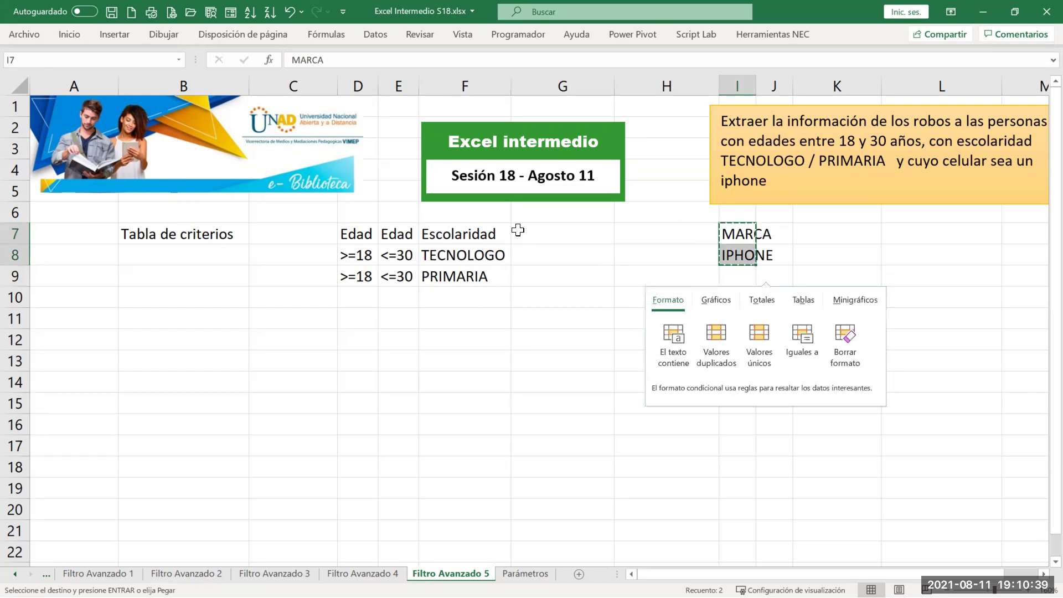
{"action": "left_click", "coordinate": [526, 233]}
{"action": "key", "text": "Escape"}
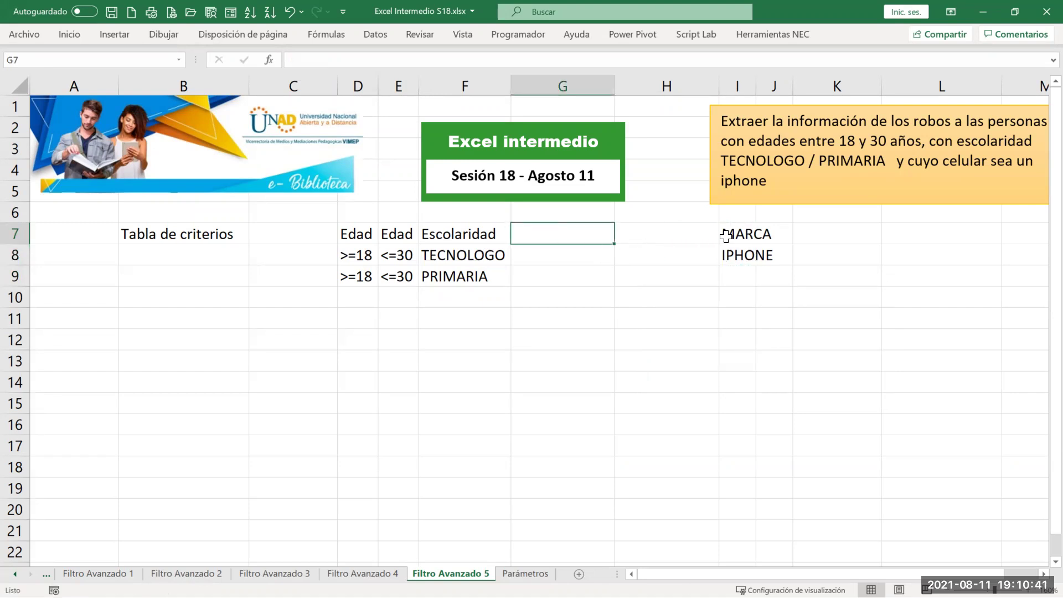
Copy the MARCA header and IPHONE value from I7:I8 into G7:G8 and clear the originals
{"action": "left_click_drag", "start_coordinate": [723, 232], "coordinate": [742, 252]}
{"action": "key", "text": "ctrl+c"}
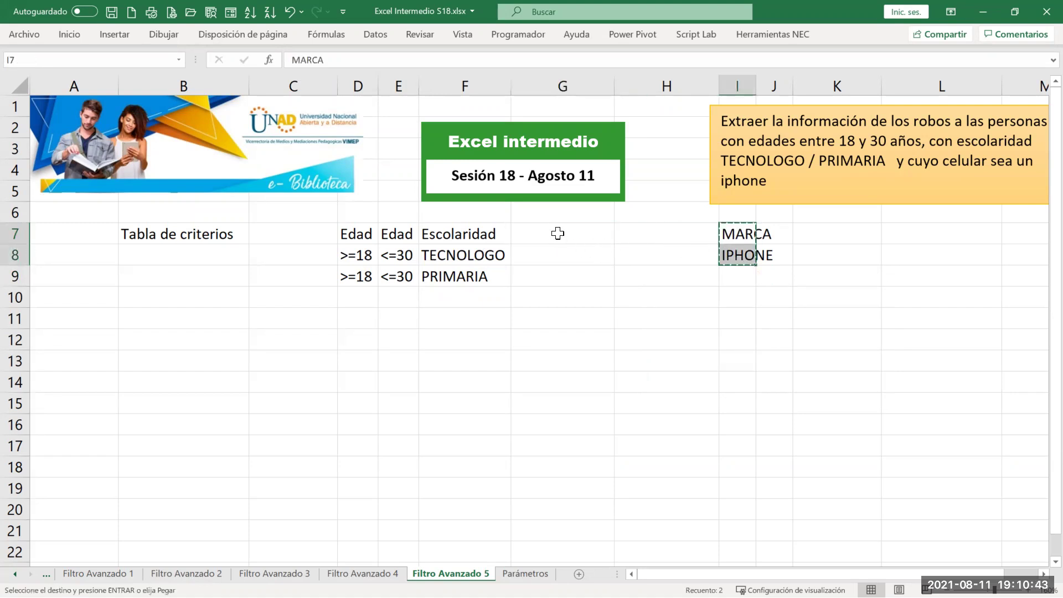
{"action": "left_click", "coordinate": [555, 231]}
{"action": "key", "text": "Return"}
{"action": "left_click", "coordinate": [563, 251]}
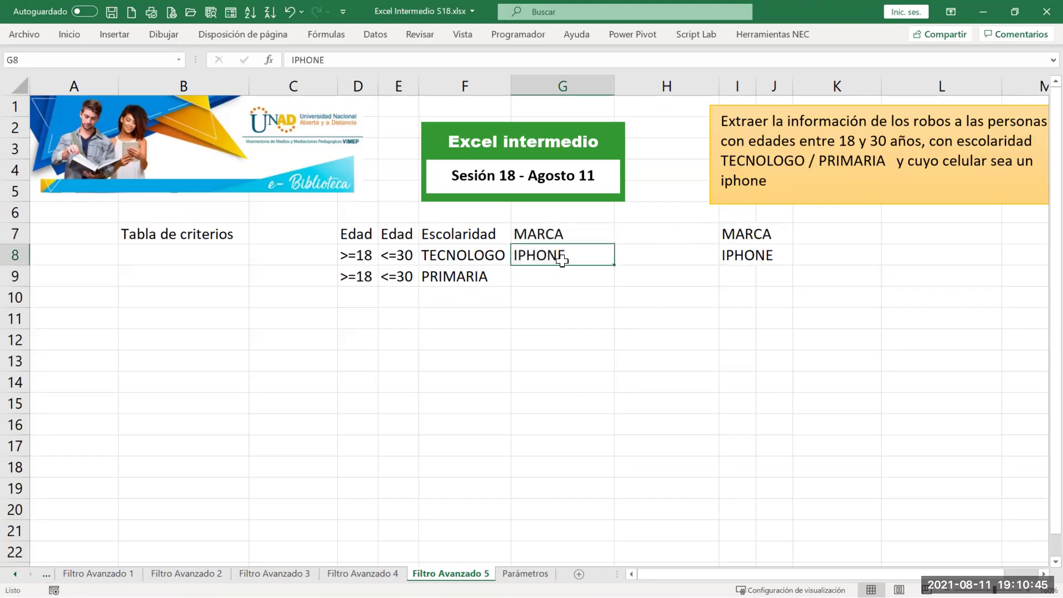
{"action": "left_click_drag", "start_coordinate": [737, 232], "coordinate": [738, 249]}
{"action": "key", "text": "Delete"}
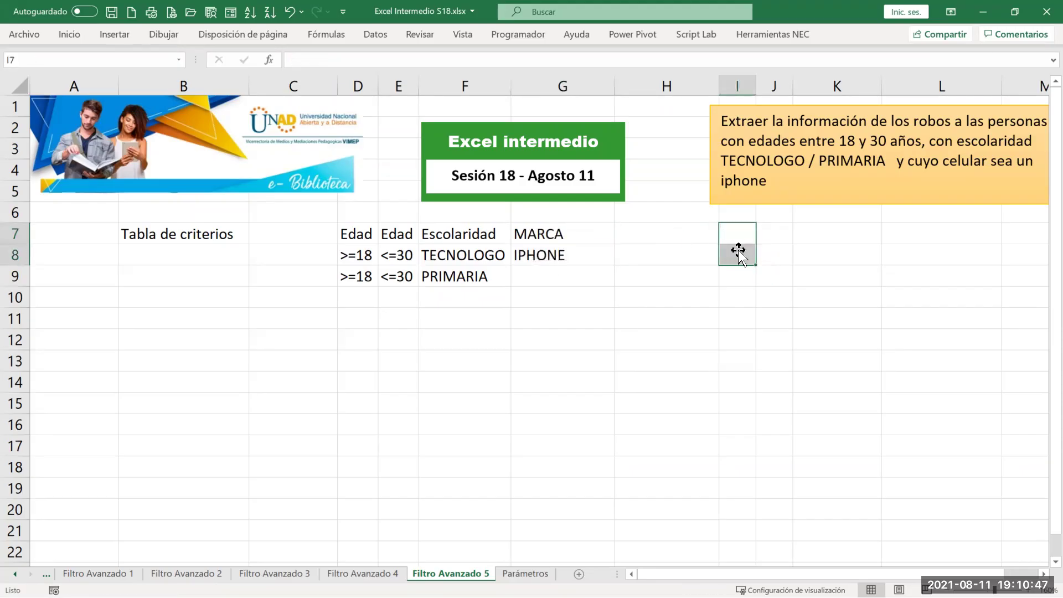
Copy the IPHONE criterion from G8 into G9 for the PRIMARIA row
{"action": "left_click_drag", "start_coordinate": [341, 259], "coordinate": [534, 256]}
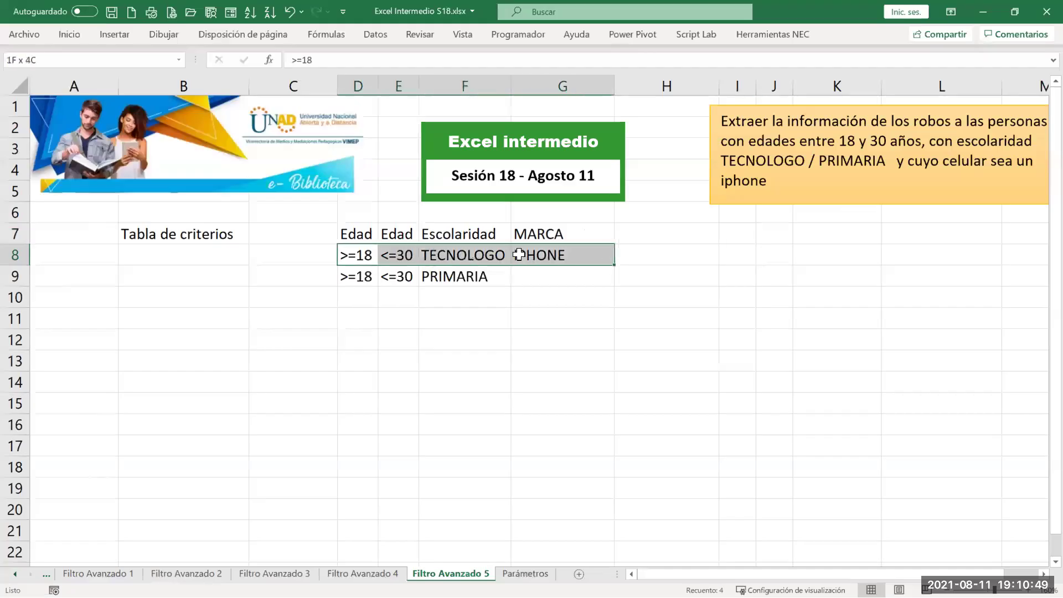
{"action": "left_click", "coordinate": [569, 250]}
{"action": "key", "text": "ctrl+c"}
{"action": "left_click", "coordinate": [570, 276]}
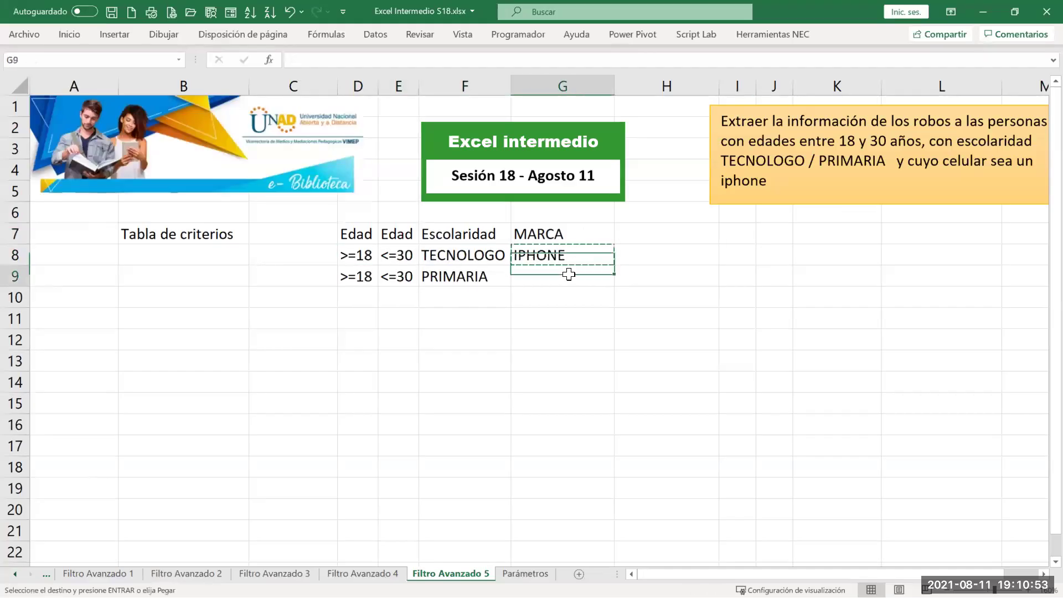
{"action": "key", "text": "Return"}
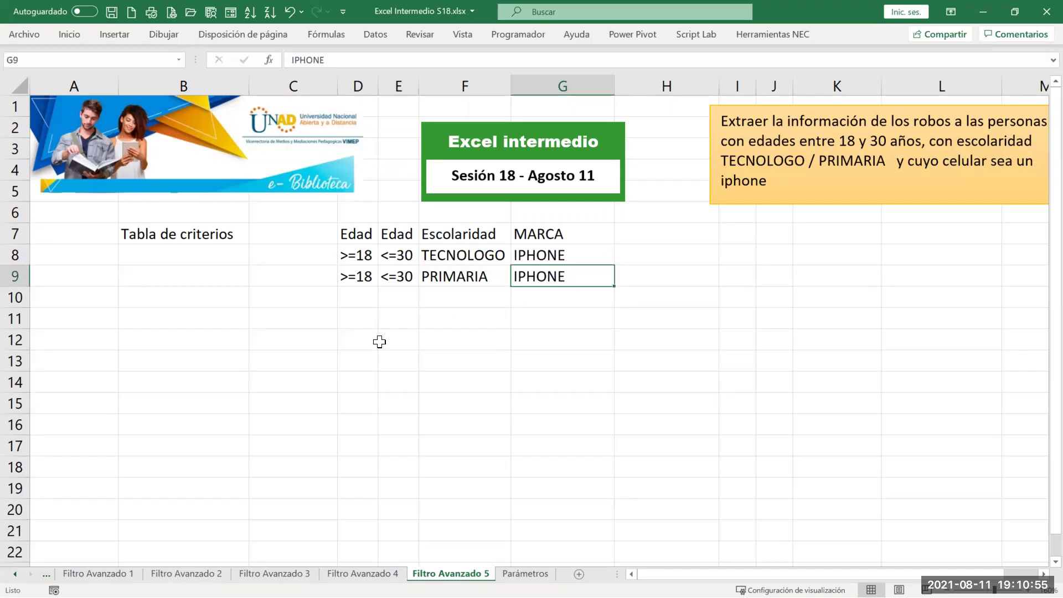
Enter the label "Tabla de extracción" in B12 below the criteria table
{"action": "left_click", "coordinate": [185, 339]}
{"action": "type", "text": "Tabla de ex"}
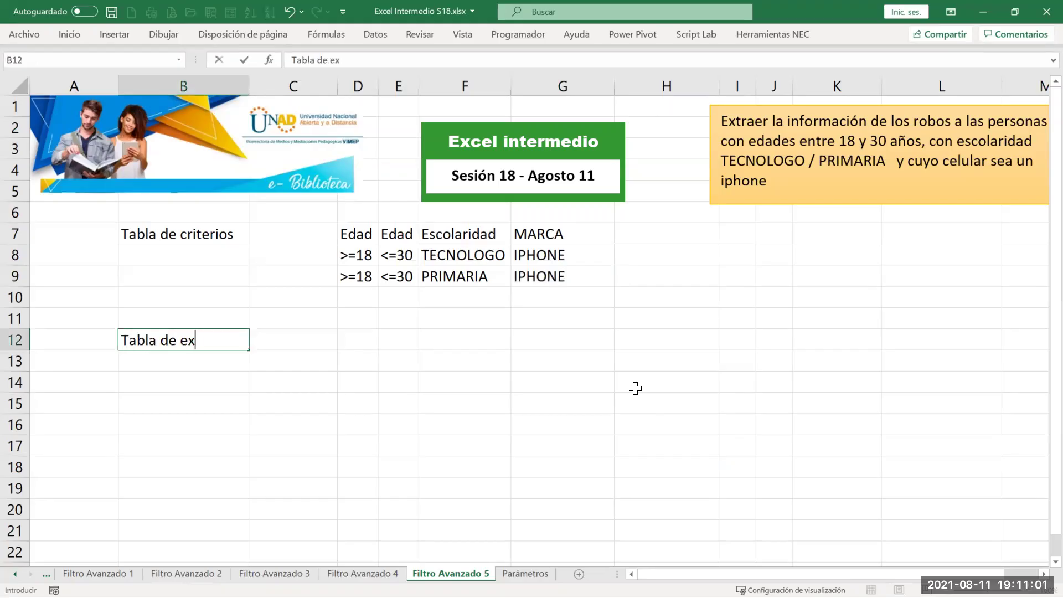
{"action": "type", "text": "tracción"}
{"action": "key", "text": "Return"}
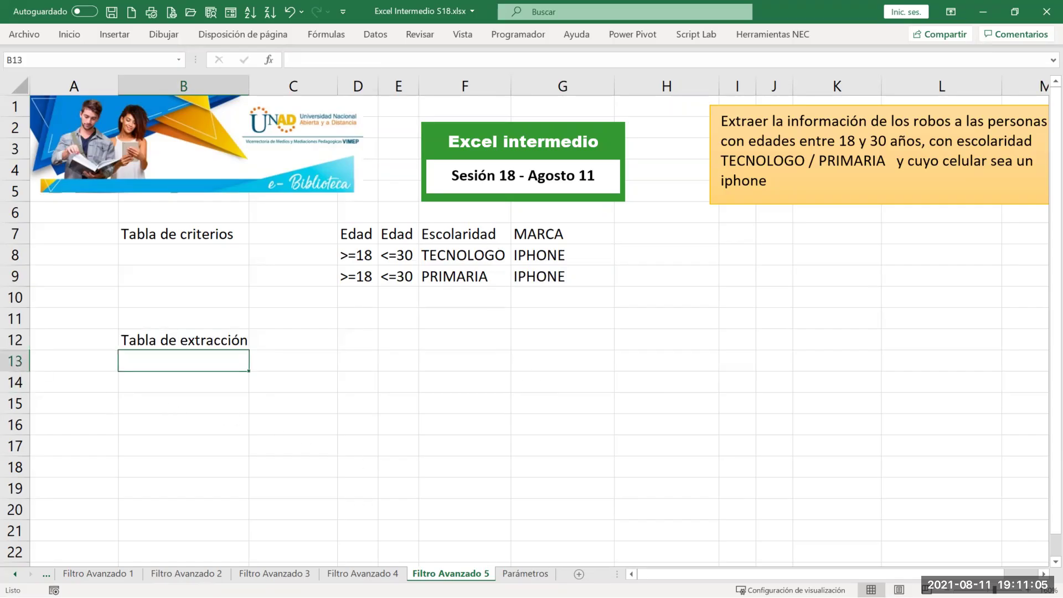
{"action": "left_click", "coordinate": [554, 258]}
{"action": "left_click_drag", "start_coordinate": [550, 233], "coordinate": [547, 275]}
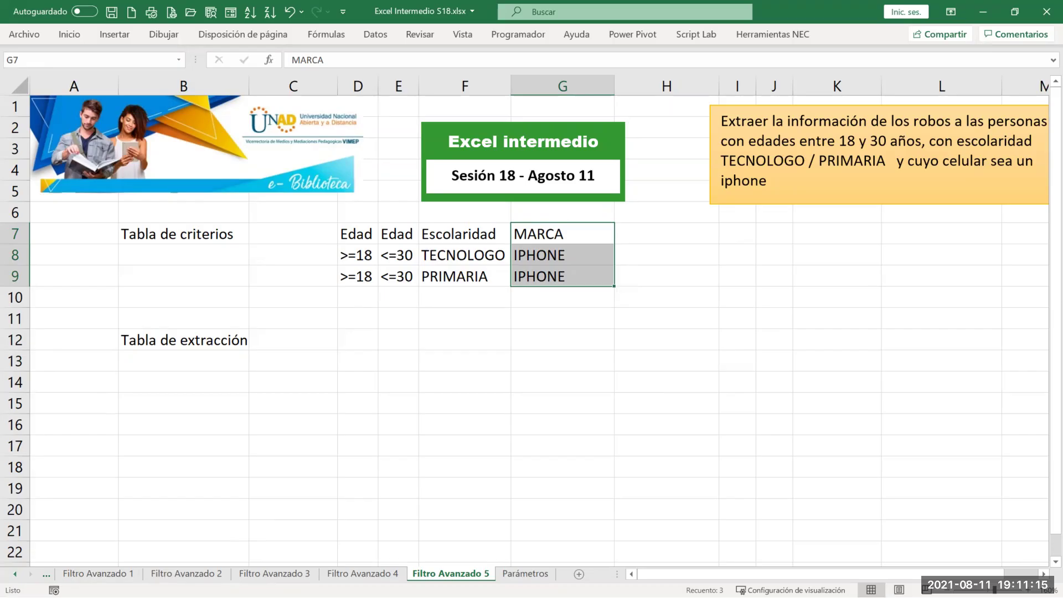
Go to the start of the BD reporte Robos sheet, where the source headers are
{"action": "left_click", "coordinate": [14, 573]}
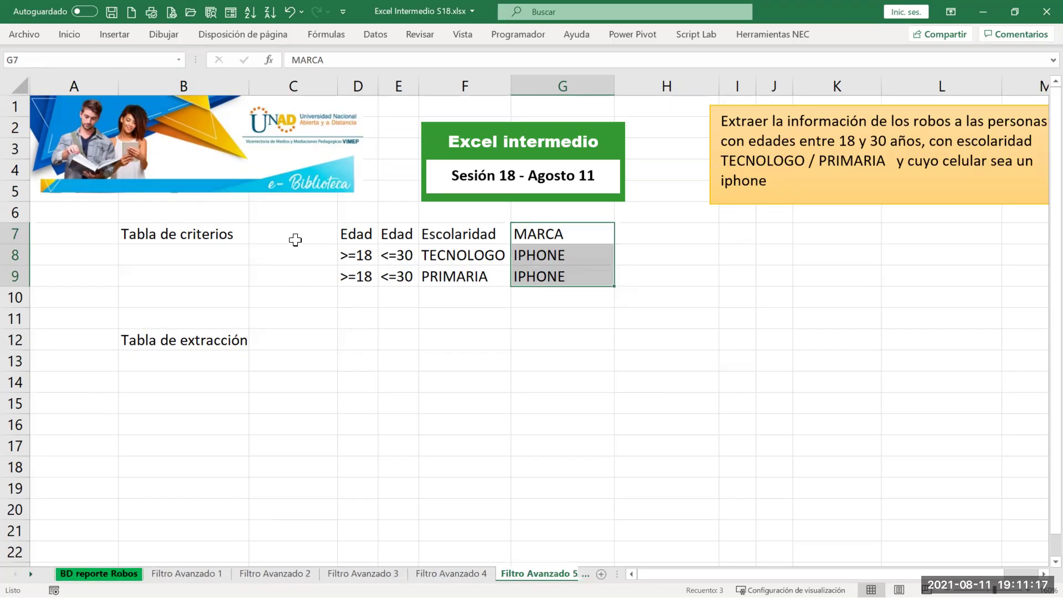
{"action": "key", "text": "ctrl+Page_Up"}
{"action": "key", "text": "ctrl+Page_Up"}
{"action": "key", "text": "ctrl+Page_Up"}
{"action": "key", "text": "ctrl+Page_Up"}
{"action": "key", "text": "ctrl+Page_Up"}
{"action": "left_click", "coordinate": [295, 214]}
{"action": "key", "text": "ctrl+Home"}
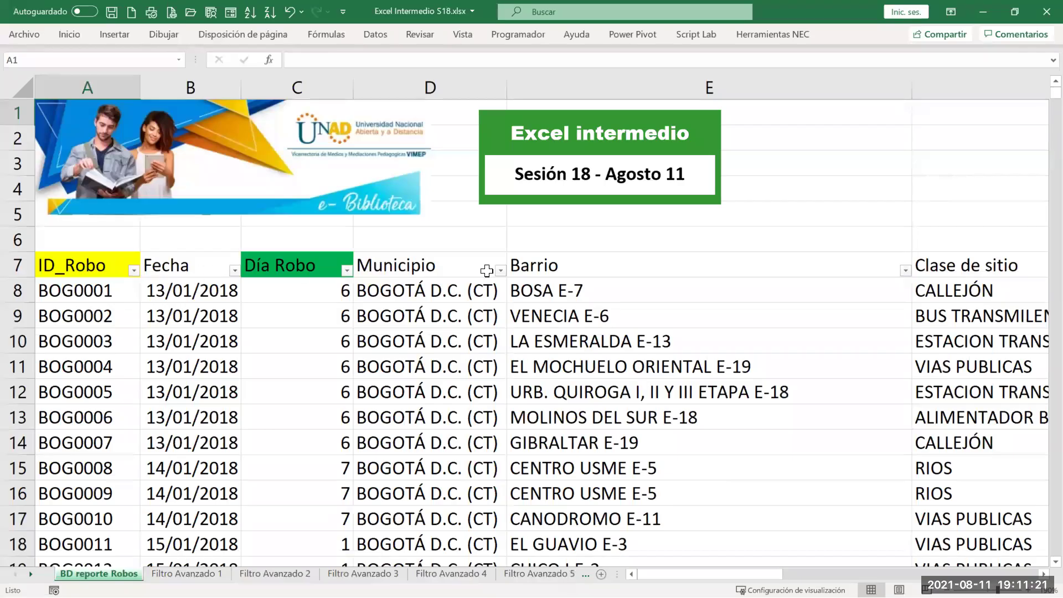
Copy the Barrio, Arma empleada, Edad, Sexo, Estado civil and Escolaridad headers together from row 7 of the robbery database
{"action": "left_click", "coordinate": [549, 269]}
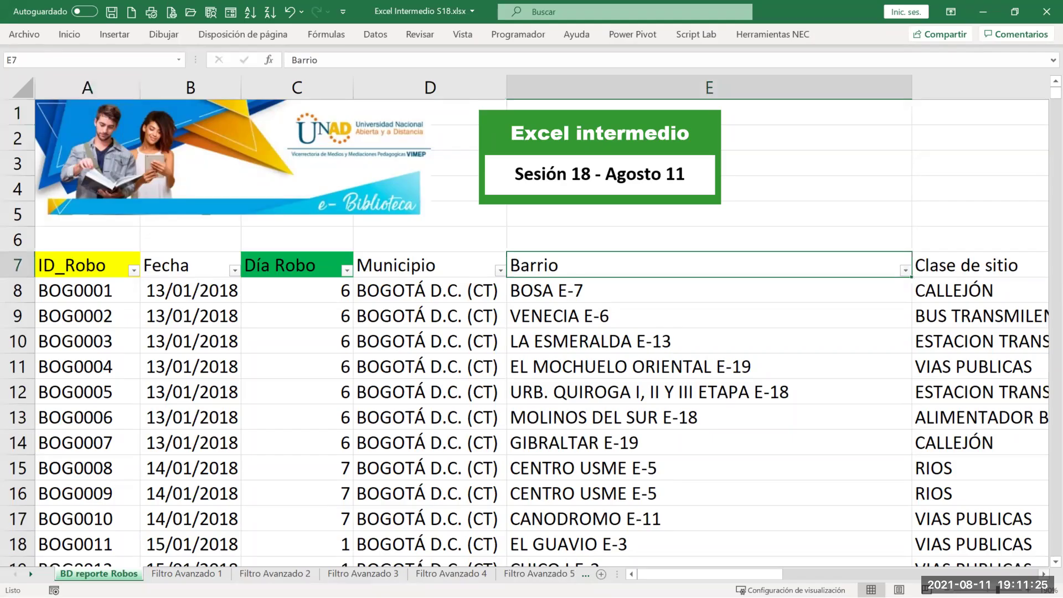
{"action": "scroll", "coordinate": [541, 327], "scroll_direction": "right", "scroll_amount": 6}
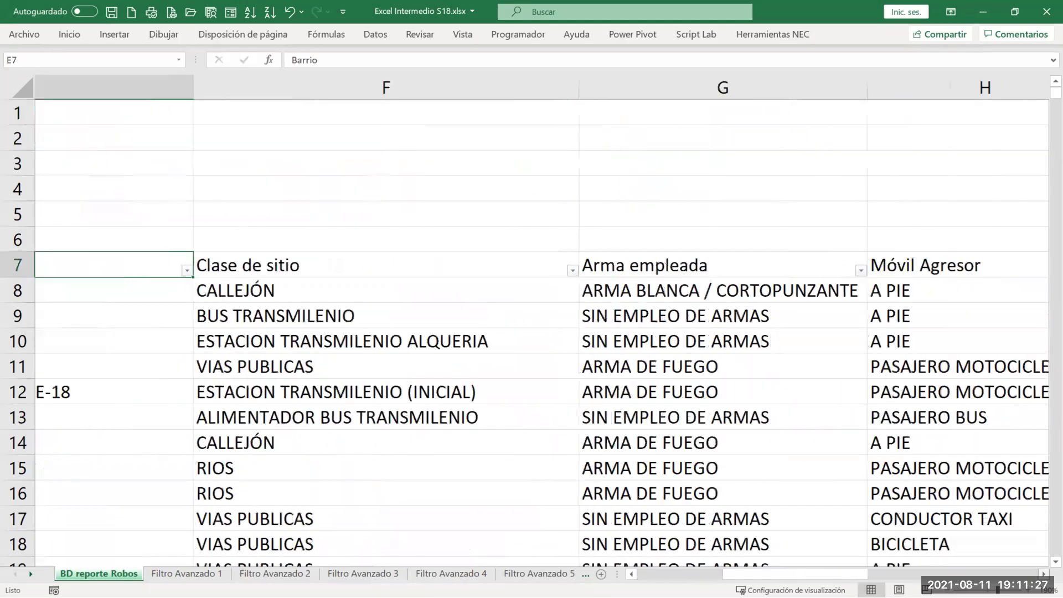
{"action": "scroll", "coordinate": [254, 260], "scroll_direction": "right", "scroll_amount": 2}
{"action": "left_click", "coordinate": [254, 261]}
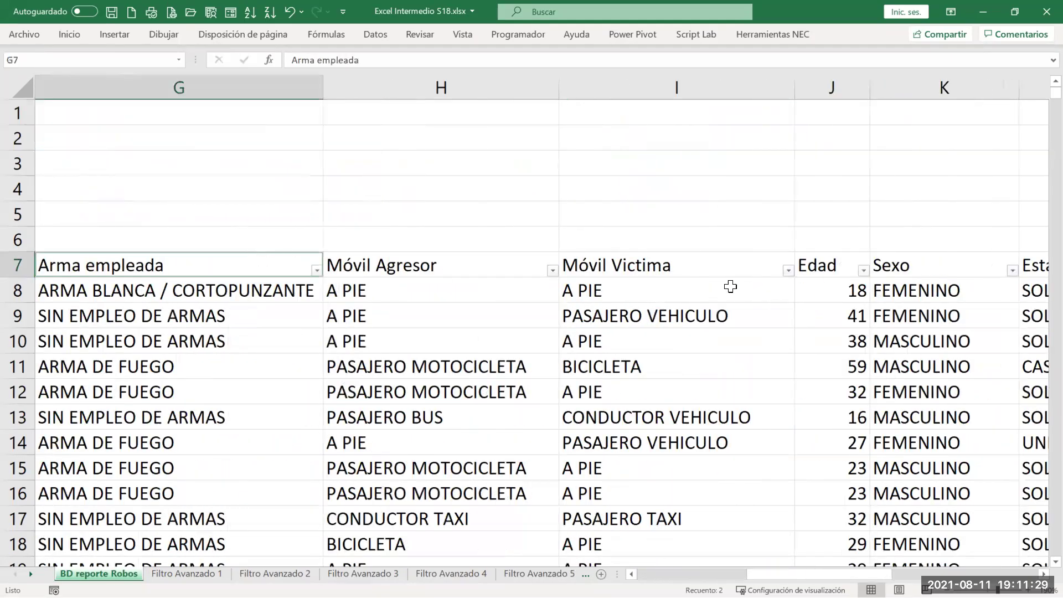
{"action": "left_click", "coordinate": [833, 268], "text": "ctrl"}
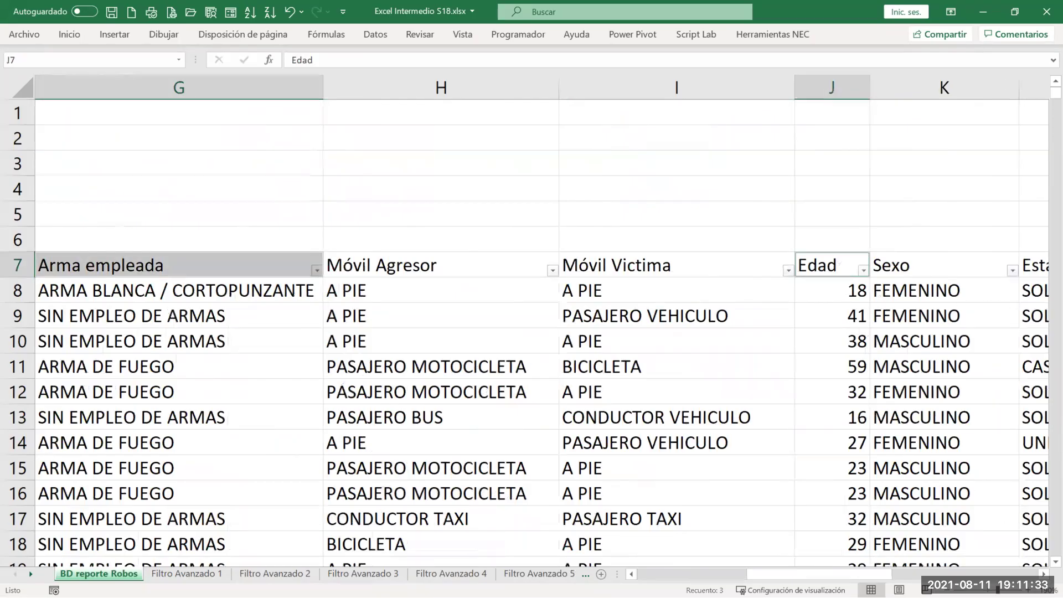
{"action": "scroll", "coordinate": [457, 277], "scroll_direction": "right", "scroll_amount": 3}
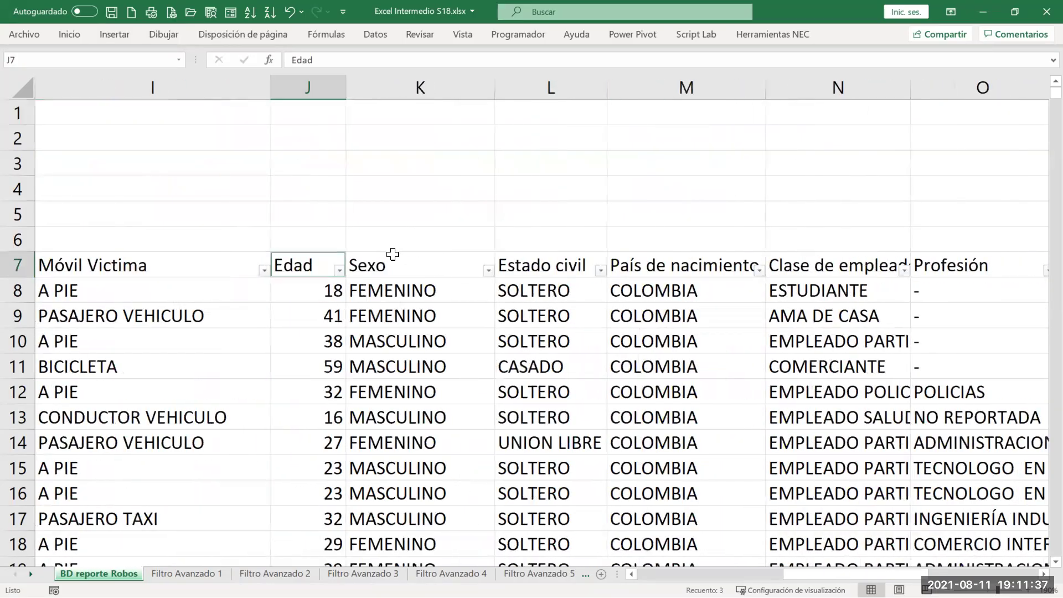
{"action": "left_click", "coordinate": [441, 262], "text": "ctrl"}
{"action": "left_click", "coordinate": [559, 264], "text": "ctrl"}
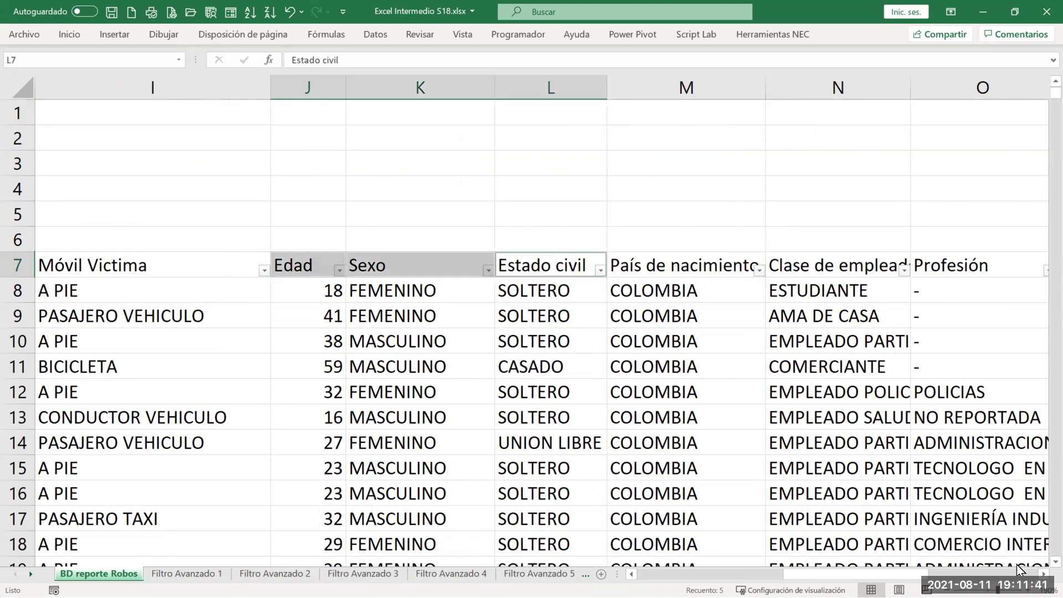
{"action": "scroll", "coordinate": [949, 470], "scroll_direction": "right", "scroll_amount": 1}
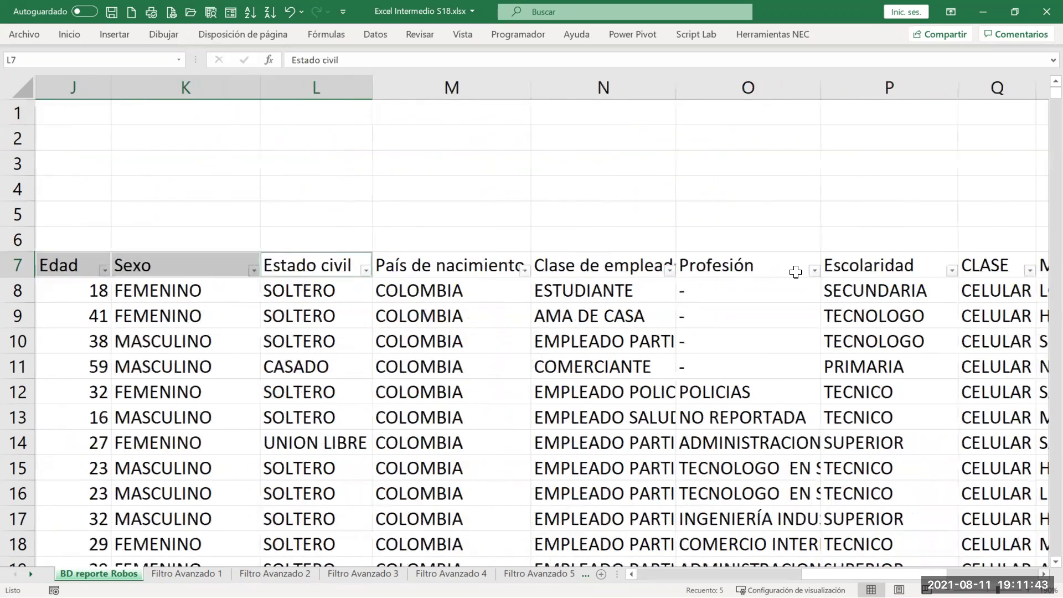
{"action": "scroll", "coordinate": [795, 271], "scroll_direction": "right", "scroll_amount": 1}
{"action": "left_click", "coordinate": [794, 262], "text": "ctrl"}
{"action": "key", "text": "ctrl+c"}
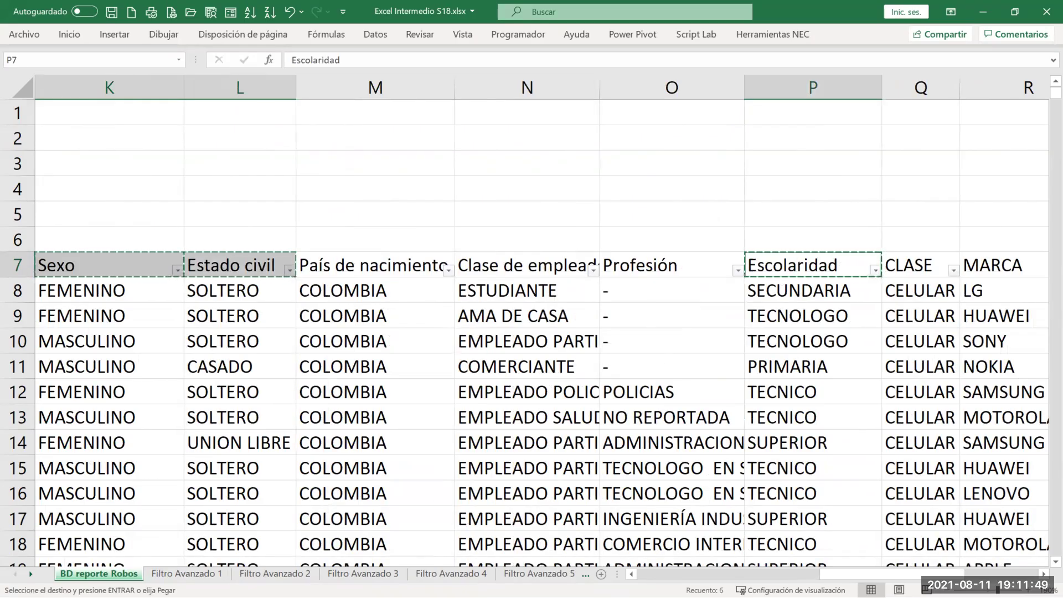
Paste the copied headers on the Filtro Avanzado 5 sheet starting at D12, beside the extraction table label
{"action": "left_click", "coordinate": [539, 573]}
{"action": "left_click", "coordinate": [359, 341]}
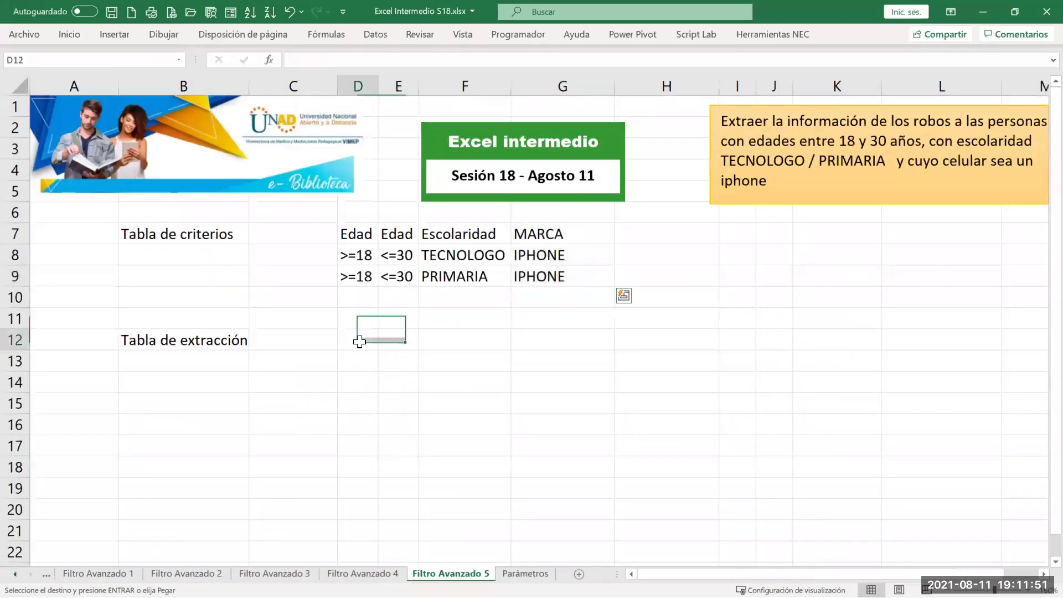
{"action": "key", "text": "Return"}
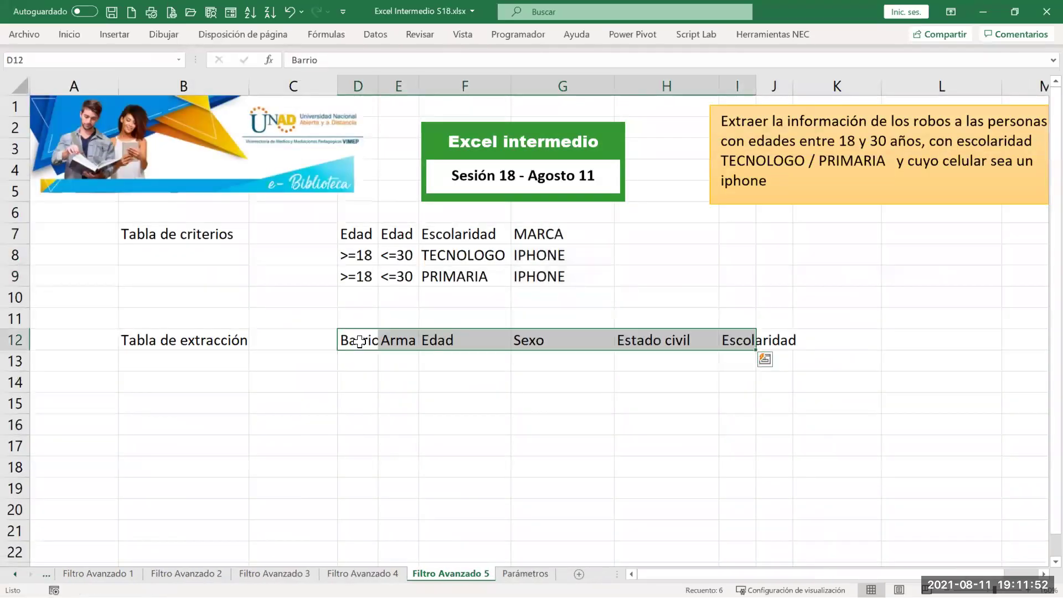
{"action": "left_click", "coordinate": [504, 396]}
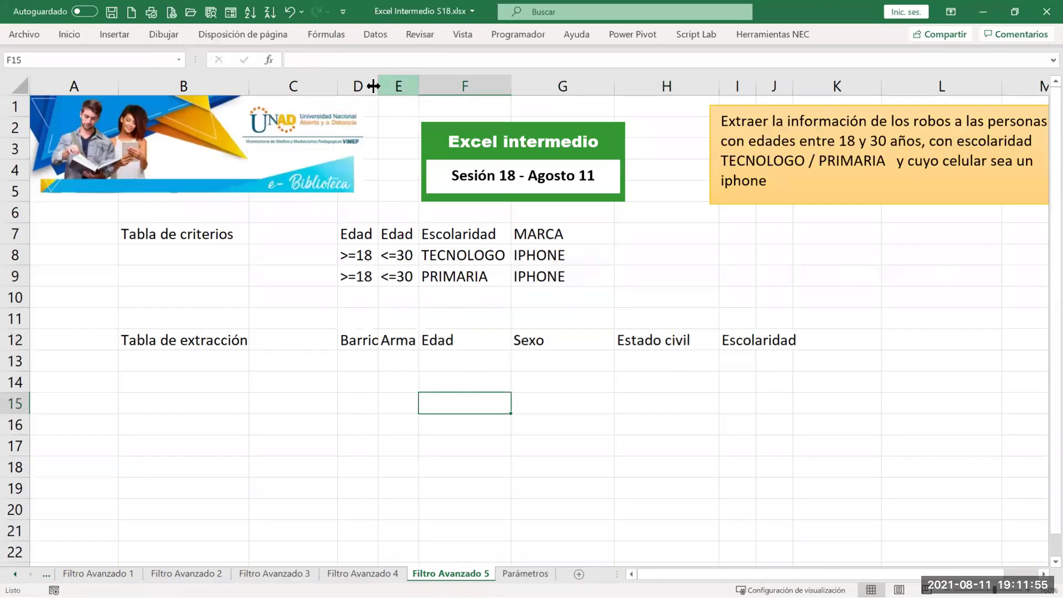
Fit columns D to F to their contents and move the task text box back beside the session title banner
{"action": "left_click_drag", "start_coordinate": [373, 84], "coordinate": [519, 78]}
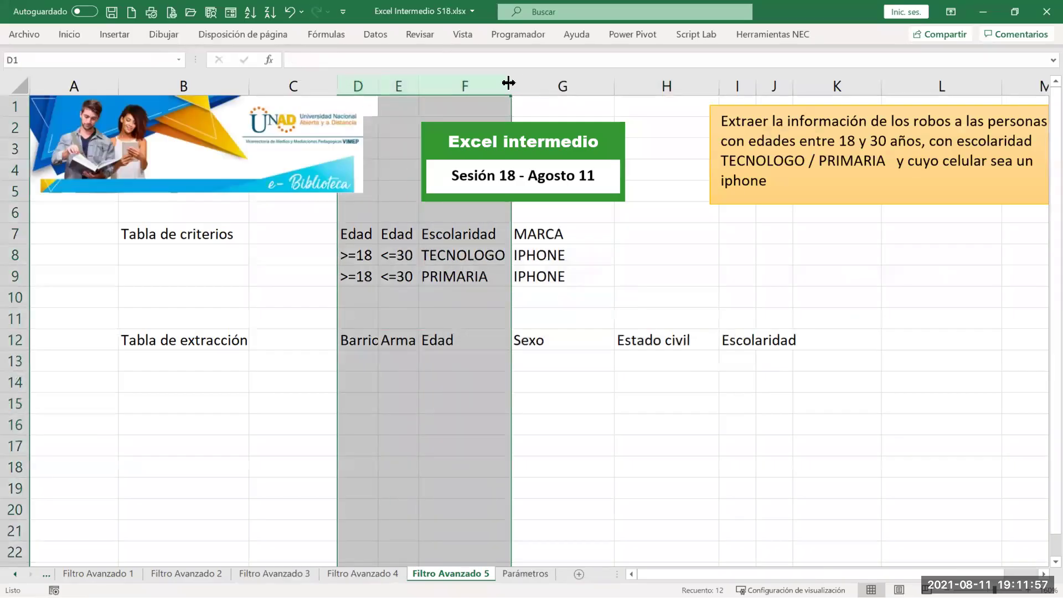
{"action": "double_click", "coordinate": [510, 82]}
{"action": "left_click", "coordinate": [486, 296]}
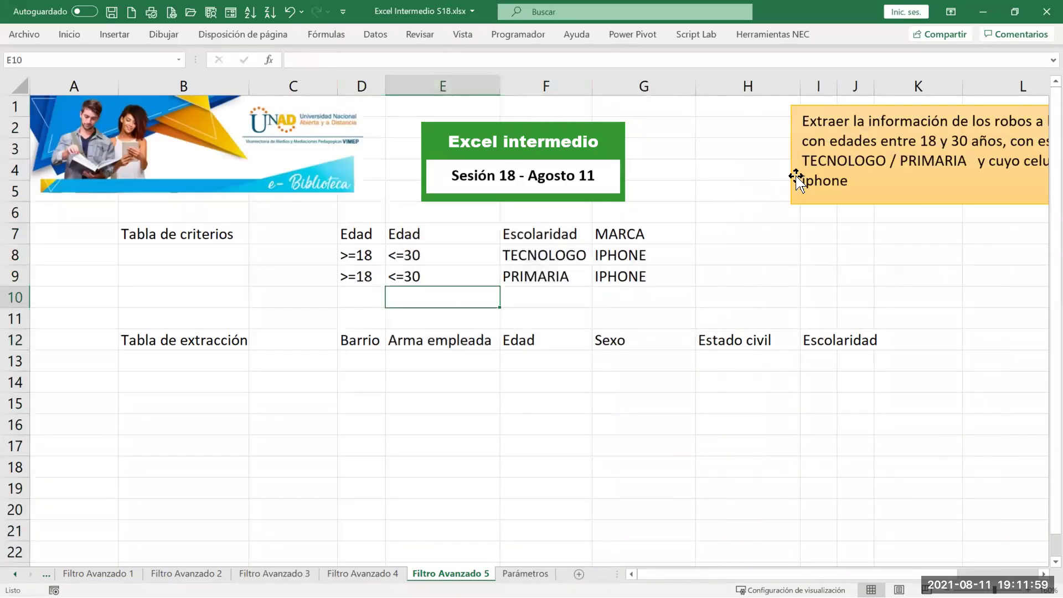
{"action": "left_click", "coordinate": [802, 199]}
{"action": "left_click_drag", "start_coordinate": [803, 199], "coordinate": [680, 200]}
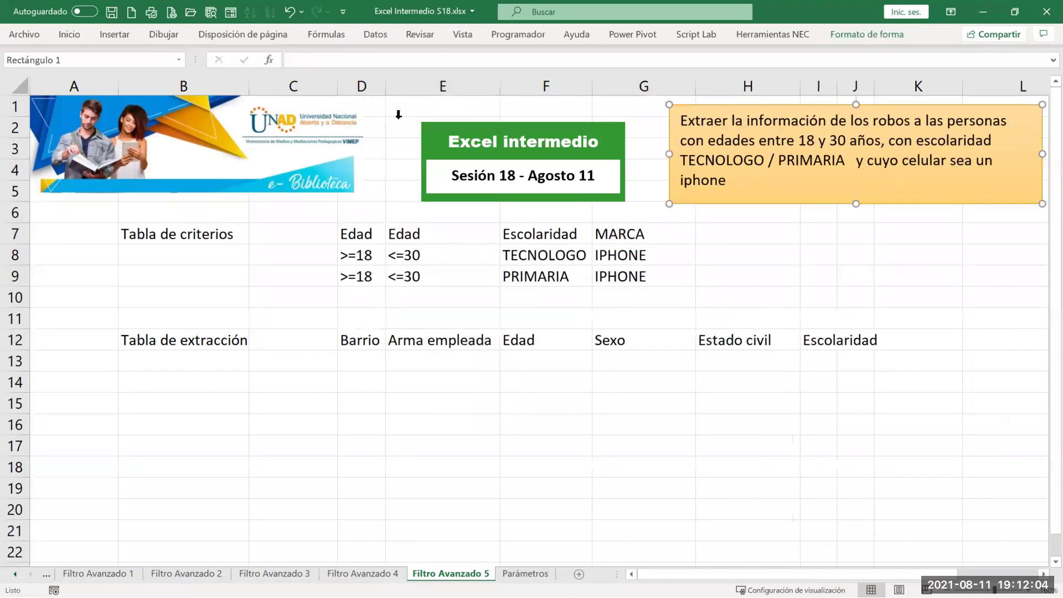
{"action": "left_click", "coordinate": [418, 236]}
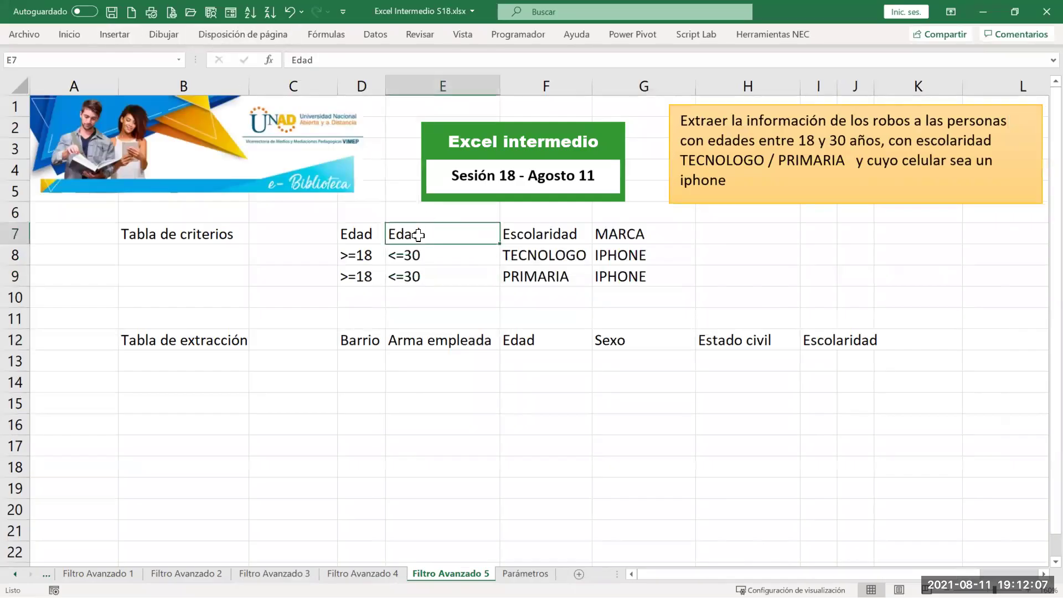
Open the advanced filter and set it to copy the results to another location
{"action": "left_click", "coordinate": [385, 38]}
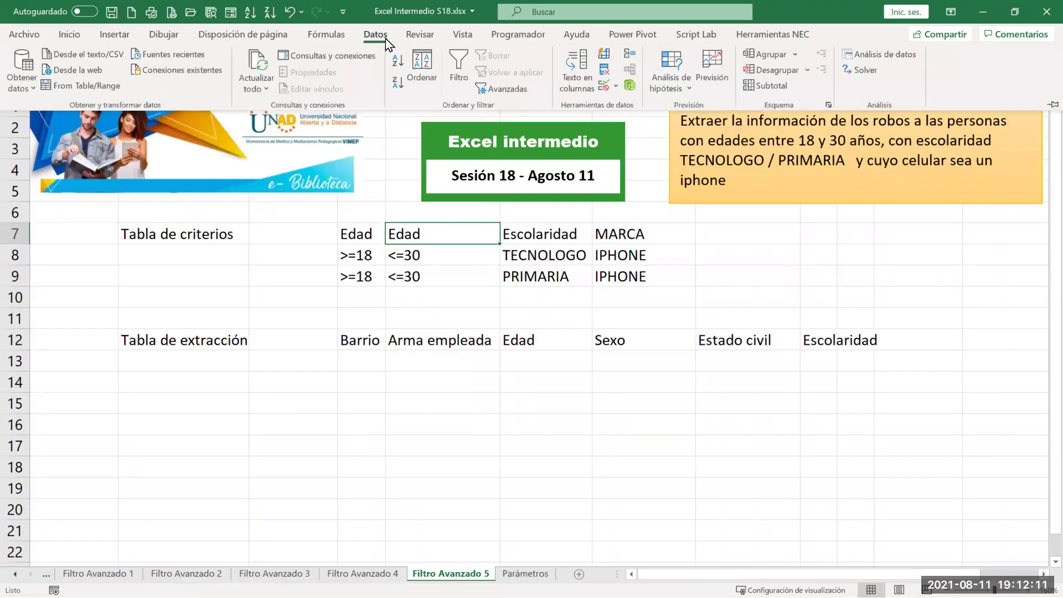
{"action": "left_click", "coordinate": [506, 88]}
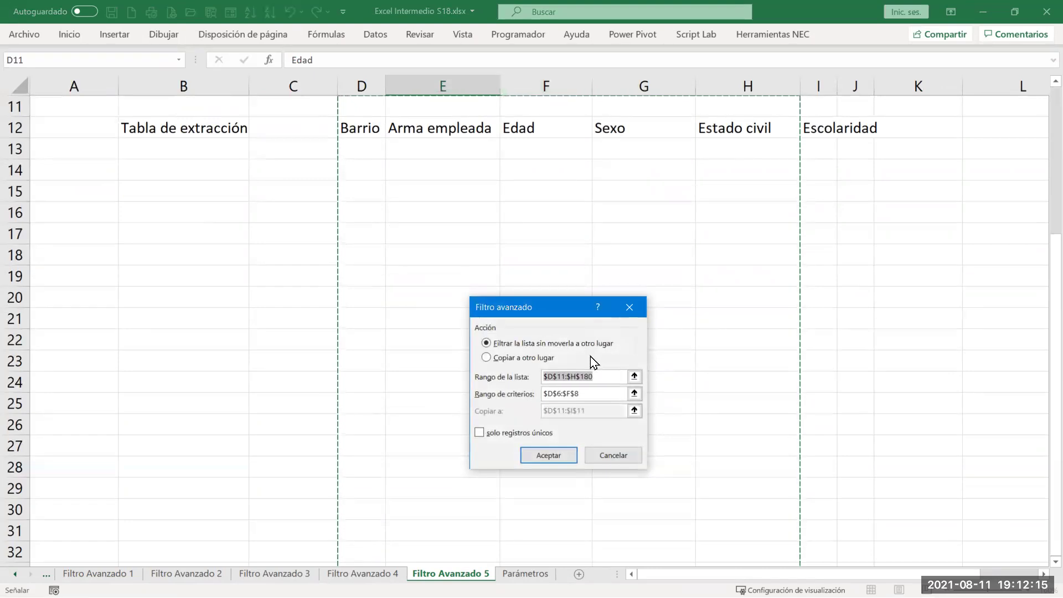
{"action": "left_click", "coordinate": [487, 358]}
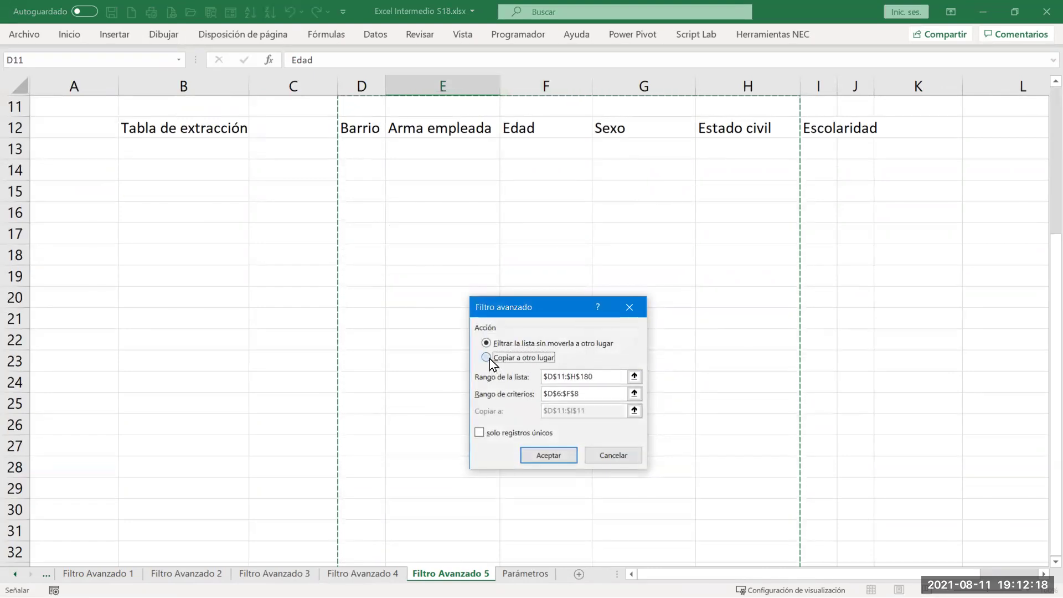
Set the advanced filter's list range to A7:V704 on the BD reporte Robos sheet
{"action": "left_click", "coordinate": [598, 377]}
{"action": "left_click_drag", "start_coordinate": [597, 377], "coordinate": [515, 375]}
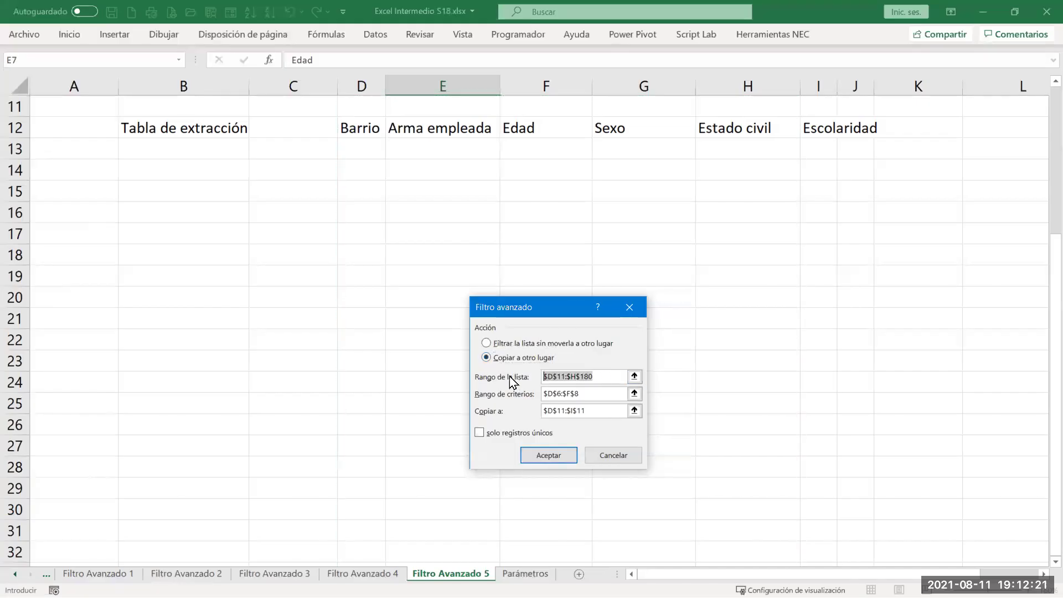
{"action": "left_click", "coordinate": [15, 573]}
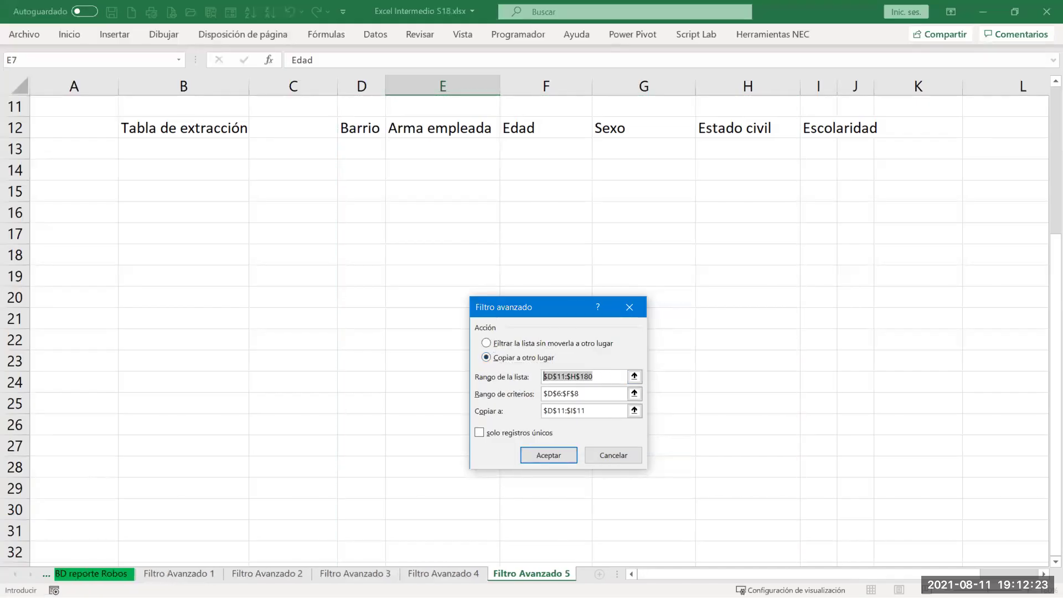
{"action": "left_click", "coordinate": [98, 573]}
{"action": "left_click", "coordinate": [114, 271]}
{"action": "key", "text": "ctrl+Left"}
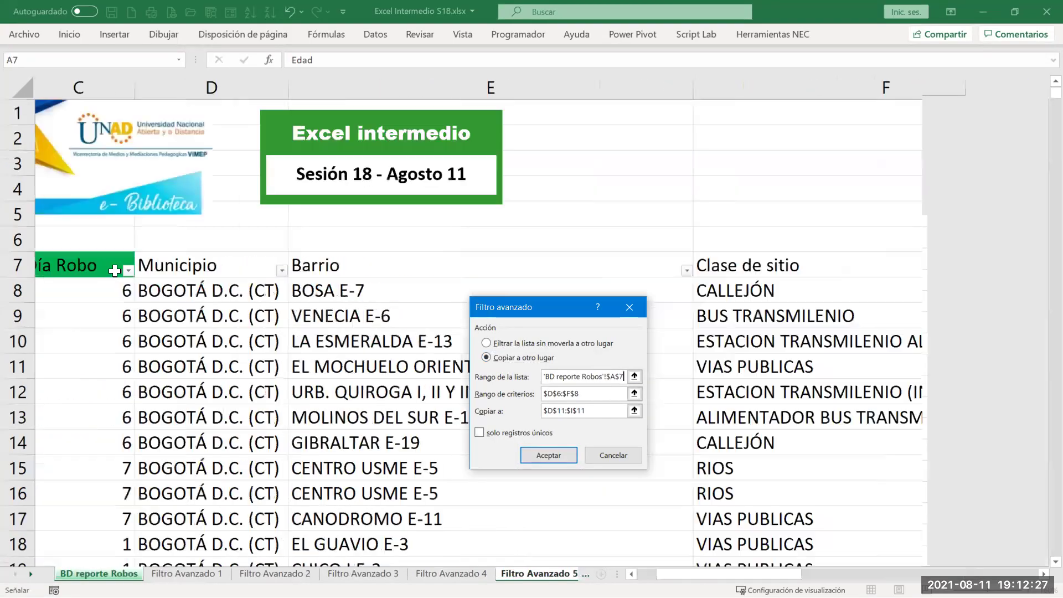
{"action": "key", "text": "ctrl+shift+Right"}
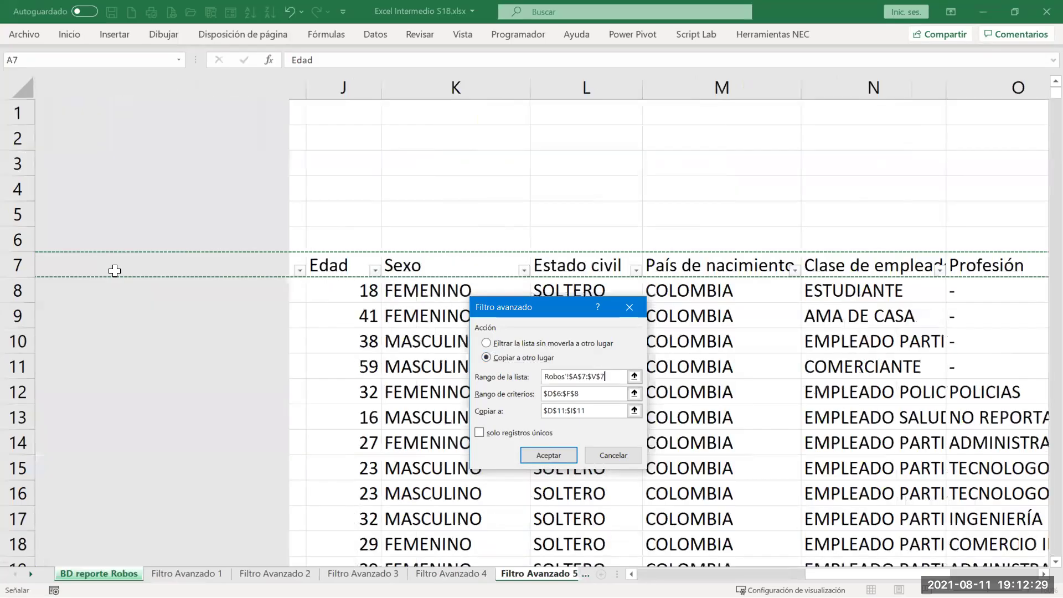
{"action": "key", "text": "ctrl+shift+Down"}
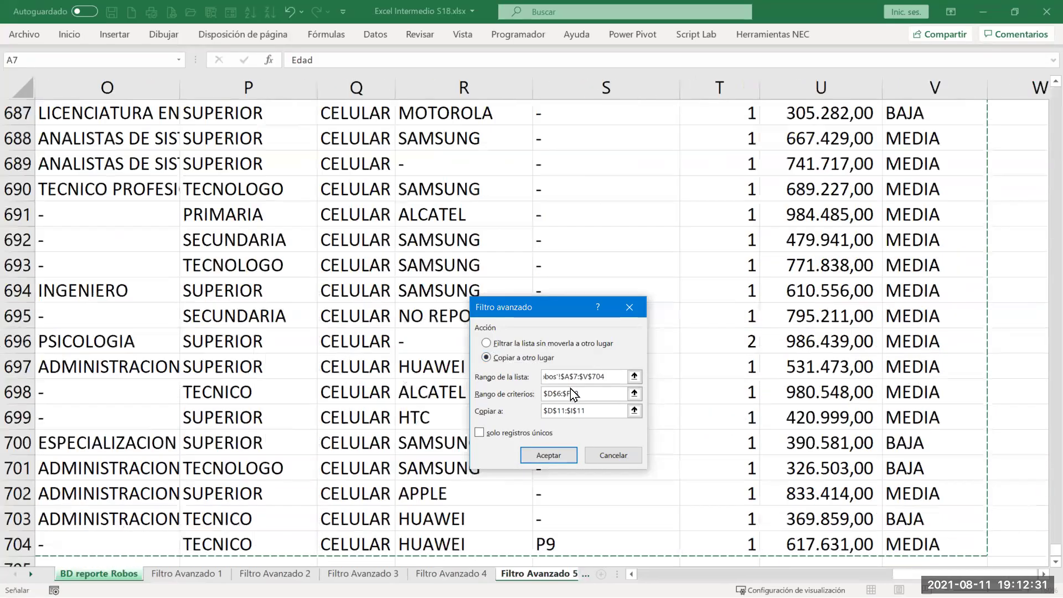
Run the advanced filter with criteria range D7:G9 and copy-to range D12:I12 on the Filtro Avanzado 5 sheet
{"action": "left_click", "coordinate": [599, 394]}
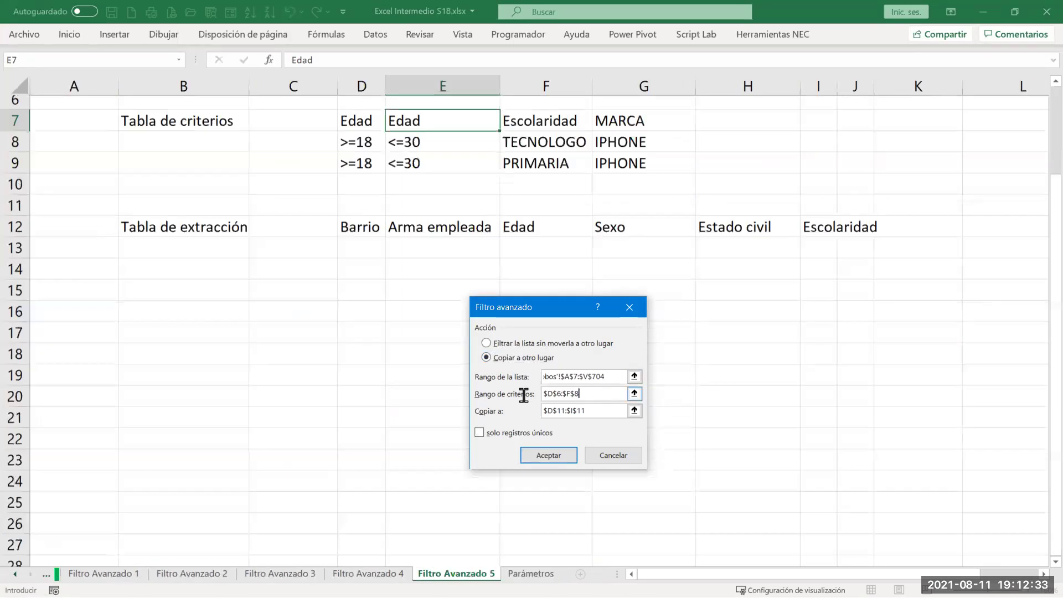
{"action": "left_click_drag", "start_coordinate": [347, 126], "coordinate": [615, 172]}
{"action": "left_click", "coordinate": [600, 412]}
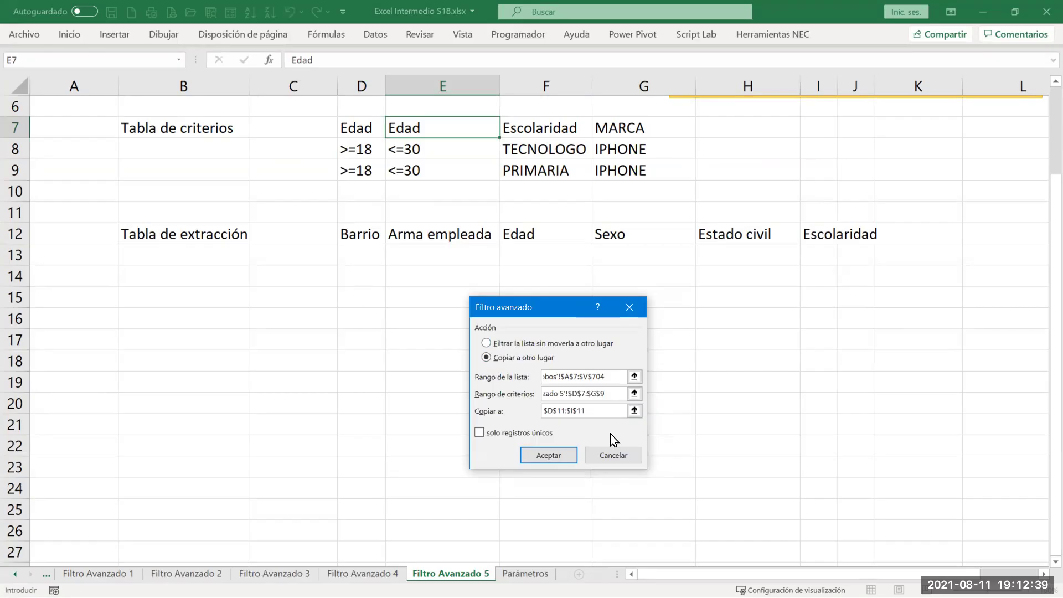
{"action": "left_click_drag", "start_coordinate": [607, 412], "coordinate": [512, 412]}
{"action": "left_click_drag", "start_coordinate": [353, 237], "coordinate": [797, 233]}
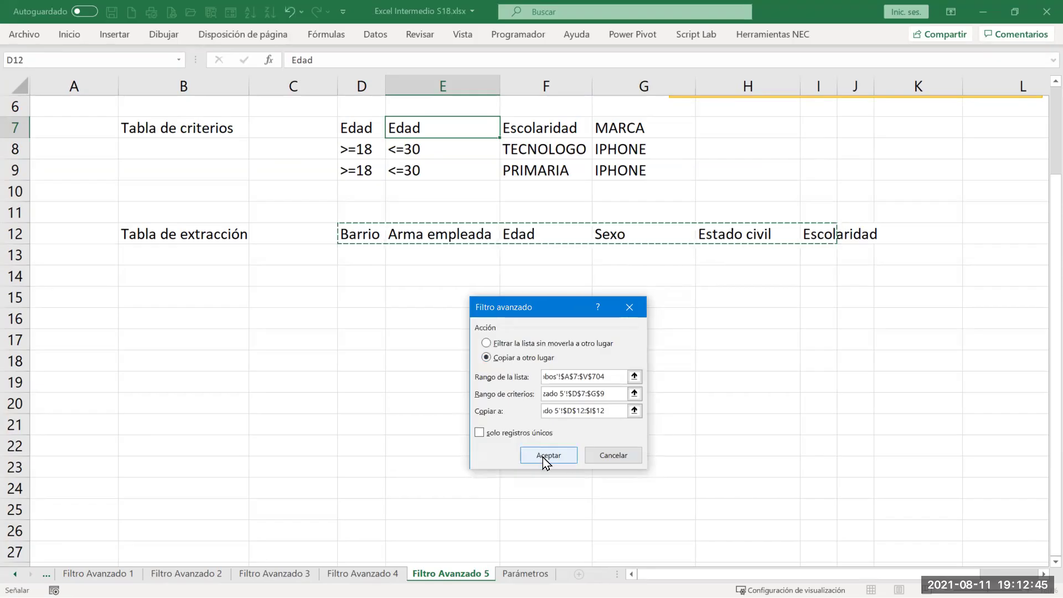
{"action": "left_click", "coordinate": [543, 456]}
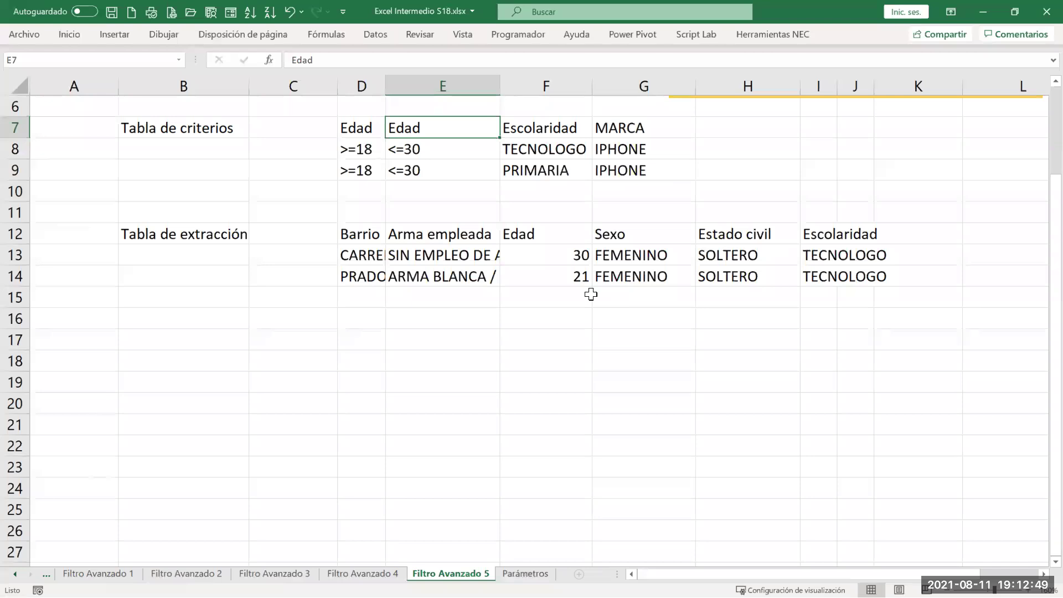
Check the extracted ages and the MARCA criteria against the task statement
{"action": "left_click_drag", "start_coordinate": [554, 250], "coordinate": [555, 269]}
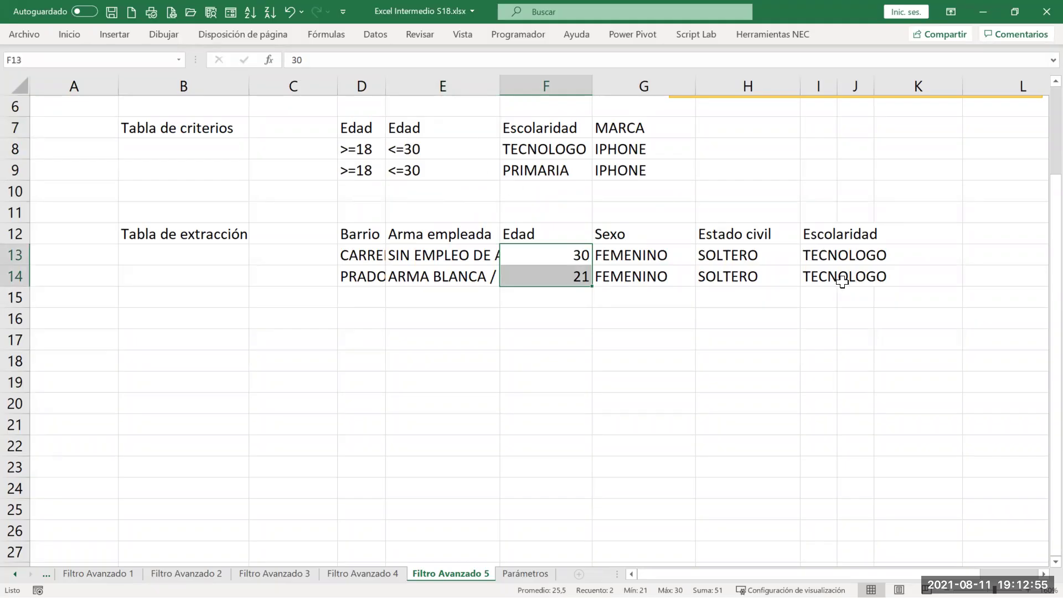
{"action": "left_click_drag", "start_coordinate": [614, 130], "coordinate": [624, 162]}
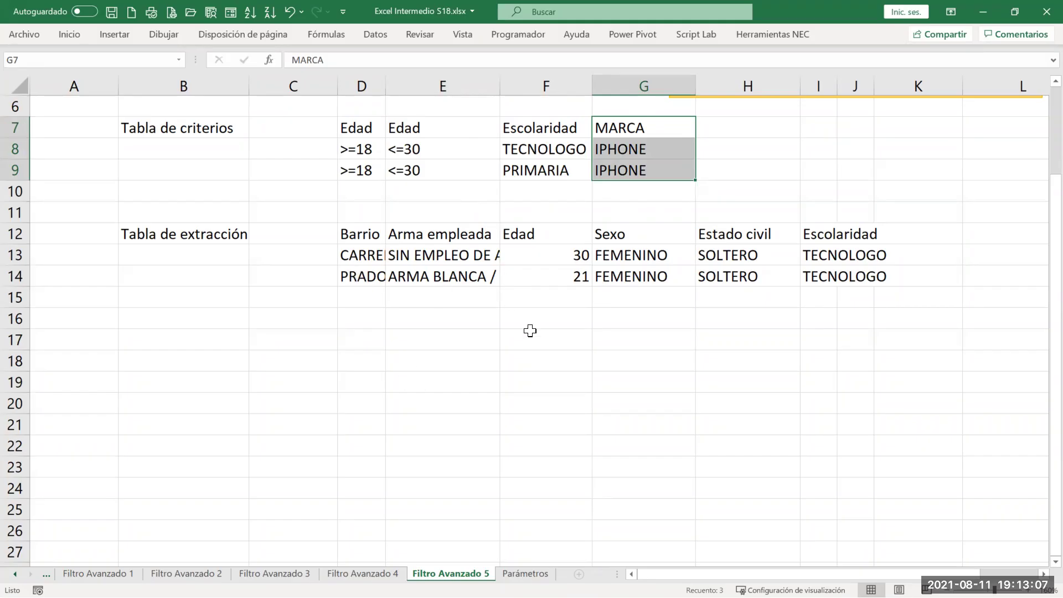
{"action": "scroll", "coordinate": [506, 341], "scroll_direction": "up", "scroll_amount": 2}
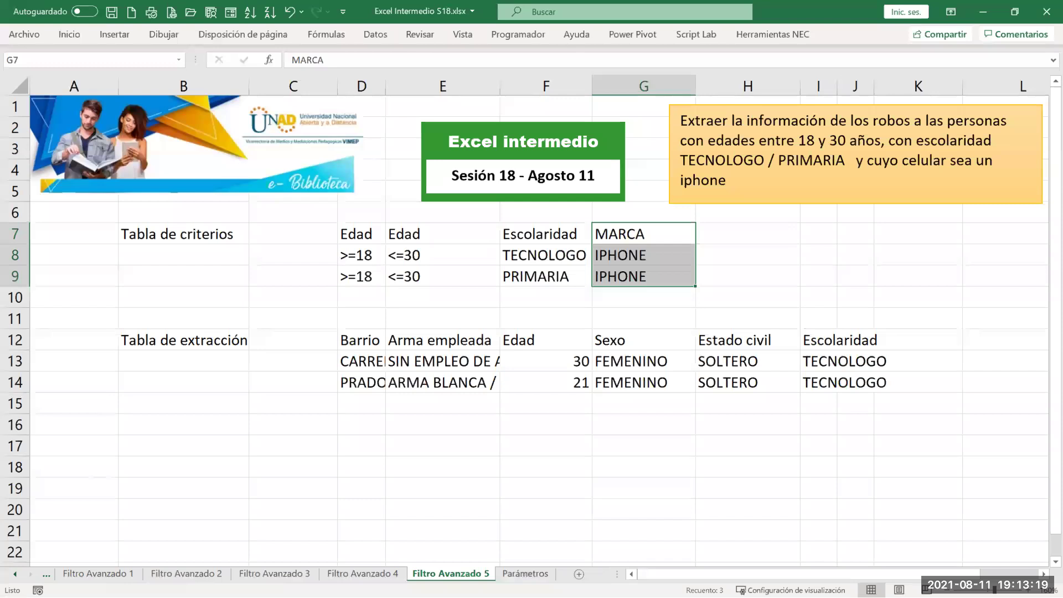
Duplicate the Filtro Avanzado 5 sheet and rename the copy Filtro Avanzado 6
{"action": "left_click_drag", "start_coordinate": [467, 573], "coordinate": [516, 562]}
{"action": "double_click", "coordinate": [485, 572]}
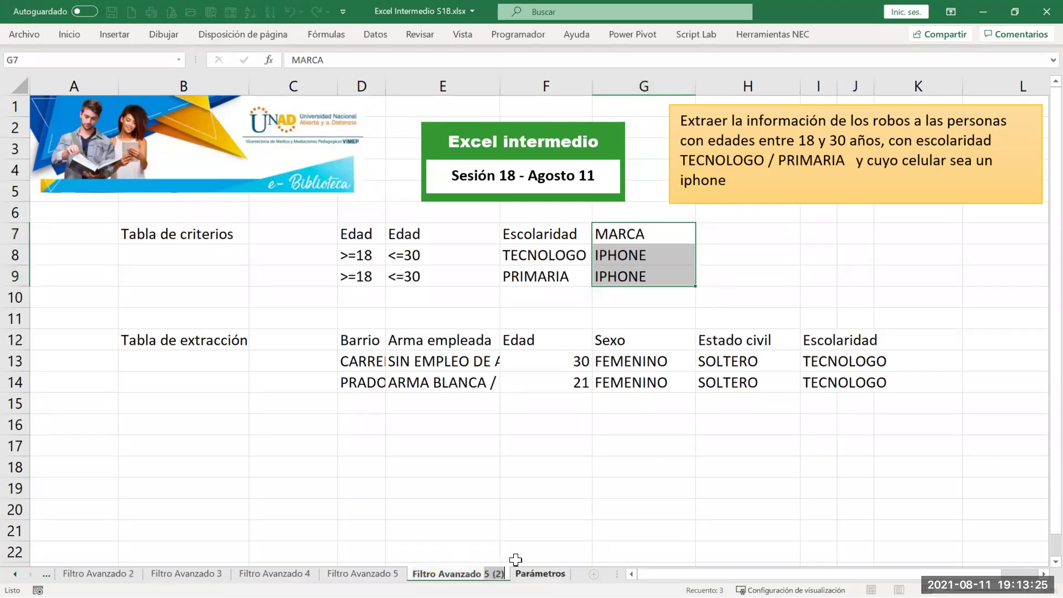
{"action": "key", "text": "Return"}
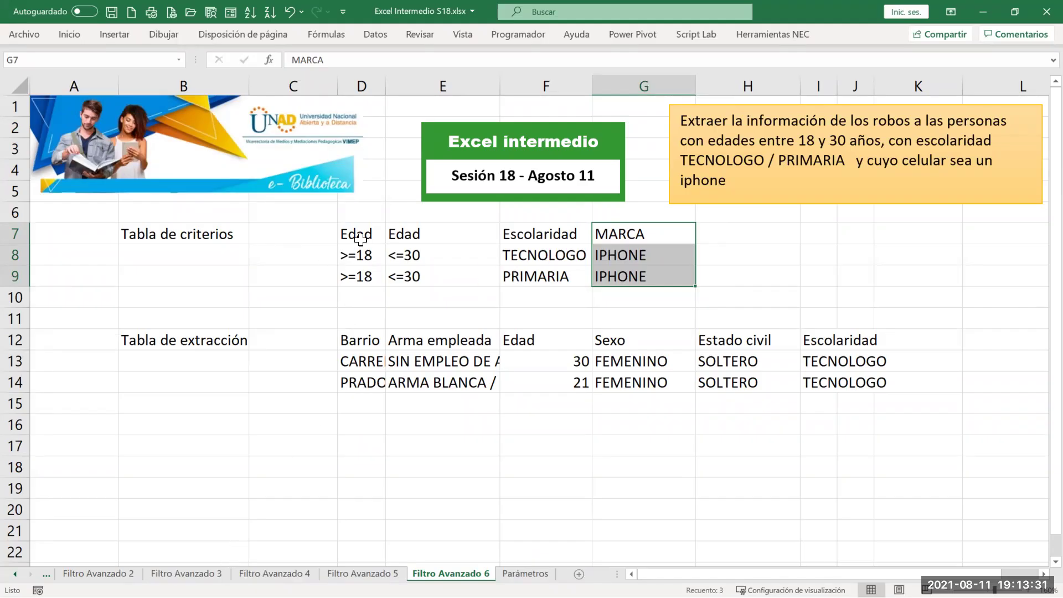
Clear everything from D7:K16 on the Filtro Avanzado 6 sheet, keeping the two table labels
{"action": "left_click", "coordinate": [716, 203]}
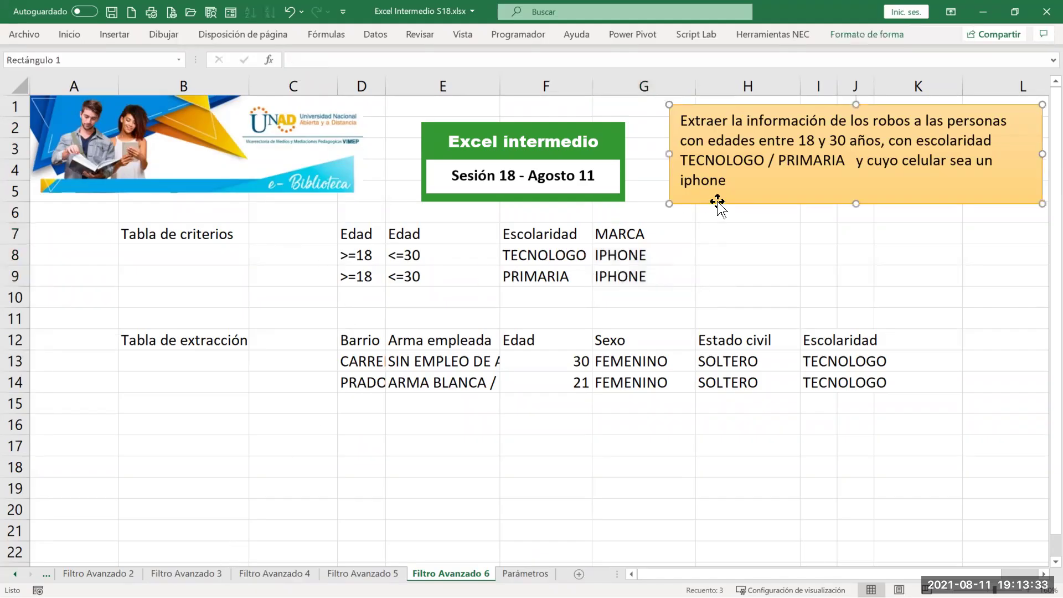
{"action": "left_click_drag", "start_coordinate": [348, 233], "coordinate": [940, 428]}
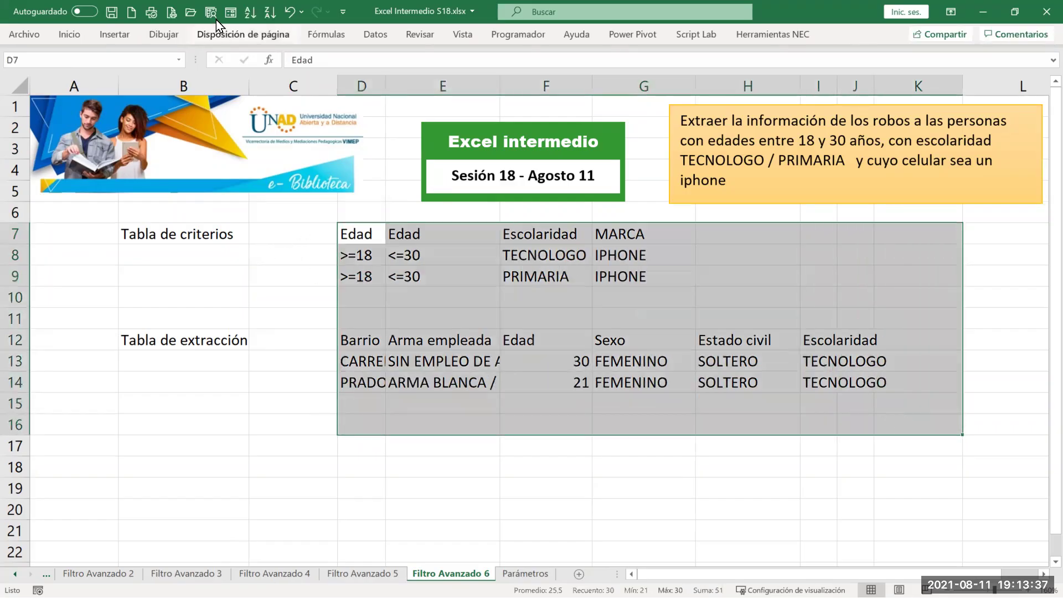
{"action": "left_click", "coordinate": [83, 35]}
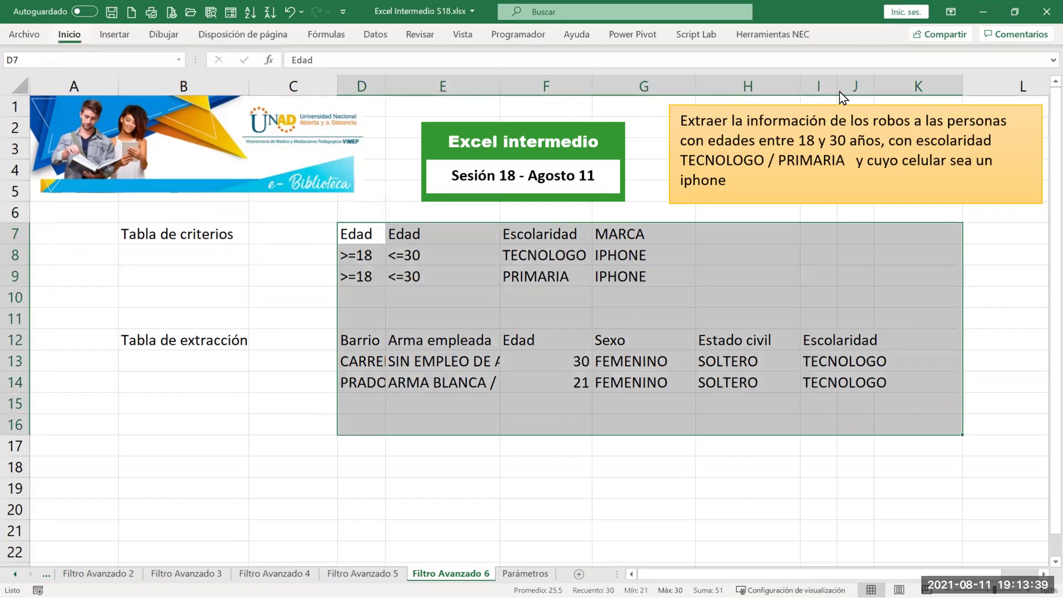
{"action": "left_click", "coordinate": [801, 86]}
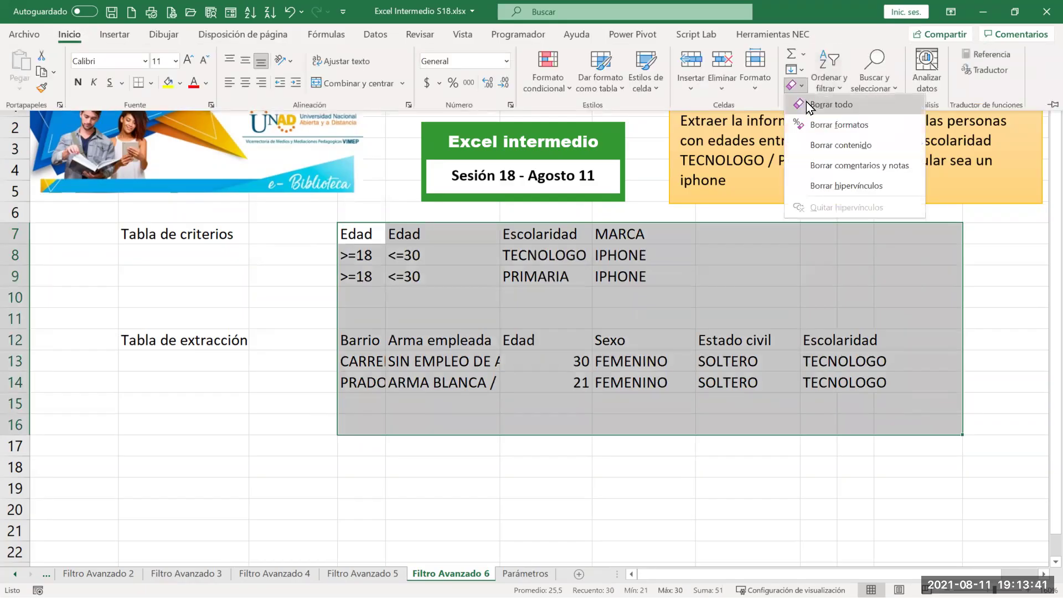
{"action": "left_click", "coordinate": [819, 104]}
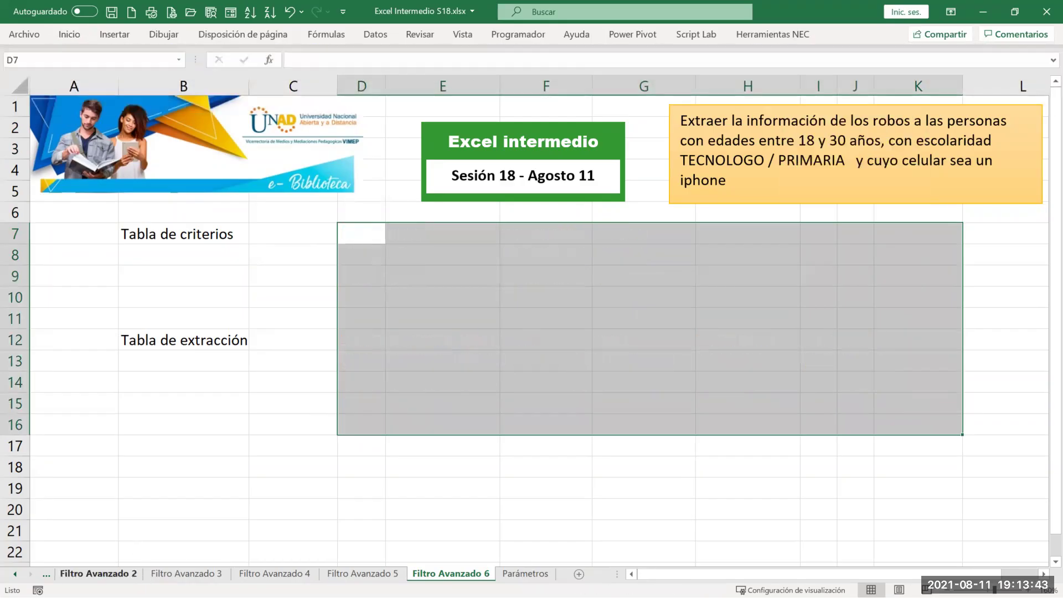
Examine the dates offered by the Fecha column's filter in the robbery database and return to the Filtro Avanzado 6 sheet
{"action": "left_click", "coordinate": [99, 574]}
{"action": "left_click", "coordinate": [15, 574]}
{"action": "left_click", "coordinate": [15, 574]}
{"action": "left_click", "coordinate": [98, 573]}
{"action": "left_click", "coordinate": [274, 304]}
{"action": "key", "text": "ctrl+Home"}
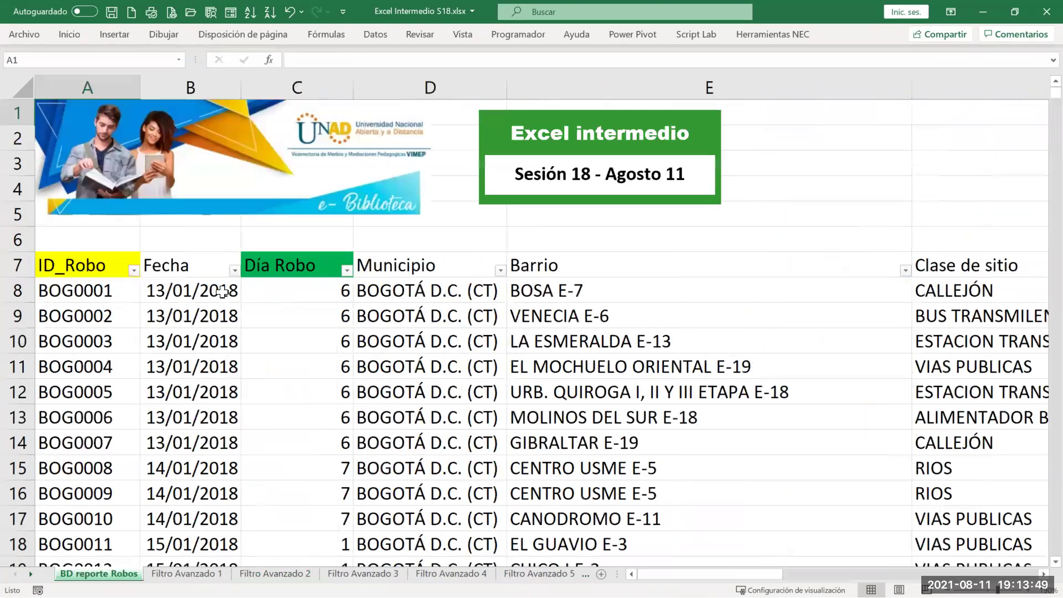
{"action": "left_click", "coordinate": [243, 268]}
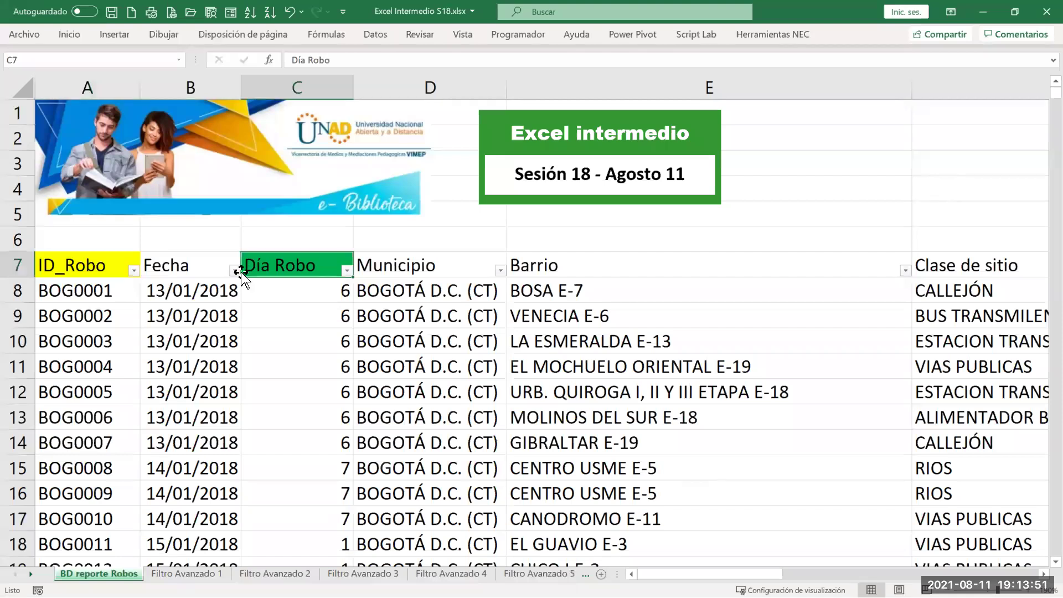
{"action": "left_click", "coordinate": [234, 270]}
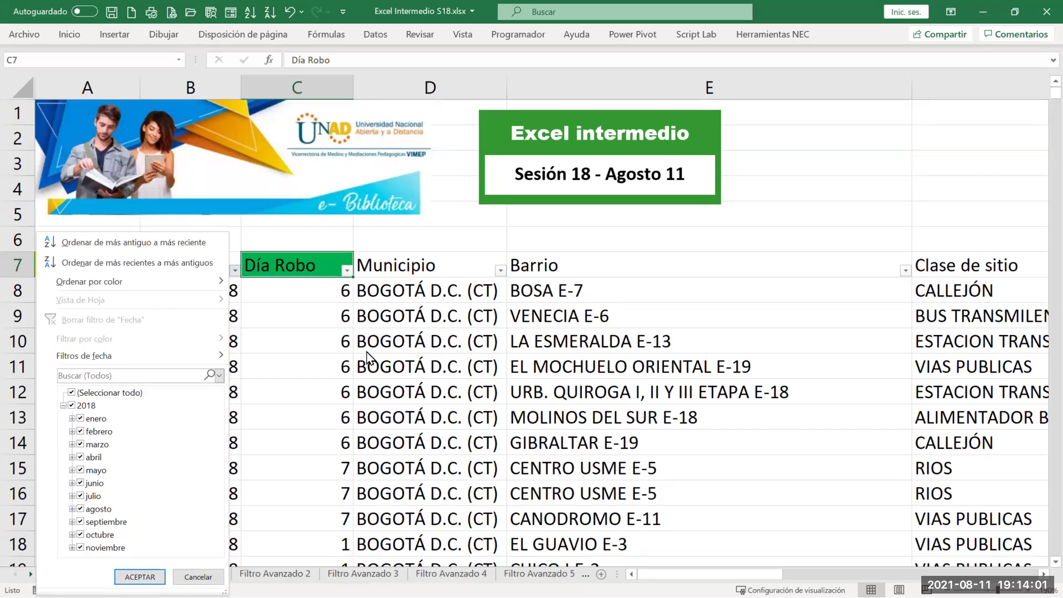
{"action": "left_click", "coordinate": [423, 310]}
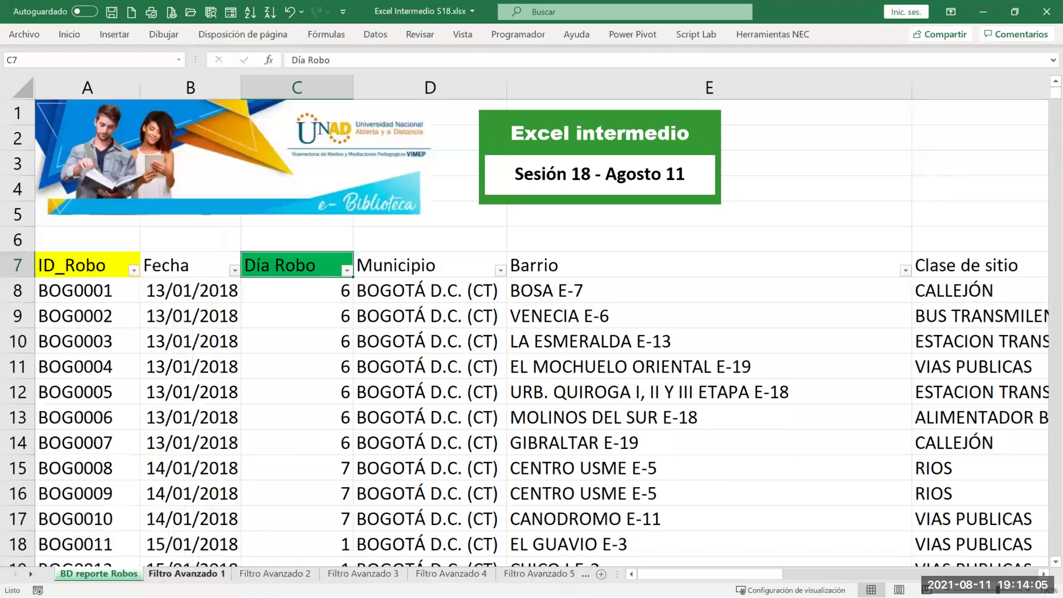
{"action": "left_click", "coordinate": [524, 572]}
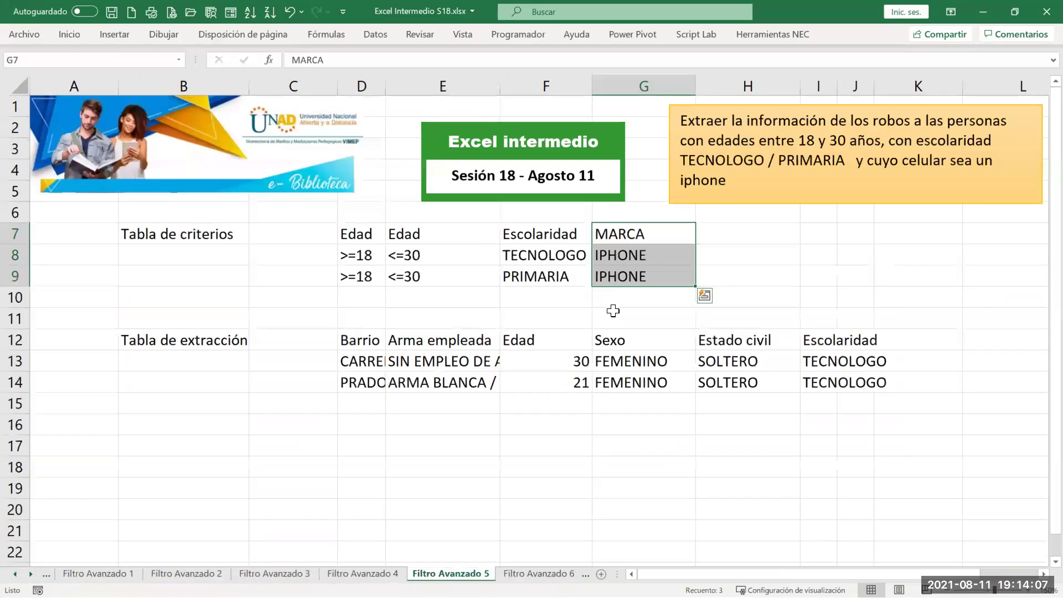
{"action": "left_click", "coordinate": [538, 573]}
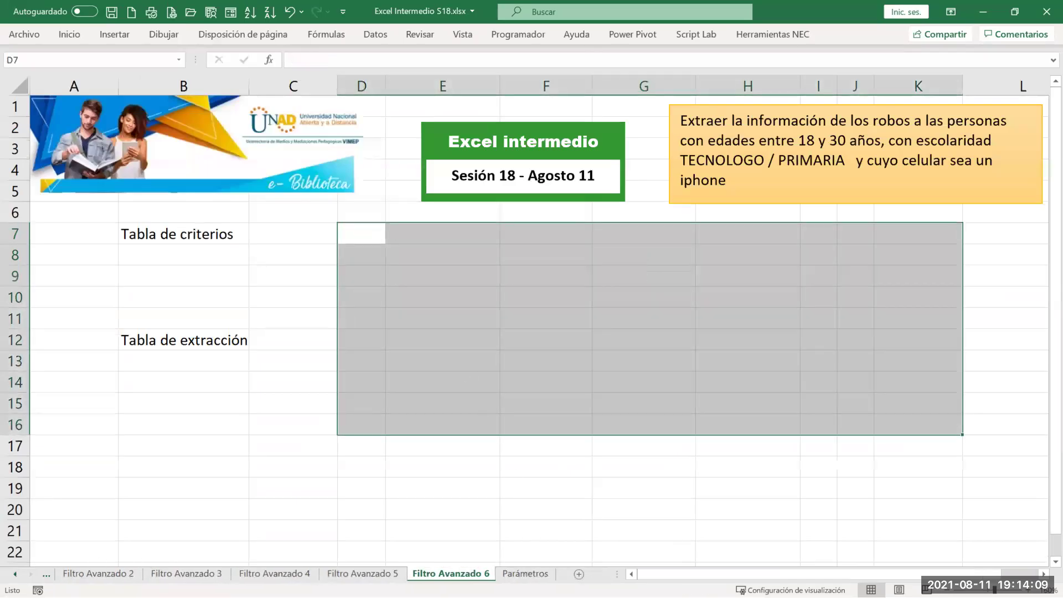
Copy the Fecha header from B7 of the BD reporte Robos sheet
{"action": "key", "text": "ctrl+Page_Up"}
{"action": "key", "text": "ctrl+Page_Up"}
{"action": "key", "text": "ctrl+Page_Up"}
{"action": "key", "text": "ctrl+Page_Up"}
{"action": "key", "text": "ctrl+Page_Up"}
{"action": "key", "text": "ctrl+Page_Up"}
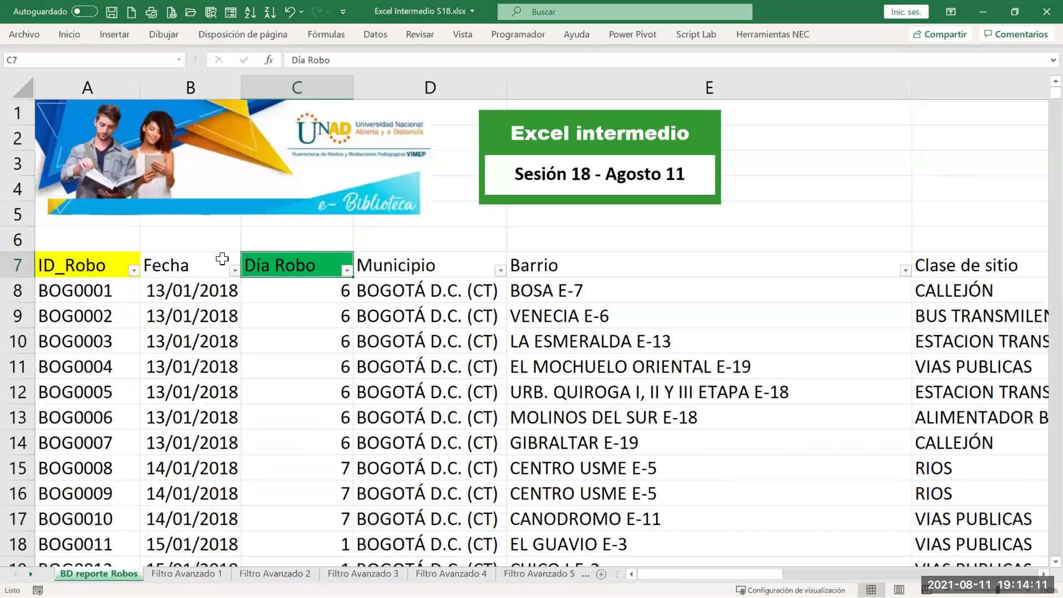
{"action": "left_click", "coordinate": [222, 258]}
{"action": "key", "text": "ctrl+c"}
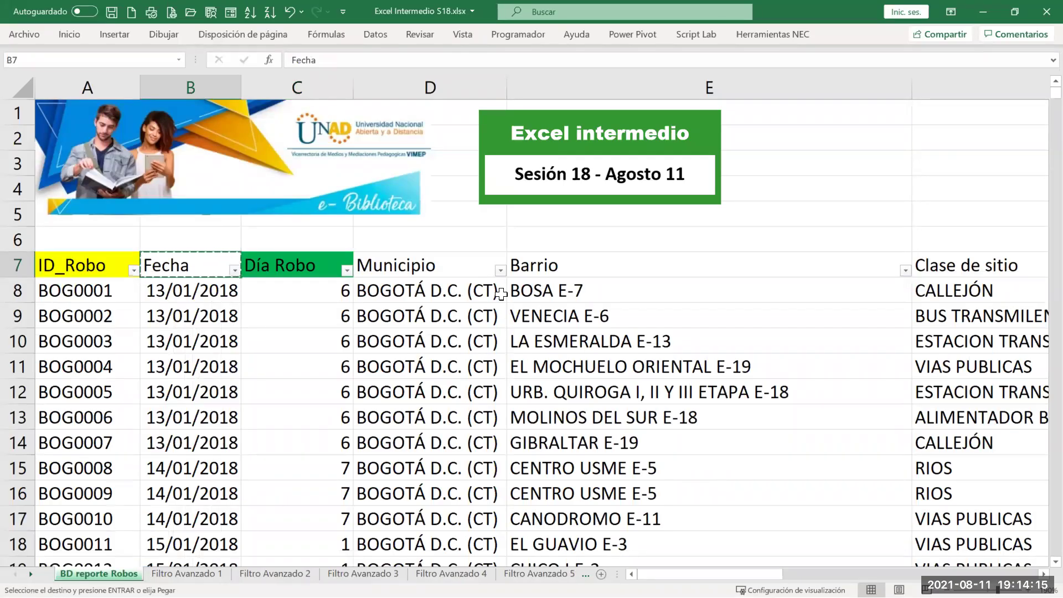
Paste the Fecha header into E7 of the Filtro Avanzado 6 criteria table
{"action": "key", "text": "ctrl+Page_Down"}
{"action": "key", "text": "ctrl+Page_Down"}
{"action": "key", "text": "ctrl+Page_Down"}
{"action": "key", "text": "ctrl+Page_Down"}
{"action": "key", "text": "ctrl+Page_Down"}
{"action": "key", "text": "ctrl+Page_Down"}
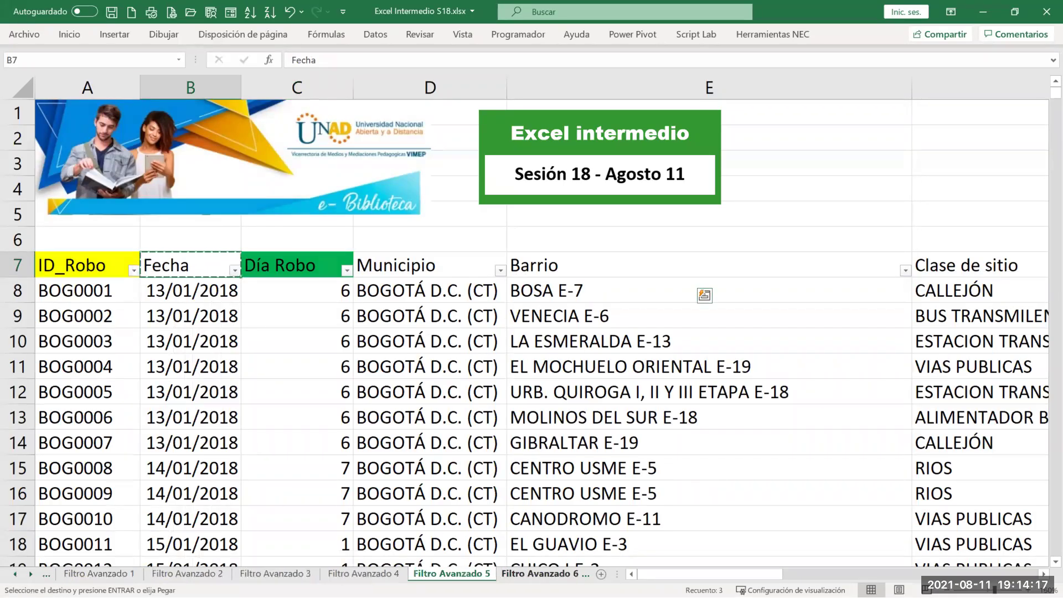
{"action": "left_click", "coordinate": [421, 228]}
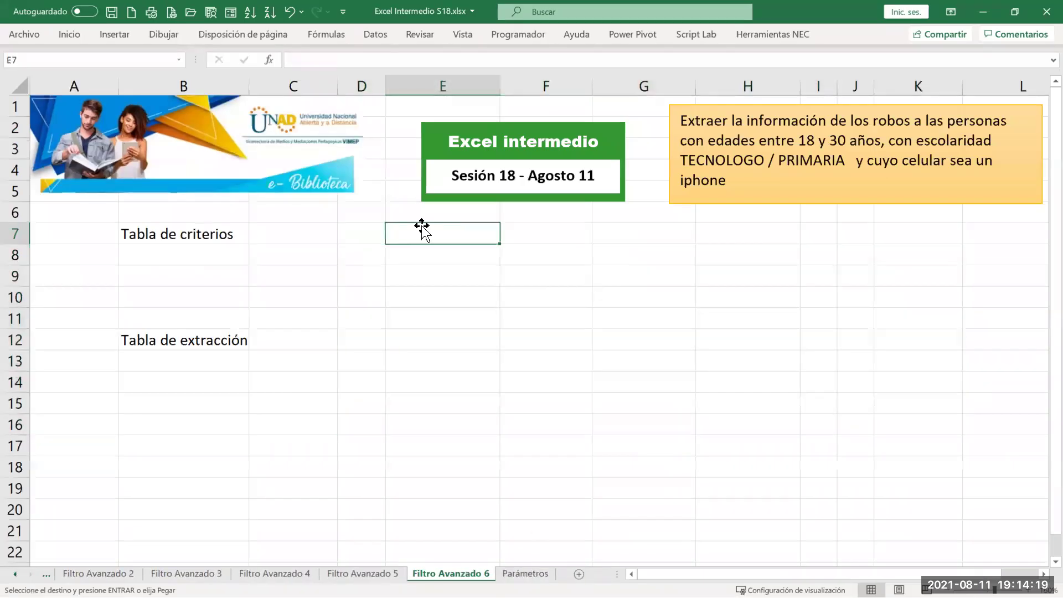
{"action": "type", "text": "Fecha"}
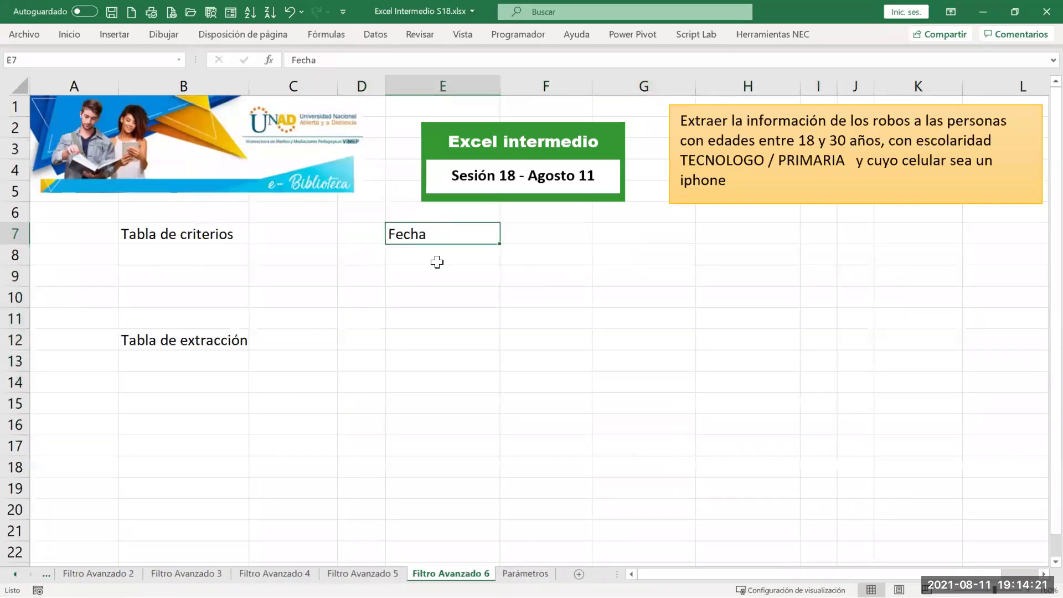
{"action": "key", "text": "Return"}
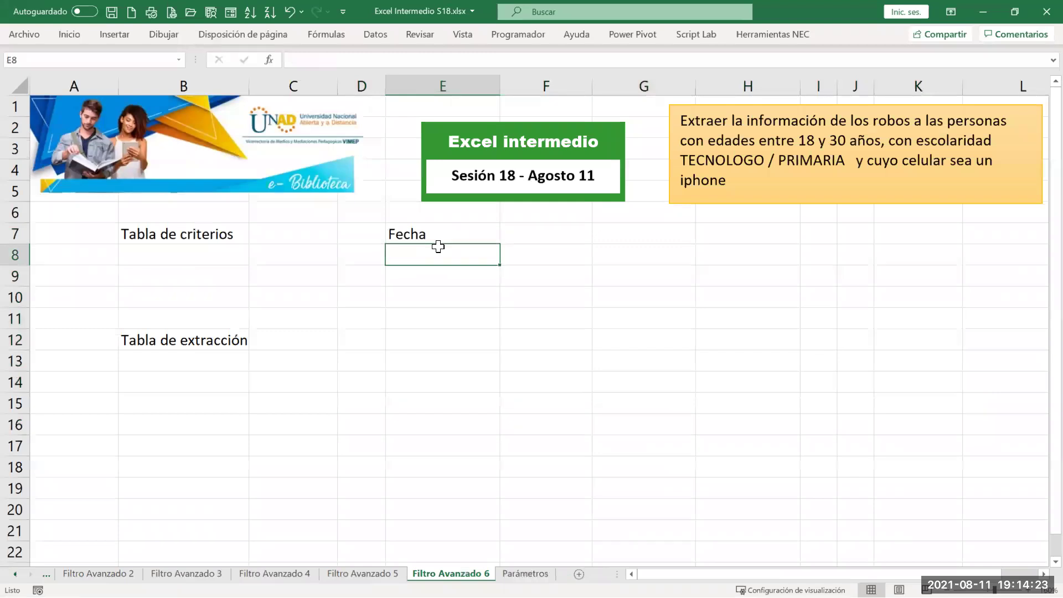
Enter the start-date criterion >=01/06/2018 in E8, under the Fecha header
{"action": "type", "text": "<"}
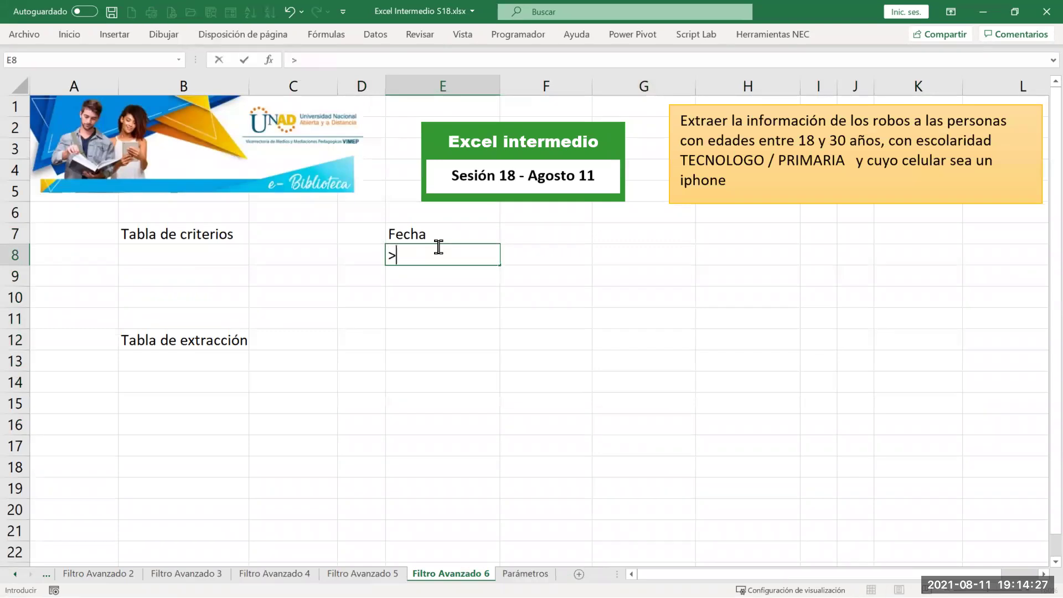
{"action": "type", "text": "=01/06/2018"}
{"action": "key", "text": "Return"}
Copy the Fecha header from E7 into F7 to add a second date column to the criteria table
{"action": "key", "text": "Up"}
{"action": "key", "text": "Up"}
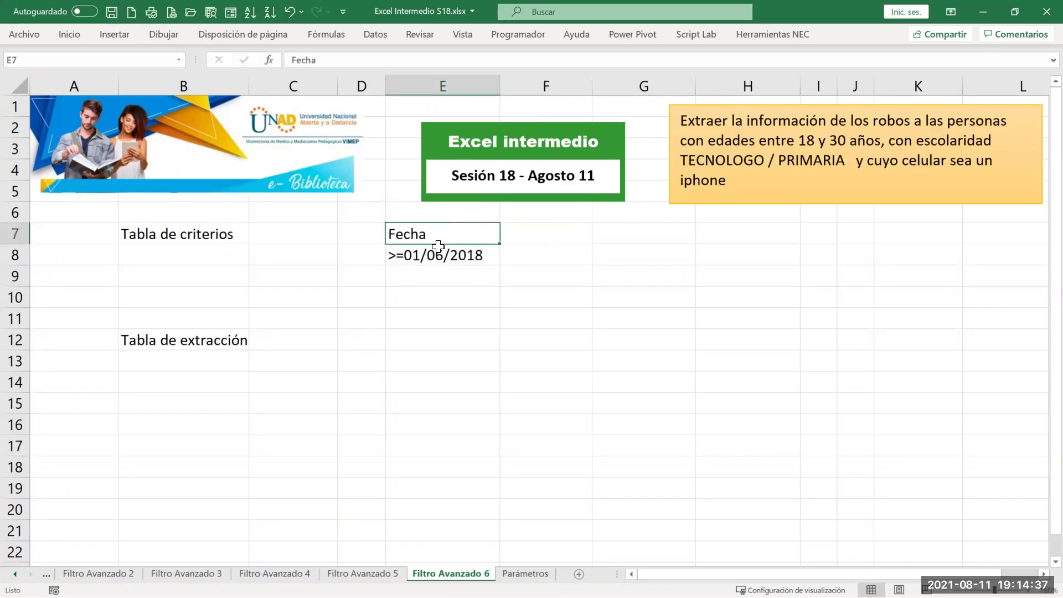
{"action": "key", "text": "ctrl+c"}
{"action": "key", "text": "Right"}
{"action": "key", "text": "Return"}
{"action": "key", "text": "Down"}
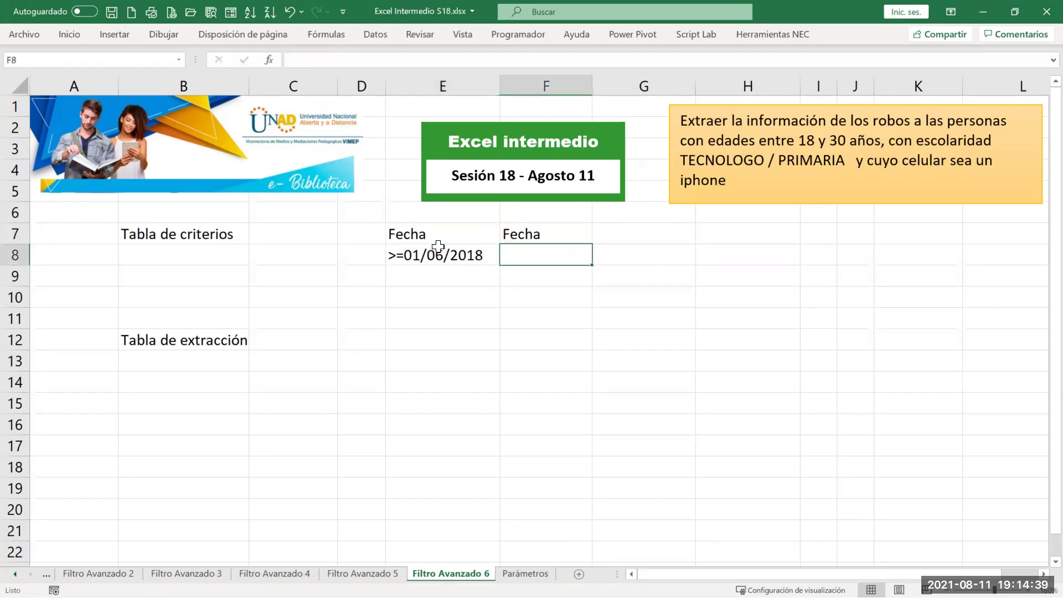
Enter the end date 30/07/2018 in F8, under the second Fecha header
{"action": "type", "text": "30/07/20"}
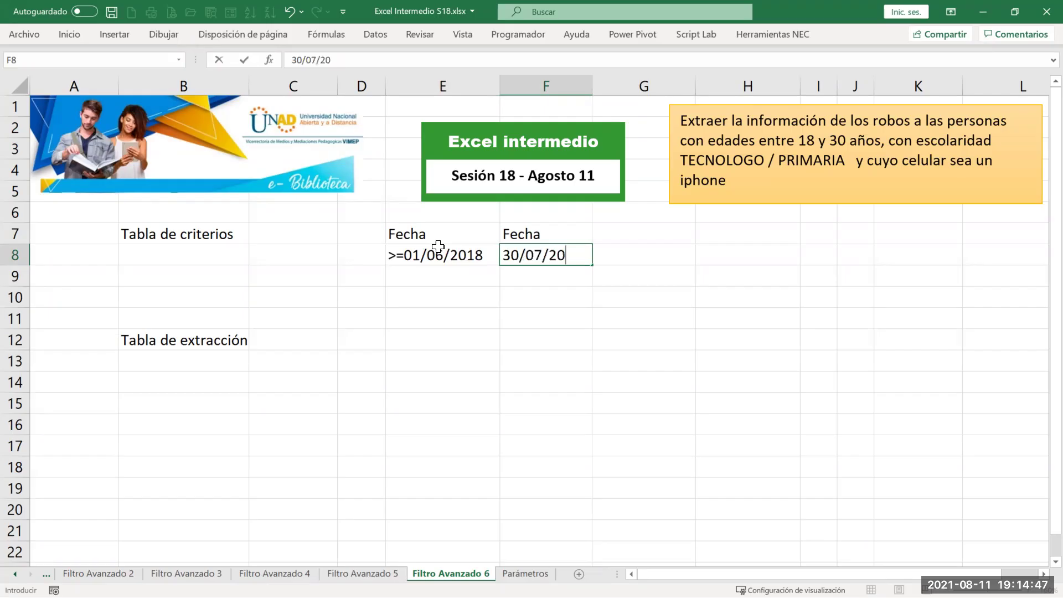
{"action": "key", "text": "Return"}
{"action": "key", "text": "Up"}
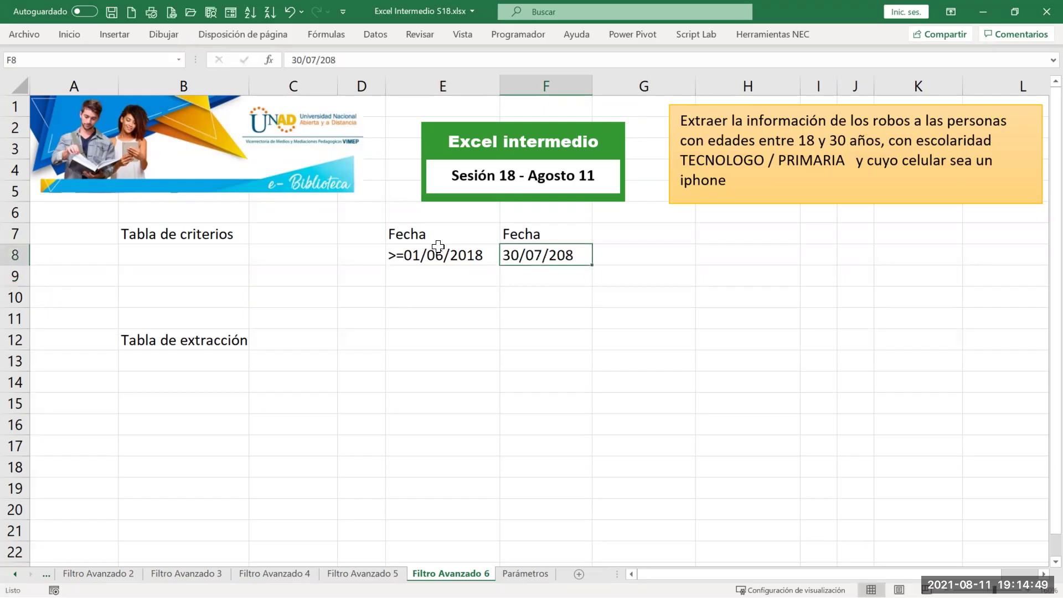
{"action": "key", "text": "F2"}
{"action": "key", "text": "Left"}
{"action": "type", "text": "1"}
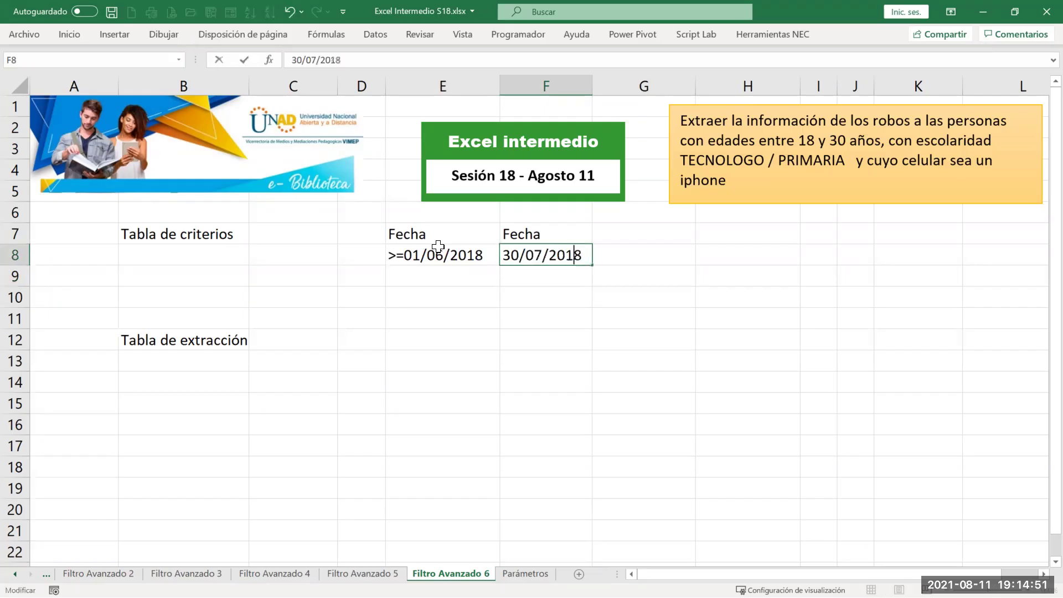
{"action": "key", "text": "Return"}
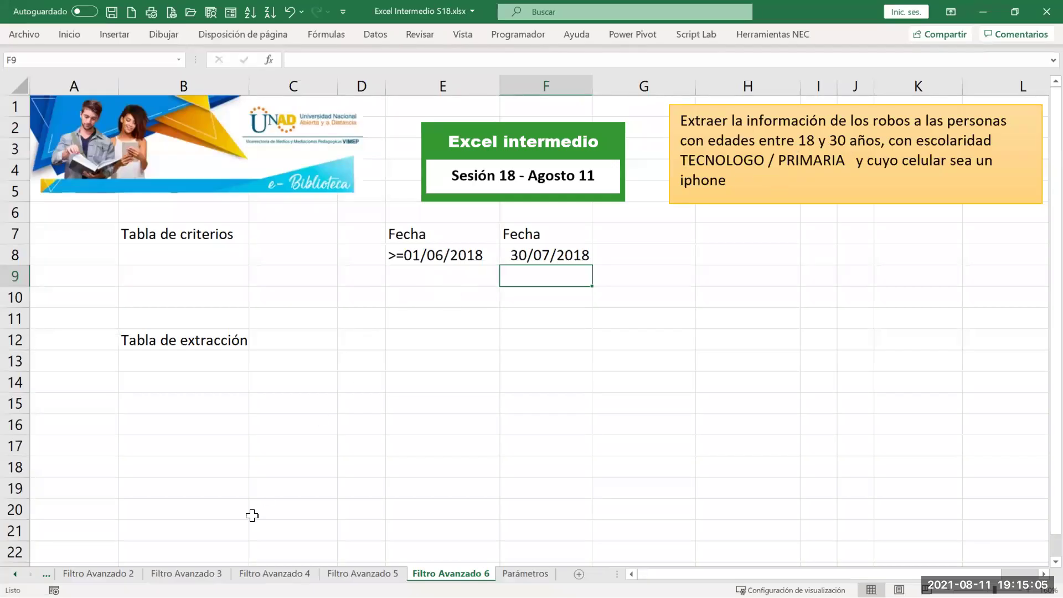
Copy the Estado civil header with SOLTERO from H12:H13 of Filtro Avanzado 5 into G7:G8 of Filtro Avanzado 6
{"action": "left_click", "coordinate": [98, 573]}
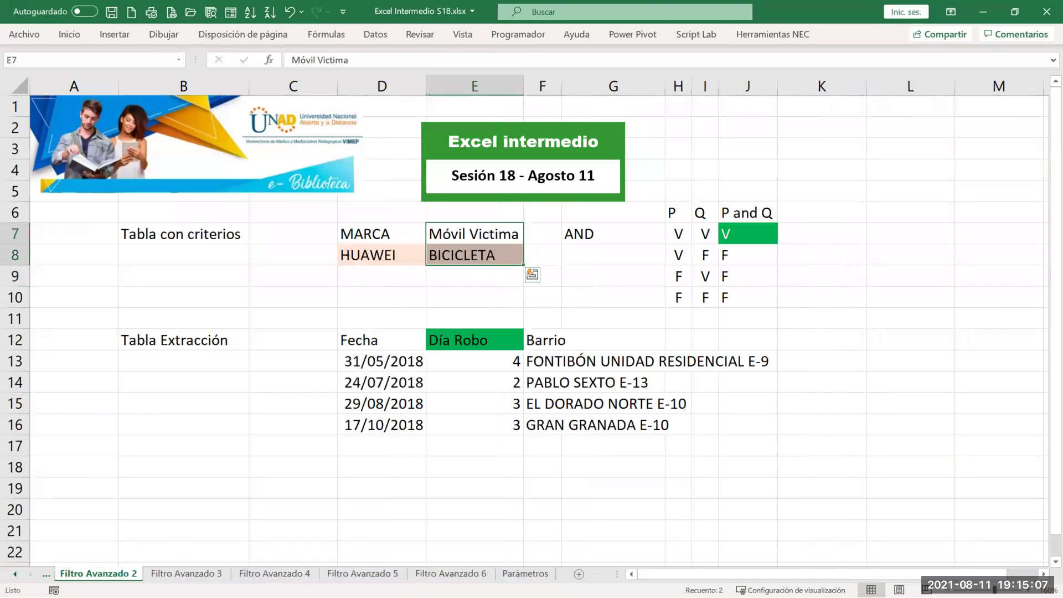
{"action": "left_click", "coordinate": [450, 574]}
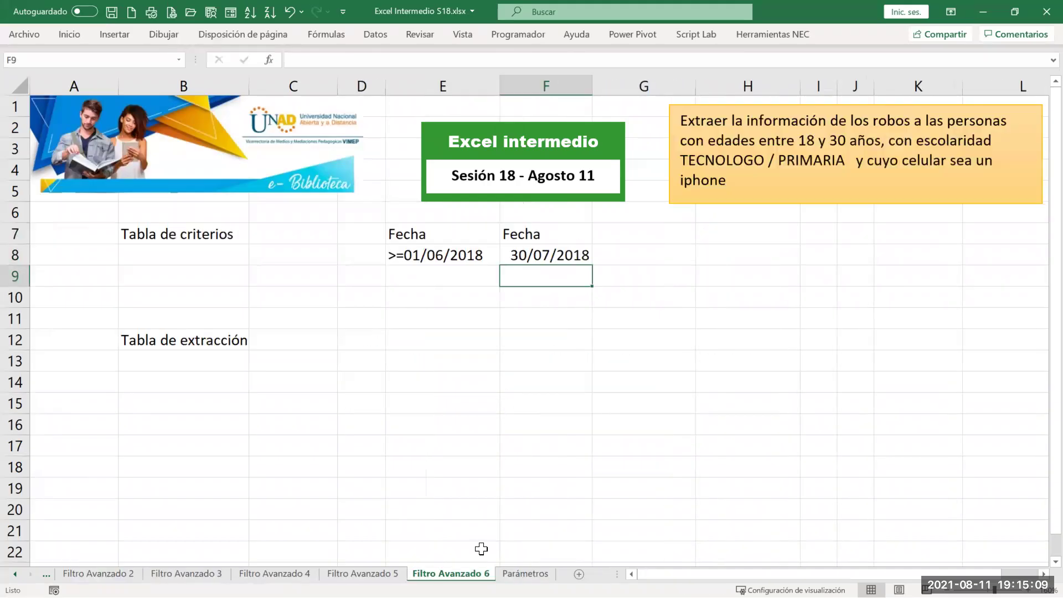
{"action": "left_click", "coordinate": [363, 573]}
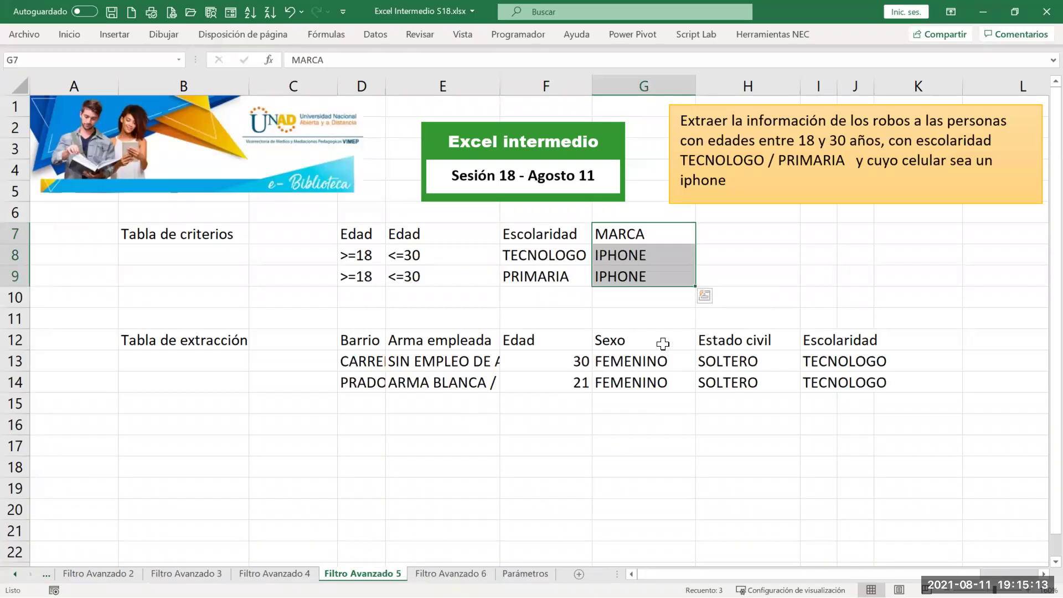
{"action": "left_click_drag", "start_coordinate": [723, 339], "coordinate": [741, 361]}
{"action": "key", "text": "ctrl+c"}
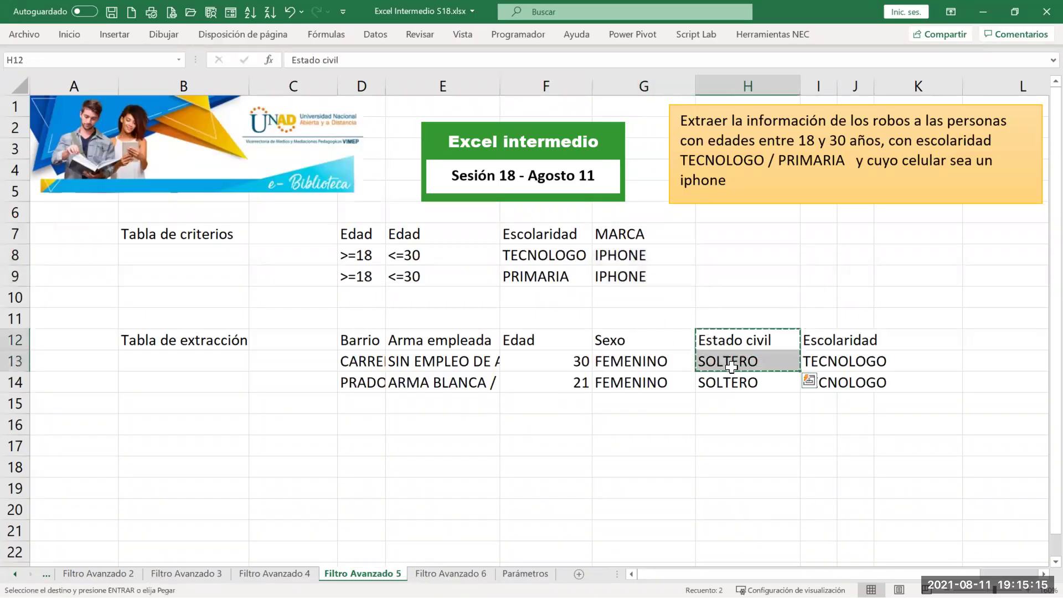
{"action": "key", "text": "ctrl+Page_Down"}
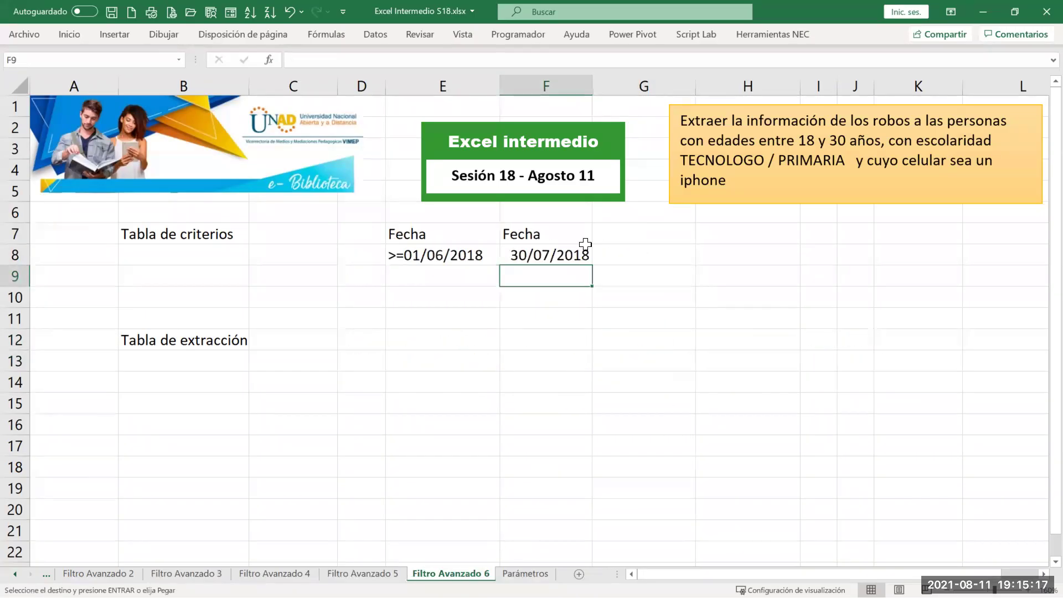
{"action": "key", "text": "ctrl+v"}
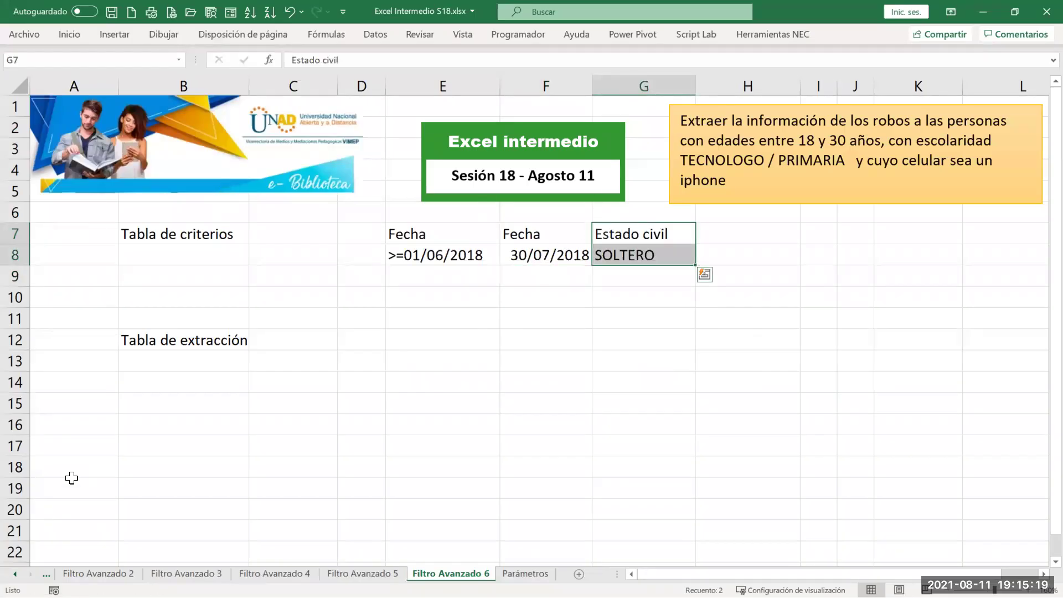
Copy CASADO from the Estado civil column of BD reporte Robos into G9 of Filtro Avanzado 6
{"action": "left_click", "coordinate": [15, 573]}
{"action": "left_click", "coordinate": [15, 573]}
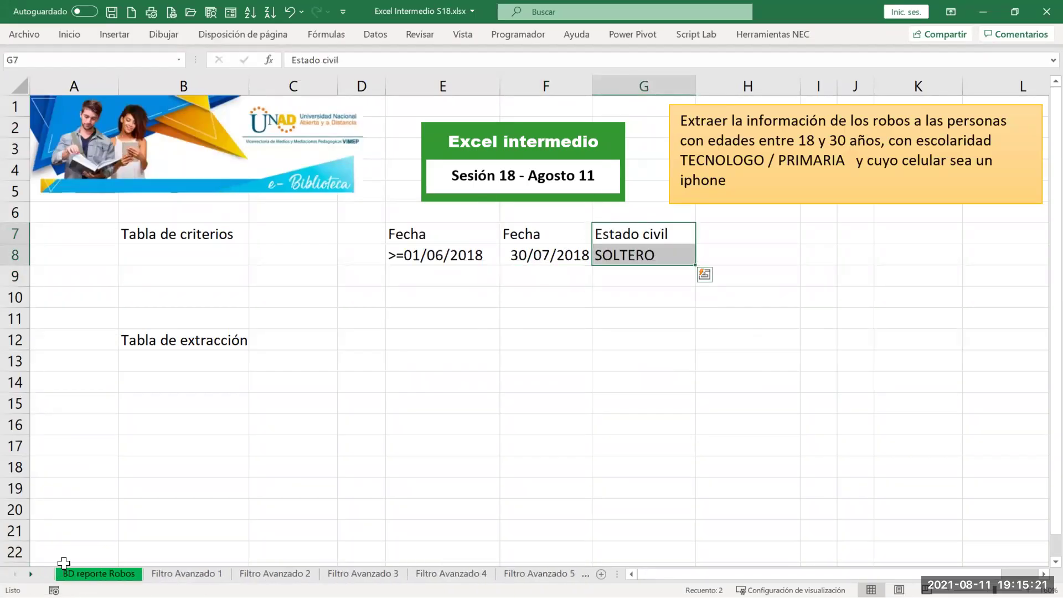
{"action": "left_click", "coordinate": [99, 574]}
{"action": "left_click_drag", "start_coordinate": [745, 573], "coordinate": [873, 573]}
{"action": "left_click", "coordinate": [767, 371]}
{"action": "key", "text": "ctrl+c"}
{"action": "key", "text": "ctrl+Page_Down"}
{"action": "key", "text": "ctrl+Page_Down"}
{"action": "key", "text": "ctrl+Page_Down"}
{"action": "key", "text": "ctrl+Page_Down"}
{"action": "key", "text": "ctrl+Page_Down"}
{"action": "key", "text": "ctrl+Page_Down"}
{"action": "key", "text": "ctrl+Page_Down"}
{"action": "key", "text": "ctrl+Page_Up"}
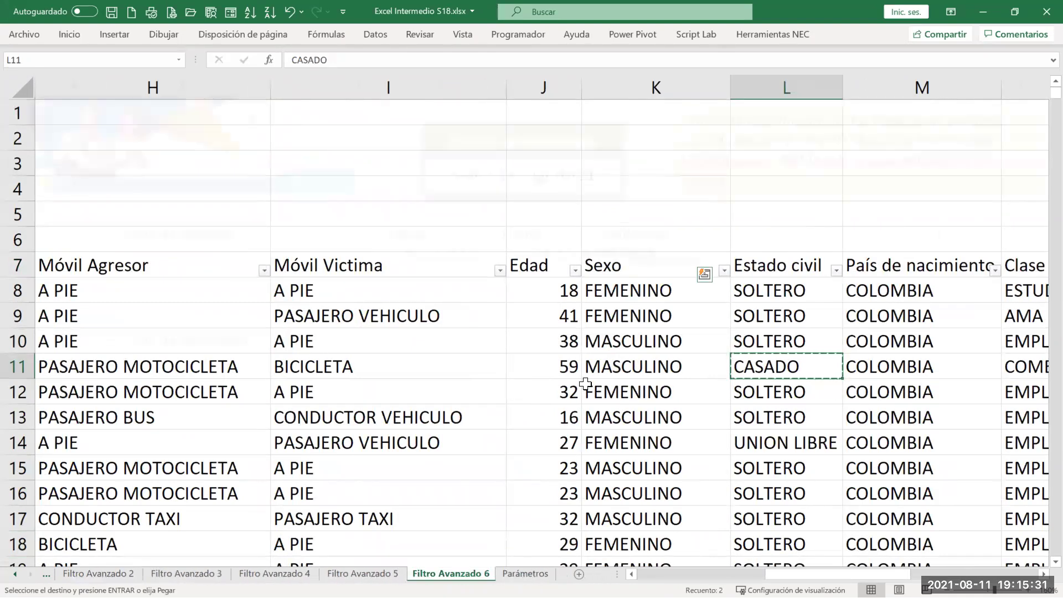
{"action": "left_click", "coordinate": [633, 275]}
{"action": "key", "text": "ctrl+v"}
{"action": "key", "text": "Escape"}
{"action": "left_click", "coordinate": [519, 333]}
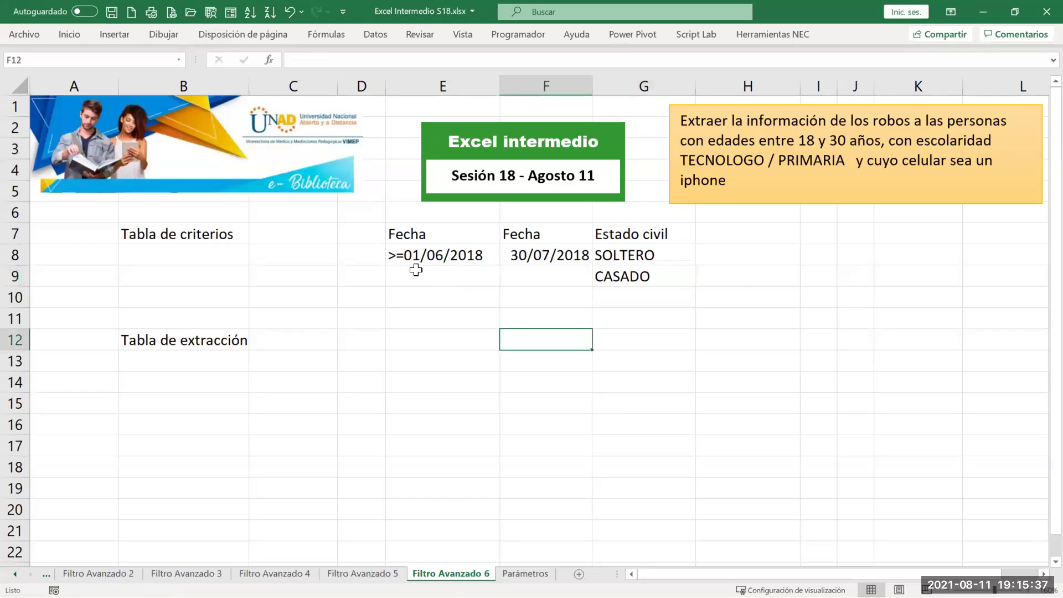
Copy the two date criteria in E8:F8 into E9:F9 for the CASADO row
{"action": "left_click_drag", "start_coordinate": [401, 256], "coordinate": [517, 254]}
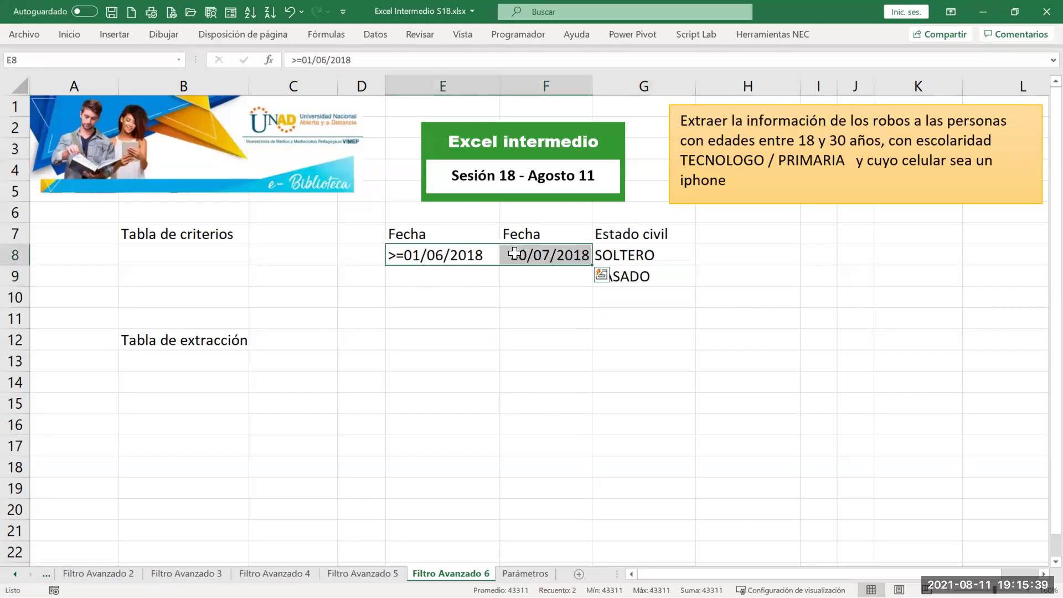
{"action": "key", "text": "ctrl+c"}
{"action": "left_click", "coordinate": [461, 269]}
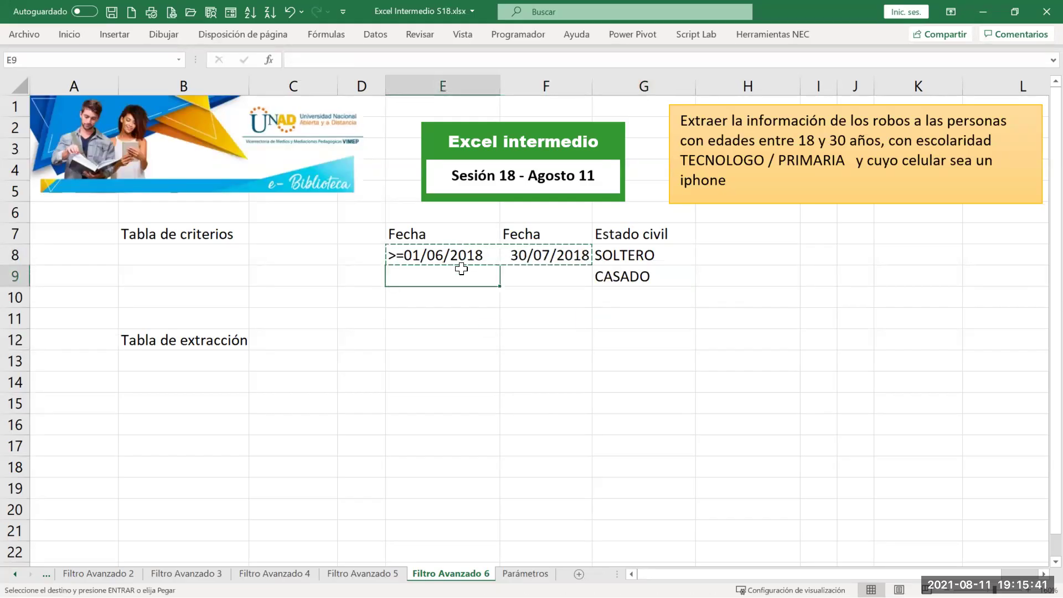
{"action": "key", "text": "Return"}
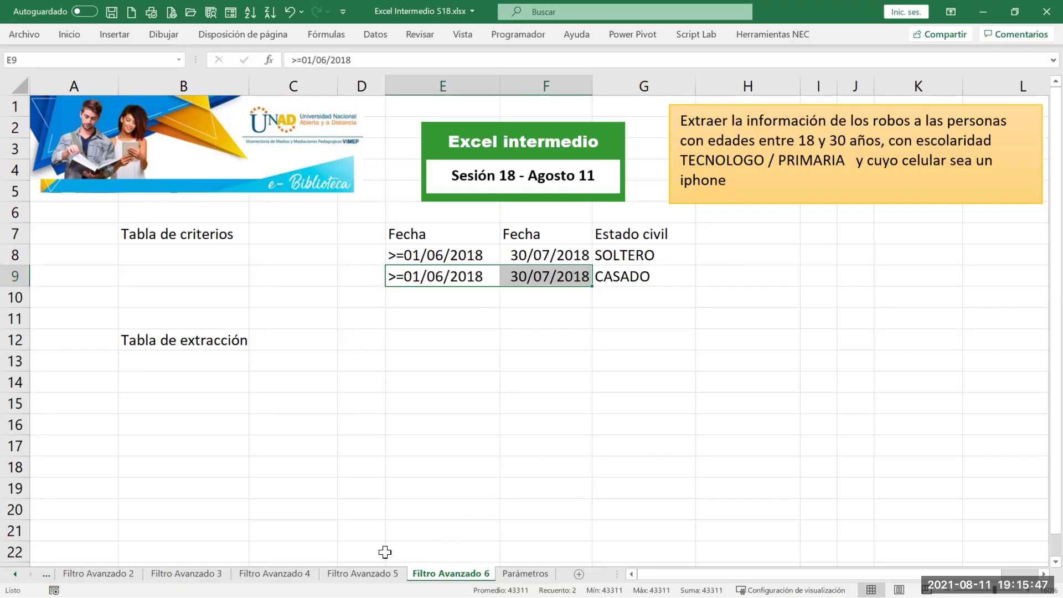
Copy the Escolaridad criteria TECNOLOGO and PRIMARIA with their header from F7:F9 of Filtro Avanzado 5 into H7:H9 of Filtro Avanzado 6
{"action": "left_click", "coordinate": [362, 573]}
{"action": "left_click_drag", "start_coordinate": [529, 235], "coordinate": [543, 275]}
{"action": "key", "text": "ctrl+c"}
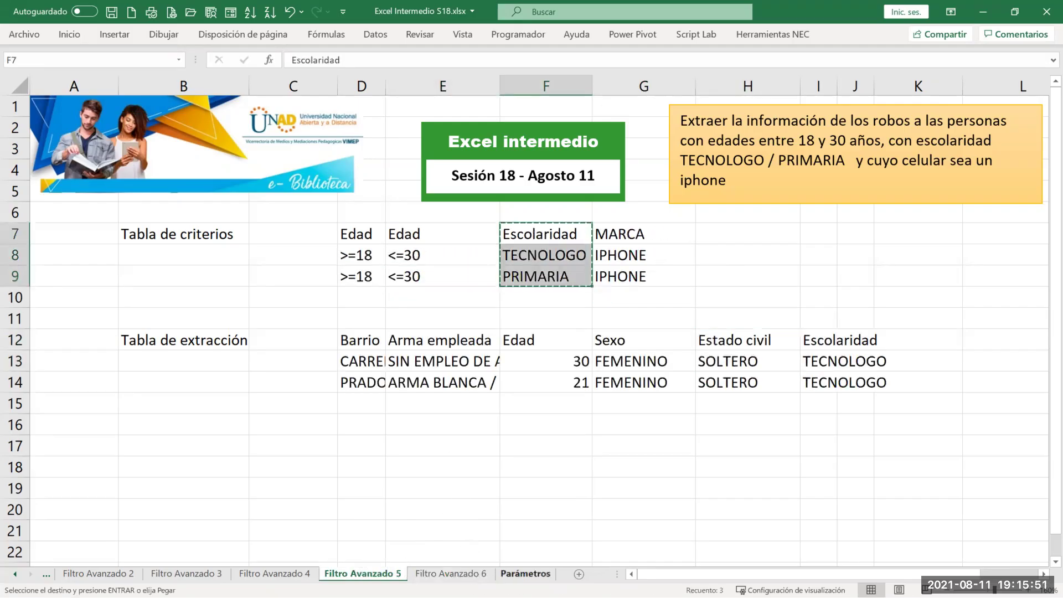
{"action": "left_click", "coordinate": [451, 572]}
{"action": "left_click", "coordinate": [706, 236]}
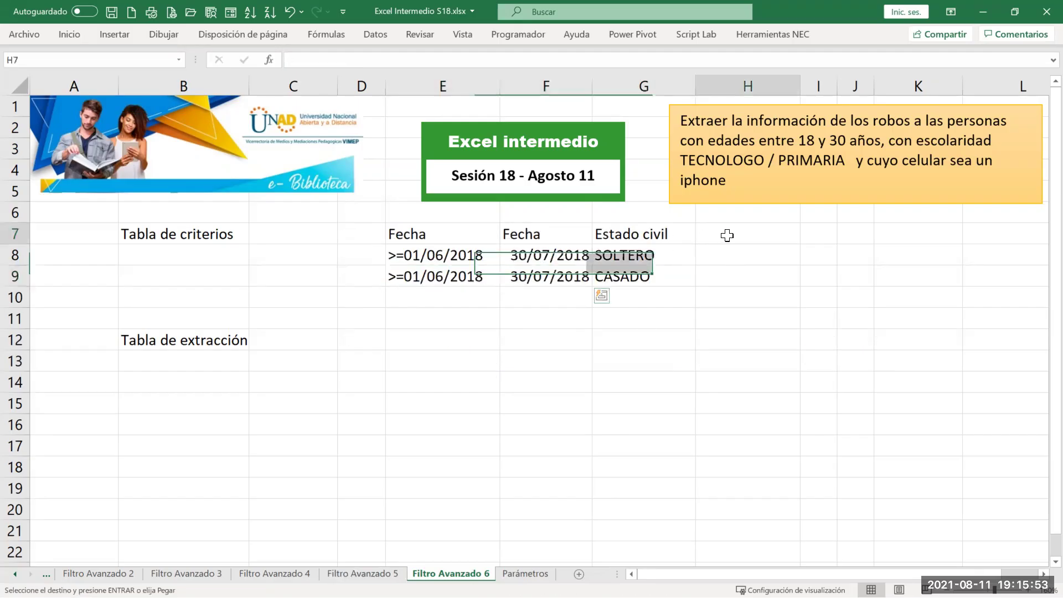
{"action": "key", "text": "Return"}
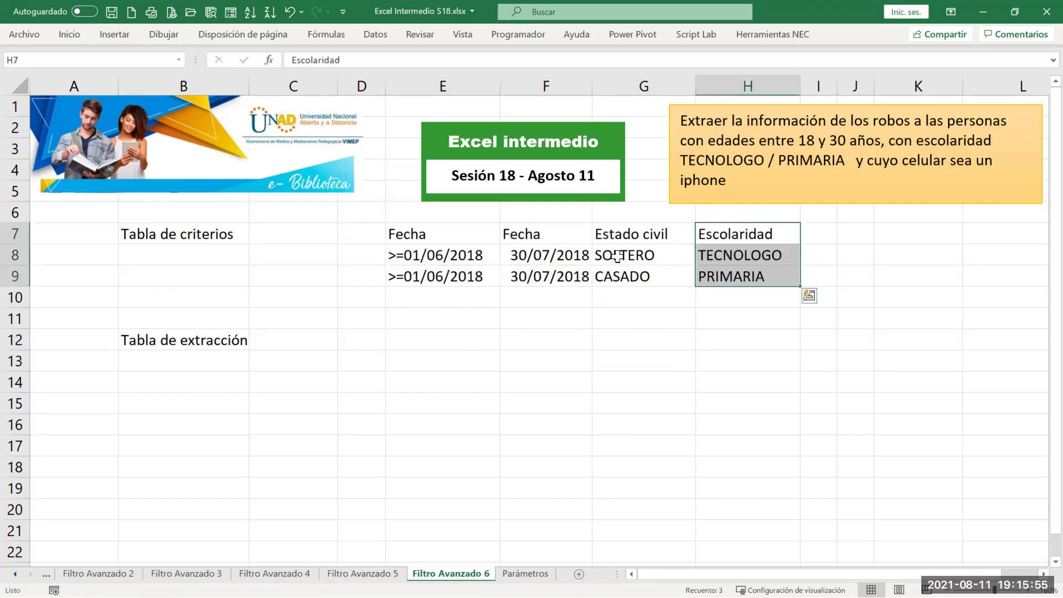
Move PRIMARIA down to H10 and copy TECNOLOGO from H8 into H9
{"action": "left_click", "coordinate": [710, 277]}
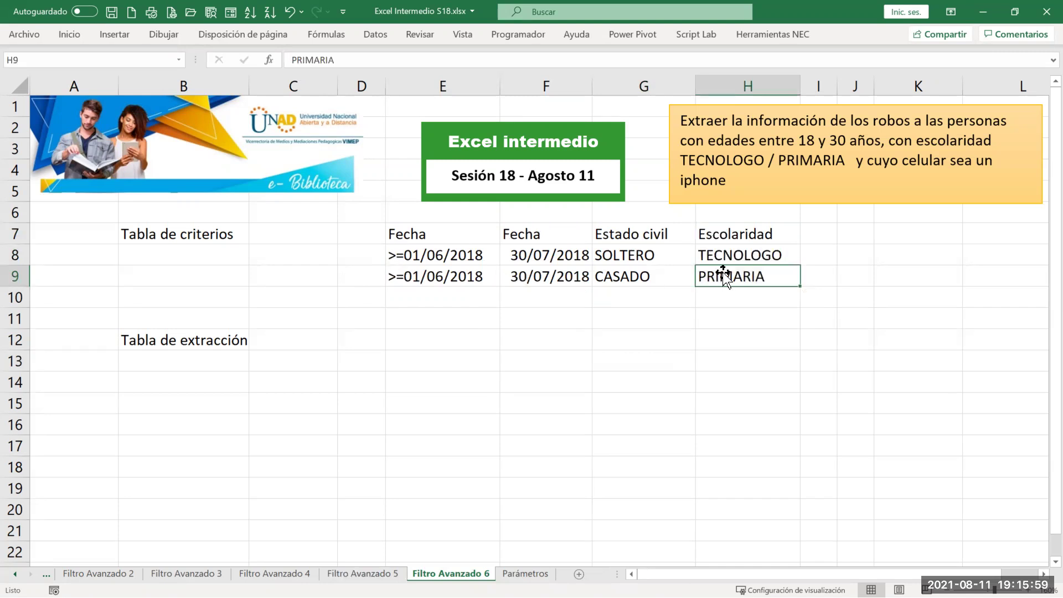
{"action": "left_click_drag", "start_coordinate": [743, 288], "coordinate": [742, 307]}
{"action": "left_click", "coordinate": [737, 255]}
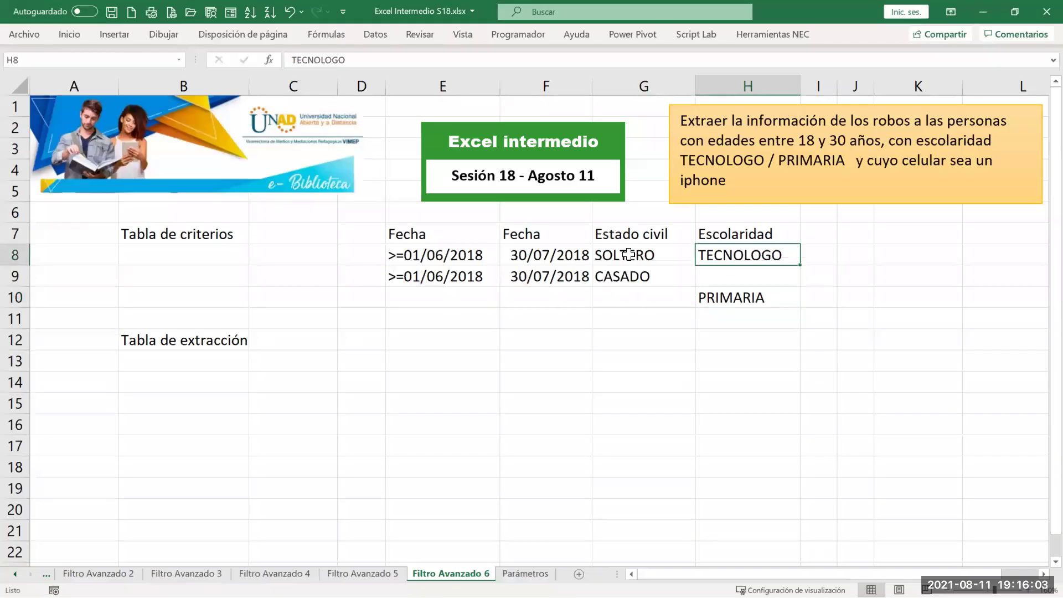
{"action": "key", "text": "ctrl+c"}
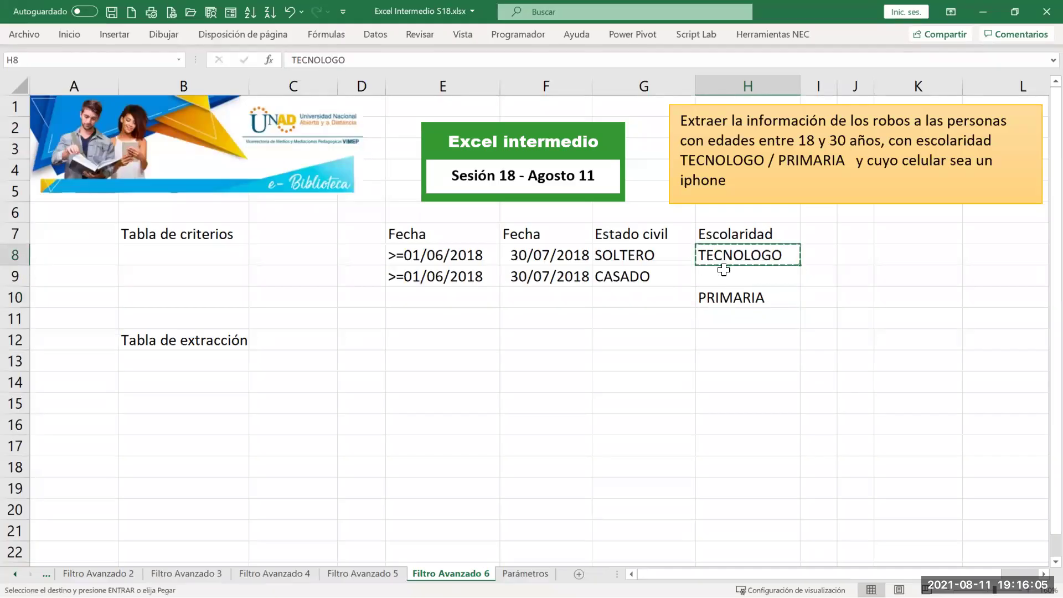
{"action": "left_click", "coordinate": [724, 271]}
{"action": "key", "text": "Return"}
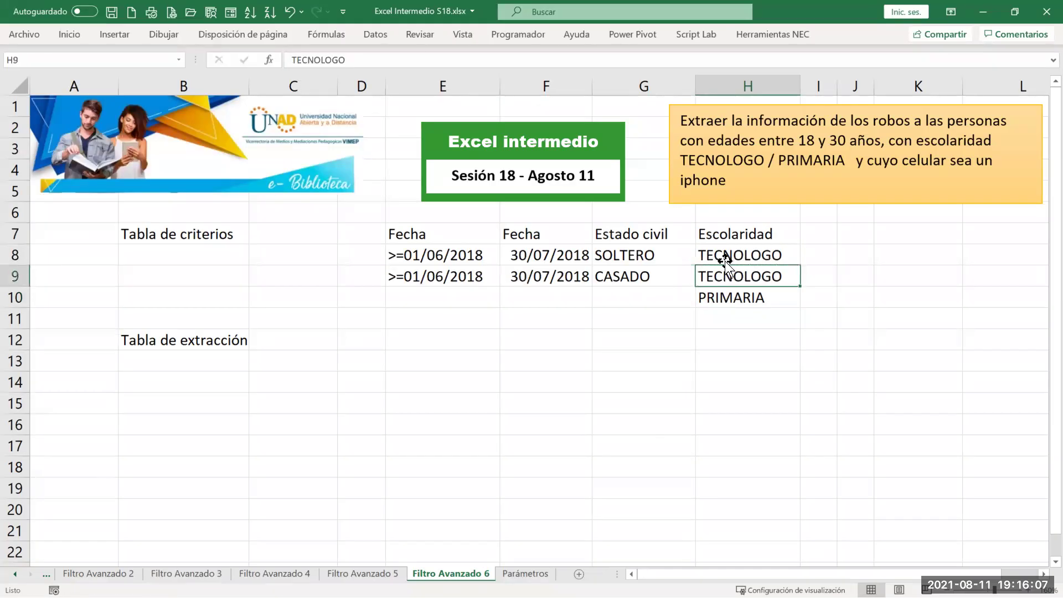
Copy the date and marital-status criteria E8:G9 into E10:G11 and repeat PRIMARIA in H11
{"action": "left_click_drag", "start_coordinate": [416, 261], "coordinate": [612, 279]}
{"action": "key", "text": "ctrl+c"}
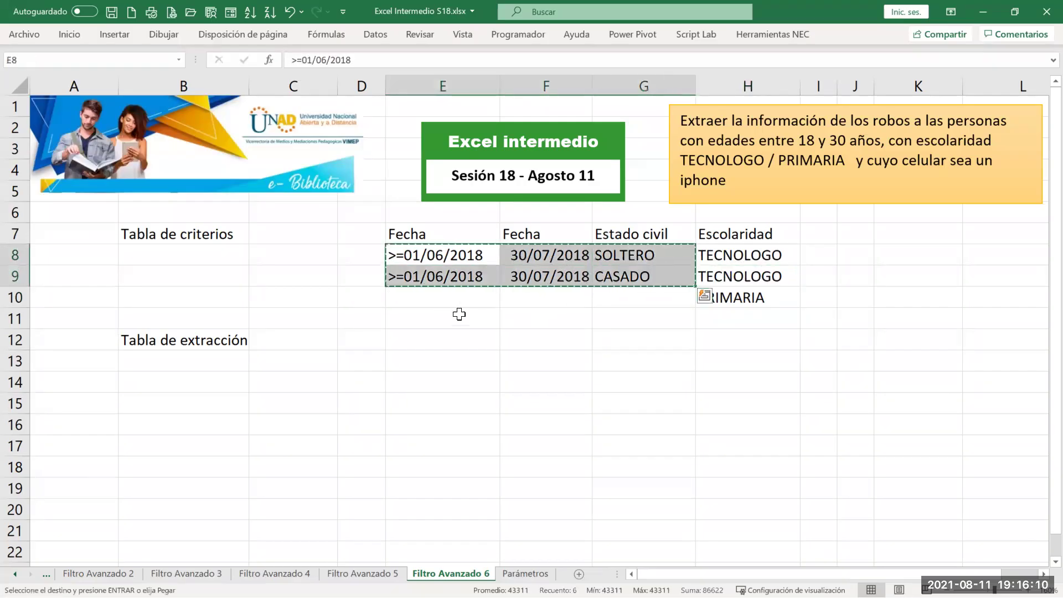
{"action": "left_click", "coordinate": [438, 290]}
{"action": "key", "text": "Return"}
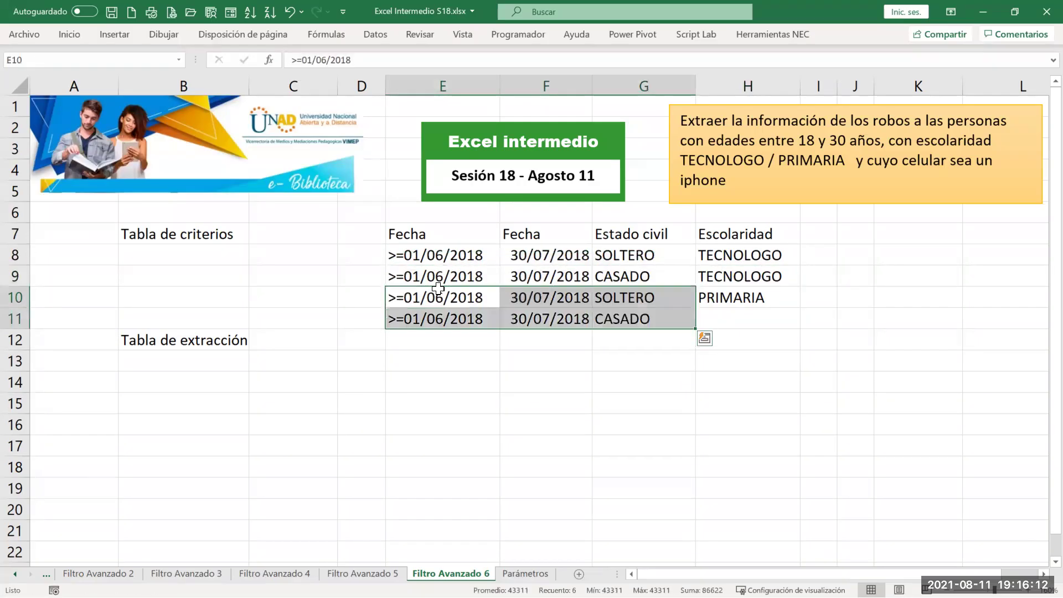
{"action": "left_click", "coordinate": [748, 298]}
{"action": "key", "text": "ctrl+c"}
{"action": "key", "text": "Down"}
{"action": "key", "text": "Return"}
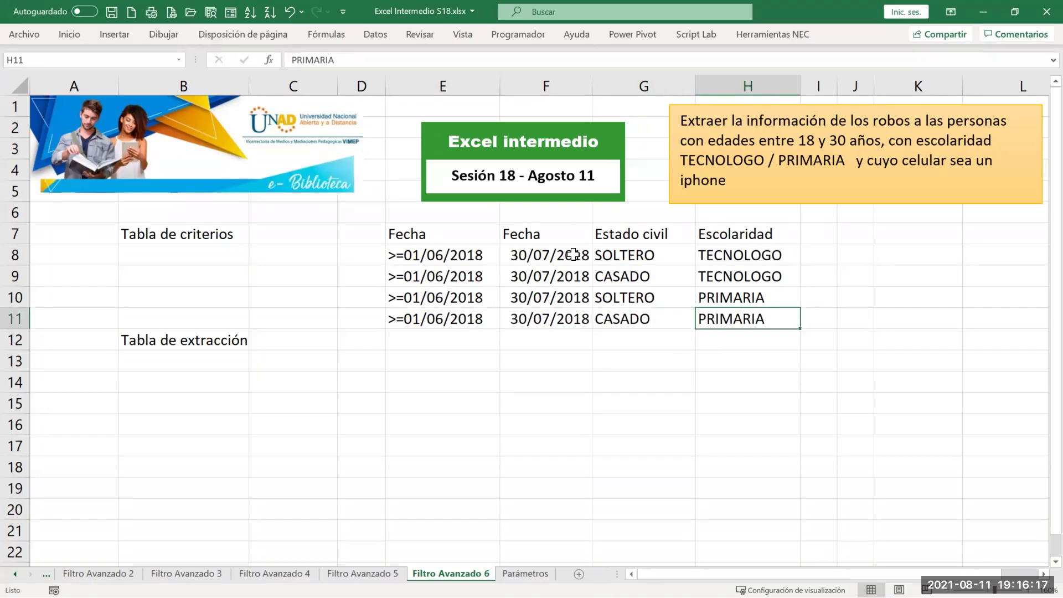
Move the Tabla de extracción label to B14 and copy the criteria headers E7:H7 into E14:H14
{"action": "left_click", "coordinate": [172, 337]}
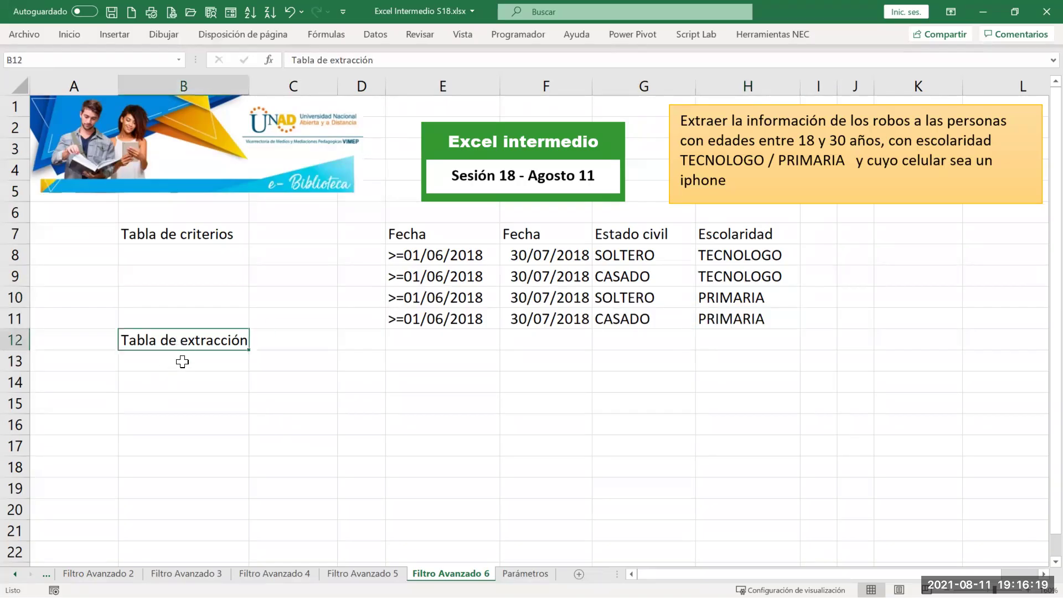
{"action": "left_click_drag", "start_coordinate": [185, 349], "coordinate": [195, 383]}
{"action": "left_click_drag", "start_coordinate": [457, 230], "coordinate": [718, 226]}
{"action": "key", "text": "ctrl+c"}
{"action": "left_click", "coordinate": [431, 379]}
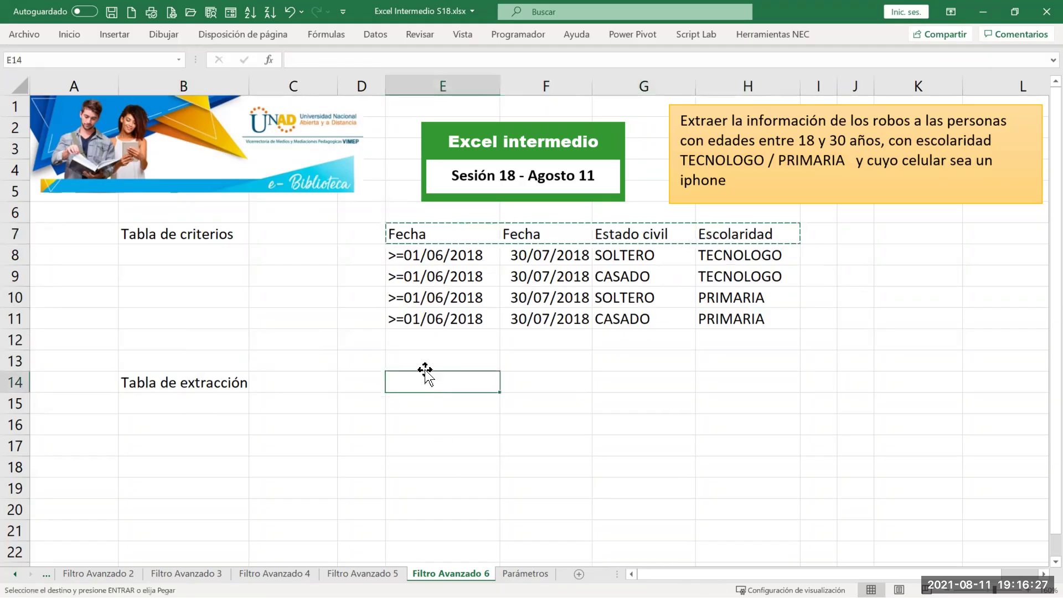
{"action": "key", "text": "ctrl+v"}
Copy the Barrio, Arma empleada and Edad headers from D12:F12 of Filtro Avanzado 5 into I14:K14 of Filtro Avanzado 6
{"action": "left_click", "coordinate": [363, 573]}
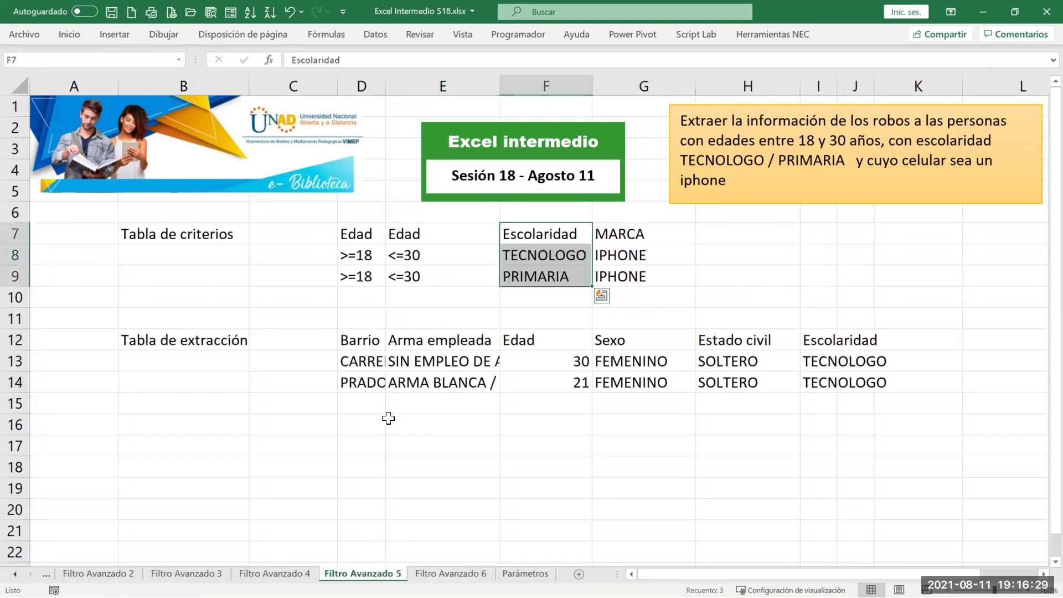
{"action": "left_click", "coordinate": [352, 338]}
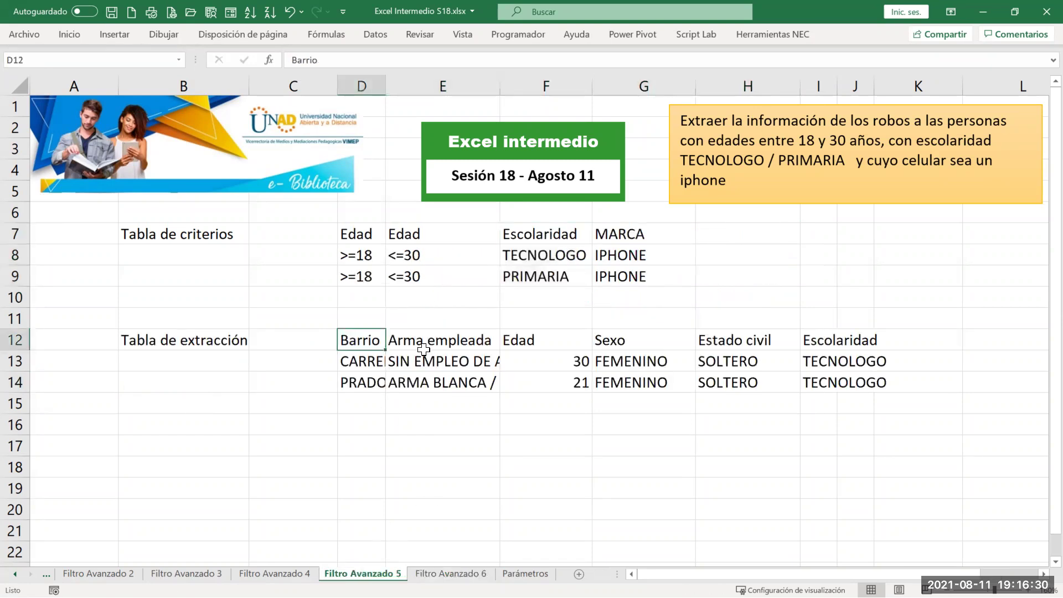
{"action": "left_click", "coordinate": [458, 342], "text": "ctrl"}
{"action": "left_click", "coordinate": [519, 340], "text": "ctrl"}
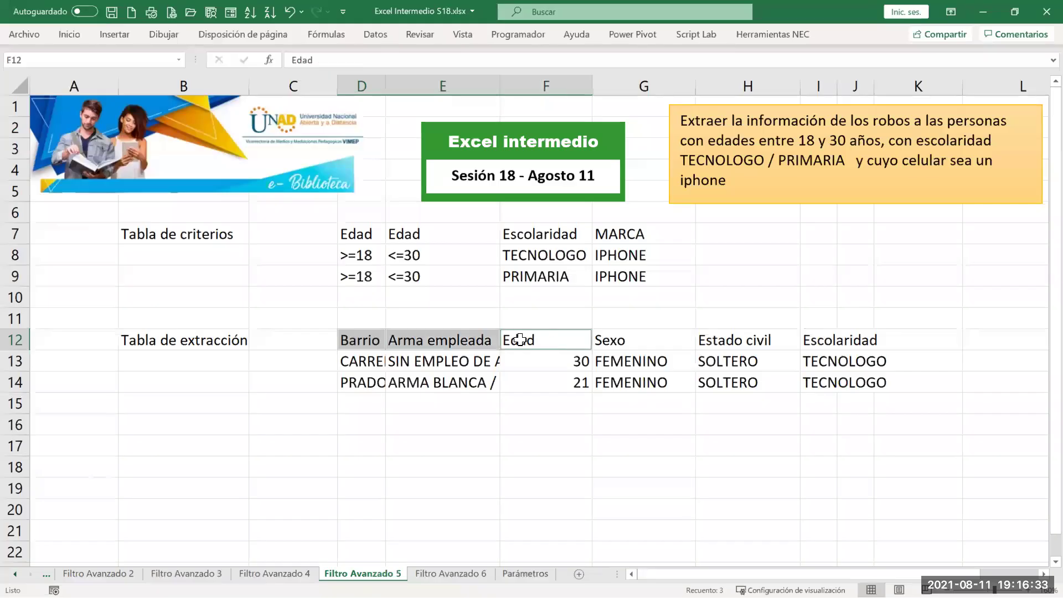
{"action": "key", "text": "ctrl+c"}
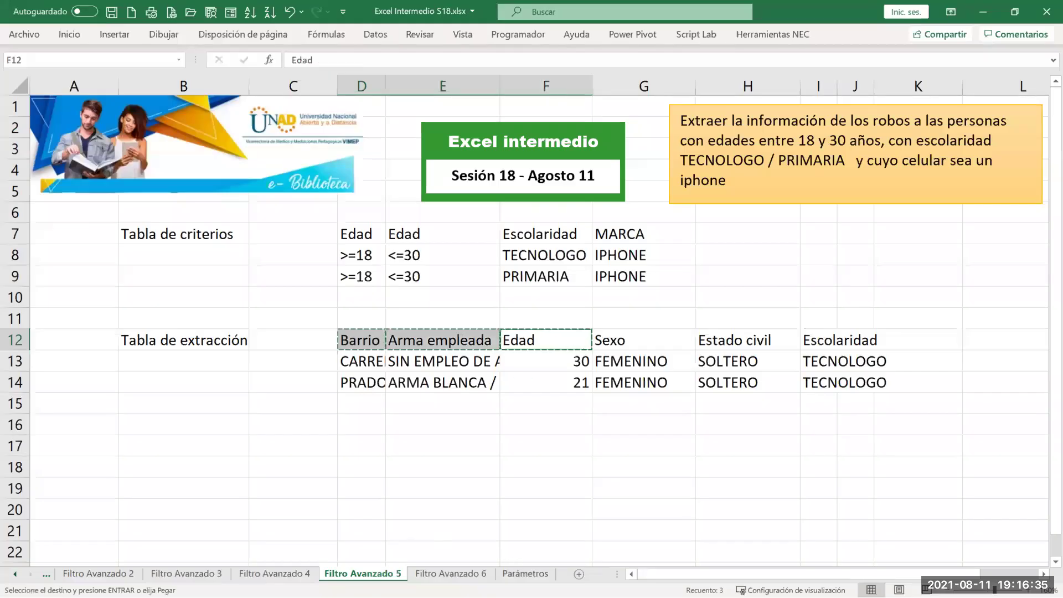
{"action": "key", "text": "ctrl+Page_Down"}
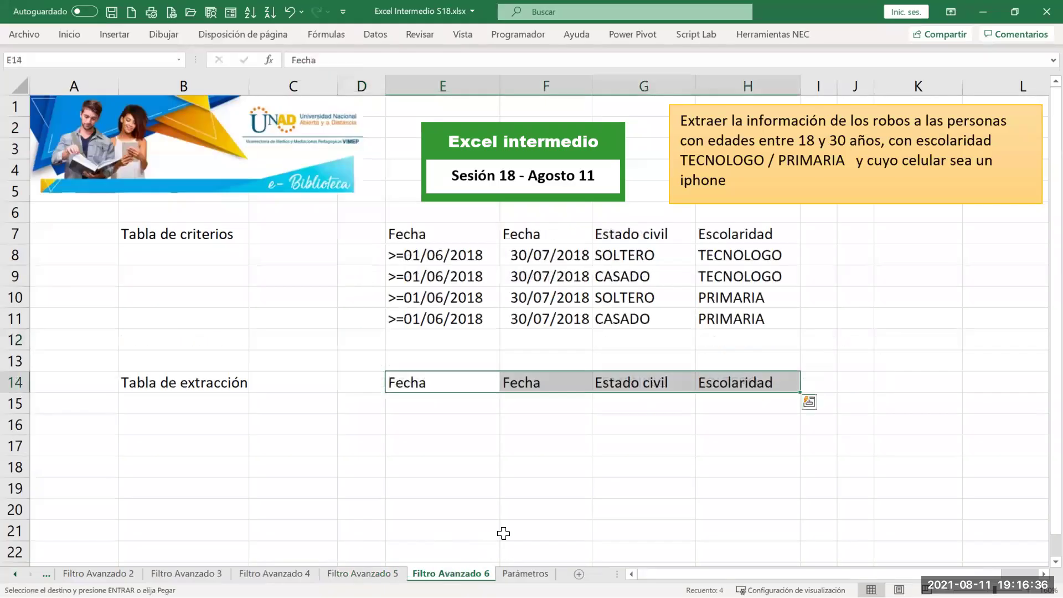
{"action": "left_click", "coordinate": [812, 381]}
{"action": "key", "text": "ctrl+v"}
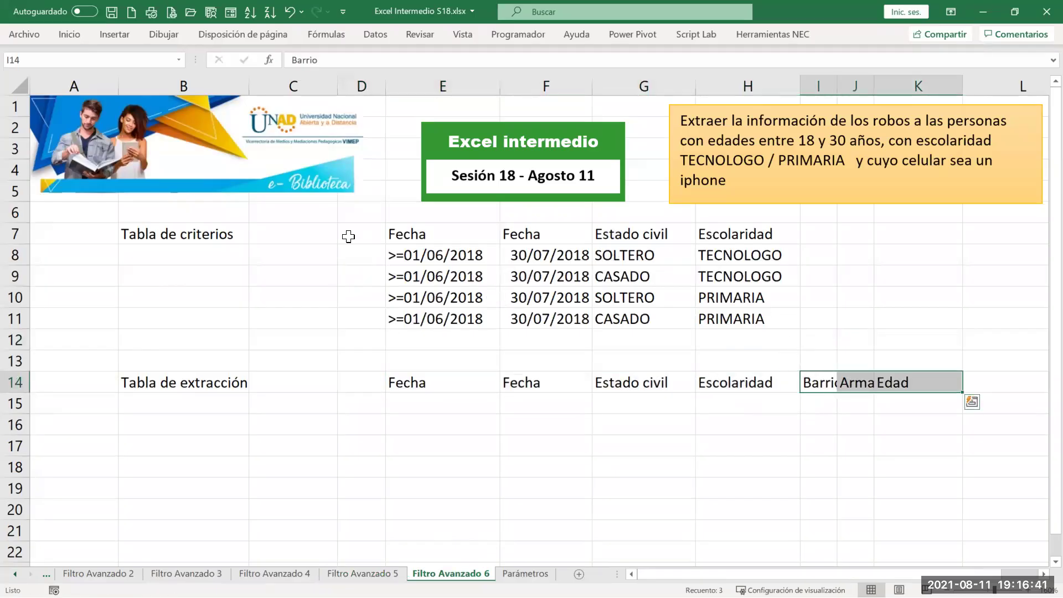
Start an advanced filter that copies to another location, with list range A7:V704 of BD reporte Robos
{"action": "left_click", "coordinate": [433, 234]}
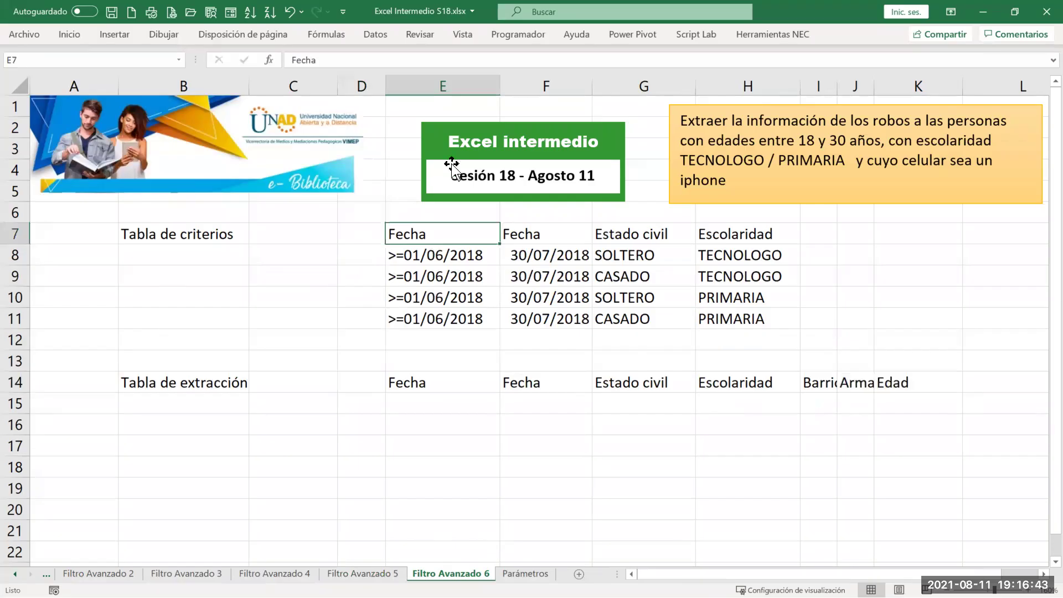
{"action": "left_click", "coordinate": [374, 34]}
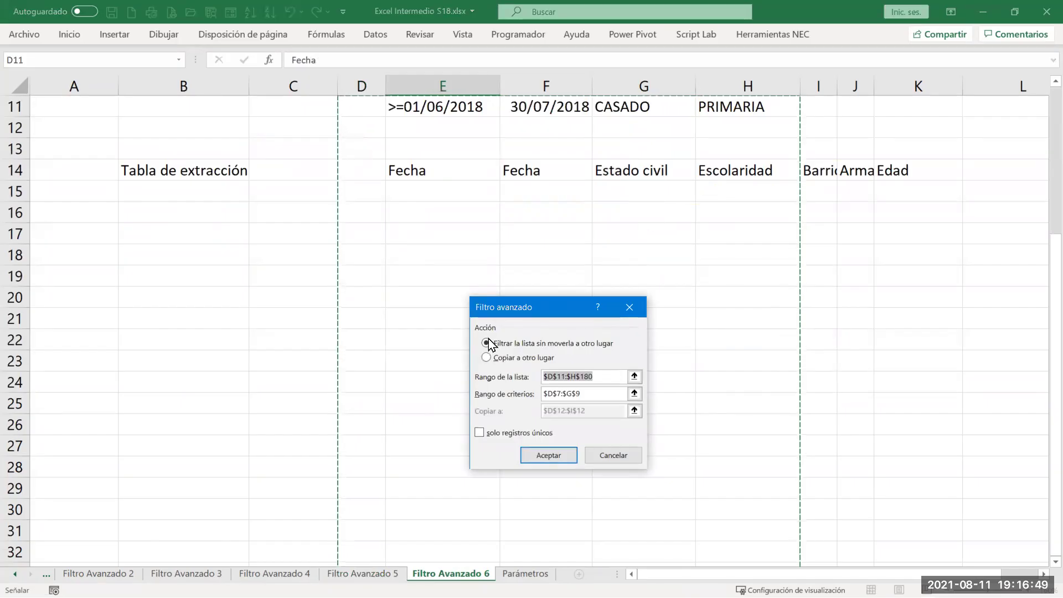
{"action": "left_click", "coordinate": [490, 357]}
{"action": "double_click", "coordinate": [608, 376]}
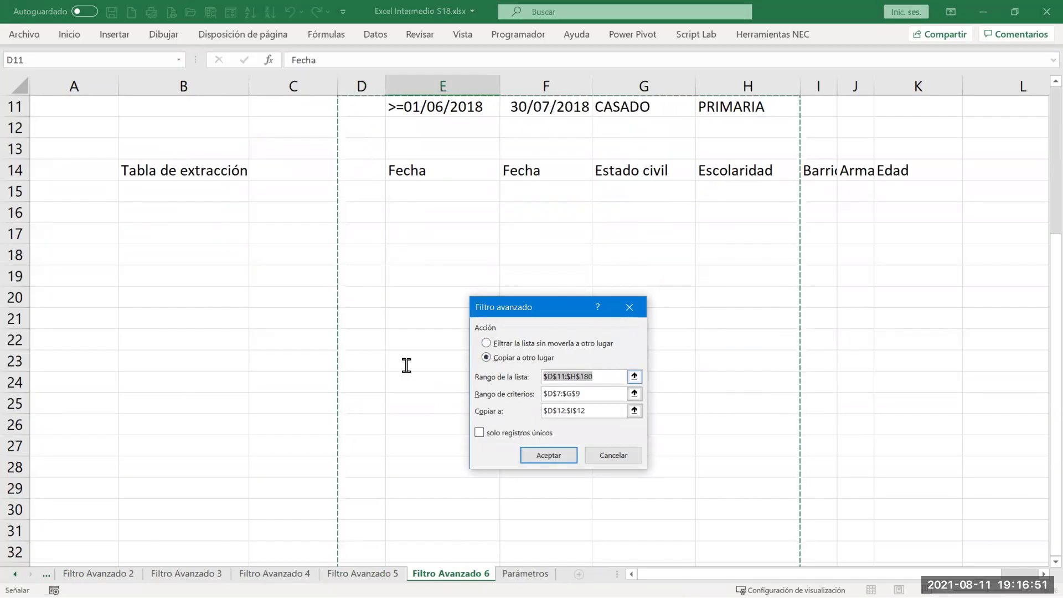
{"action": "key", "text": "Delete"}
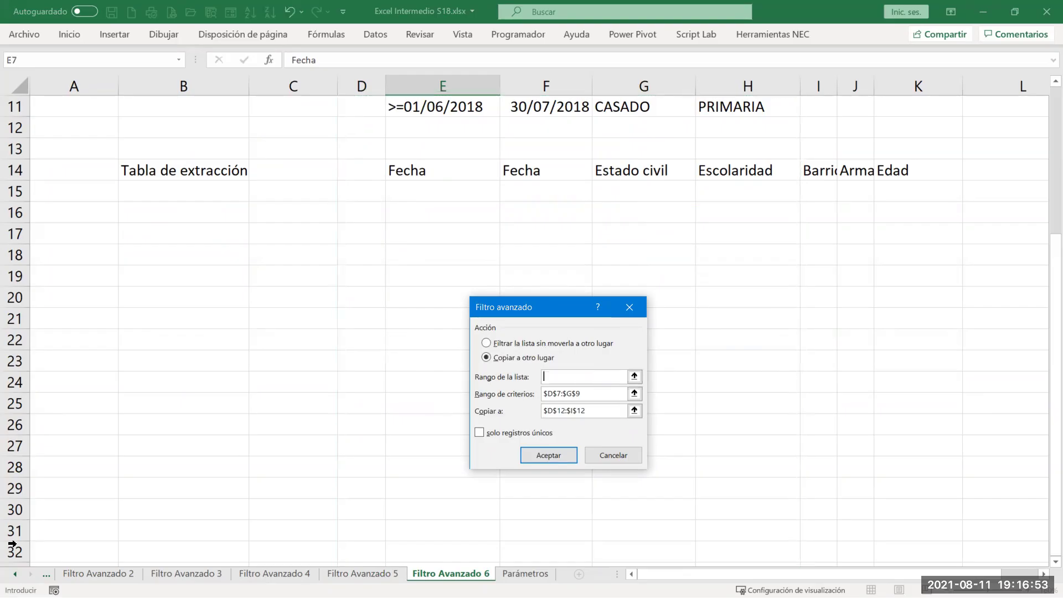
{"action": "key", "text": "ctrl+Page_Up"}
{"action": "key", "text": "ctrl+Page_Up"}
{"action": "key", "text": "ctrl+Page_Up"}
{"action": "key", "text": "ctrl+Page_Up"}
{"action": "key", "text": "ctrl+Page_Up"}
{"action": "key", "text": "ctrl+Page_Up"}
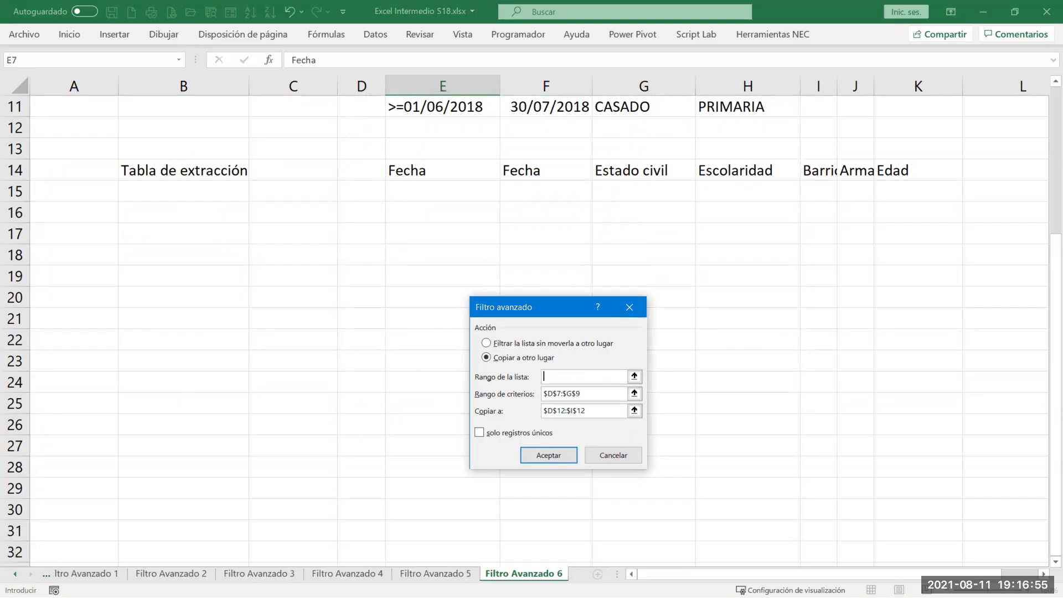
{"action": "left_click", "coordinate": [58, 266]}
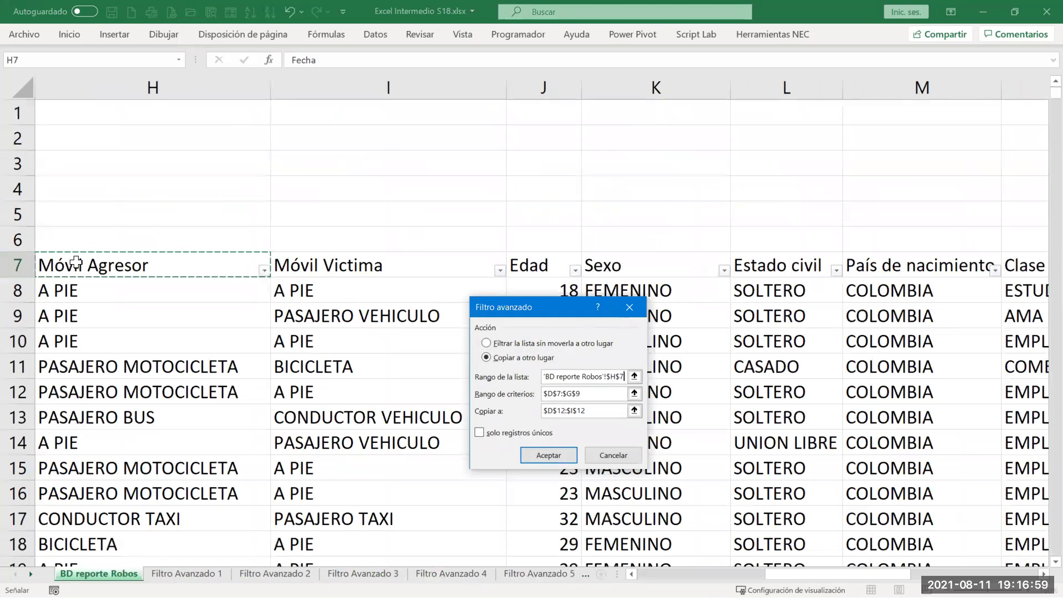
{"action": "key", "text": "ctrl+shift+Right"}
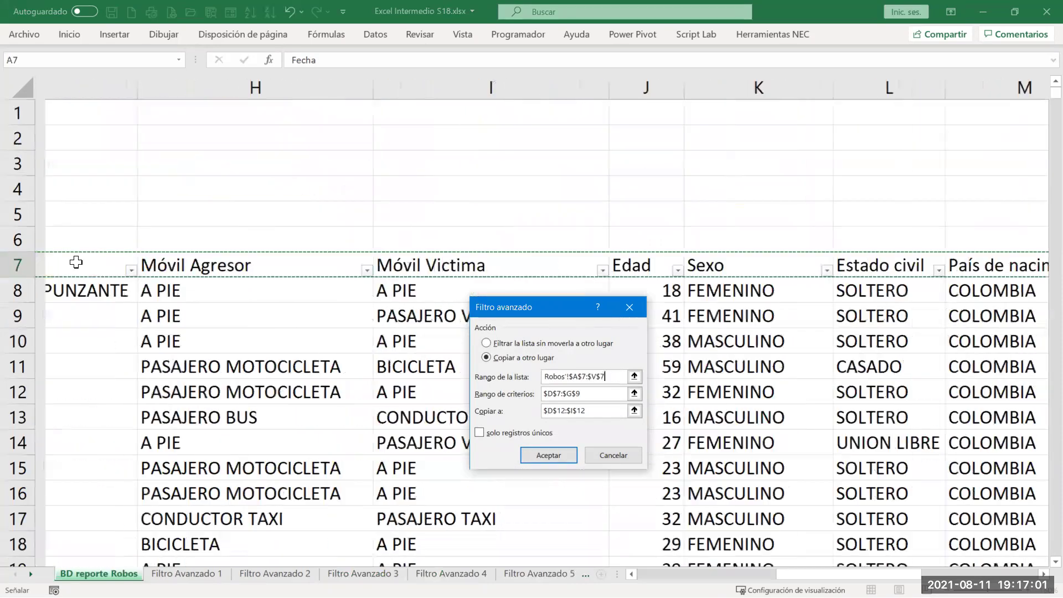
{"action": "key", "text": "ctrl+shift+Down"}
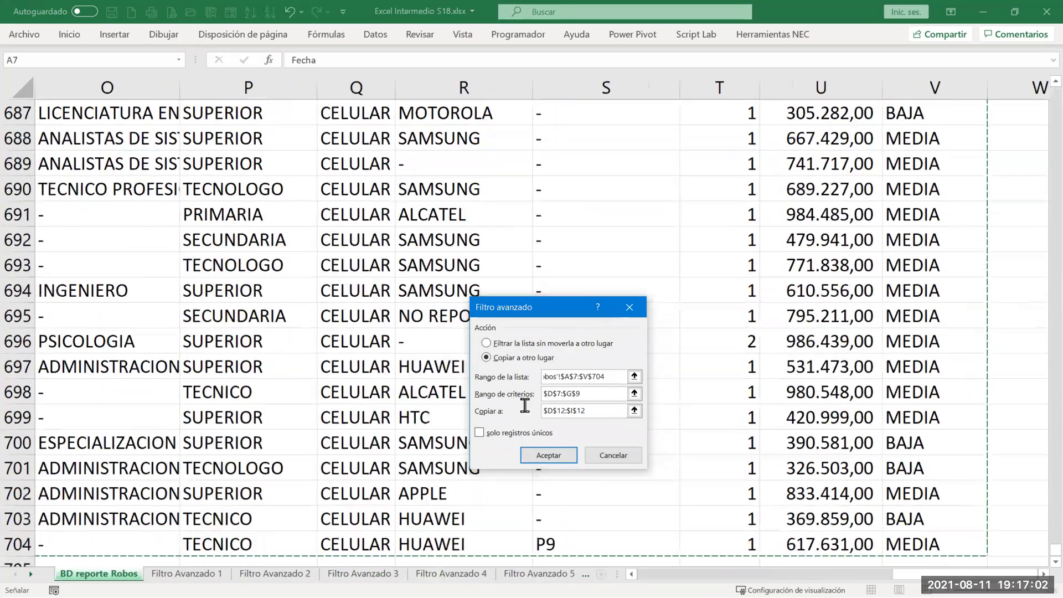
Set the criteria range to E7:H11 and the copy destination to E14:K14 on Filtro Avanzado 6, and run the filter
{"action": "left_click", "coordinate": [600, 393]}
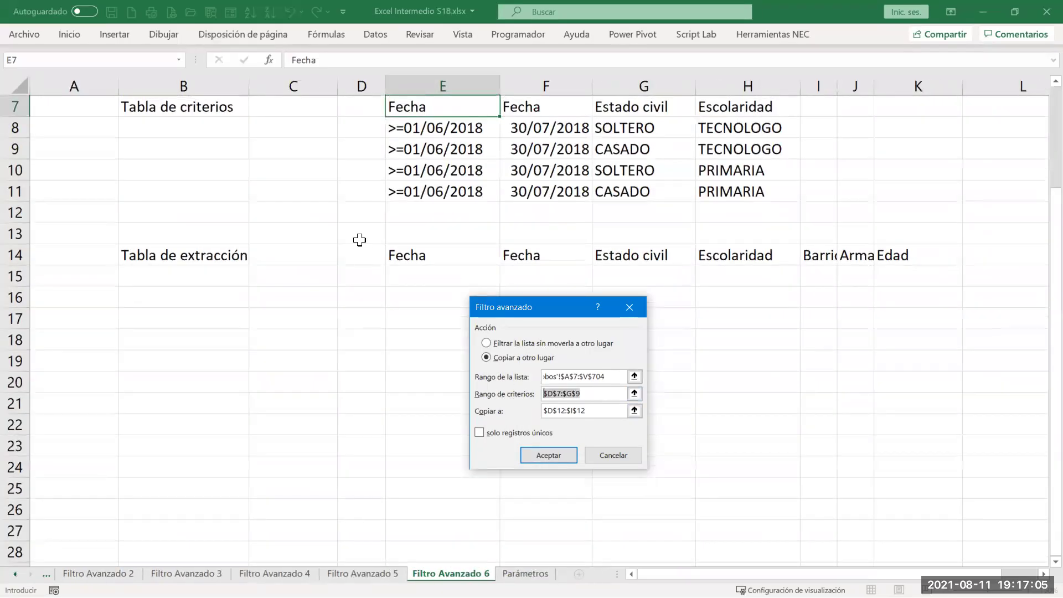
{"action": "left_click_drag", "start_coordinate": [399, 104], "coordinate": [704, 192]}
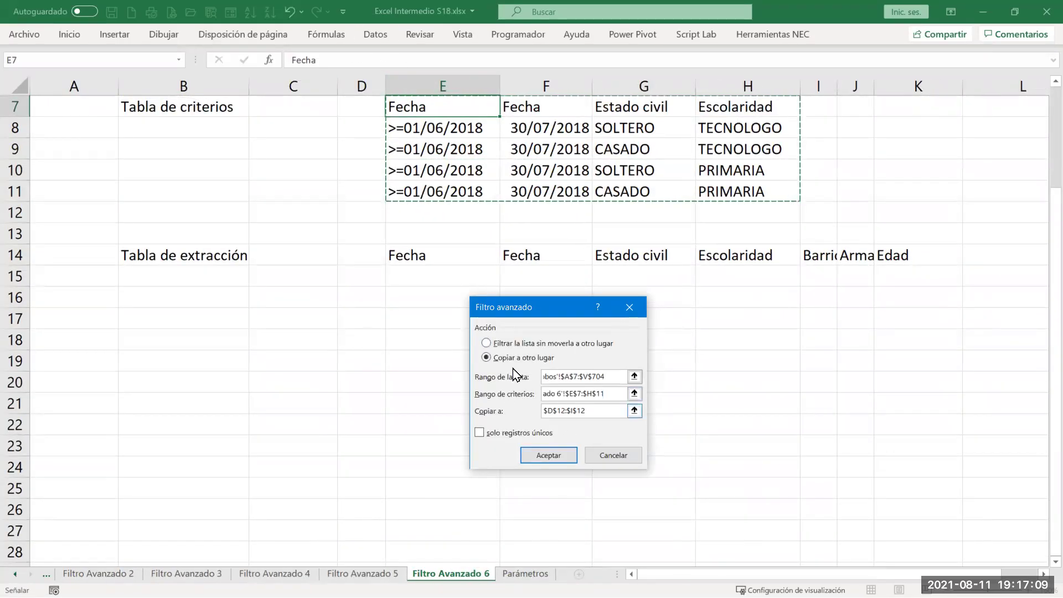
{"action": "left_click", "coordinate": [601, 413]}
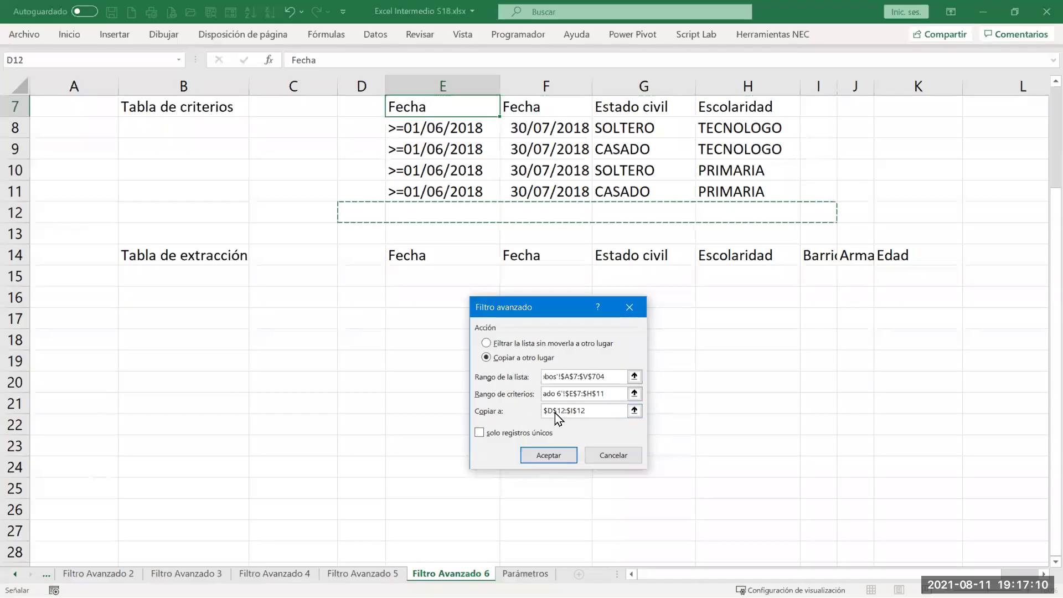
{"action": "left_click", "coordinate": [406, 255]}
{"action": "left_click_drag", "start_coordinate": [406, 255], "coordinate": [885, 252]}
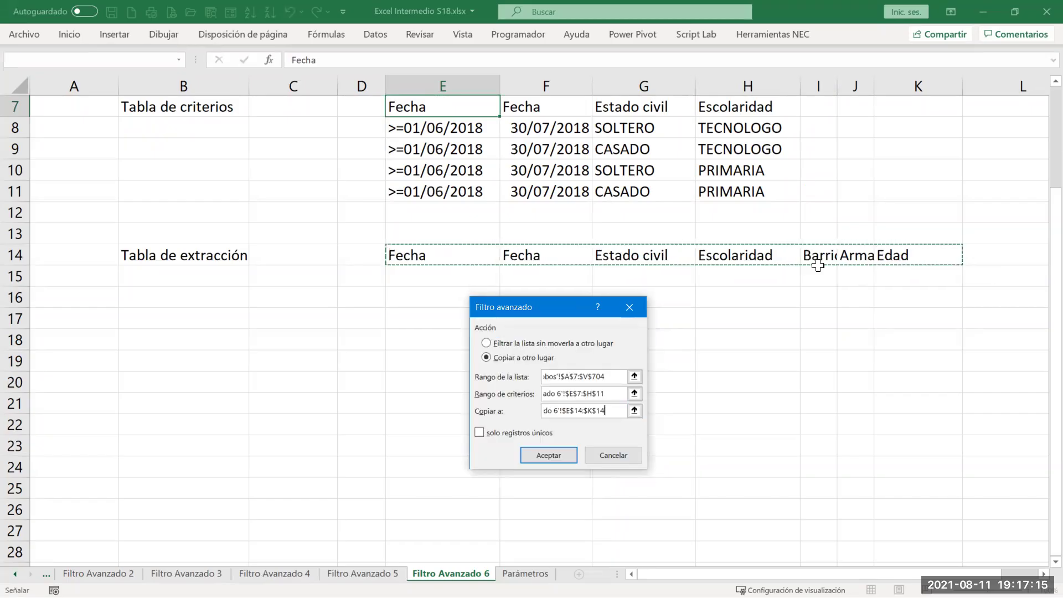
{"action": "left_click", "coordinate": [551, 456]}
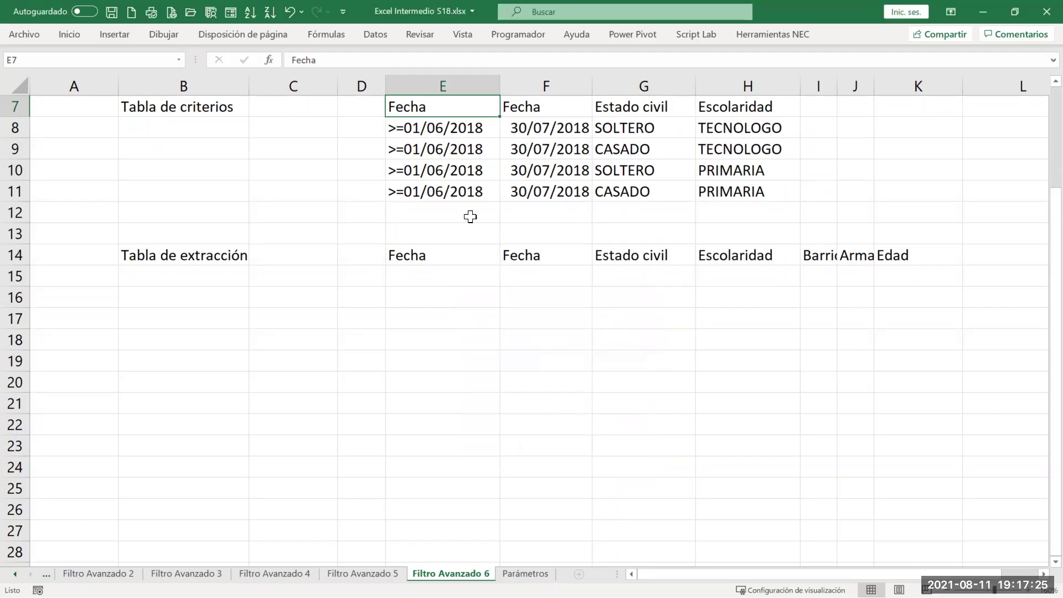
Change the end-date criteria in F8:F11 to <=30/07/2018 and widen column F to fit them
{"action": "scroll", "coordinate": [470, 217], "scroll_direction": "up", "scroll_amount": 1}
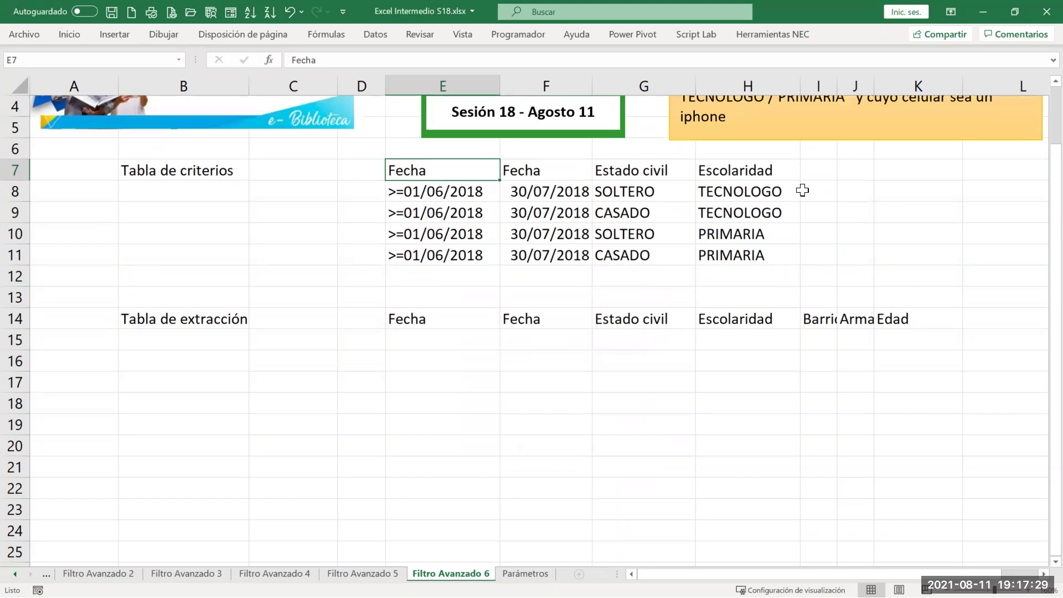
{"action": "left_click_drag", "start_coordinate": [527, 191], "coordinate": [532, 276]}
{"action": "left_click_drag", "start_coordinate": [518, 188], "coordinate": [527, 259]}
{"action": "key", "text": "F2"}
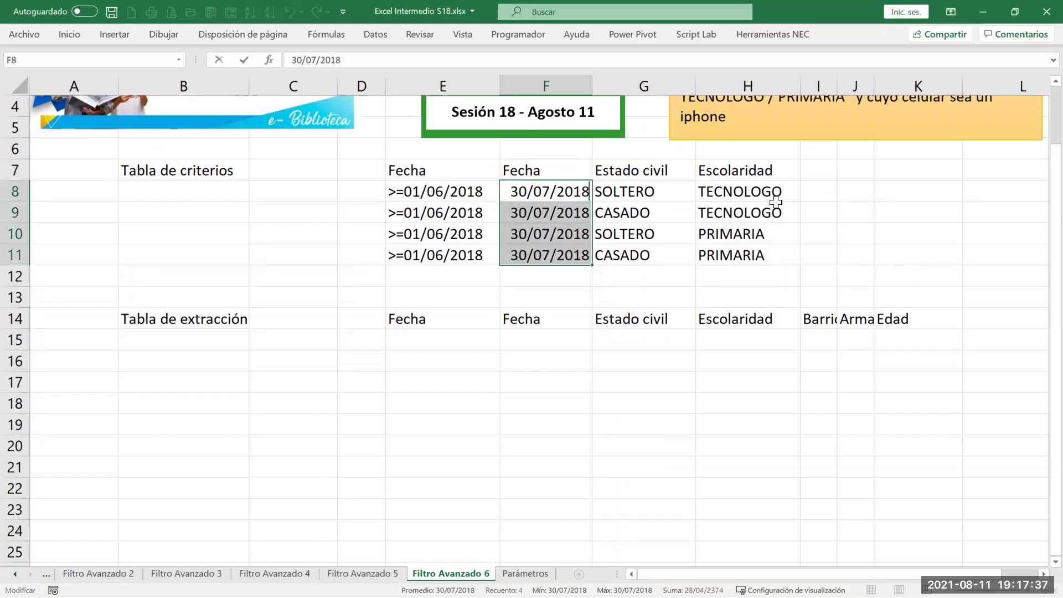
{"action": "type", "text": "<="}
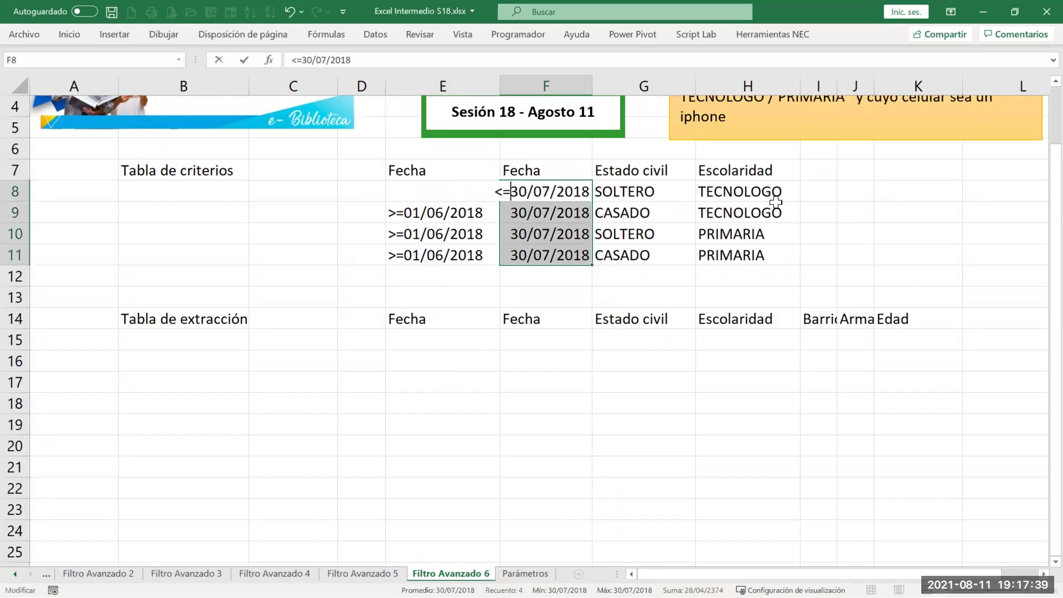
{"action": "key", "text": "ctrl+Return"}
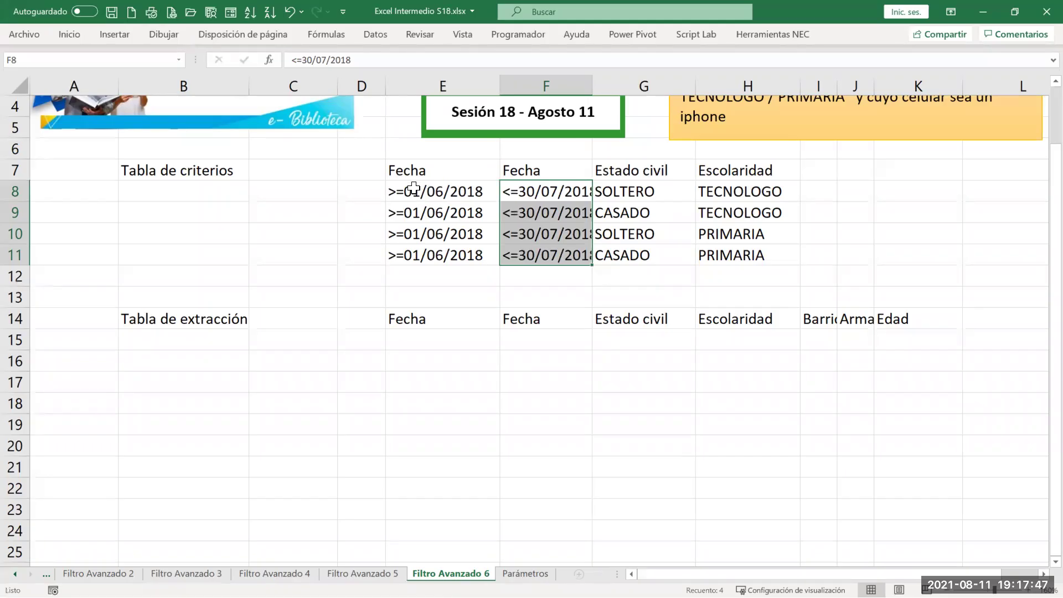
{"action": "left_click_drag", "start_coordinate": [420, 169], "coordinate": [526, 181]}
{"action": "left_click_drag", "start_coordinate": [531, 233], "coordinate": [533, 257]}
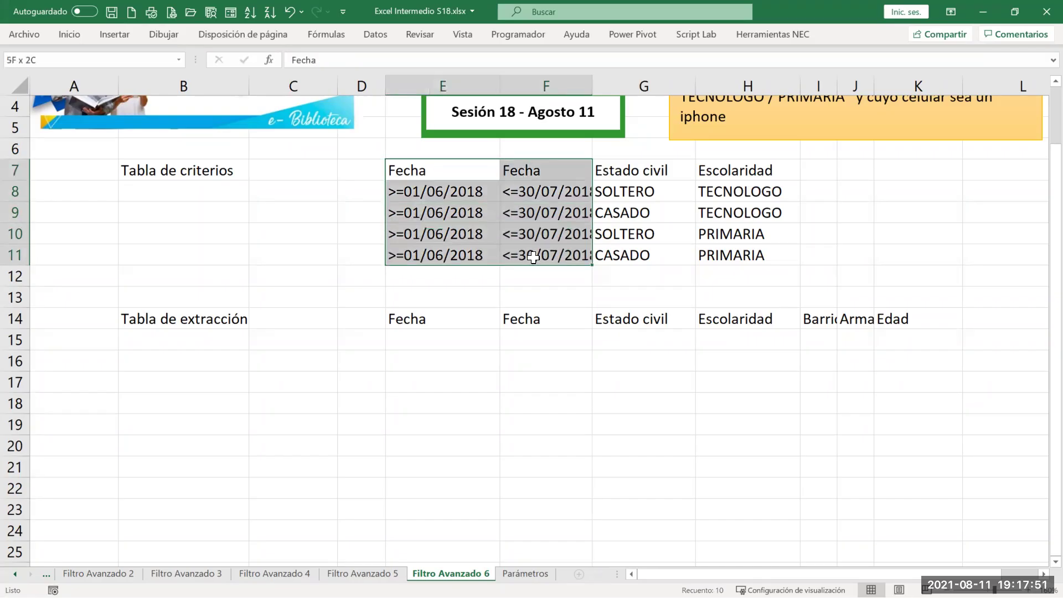
{"action": "double_click", "coordinate": [592, 83]}
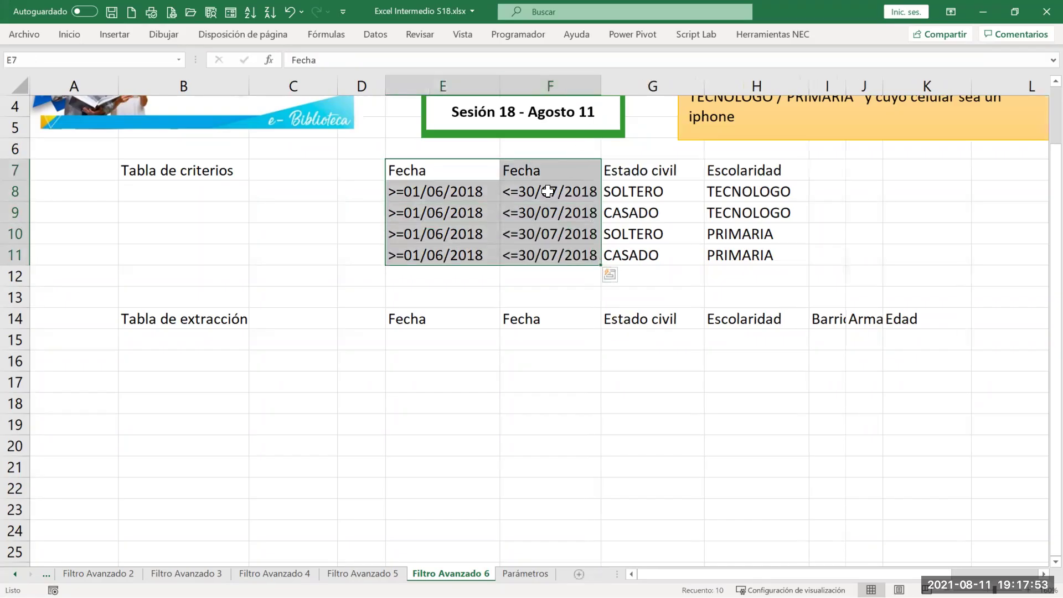
Reopen the advanced filter from F7 and set its list range again to A7:V704 of BD reporte Robos
{"action": "left_click", "coordinate": [528, 164]}
{"action": "left_click", "coordinate": [375, 34]}
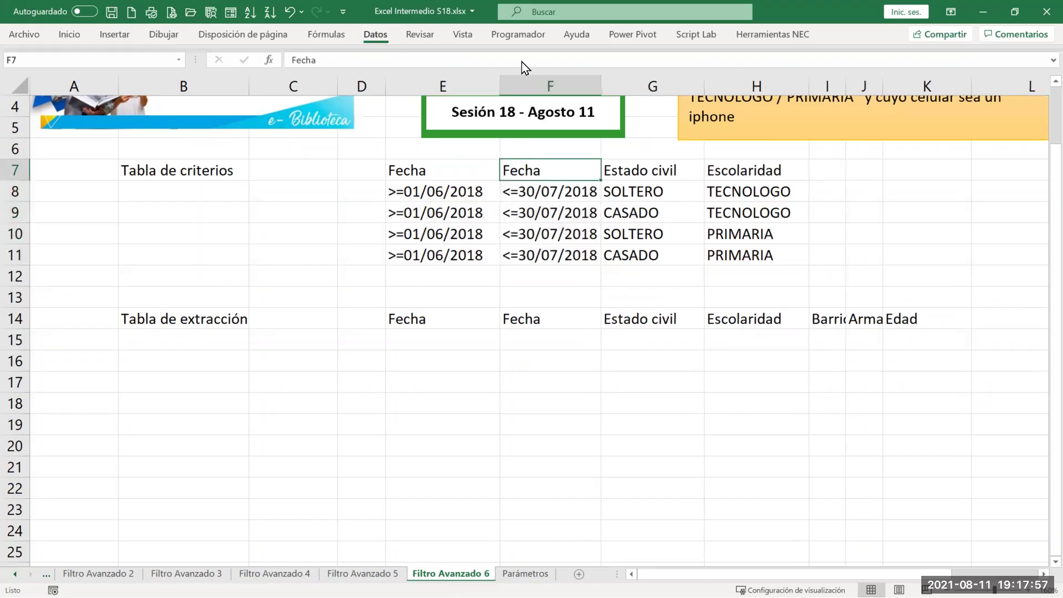
{"action": "left_click", "coordinate": [501, 88]}
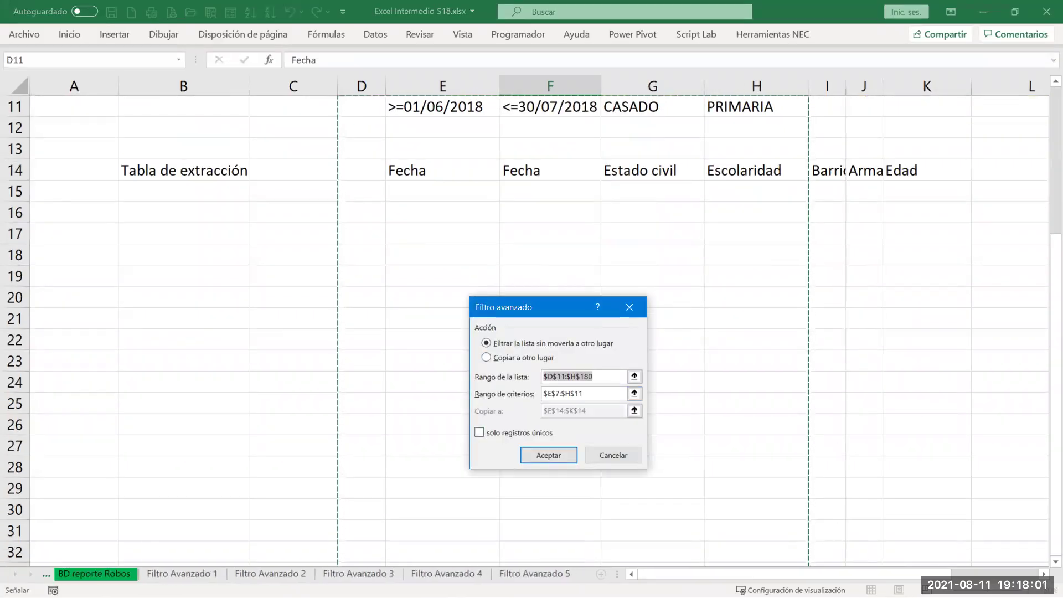
{"action": "left_click", "coordinate": [98, 574]}
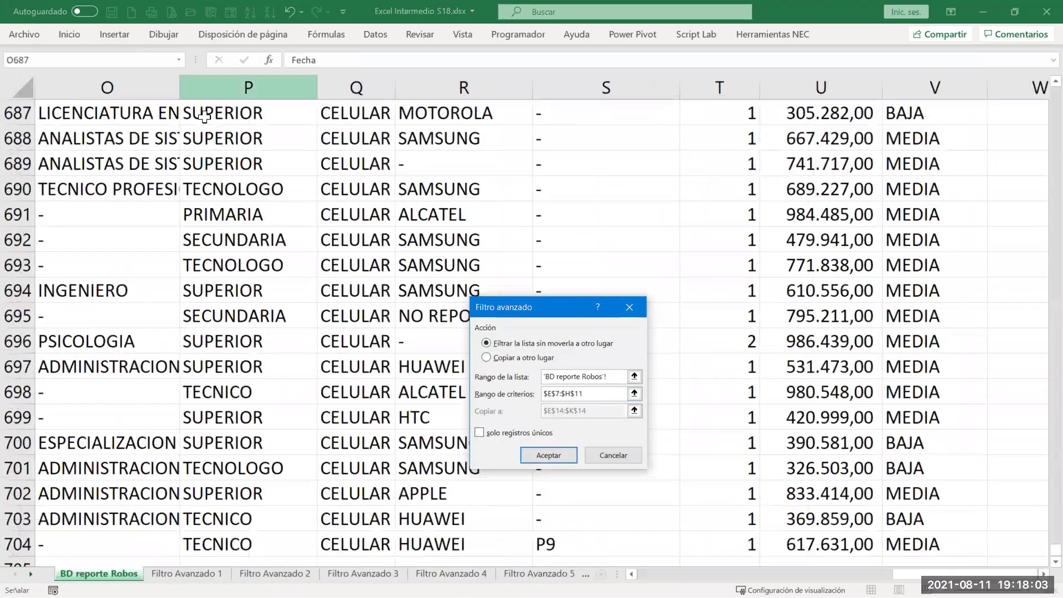
{"action": "key", "text": "ctrl+Home"}
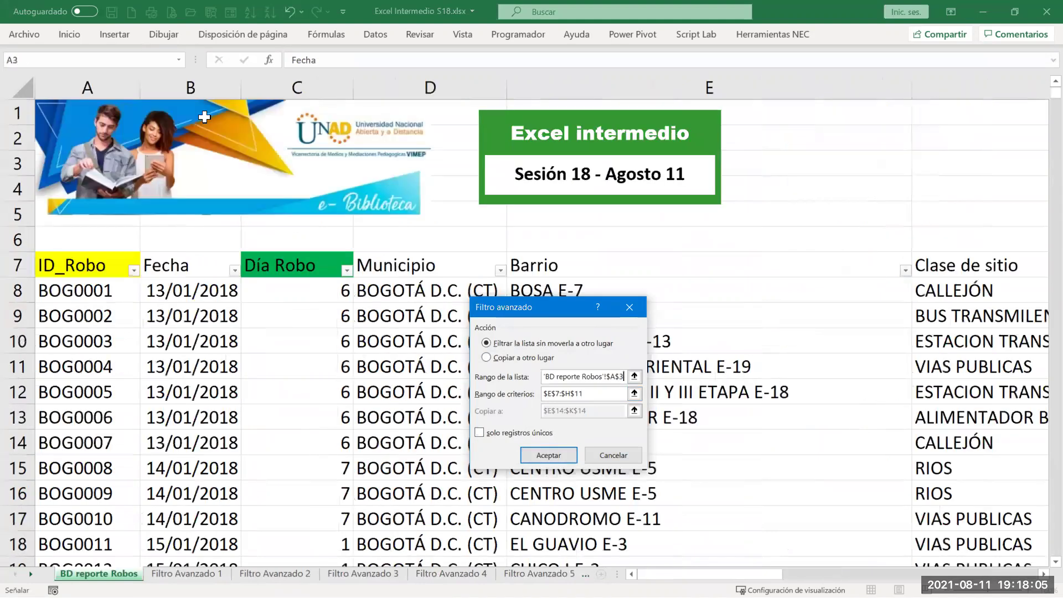
{"action": "left_click", "coordinate": [92, 254]}
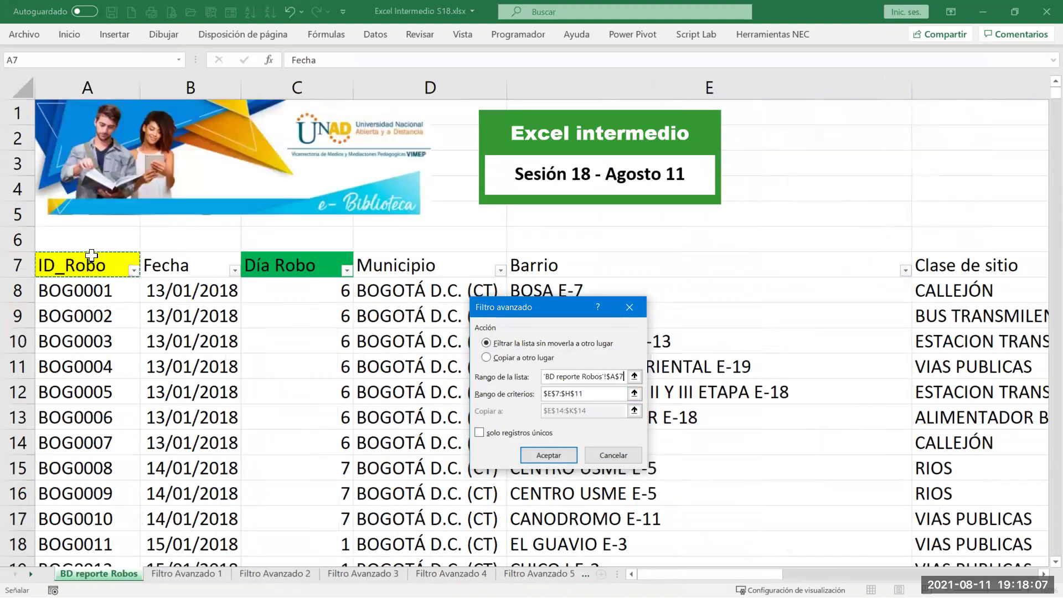
{"action": "key", "text": "ctrl+shift+Right"}
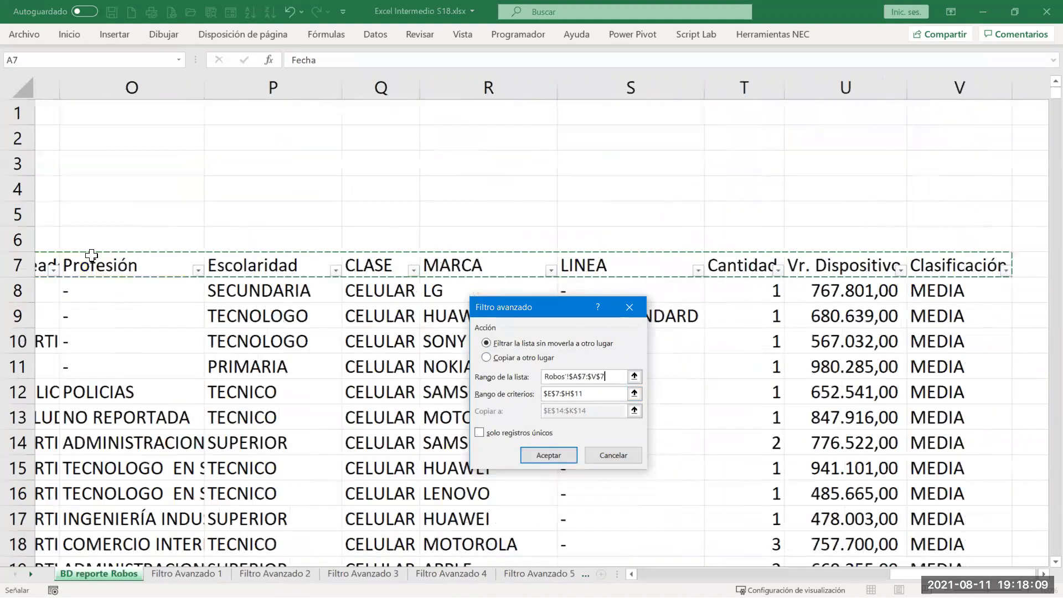
{"action": "key", "text": "ctrl+shift+Down"}
Reselect E7:H11 as the criteria range, choose copying to another location with E14:K14 as destination, and run the extraction
{"action": "left_click_drag", "start_coordinate": [602, 395], "coordinate": [463, 385]}
{"action": "left_click_drag", "start_coordinate": [449, 113], "coordinate": [723, 196]}
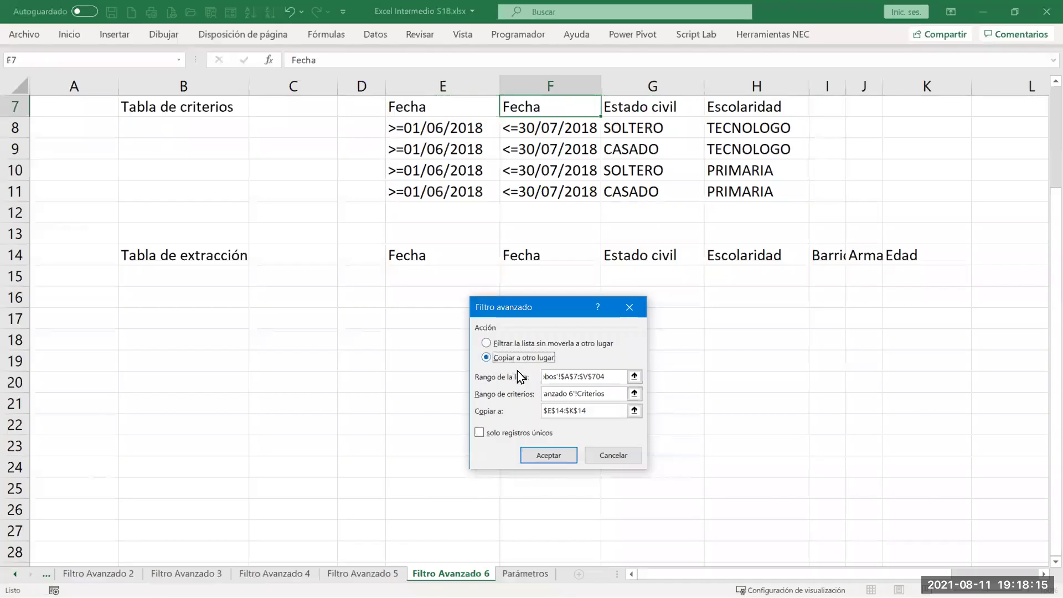
{"action": "left_click", "coordinate": [589, 410]}
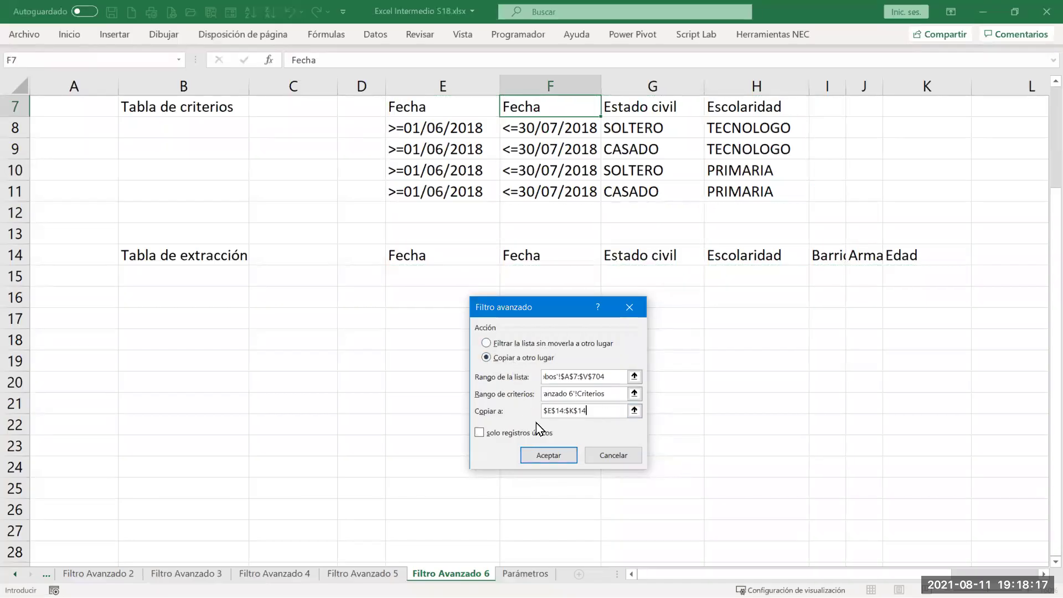
{"action": "left_click", "coordinate": [550, 455]}
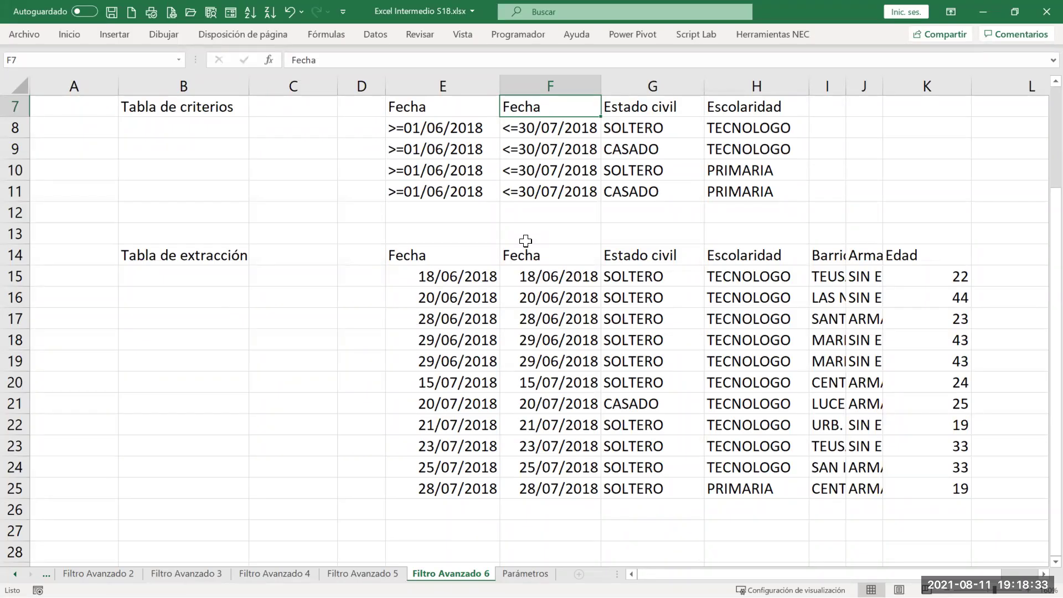
{"action": "scroll", "coordinate": [481, 221], "scroll_direction": "up", "scroll_amount": 2}
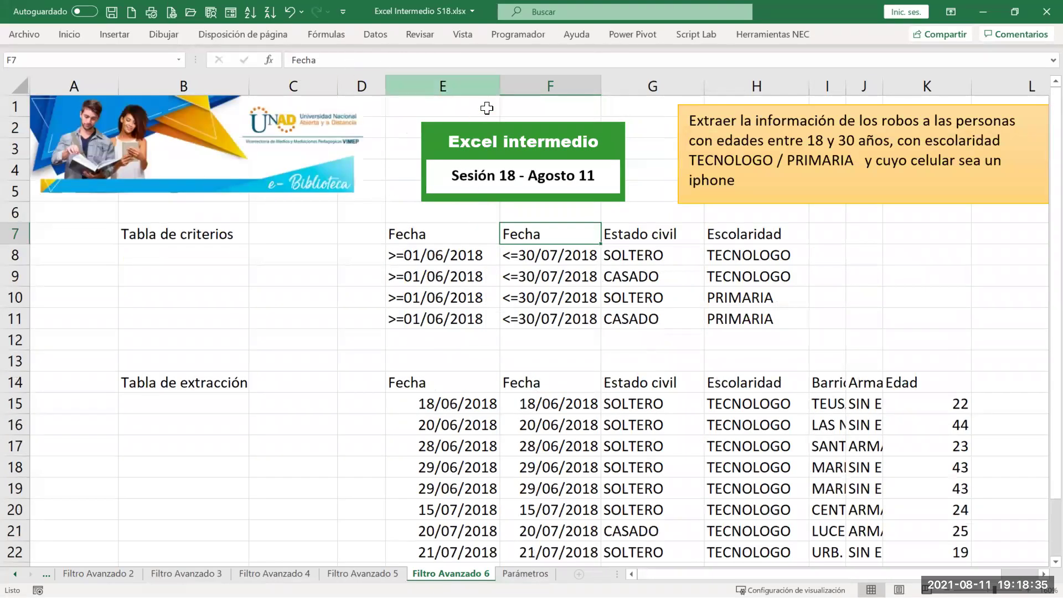
Autofit the widths of columns E to H on Filtro Avanzado 6
{"action": "left_click_drag", "start_coordinate": [485, 83], "coordinate": [706, 88]}
{"action": "double_click", "coordinate": [704, 85]}
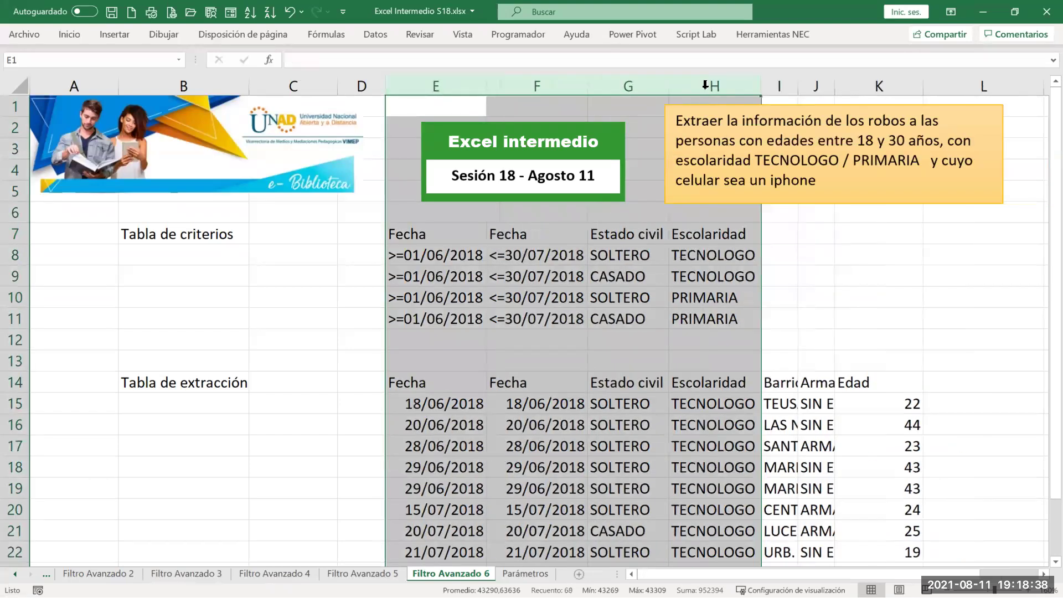
{"action": "left_click", "coordinate": [494, 277]}
{"action": "left_click", "coordinate": [412, 236]}
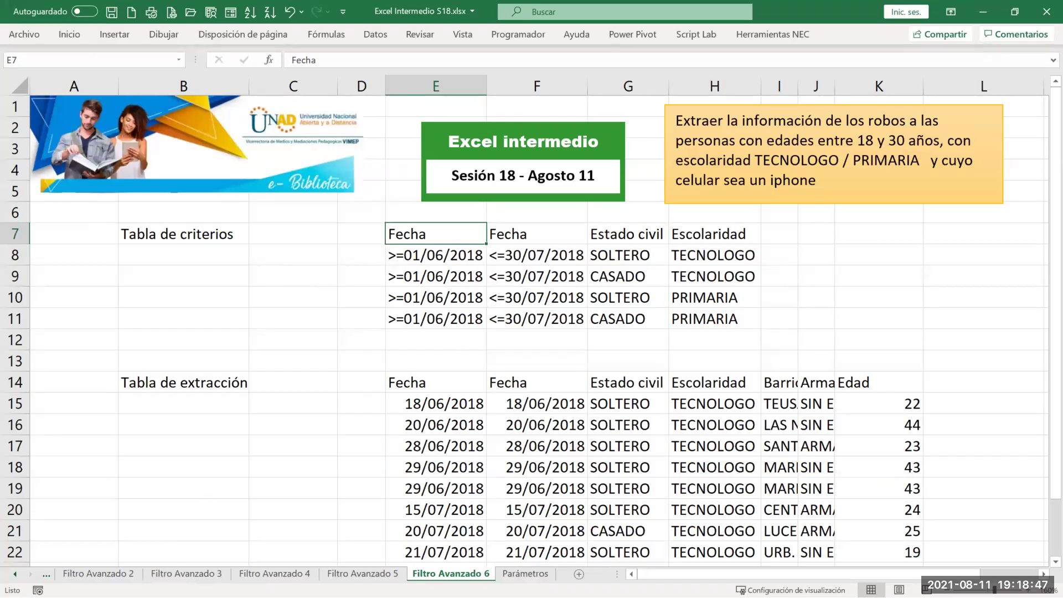
Open BD reporte Robos and go to its first cell to review the database's column headers and records
{"action": "left_click", "coordinate": [47, 573]}
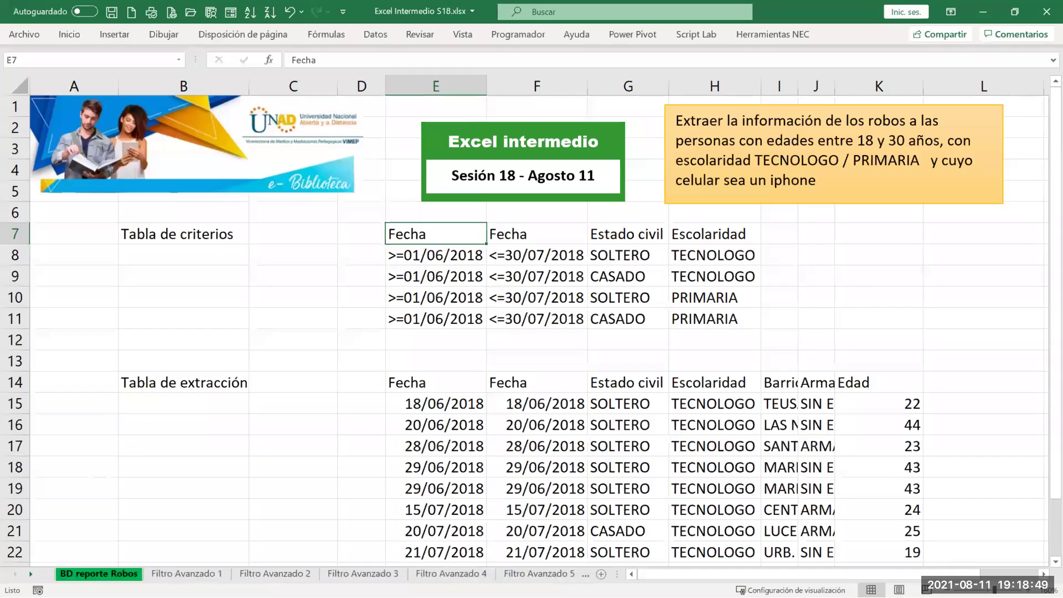
{"action": "left_click", "coordinate": [350, 161]}
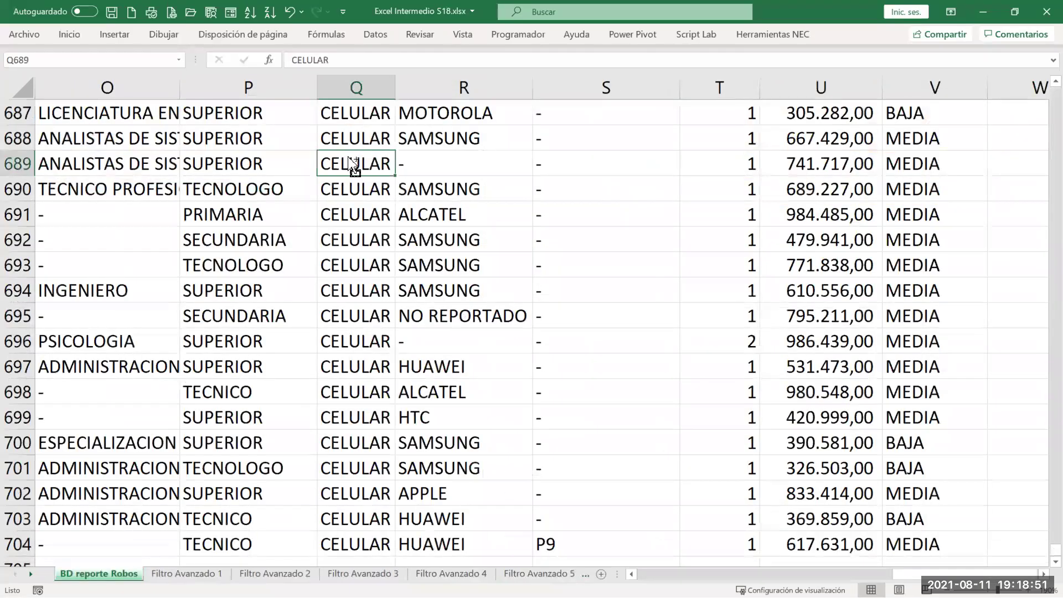
{"action": "key", "text": "ctrl+Home"}
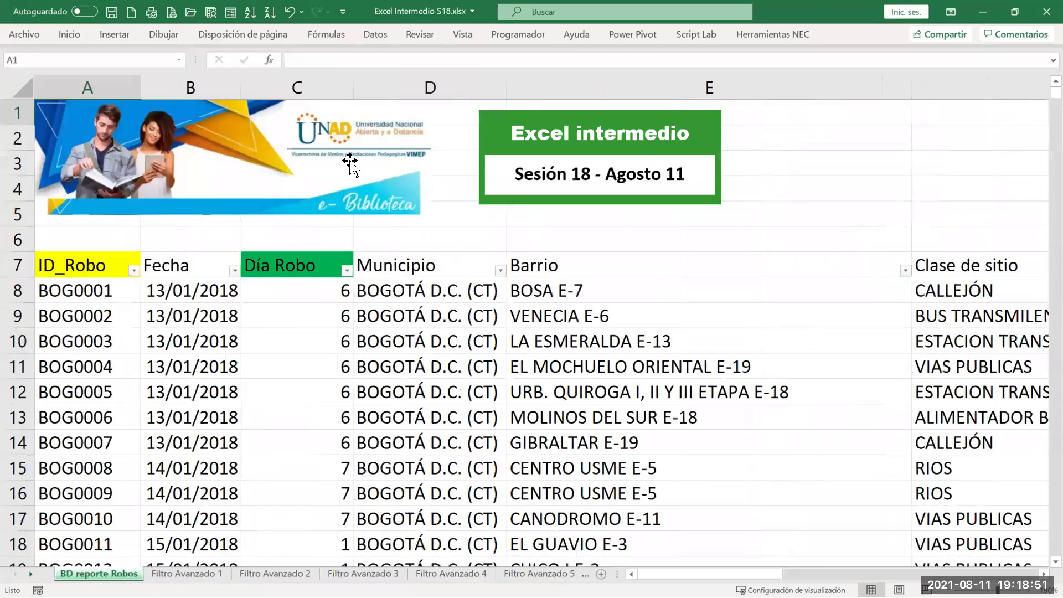
{"action": "left_click", "coordinate": [499, 270]}
{"action": "left_click", "coordinate": [629, 391]}
Review the criteria table D7:G9 and the extraction table on Filtro Avanzado 5, and return to Filtro Avanzado 6
{"action": "left_click", "coordinate": [540, 573]}
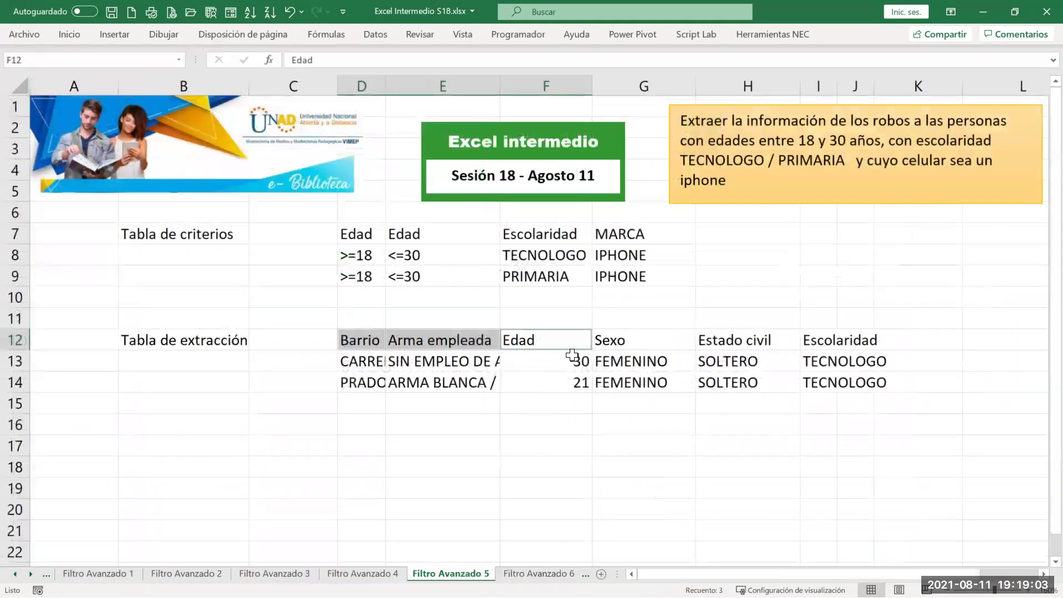
{"action": "left_click", "coordinate": [621, 322]}
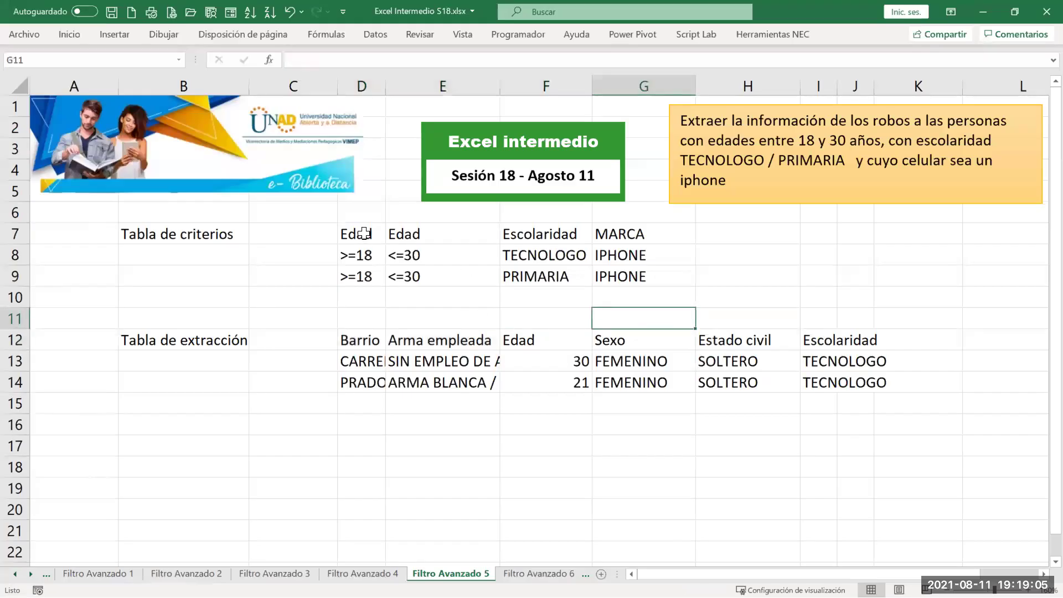
{"action": "left_click_drag", "start_coordinate": [362, 238], "coordinate": [410, 256]}
{"action": "left_click_drag", "start_coordinate": [528, 272], "coordinate": [598, 272]}
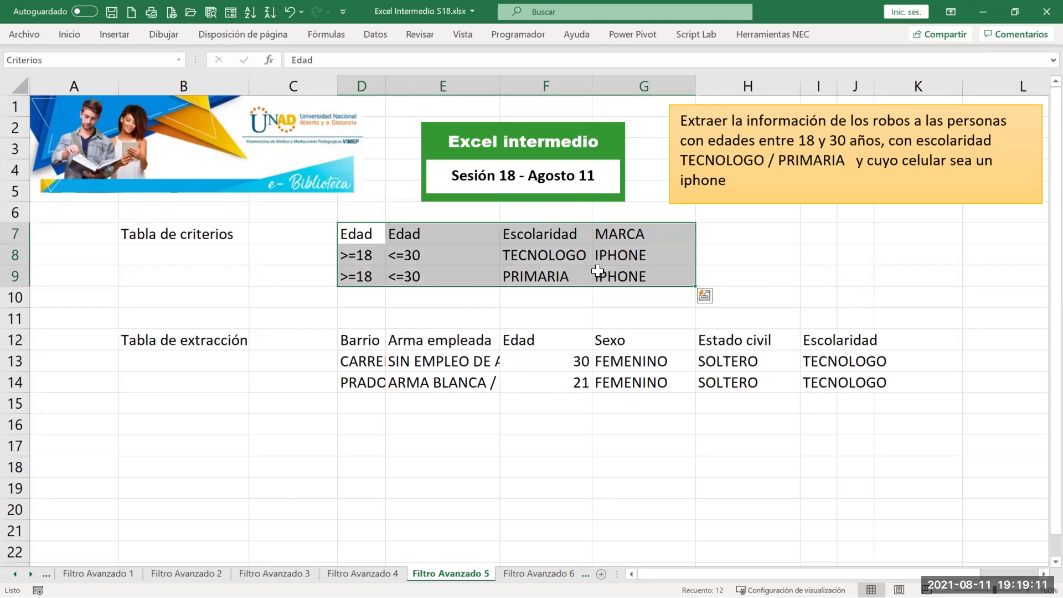
{"action": "left_click", "coordinate": [702, 251]}
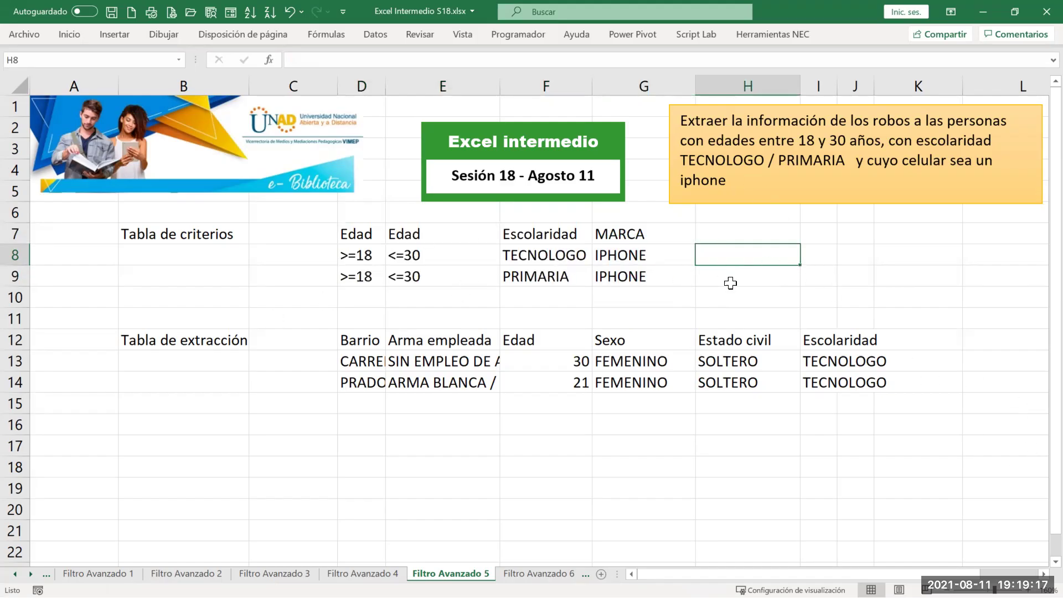
{"action": "left_click", "coordinate": [609, 258]}
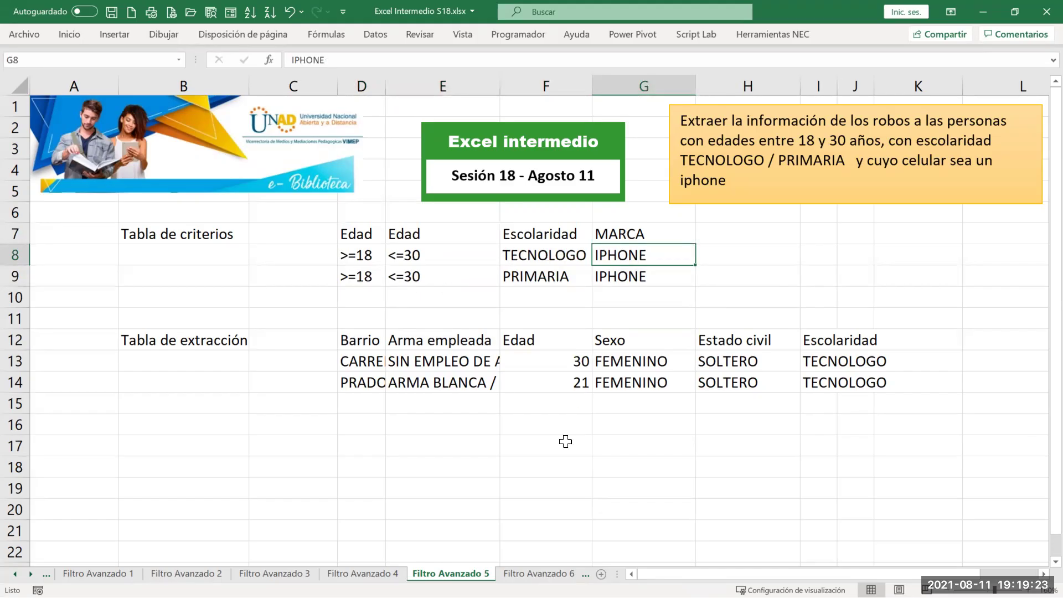
{"action": "left_click", "coordinate": [528, 573]}
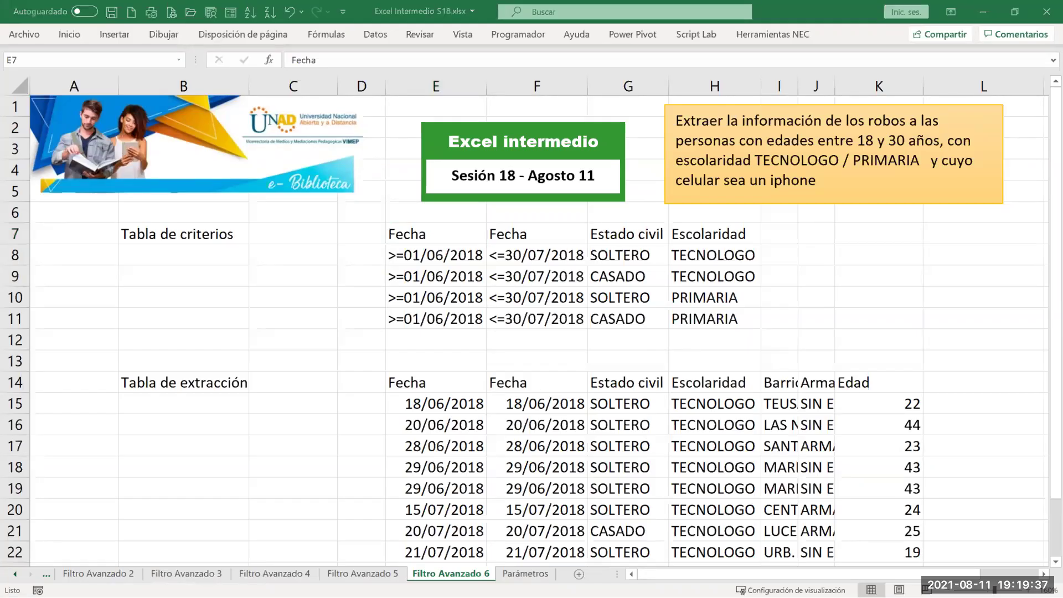
Switch to the PowerPoint slide show, advance to the 2. Funciones slide, and return to the Excel workbook
{"action": "key", "text": "alt+Tab"}
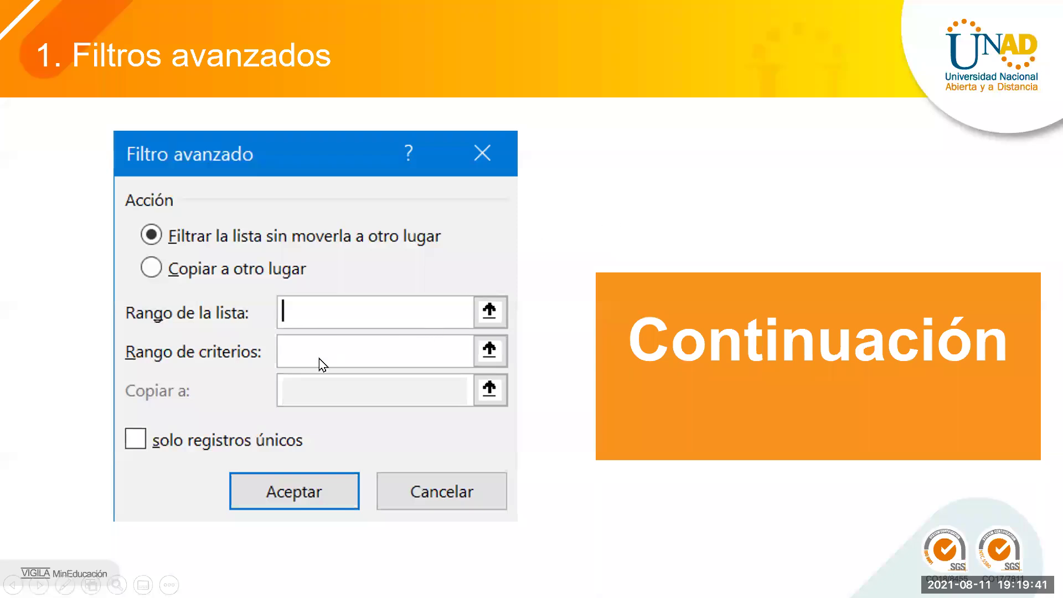
{"action": "left_click", "coordinate": [672, 226]}
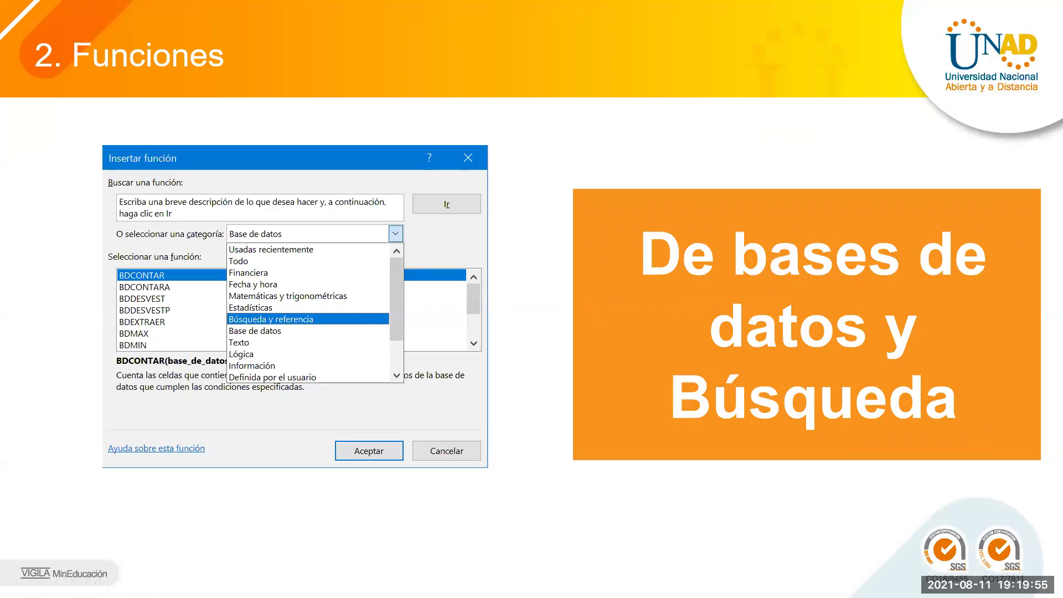
{"action": "key", "text": "alt+Tab"}
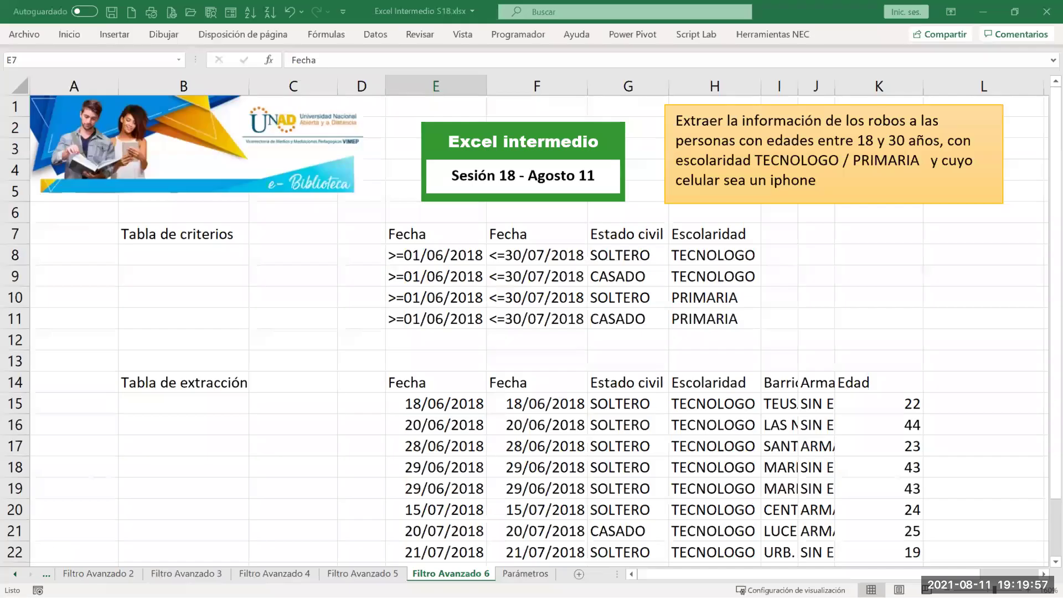
Go to Filtro Avanzado 1 and enter the label Total in G2
{"action": "left_click", "coordinate": [15, 574]}
{"action": "left_click", "coordinate": [15, 573]}
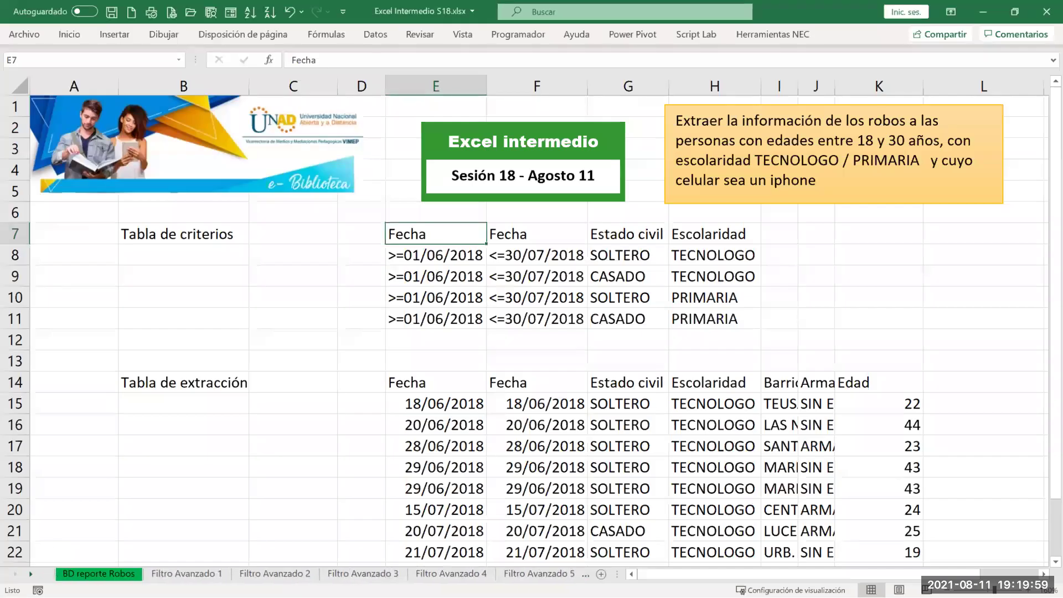
{"action": "left_click", "coordinate": [205, 573]}
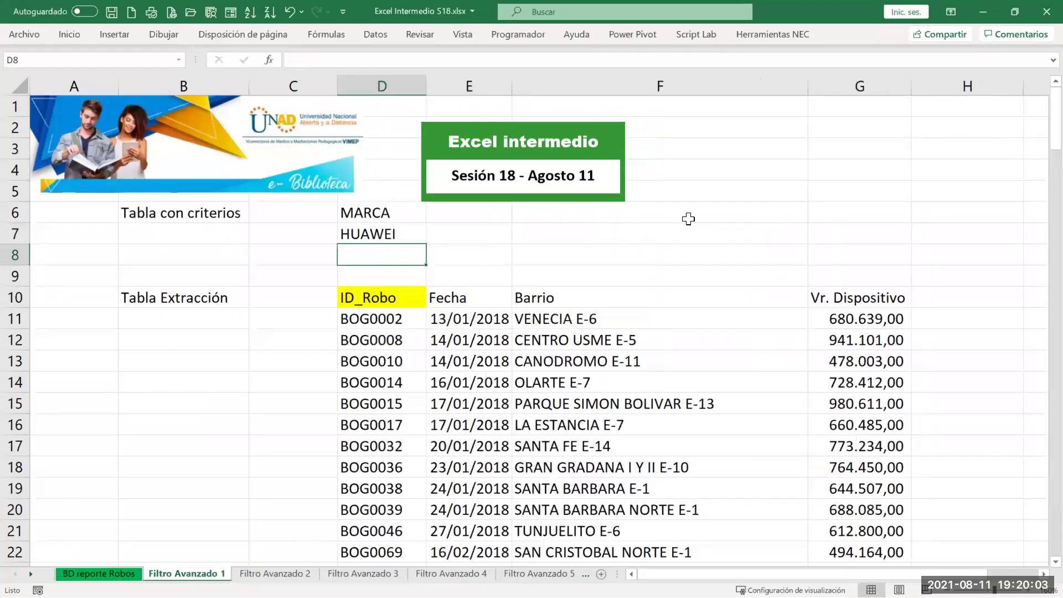
{"action": "left_click", "coordinate": [829, 119]}
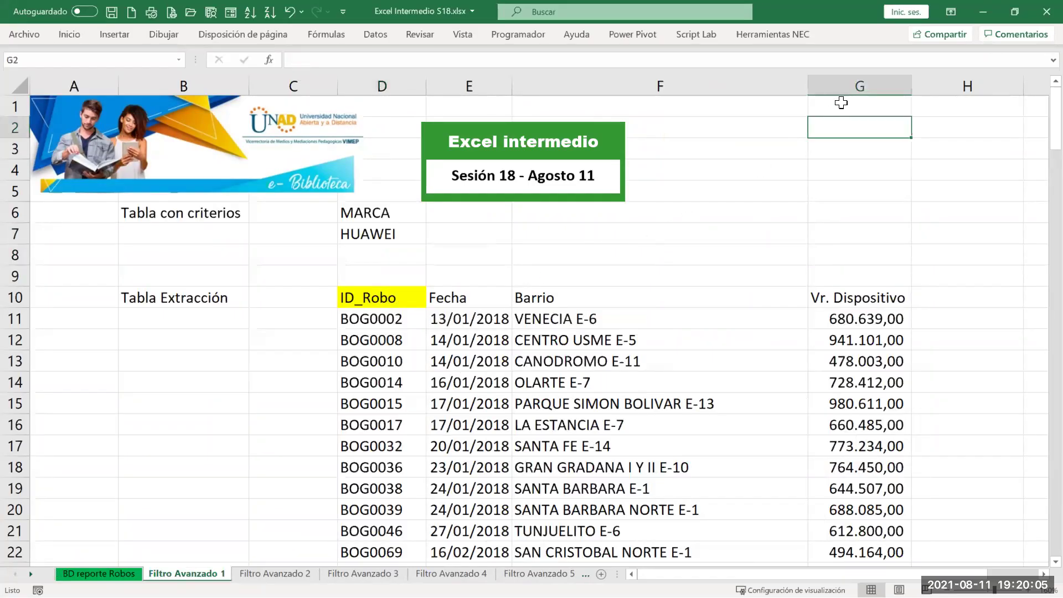
{"action": "left_click", "coordinate": [846, 100]}
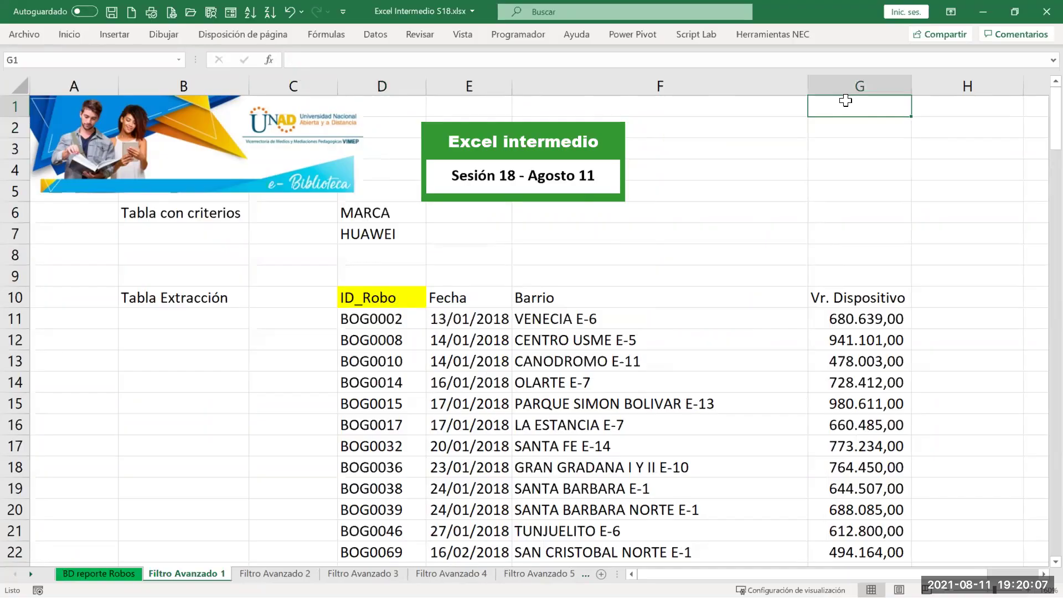
{"action": "key", "text": "Down"}
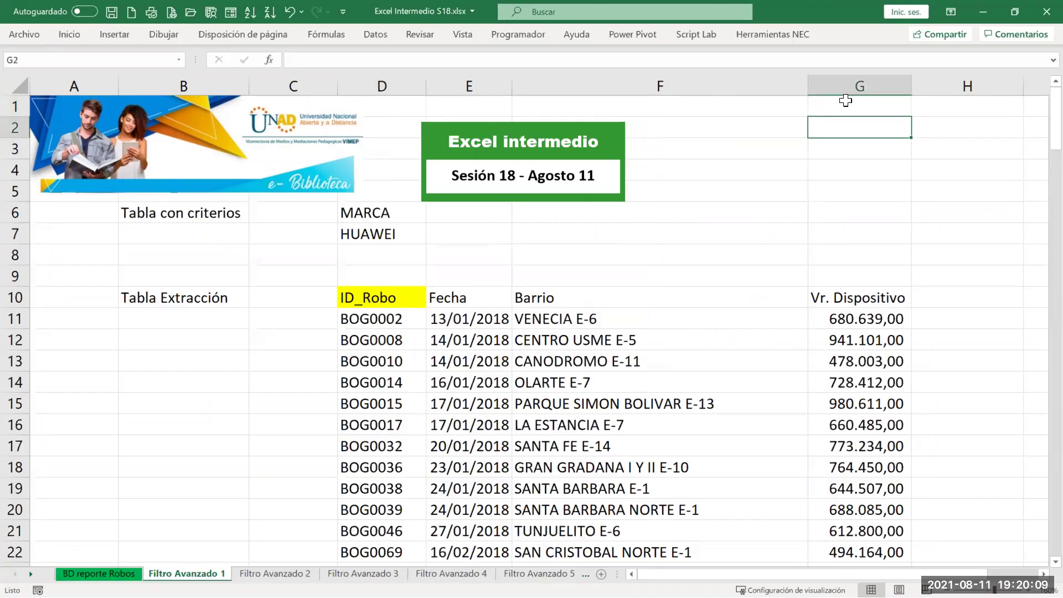
{"action": "type", "text": "Total"}
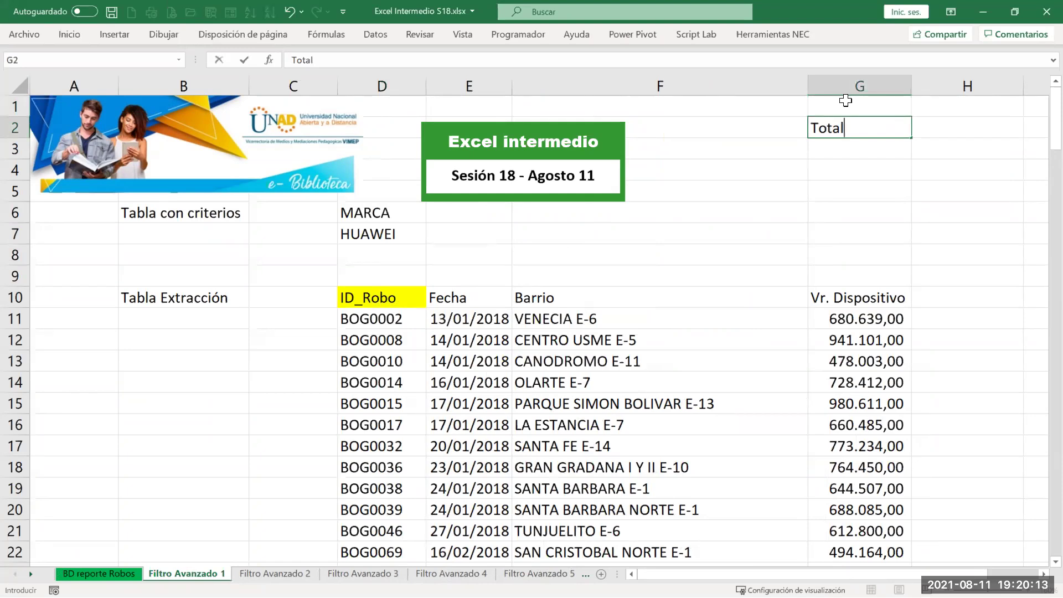
Copy the Vr. Dispositivo header from G10 into H1
{"action": "left_click", "coordinate": [859, 295]}
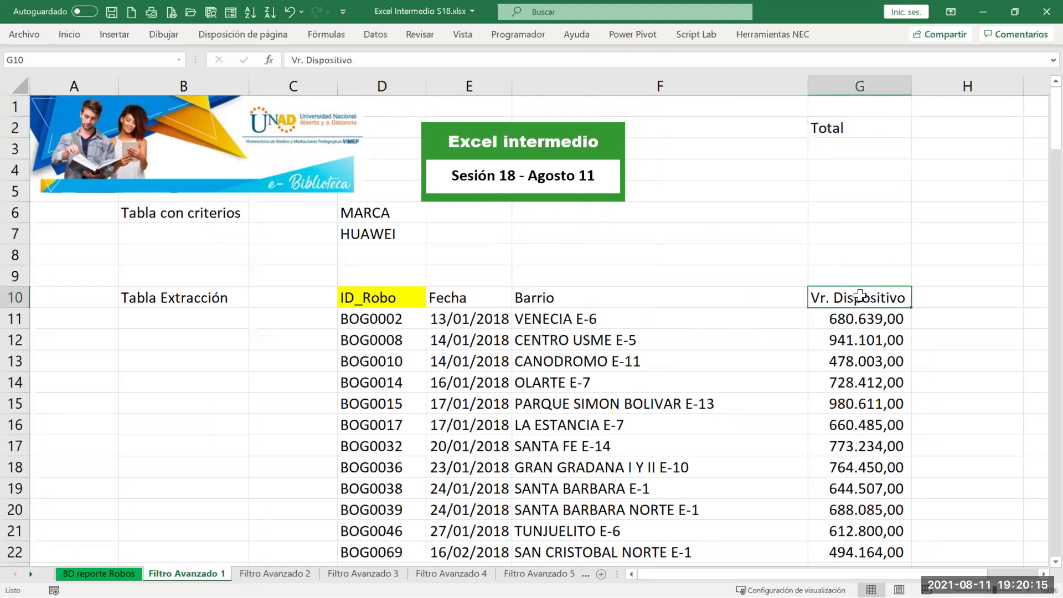
{"action": "key", "text": "ctrl+c"}
{"action": "left_click", "coordinate": [937, 122]}
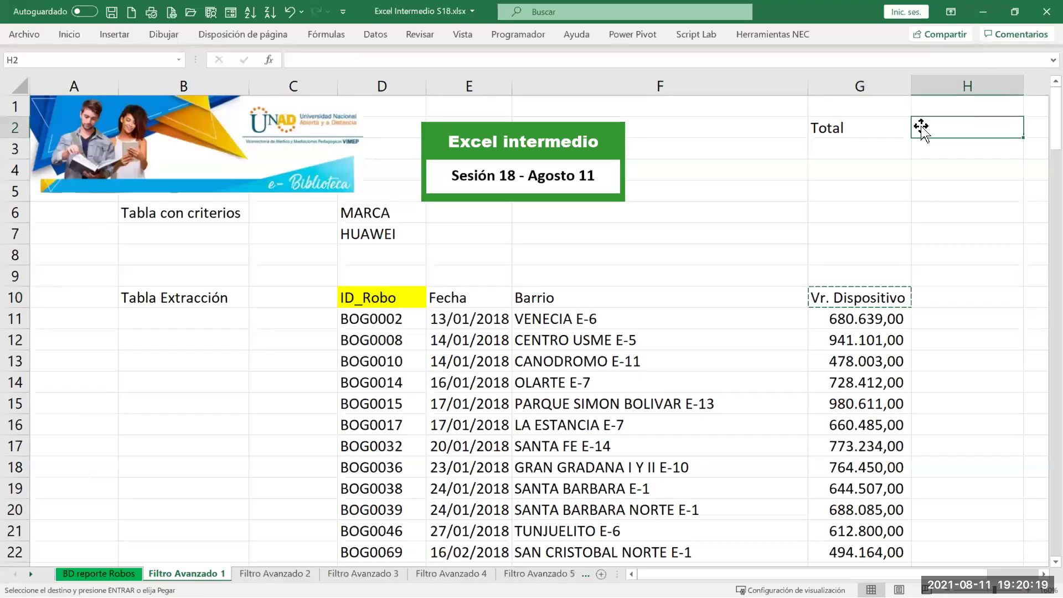
{"action": "left_click", "coordinate": [934, 105]}
{"action": "key", "text": "Return"}
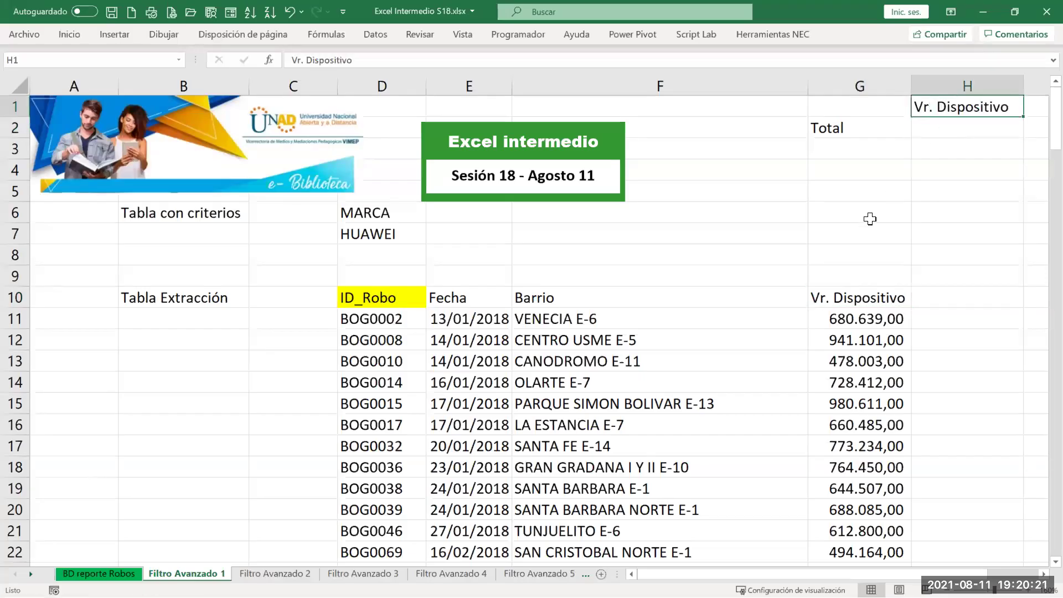
Enter the labels Promedio, Máximo and Mínimo in G3, G4 and G5 below Total
{"action": "left_click_drag", "start_coordinate": [418, 299], "coordinate": [715, 509]}
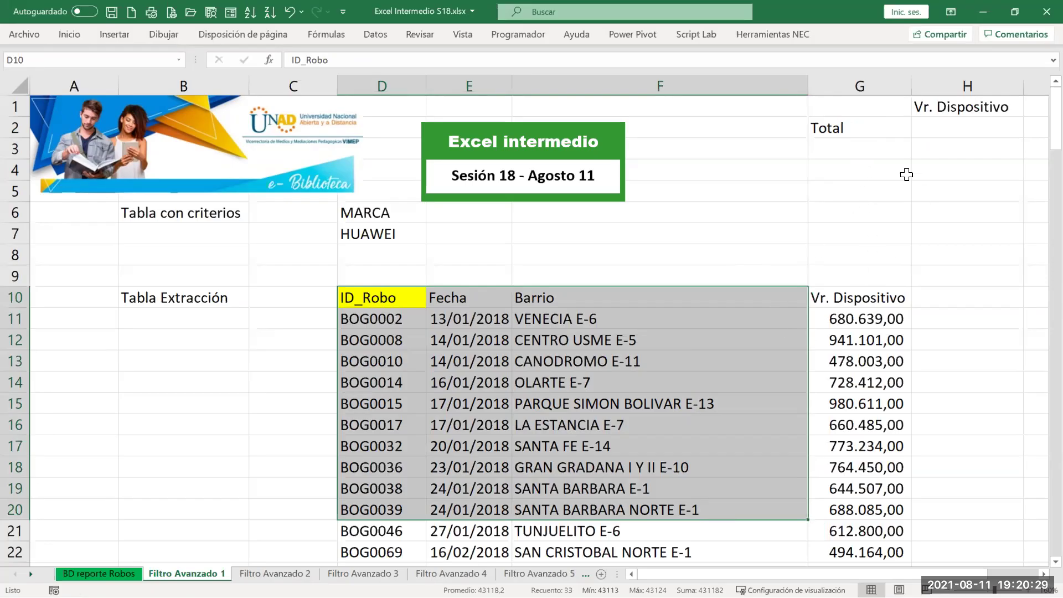
{"action": "left_click", "coordinate": [937, 132]}
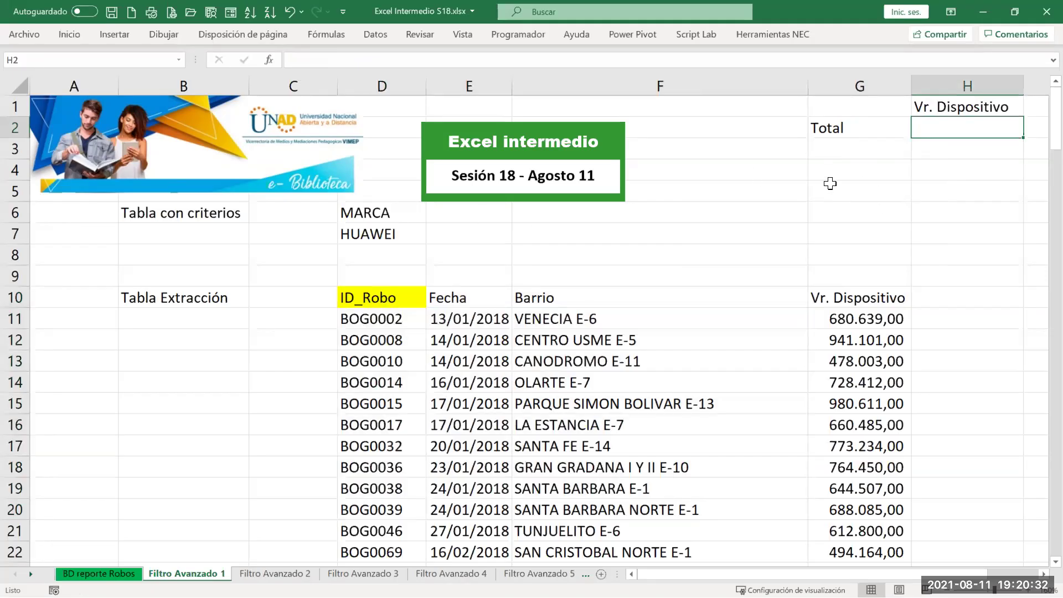
{"action": "left_click", "coordinate": [835, 151]}
{"action": "type", "text": "Promedio"}
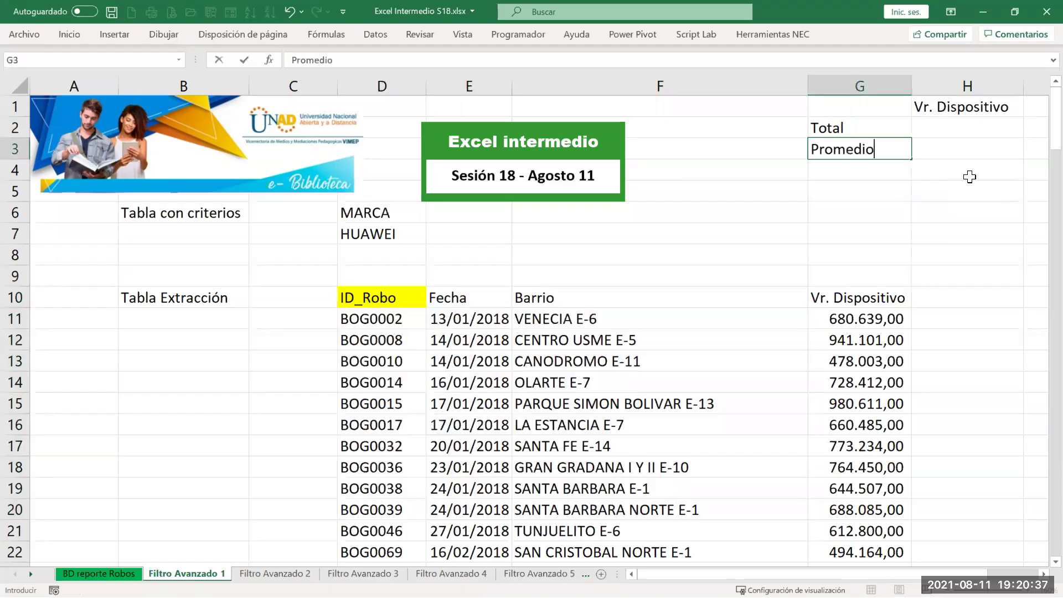
{"action": "key", "text": "Return"}
{"action": "type", "text": "M"}
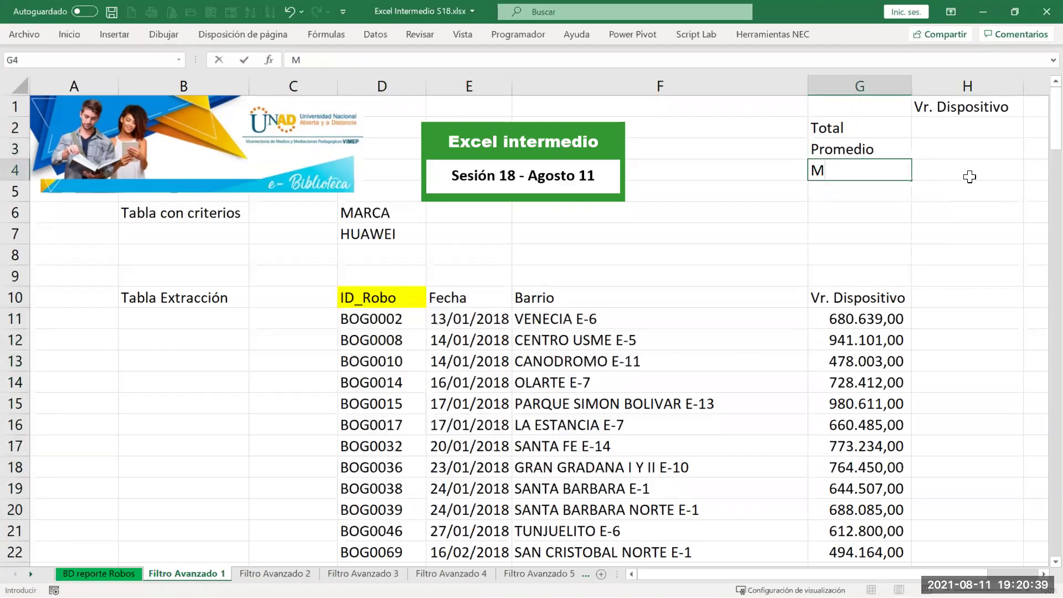
{"action": "type", "text": "áximo"}
{"action": "key", "text": "Return"}
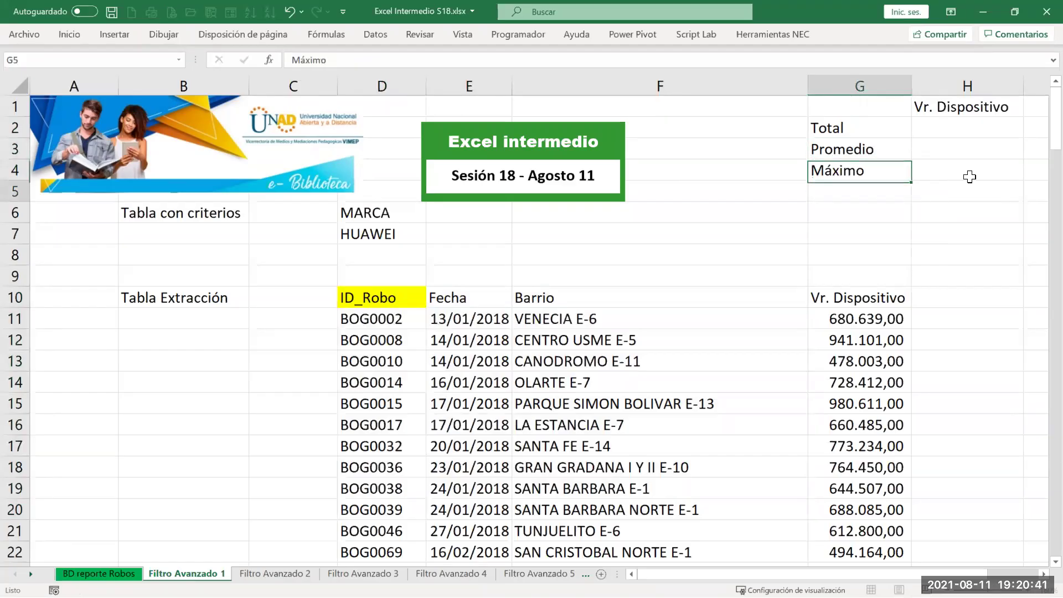
{"action": "type", "text": "Mí"}
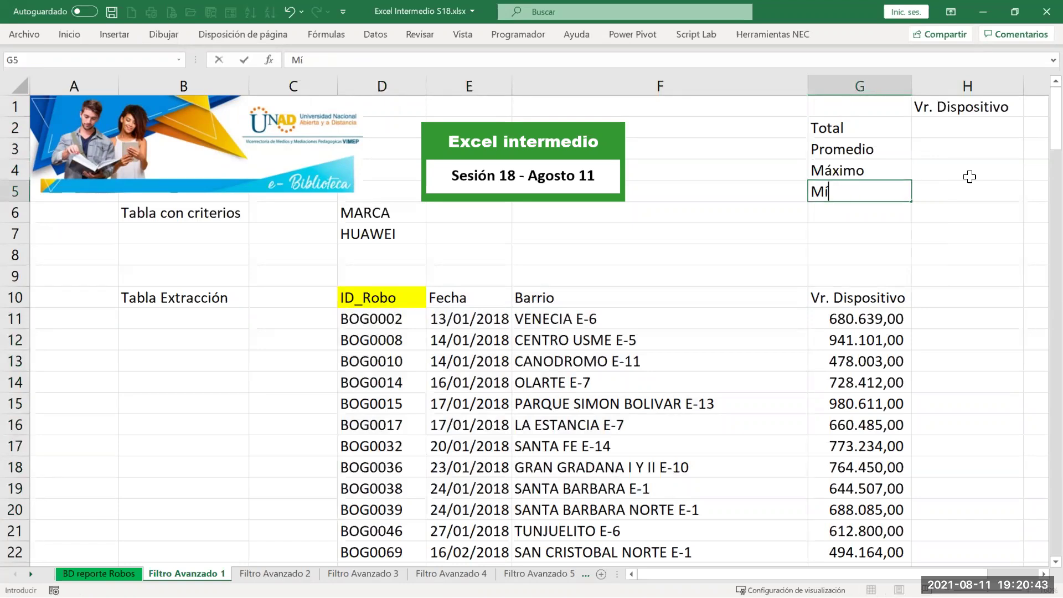
{"action": "type", "text": "nimo"}
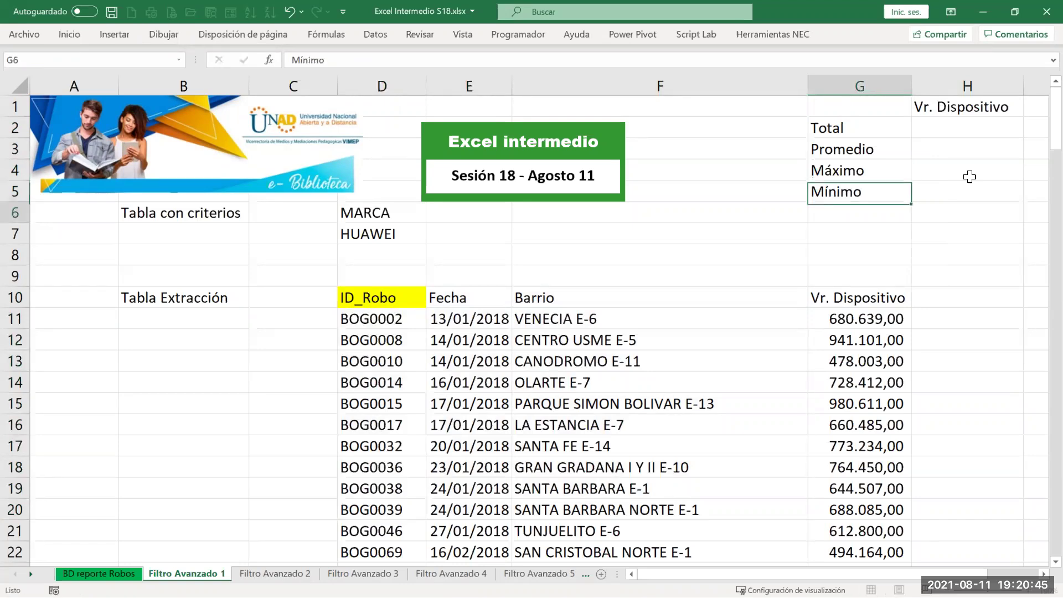
{"action": "key", "text": "Return"}
Review the functions available in the Base de datos category for cell H2, including BDSUMA, BDPROMEDIO, BDMAX and BDMIN, without inserting one
{"action": "left_click", "coordinate": [931, 132]}
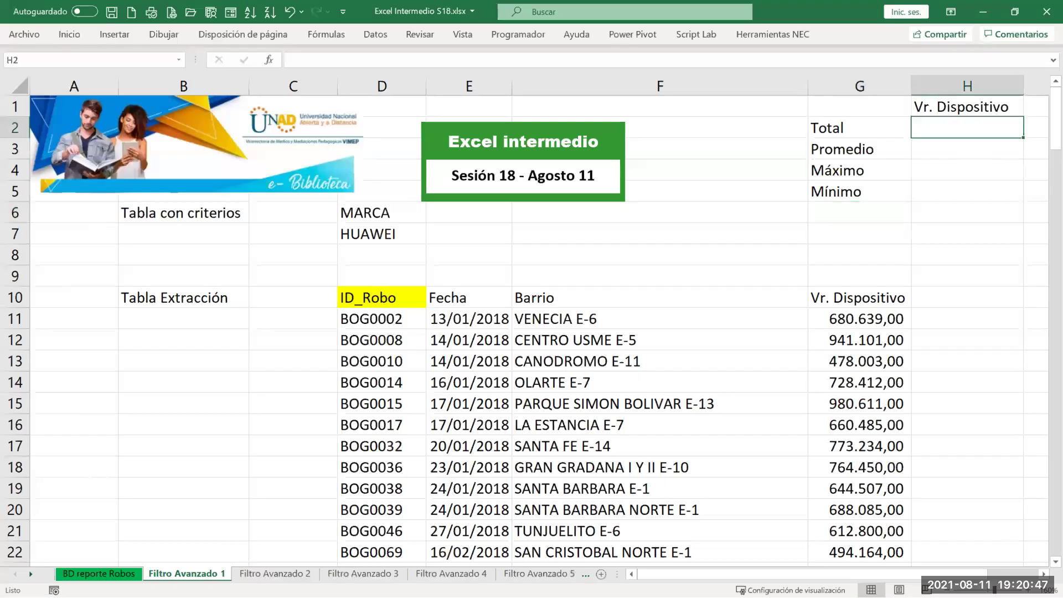
{"action": "scroll", "coordinate": [769, 369], "scroll_direction": "right", "scroll_amount": 3}
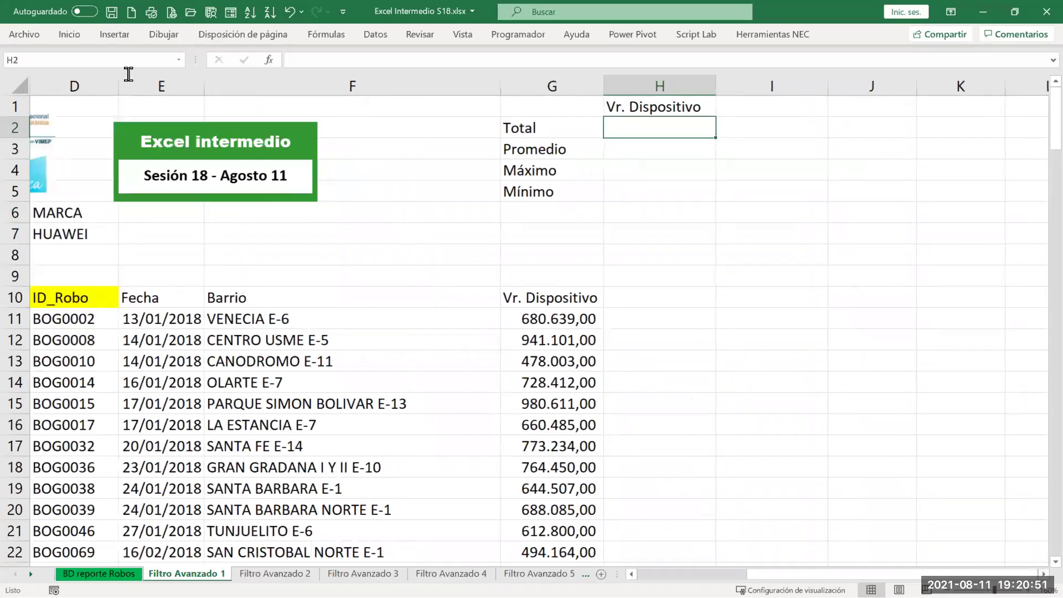
{"action": "left_click", "coordinate": [328, 35]}
{"action": "left_click", "coordinate": [270, 58]}
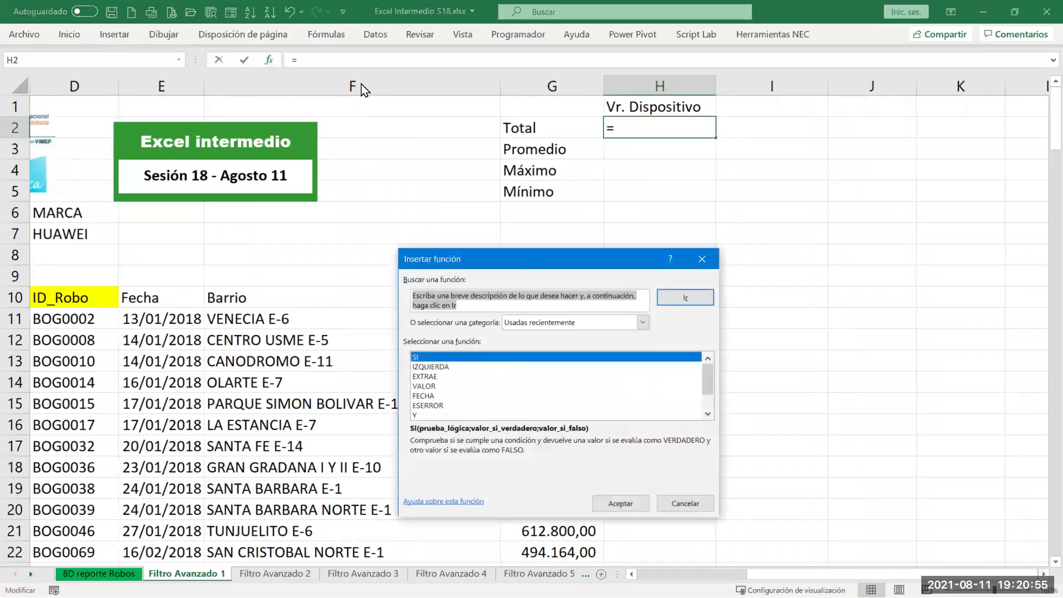
{"action": "left_click", "coordinate": [618, 325]}
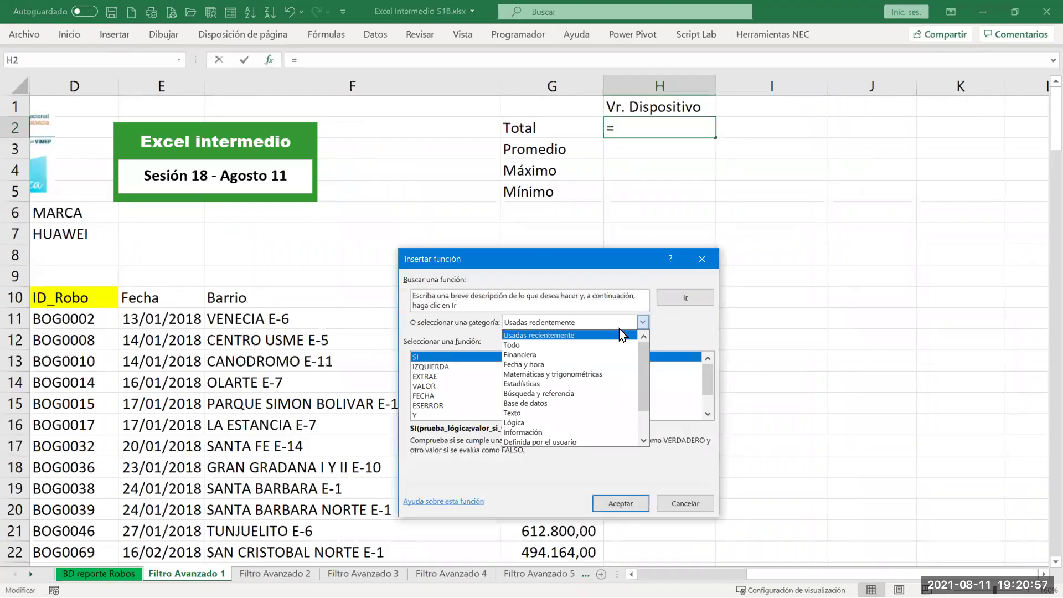
{"action": "left_click", "coordinate": [557, 404]}
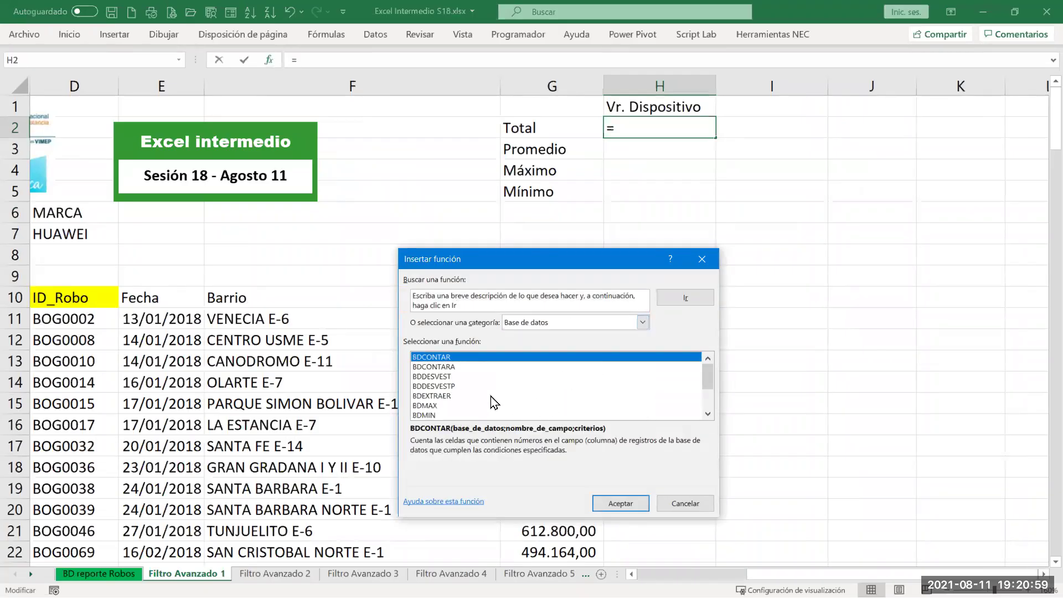
{"action": "left_click_drag", "start_coordinate": [707, 378], "coordinate": [698, 413]}
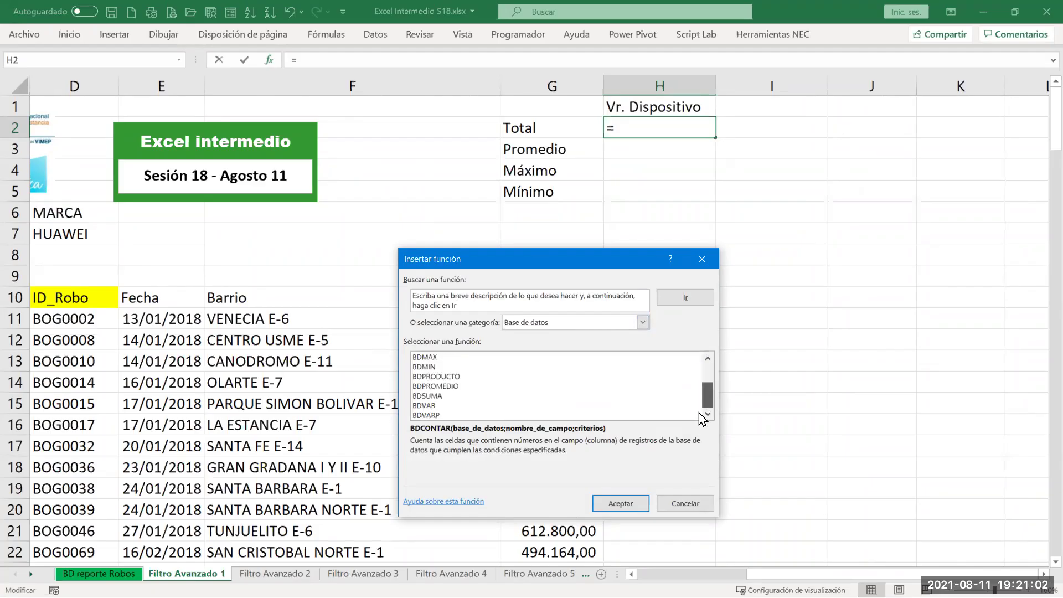
{"action": "left_click", "coordinate": [685, 503]}
{"action": "left_click", "coordinate": [324, 37]}
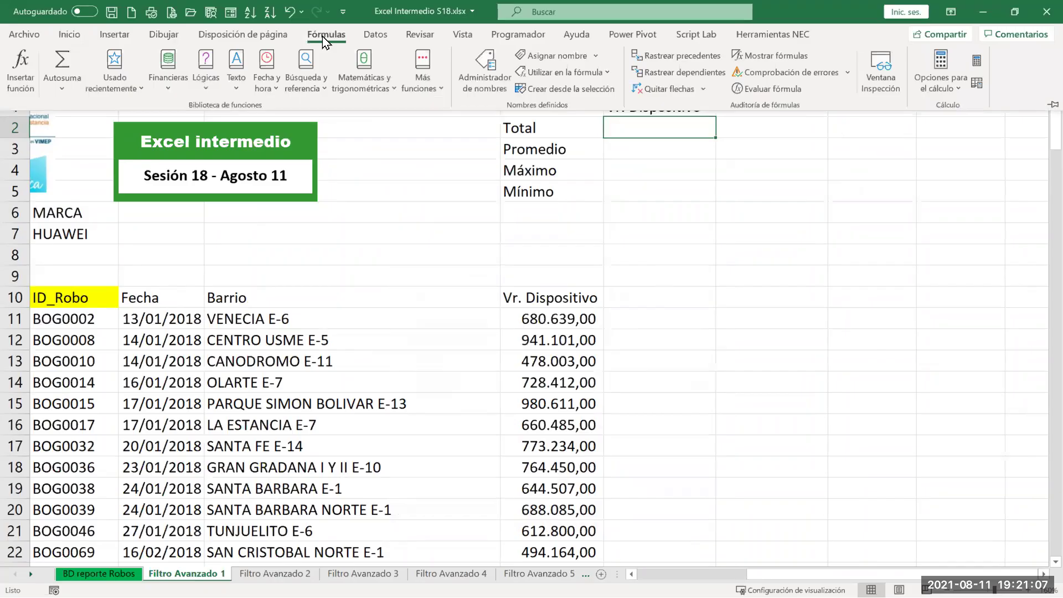
{"action": "left_click", "coordinate": [443, 89]}
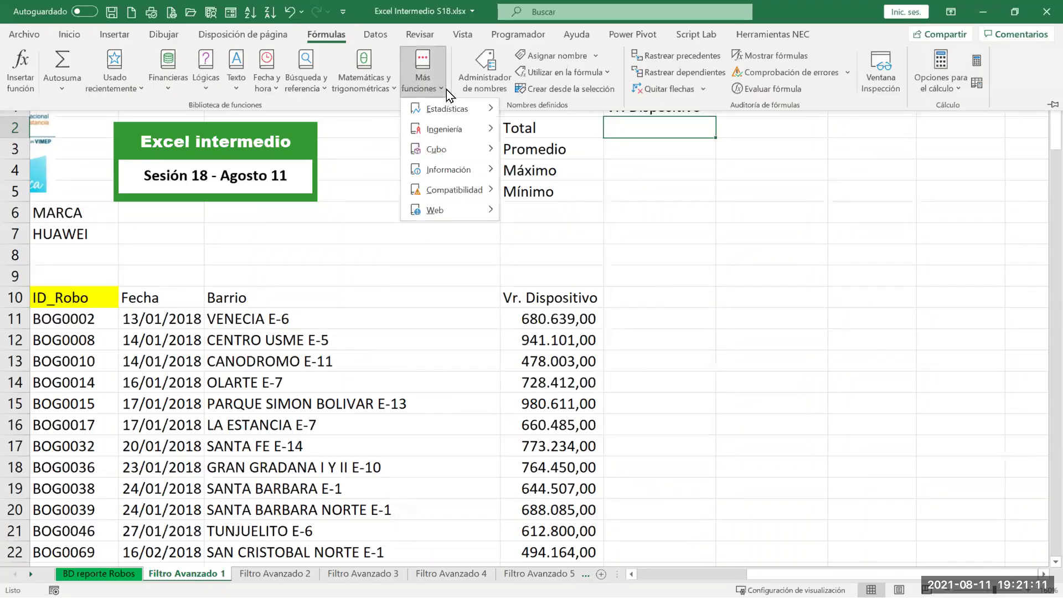
{"action": "left_click", "coordinate": [445, 92]}
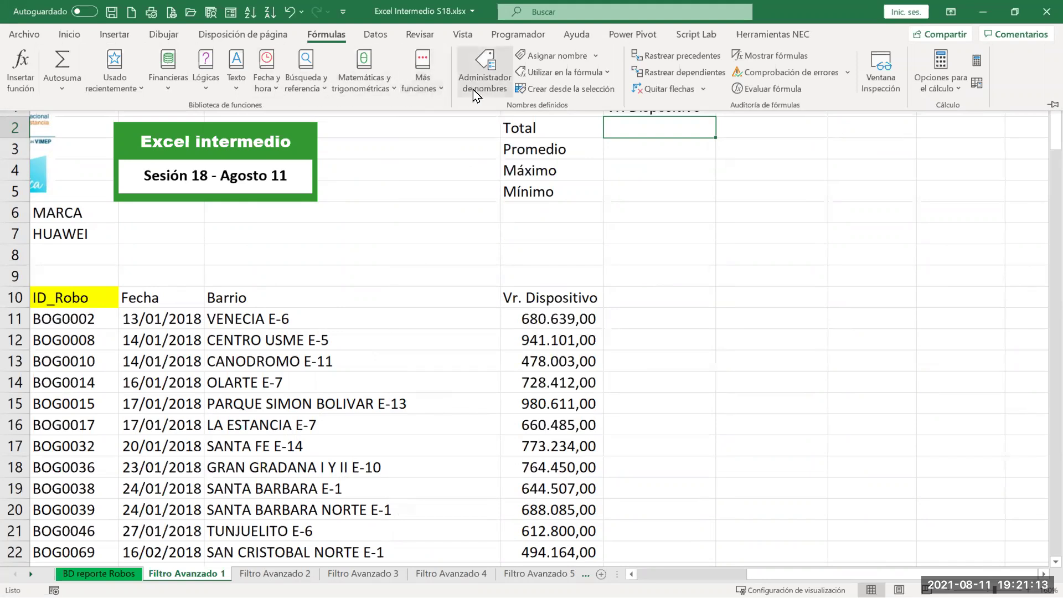
Keep the ribbon expanded and insert the BDSUMA function from the Base de datos category into H2
{"action": "double_click", "coordinate": [78, 38]}
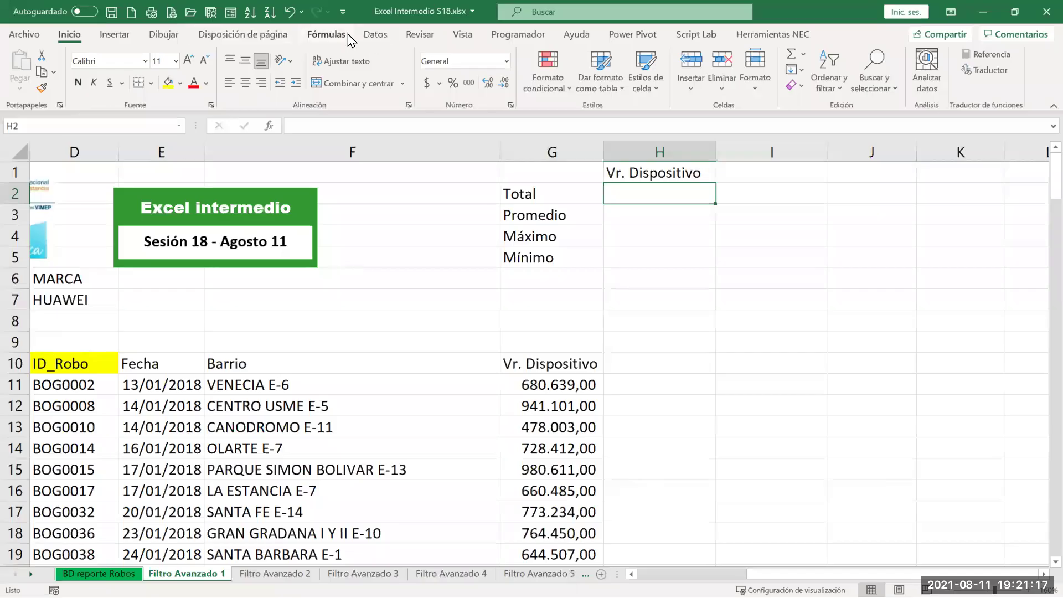
{"action": "left_click", "coordinate": [341, 35]}
{"action": "left_click", "coordinate": [20, 65]}
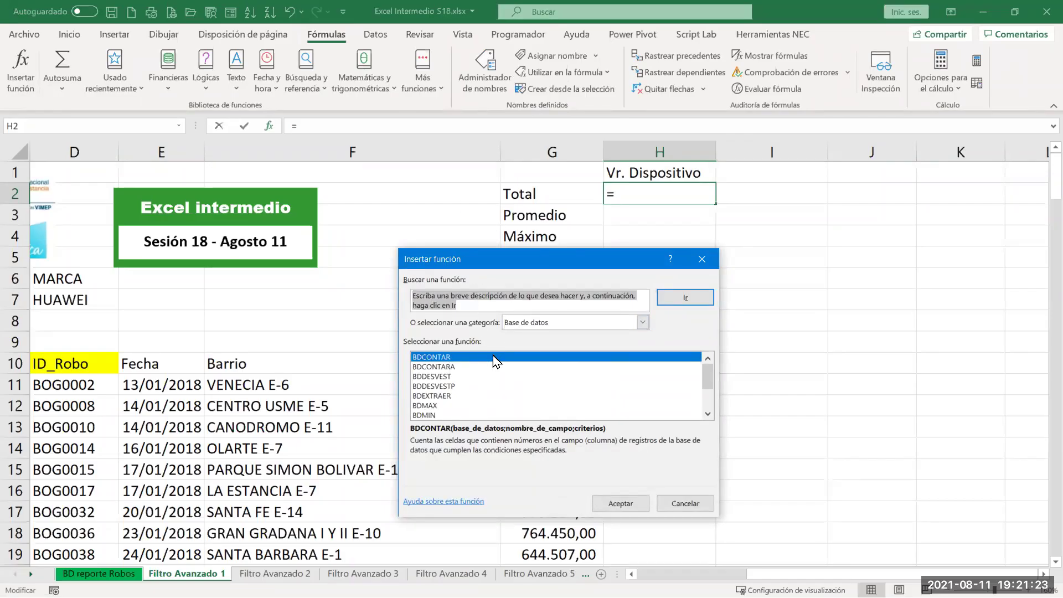
{"action": "left_click_drag", "start_coordinate": [706, 380], "coordinate": [706, 391]}
{"action": "left_click", "coordinate": [431, 405]}
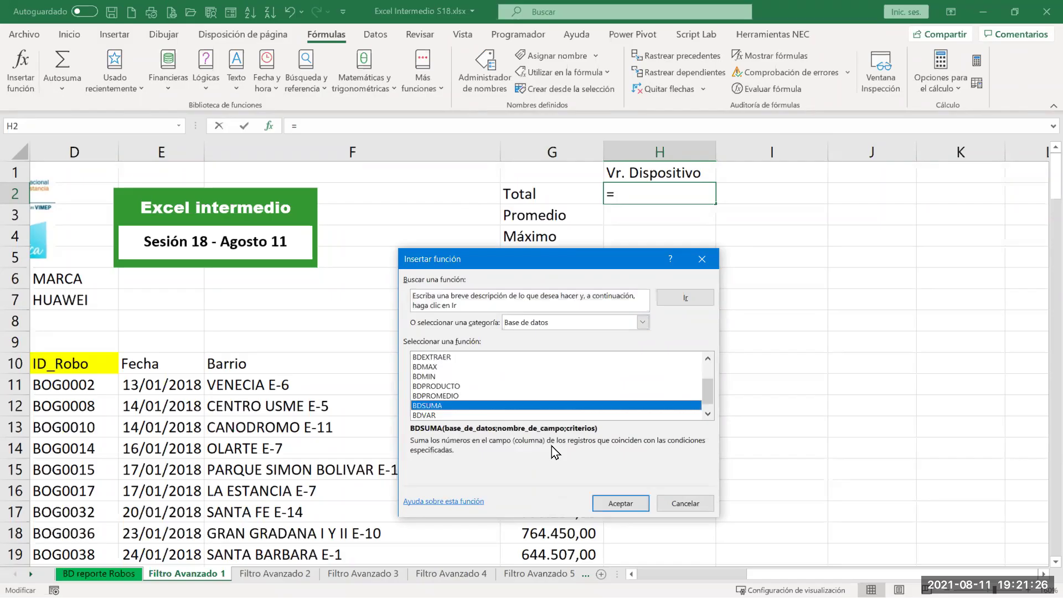
{"action": "left_click", "coordinate": [617, 503]}
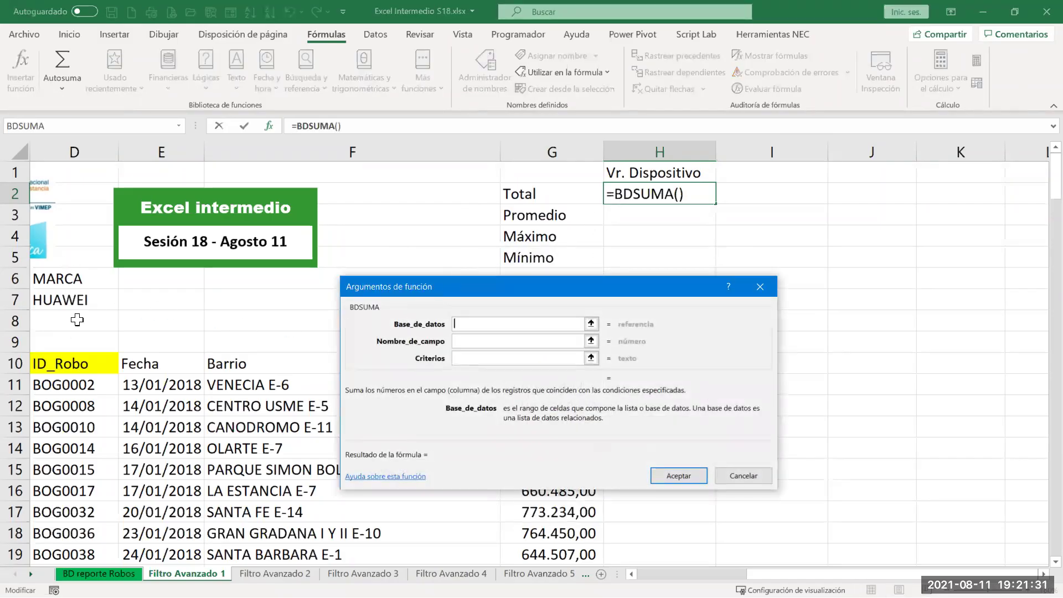
Set BDSUMA's Base_de_datos argument to the whole table A7:V704 on the BD reporte Robos sheet
{"action": "left_click_drag", "start_coordinate": [830, 574], "coordinate": [764, 574]}
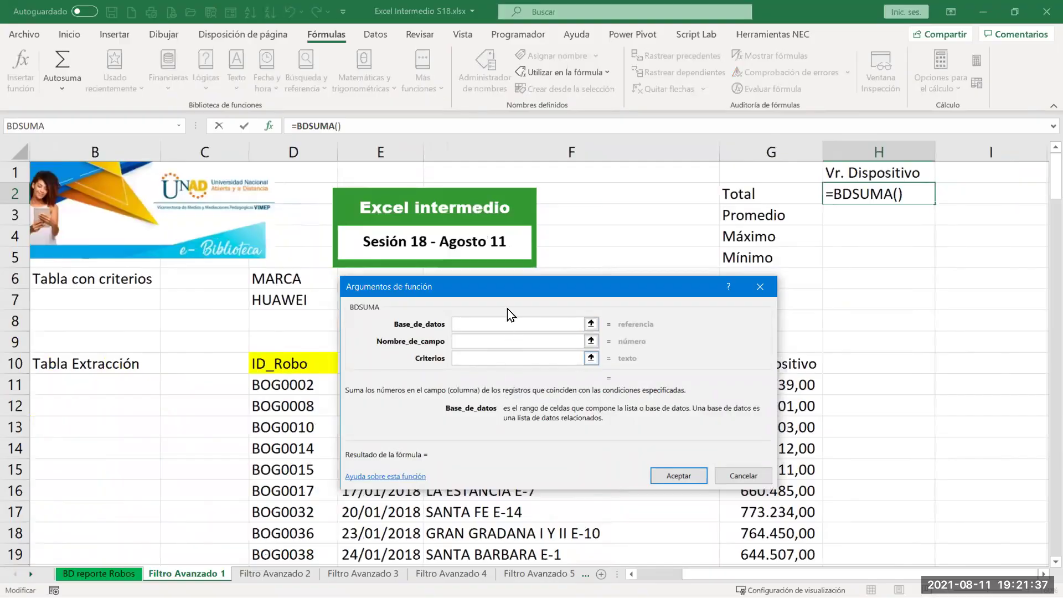
{"action": "left_click_drag", "start_coordinate": [527, 296], "coordinate": [622, 311]}
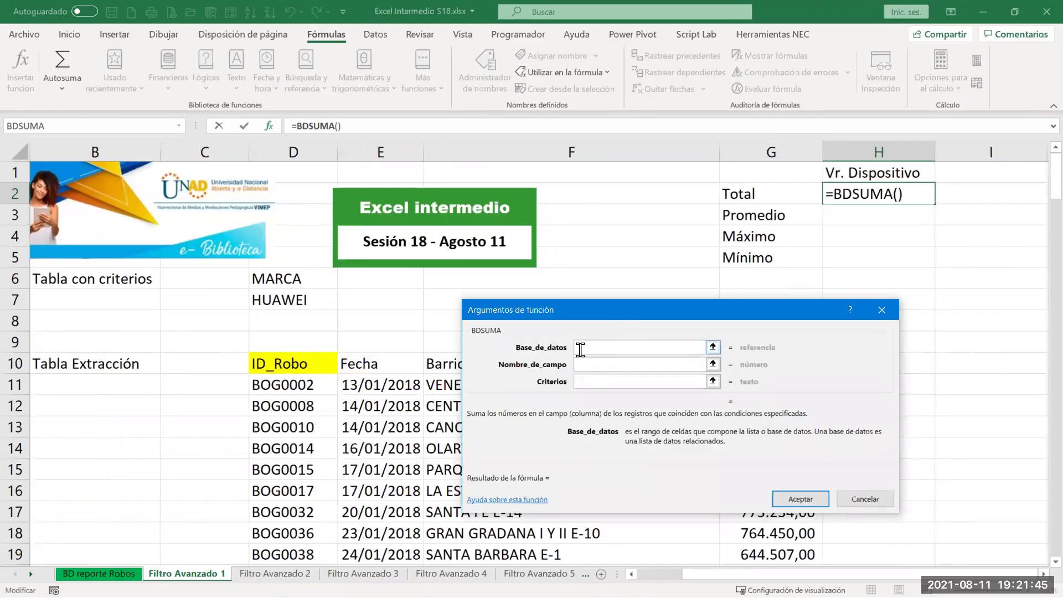
{"action": "left_click", "coordinate": [83, 568]}
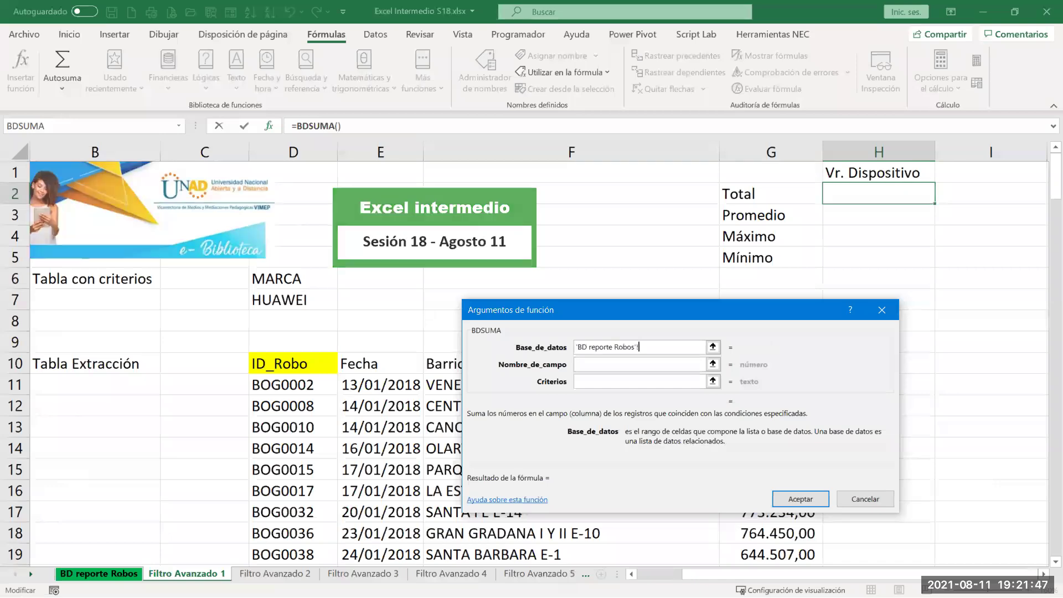
{"action": "left_click", "coordinate": [93, 325]}
{"action": "key", "text": "ctrl+shift+Right"}
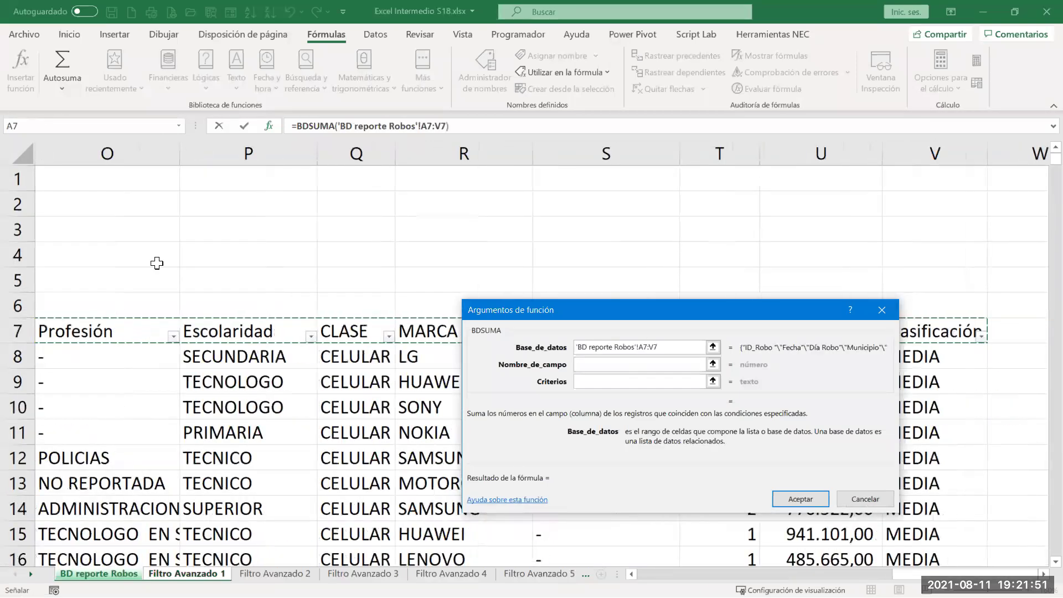
{"action": "key", "text": "ctrl+shift+Down"}
Set BDSUMA's Nombre_de_campo argument to H1 and its Criterios argument to the MARCA/HUAWEI criteria range
{"action": "left_click", "coordinate": [600, 366]}
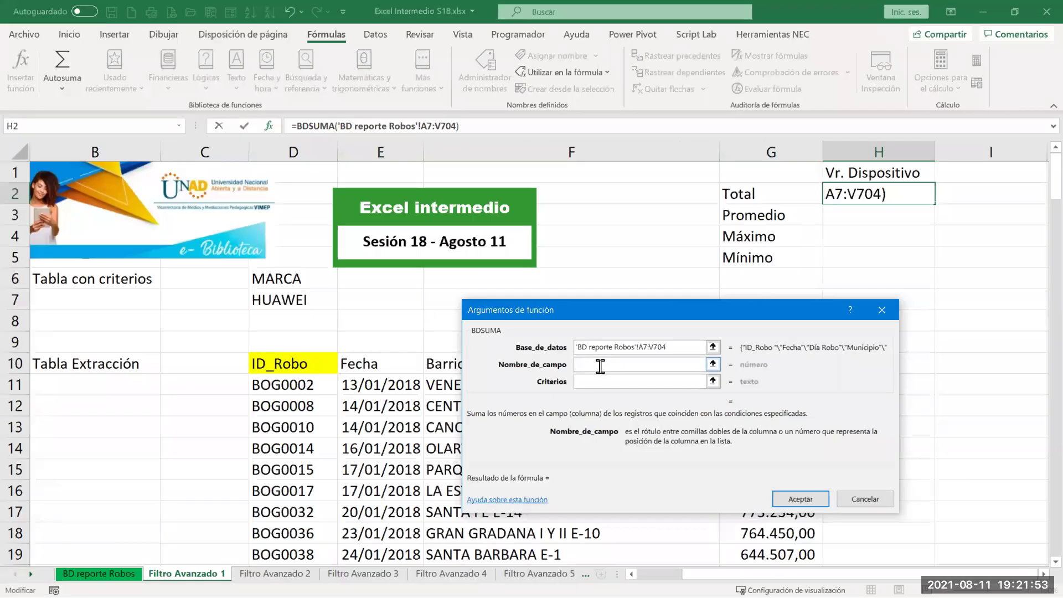
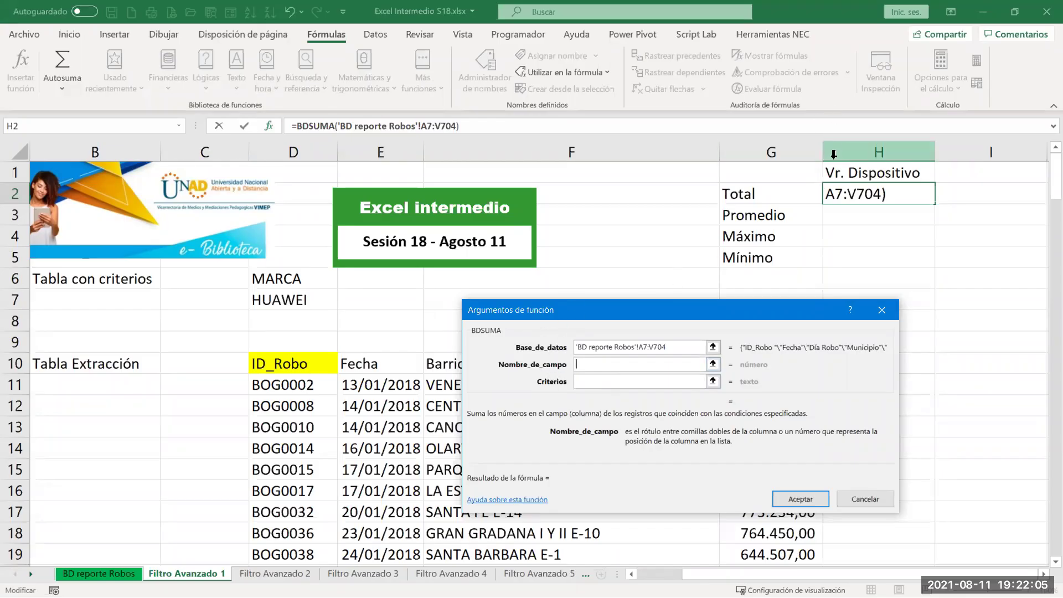
{"action": "left_click", "coordinate": [852, 170]}
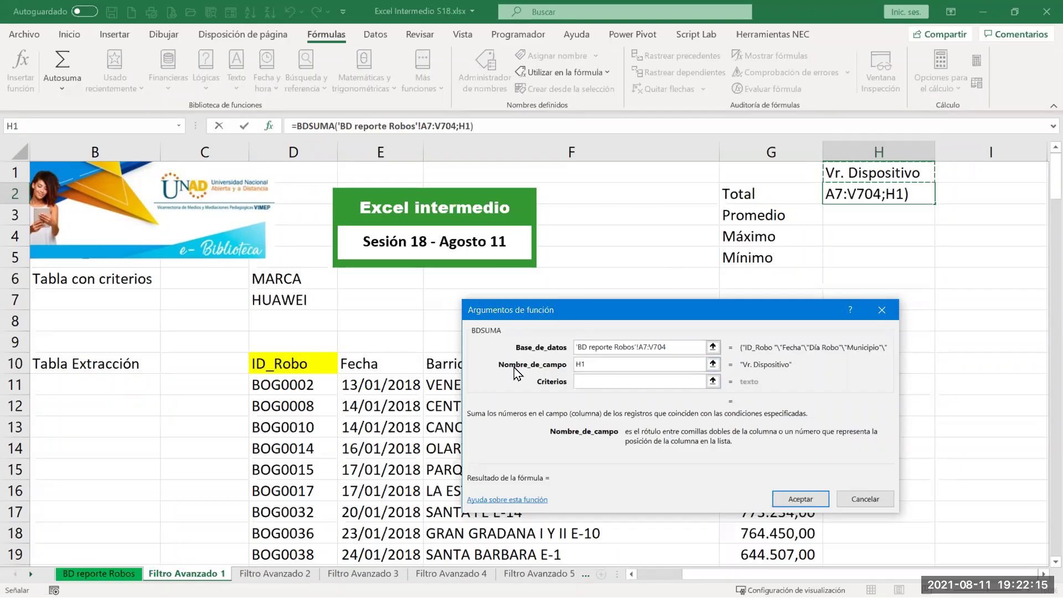
{"action": "left_click", "coordinate": [589, 380]}
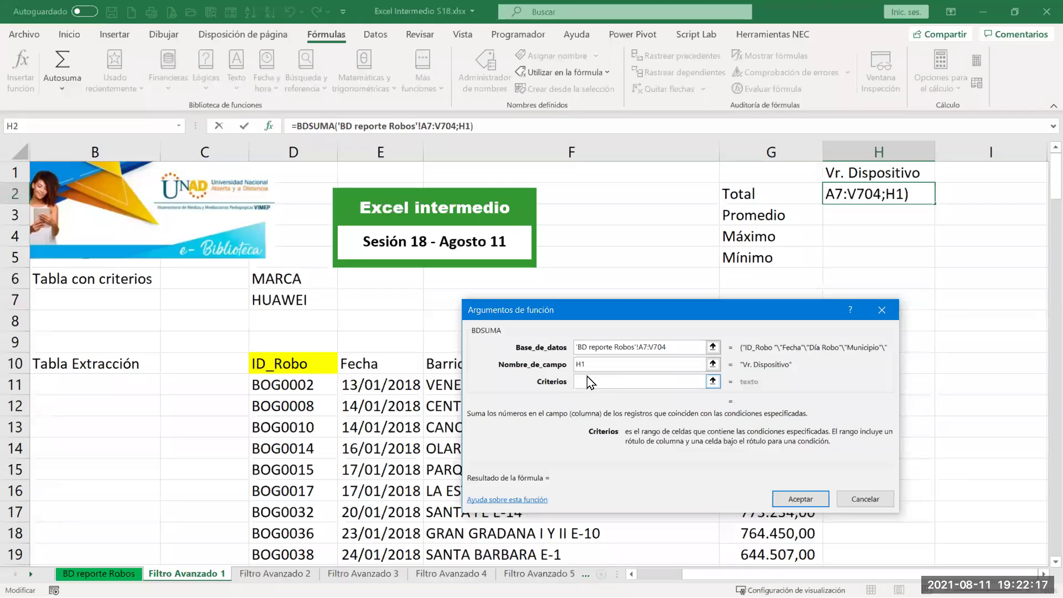
{"action": "left_click_drag", "start_coordinate": [311, 274], "coordinate": [309, 301]}
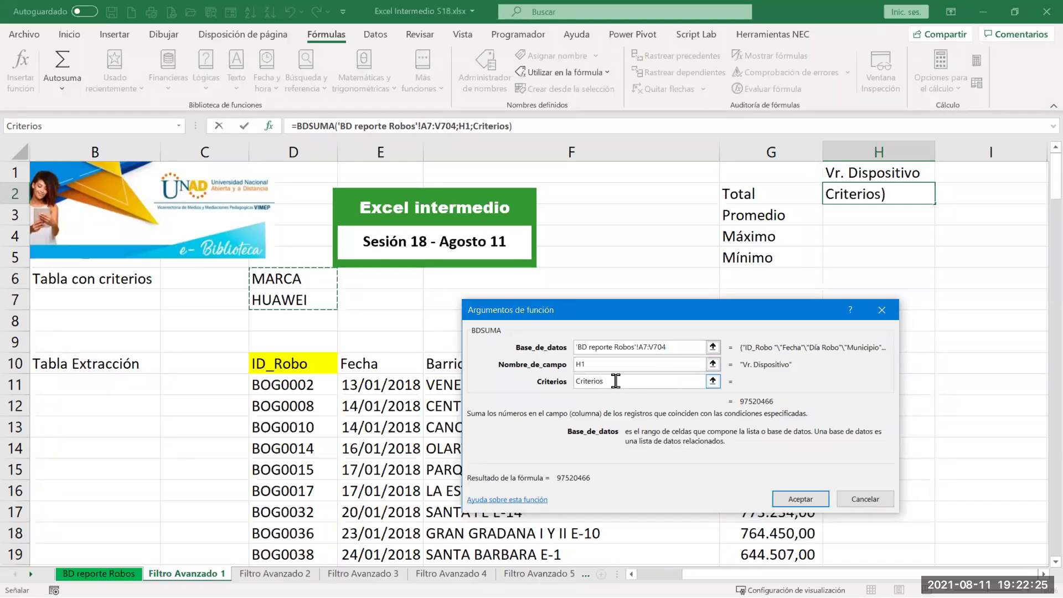
Replace the named range in the Criterios argument with the reference d6:d7 and accept the BDSUMA formula
{"action": "left_click_drag", "start_coordinate": [615, 381], "coordinate": [518, 384]}
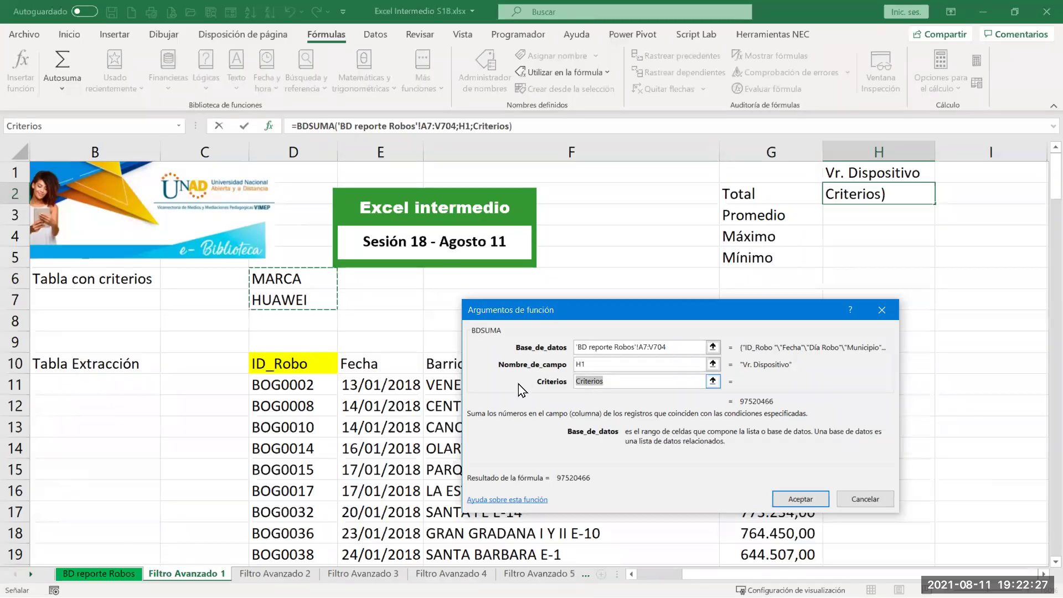
{"action": "type", "text": "a"}
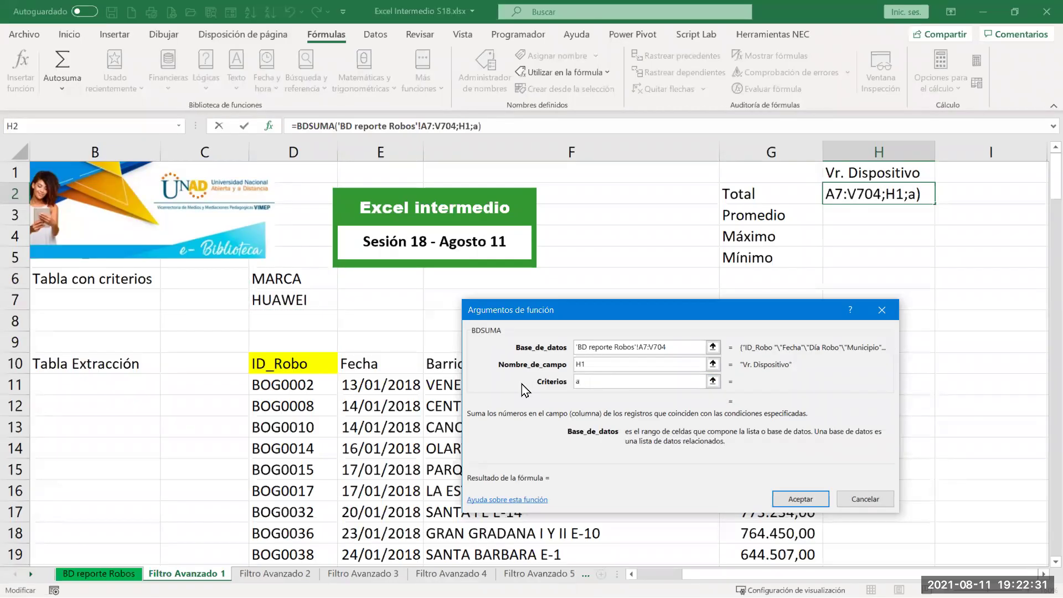
{"action": "key", "text": "BackSpace"}
{"action": "type", "text": "d6:d7"}
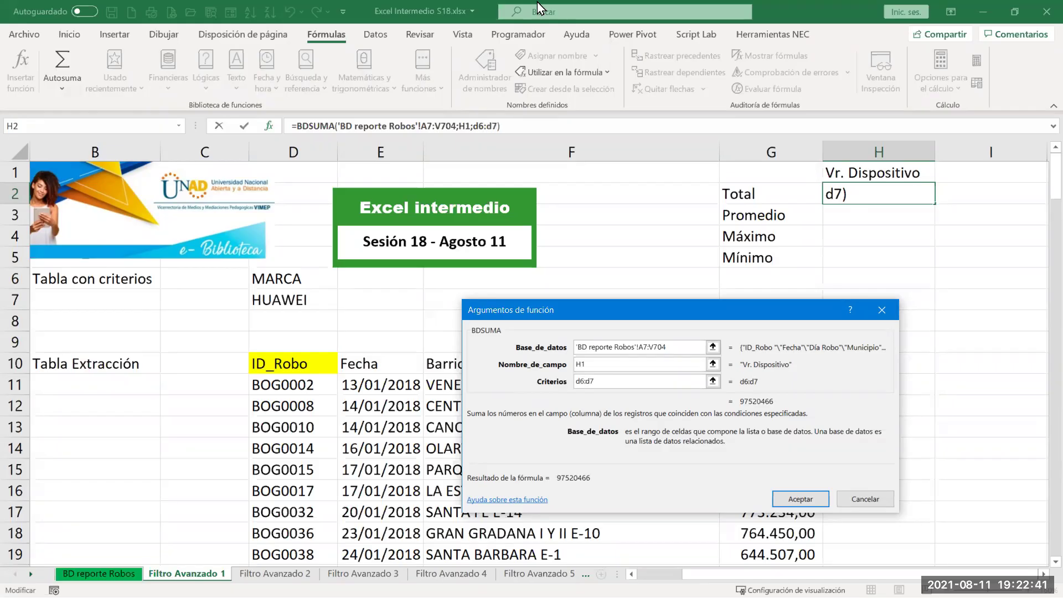
{"action": "left_click", "coordinate": [800, 498]}
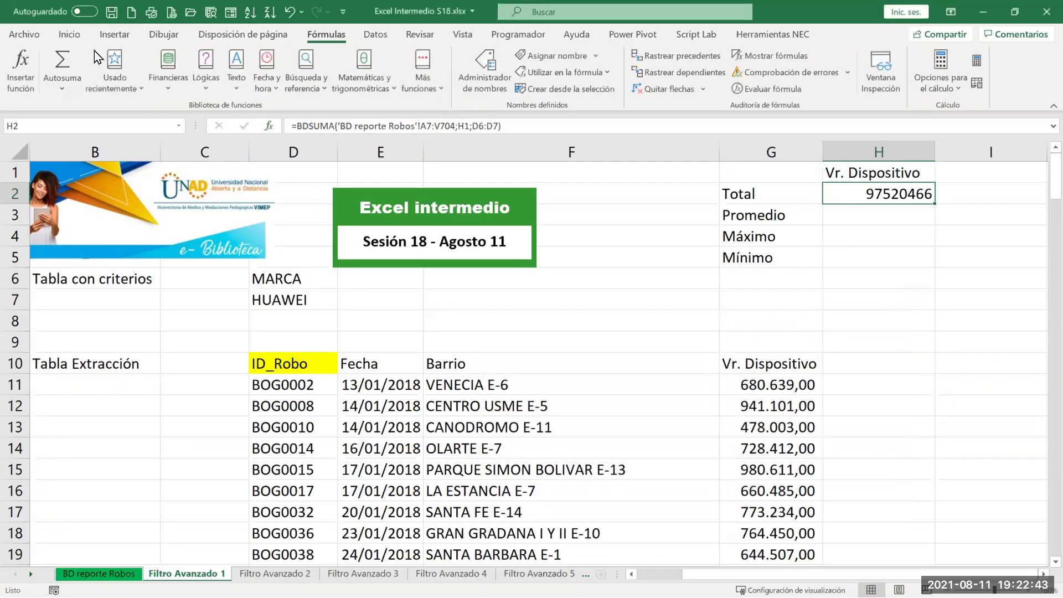
Format the total in H2 as Contabilidad with thousands separators and two decimals, and select the criteria range D6:D7
{"action": "left_click", "coordinate": [69, 35]}
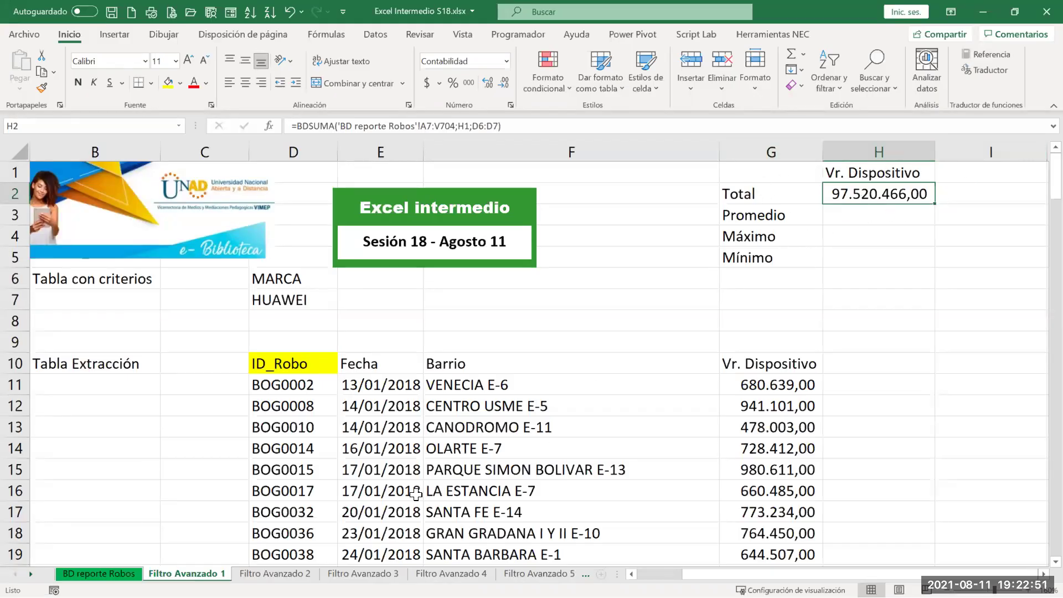
{"action": "left_click", "coordinate": [285, 282]}
{"action": "left_click_drag", "start_coordinate": [285, 292], "coordinate": [285, 292]}
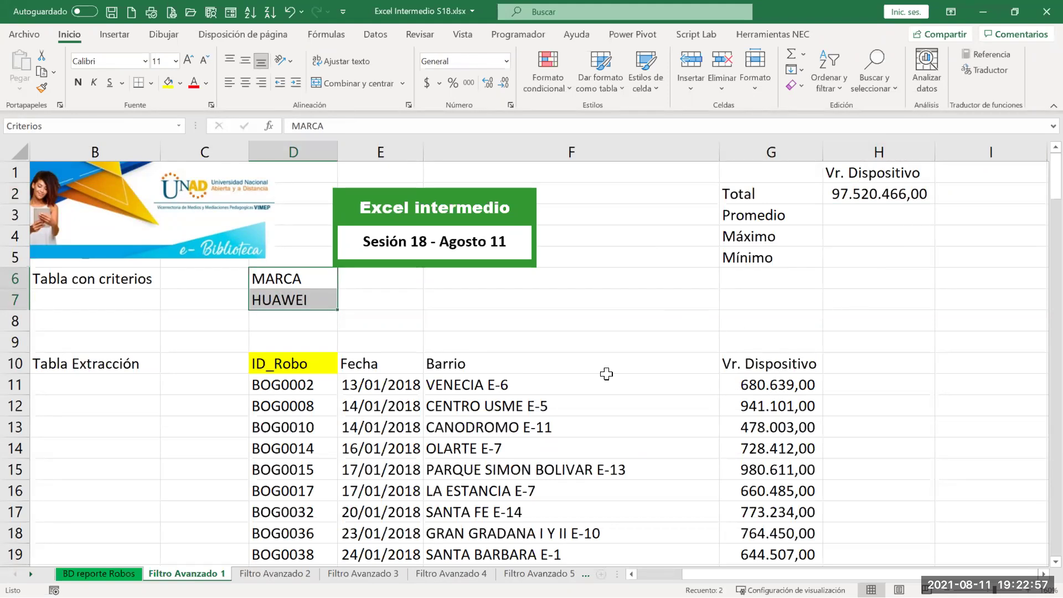
Enter =SUMA(G11:G163) in I2 to check the total against the extracted Vr. Dispositivo values
{"action": "left_click", "coordinate": [951, 197]}
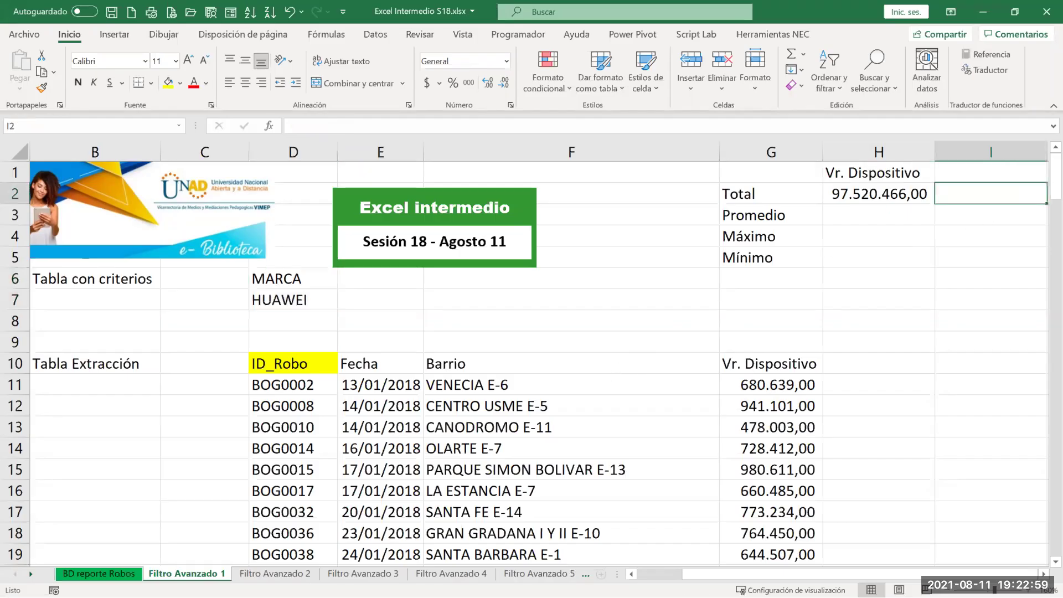
{"action": "type", "text": "=sum"}
{"action": "key", "text": "Tab"}
{"action": "key", "text": "Left"}
{"action": "key", "text": "Left"}
{"action": "key", "text": "Down"}
{"action": "key", "text": "Down"}
{"action": "key", "text": "Down"}
{"action": "key", "text": "Down"}
{"action": "key", "text": "Down"}
{"action": "key", "text": "Down"}
{"action": "key", "text": "Down"}
{"action": "key", "text": "Down"}
{"action": "key", "text": "Down"}
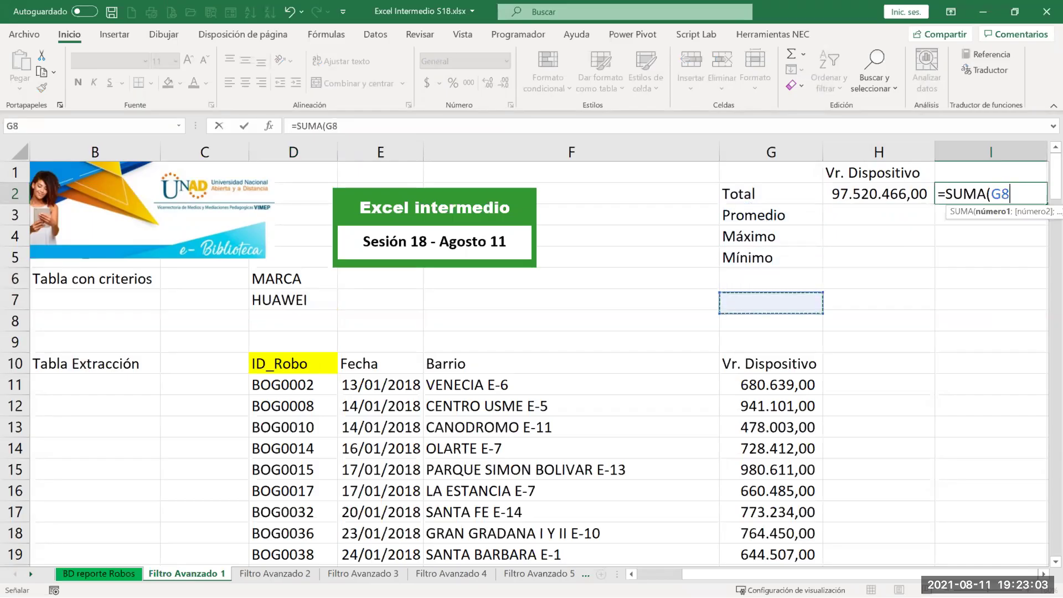
{"action": "key", "text": "ctrl+shift+Down"}
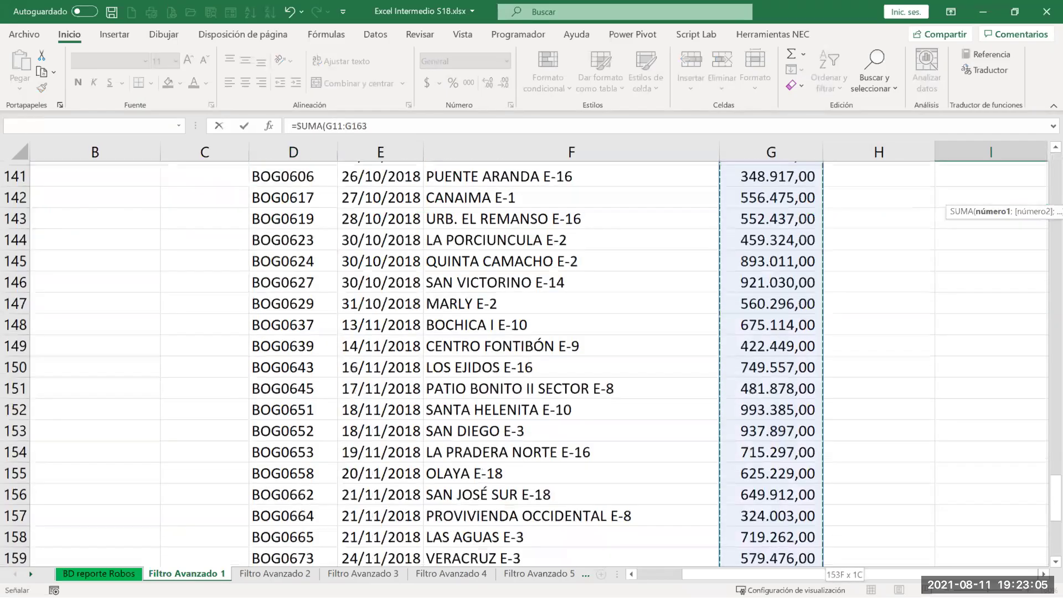
{"action": "key", "text": "Return"}
{"action": "key", "text": "Up"}
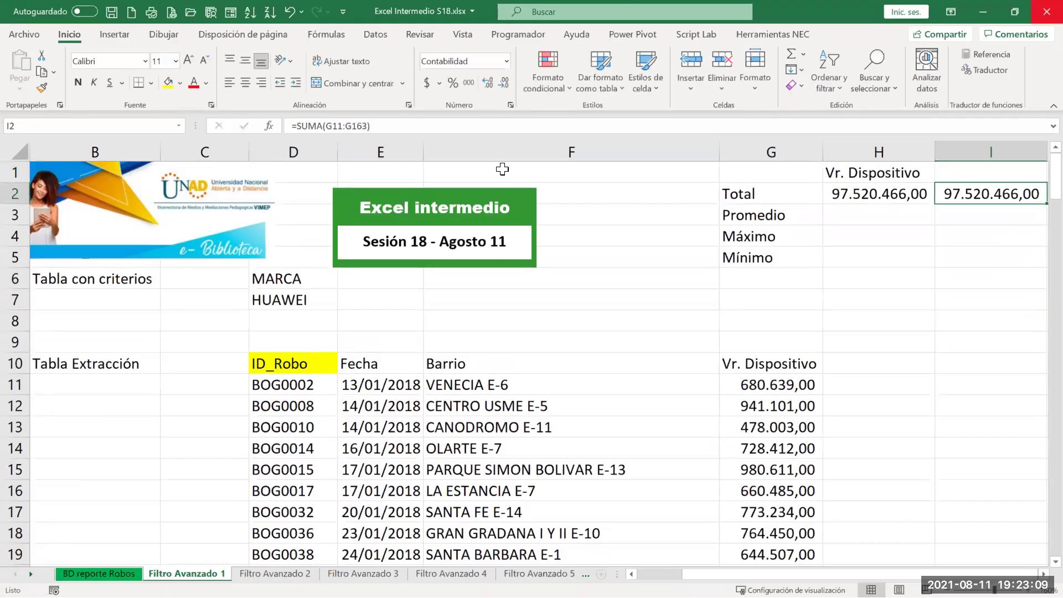
Narrow column F to about the width of its Barrio entries and select D10:G18 in the extraction table
{"action": "left_click_drag", "start_coordinate": [719, 152], "coordinate": [626, 145]}
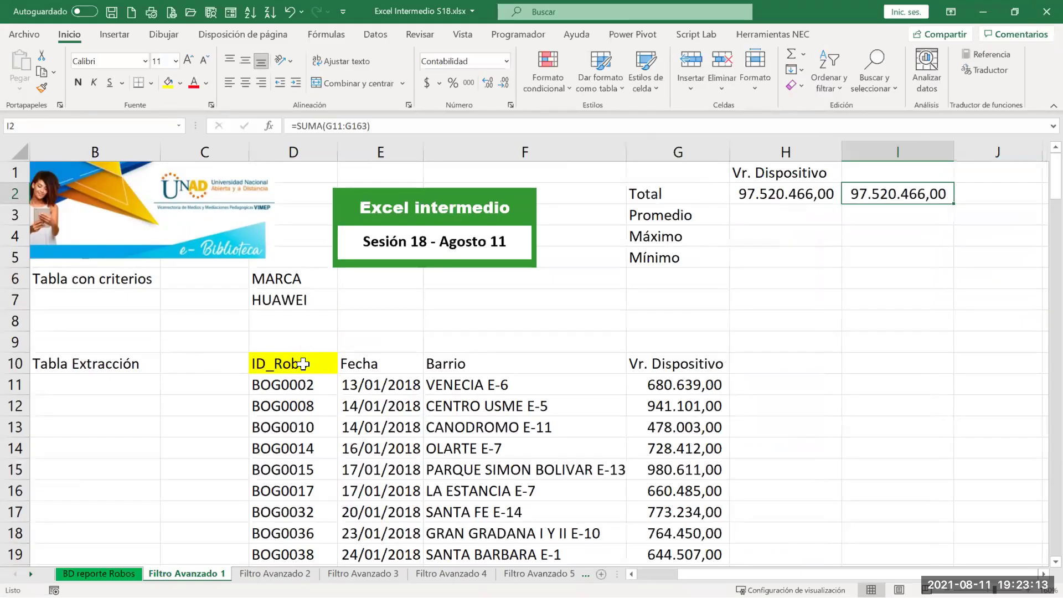
{"action": "left_click_drag", "start_coordinate": [296, 363], "coordinate": [314, 447]}
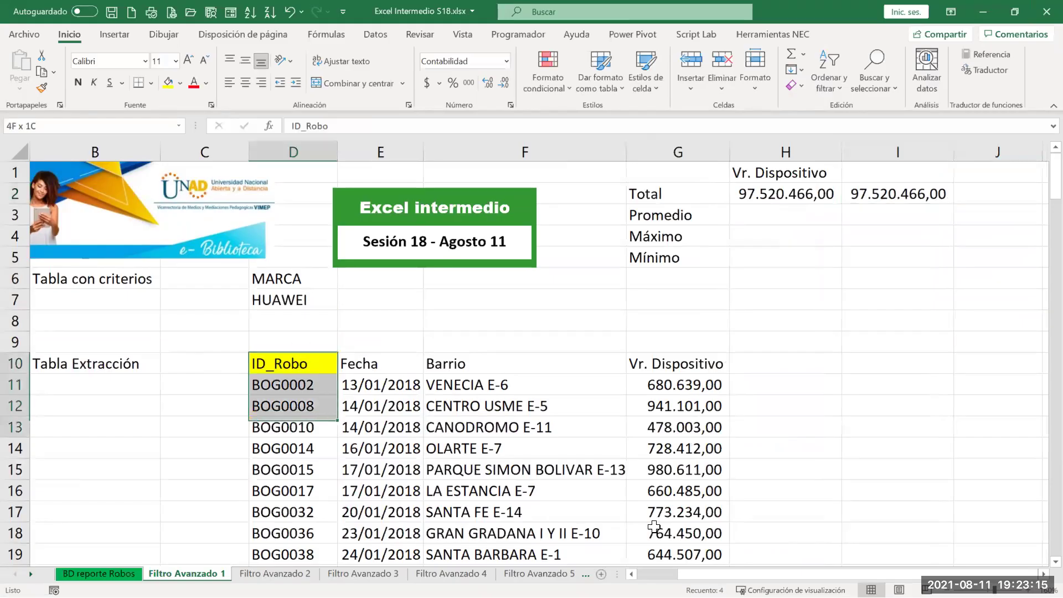
{"action": "left_click_drag", "start_coordinate": [654, 526], "coordinate": [653, 528]}
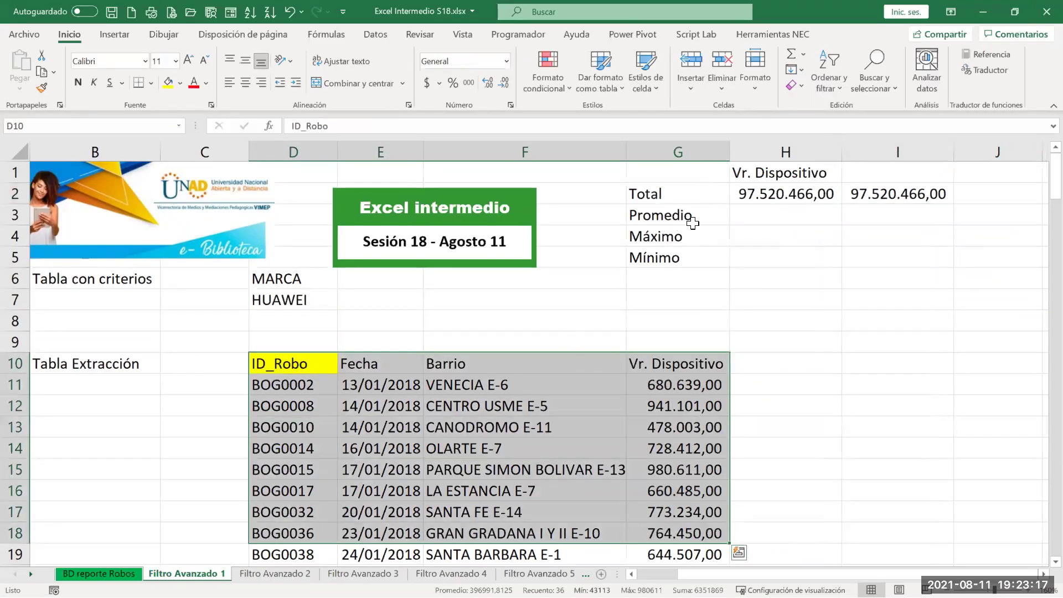
Check the BDSUMA formula in H2 and its criteria range D6:D7, and start a BDPROMEDIO formula in H3 with its function arguments open
{"action": "left_click", "coordinate": [773, 196]}
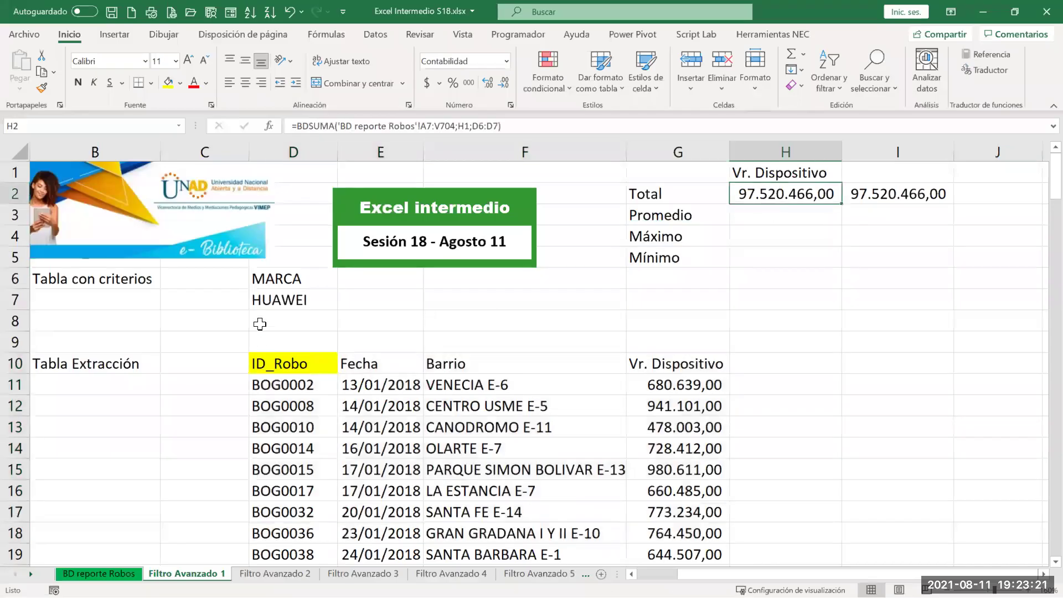
{"action": "left_click_drag", "start_coordinate": [283, 272], "coordinate": [285, 302]}
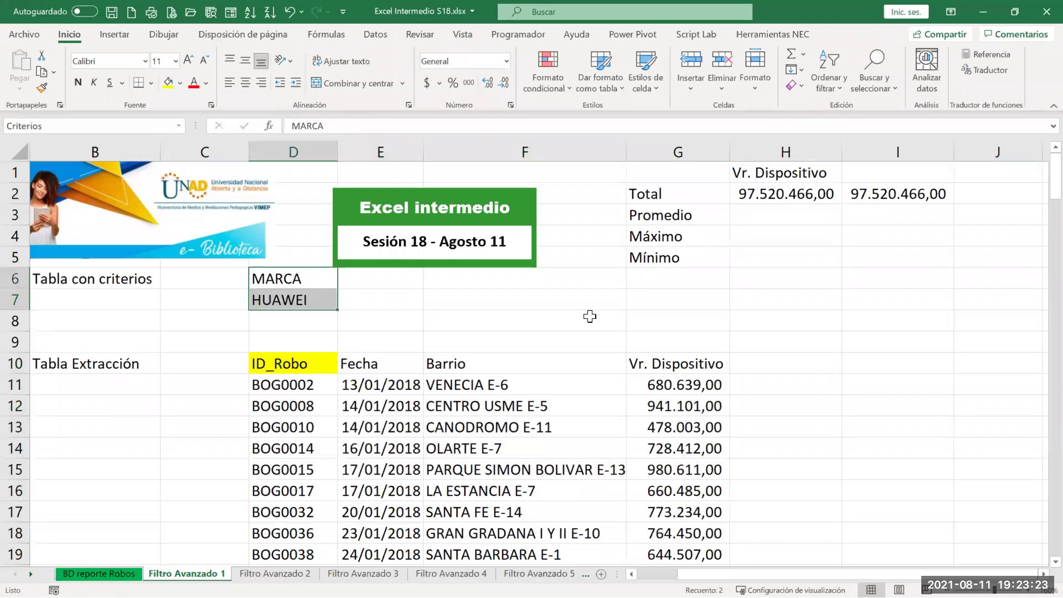
{"action": "left_click", "coordinate": [734, 215]}
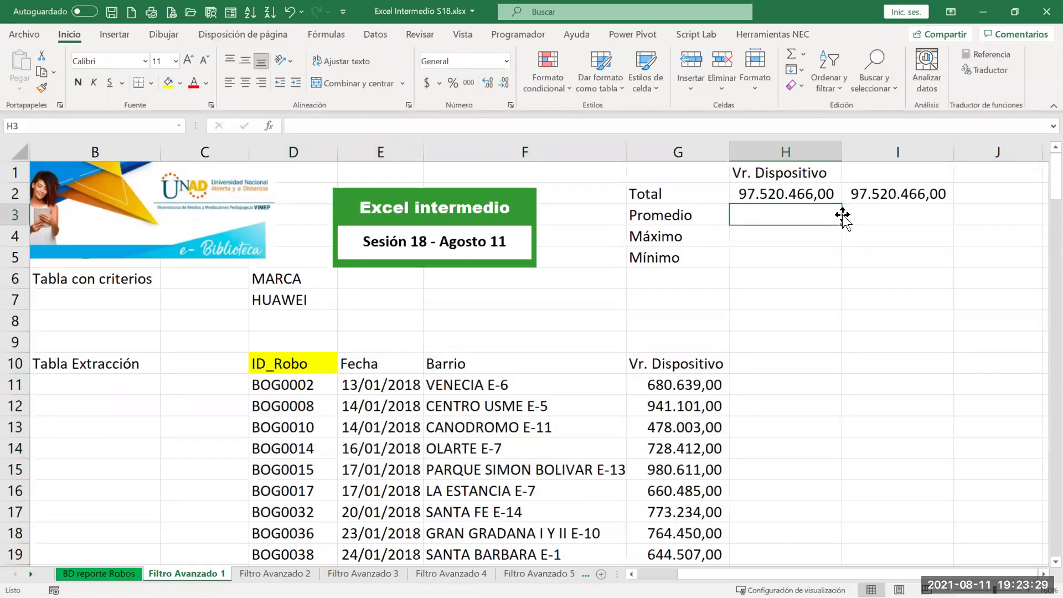
{"action": "type", "text": "=bdp"}
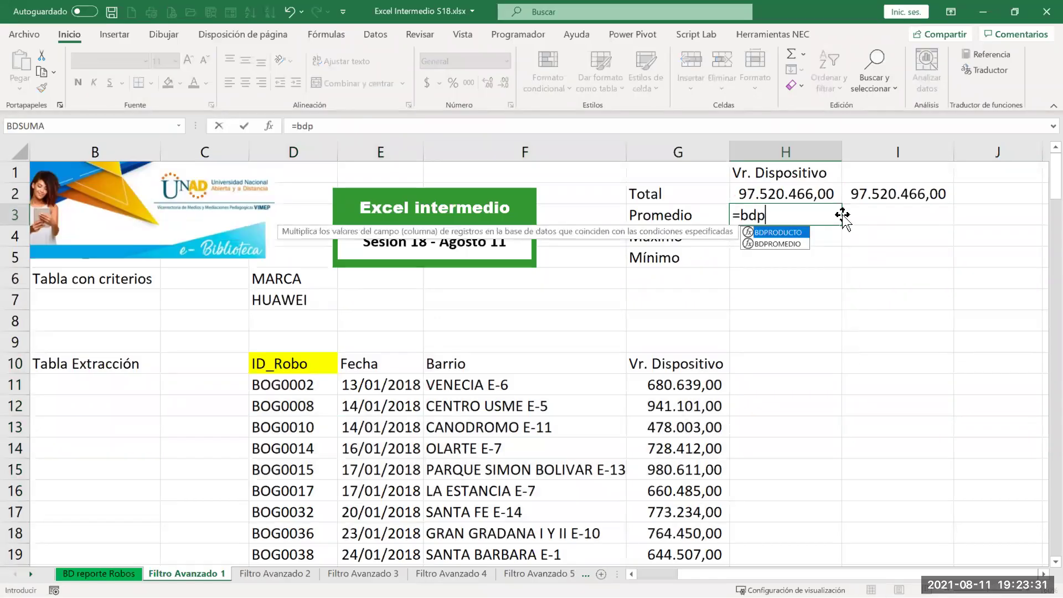
{"action": "type", "text": "ro"}
{"action": "key", "text": "Down"}
{"action": "key", "text": "Tab"}
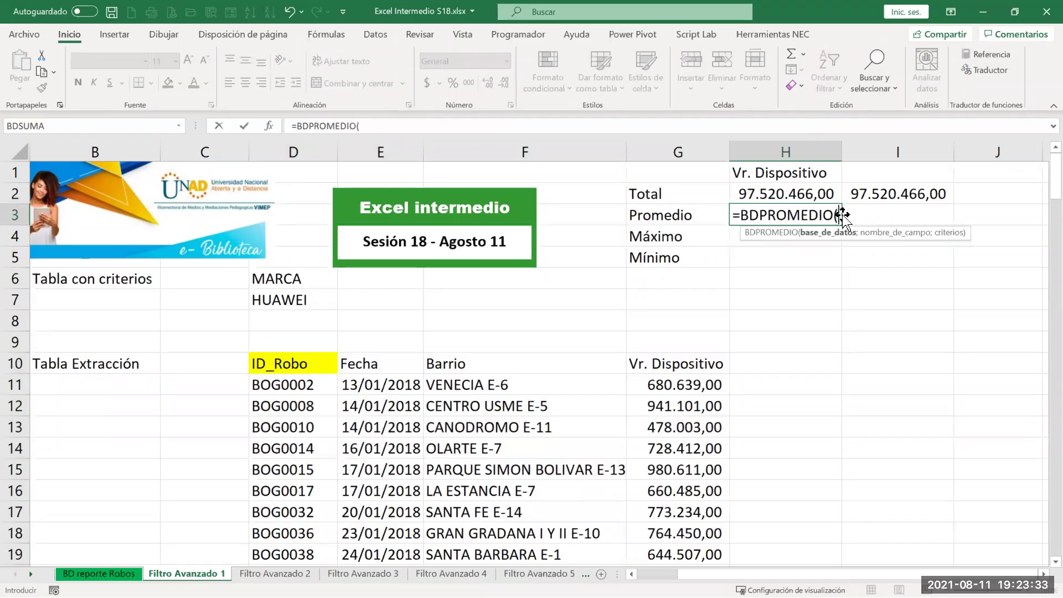
{"action": "left_click", "coordinate": [270, 127]}
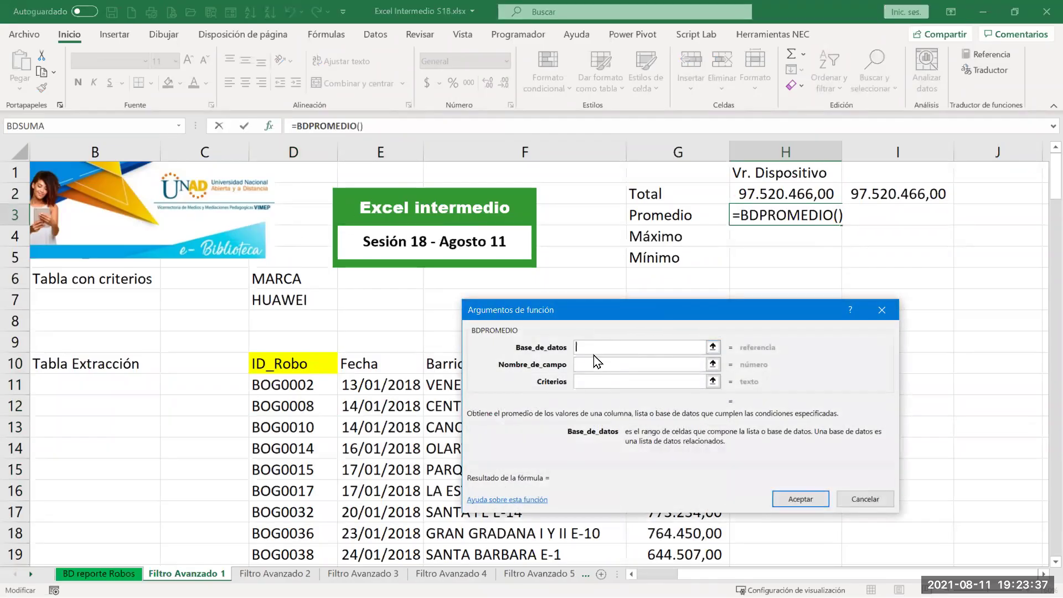
Select the range A7:V704 on the BD reporte Robos sheet for the Base_de_datos argument
{"action": "left_click", "coordinate": [98, 574]}
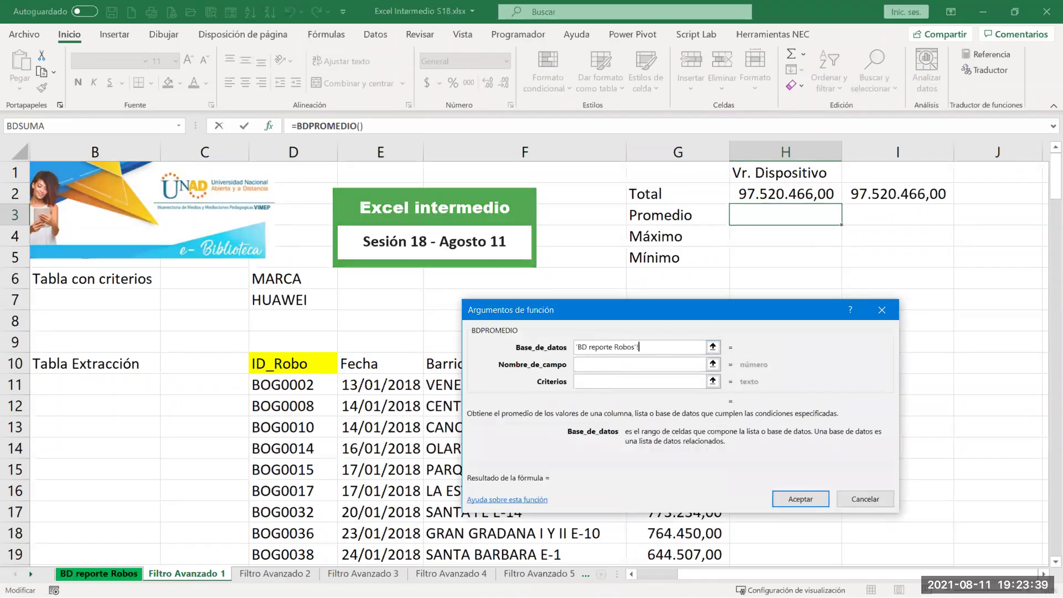
{"action": "left_click", "coordinate": [96, 192]}
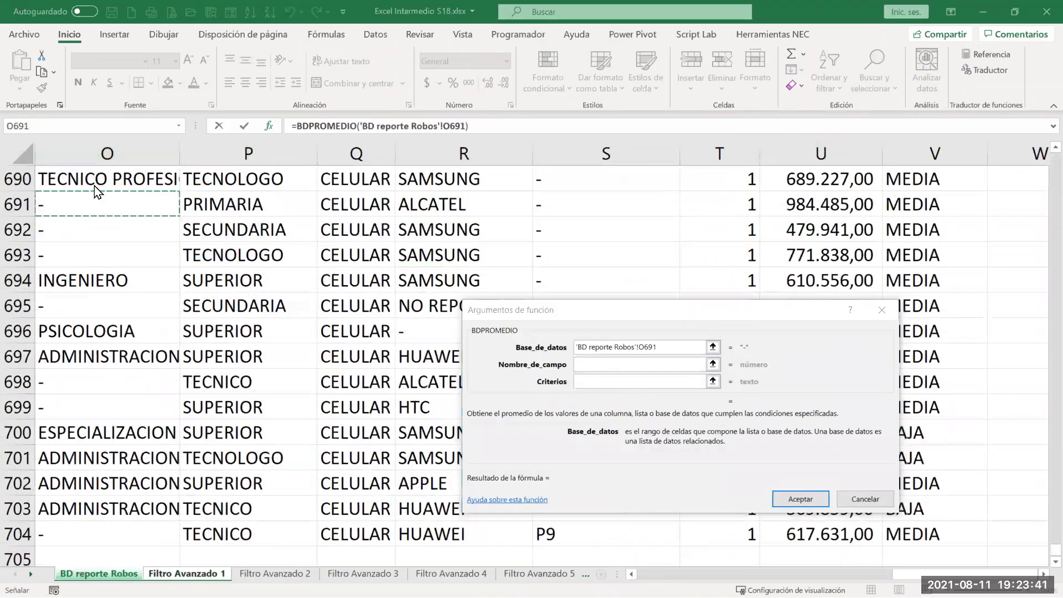
{"action": "type", "text": "+"}
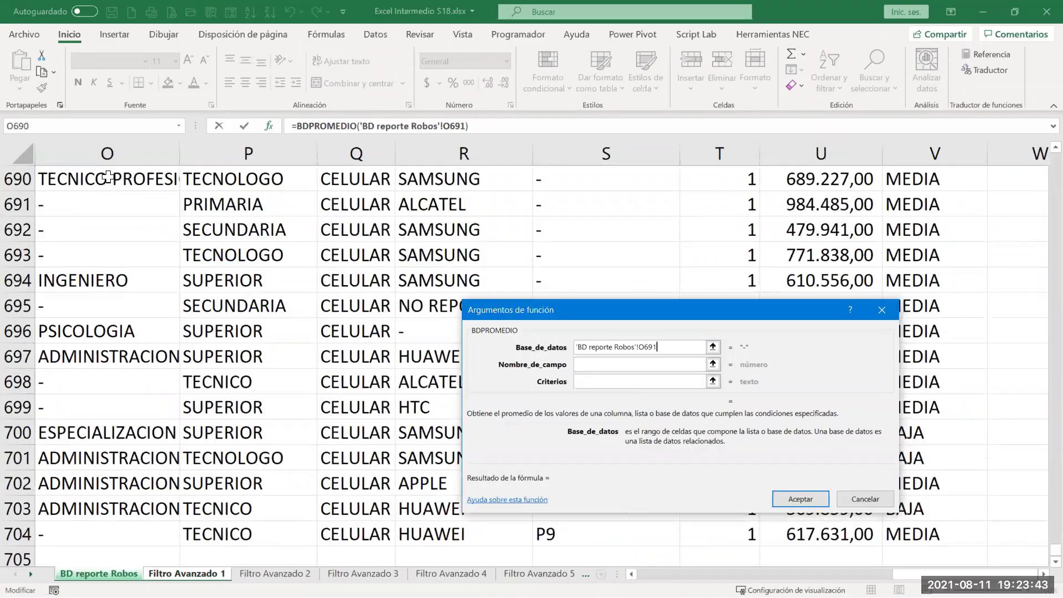
{"action": "left_click", "coordinate": [107, 176]}
{"action": "left_click", "coordinate": [66, 331]}
{"action": "key", "text": "ctrl+shift+Right"}
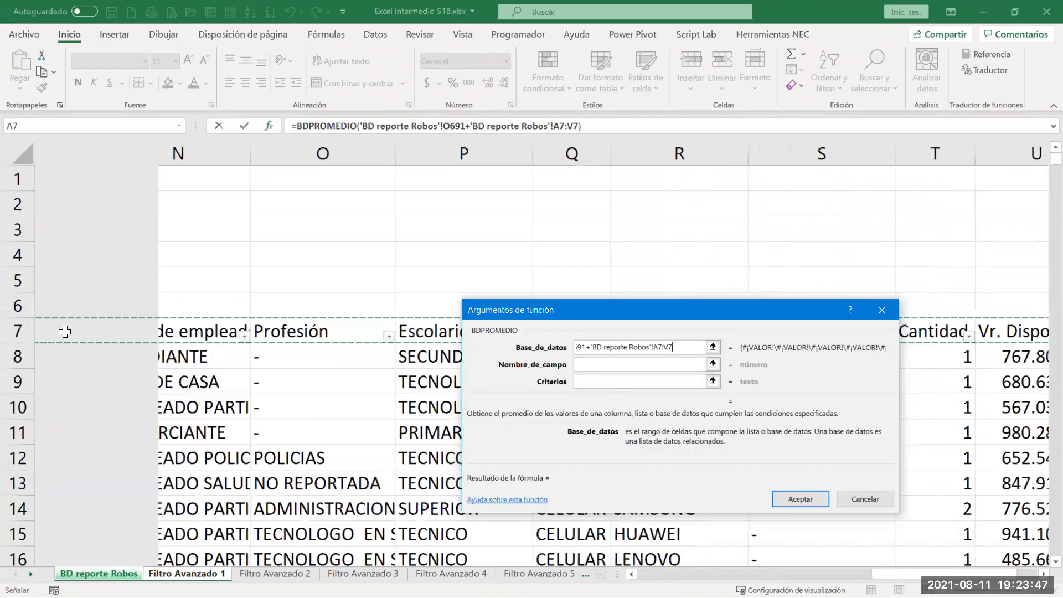
{"action": "key", "text": "ctrl+shift+Down"}
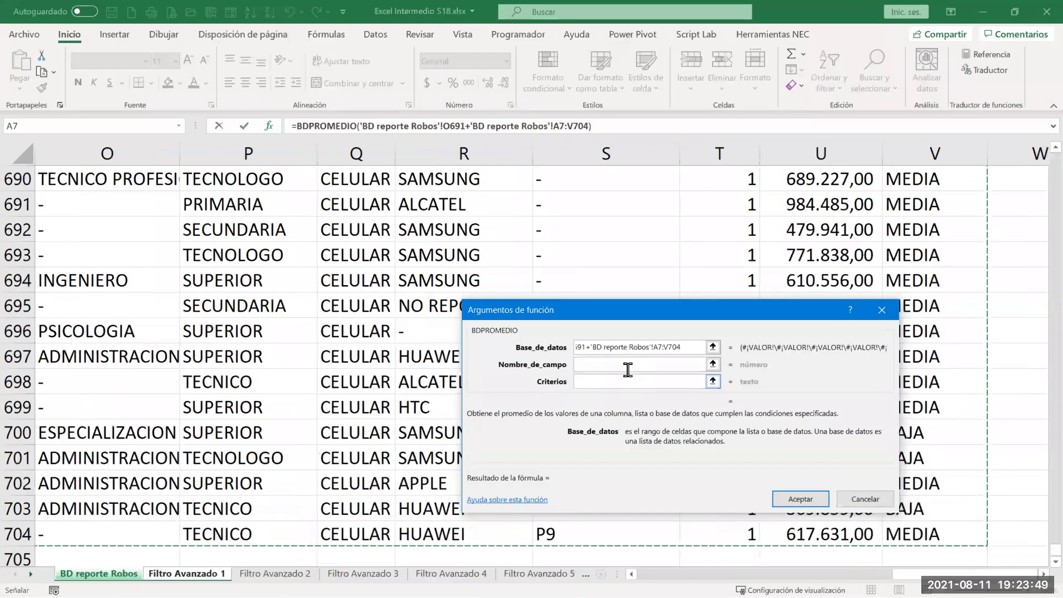
Replace the BDPROMEDIO database argument with the full theft table 'BD reporte Robos'!A7:V704
{"action": "left_click", "coordinate": [645, 344]}
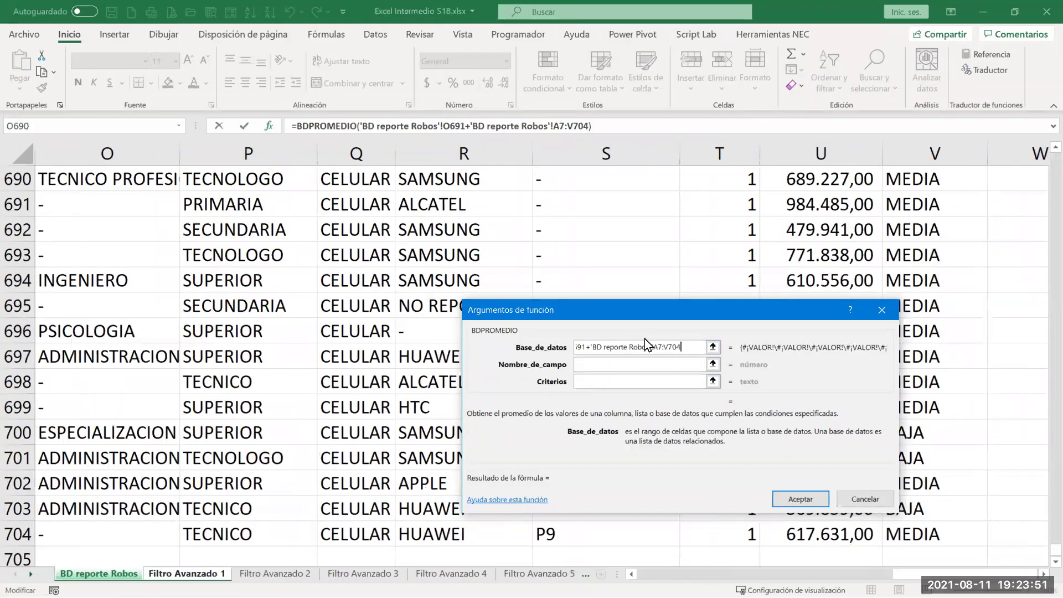
{"action": "key", "text": "shift+Home"}
{"action": "key", "text": "BackSpace"}
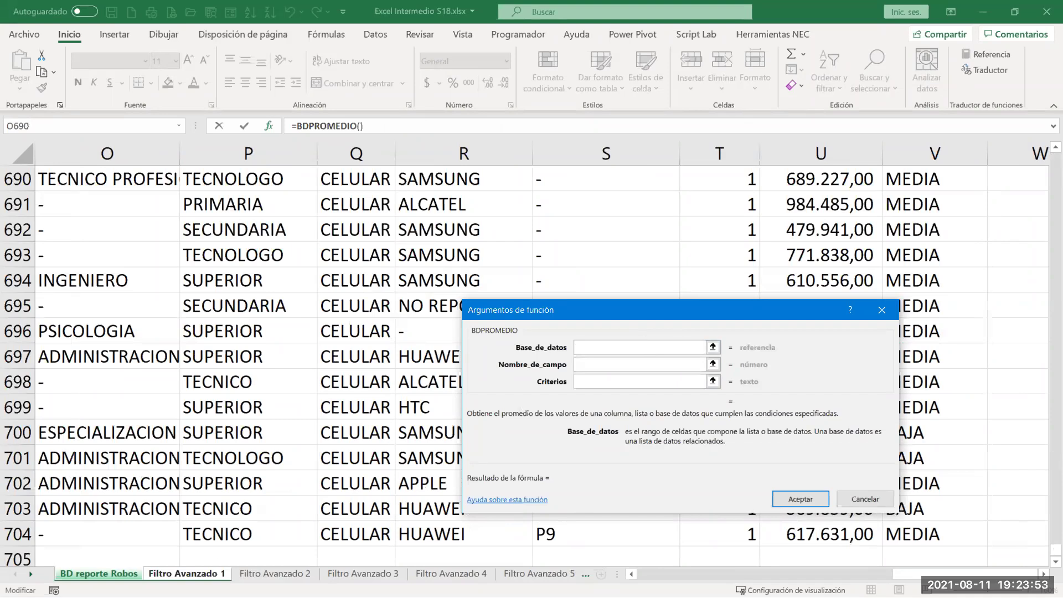
{"action": "left_click", "coordinate": [253, 463]}
{"action": "key", "text": "ctrl+Home"}
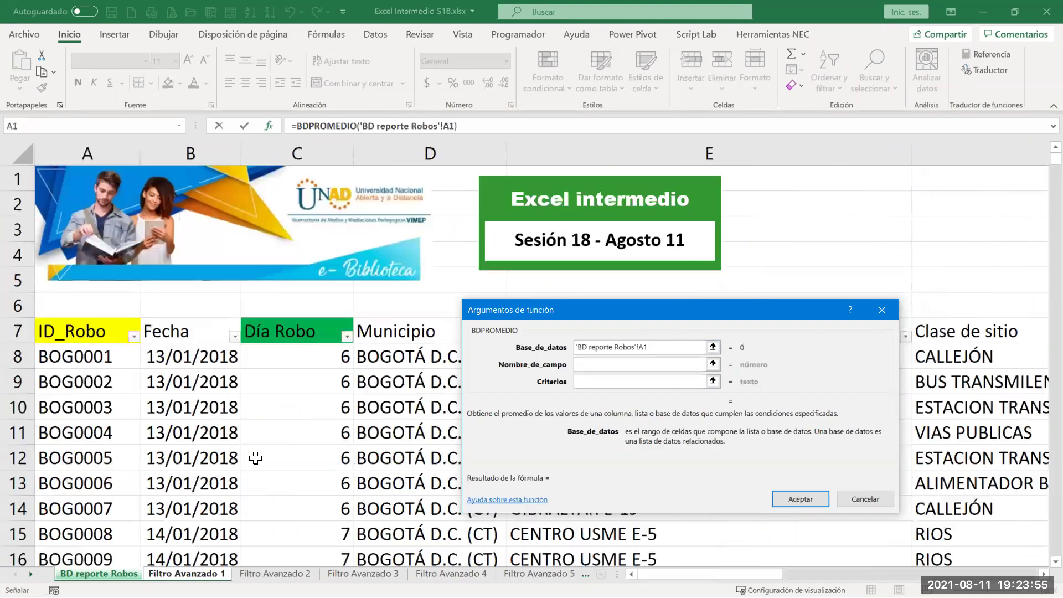
{"action": "left_click", "coordinate": [52, 332]}
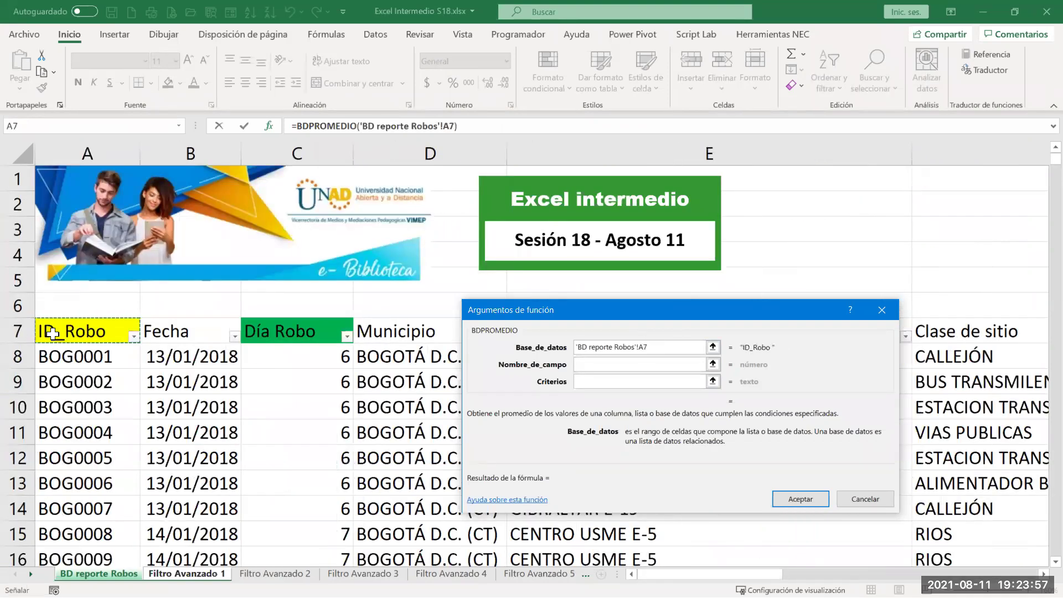
{"action": "key", "text": "ctrl+shift+Right"}
{"action": "key", "text": "ctrl+shift+Down"}
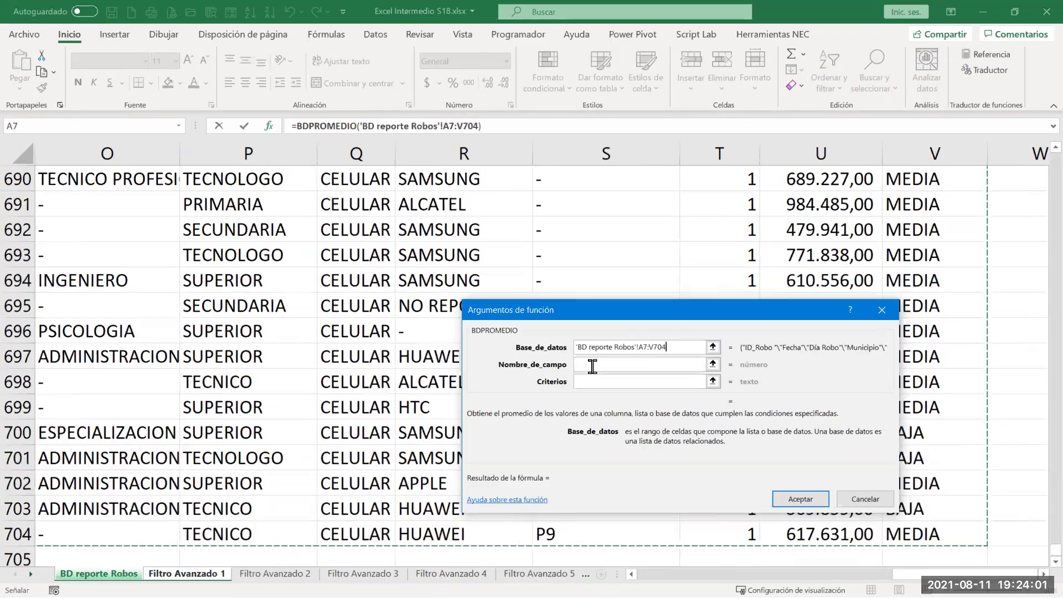
Complete the BDPROMEDIO formula in H3 with field name H1 and criteria range D6:D7
{"action": "left_click", "coordinate": [593, 366]}
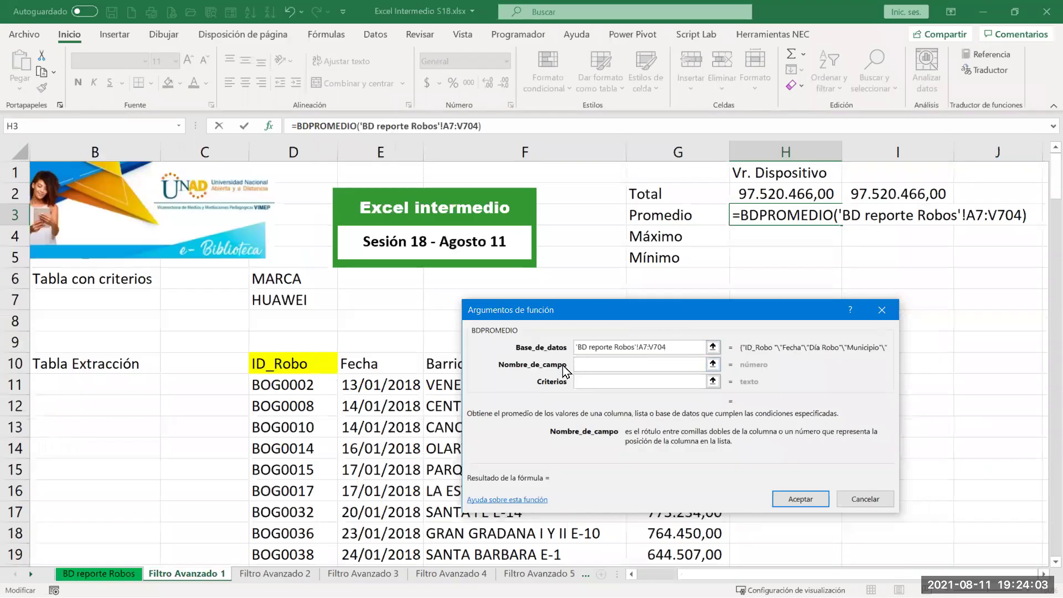
{"action": "left_click", "coordinate": [777, 170]}
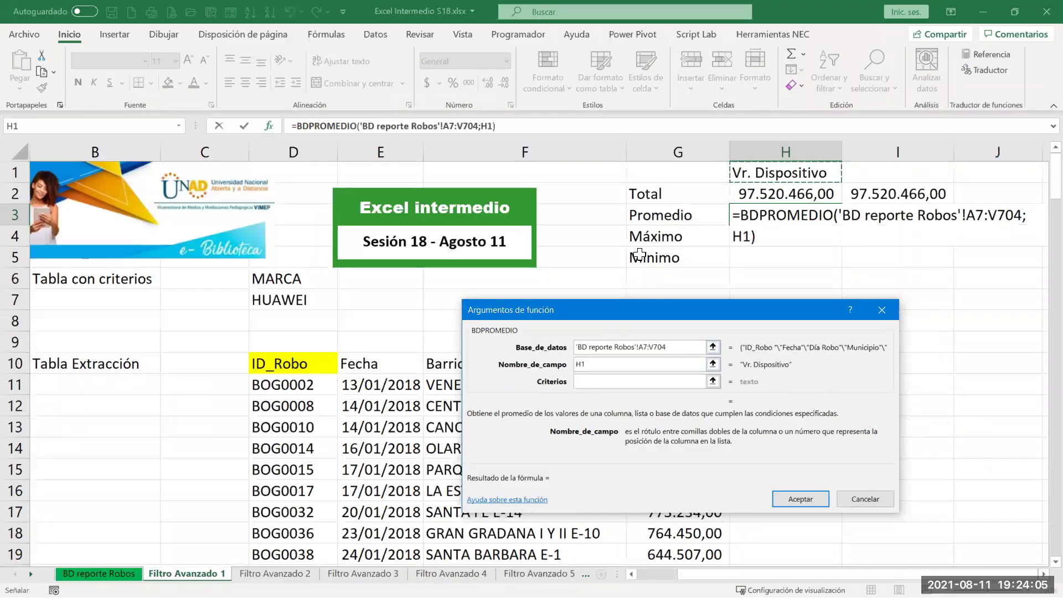
{"action": "left_click", "coordinate": [588, 381]}
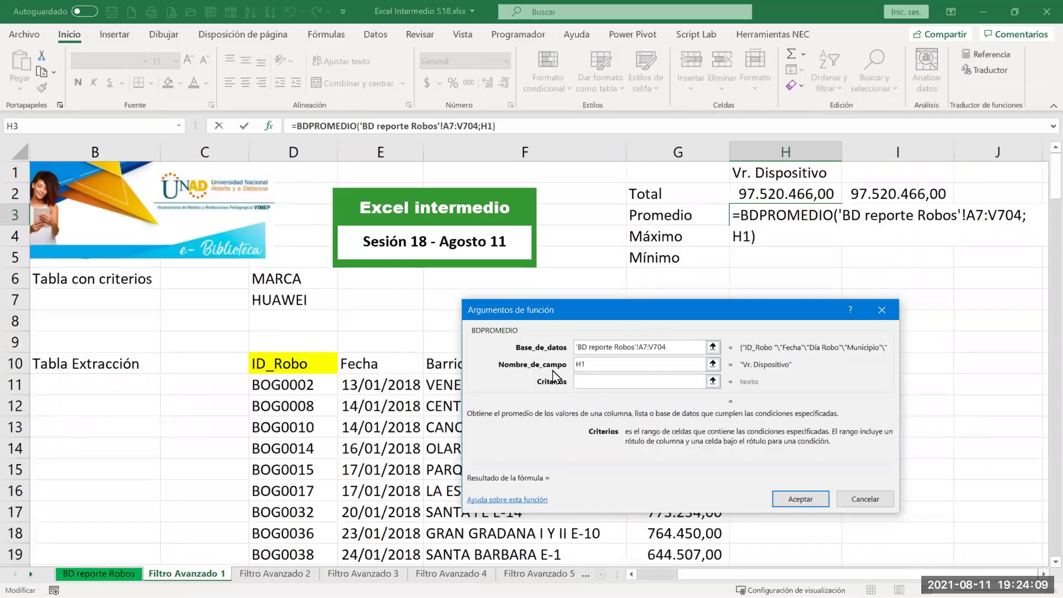
{"action": "type", "text": "d6"}
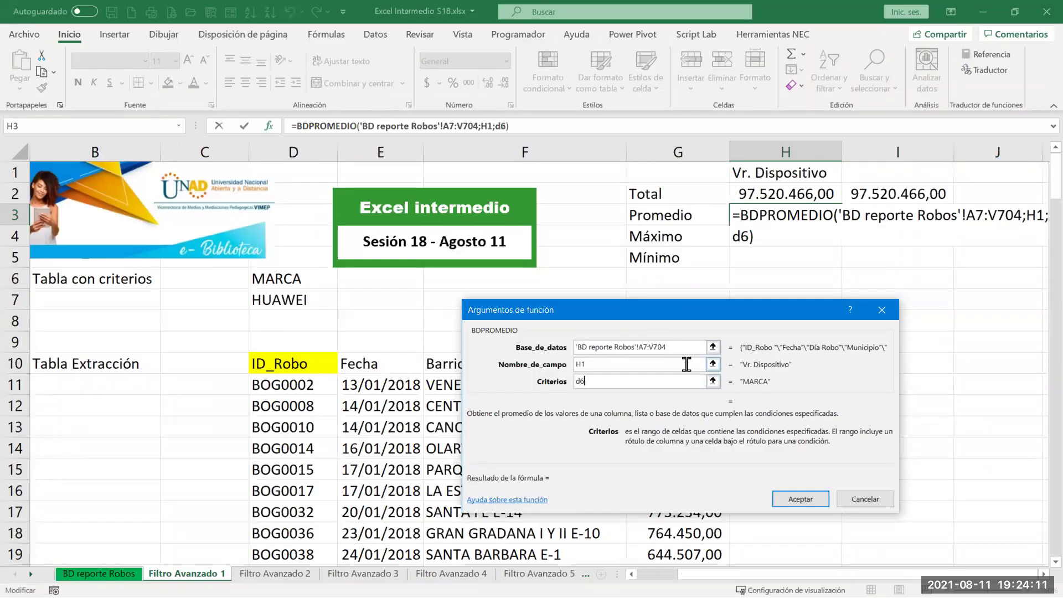
{"action": "type", "text": ":d7"}
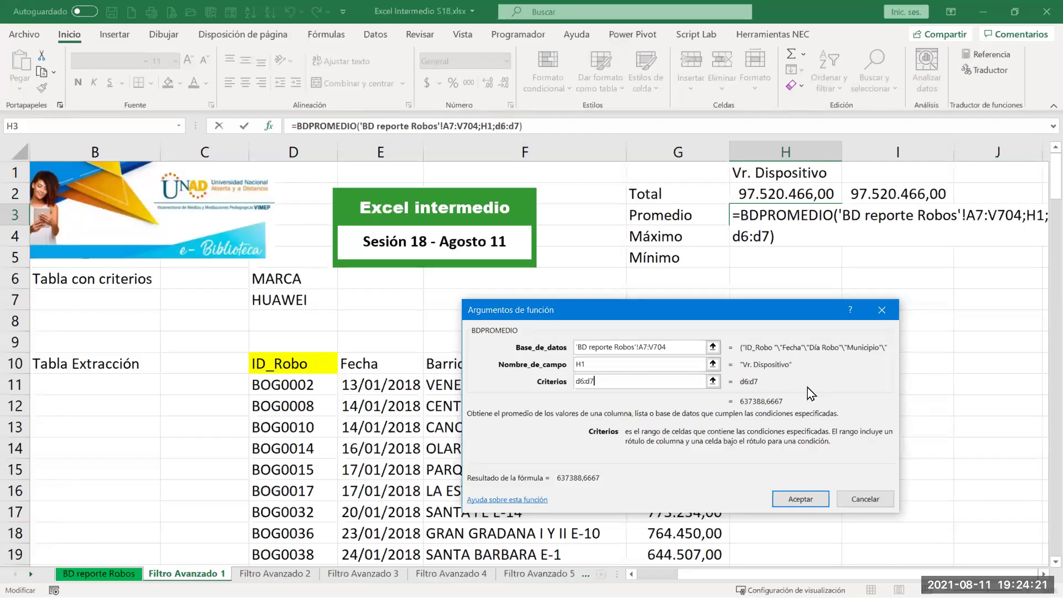
{"action": "left_click", "coordinate": [796, 504]}
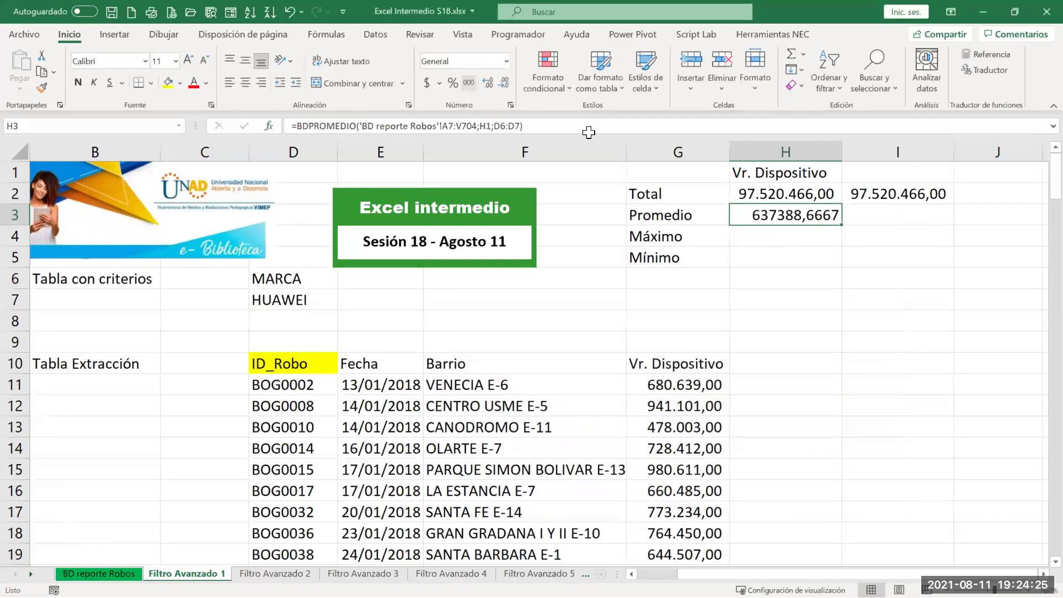
Format the average in H3 as accounting with thousands separators and two decimals
{"action": "key", "text": "alt+o"}
{"action": "key", "text": "0"}
{"action": "key", "text": "0"}
{"action": "key", "text": "0"}
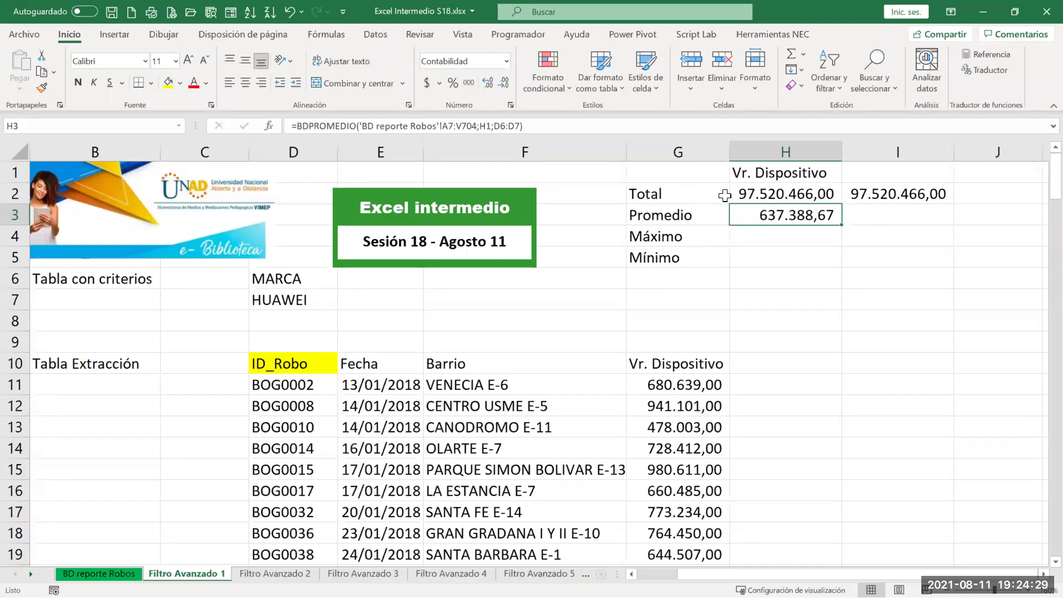
Compare the arguments of the BDSUMA formula in H2 with those of the BDPROMEDIO formula in H3
{"action": "left_click", "coordinate": [744, 193]}
{"action": "left_click", "coordinate": [751, 216]}
{"action": "double_click", "coordinate": [761, 194]}
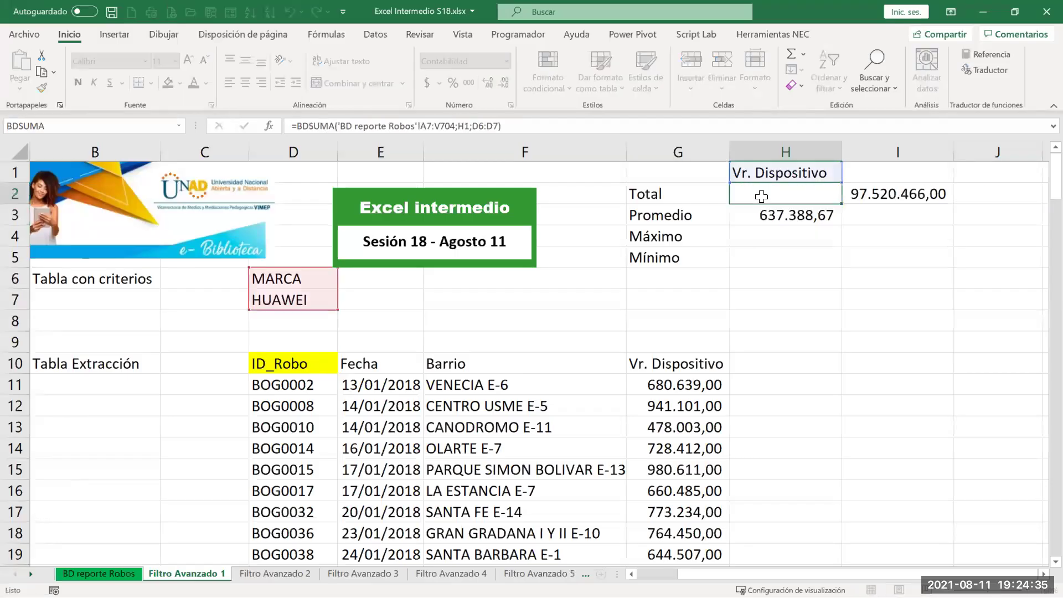
{"action": "key", "text": "Return"}
{"action": "double_click", "coordinate": [760, 215]}
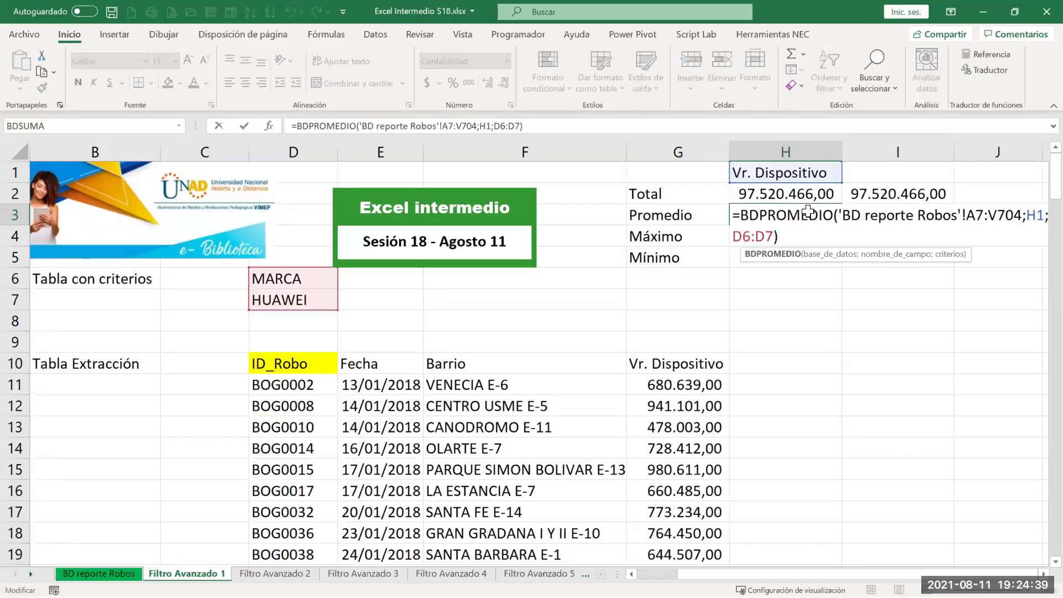
{"action": "key", "text": "ctrl+Return"}
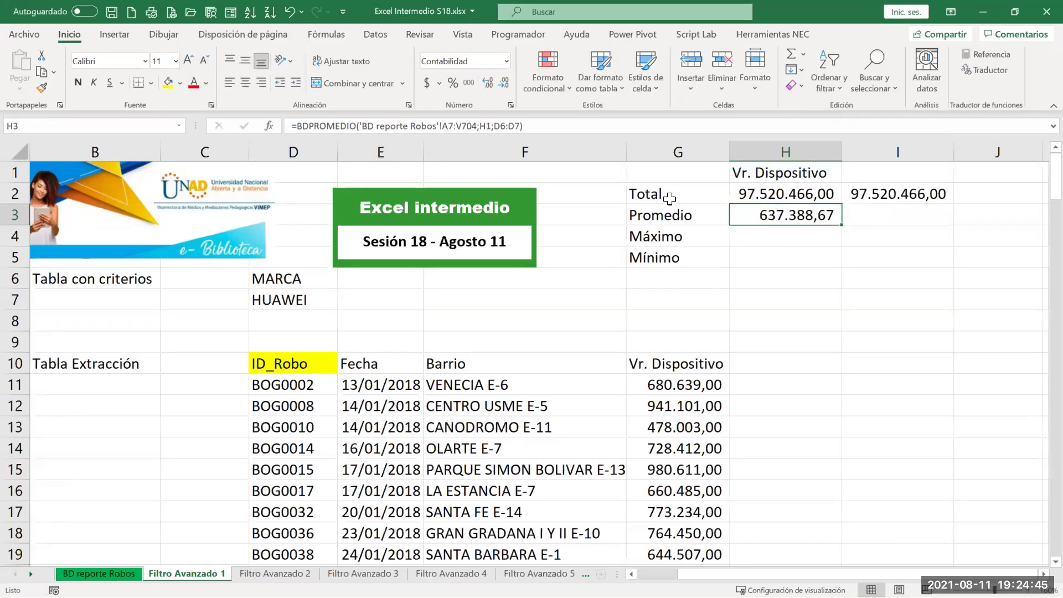
{"action": "left_click", "coordinate": [762, 192]}
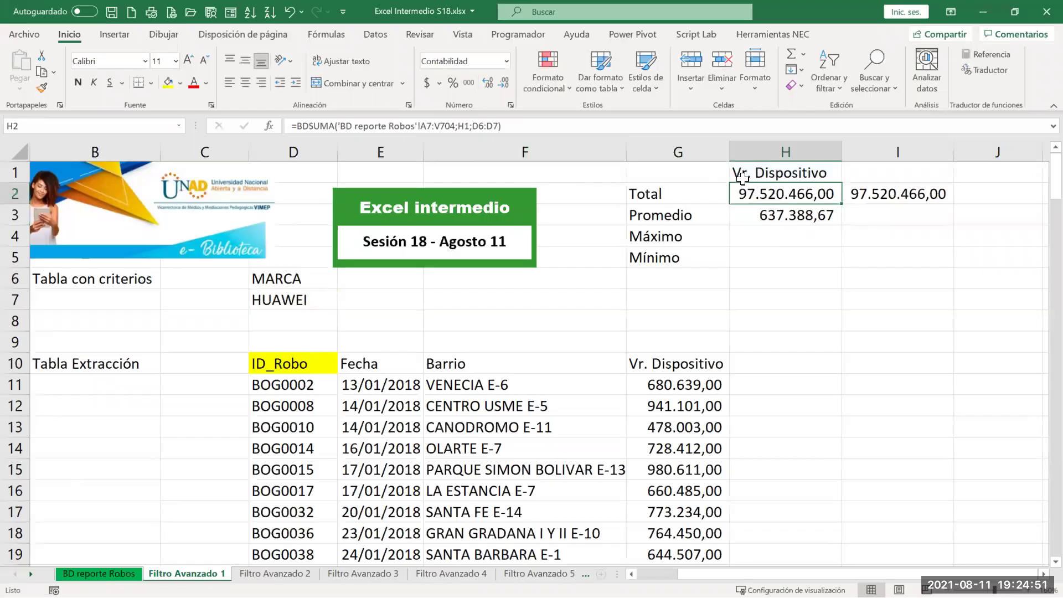
Make the database range of the BDSUMA formula in H2 absolute, as 'BD reporte Robos'!$A$7:$V$704
{"action": "double_click", "coordinate": [760, 193]}
{"action": "left_click_drag", "start_coordinate": [937, 186], "coordinate": [965, 193]}
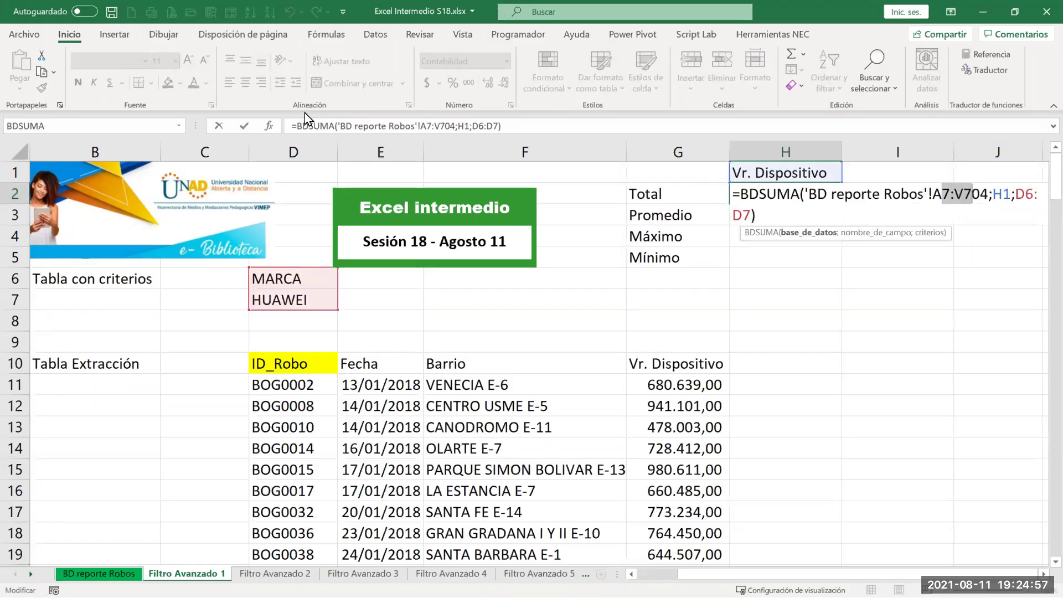
{"action": "left_click", "coordinate": [268, 127]}
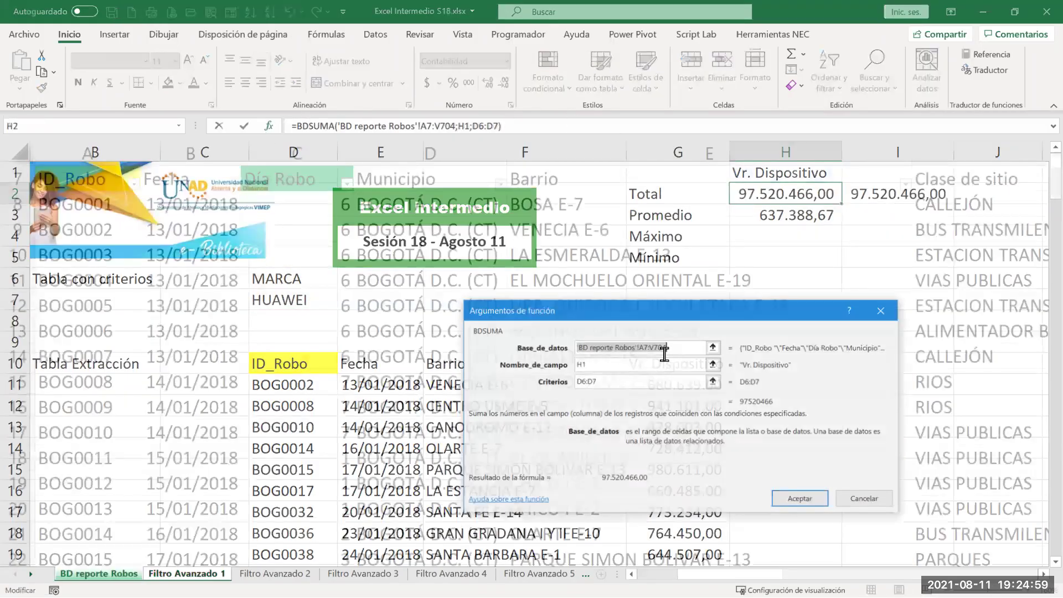
{"action": "key", "text": "F4"}
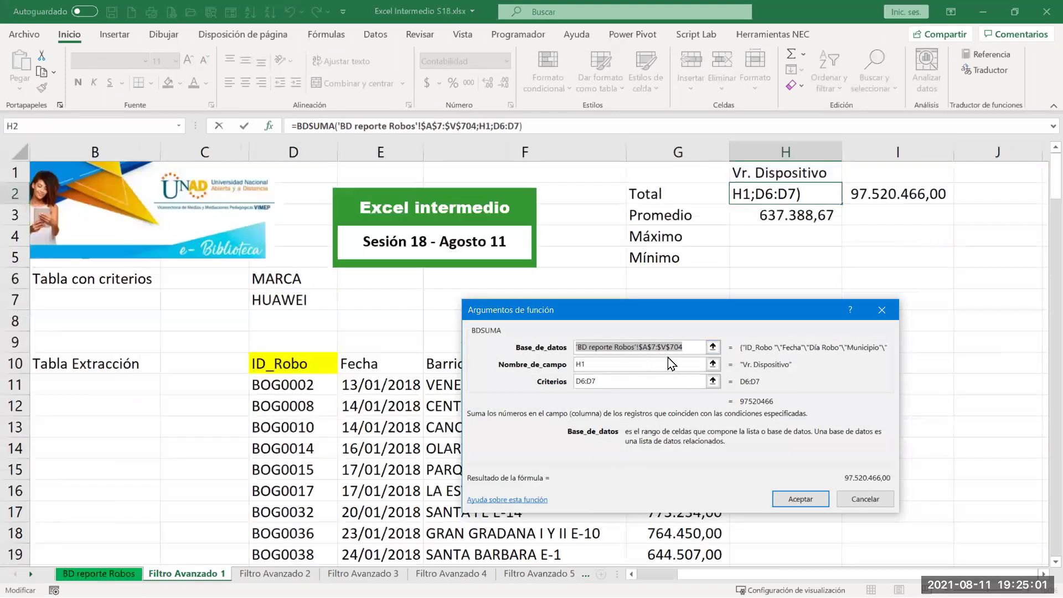
Fix the row of the BDSUMA field reference as H$1 and make its criteria range absolute as $D$6:$D$7
{"action": "left_click", "coordinate": [603, 363]}
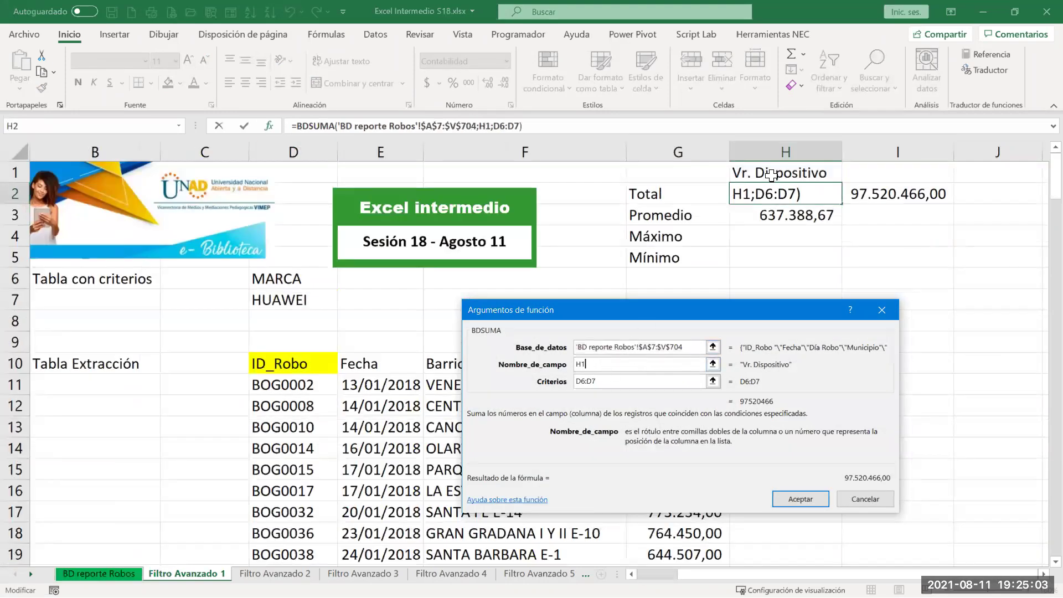
{"action": "left_click", "coordinate": [606, 379]}
{"action": "key", "text": "F4"}
{"action": "key", "text": "F4"}
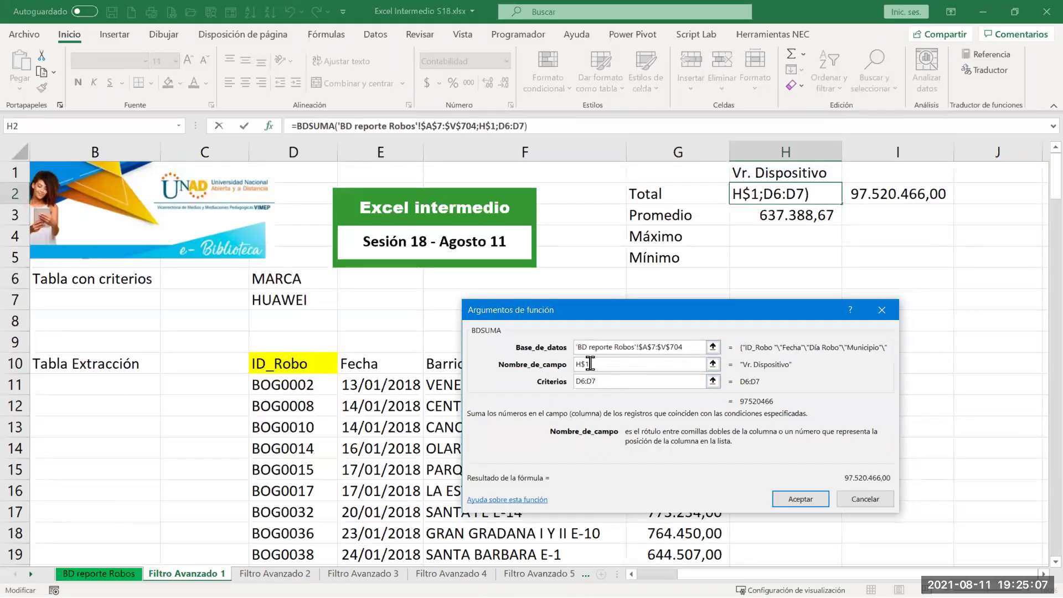
{"action": "left_click_drag", "start_coordinate": [601, 381], "coordinate": [567, 377]}
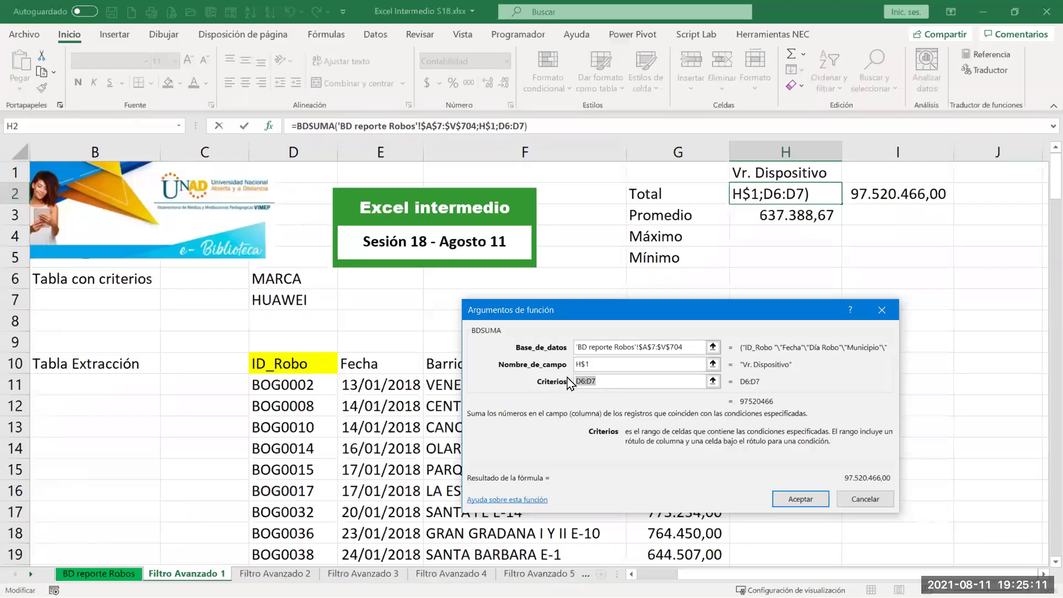
{"action": "key", "text": "F4"}
{"action": "left_click", "coordinate": [806, 499]}
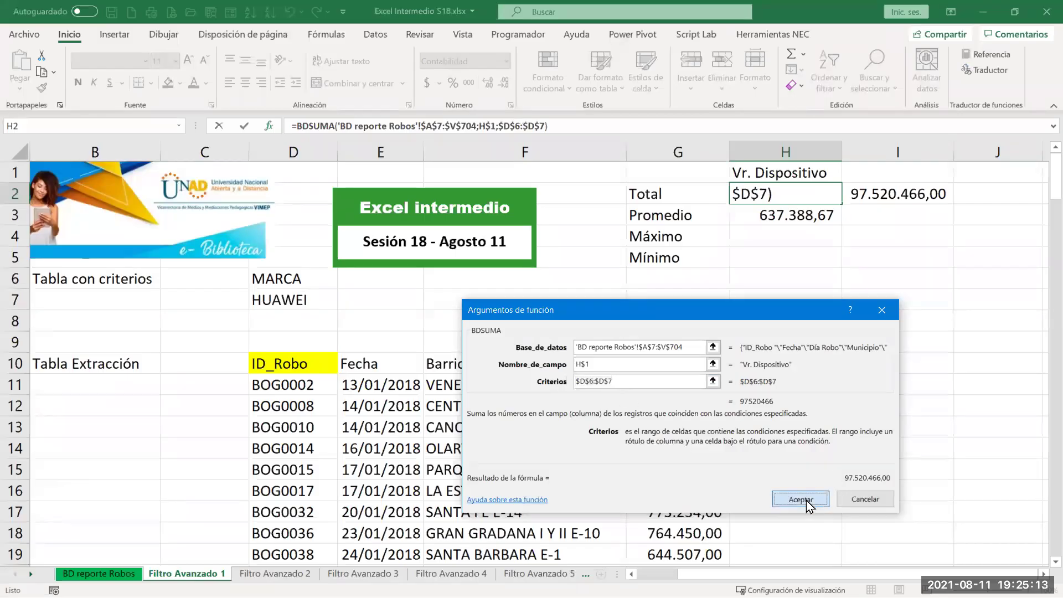
Fill the H2 formula down to H5 and change the function in the Promedio cell H3 to BDPROMEDIO
{"action": "left_click_drag", "start_coordinate": [842, 203], "coordinate": [830, 273]}
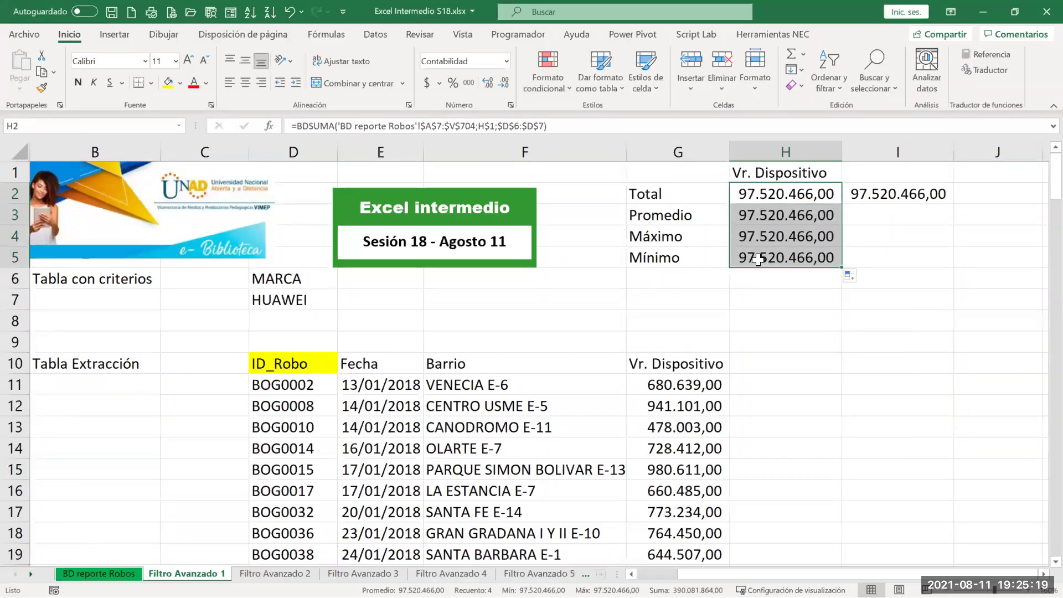
{"action": "left_click", "coordinate": [763, 216]}
{"action": "key", "text": "F2"}
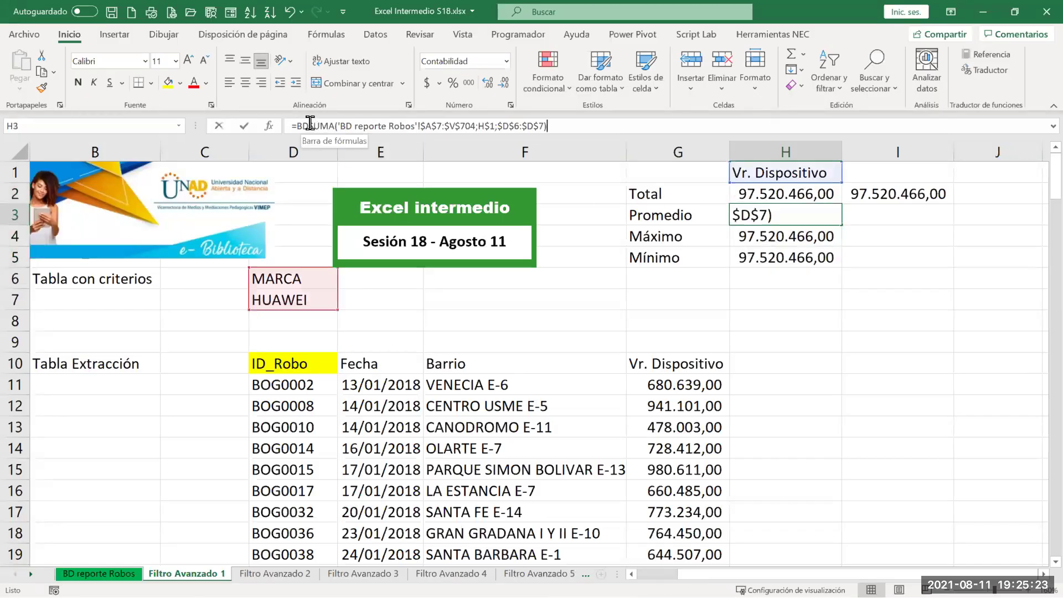
{"action": "left_click", "coordinate": [309, 124]}
{"action": "left_click_drag", "start_coordinate": [309, 126], "coordinate": [335, 126]}
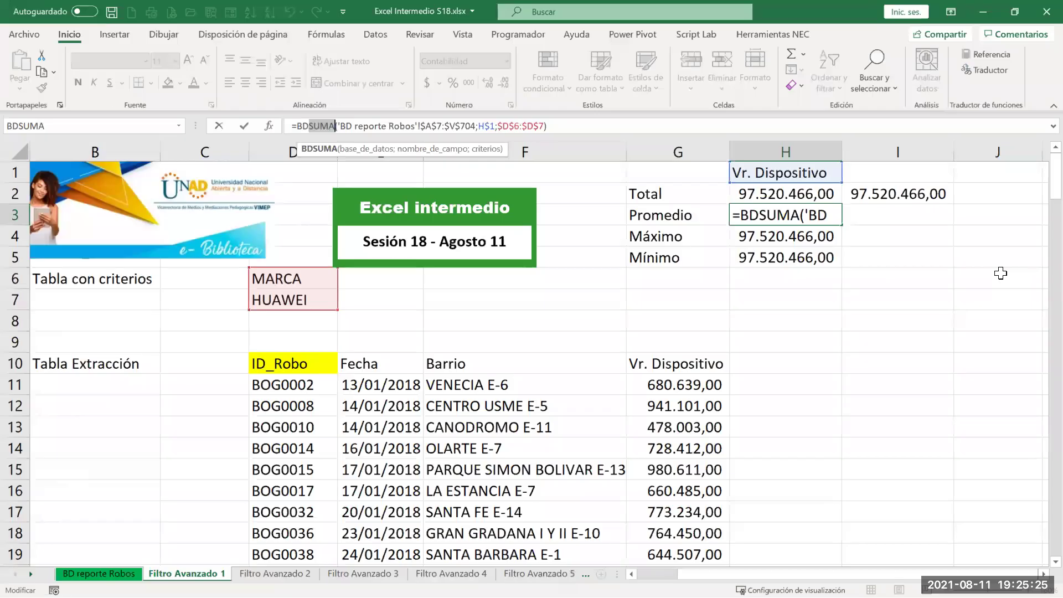
{"action": "type", "text": "promedio"}
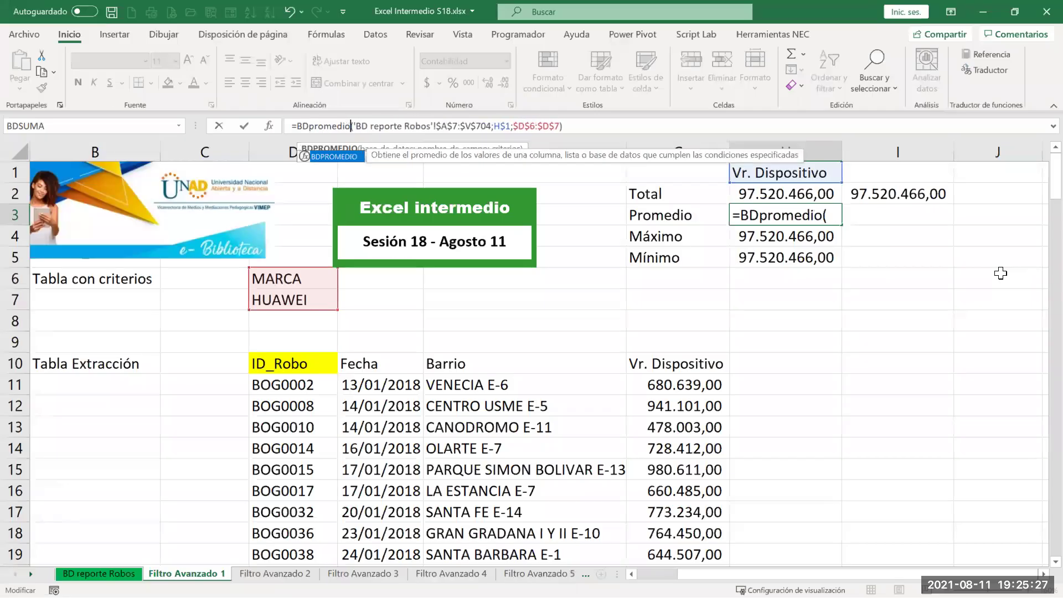
{"action": "key", "text": "Return"}
Change the function in the Máximo cell H4 from BDSUMA to BDMAX, keeping its arguments
{"action": "key", "text": "F2"}
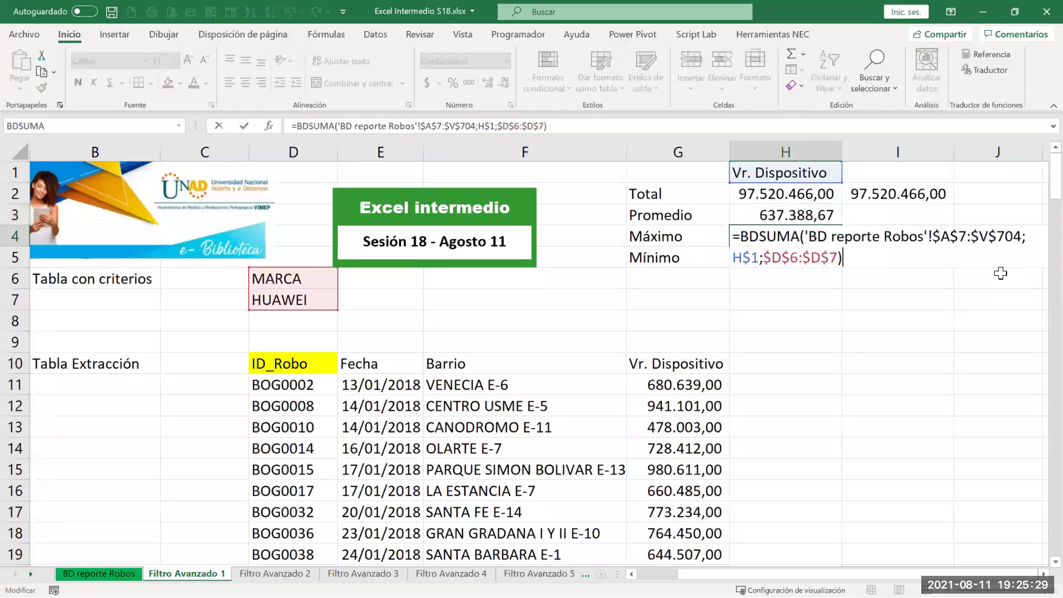
{"action": "left_click_drag", "start_coordinate": [758, 235], "coordinate": [801, 233]}
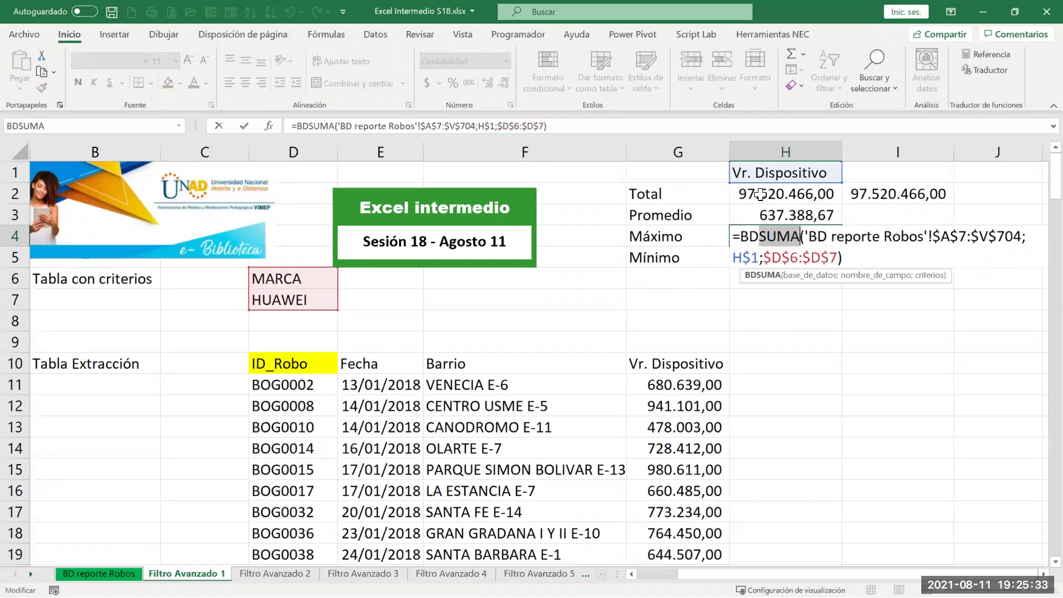
{"action": "type", "text": "max"}
{"action": "key", "text": "Return"}
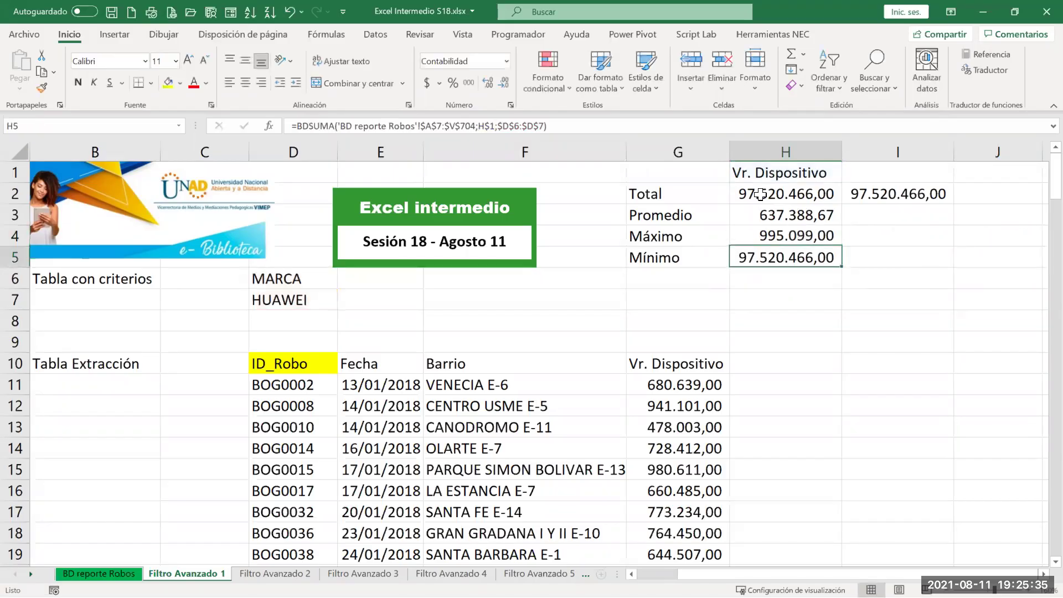
Change the function in the Mínimo cell H5 from BDSUMA to BDMIN, keeping its arguments
{"action": "key", "text": "F2"}
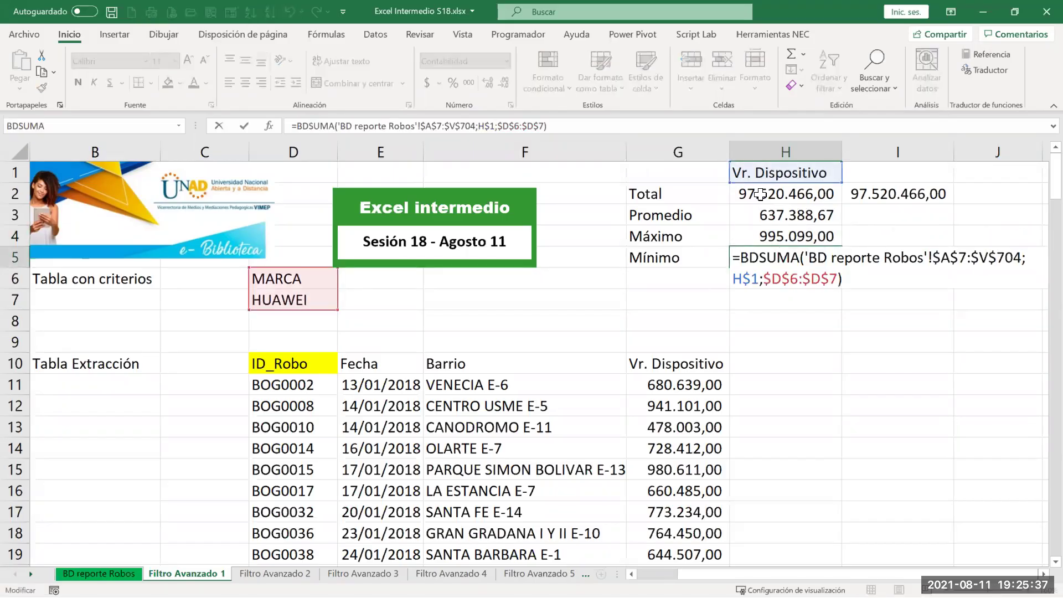
{"action": "left_click_drag", "start_coordinate": [758, 257], "coordinate": [792, 258]}
{"action": "type", "text": "min"}
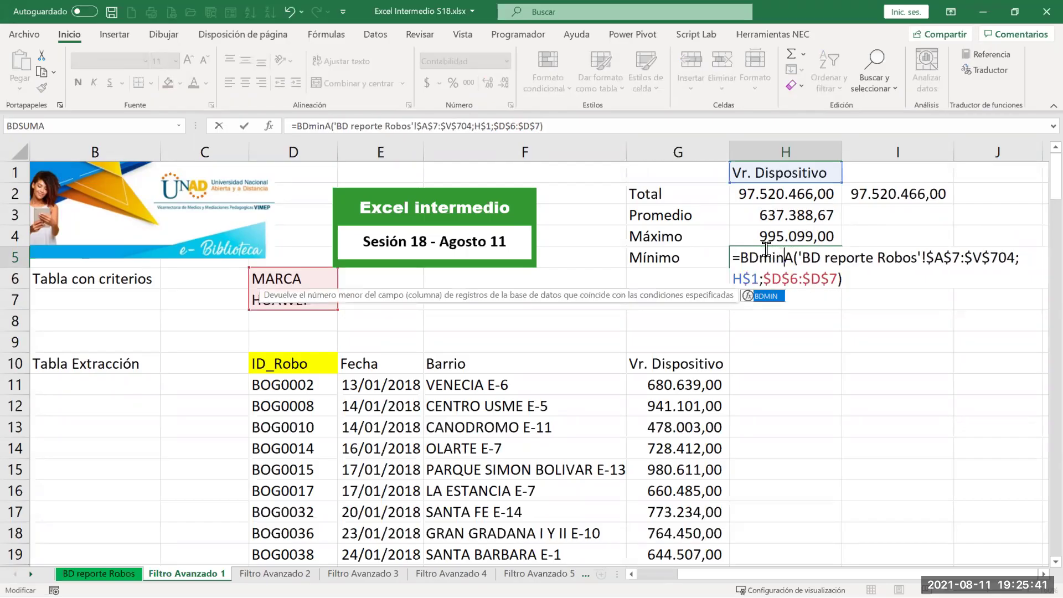
{"action": "key", "text": "Delete"}
{"action": "key", "text": "Return"}
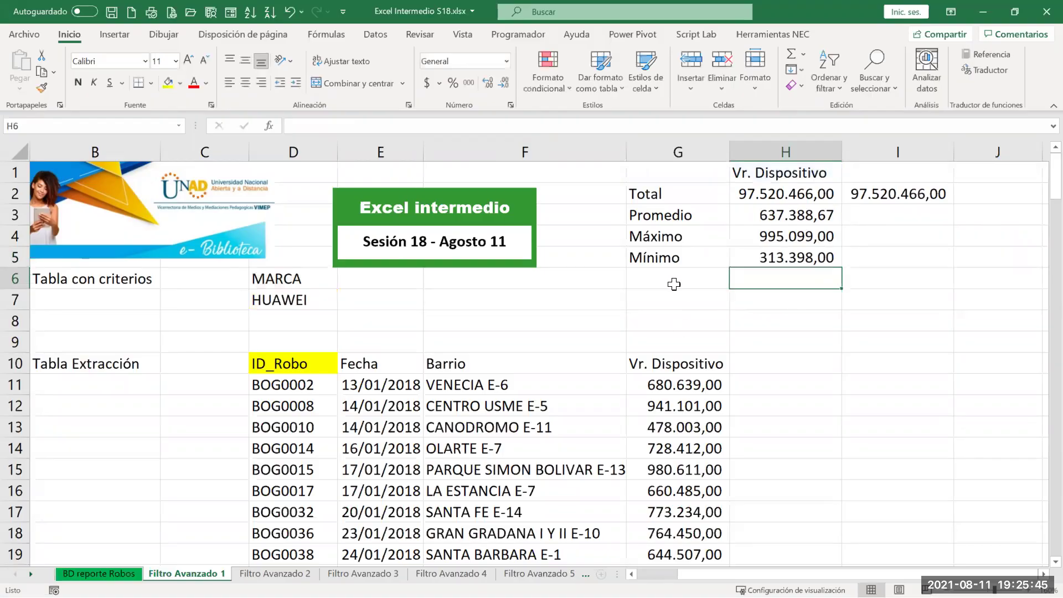
Review the minimum, maximum and average formulas in H5, H4 and H3
{"action": "left_click", "coordinate": [787, 259]}
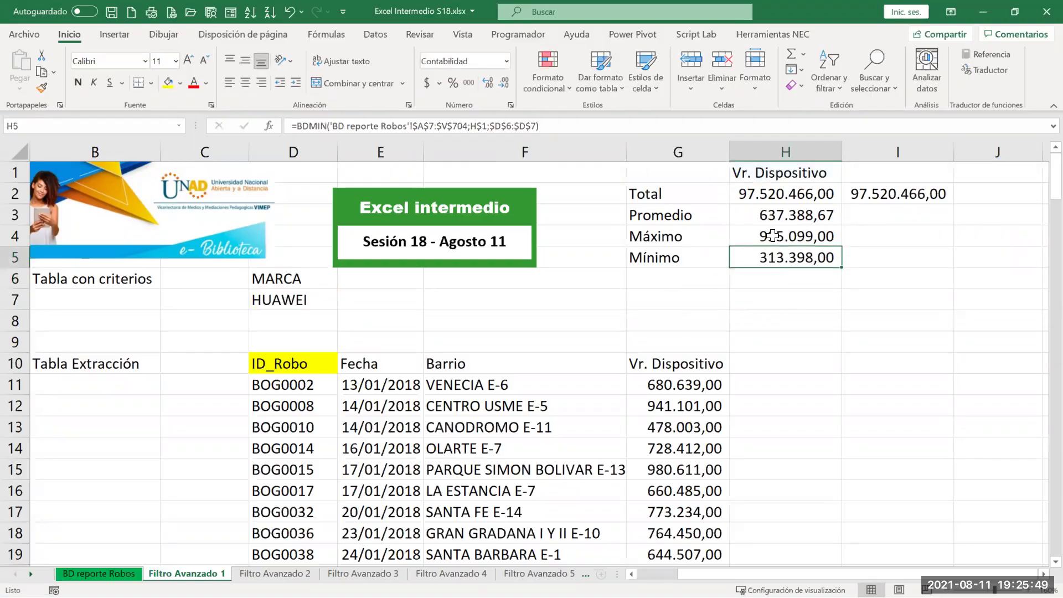
{"action": "left_click", "coordinate": [771, 235]}
{"action": "left_click", "coordinate": [769, 213]}
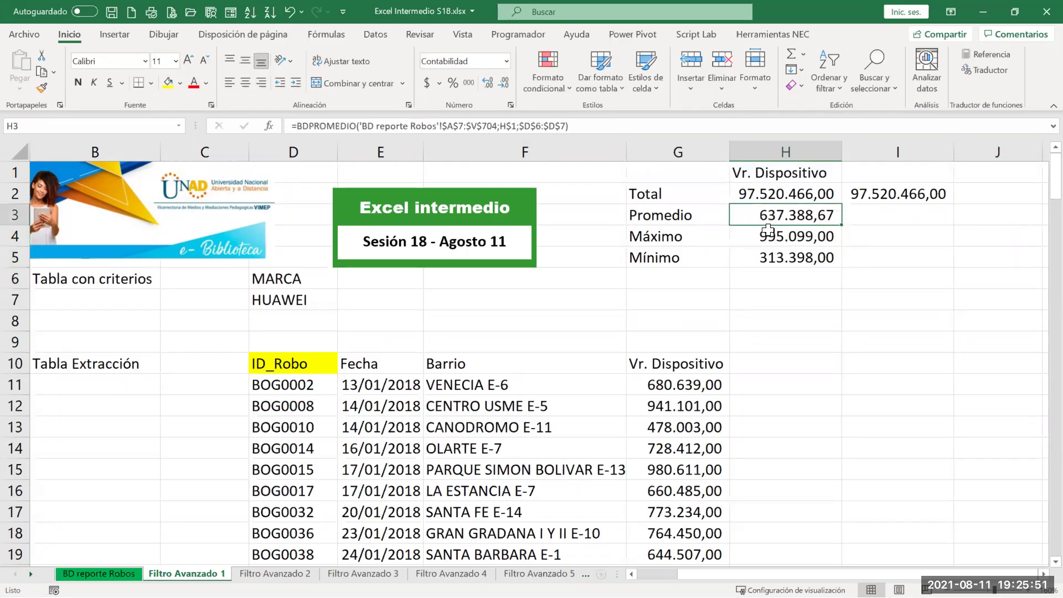
Make the G11:G163 range in I2's SUMA formula absolute and fill the formula down to I5
{"action": "left_click", "coordinate": [857, 198]}
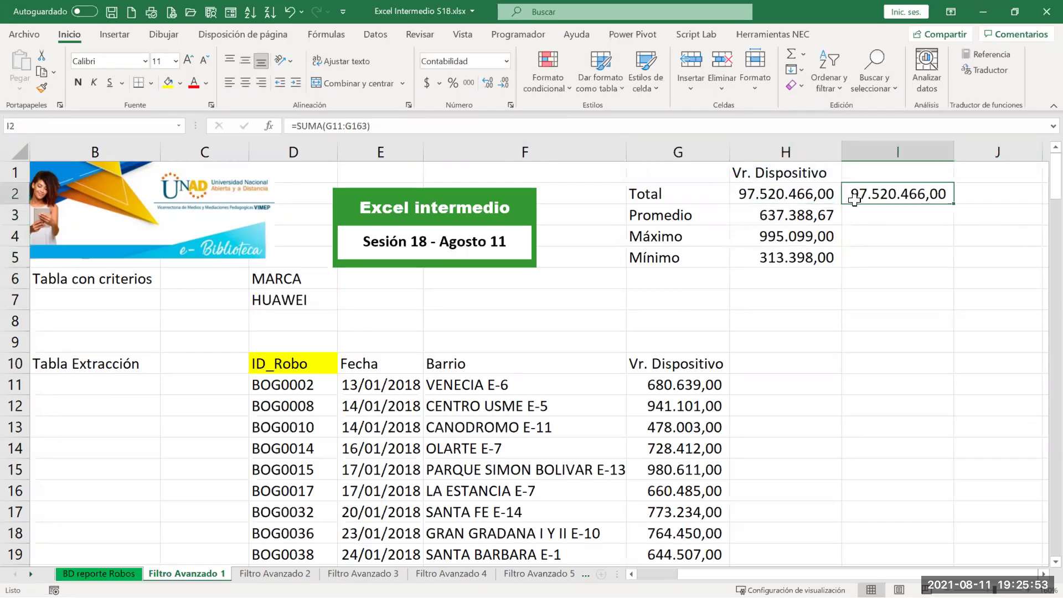
{"action": "double_click", "coordinate": [884, 189]}
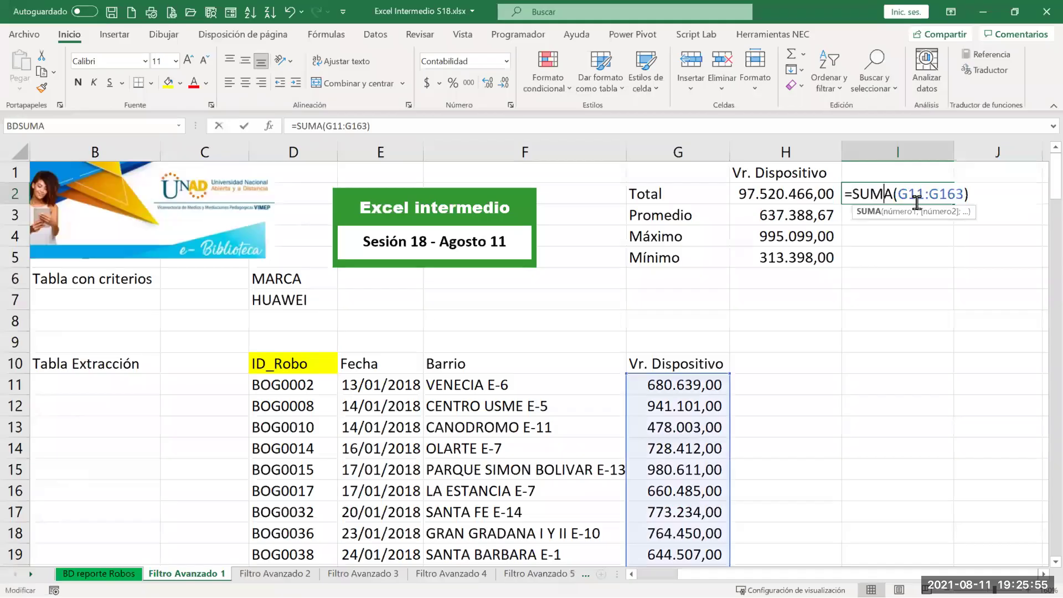
{"action": "left_click_drag", "start_coordinate": [912, 193], "coordinate": [940, 197]}
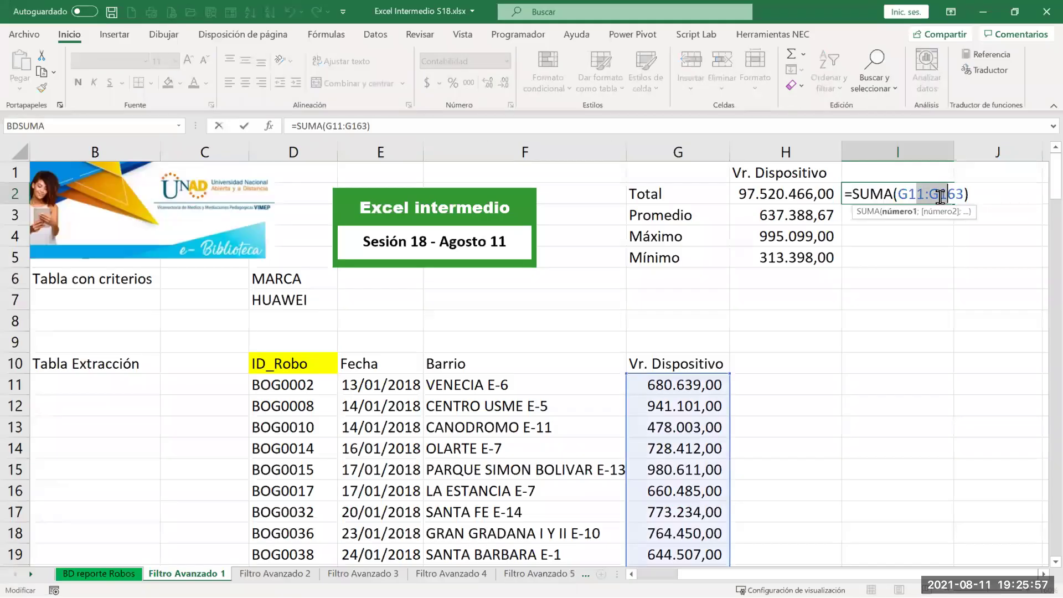
{"action": "key", "text": "Return"}
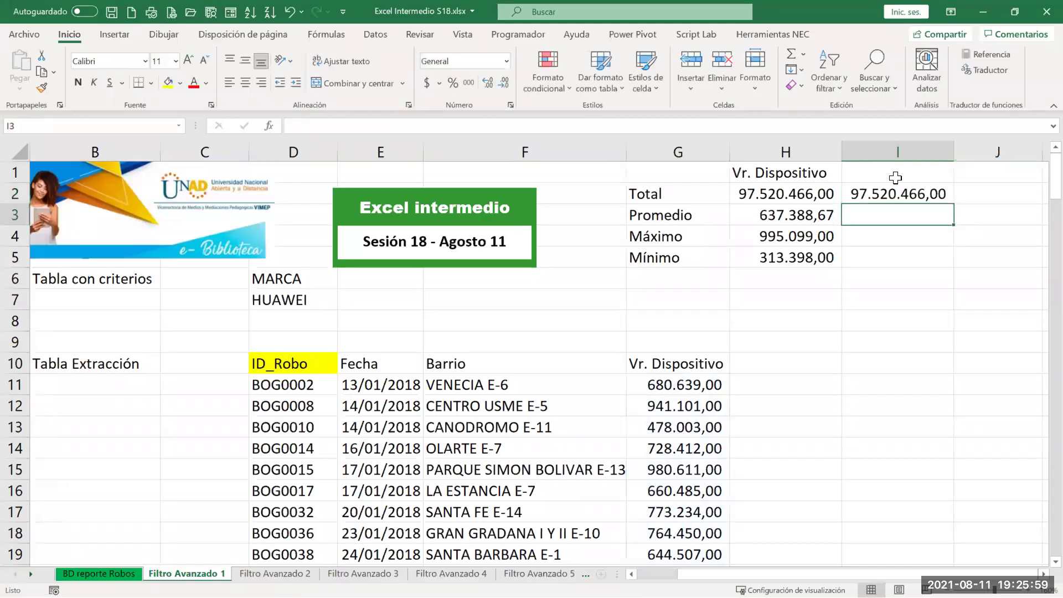
{"action": "left_click", "coordinate": [905, 191]}
{"action": "left_click_drag", "start_coordinate": [952, 204], "coordinate": [951, 265]}
Change the function in I3, on the Promedio row, to PROMEDIO, keeping the $G$11:$G$163 range
{"action": "left_click", "coordinate": [872, 216]}
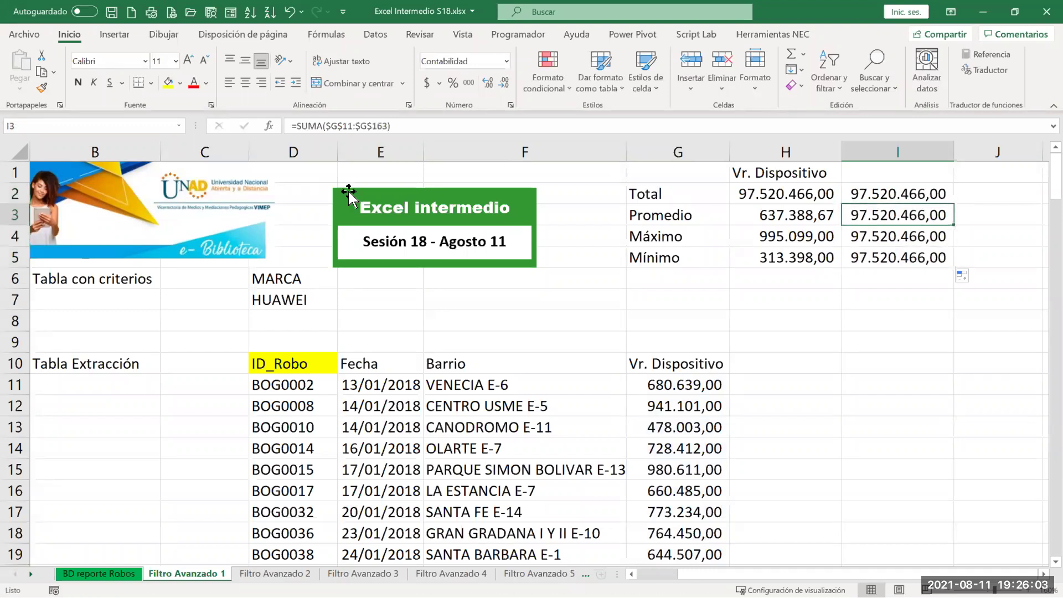
{"action": "double_click", "coordinate": [314, 126]}
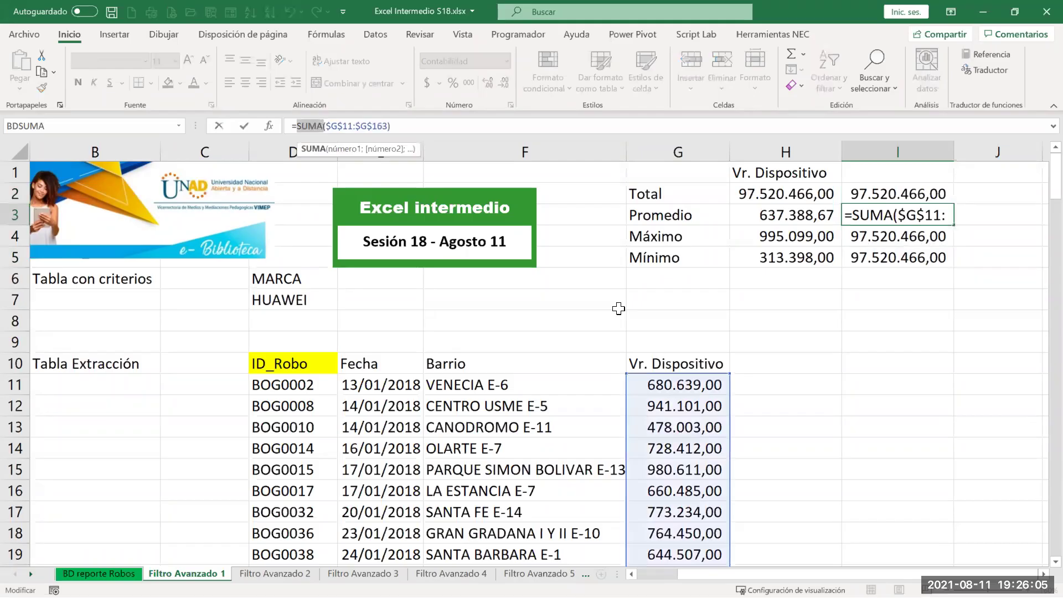
{"action": "type", "text": "promedio"}
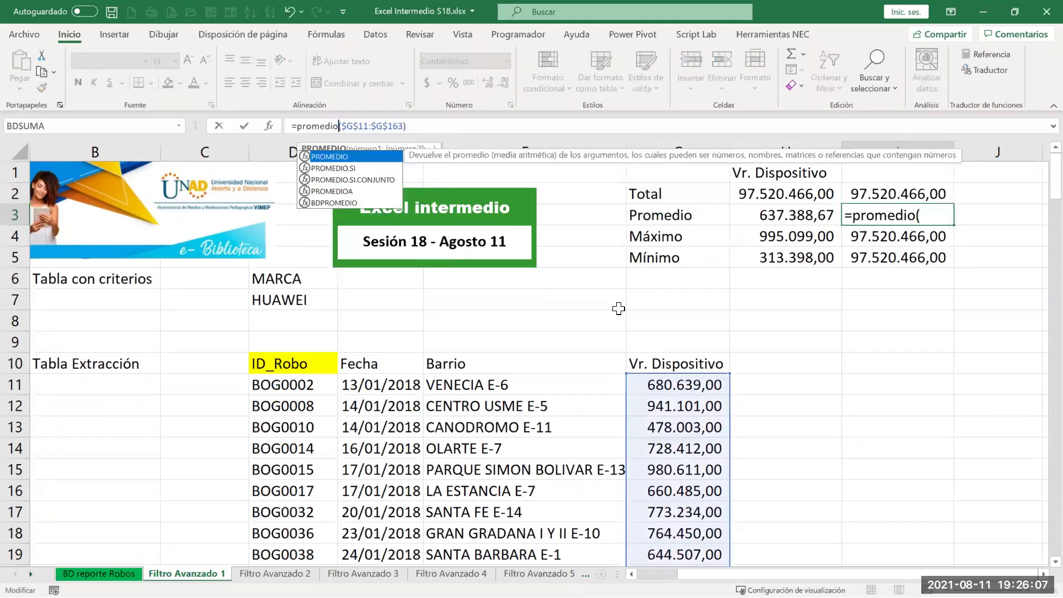
{"action": "key", "text": "Return"}
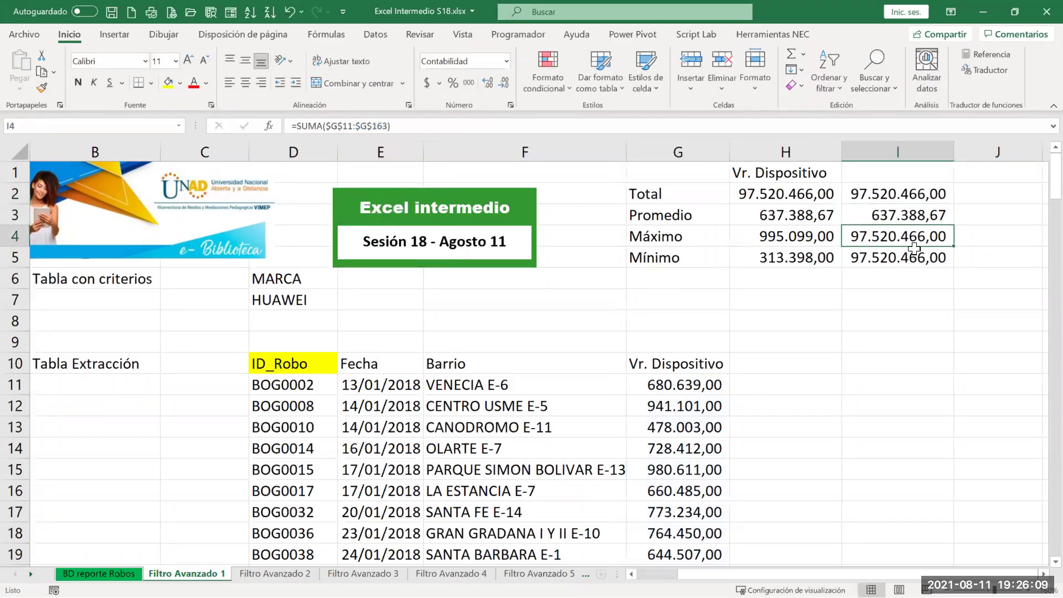
Change the function in I4, on the Máximo row, to MAX, keeping its range
{"action": "double_click", "coordinate": [900, 238]}
{"action": "double_click", "coordinate": [880, 232]}
{"action": "left_click_drag", "start_coordinate": [879, 231], "coordinate": [893, 232]}
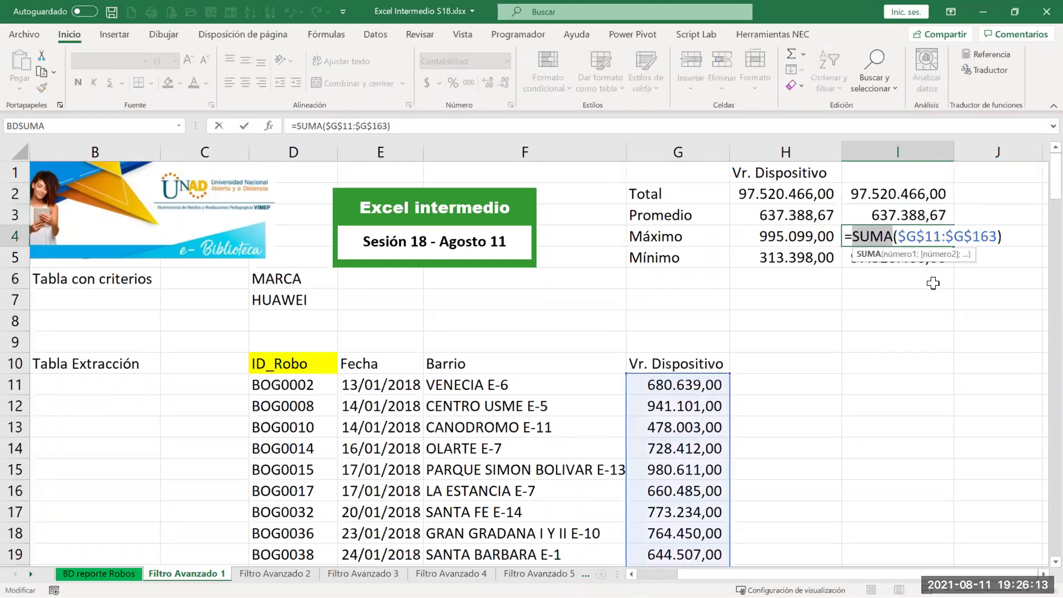
{"action": "type", "text": "max"}
{"action": "key", "text": "Return"}
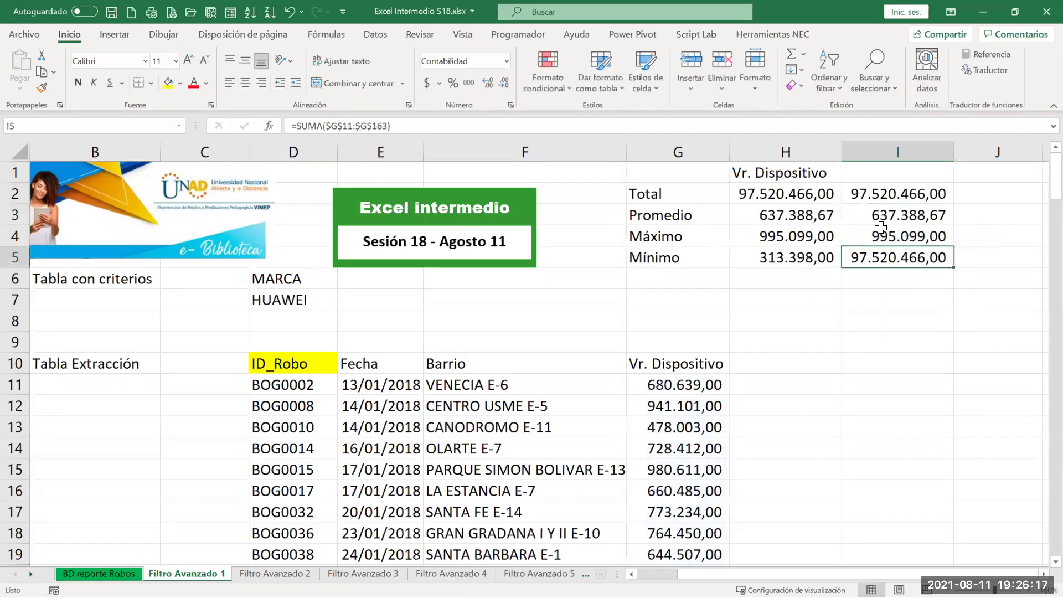
Change the function in I5, on the Mínimo row, to MIN, keeping its range
{"action": "double_click", "coordinate": [870, 254]}
{"action": "left_click_drag", "start_coordinate": [851, 257], "coordinate": [893, 257]}
{"action": "type", "text": "min"}
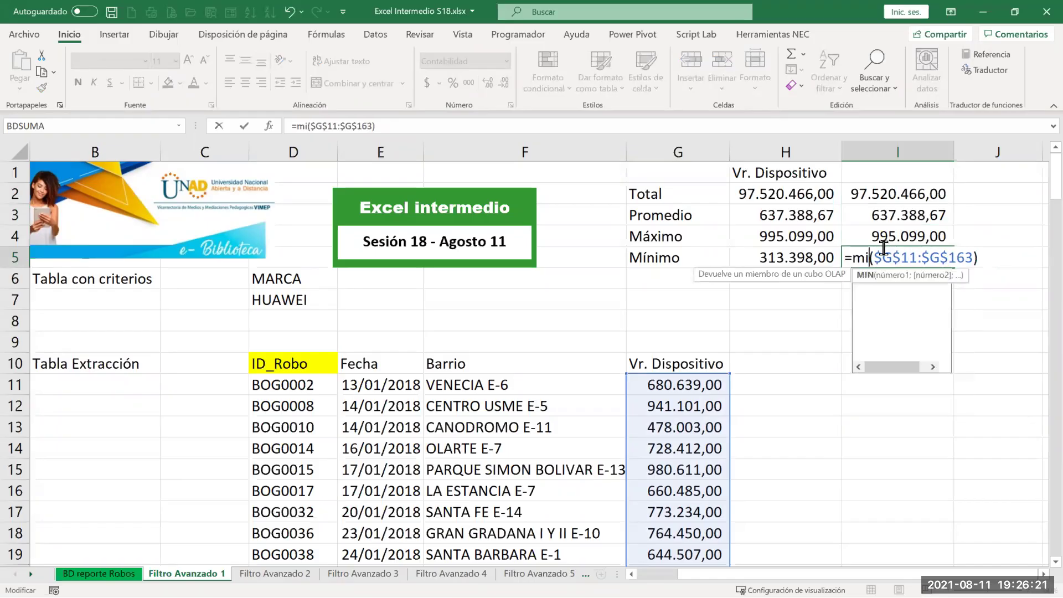
{"action": "key", "text": "Return"}
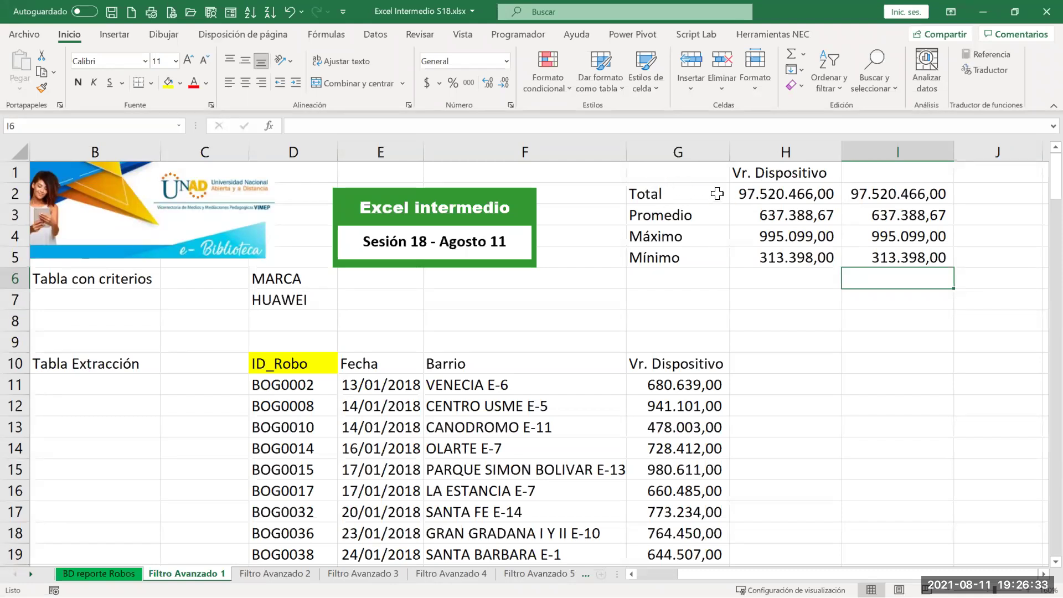
Copy the summary table G1:H5 and paste it at L1 on the Filtro Avanzado 2 sheet
{"action": "left_click", "coordinate": [760, 197]}
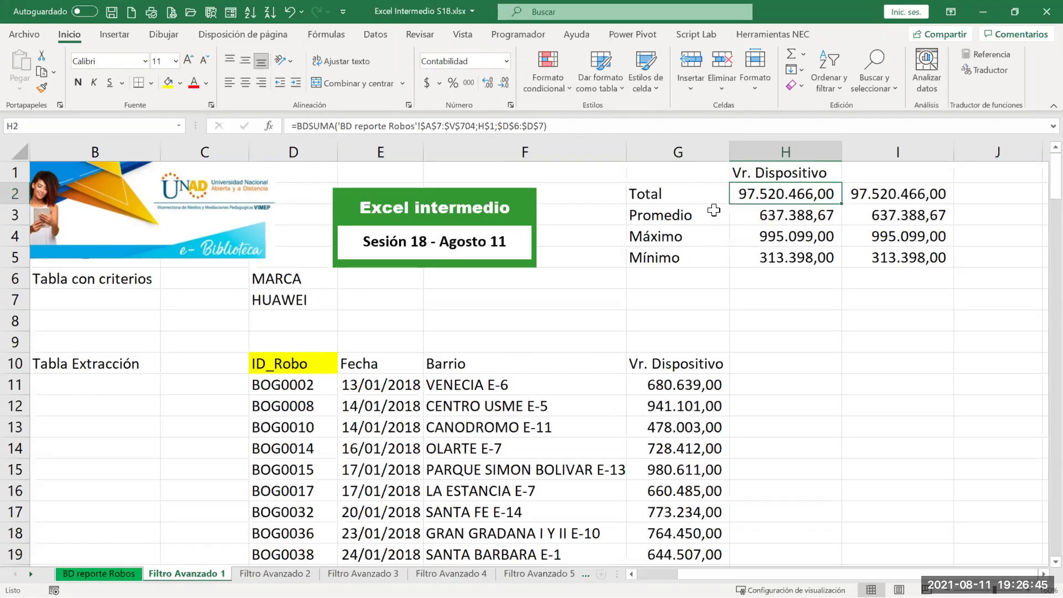
{"action": "left_click_drag", "start_coordinate": [659, 259], "coordinate": [726, 175]}
{"action": "key", "text": "ctrl+c"}
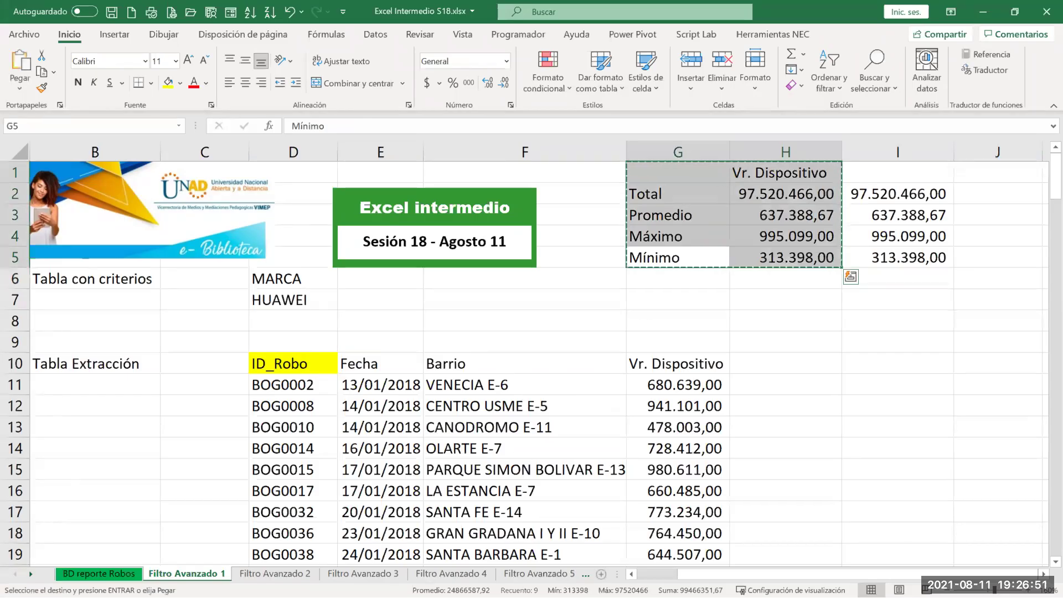
{"action": "left_click", "coordinate": [274, 573]}
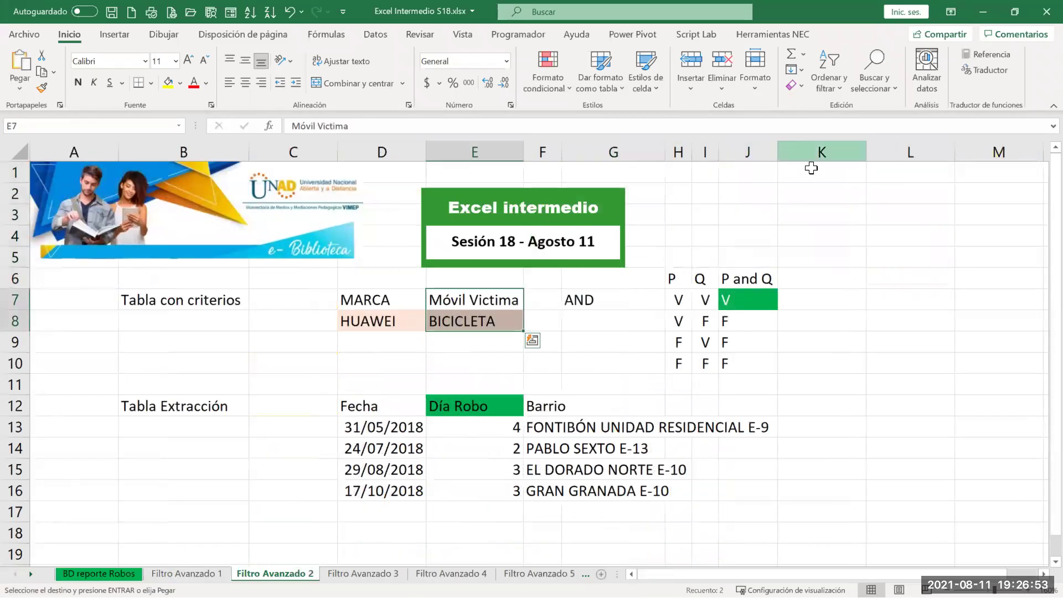
{"action": "left_click", "coordinate": [903, 171]}
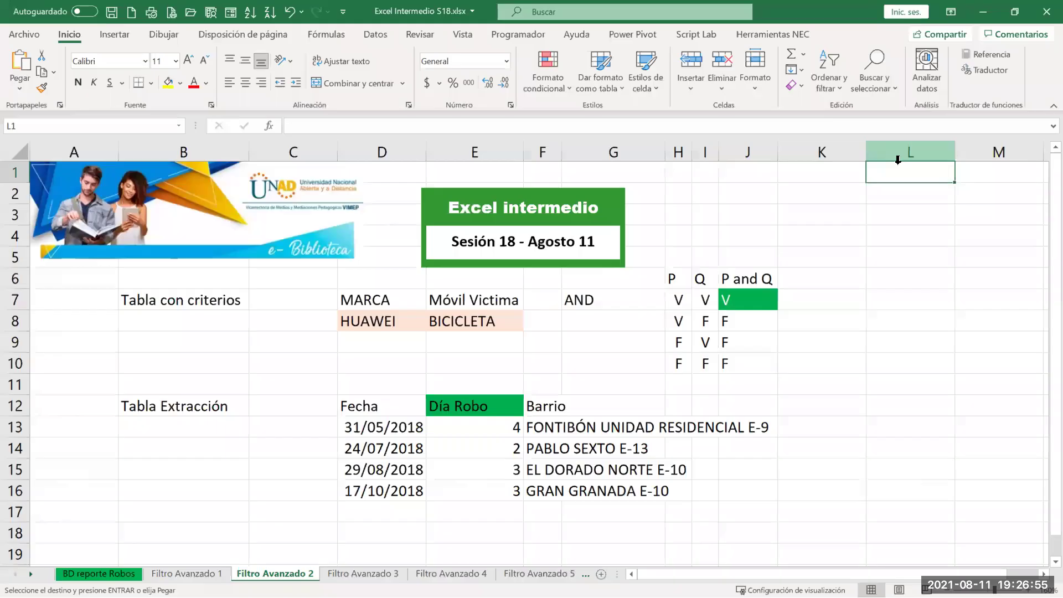
{"action": "key", "text": "Return"}
Clear the pasted formulas in M2:M5, keeping the Vr. Dispositivo heading and row labels
{"action": "left_click_drag", "start_coordinate": [885, 574], "coordinate": [763, 565]}
{"action": "left_click_drag", "start_coordinate": [694, 194], "coordinate": [696, 258]}
{"action": "key", "text": "Delete"}
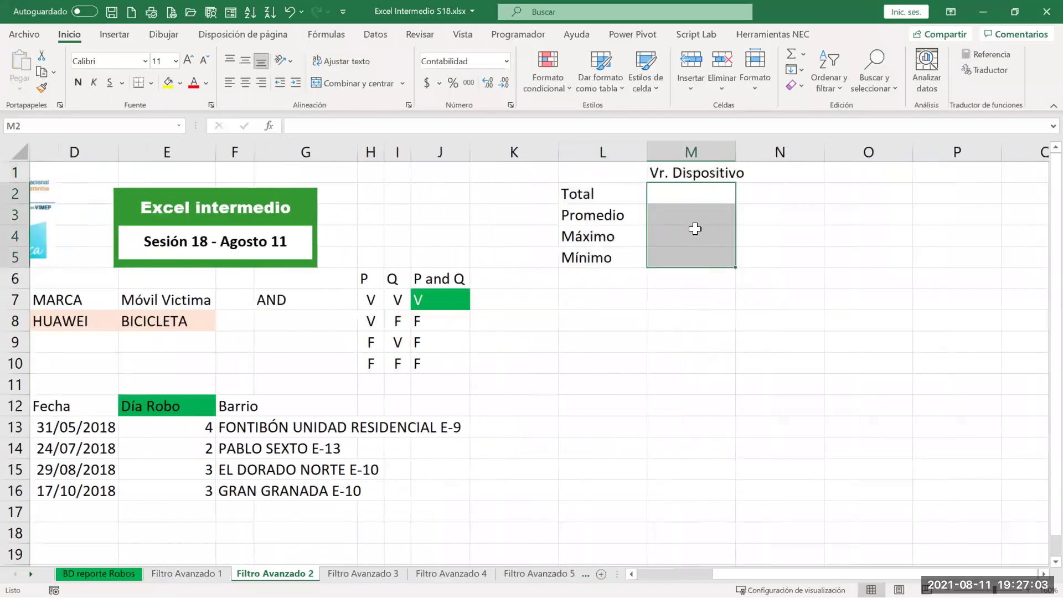
Start a BDSUMA formula in the Total cell M2 and open its function arguments
{"action": "left_click_drag", "start_coordinate": [692, 573], "coordinate": [685, 573]}
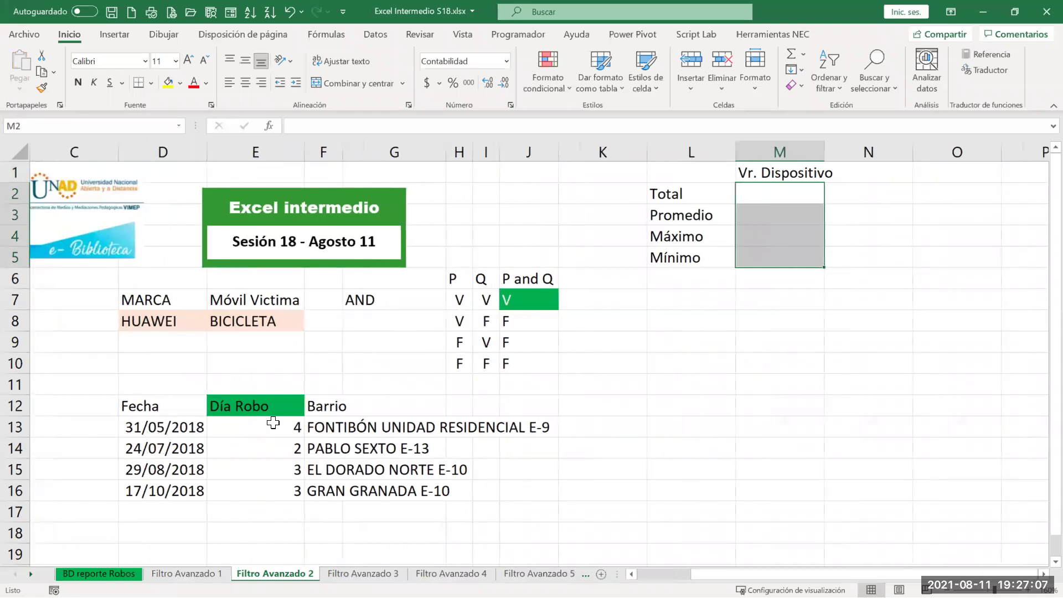
{"action": "left_click", "coordinate": [770, 201]}
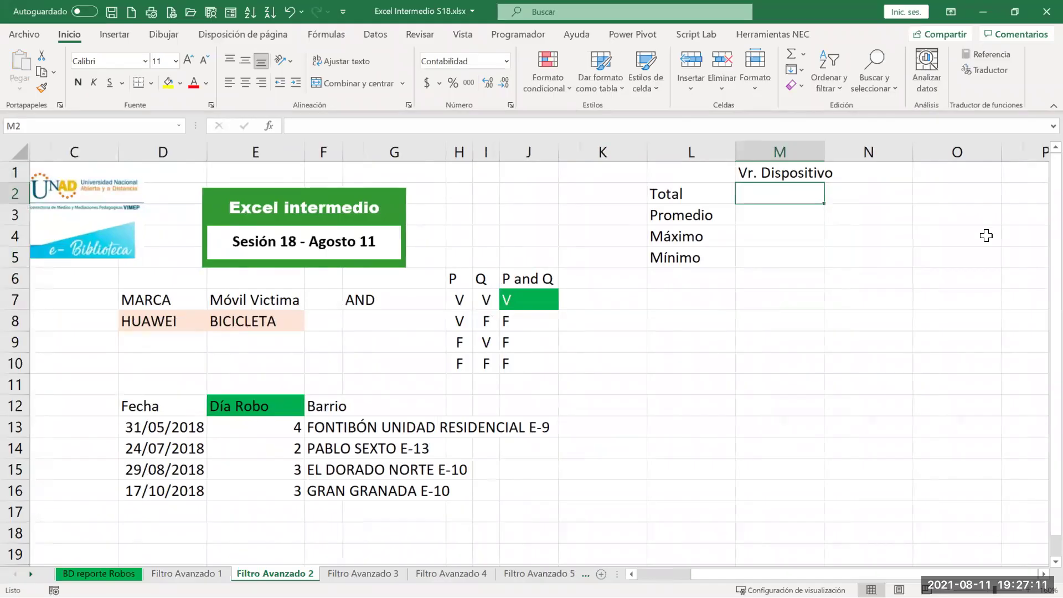
{"action": "type", "text": "="}
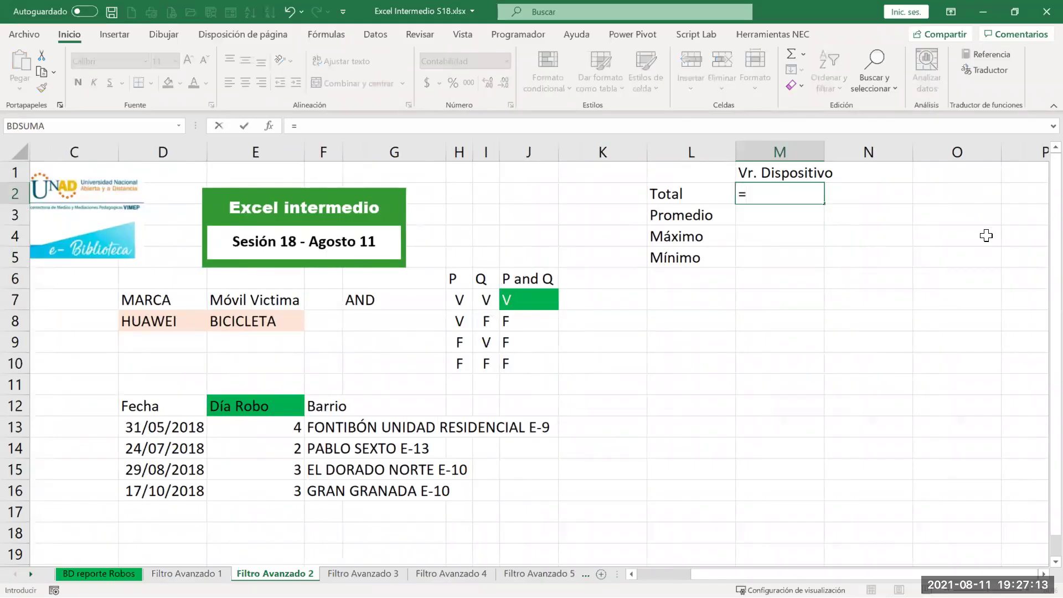
{"action": "type", "text": "bd"}
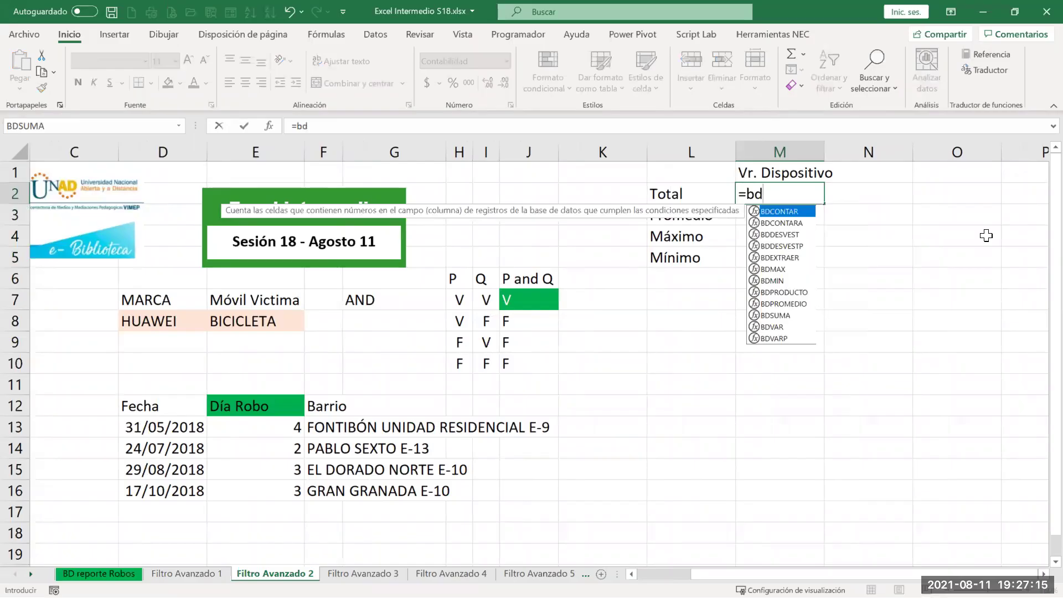
{"action": "key", "text": "Down"}
{"action": "key", "text": "Down"}
{"action": "key", "text": "Down"}
{"action": "key", "text": "Down"}
{"action": "key", "text": "Down"}
{"action": "key", "text": "Down"}
{"action": "key", "text": "Down"}
{"action": "key", "text": "Down"}
{"action": "key", "text": "Down"}
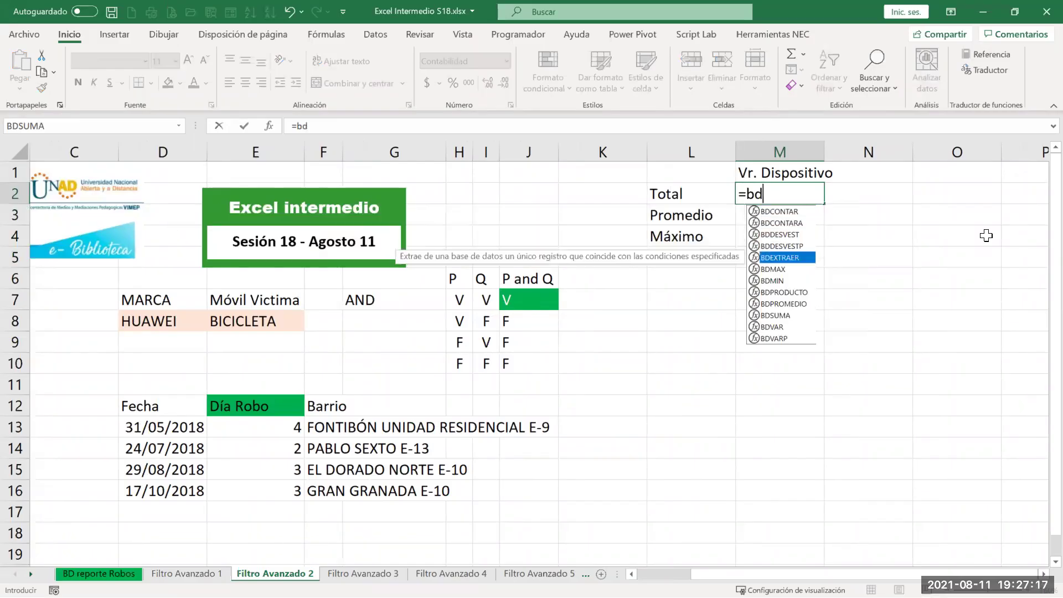
{"action": "key", "text": "Tab"}
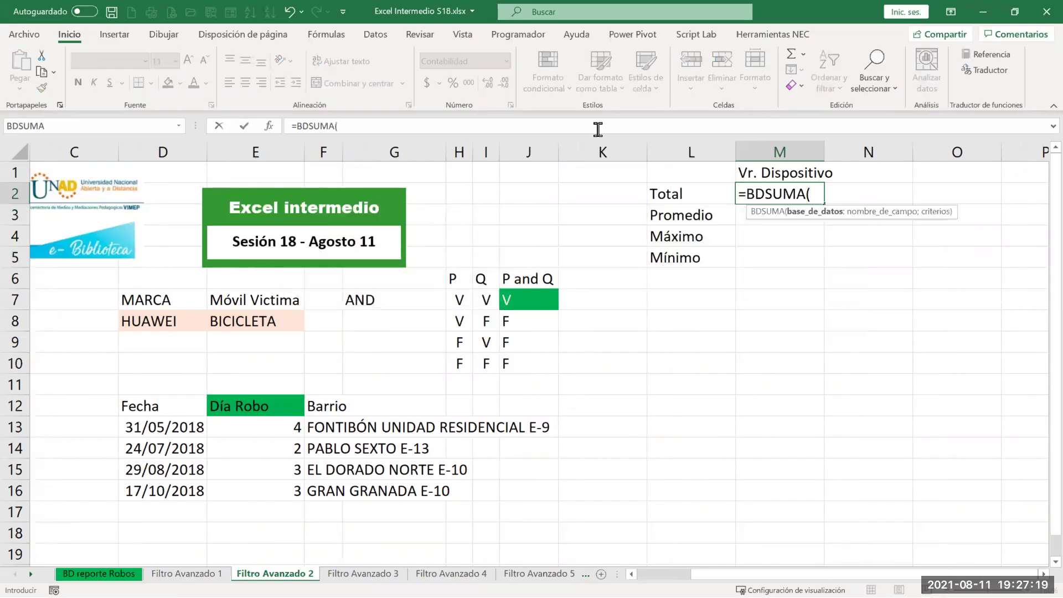
{"action": "left_click", "coordinate": [269, 126]}
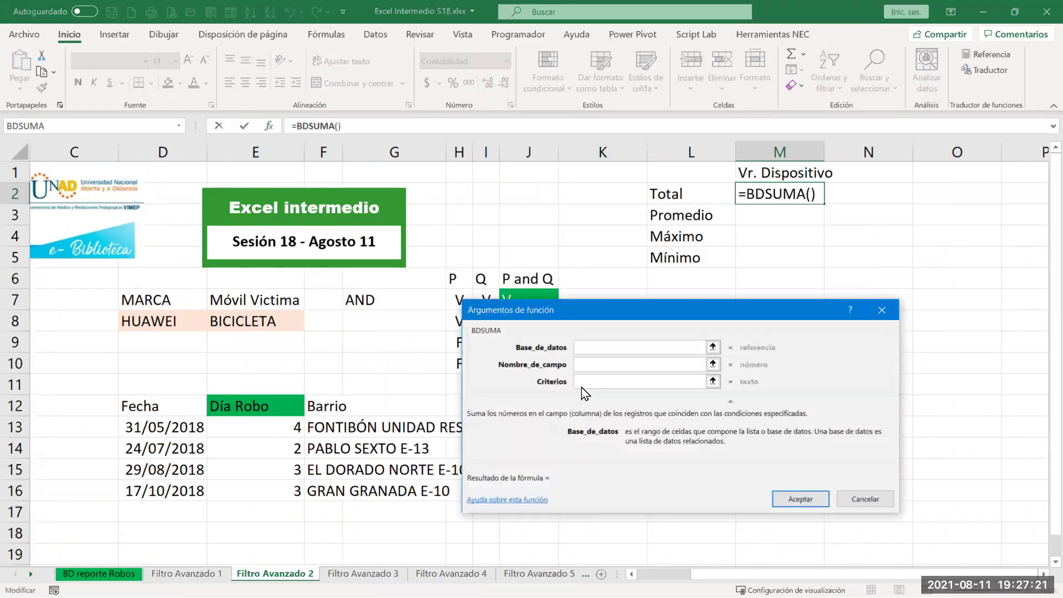
Set BDSUMA's Base_de_datos argument to the absolute range $A$7:$V$704 on the BD reporte Robos sheet
{"action": "left_click", "coordinate": [99, 574]}
{"action": "left_click", "coordinate": [114, 257]}
{"action": "left_click", "coordinate": [63, 177]}
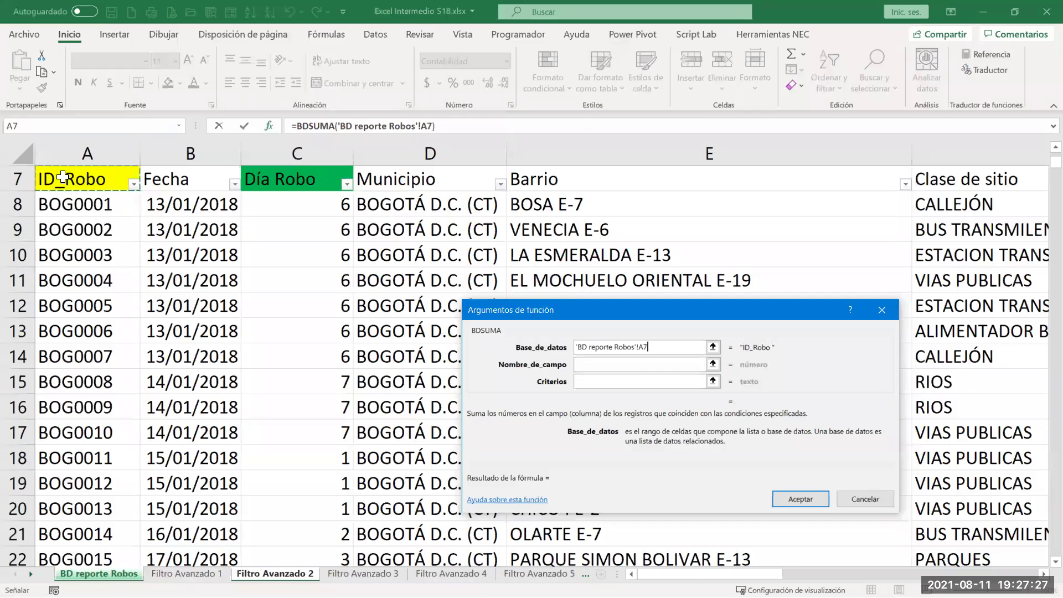
{"action": "key", "text": "ctrl+shift+Right"}
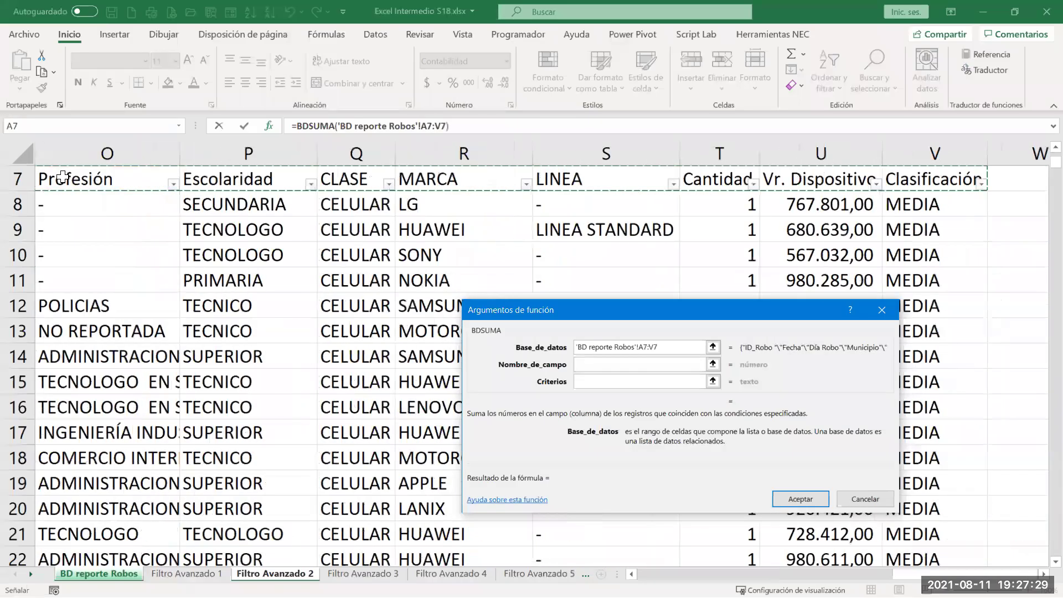
{"action": "key", "text": "ctrl+shift+Down"}
{"action": "key", "text": "F4"}
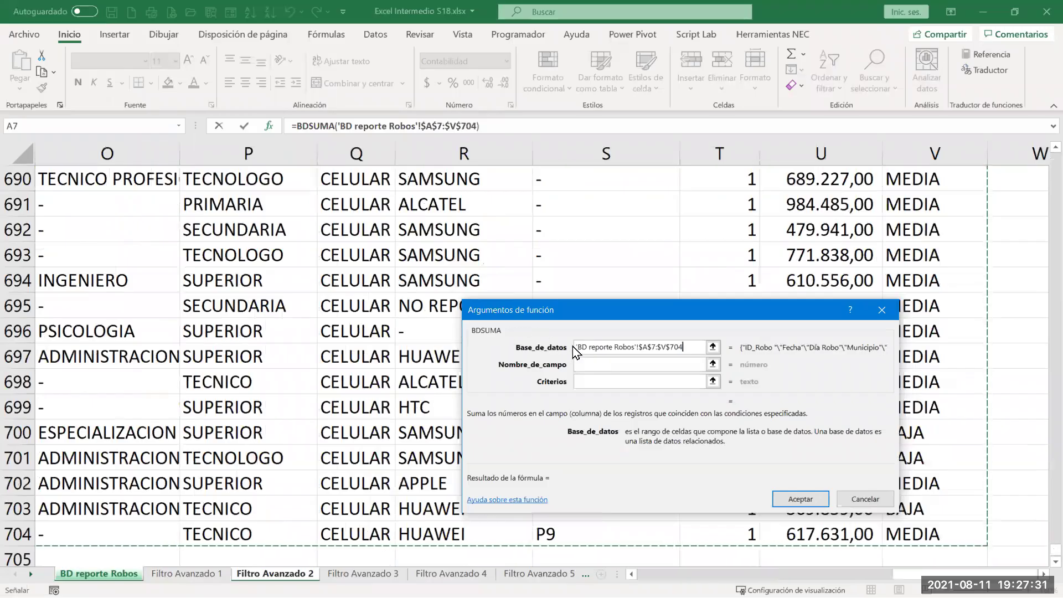
Set the Nombre_de_campo argument to the Vr. Dispositivo heading as M$1, with only the row fixed
{"action": "left_click", "coordinate": [582, 365]}
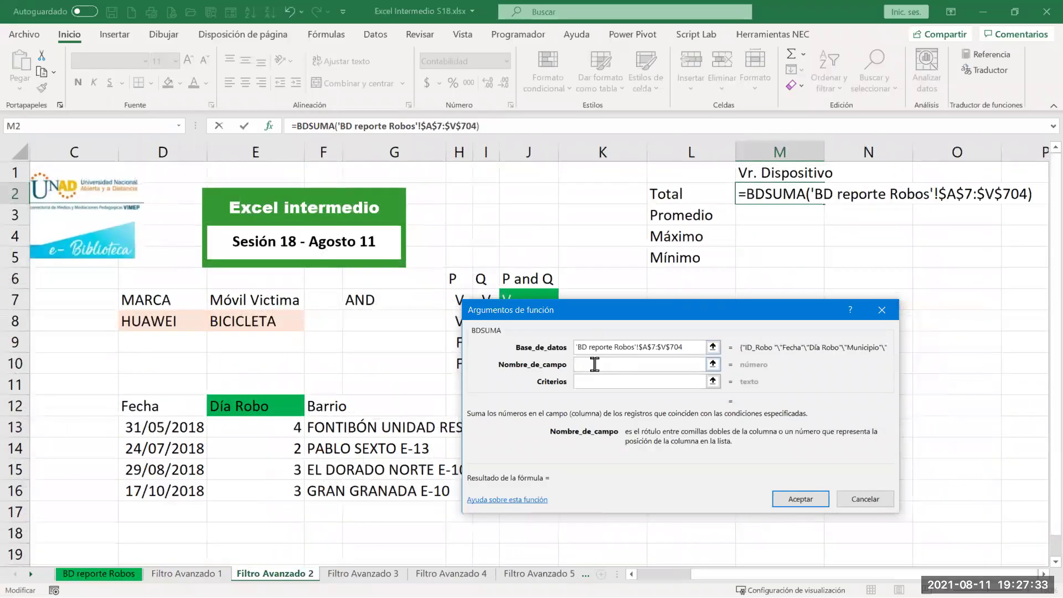
{"action": "left_click", "coordinate": [778, 174]}
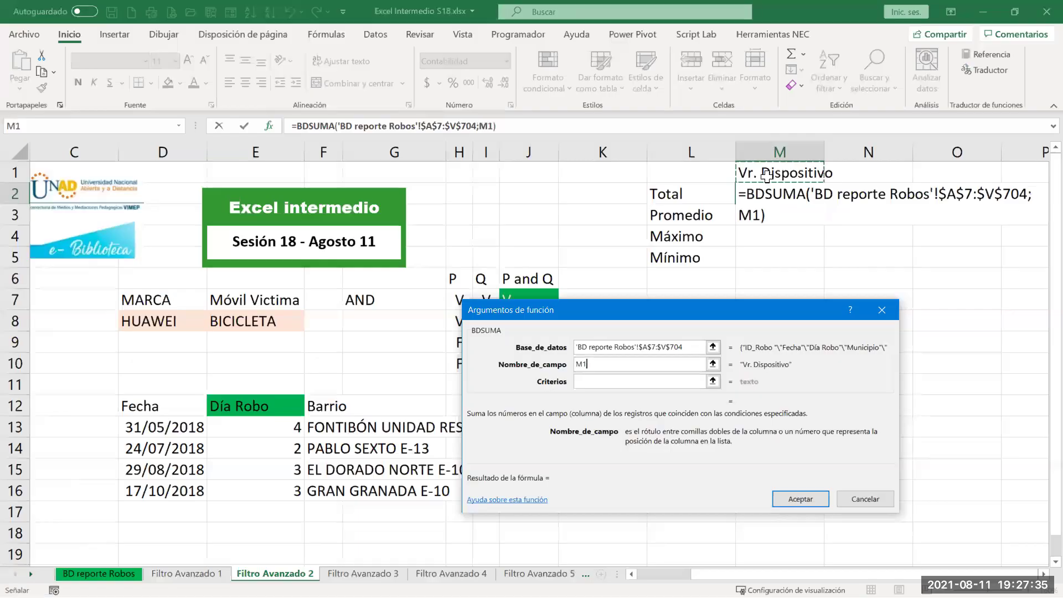
{"action": "left_click", "coordinate": [581, 382]}
{"action": "left_click", "coordinate": [596, 364]}
{"action": "key", "text": "F4"}
{"action": "key", "text": "F4"}
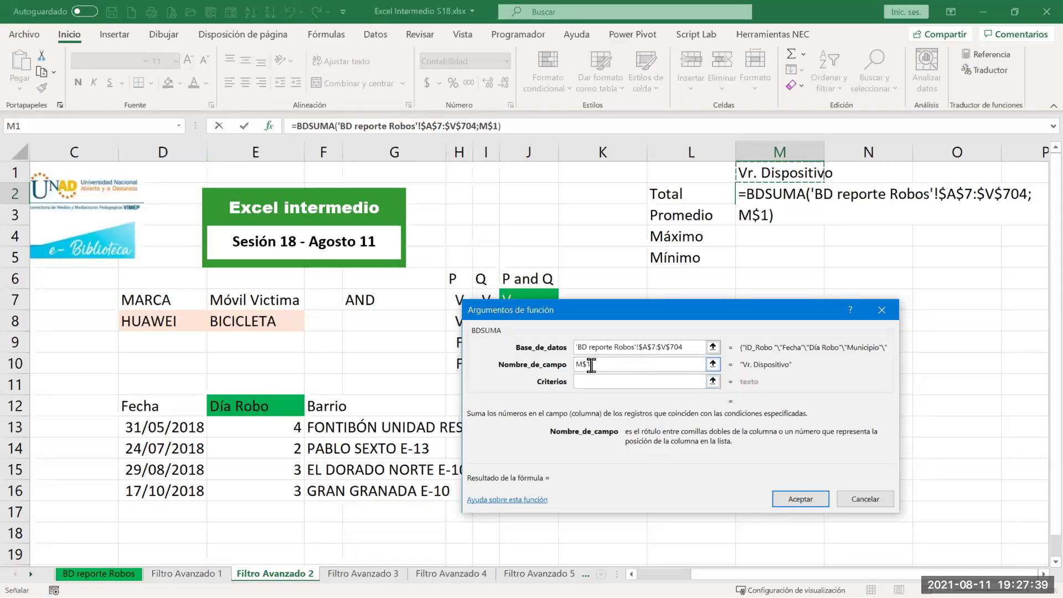
Set BDSUMA's Criterios argument to the range d7:e8, covering the MARCA and Móvil Victima headings with their conditions
{"action": "left_click", "coordinate": [584, 381]}
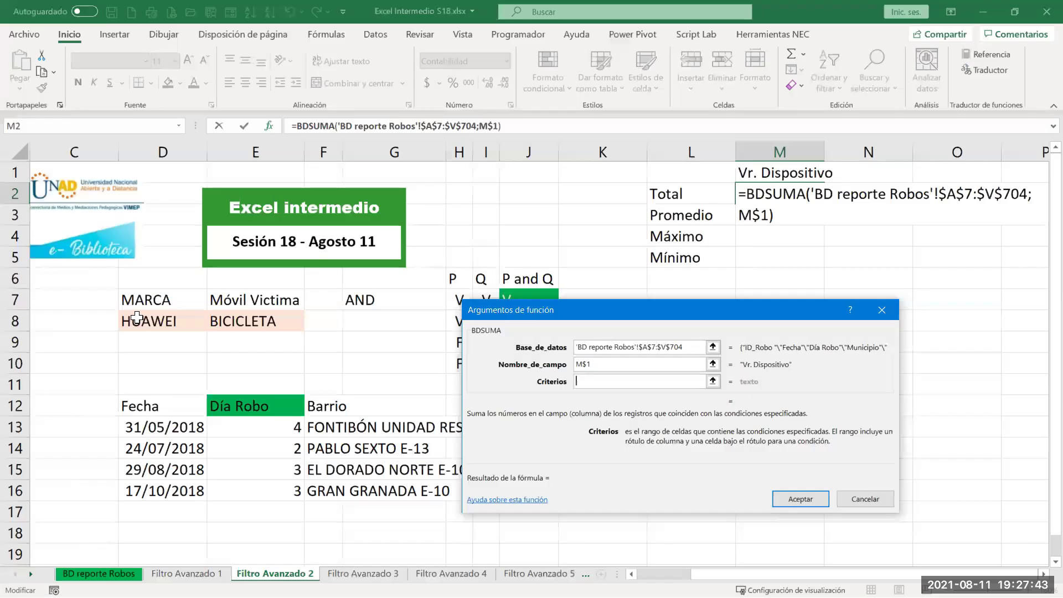
{"action": "left_click_drag", "start_coordinate": [147, 299], "coordinate": [260, 324]}
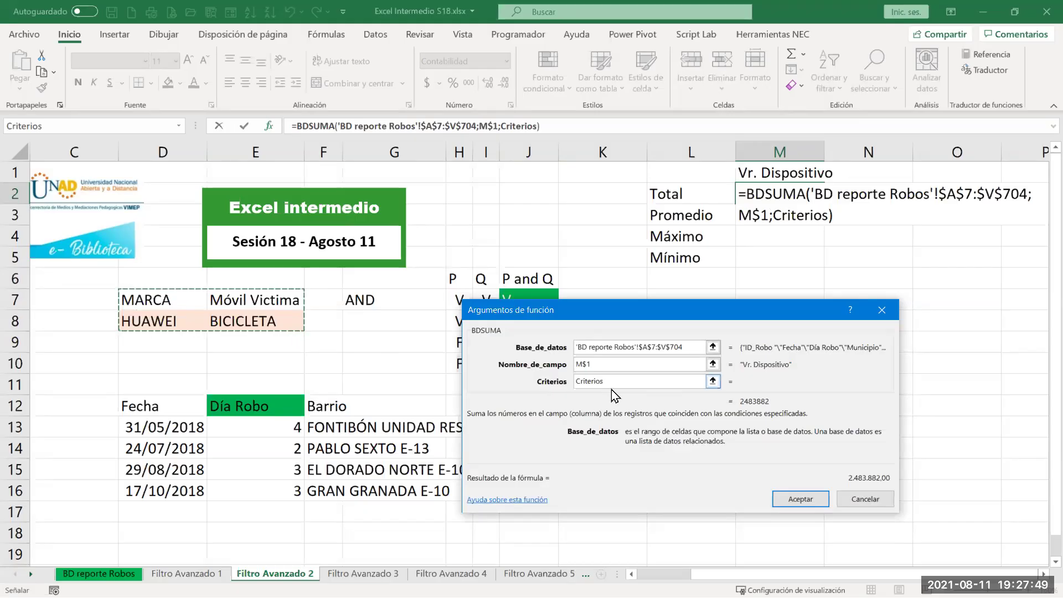
{"action": "left_click_drag", "start_coordinate": [611, 381], "coordinate": [575, 383]}
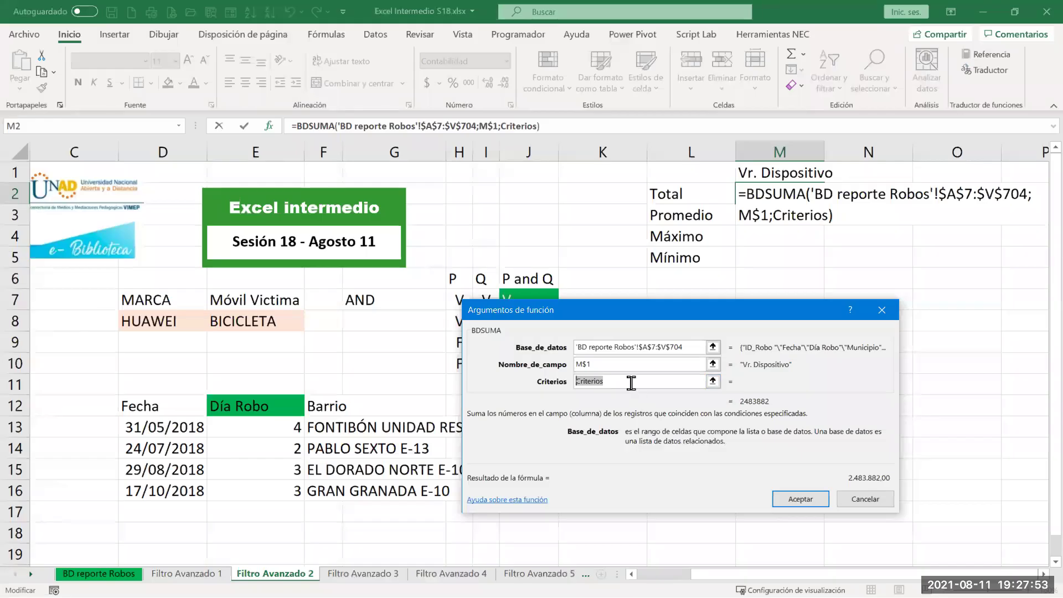
{"action": "type", "text": "d2:"}
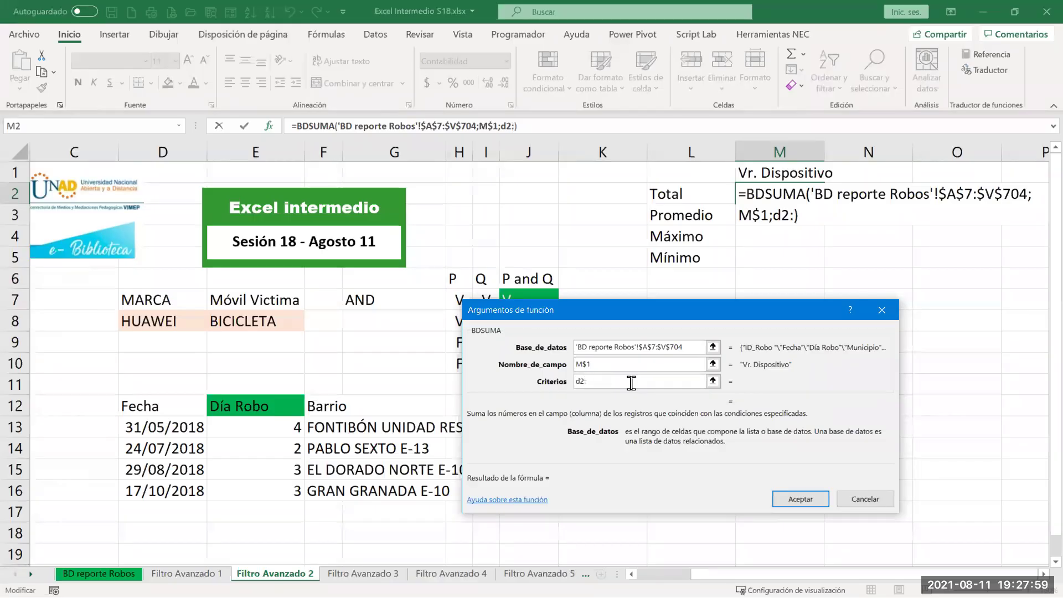
{"action": "type", "text": "7"}
{"action": "key", "text": "BackSpace"}
{"action": "key", "text": "BackSpace"}
{"action": "type", "text": "7:e8"}
Make the criteria range absolute as $D$7:$E$8 and accept the BDSUMA formula in M2
{"action": "left_click_drag", "start_coordinate": [622, 382], "coordinate": [559, 387]}
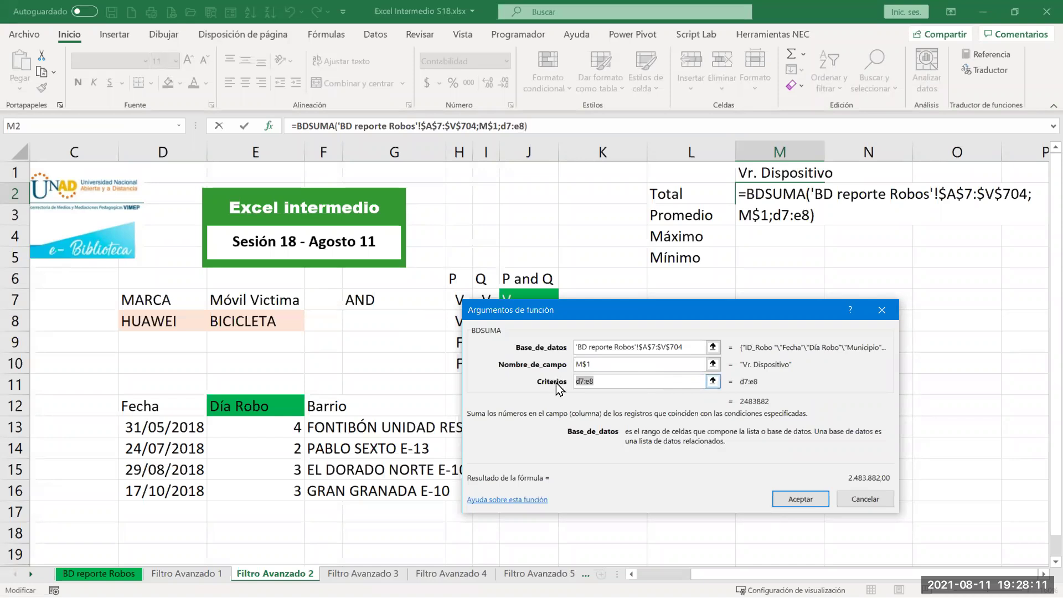
{"action": "key", "text": "F4"}
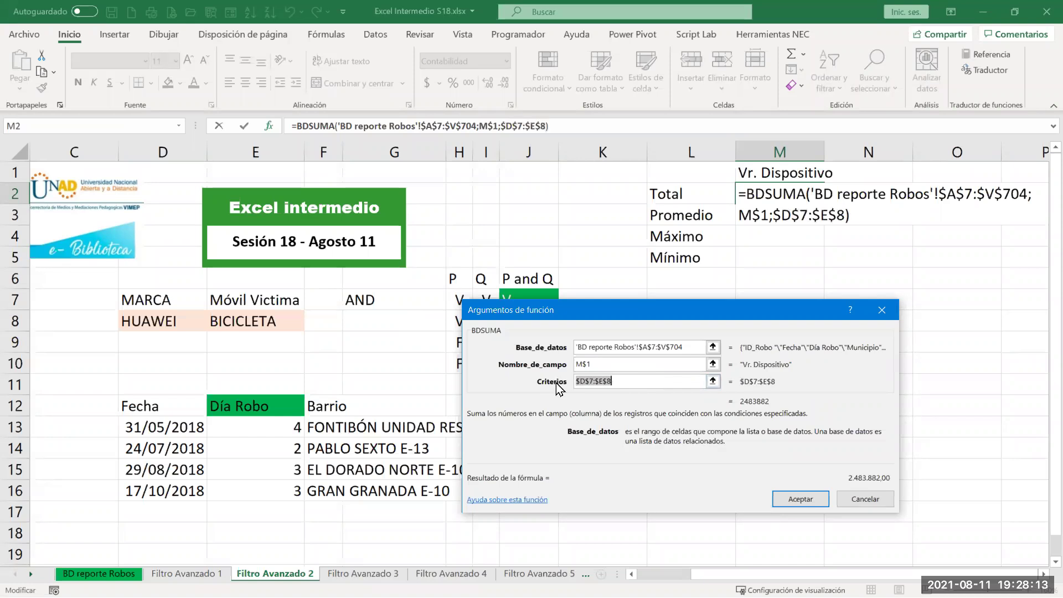
{"action": "key", "text": "Return"}
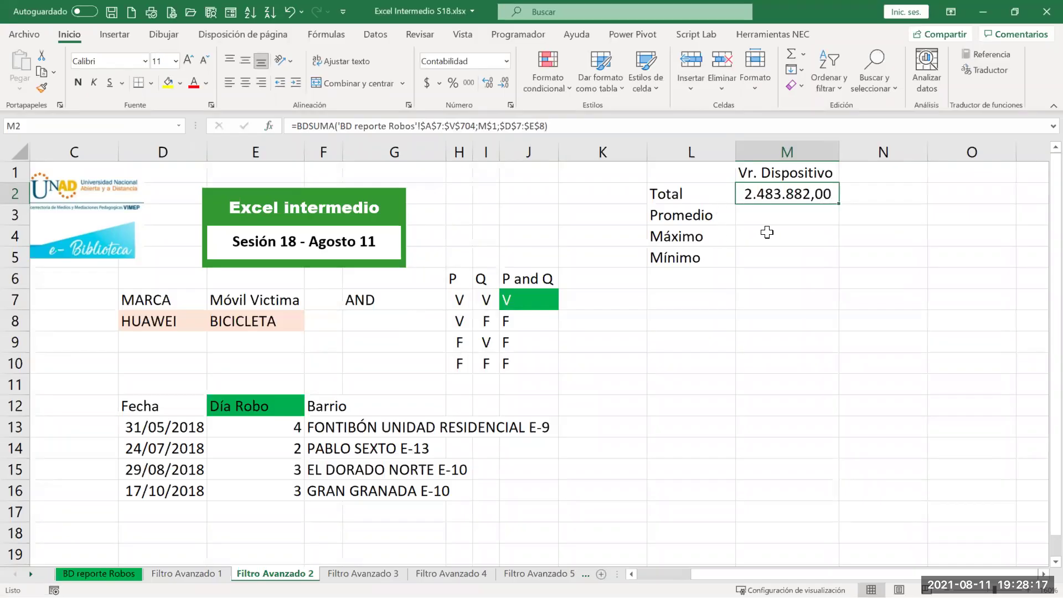
Copy the Total formula down through M5 and change the function in the Promedio cell M3 to BDPROMEDIO
{"action": "left_click_drag", "start_coordinate": [839, 205], "coordinate": [819, 249]}
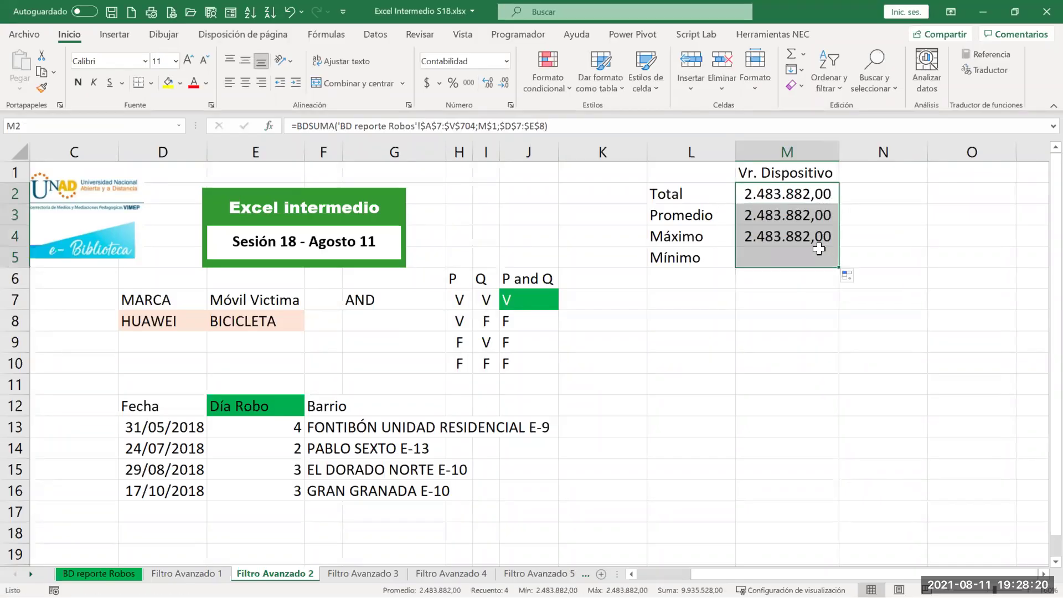
{"action": "left_click", "coordinate": [749, 212]}
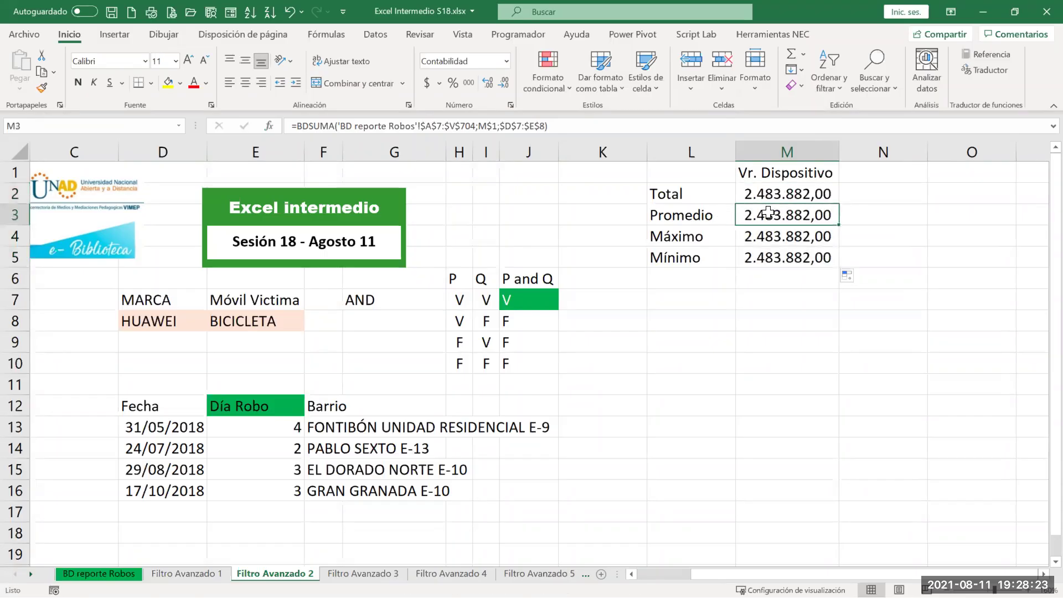
{"action": "double_click", "coordinate": [756, 215]}
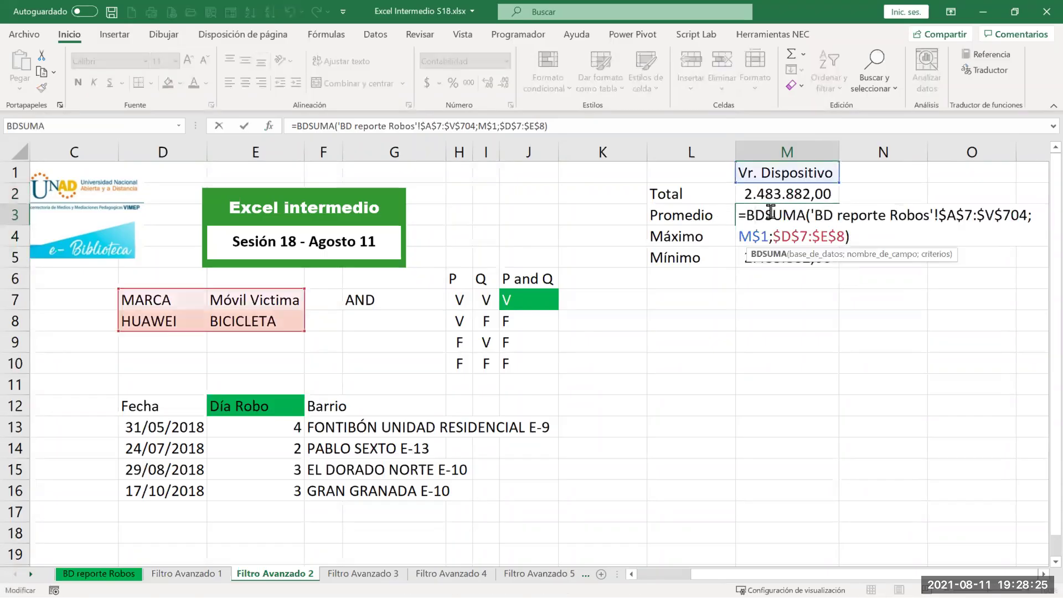
{"action": "left_click_drag", "start_coordinate": [764, 214], "coordinate": [805, 214]}
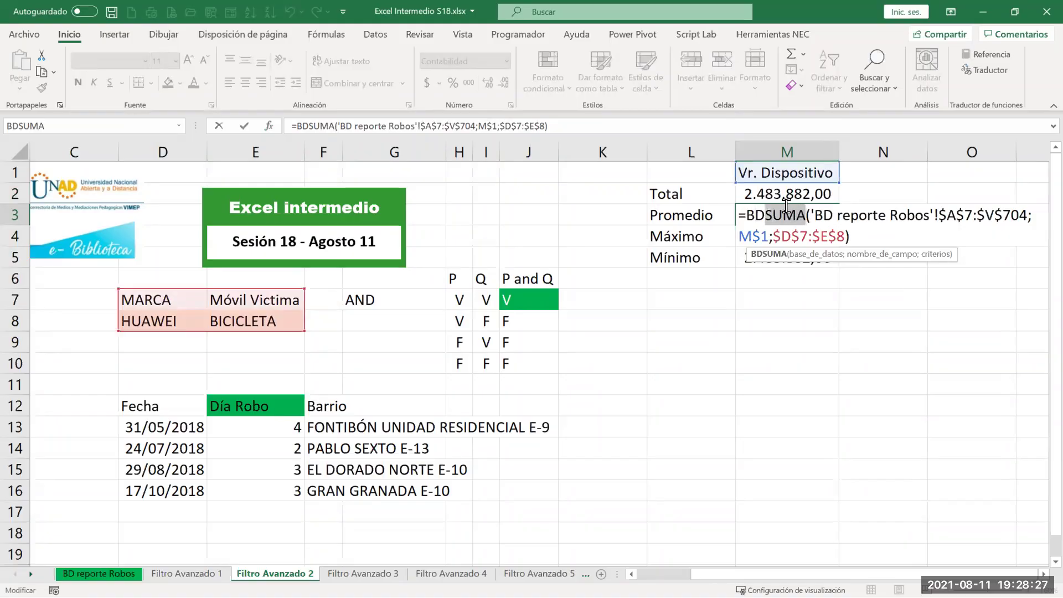
{"action": "type", "text": "promedio"}
{"action": "key", "text": "Return"}
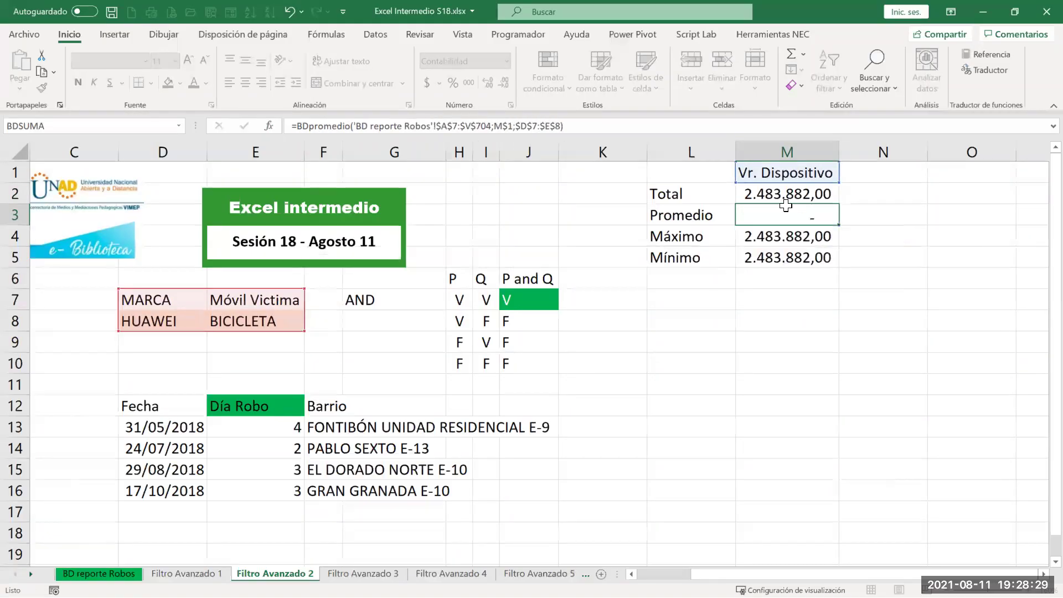
Change the function in the Máximo cell M4 to BDMAX, keeping the same arguments
{"action": "double_click", "coordinate": [769, 231]}
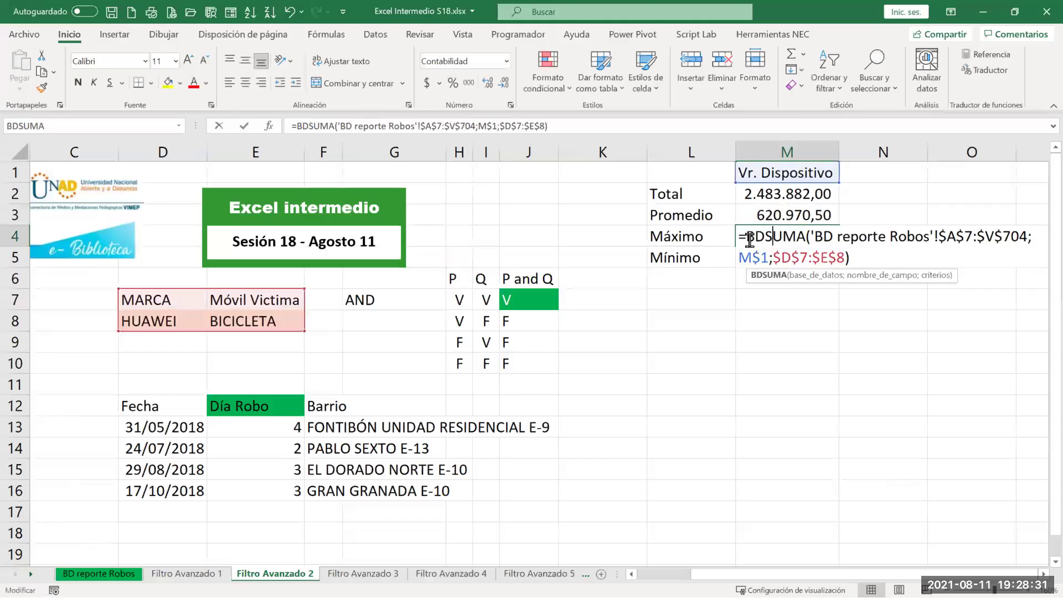
{"action": "left_click_drag", "start_coordinate": [764, 237], "coordinate": [806, 236]}
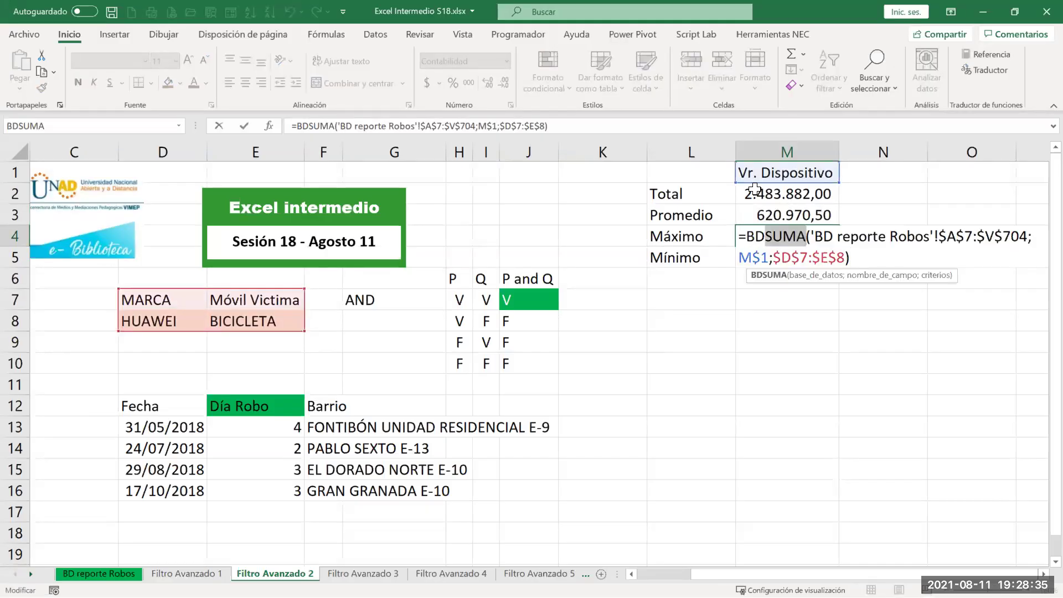
{"action": "type", "text": "ma"}
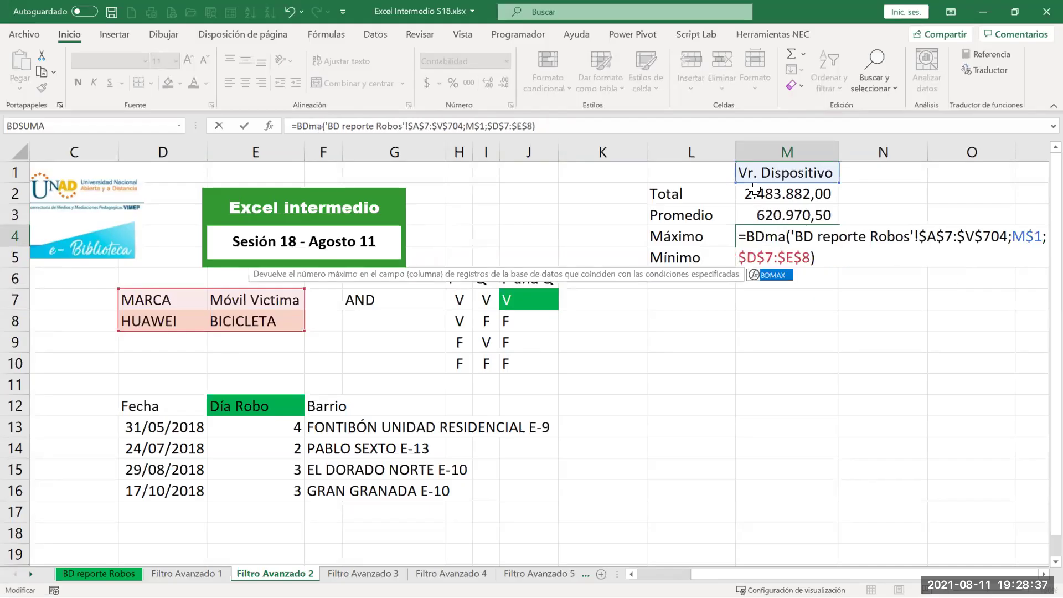
{"action": "key", "text": "Return"}
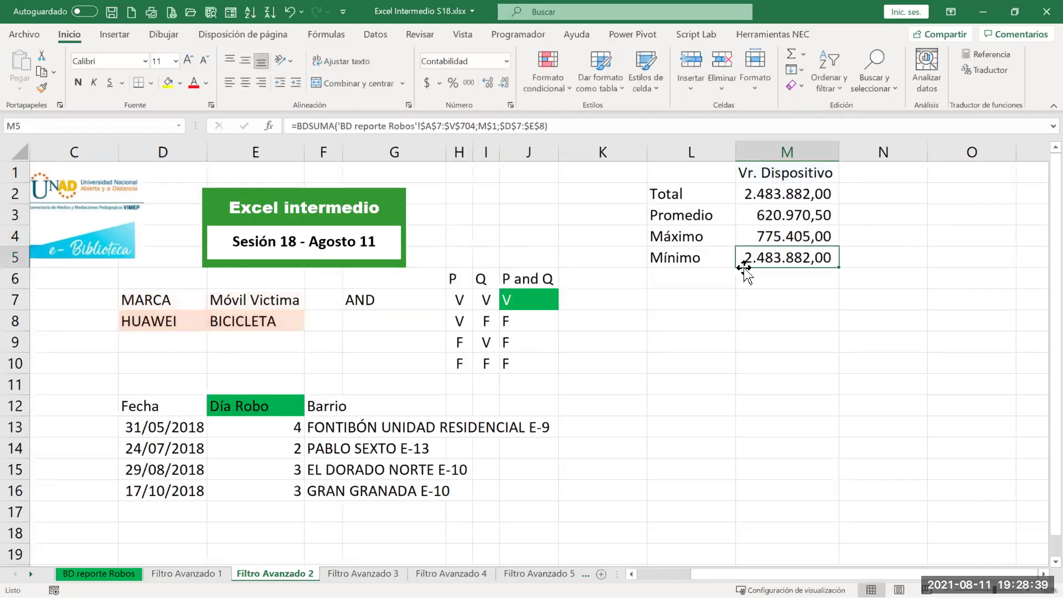
Change the function in the Mínimo cell M5 to BDMIN, keeping the same arguments
{"action": "double_click", "coordinate": [768, 262]}
{"action": "left_click_drag", "start_coordinate": [765, 257], "coordinate": [806, 258]}
{"action": "type", "text": "min"}
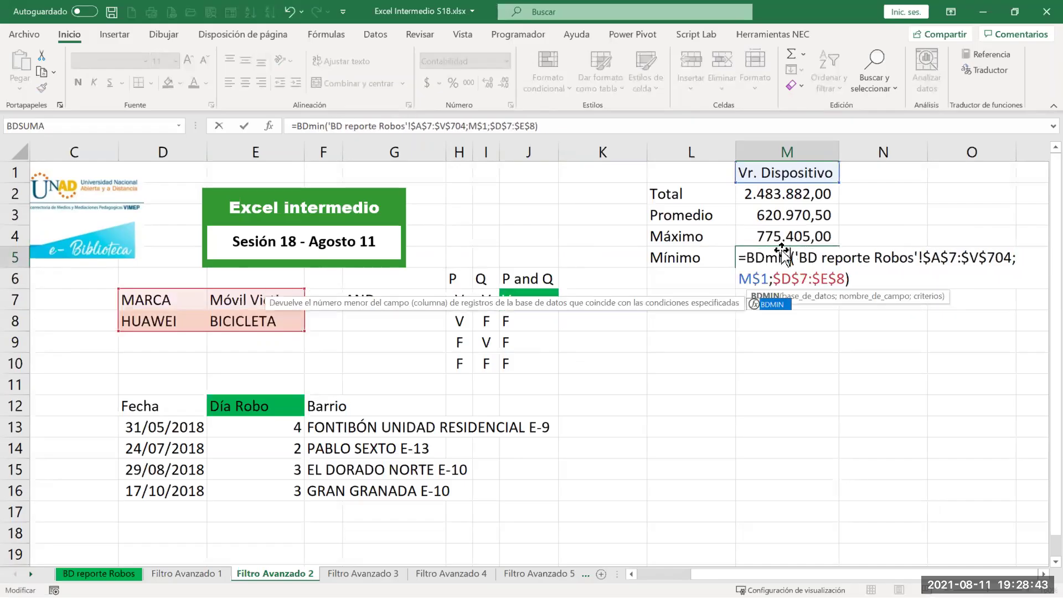
{"action": "key", "text": "Return"}
Add the row label Cantidad in L6, below Mínimo
{"action": "left_click", "coordinate": [711, 270]}
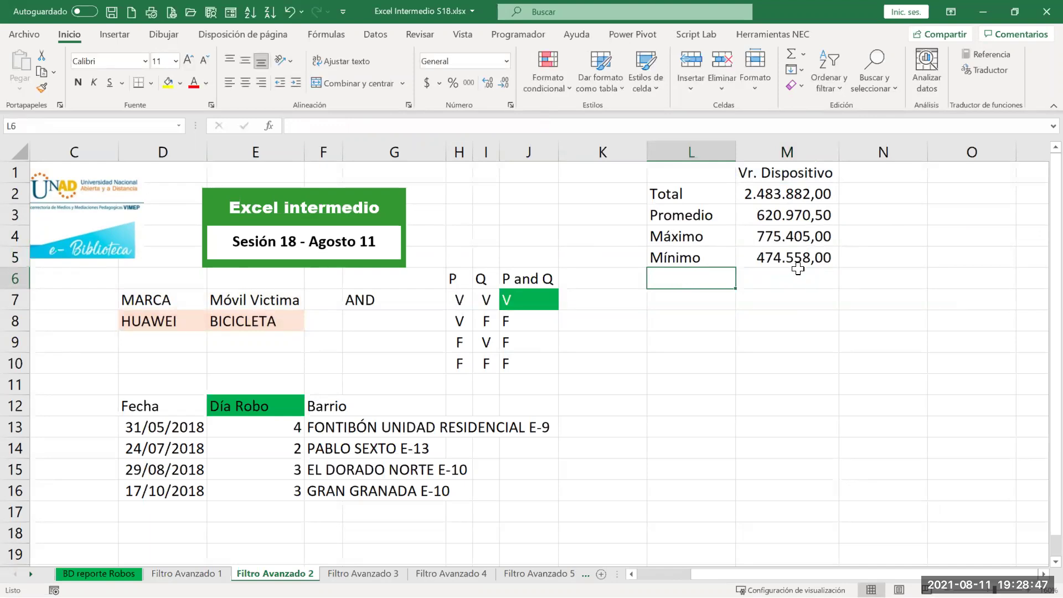
{"action": "type", "text": "Cantidad"}
{"action": "key", "text": "Return"}
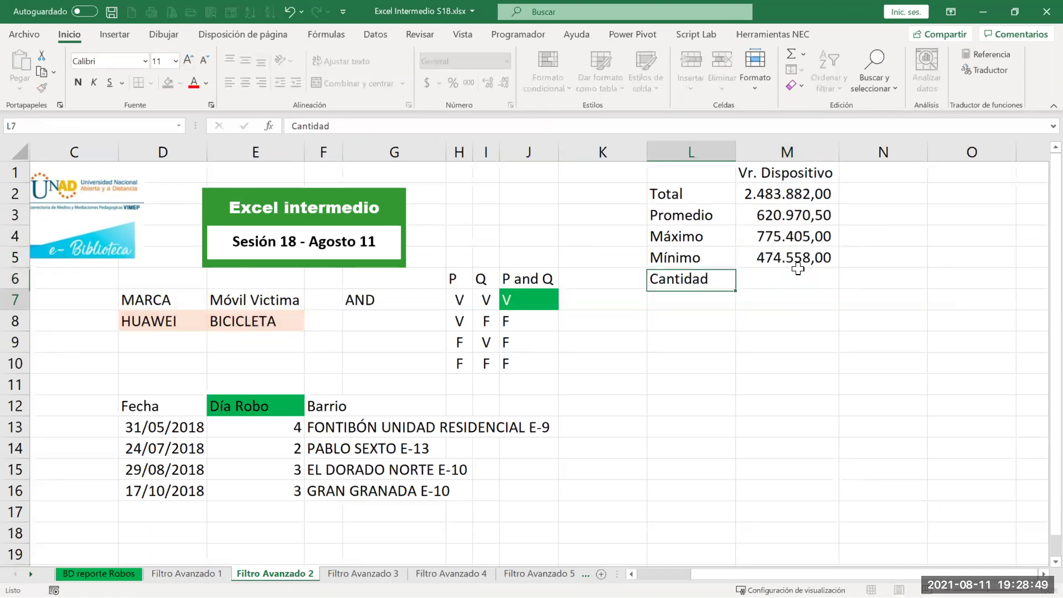
Copy the Mínimo formula down to M6 and change its function to BDCONTAR to count the matching records
{"action": "left_click", "coordinate": [797, 258]}
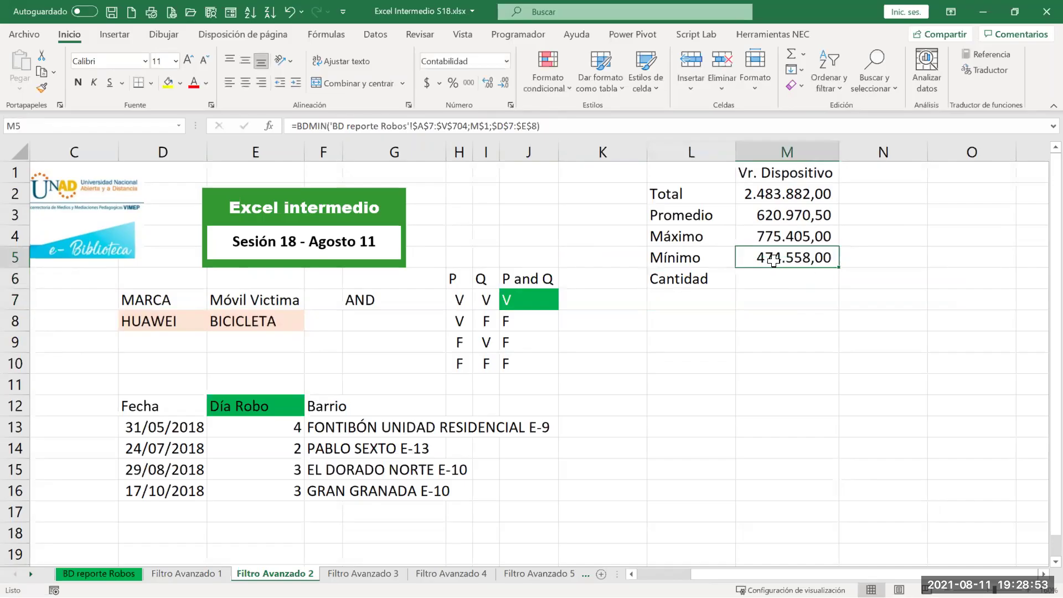
{"action": "left_click_drag", "start_coordinate": [840, 280], "coordinate": [841, 291]}
{"action": "double_click", "coordinate": [764, 279]}
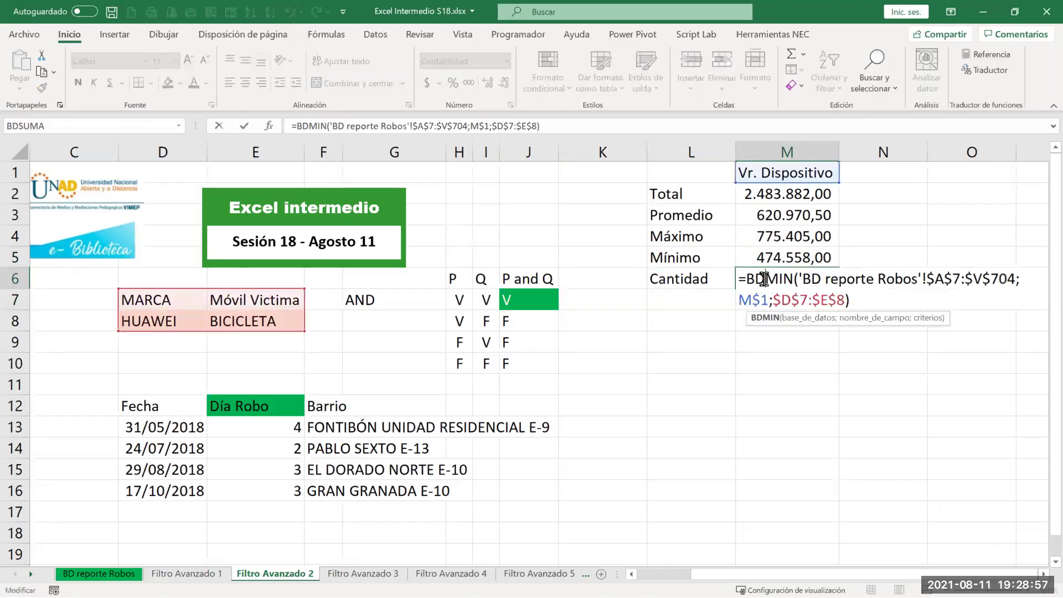
{"action": "left_click_drag", "start_coordinate": [765, 278], "coordinate": [793, 278]}
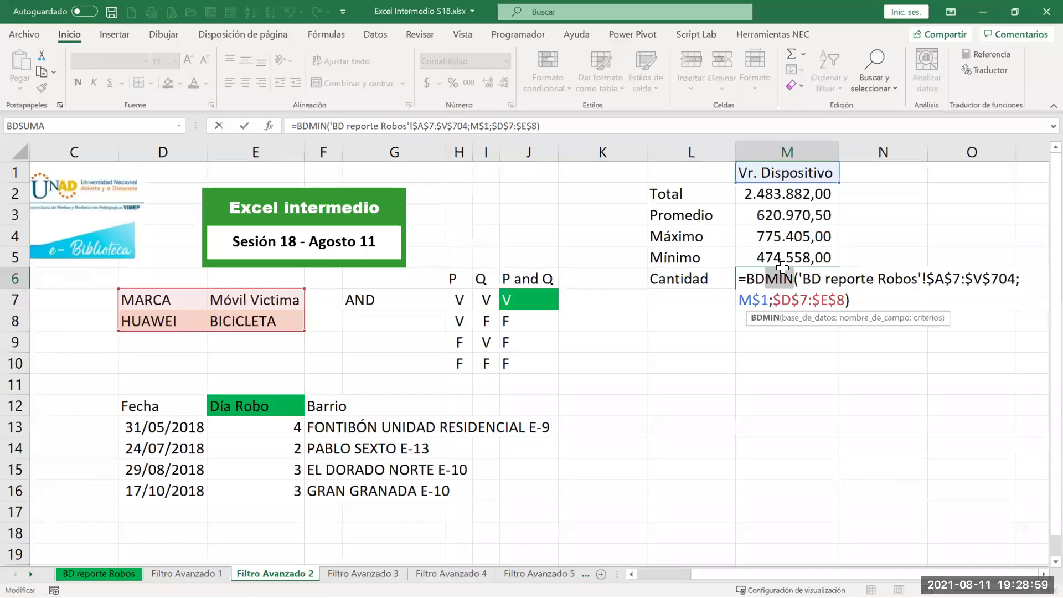
{"action": "type", "text": "CONTAR"}
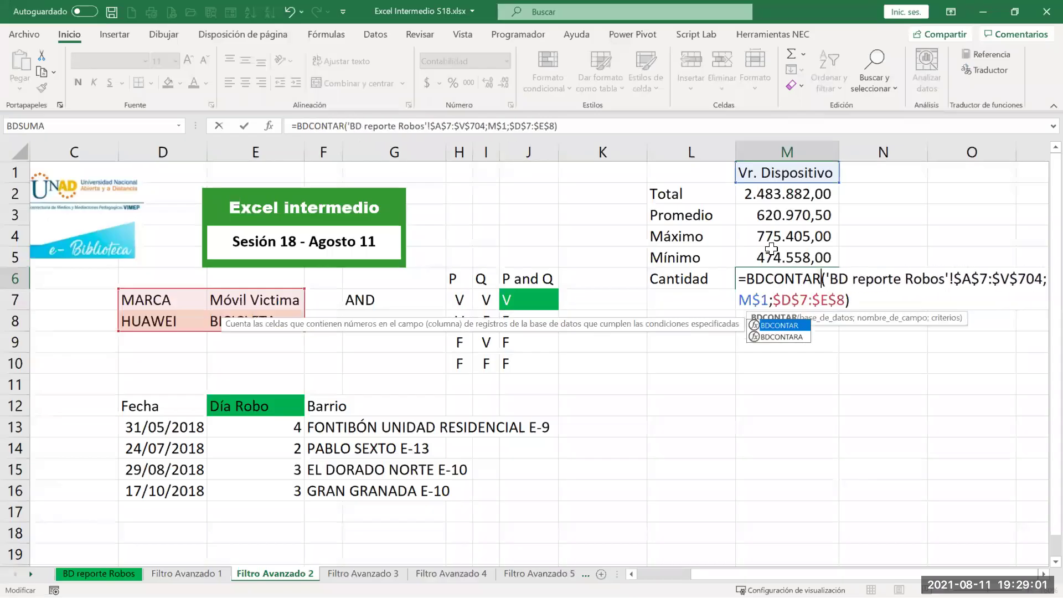
{"action": "key", "text": "ctrl+Return"}
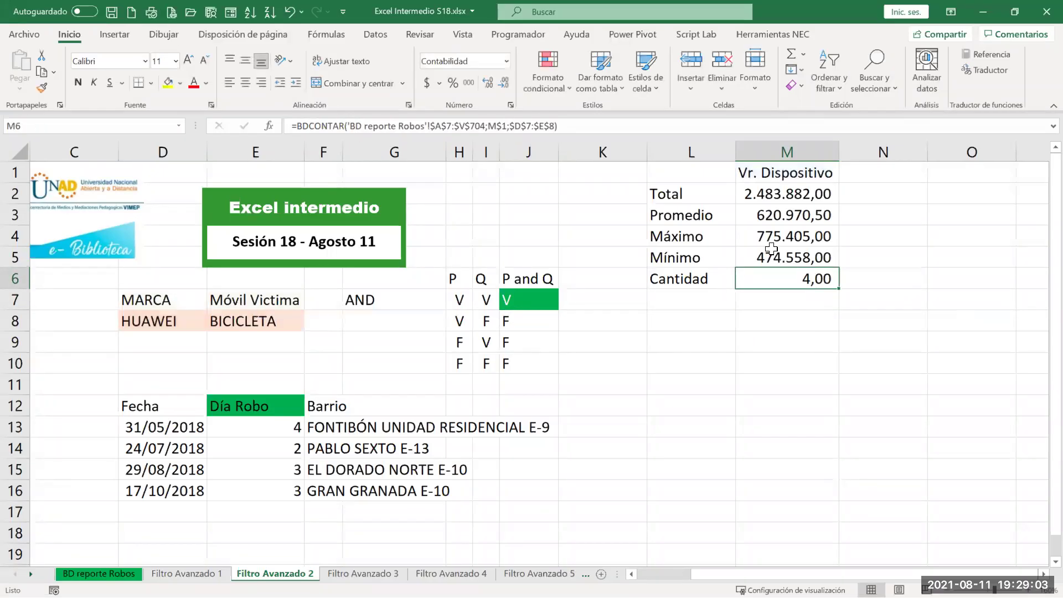
Compare the Cantidad result with the extracted rows E13:E16 and review the database formulas in M2:M6
{"action": "left_click_drag", "start_coordinate": [275, 426], "coordinate": [284, 492]}
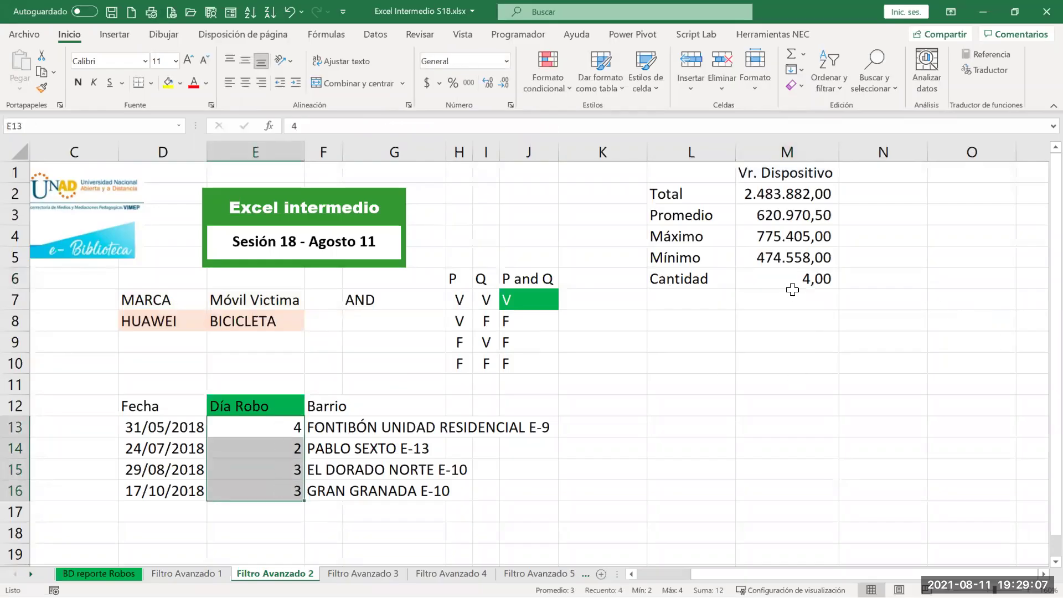
{"action": "left_click", "coordinate": [778, 275]}
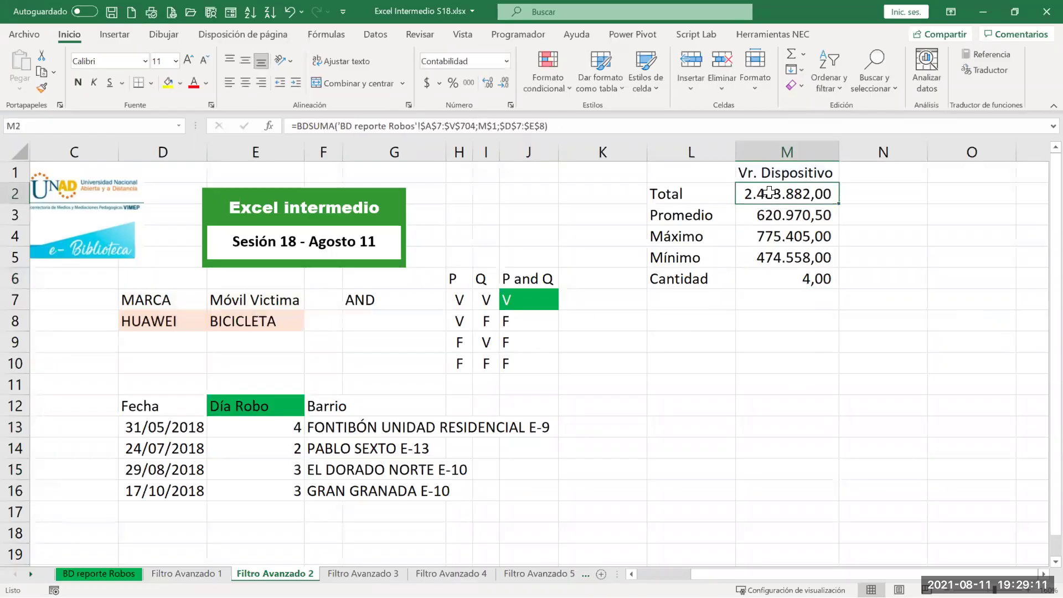
{"action": "left_click", "coordinate": [790, 218]}
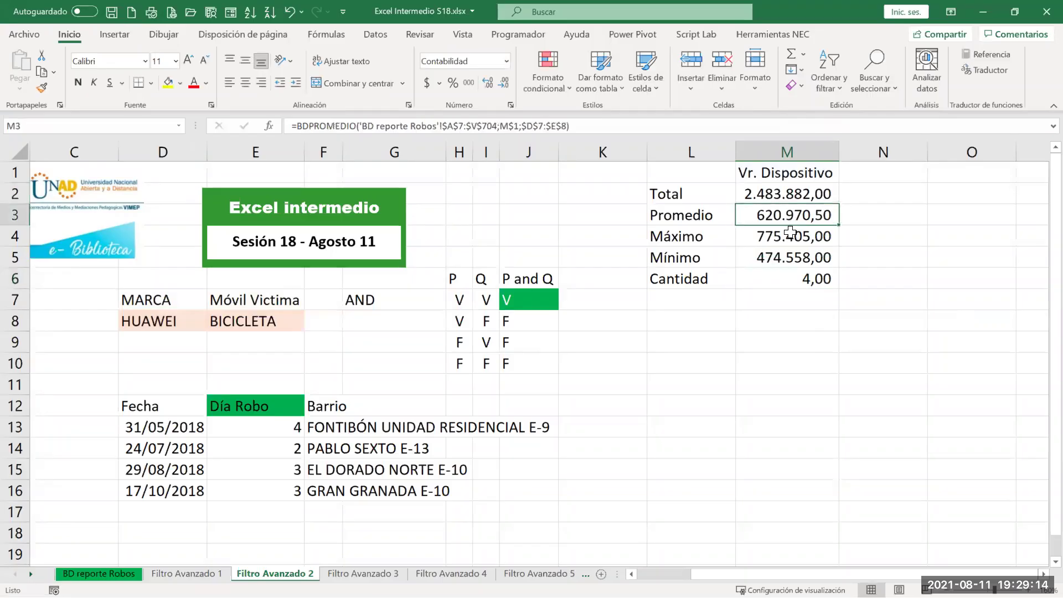
{"action": "left_click", "coordinate": [803, 284]}
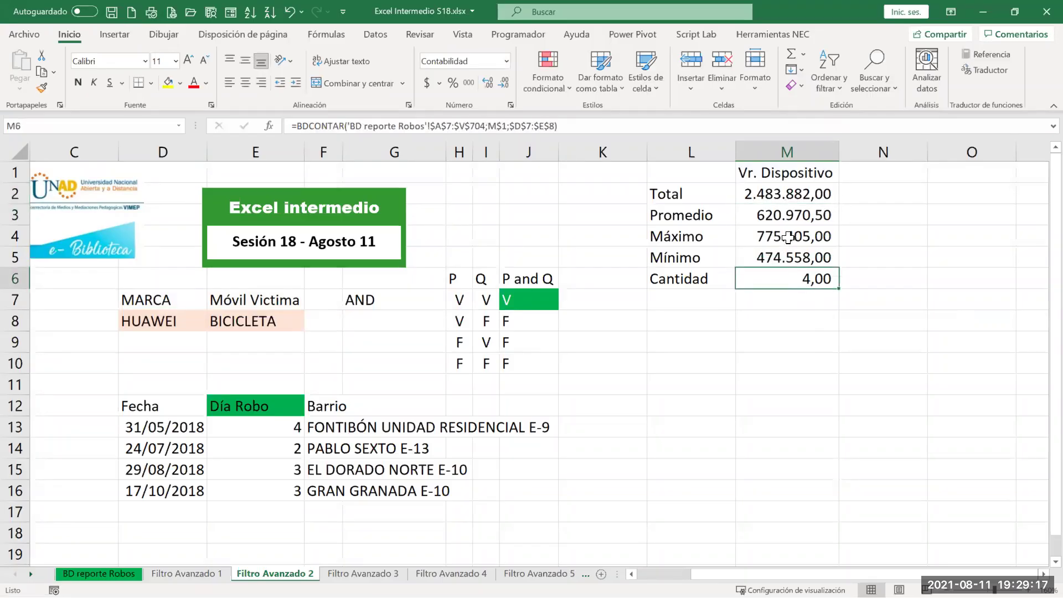
{"action": "left_click", "coordinate": [788, 237]}
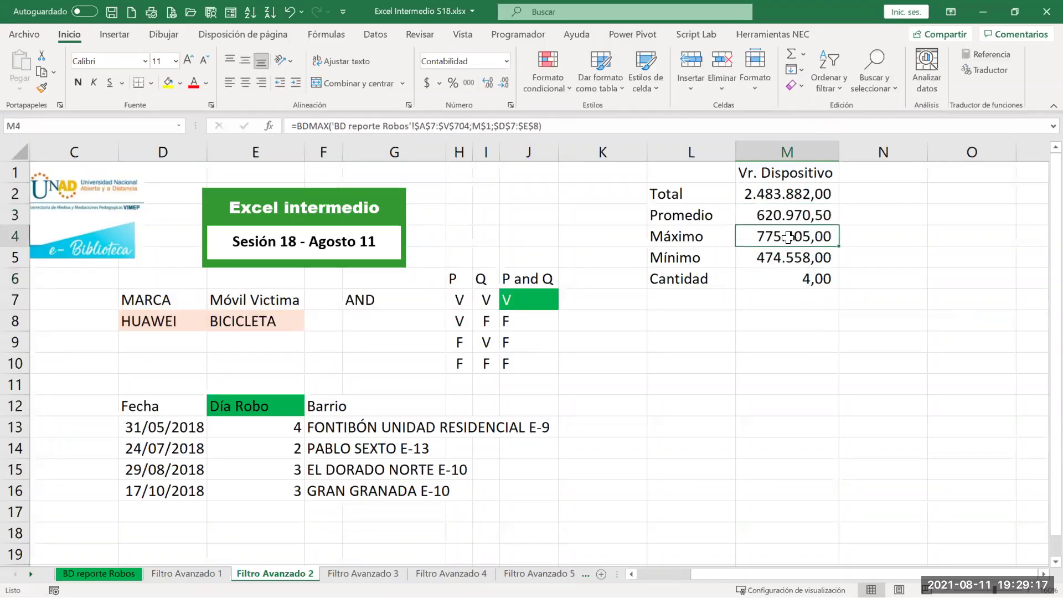
{"action": "left_click", "coordinate": [813, 278]}
{"action": "left_click", "coordinate": [775, 259]}
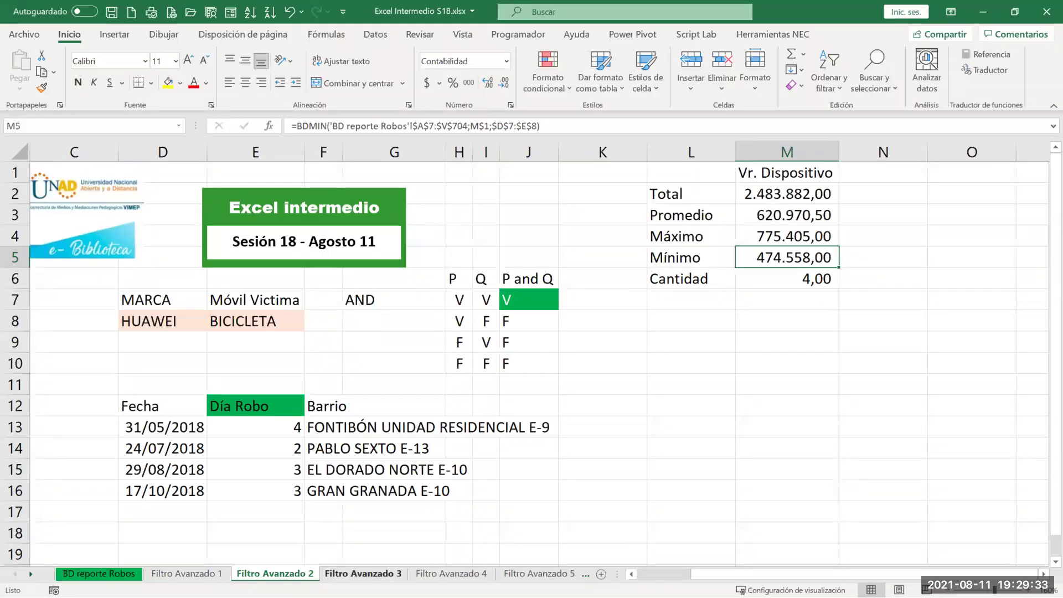
Look through the Filtro Avanzado 3 to Filtro Avanzado 6 sheets and switch to the presentation's Funciones slide
{"action": "left_click", "coordinate": [362, 573]}
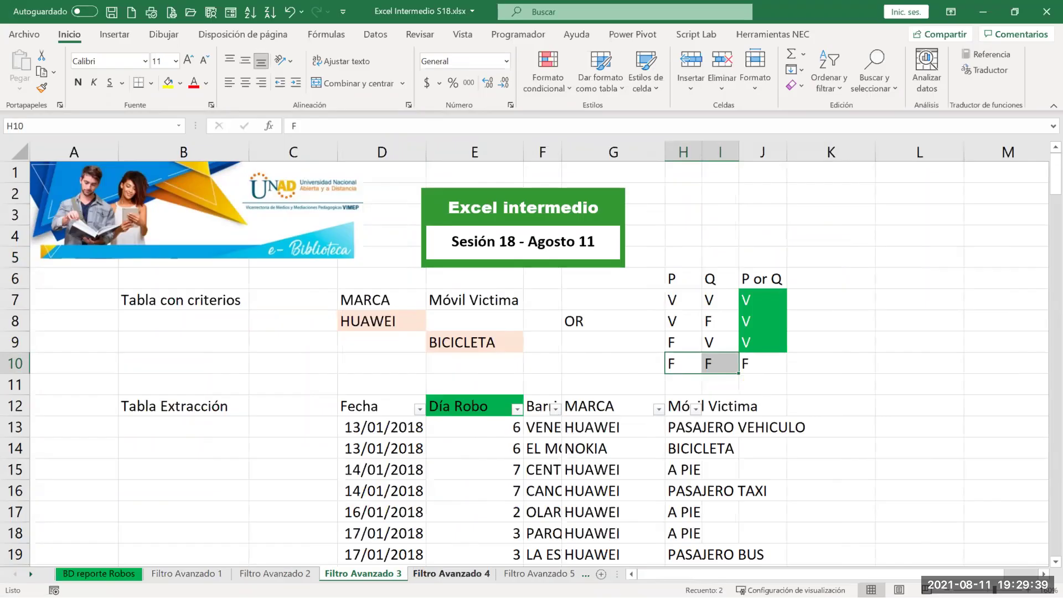
{"action": "left_click", "coordinate": [451, 573]}
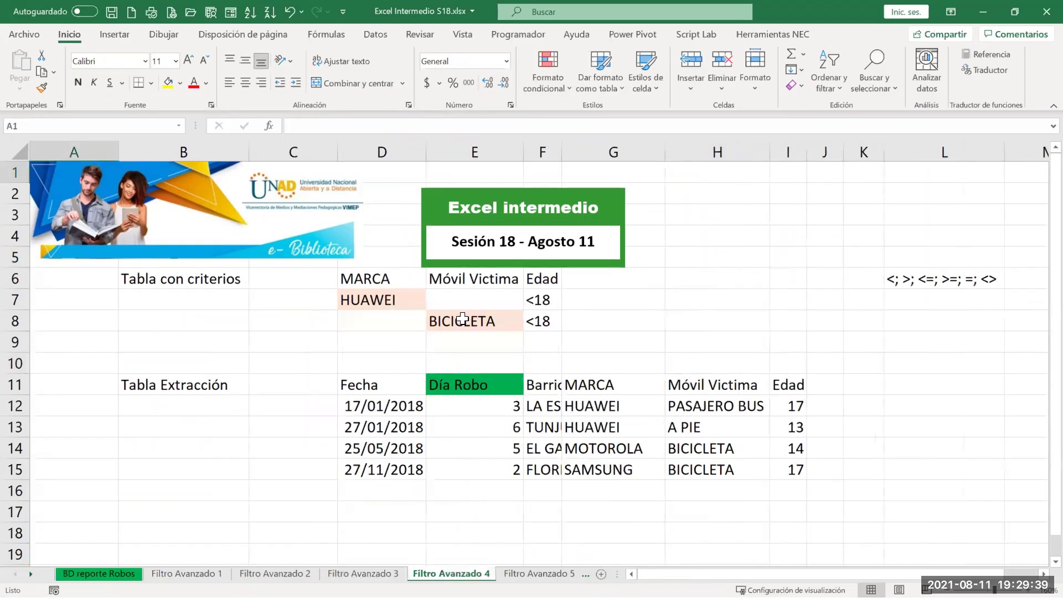
{"action": "left_click", "coordinate": [531, 572]}
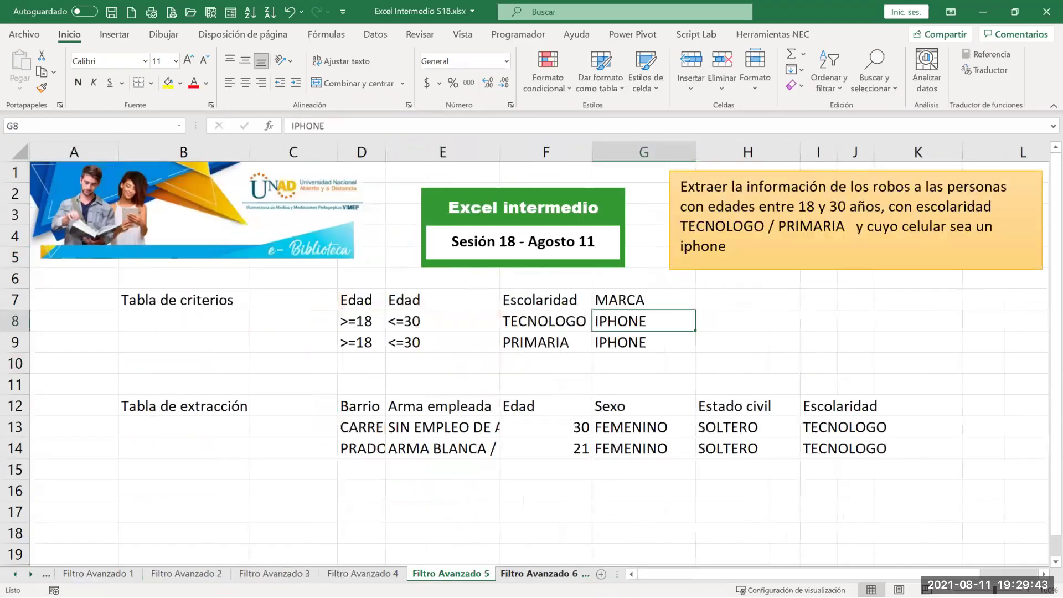
{"action": "left_click", "coordinate": [540, 573]}
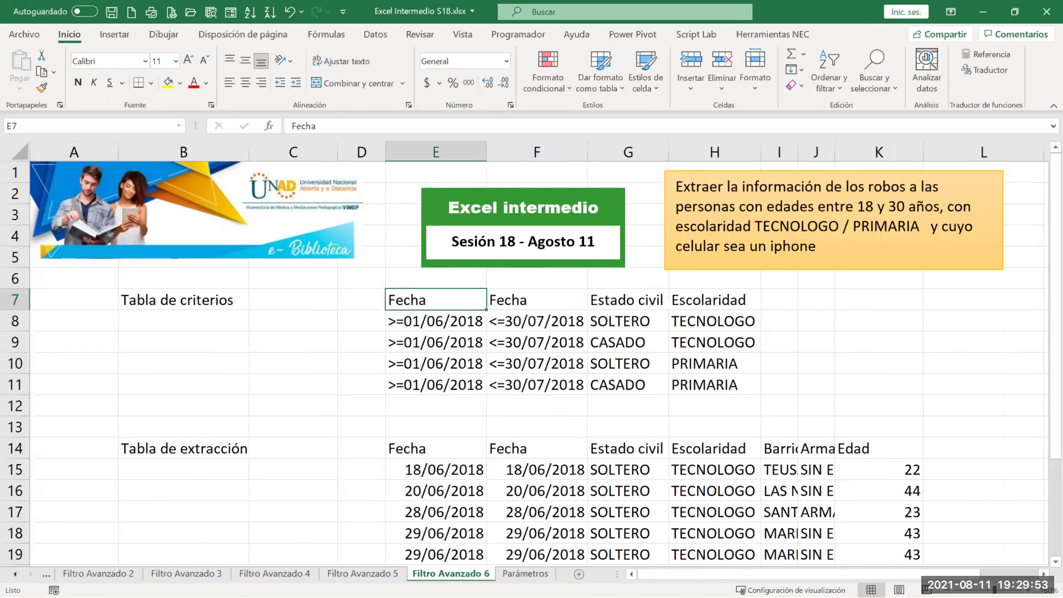
{"action": "key", "text": "alt+Tab"}
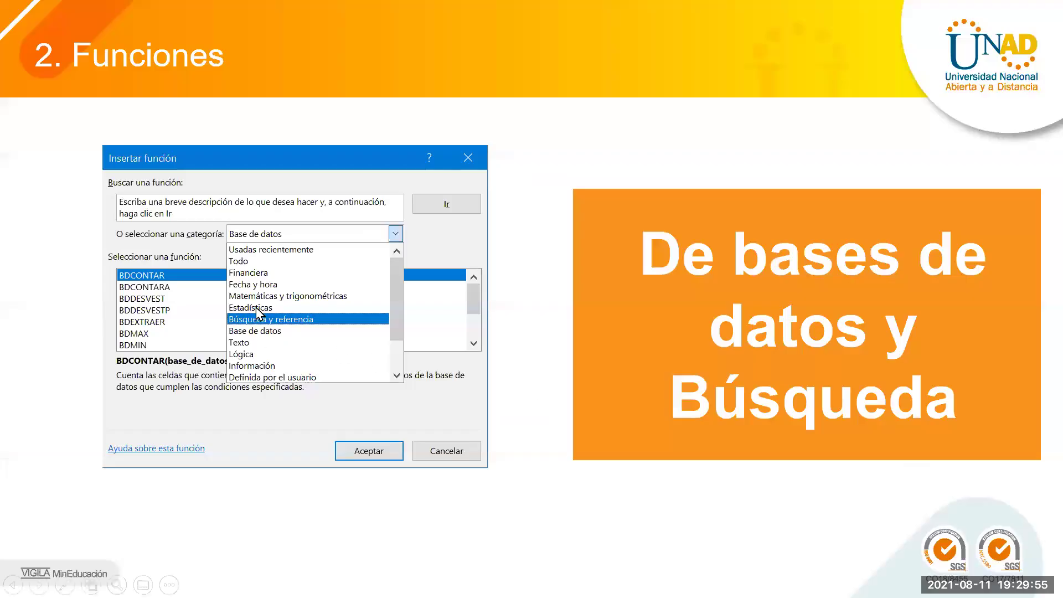
{"action": "key", "text": "Right"}
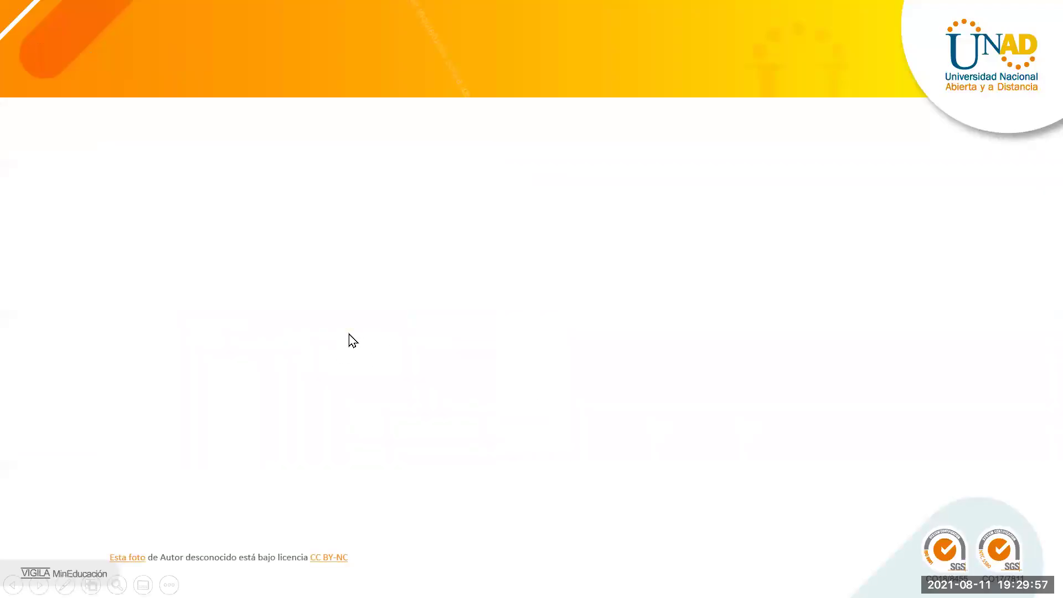
{"action": "key", "text": "Left"}
{"action": "key", "text": "Left"}
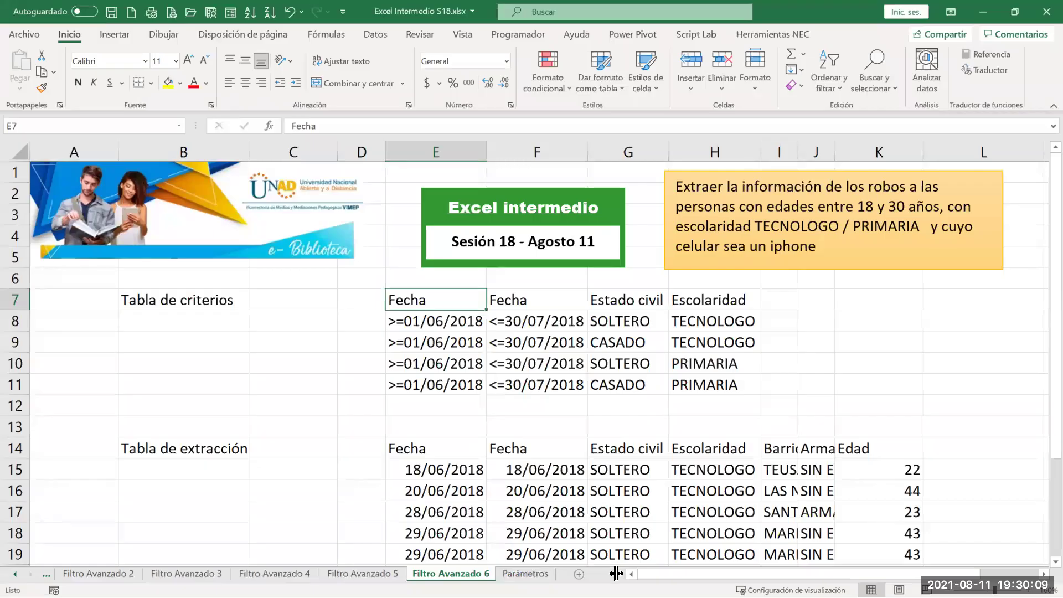
Unhide the BD reporte Robos II and Parámetros II sheets and return to BD reporte Robos II
{"action": "left_click_drag", "start_coordinate": [612, 569], "coordinate": [681, 567]}
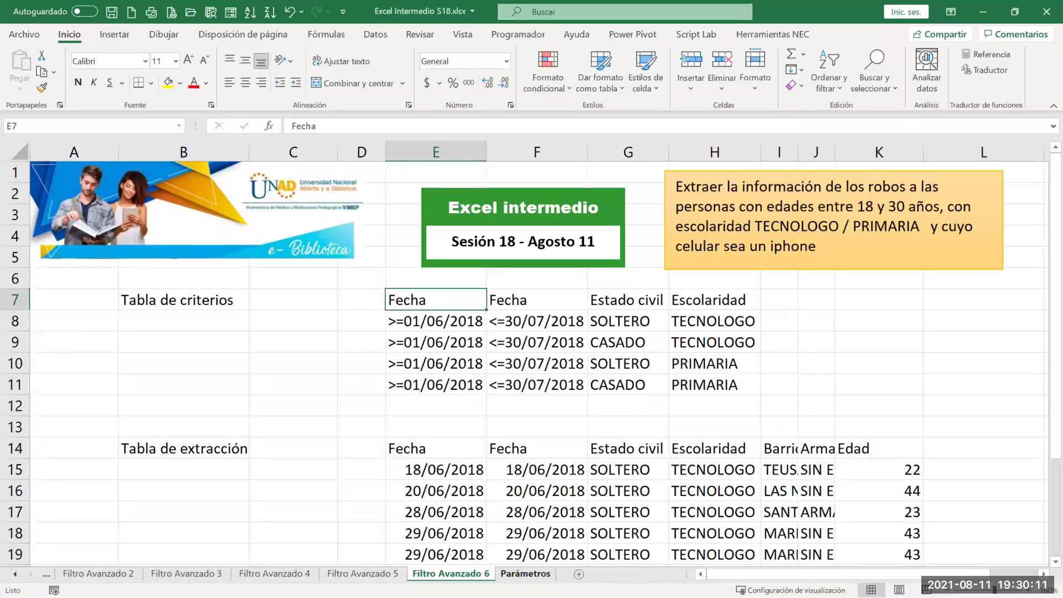
{"action": "left_click", "coordinate": [525, 573]}
{"action": "right_click", "coordinate": [526, 573]}
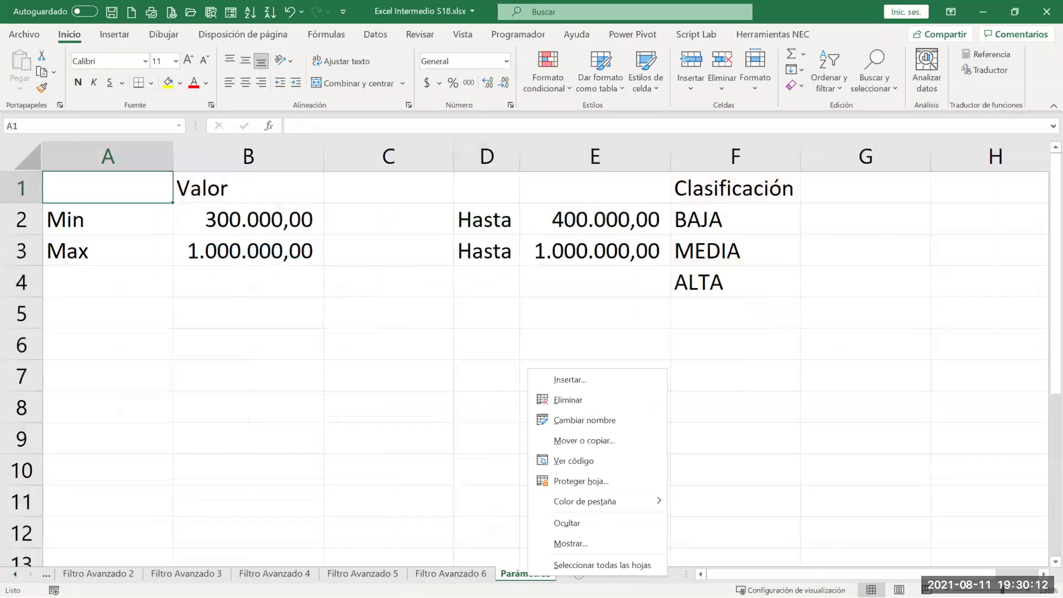
{"action": "left_click", "coordinate": [570, 543]}
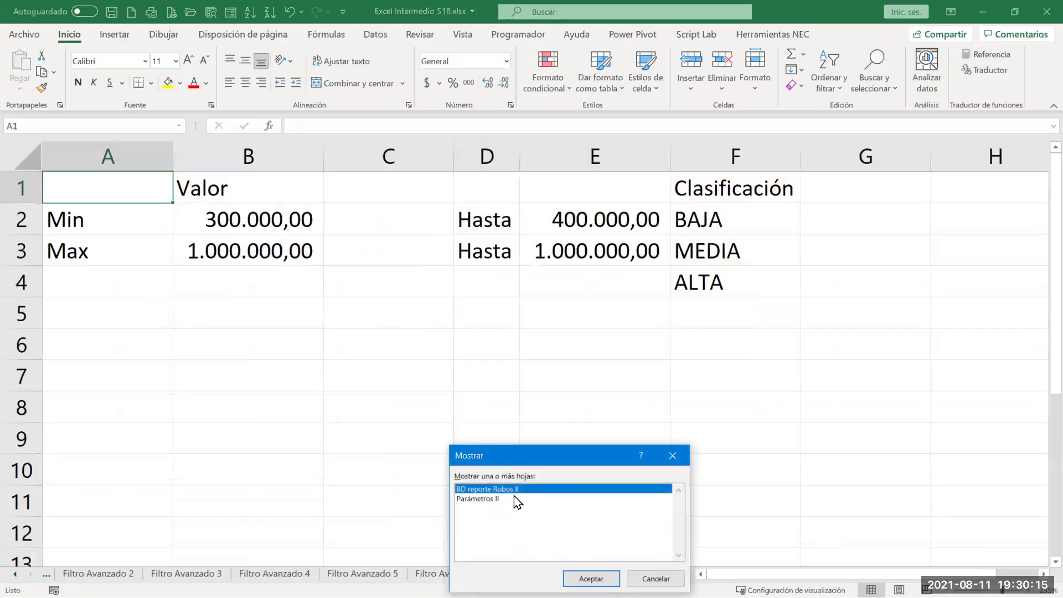
{"action": "left_click", "coordinate": [591, 578]}
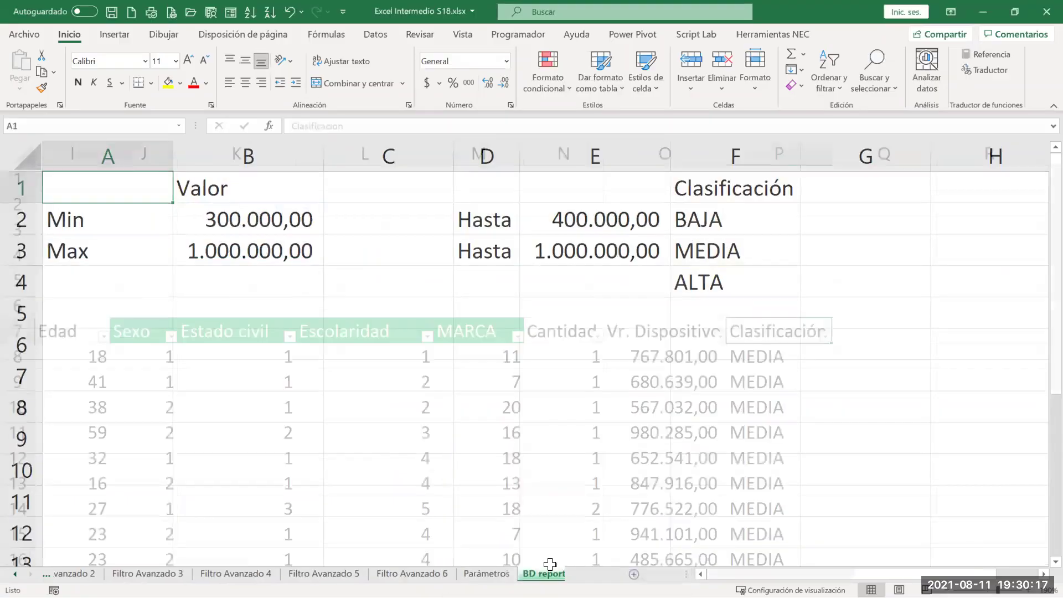
{"action": "right_click", "coordinate": [545, 574]}
{"action": "left_click", "coordinate": [570, 542]}
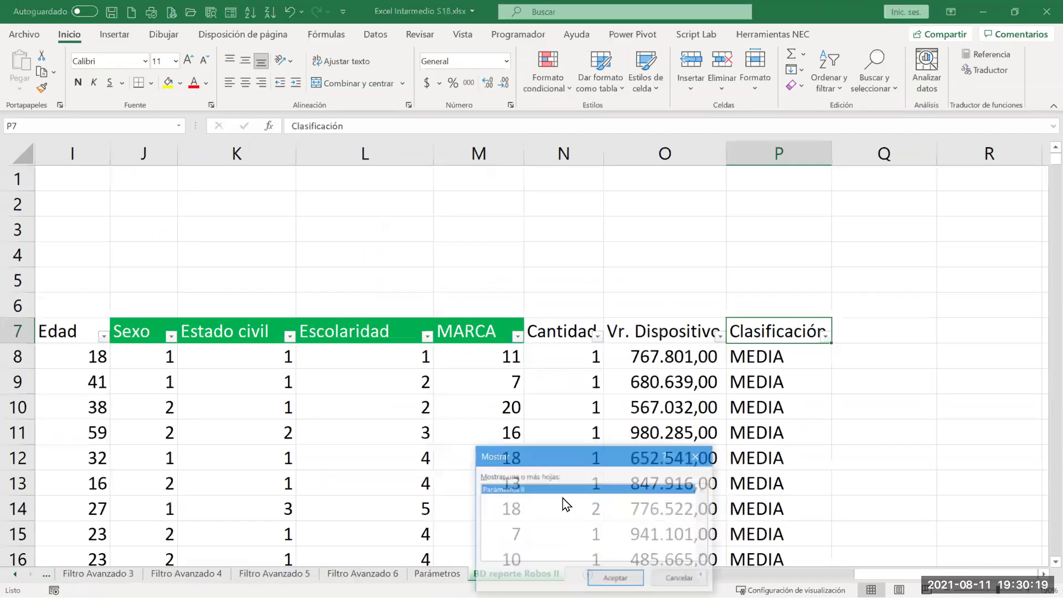
{"action": "left_click", "coordinate": [609, 576]}
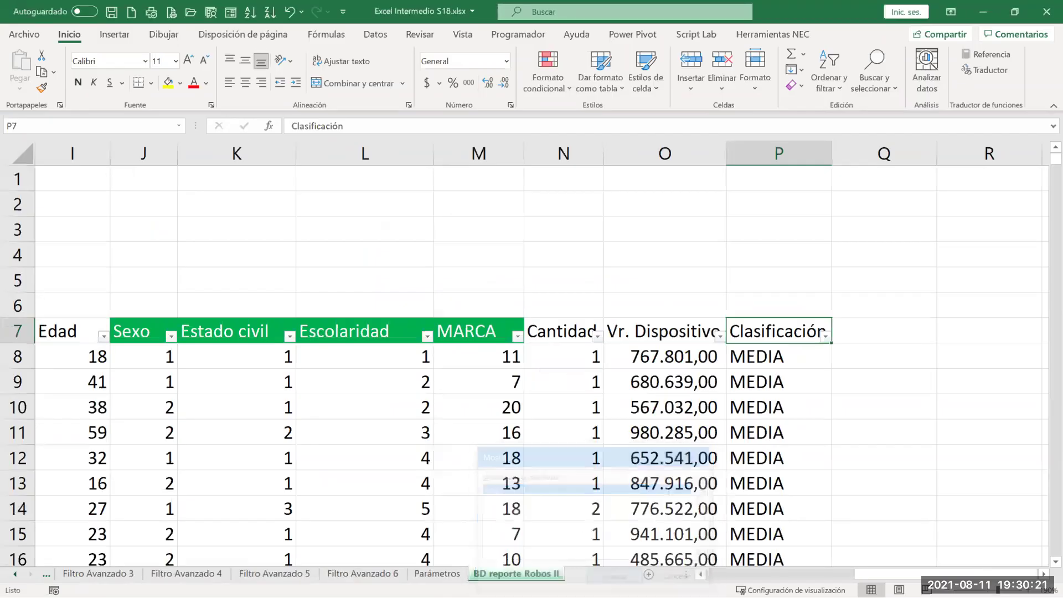
{"action": "key", "text": "ctrl+Page_Up"}
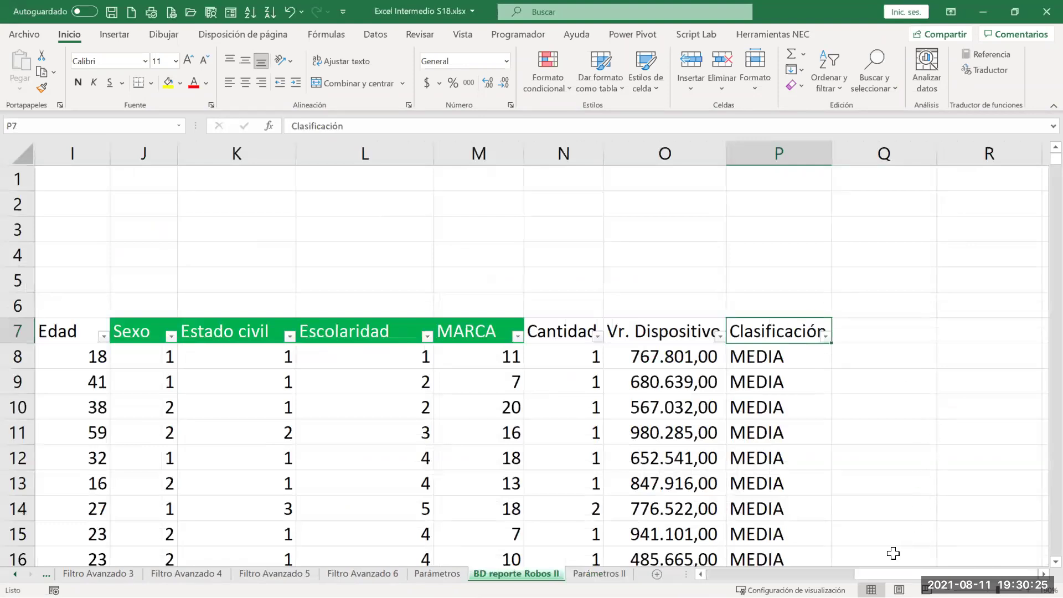
Look through the columns of the BD reporte Robos II table, from ID_Robo to Clasificación
{"action": "left_click_drag", "start_coordinate": [900, 572], "coordinate": [752, 573]}
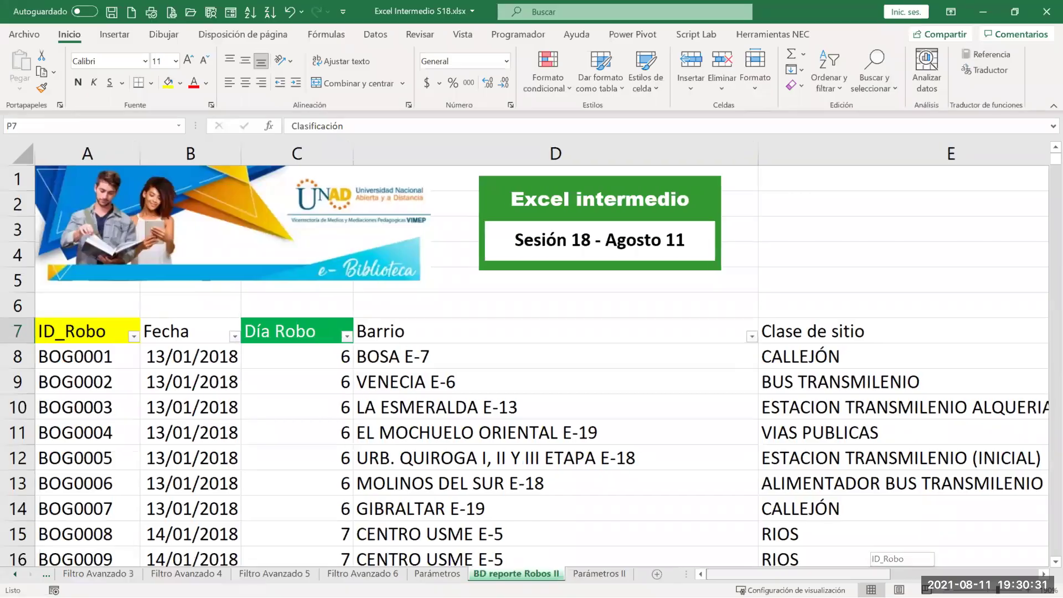
{"action": "left_click_drag", "start_coordinate": [752, 573], "coordinate": [871, 573]}
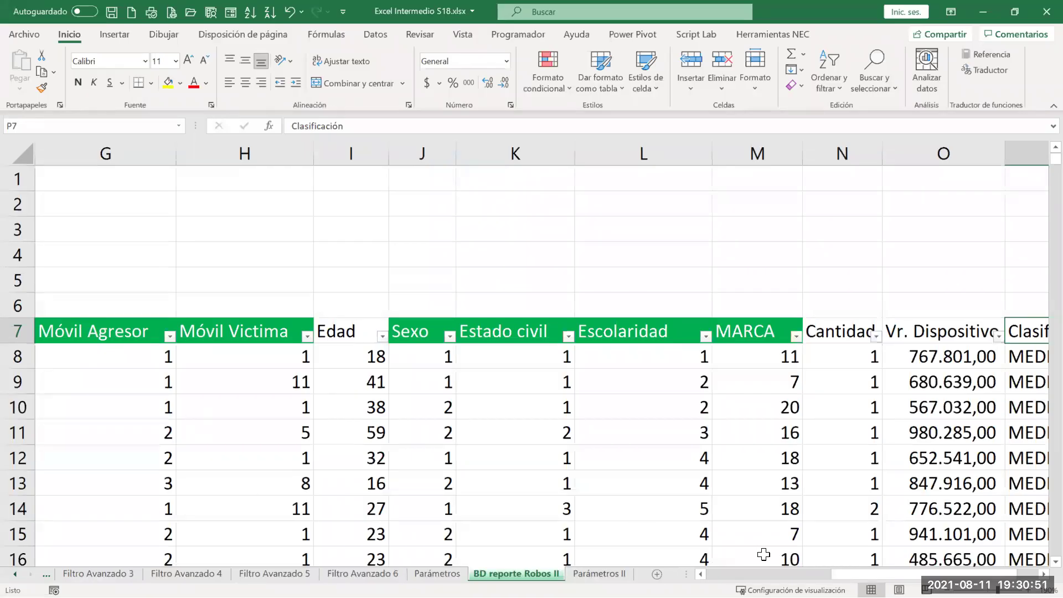
{"action": "scroll", "coordinate": [827, 554], "scroll_direction": "left", "scroll_amount": 1}
{"action": "scroll", "coordinate": [711, 473], "scroll_direction": "left", "scroll_amount": 4}
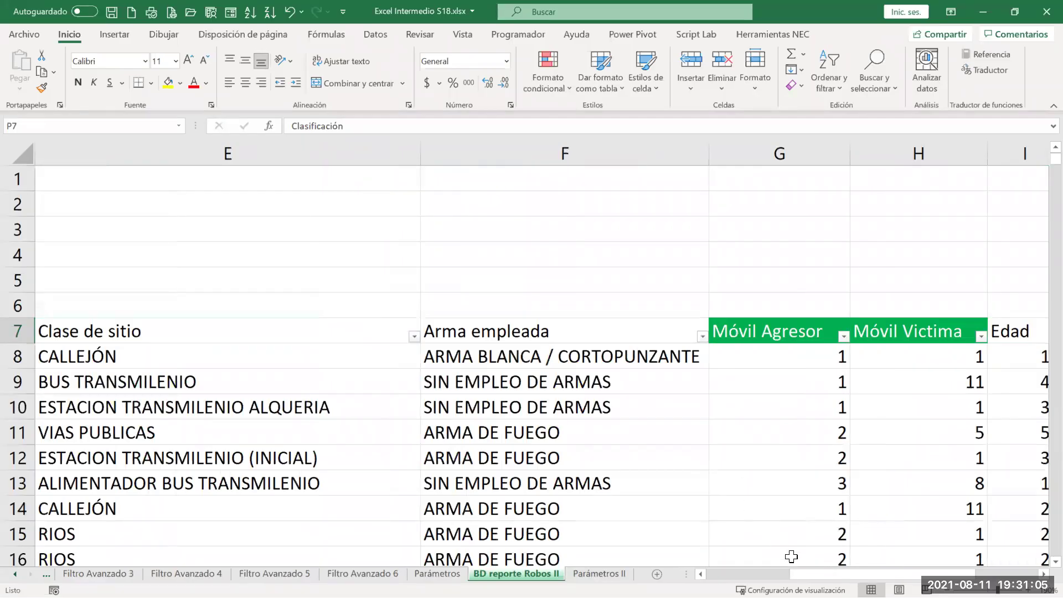
{"action": "scroll", "coordinate": [541, 362], "scroll_direction": "right", "scroll_amount": 5}
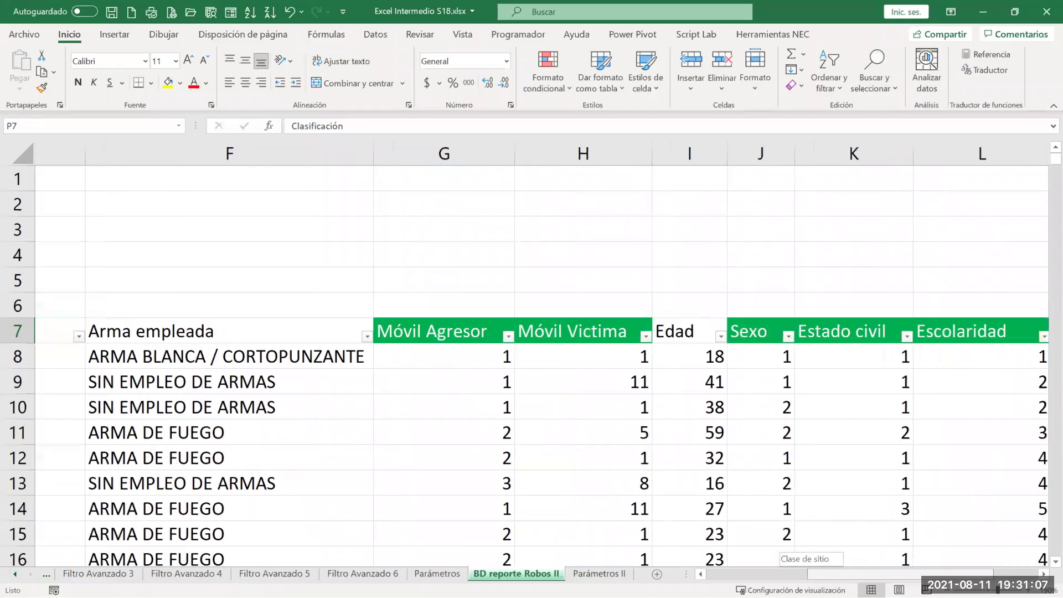
{"action": "scroll", "coordinate": [618, 420], "scroll_direction": "left", "scroll_amount": 2}
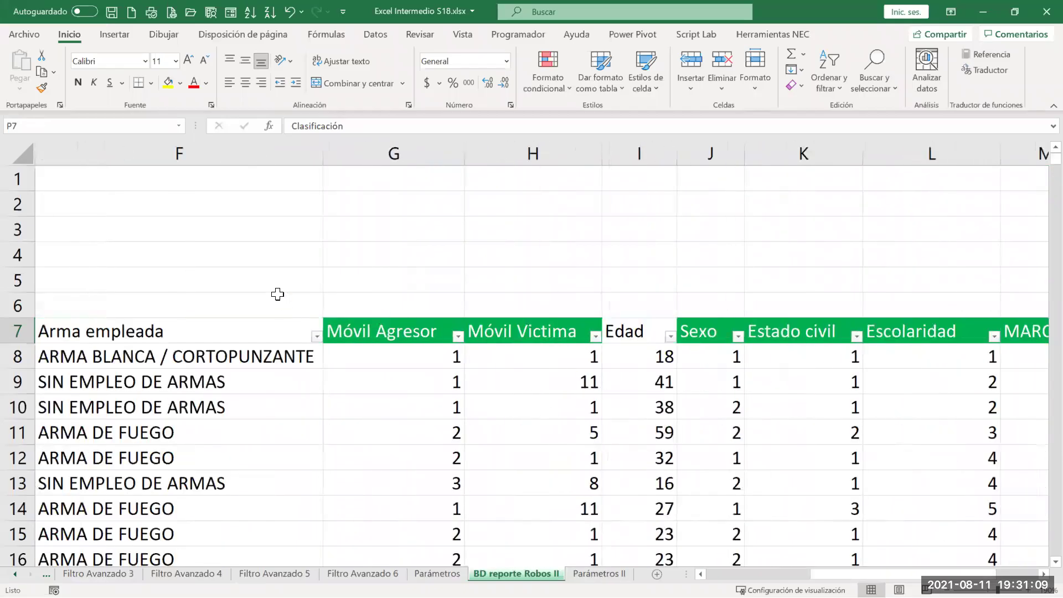
Examine the numeric codes in the Móvil Agresor and Móvil Victima columns G and H
{"action": "left_click", "coordinate": [371, 327]}
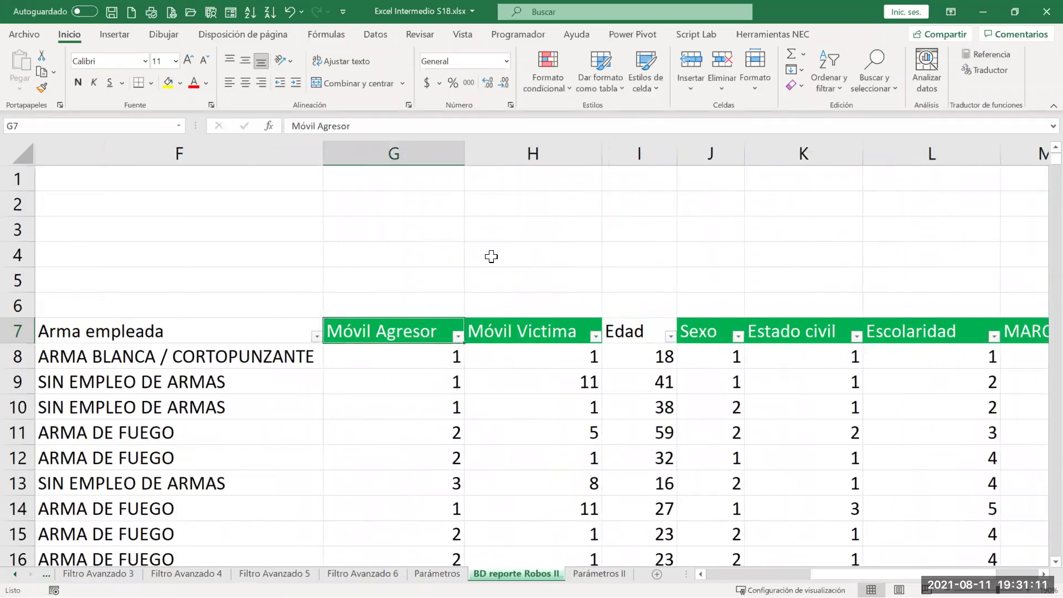
{"action": "left_click_drag", "start_coordinate": [429, 152], "coordinate": [509, 158]}
{"action": "mouse_move", "coordinate": [903, 574]}
{"action": "left_mouse_down"}
{"action": "mouse_move", "coordinate": [930, 574]}
{"action": "mouse_move", "coordinate": [902, 574]}
{"action": "left_mouse_up"}
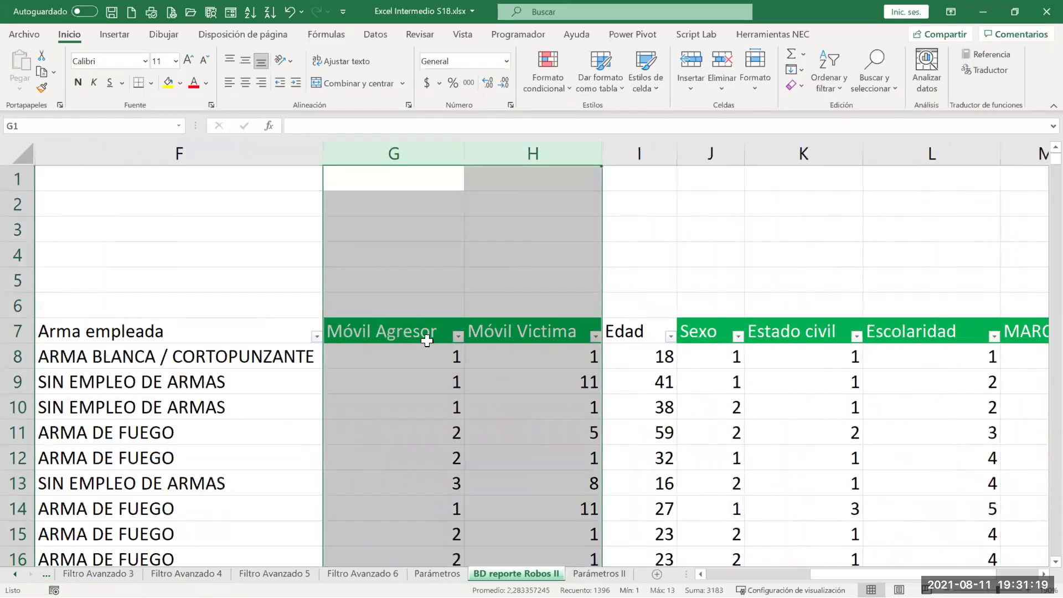
{"action": "left_click_drag", "start_coordinate": [417, 330], "coordinate": [427, 448]}
{"action": "left_click_drag", "start_coordinate": [424, 353], "coordinate": [437, 427]}
{"action": "left_click", "coordinate": [541, 337]}
{"action": "left_click_drag", "start_coordinate": [542, 354], "coordinate": [548, 437]}
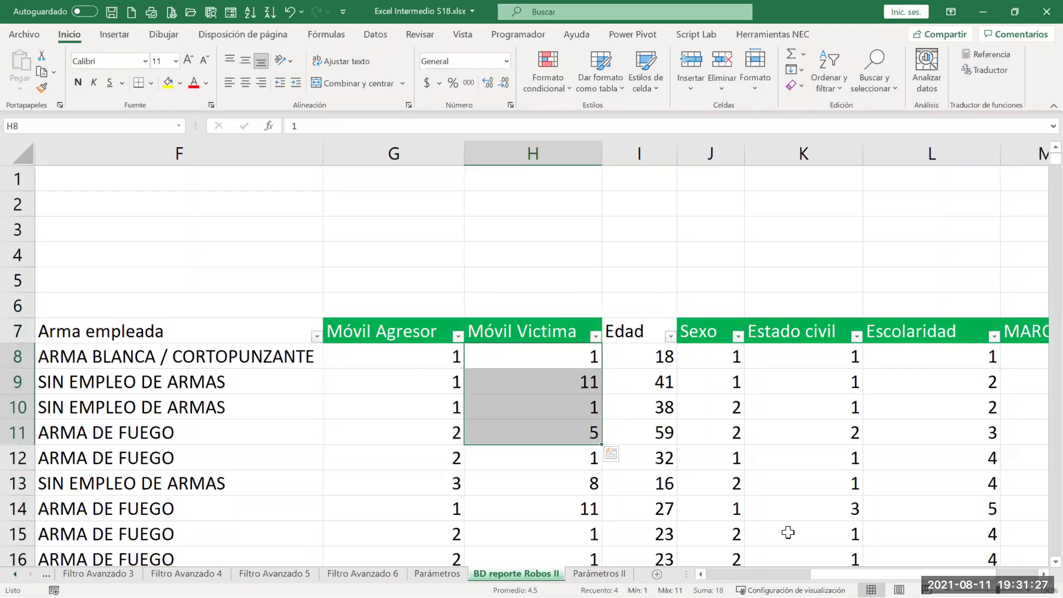
Compare the Móvil Agresor and Móvil Victima codes with the code tables on the Parámetros II sheet
{"action": "mouse_move", "coordinate": [819, 574]}
{"action": "left_mouse_down"}
{"action": "mouse_move", "coordinate": [841, 574]}
{"action": "mouse_move", "coordinate": [803, 574]}
{"action": "left_mouse_up"}
{"action": "scroll", "coordinate": [478, 474], "scroll_direction": "right", "scroll_amount": 1}
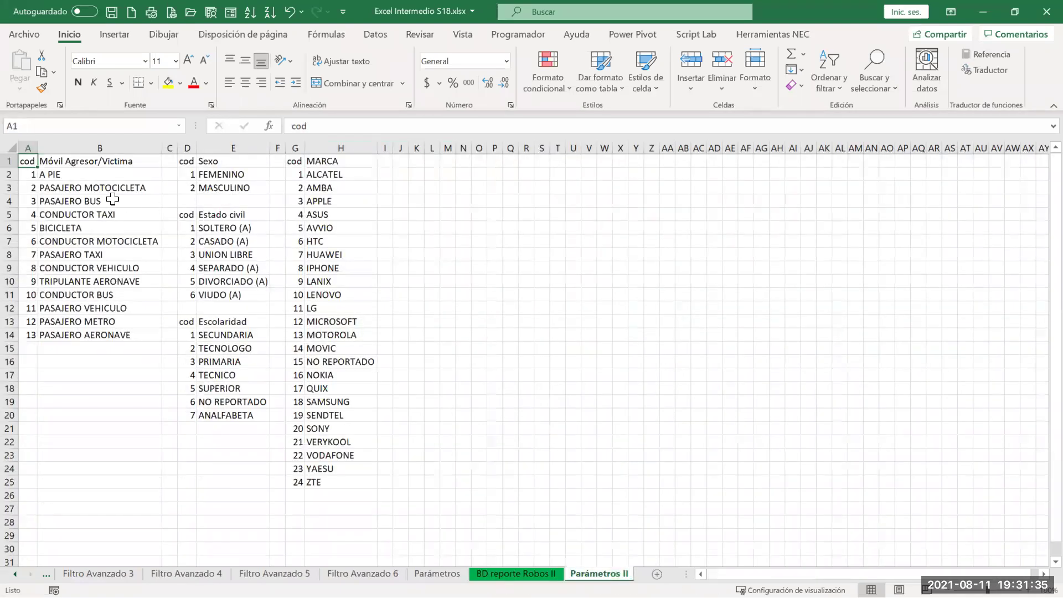
{"action": "scroll", "coordinate": [112, 197], "scroll_direction": "up", "scroll_amount": 3}
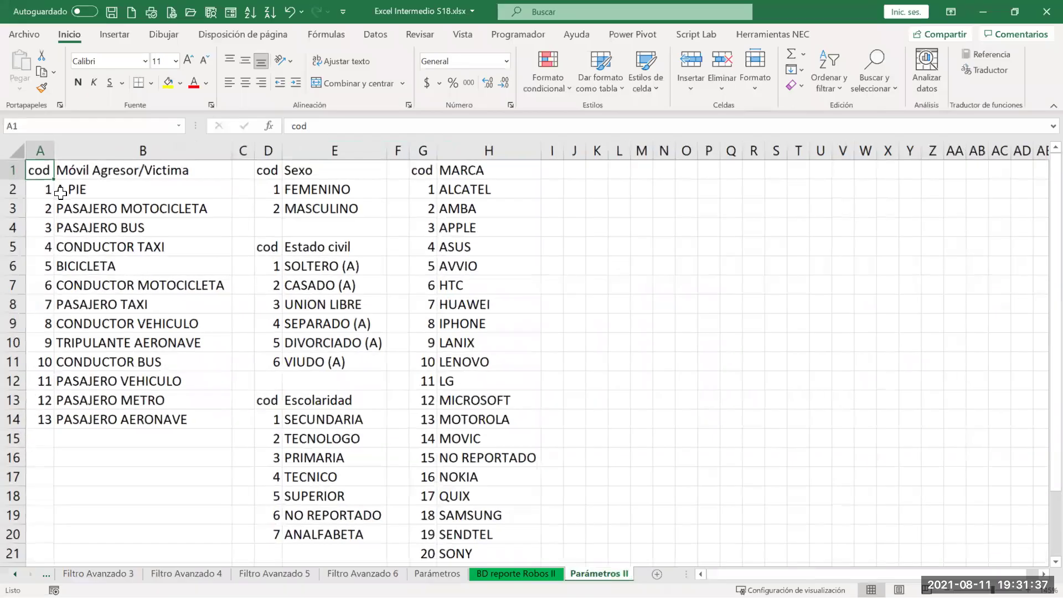
{"action": "left_click", "coordinate": [39, 191]}
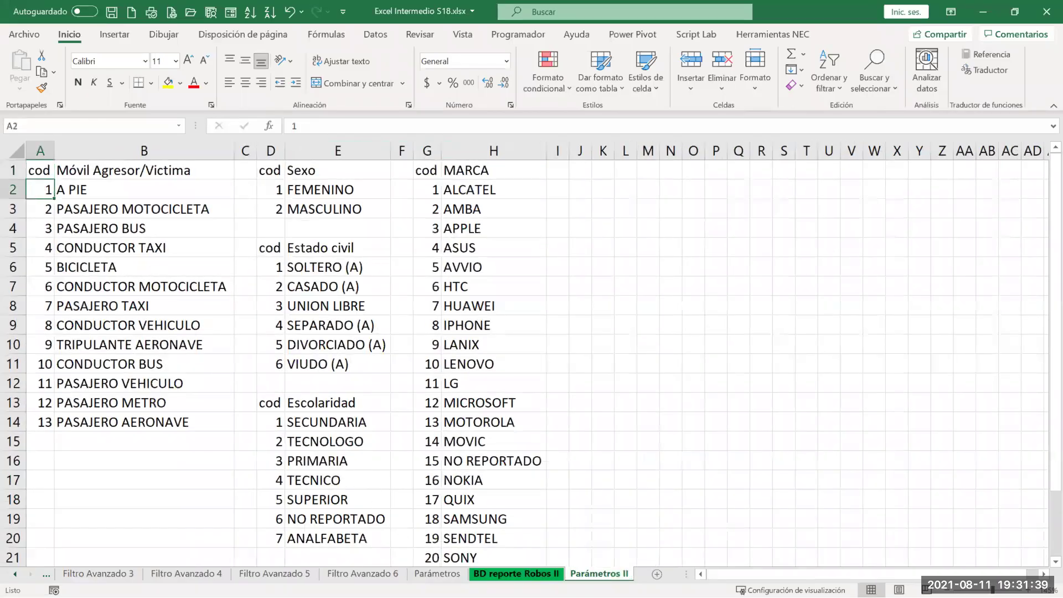
{"action": "left_click", "coordinate": [515, 574]}
{"action": "left_click", "coordinate": [441, 353]}
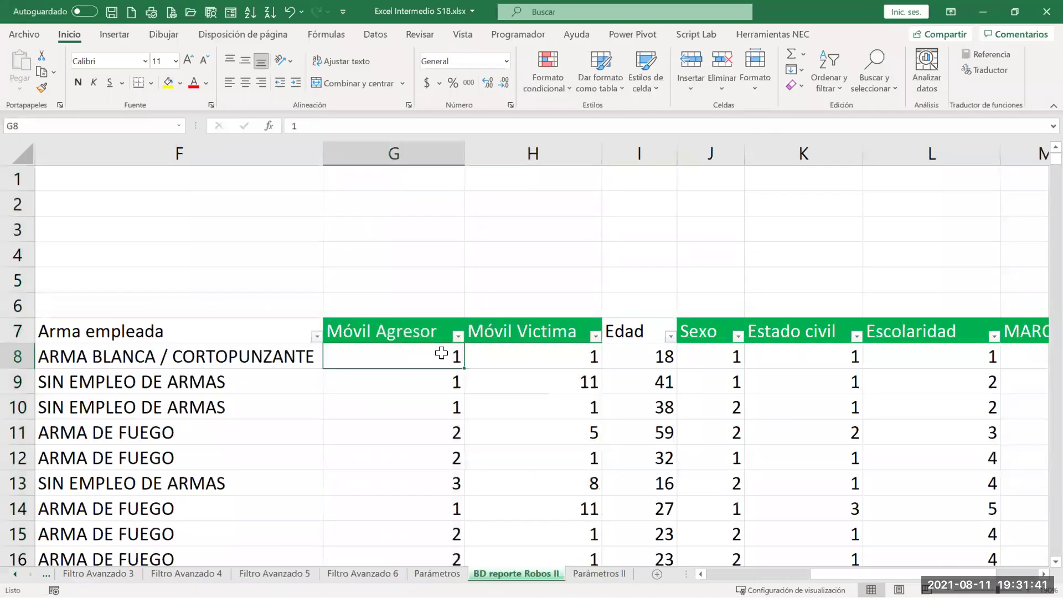
{"action": "left_click_drag", "start_coordinate": [421, 352], "coordinate": [430, 403]}
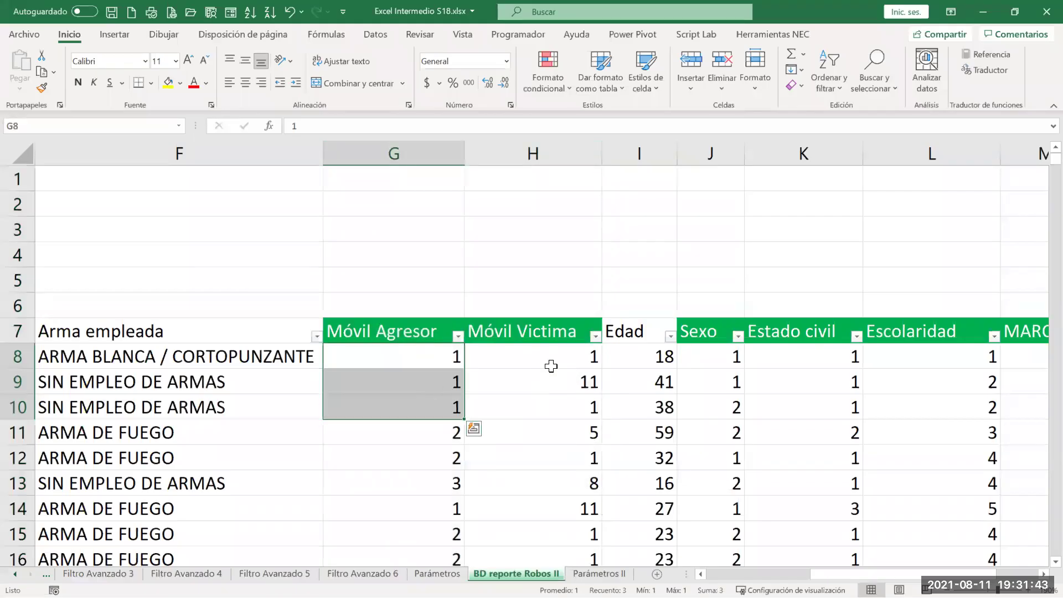
{"action": "left_click", "coordinate": [576, 356]}
{"action": "left_click", "coordinate": [583, 412]}
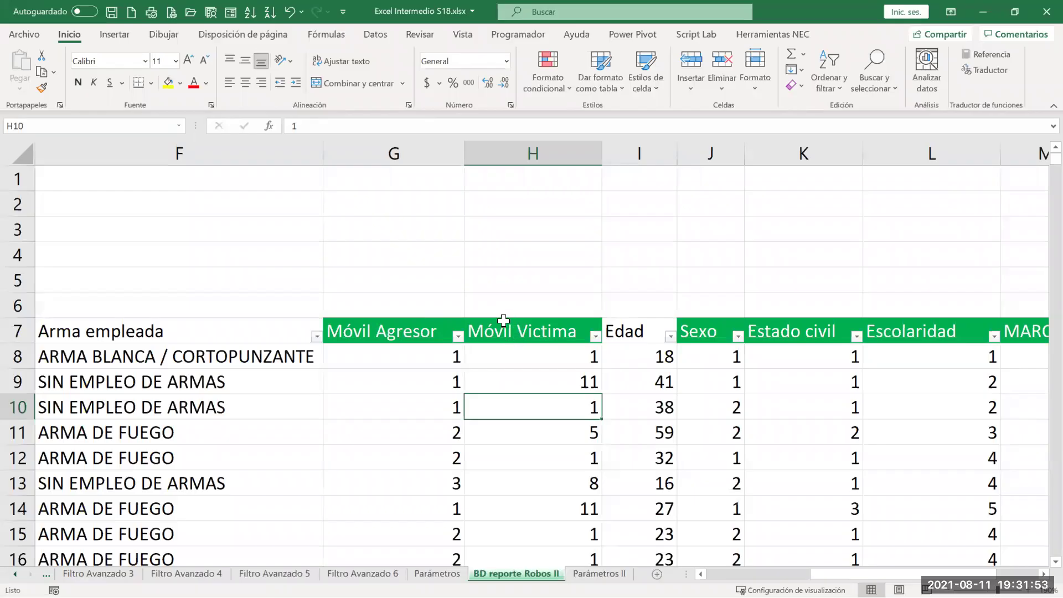
Add the text COD before the headers Móvil Agresor, Móvil Victima, Sexo, Escolaridad and MARCA in row 7 using Agregar texto
{"action": "left_click", "coordinate": [368, 323]}
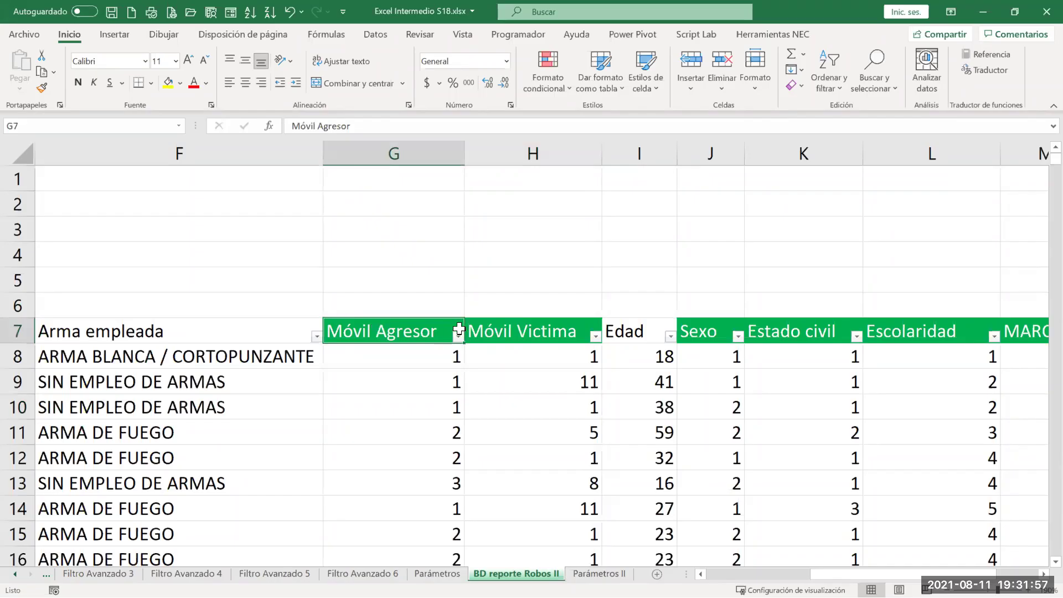
{"action": "left_click", "coordinate": [500, 328], "text": "ctrl"}
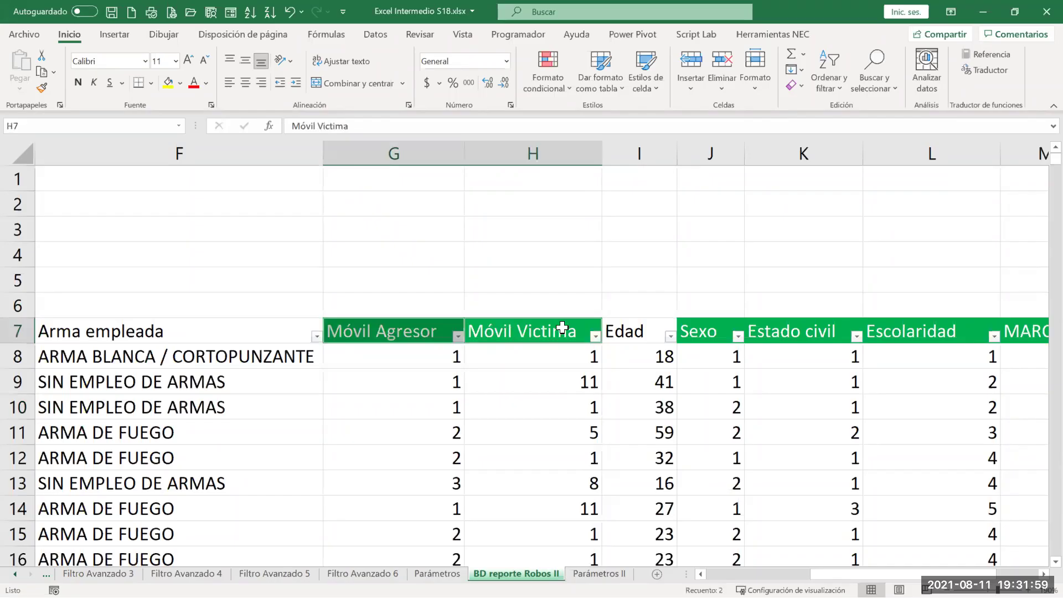
{"action": "left_click", "coordinate": [712, 332], "text": "ctrl"}
{"action": "left_click", "coordinate": [769, 335], "text": "ctrl"}
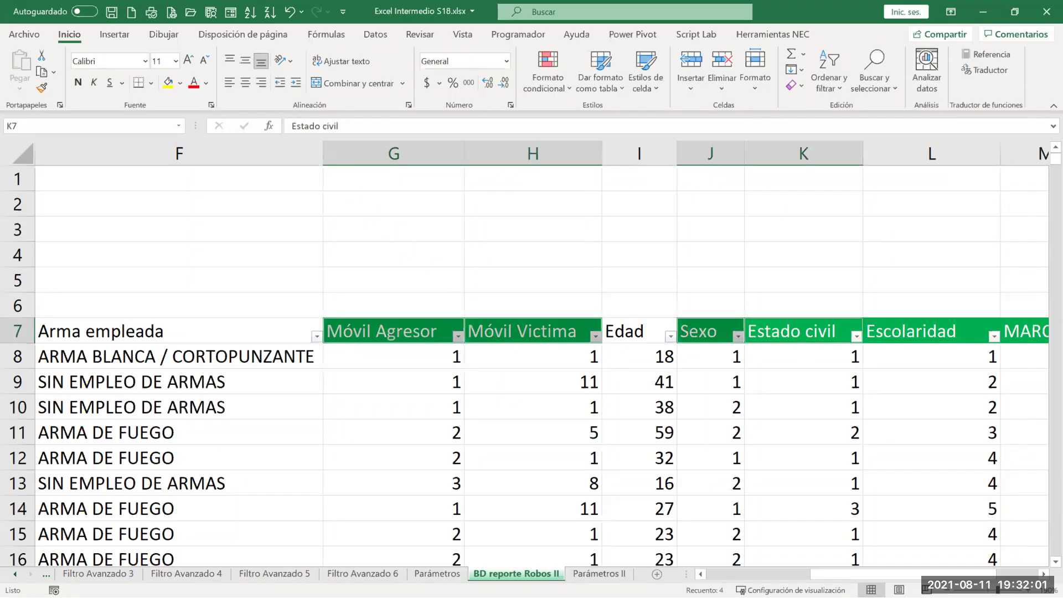
{"action": "scroll", "coordinate": [880, 574], "scroll_direction": "right", "scroll_amount": 1}
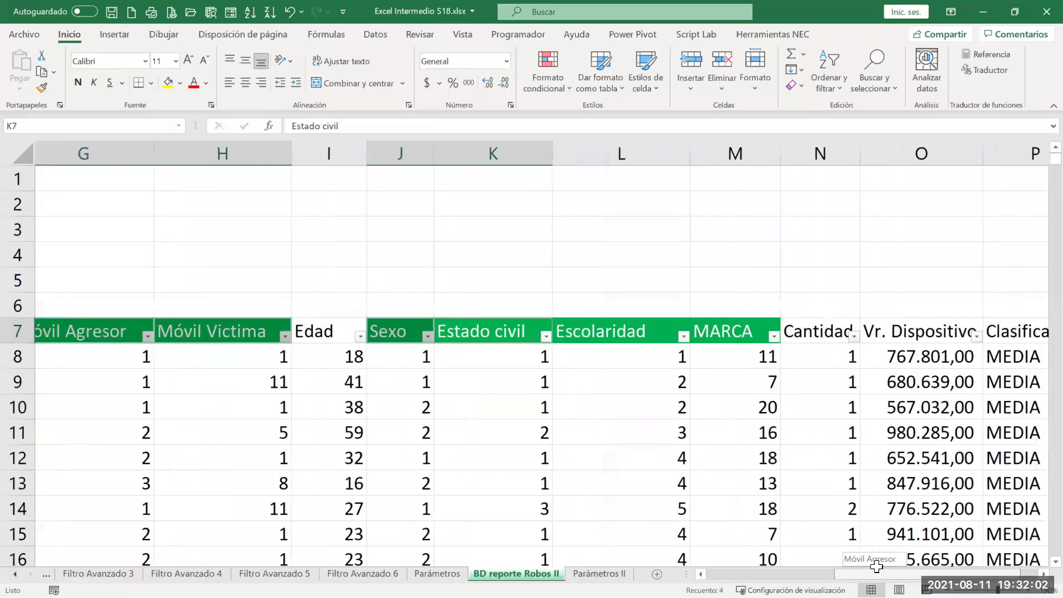
{"action": "left_click", "coordinate": [498, 332], "text": "ctrl"}
{"action": "left_click", "coordinate": [620, 330], "text": "ctrl"}
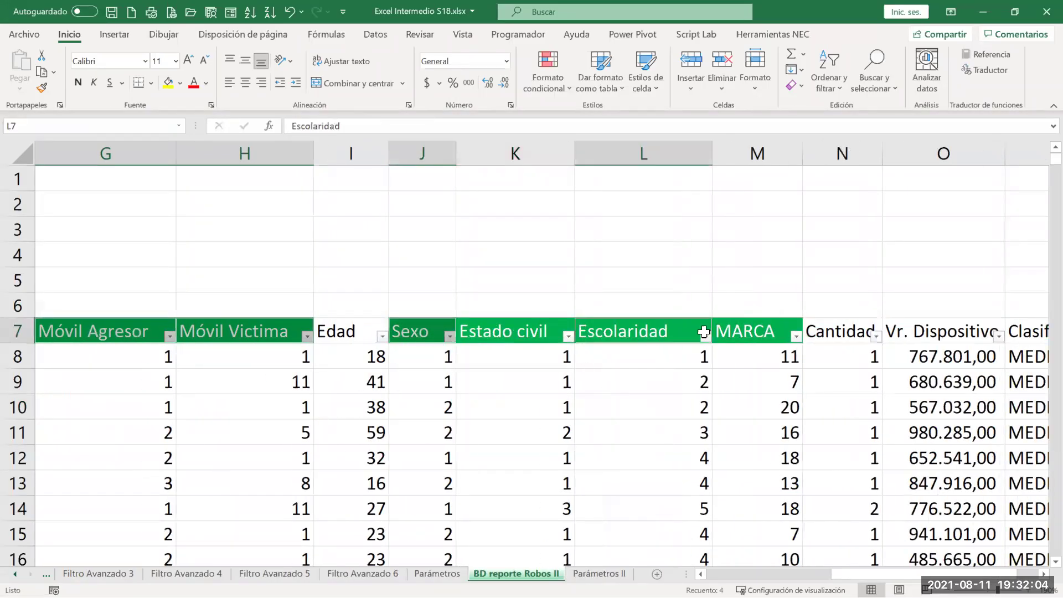
{"action": "left_click", "coordinate": [748, 331], "text": "ctrl"}
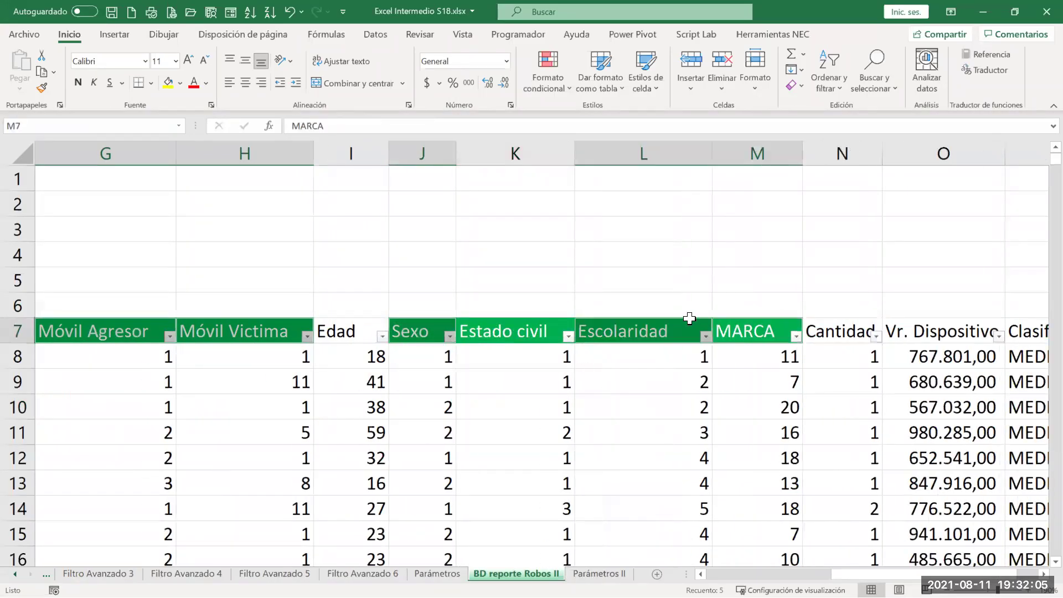
{"action": "left_click", "coordinate": [765, 35]}
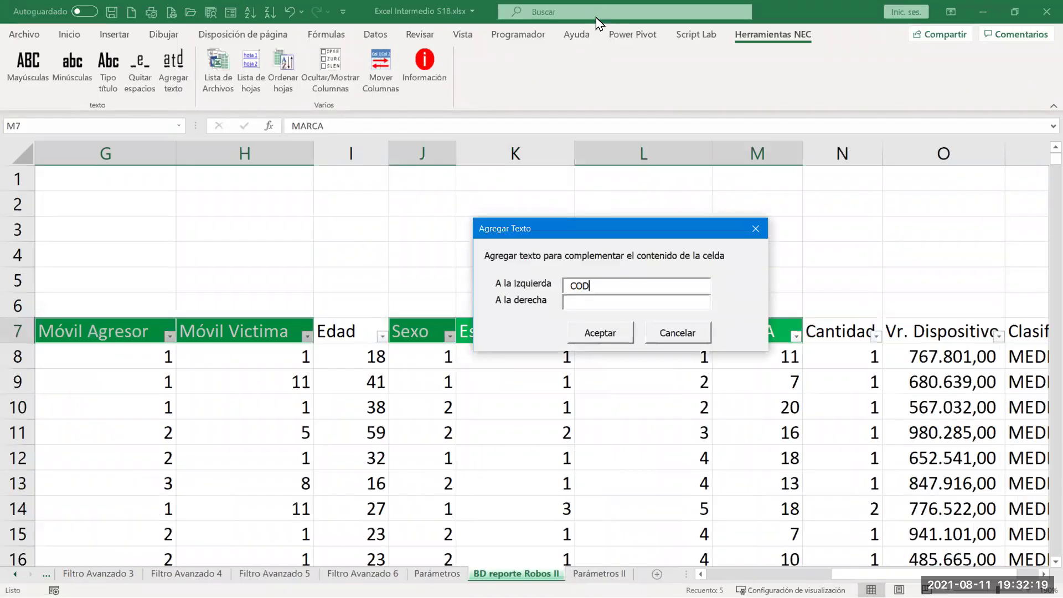
{"action": "key", "text": "Return"}
Check the header texts in row 7 of the coded columns G to M, including Estado civil in K7
{"action": "left_click", "coordinate": [526, 327]}
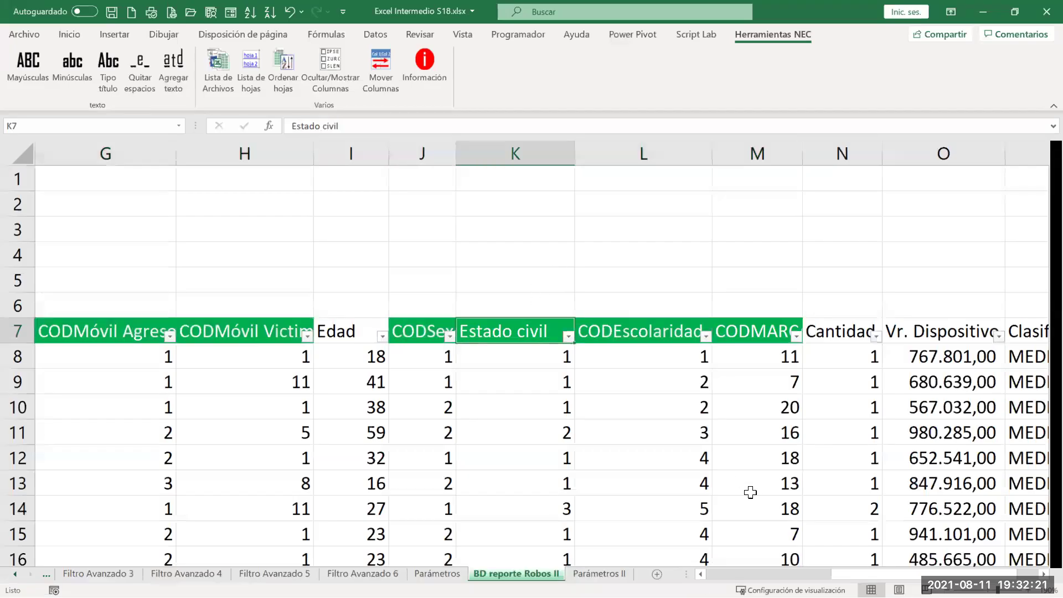
{"action": "left_click", "coordinate": [69, 34]}
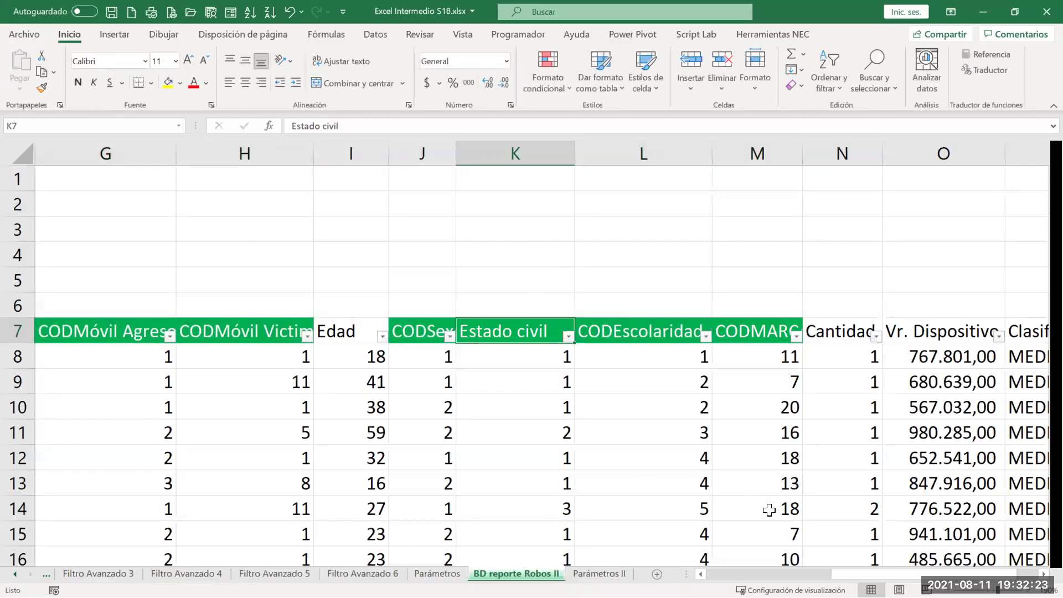
{"action": "scroll", "coordinate": [681, 355], "scroll_direction": "left", "scroll_amount": 2}
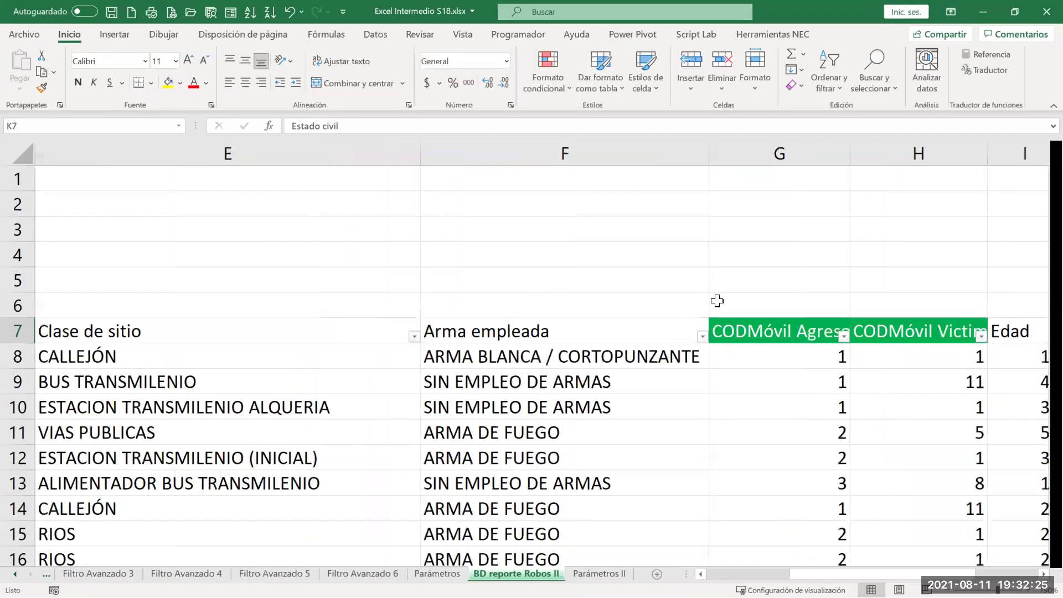
{"action": "left_click", "coordinate": [751, 330]}
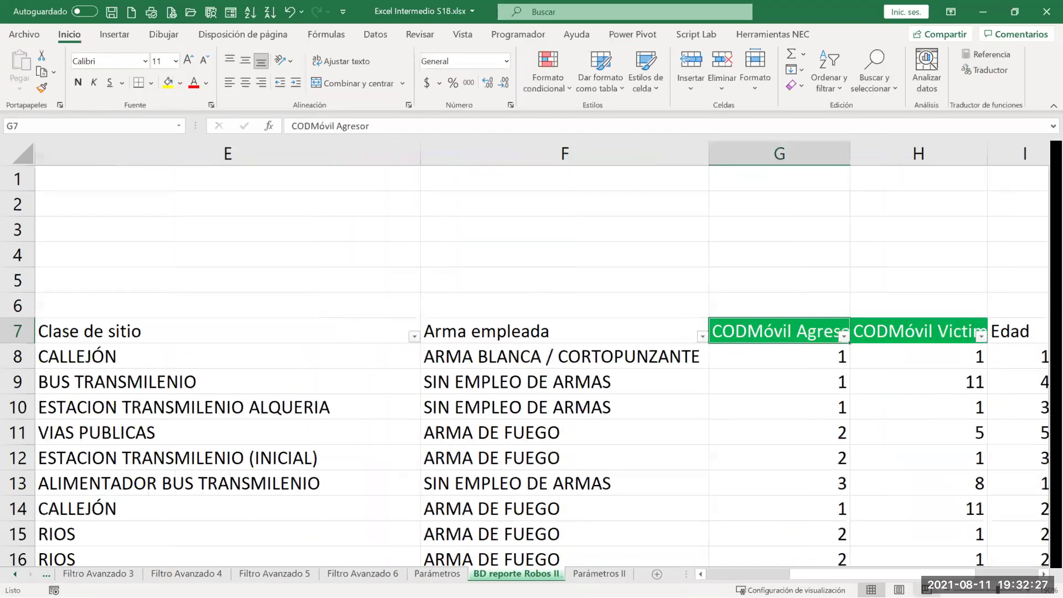
{"action": "left_click", "coordinate": [941, 558]}
{"action": "scroll", "coordinate": [941, 559], "scroll_direction": "right", "scroll_amount": 1}
{"action": "scroll", "coordinate": [541, 237], "scroll_direction": "right", "scroll_amount": 2}
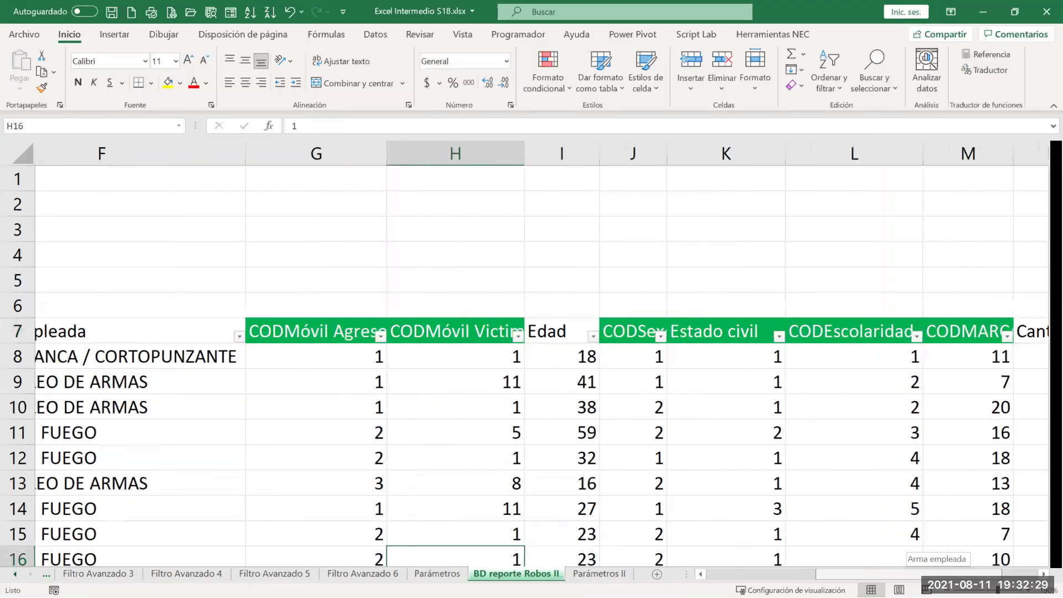
Insert a blank column before CODMóvil Victima and give its header cell H7 a light lavender fill
{"action": "left_click", "coordinate": [233, 149]}
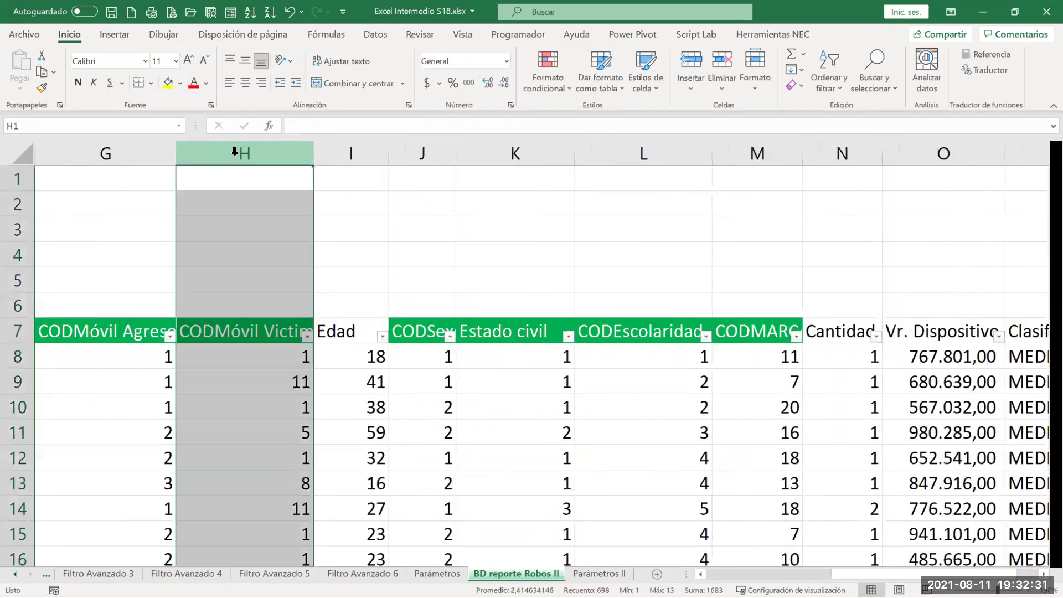
{"action": "right_click", "coordinate": [236, 155]}
{"action": "left_click", "coordinate": [294, 273]}
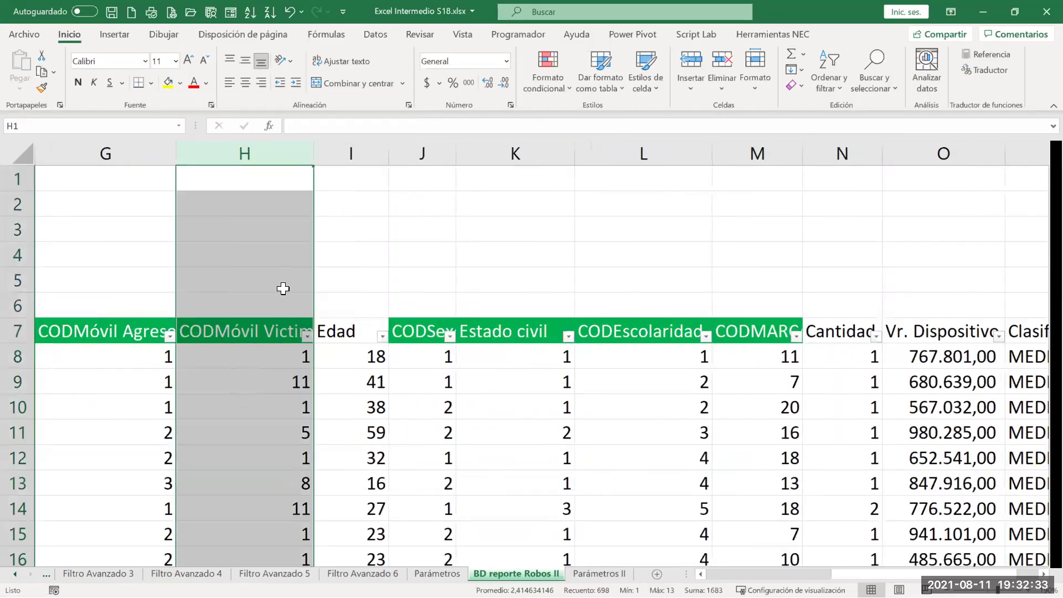
{"action": "left_click", "coordinate": [256, 327]}
{"action": "left_click", "coordinate": [167, 84]}
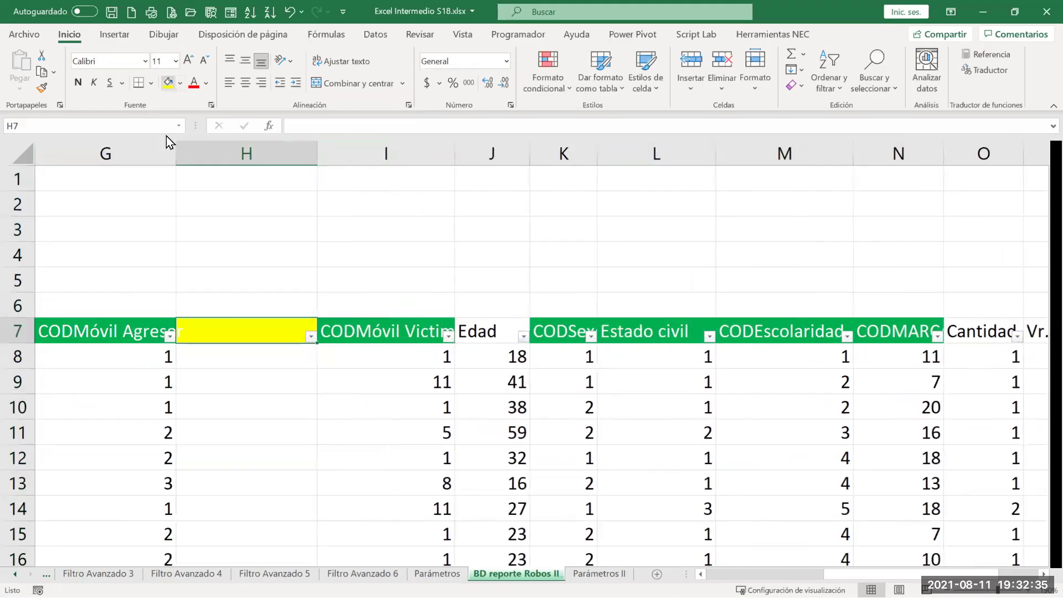
{"action": "left_click", "coordinate": [180, 83]}
{"action": "left_click", "coordinate": [214, 138]}
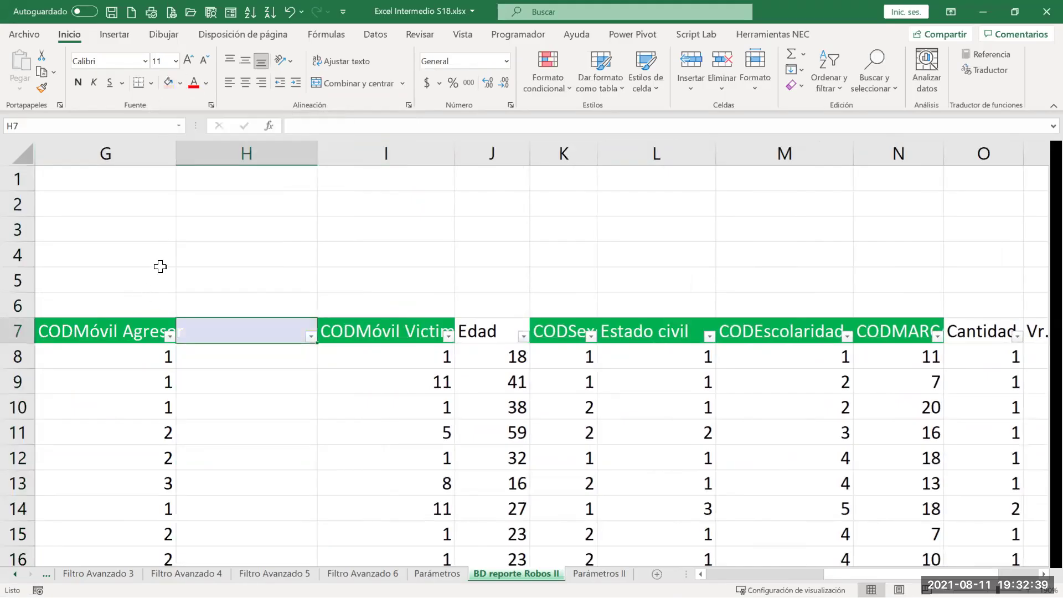
Enter the header Móvil Agresor in H7 and set its font colour to black
{"action": "left_click", "coordinate": [143, 332]}
{"action": "left_click_drag", "start_coordinate": [310, 125], "coordinate": [365, 125]}
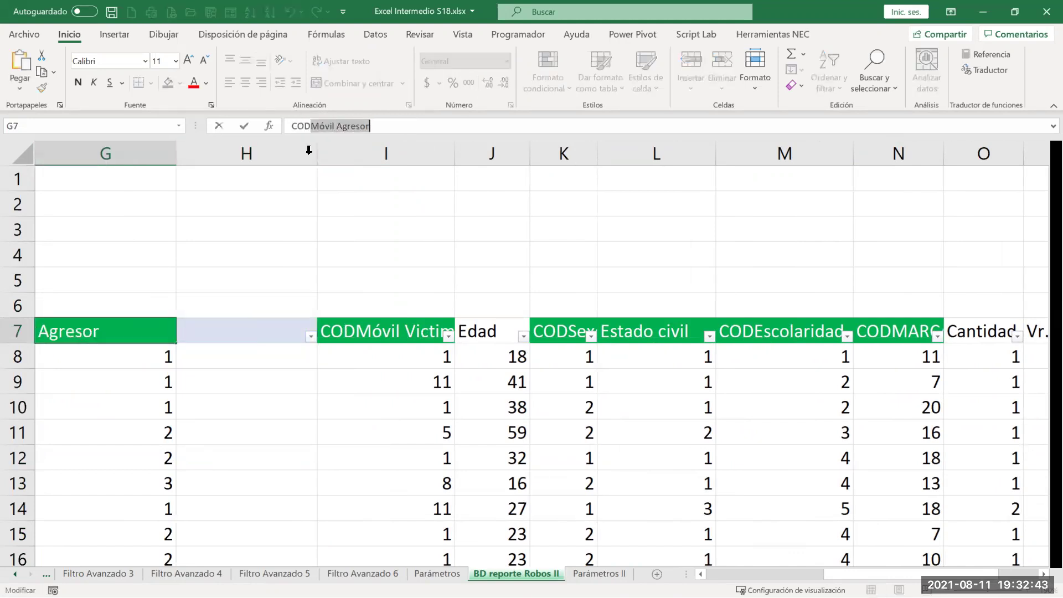
{"action": "double_click", "coordinate": [219, 326]}
{"action": "type", "text": "Móvil Agresor"}
{"action": "key", "text": "Return"}
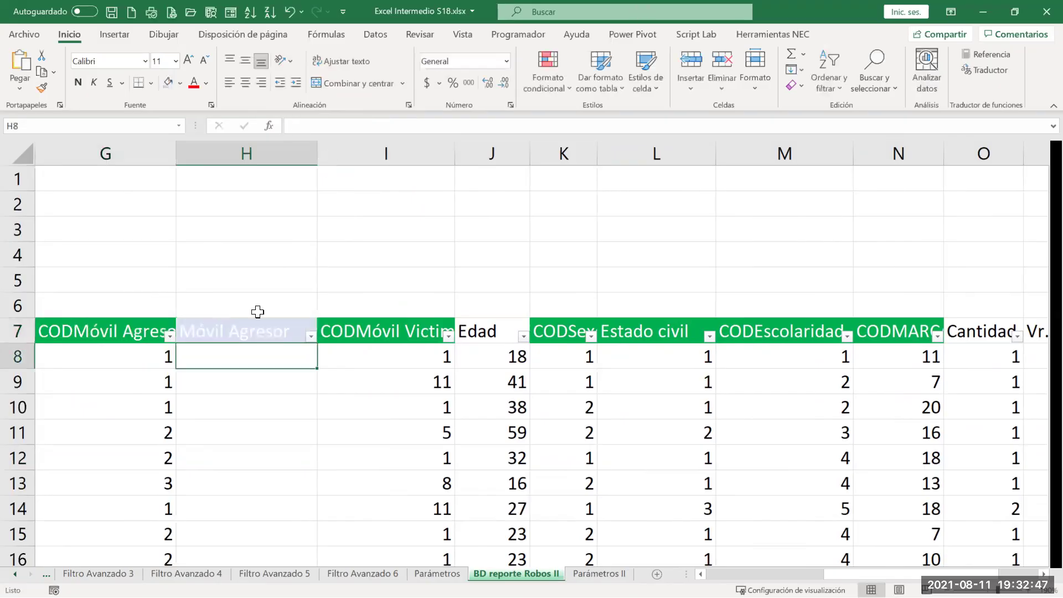
{"action": "key", "text": "Up"}
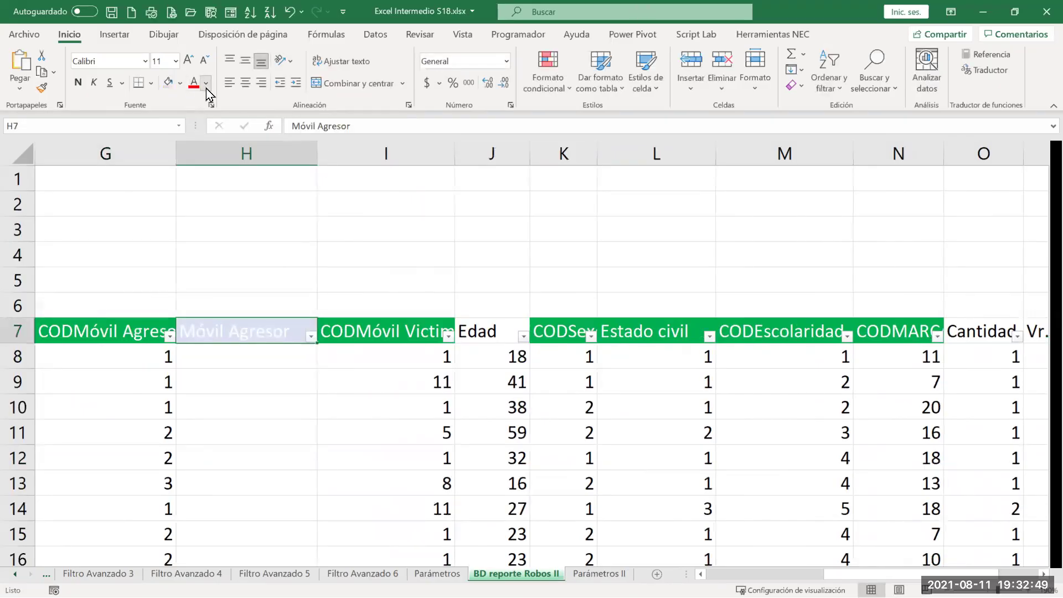
{"action": "left_click", "coordinate": [206, 83]}
{"action": "left_click", "coordinate": [206, 139]}
Widen column G so the whole CODMóvil Agresor header fits
{"action": "left_click_drag", "start_coordinate": [178, 157], "coordinate": [209, 165]}
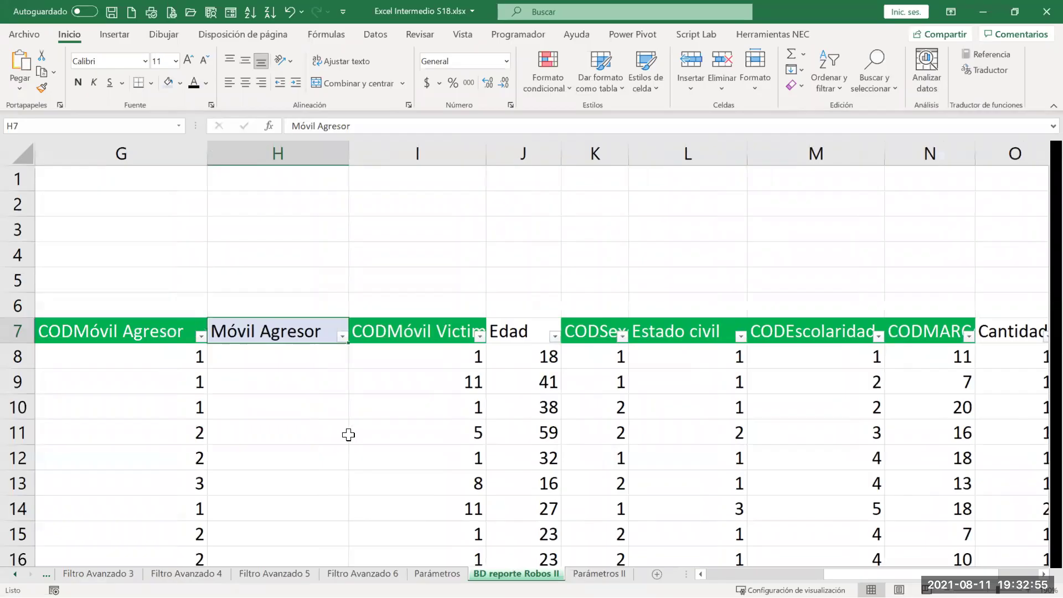
{"action": "scroll", "coordinate": [730, 543], "scroll_direction": "left", "scroll_amount": 2}
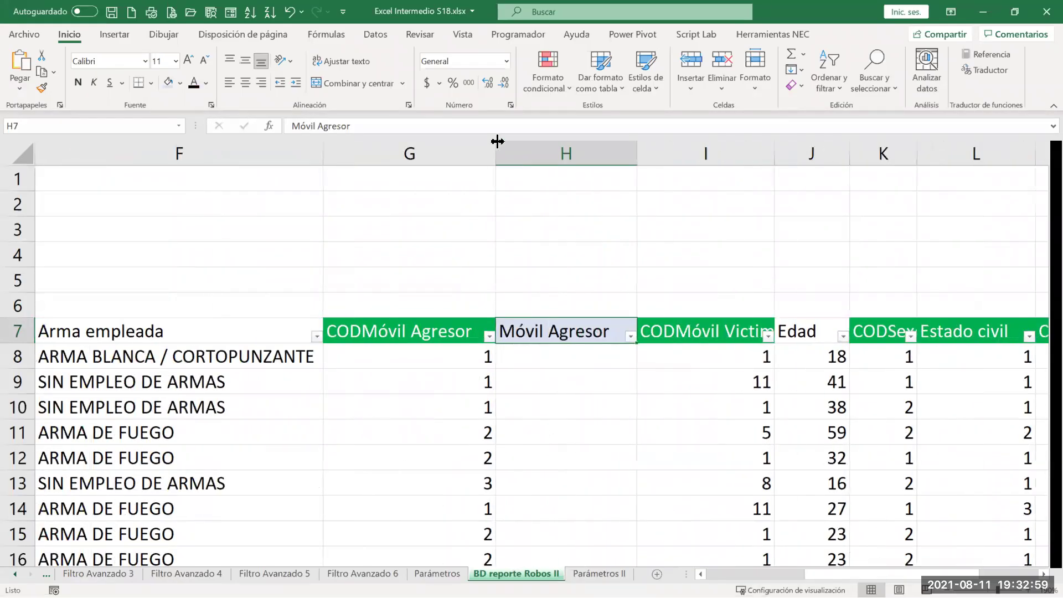
{"action": "left_click_drag", "start_coordinate": [497, 141], "coordinate": [503, 141]}
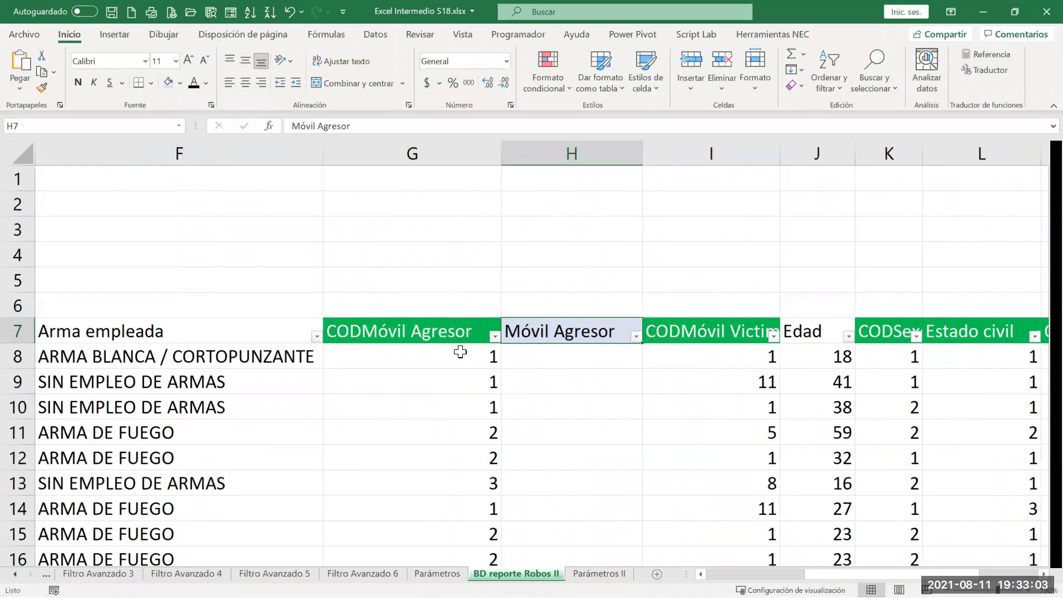
Compare the CODMóvil Agresor code in G8 with its description in the Móvil Agresor/Victima table on Parámetros II
{"action": "left_click", "coordinate": [556, 355]}
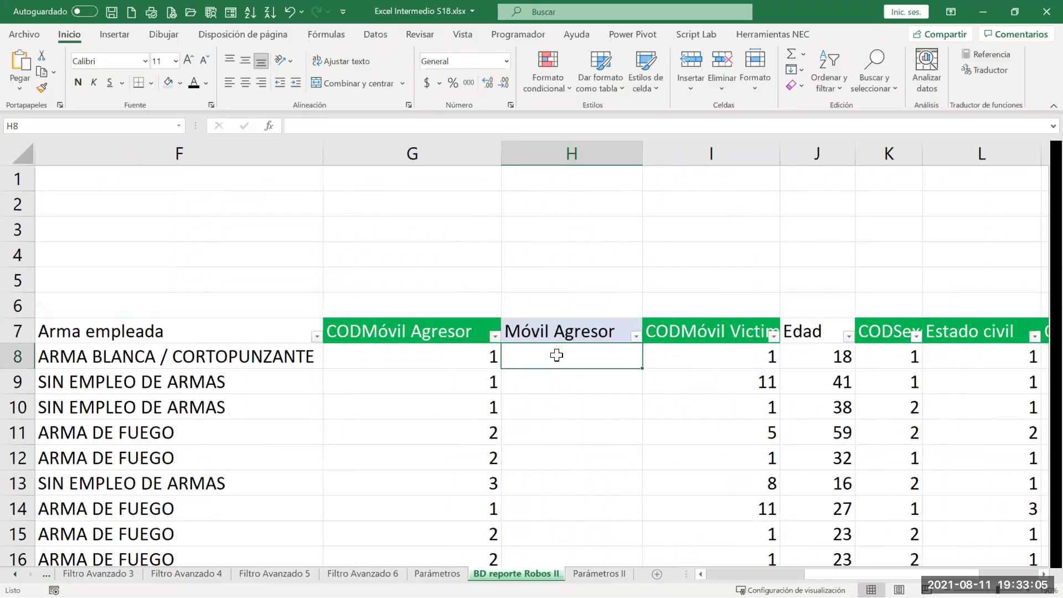
{"action": "left_click", "coordinate": [476, 362]}
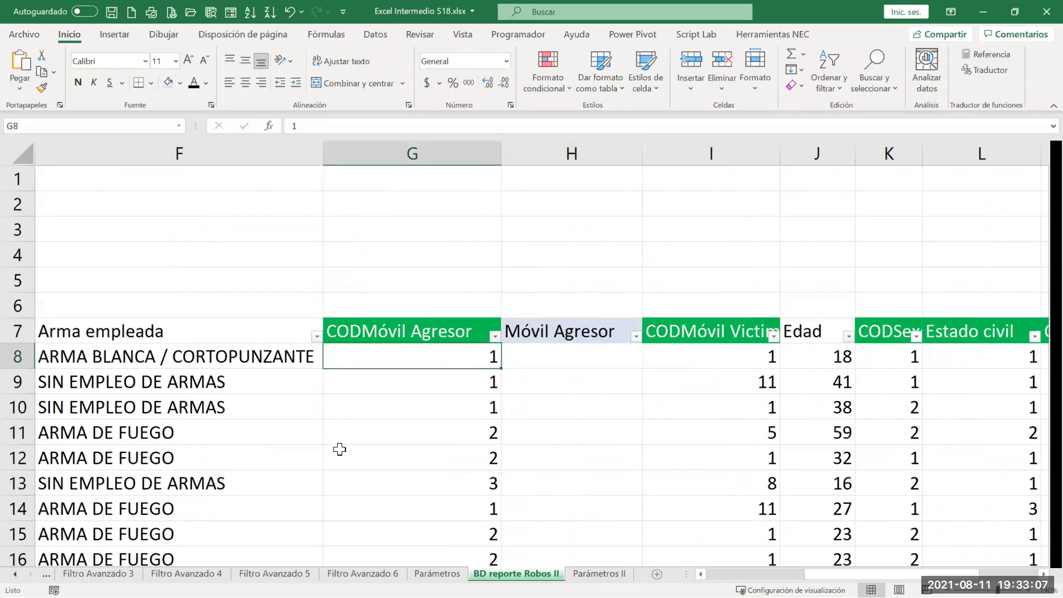
{"action": "key", "text": "ctrl+Page_Down"}
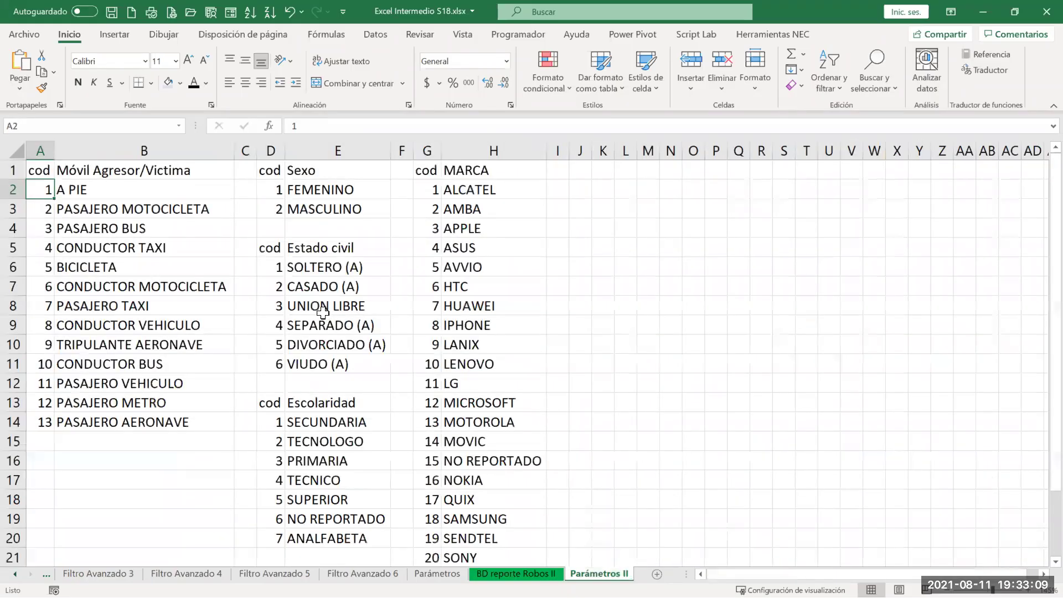
{"action": "scroll", "coordinate": [87, 222], "scroll_direction": "up", "scroll_amount": 3}
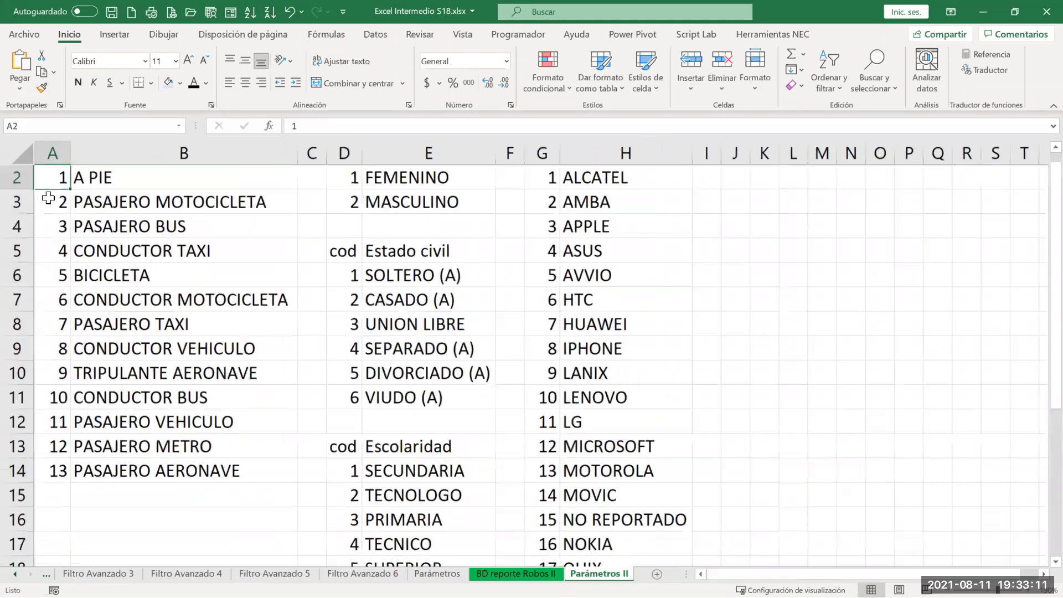
{"action": "scroll", "coordinate": [87, 222], "scroll_direction": "up", "scroll_amount": 1}
{"action": "left_click", "coordinate": [118, 200]}
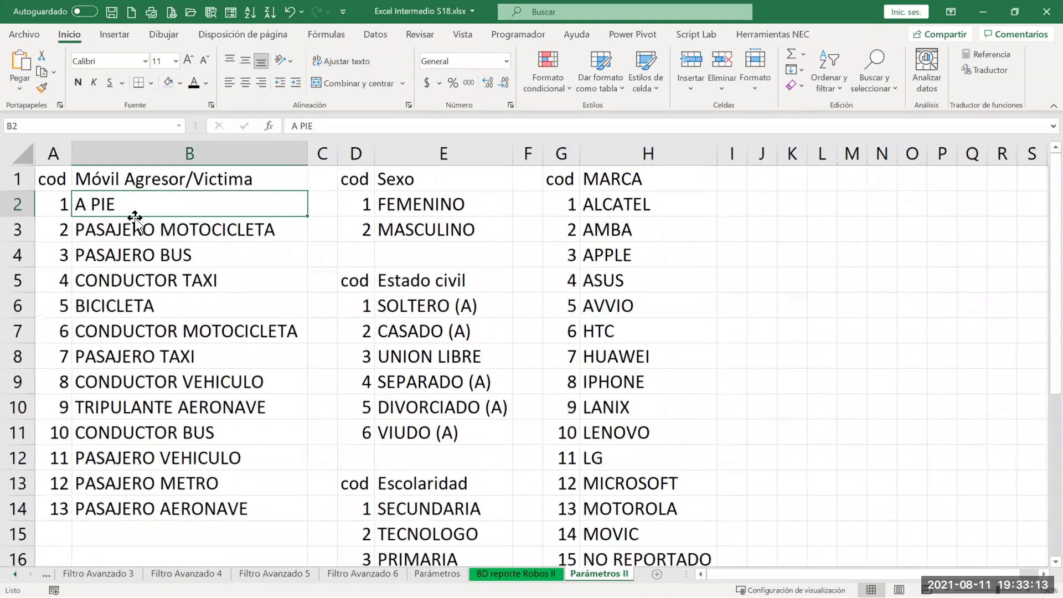
{"action": "key", "text": "ctrl+Page_Up"}
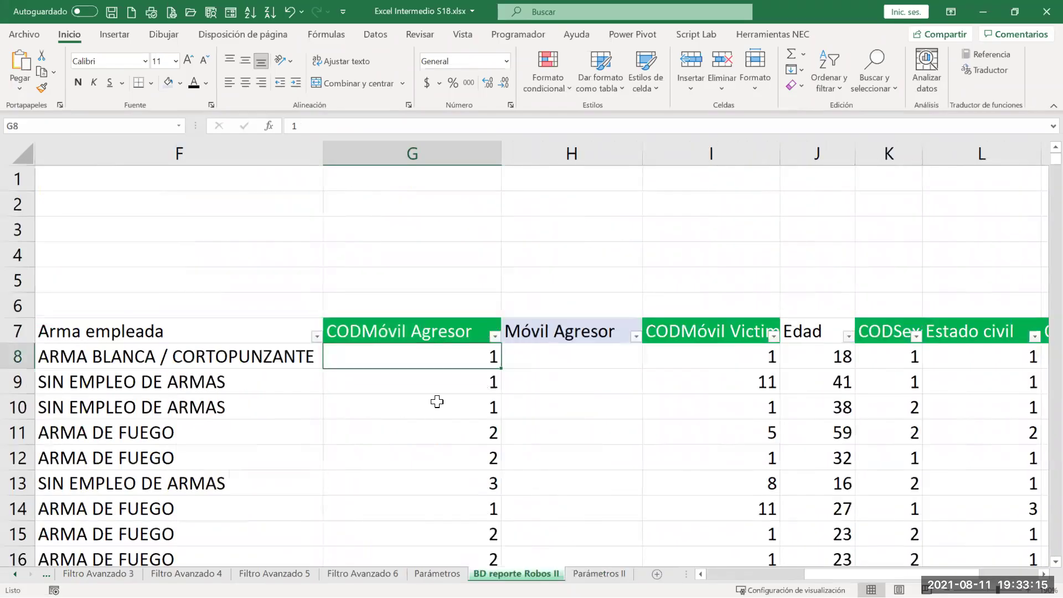
Examine the codes in column A and their descriptions in B2:B14 of the Móvil Agresor/Victima table on Parámetros II
{"action": "left_click", "coordinate": [599, 573]}
{"action": "left_click", "coordinate": [60, 232]}
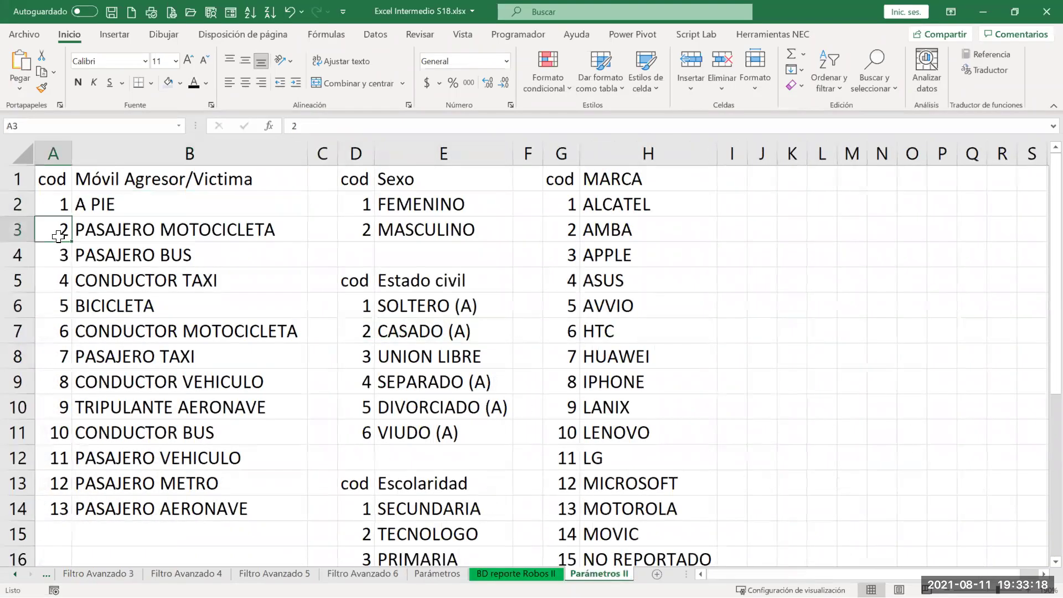
{"action": "left_click", "coordinate": [120, 228]}
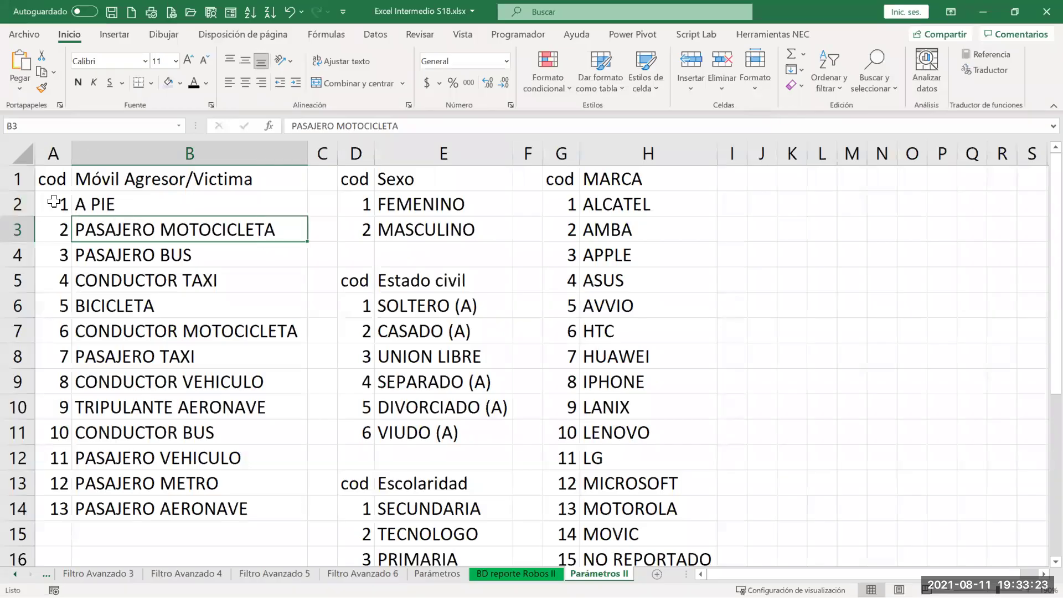
{"action": "left_click_drag", "start_coordinate": [60, 207], "coordinate": [82, 260]}
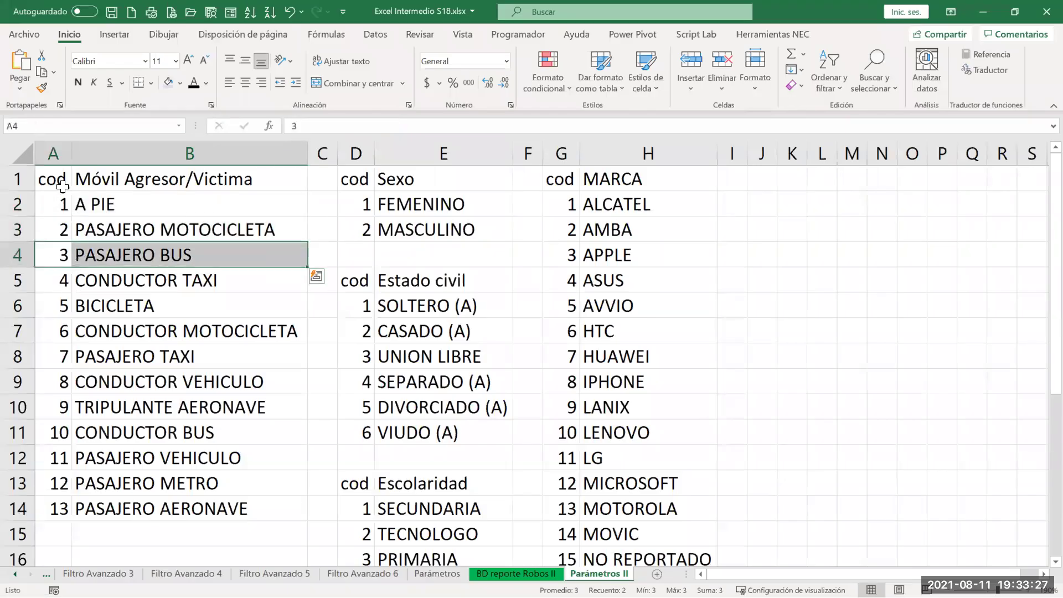
{"action": "left_click_drag", "start_coordinate": [59, 205], "coordinate": [41, 473]}
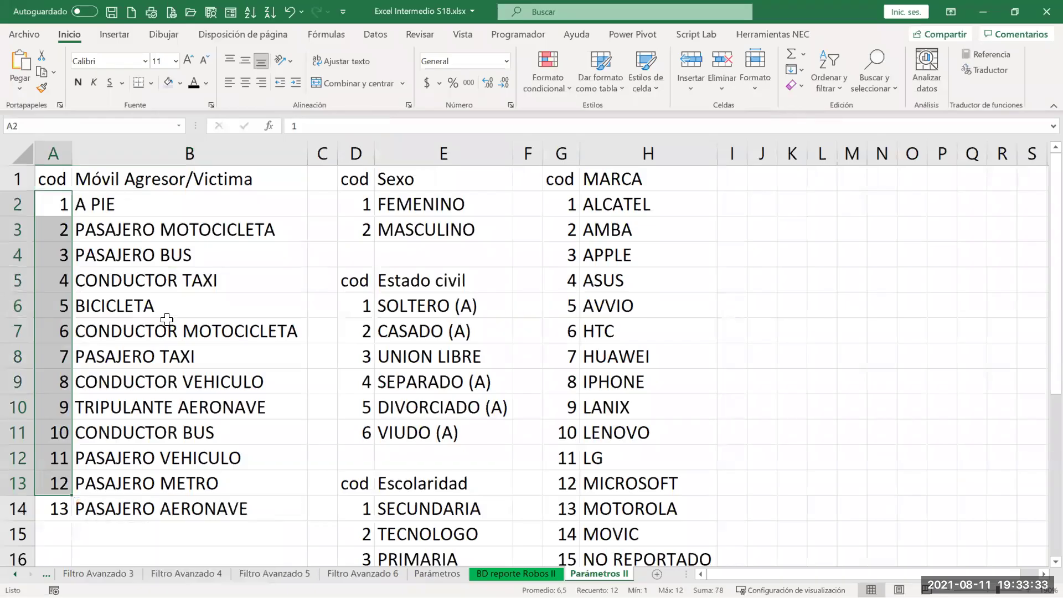
{"action": "left_click", "coordinate": [130, 505]}
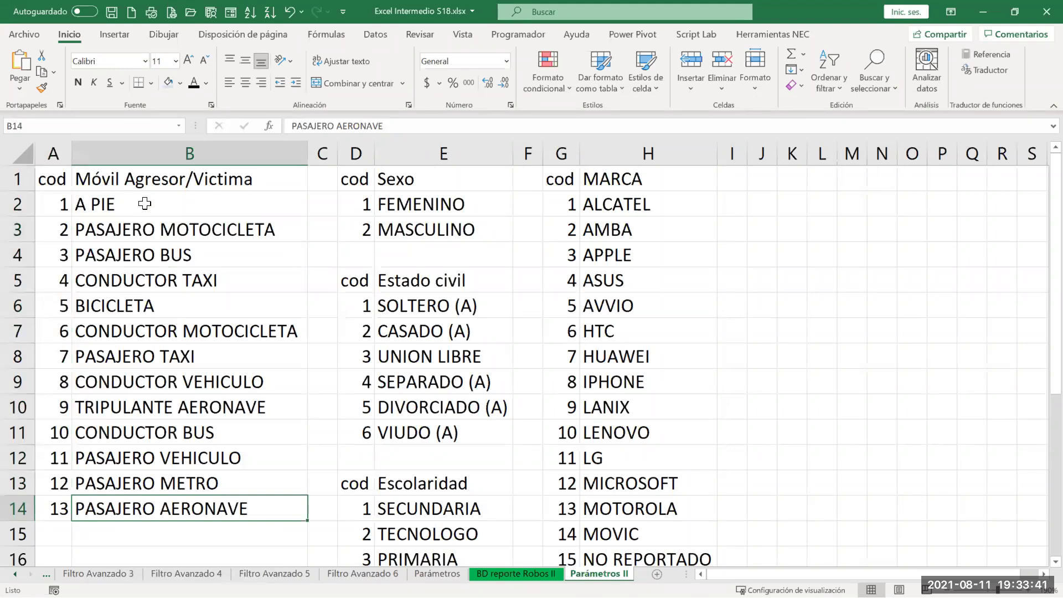
{"action": "left_click_drag", "start_coordinate": [145, 204], "coordinate": [78, 505]}
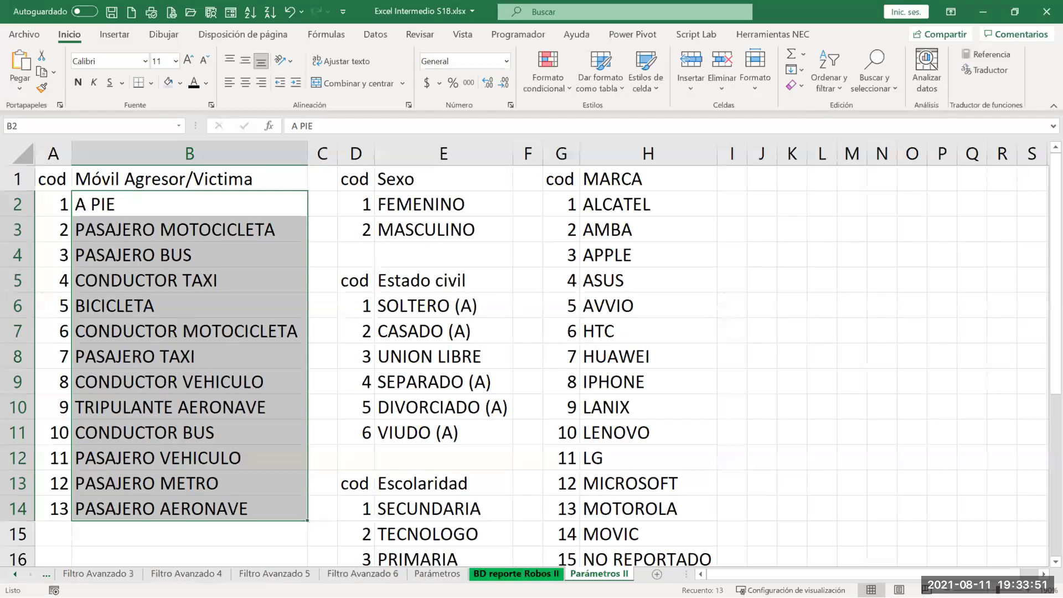
Start a BUSCARV formula in H8 of BD reporte Robos II using its function arguments dialog, with G8 as Valor_buscado
{"action": "key", "text": "ctrl+Page_Up"}
{"action": "left_click", "coordinate": [551, 354]}
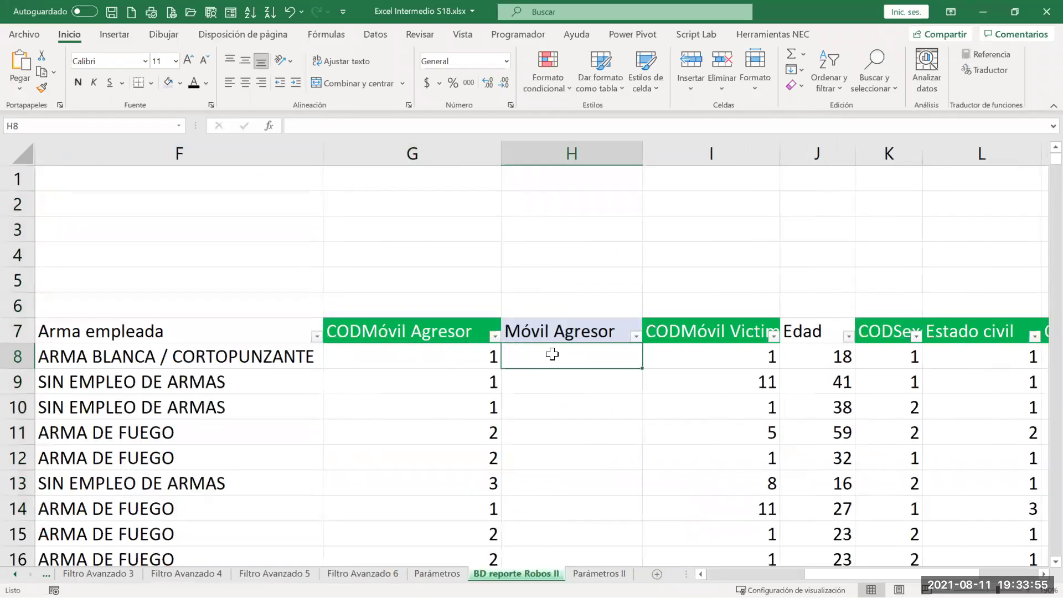
{"action": "type", "text": "=BUS"}
{"action": "key", "text": "Down"}
{"action": "key", "text": "Tab"}
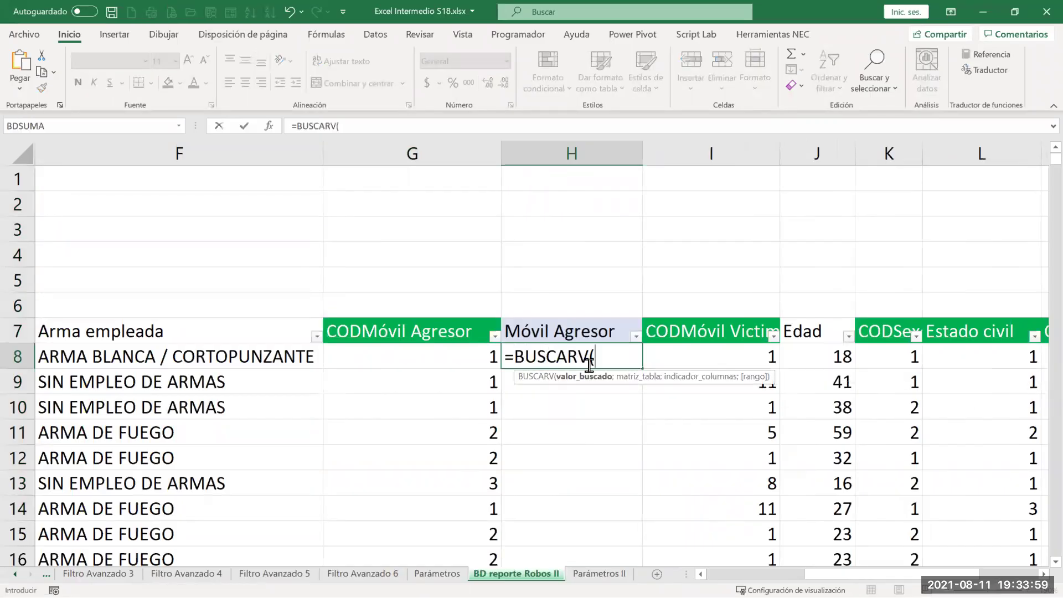
{"action": "left_click", "coordinate": [277, 128]}
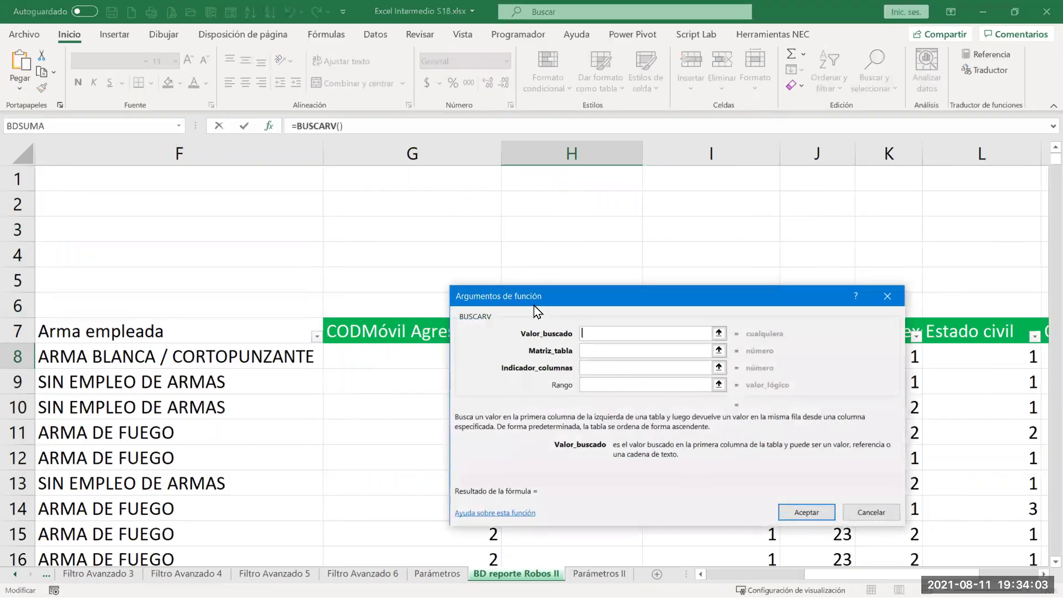
{"action": "left_click_drag", "start_coordinate": [533, 305], "coordinate": [676, 232]}
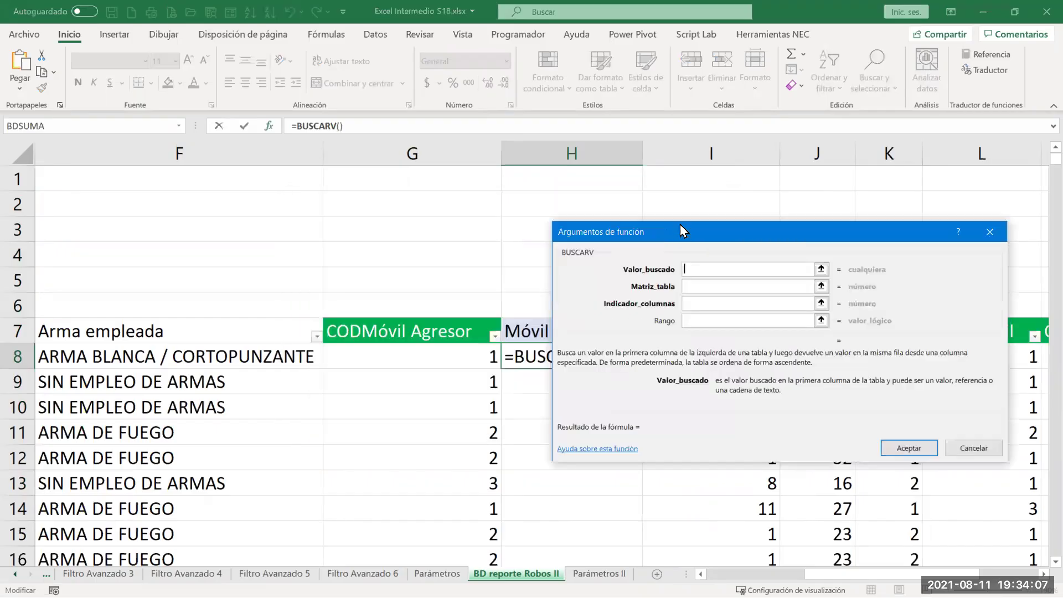
{"action": "left_click", "coordinate": [429, 357]}
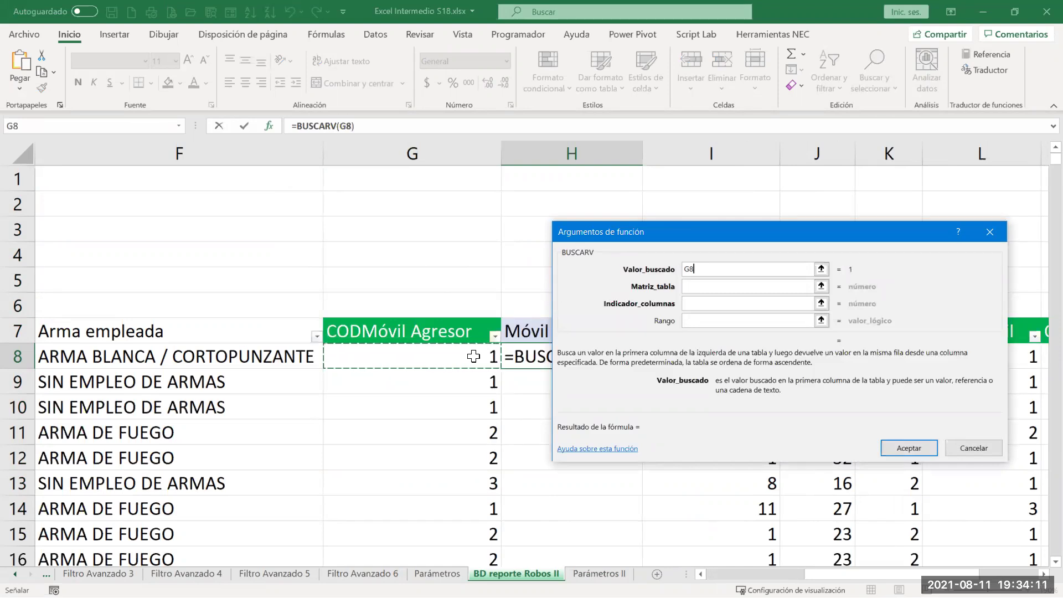
Set Matriz_tabla to the range A1:B14 on the Parámetros II sheet
{"action": "left_click", "coordinate": [693, 287]}
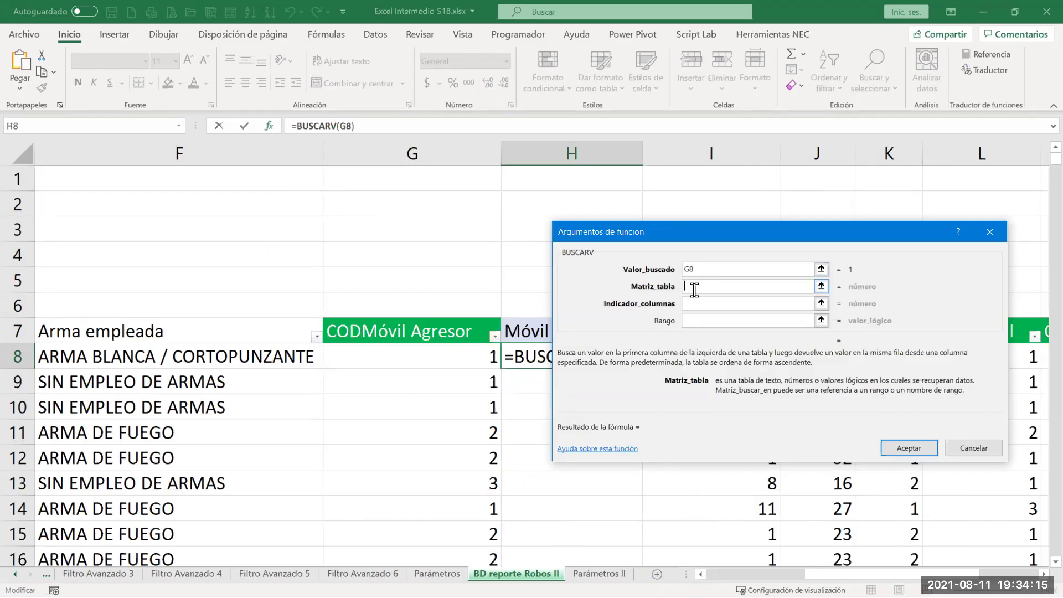
{"action": "left_click", "coordinate": [599, 573]}
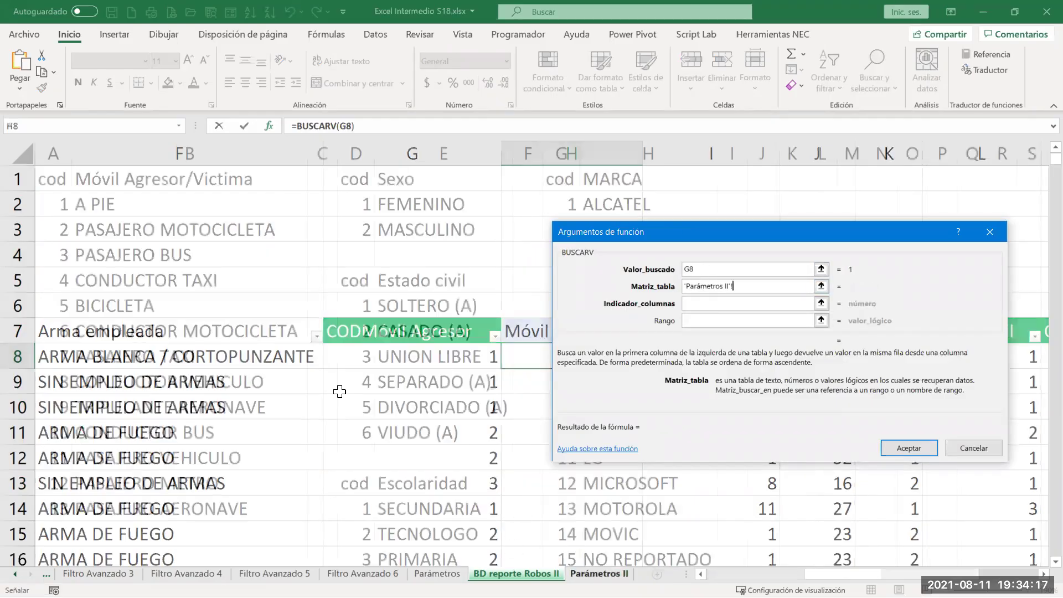
{"action": "left_click_drag", "start_coordinate": [38, 180], "coordinate": [148, 505]}
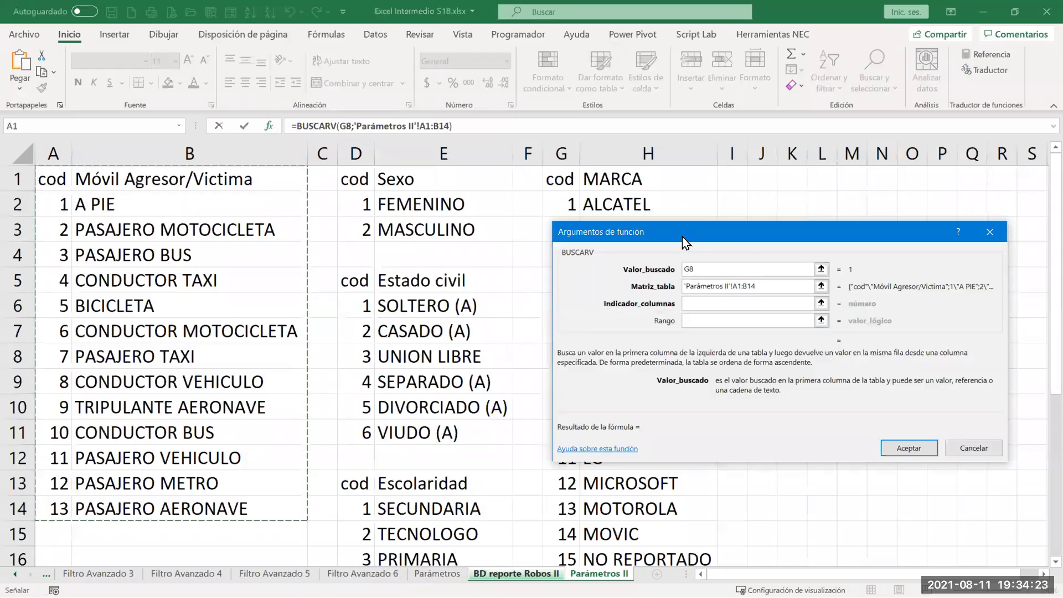
{"action": "left_click_drag", "start_coordinate": [682, 237], "coordinate": [622, 224]}
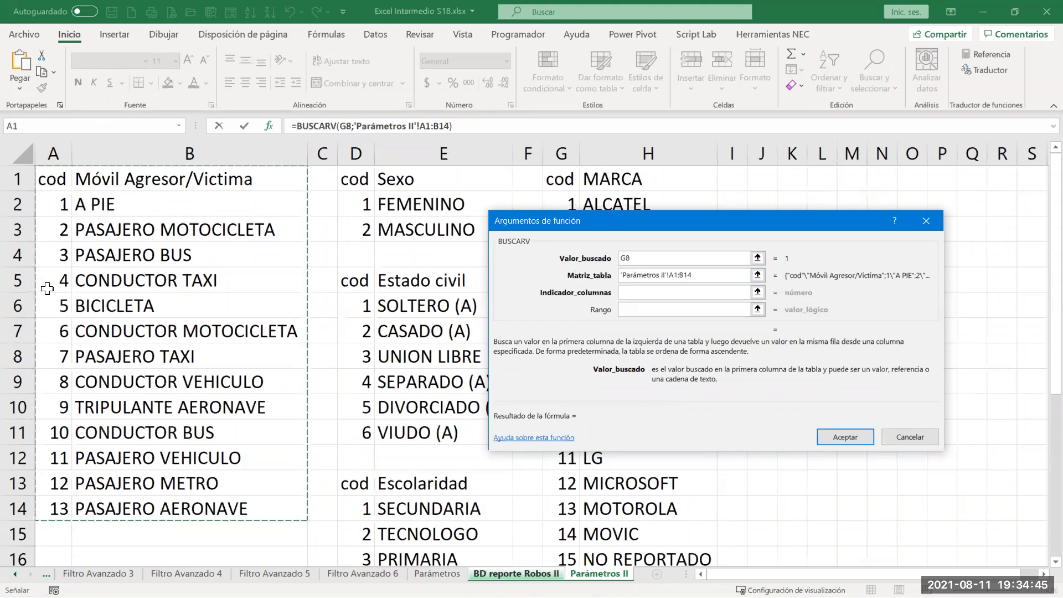
Make the Matriz_tabla reference absolute as 'Parámetros II'!$A$1:$B$14
{"action": "left_click", "coordinate": [651, 260]}
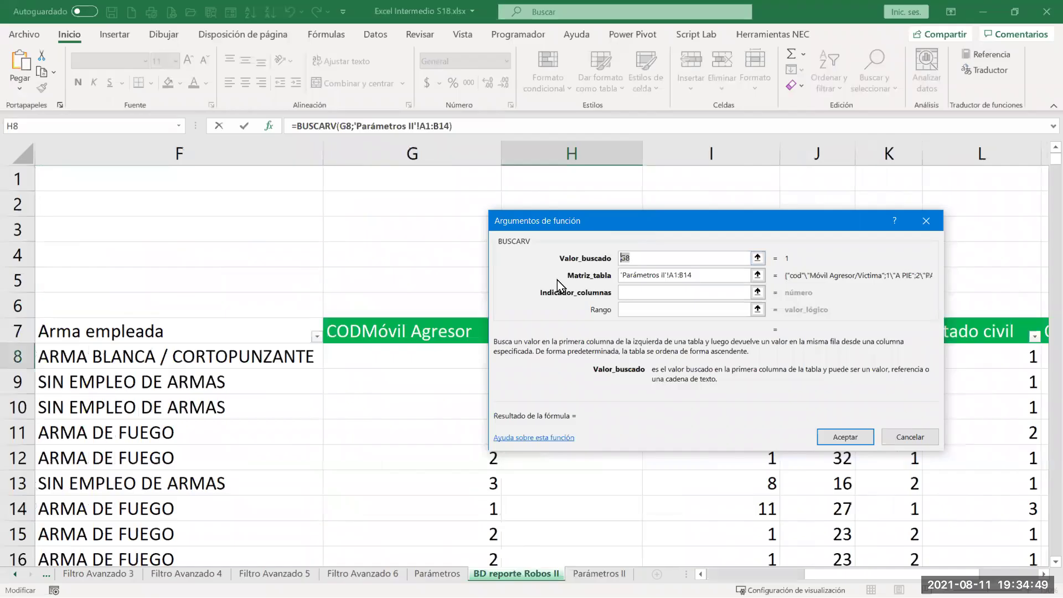
{"action": "left_click", "coordinate": [698, 274]}
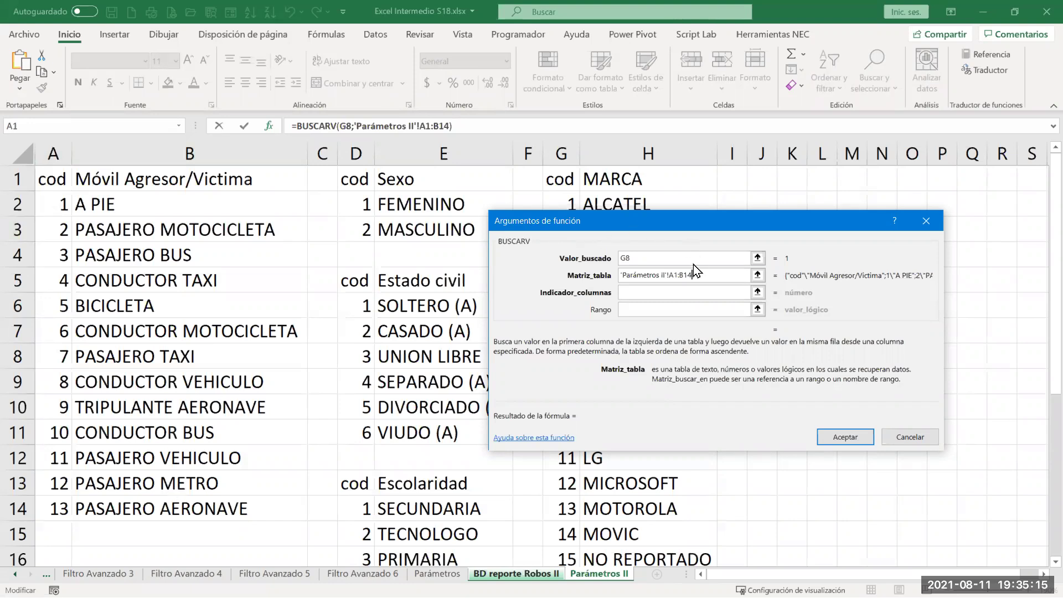
{"action": "left_click_drag", "start_coordinate": [703, 273], "coordinate": [666, 274]}
{"action": "left_click_drag", "start_coordinate": [711, 278], "coordinate": [664, 275]}
{"action": "key", "text": "F4"}
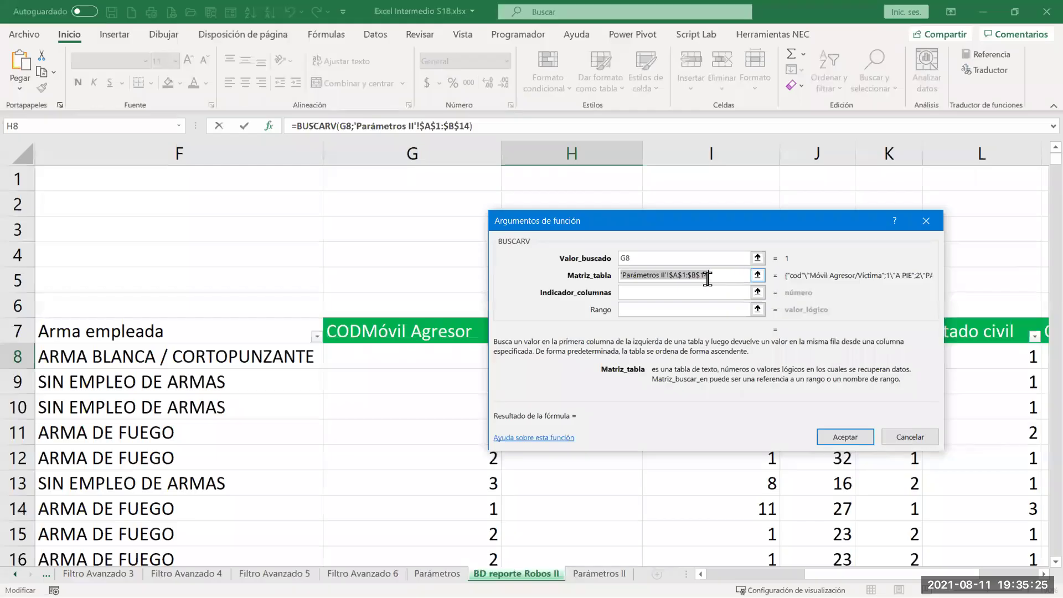
{"action": "left_click", "coordinate": [644, 293]}
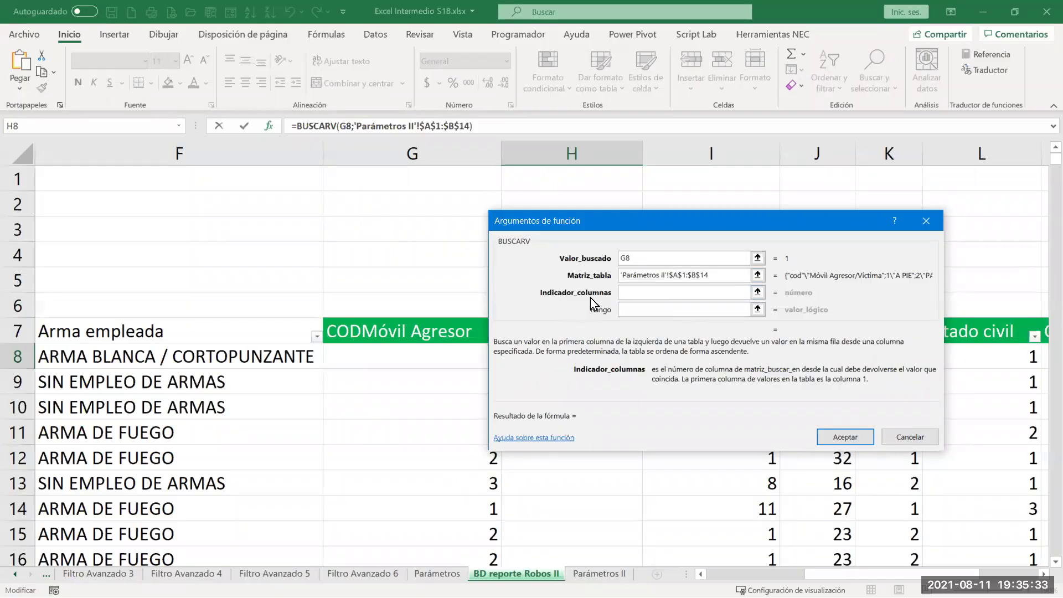
Set Indicador_columnas to 1 and Rango to 0 in the BUSCARV function arguments
{"action": "left_click", "coordinate": [633, 258]}
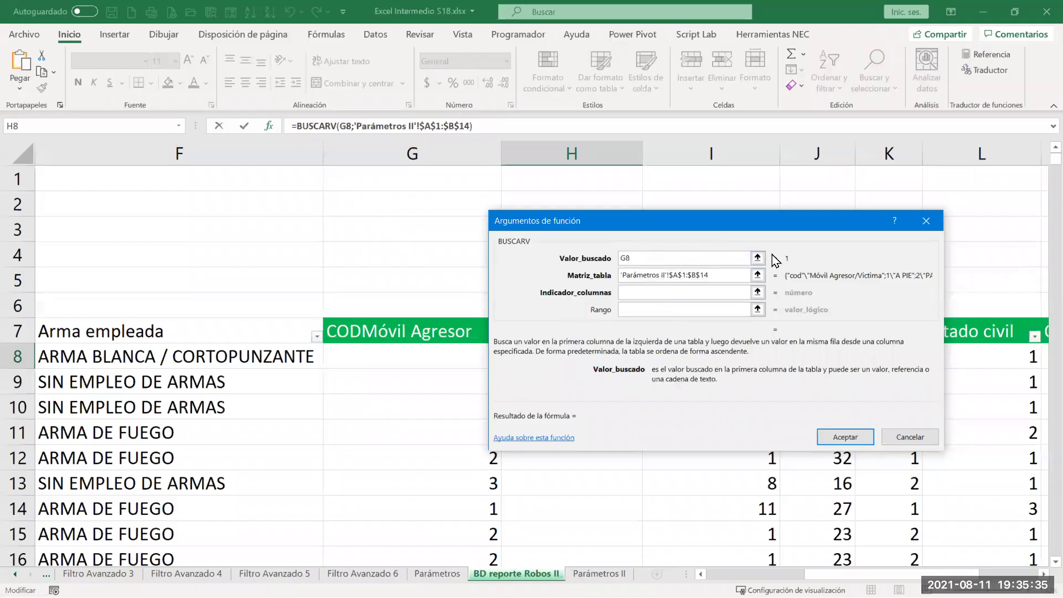
{"action": "left_click", "coordinate": [739, 275]}
{"action": "left_click_drag", "start_coordinate": [740, 275], "coordinate": [622, 273]}
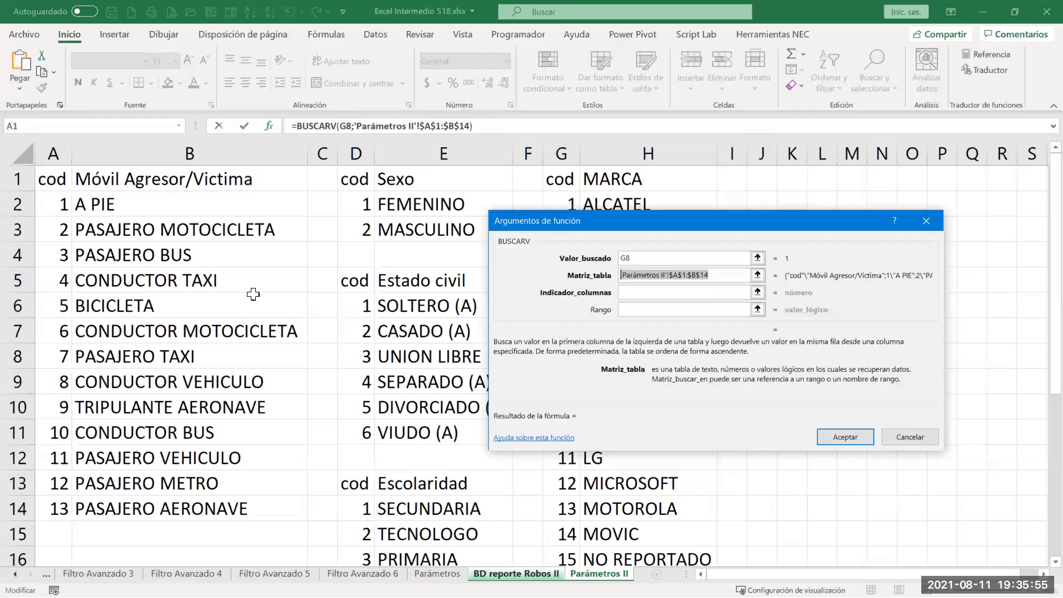
{"action": "left_click", "coordinate": [635, 294]}
{"action": "type", "text": "1"}
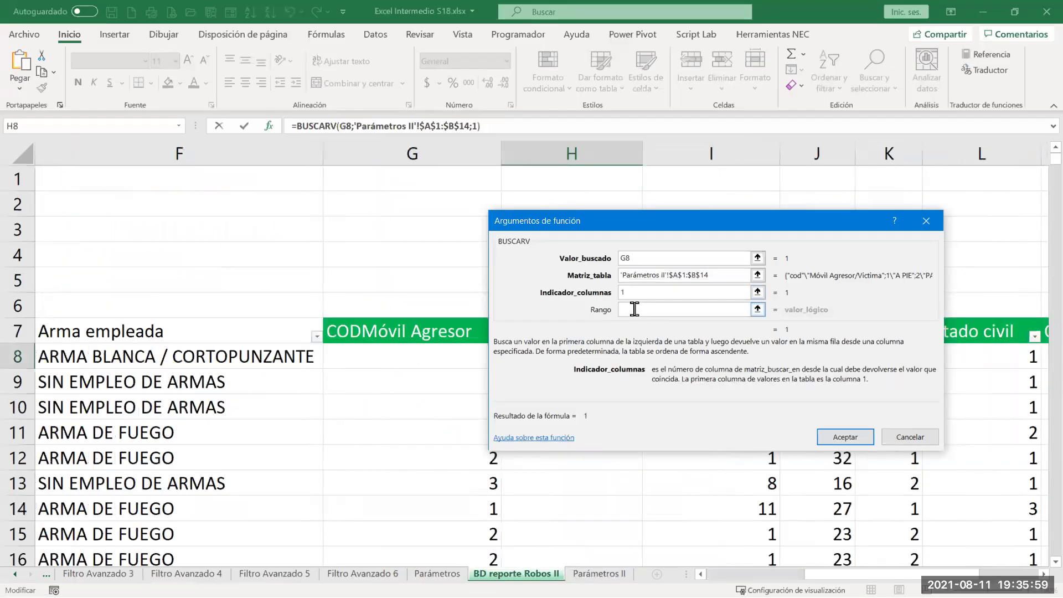
{"action": "left_click", "coordinate": [634, 308]}
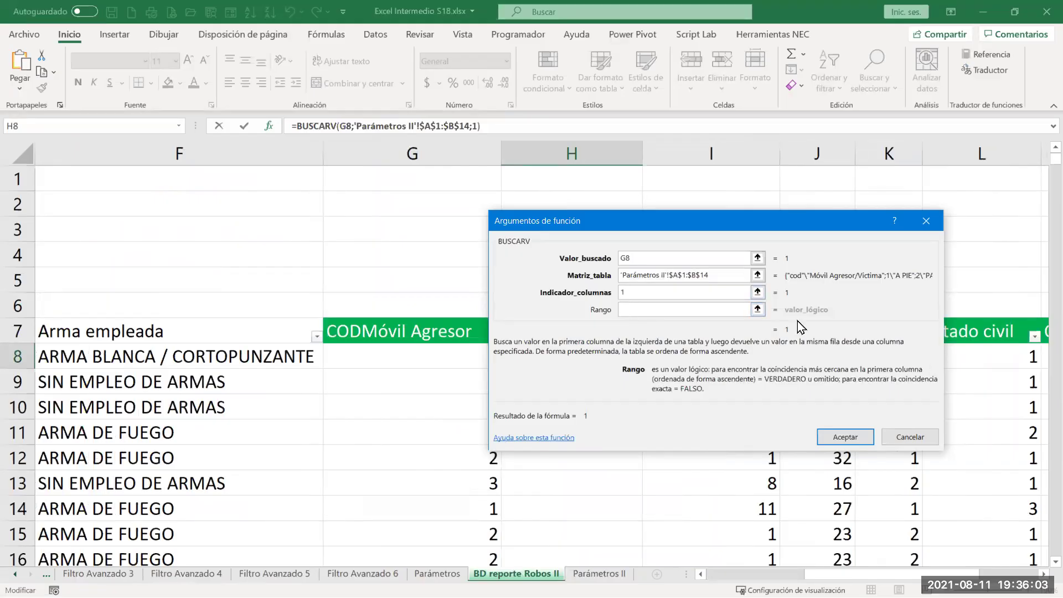
{"action": "type", "text": "0"}
Try the BUSCARV formula with Rango set to 1
{"action": "left_click_drag", "start_coordinate": [643, 257], "coordinate": [621, 258]}
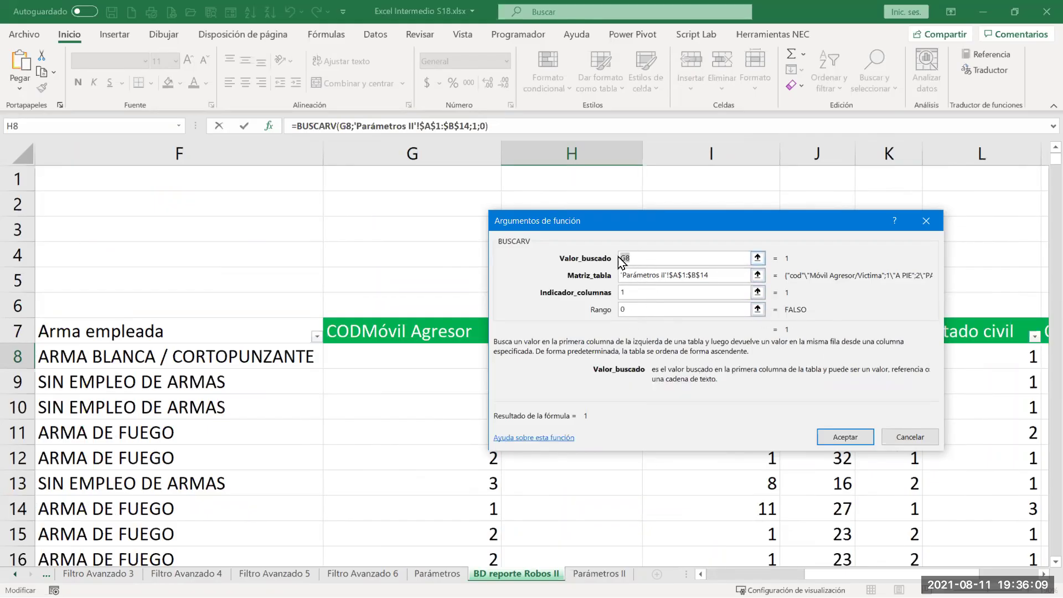
{"action": "left_click_drag", "start_coordinate": [636, 308], "coordinate": [592, 310]}
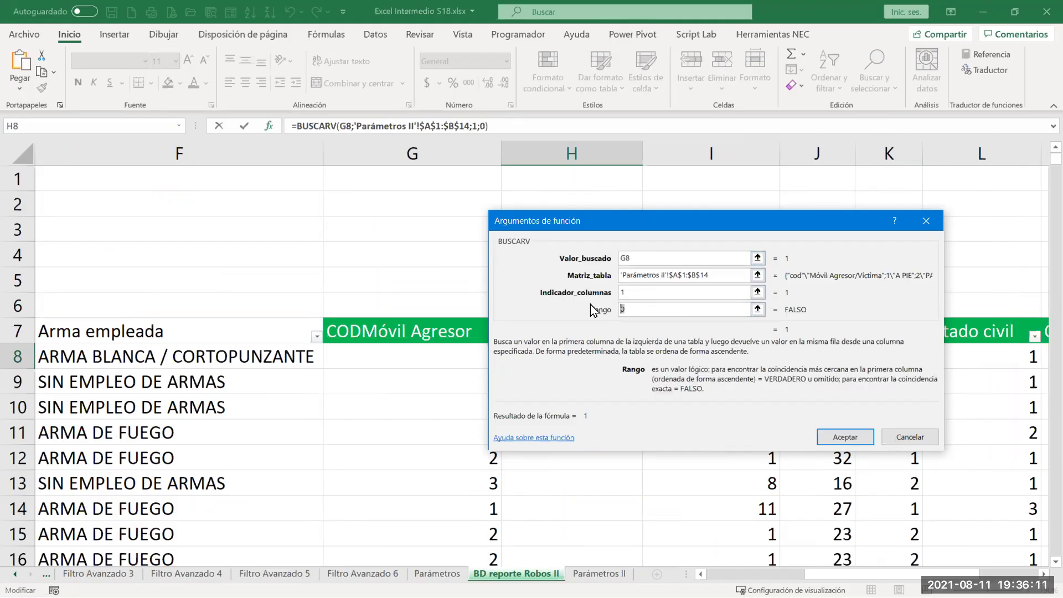
{"action": "type", "text": "1"}
{"action": "left_click_drag", "start_coordinate": [653, 236], "coordinate": [687, 286]}
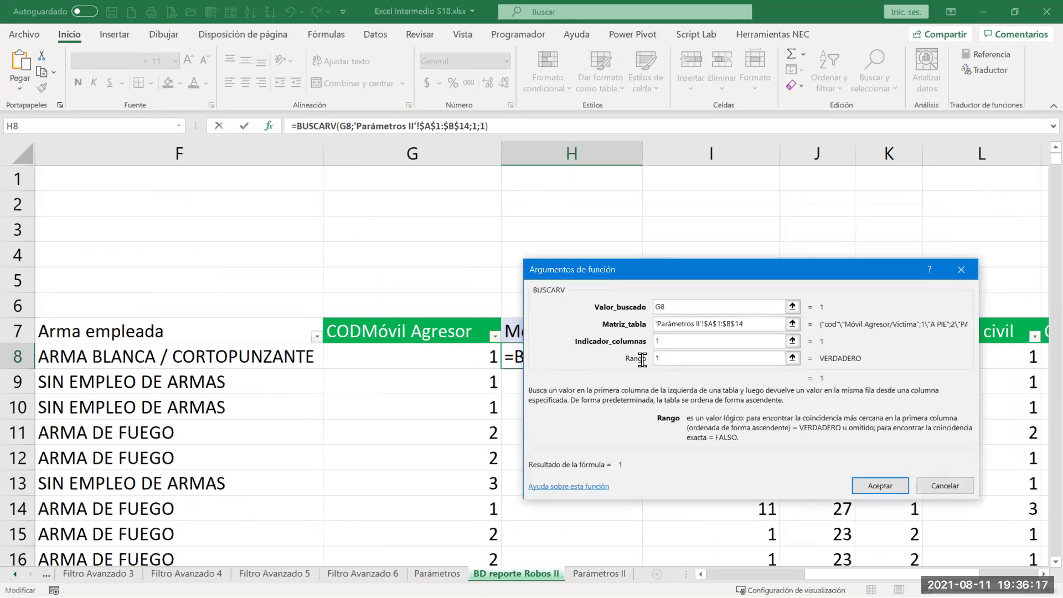
Set Rango to 0 and fill the H8 formula down the Móvil Agresor column
{"action": "left_click_drag", "start_coordinate": [667, 358], "coordinate": [621, 363]}
{"action": "type", "text": "0"}
{"action": "left_click", "coordinate": [881, 486]}
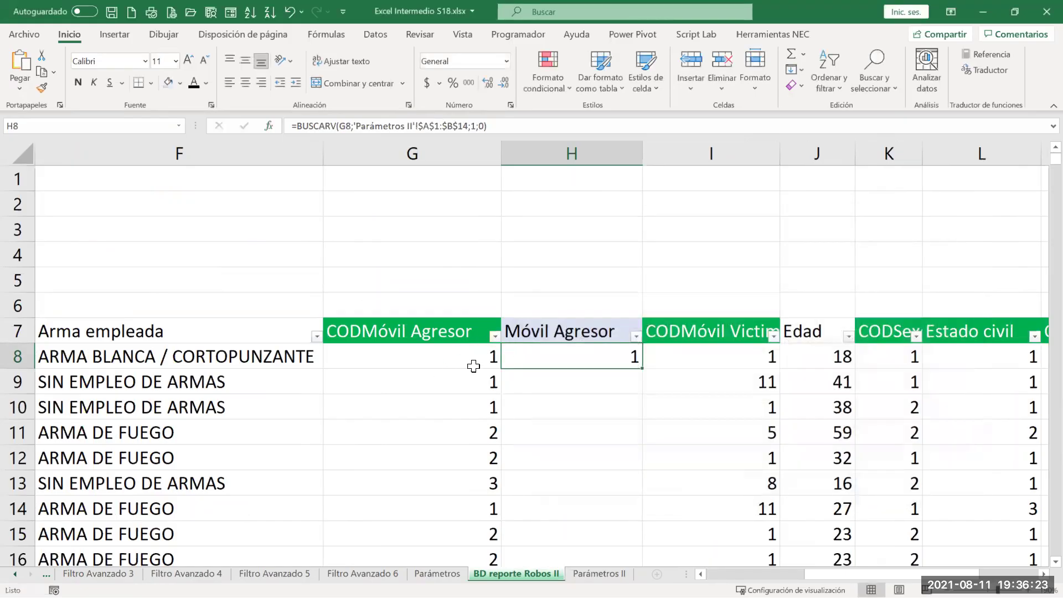
{"action": "double_click", "coordinate": [642, 368]}
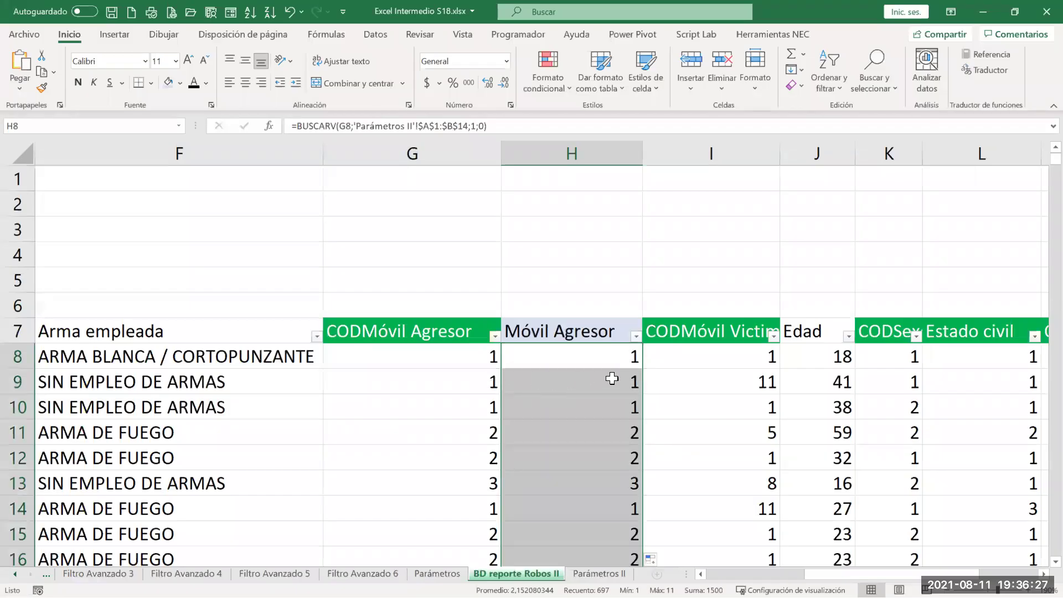
Change Indicador_columnas to 2 in the H8 BUSCARV formula and refill it down the Móvil Agresor column
{"action": "left_click", "coordinate": [578, 356]}
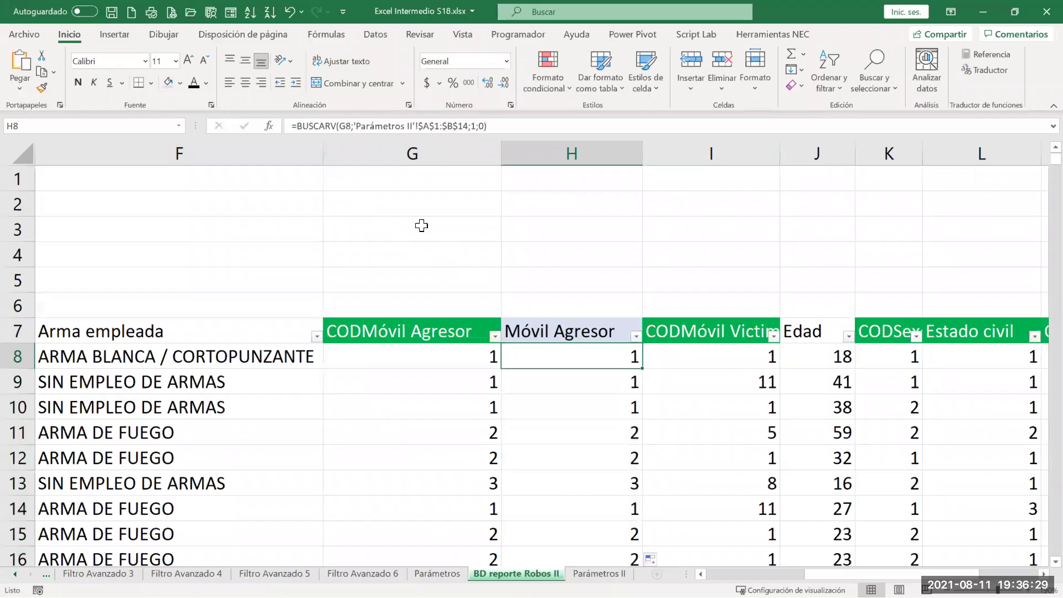
{"action": "left_click", "coordinate": [269, 126]}
{"action": "left_click", "coordinate": [672, 341]}
{"action": "left_click", "coordinate": [629, 343]}
{"action": "type", "text": "2"}
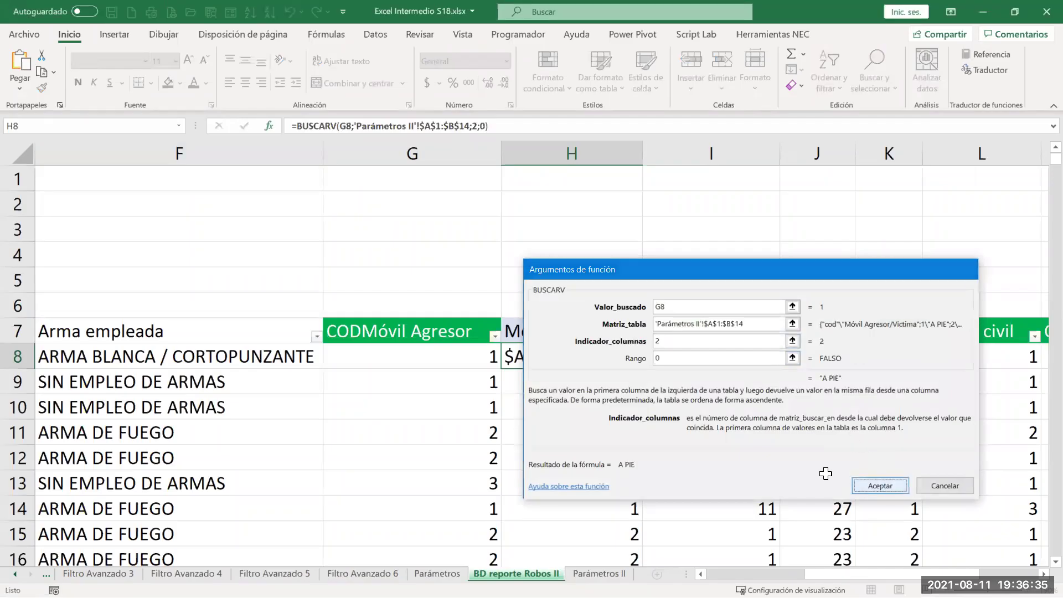
{"action": "key", "text": "Return"}
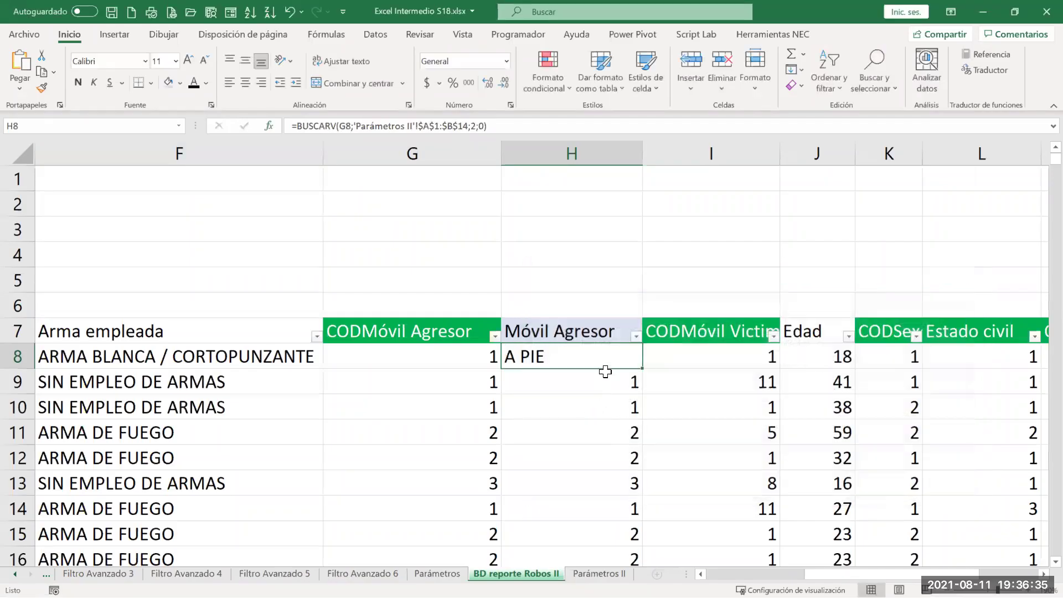
{"action": "double_click", "coordinate": [642, 372]}
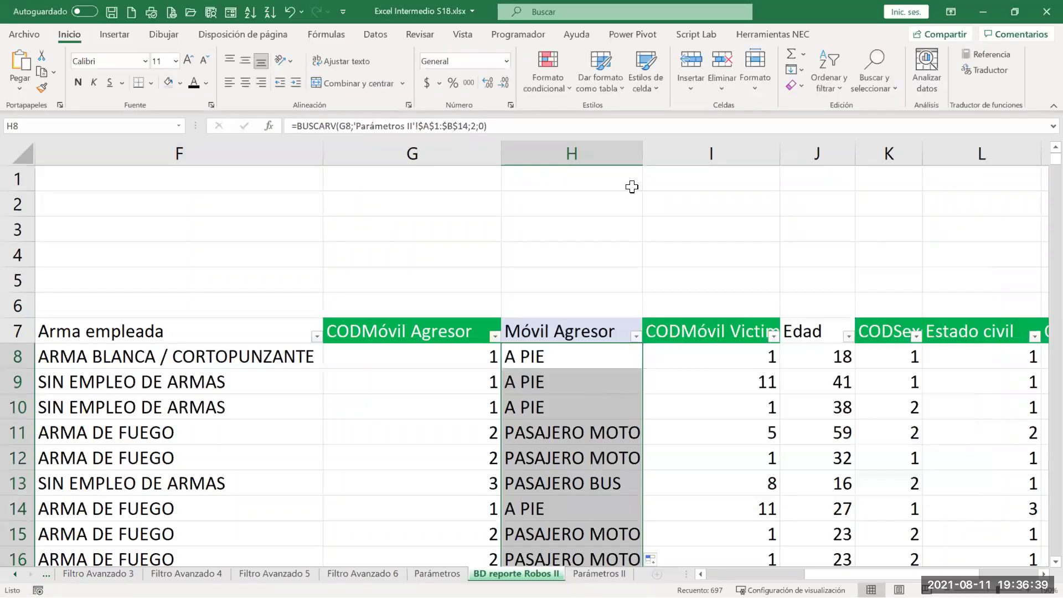
Autofit the widths of the Móvil Agresor and CODMóvil Agresor columns to their contents
{"action": "double_click", "coordinate": [640, 147]}
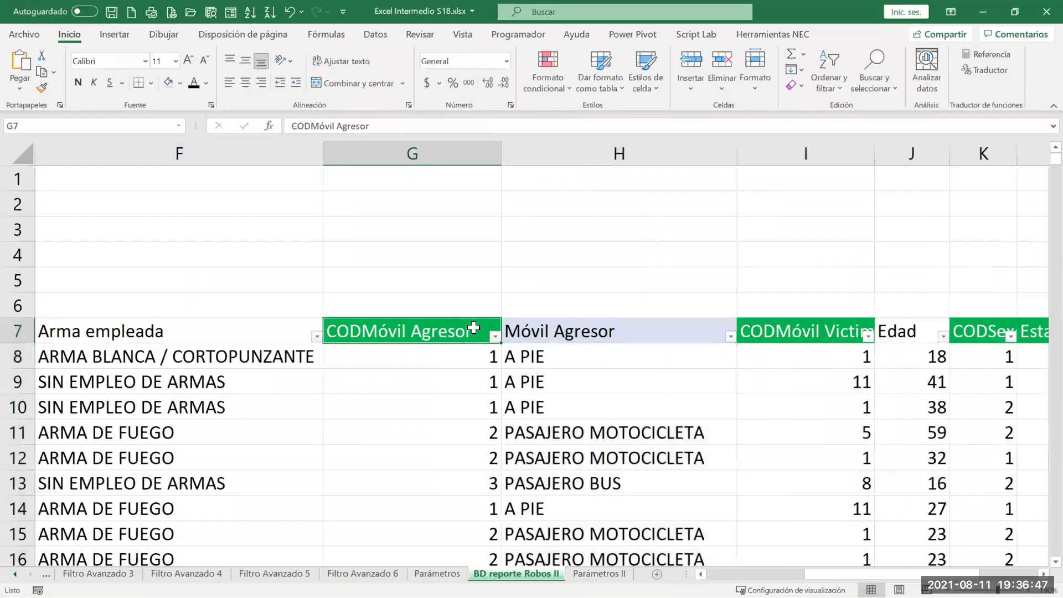
{"action": "mouse_move", "coordinate": [501, 164]}
{"action": "left_mouse_down"}
{"action": "mouse_move", "coordinate": [468, 162]}
{"action": "mouse_move", "coordinate": [521, 159]}
{"action": "left_mouse_up"}
{"action": "left_click", "coordinate": [515, 340]}
{"action": "left_click", "coordinate": [488, 195]}
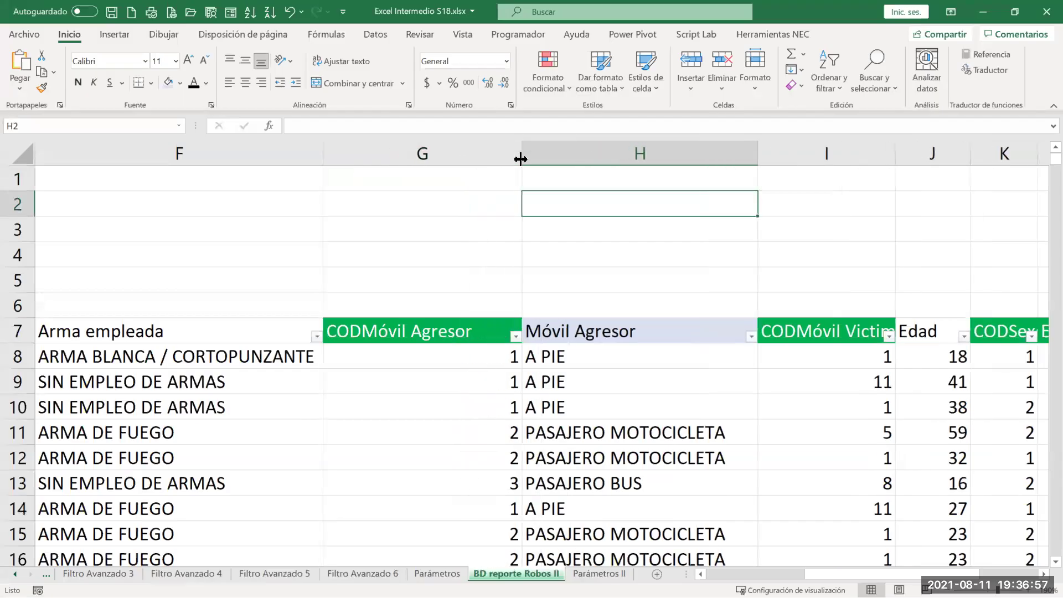
{"action": "double_click", "coordinate": [524, 157]}
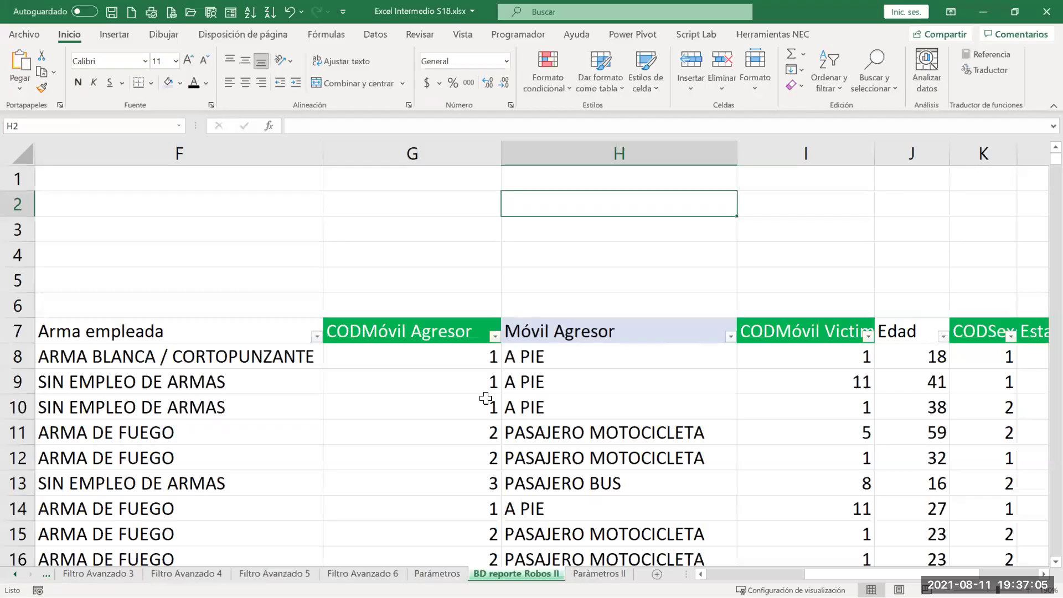
Compare the codes and descriptions in G7:H11 with the Móvil Agresor/Victima table in A1:B14 on Parámetros II
{"action": "left_click_drag", "start_coordinate": [387, 327], "coordinate": [395, 429]}
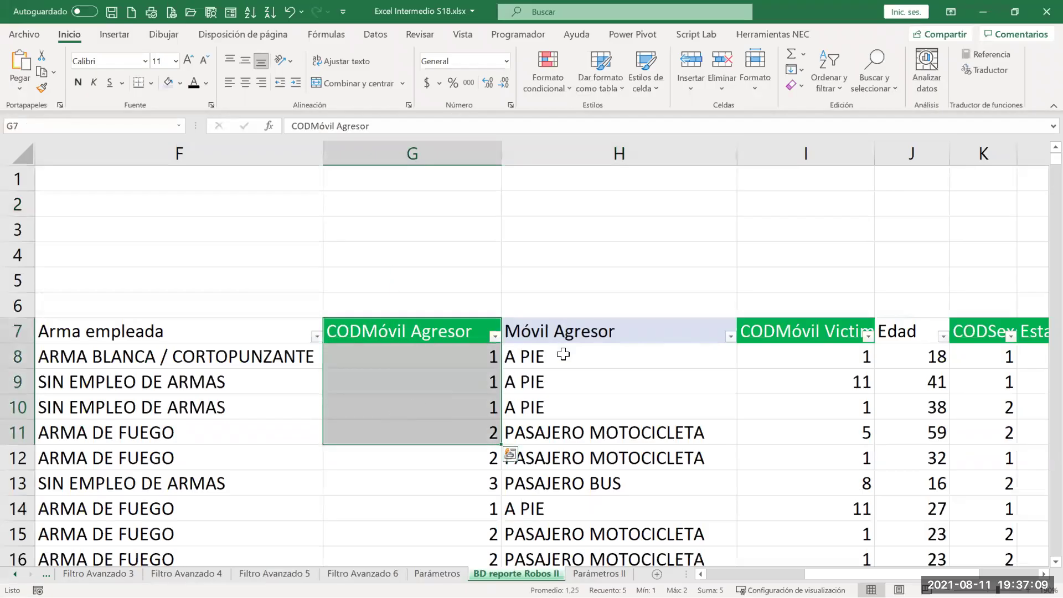
{"action": "left_click_drag", "start_coordinate": [563, 335], "coordinate": [586, 434]}
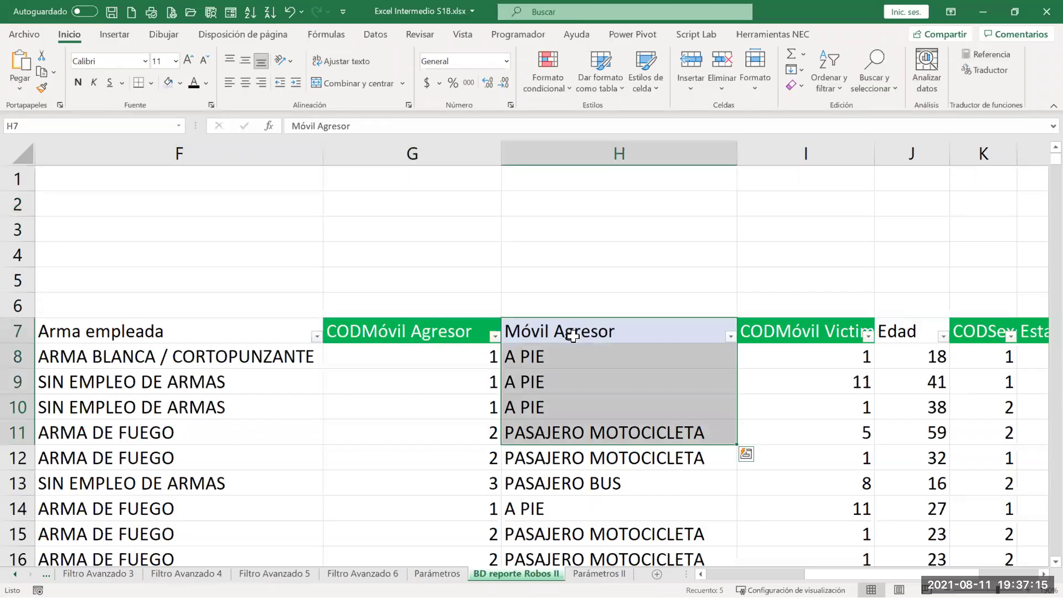
{"action": "left_click_drag", "start_coordinate": [572, 336], "coordinate": [599, 574]}
{"action": "left_click", "coordinate": [599, 574]}
{"action": "left_click_drag", "start_coordinate": [60, 205], "coordinate": [59, 484]}
{"action": "left_click_drag", "start_coordinate": [175, 183], "coordinate": [163, 509]}
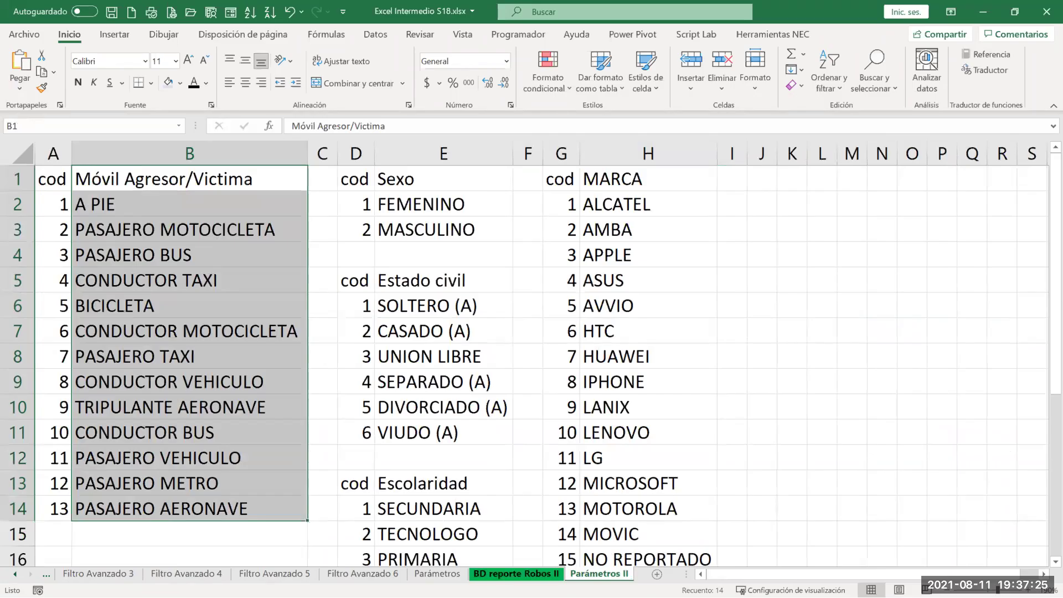
{"action": "left_click", "coordinate": [515, 574]}
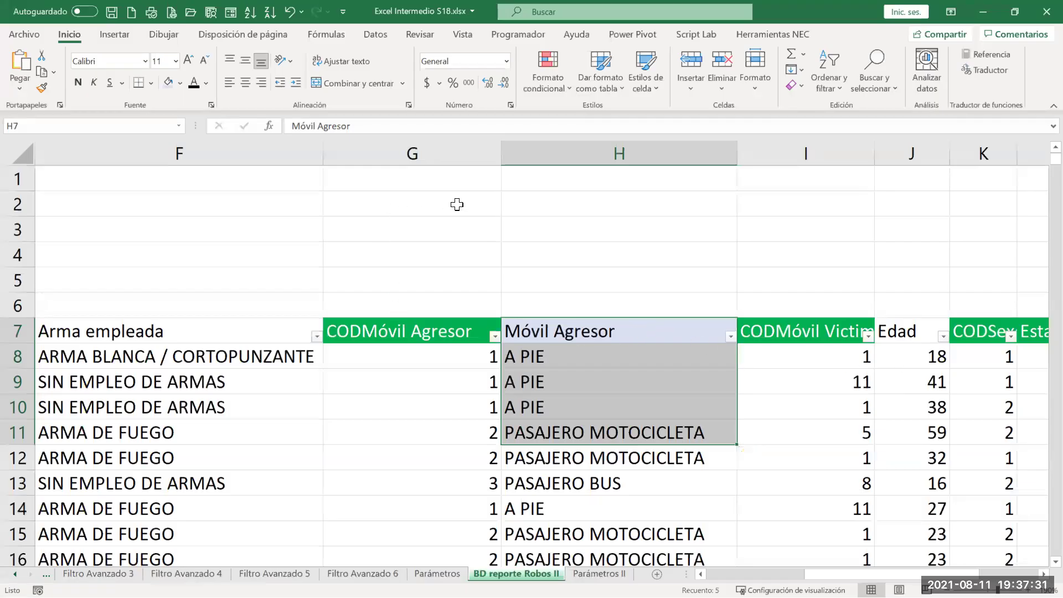
Narrow the CODMóvil Agresor column on BD reporte Robos II
{"action": "left_click_drag", "start_coordinate": [499, 152], "coordinate": [465, 150]}
{"action": "left_click", "coordinate": [597, 403]}
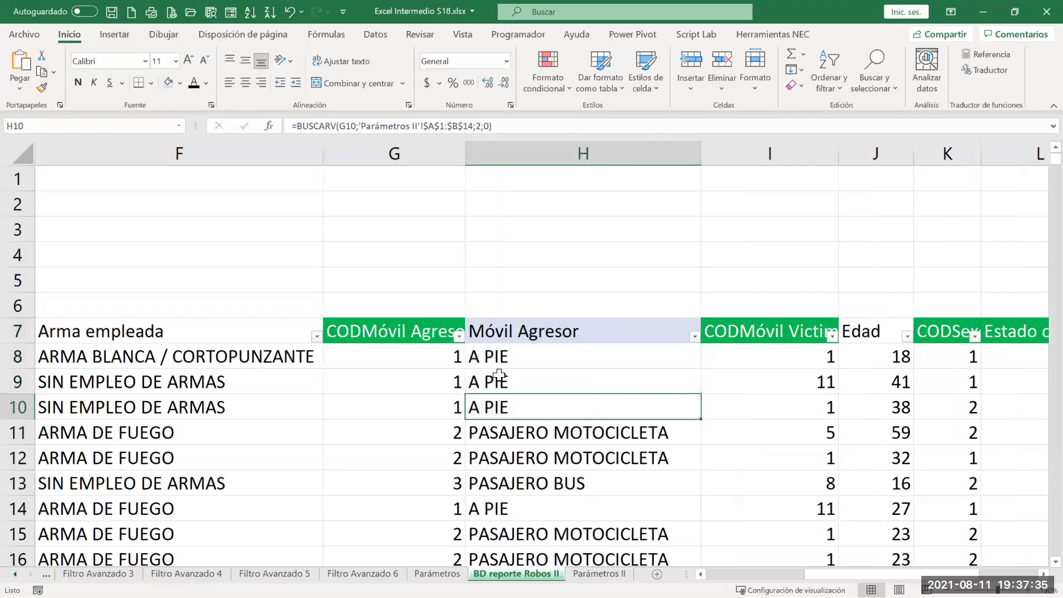
{"action": "left_click", "coordinate": [443, 337]}
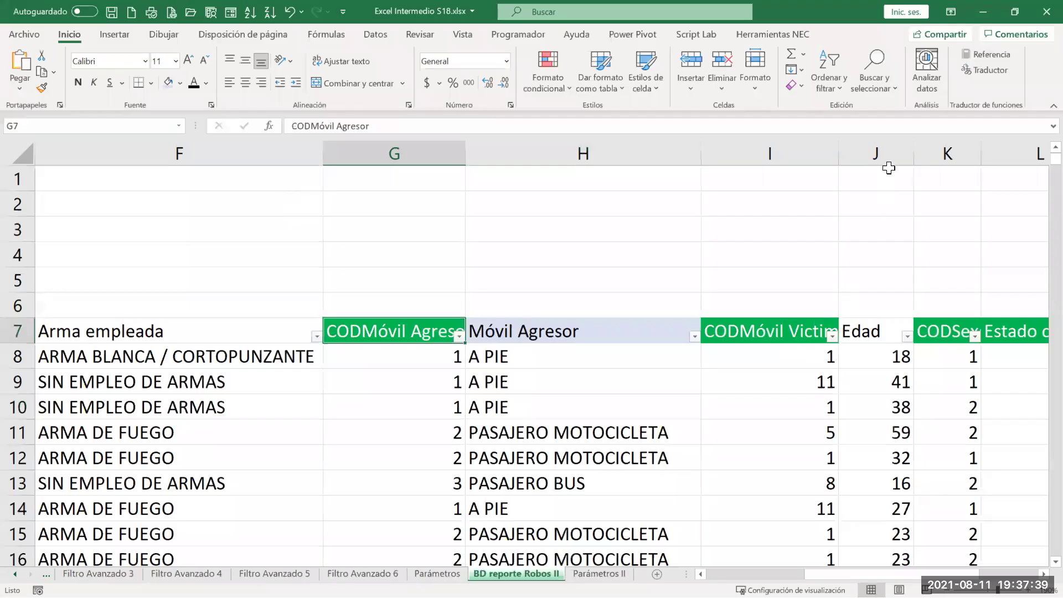
Insert a new column before Edad and copy the Móvil Agresor header from H7 into J7
{"action": "left_click", "coordinate": [889, 151]}
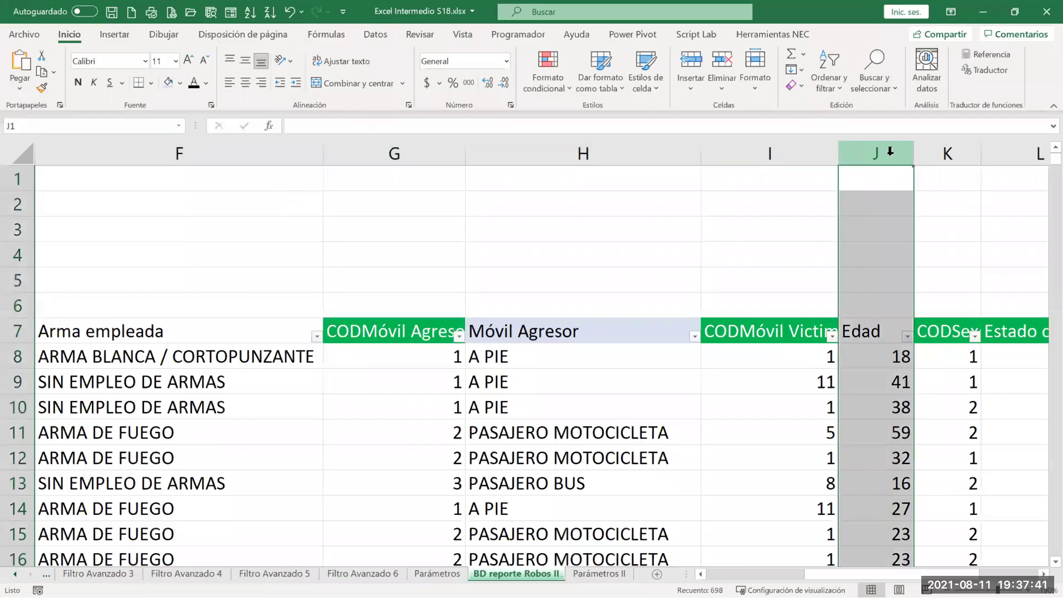
{"action": "right_click", "coordinate": [889, 152]}
{"action": "left_click", "coordinate": [913, 271]}
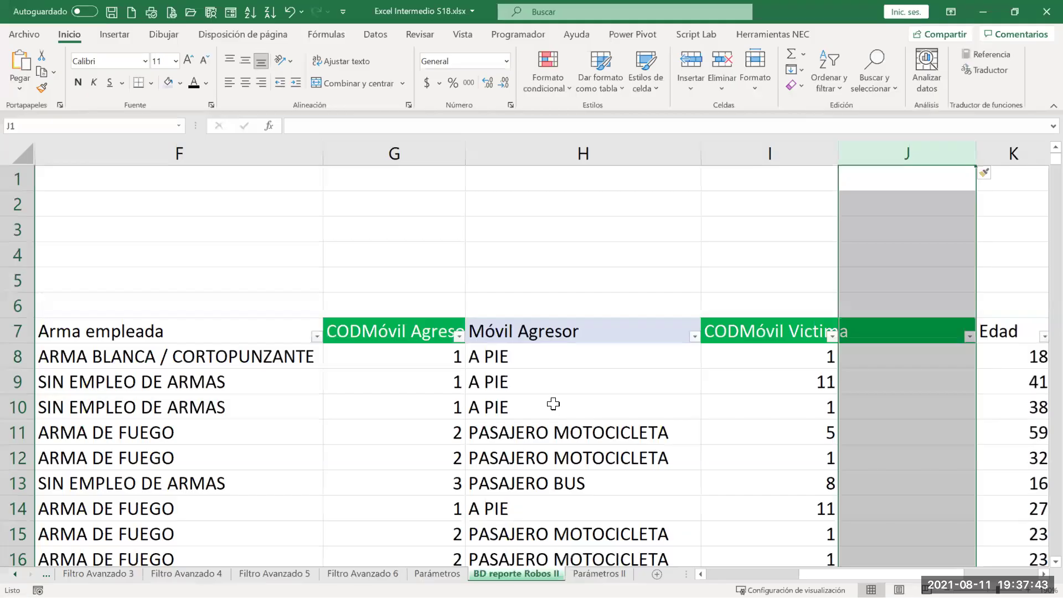
{"action": "left_click", "coordinate": [570, 337]}
{"action": "left_click_drag", "start_coordinate": [609, 347], "coordinate": [874, 327]}
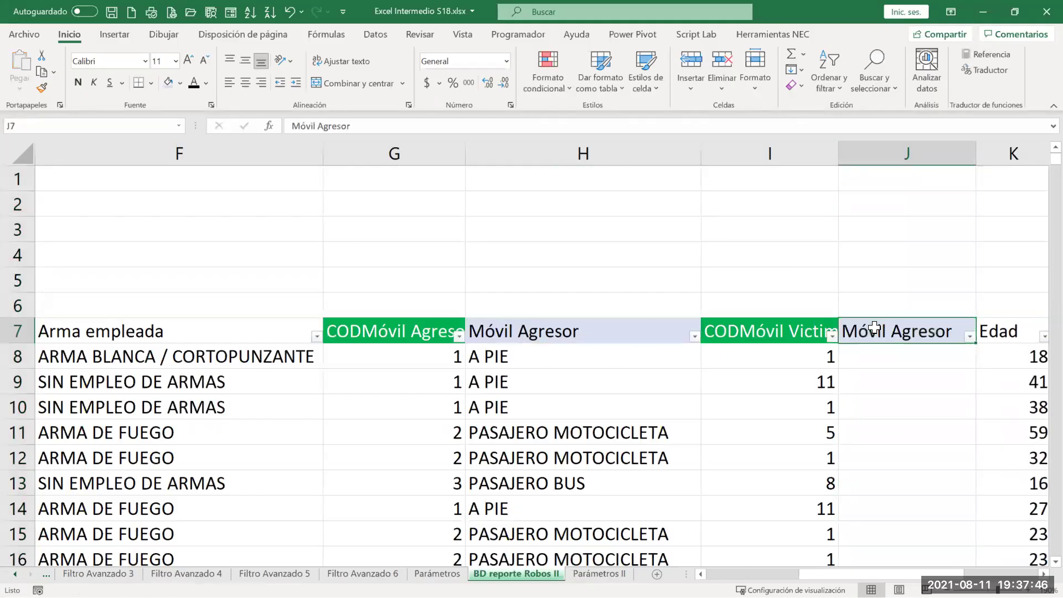
Change the copied header in J7 to Móvil Víctima
{"action": "double_click", "coordinate": [930, 334]}
{"action": "double_click", "coordinate": [930, 333]}
{"action": "left_click", "coordinate": [931, 334]}
{"action": "double_click", "coordinate": [930, 333]}
{"action": "type", "text": "vÍCTI"}
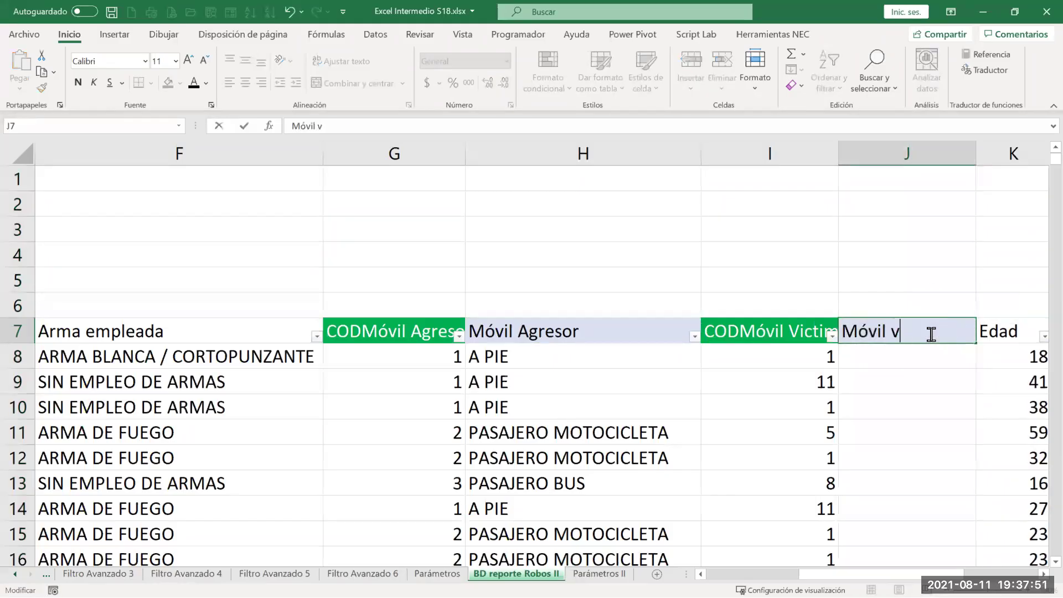
{"action": "key", "text": "BackSpace"}
{"action": "key", "text": "BackSpace"}
{"action": "key", "text": "BackSpace"}
{"action": "key", "text": "BackSpace"}
{"action": "type", "text": "íctima"}
{"action": "key", "text": "Return"}
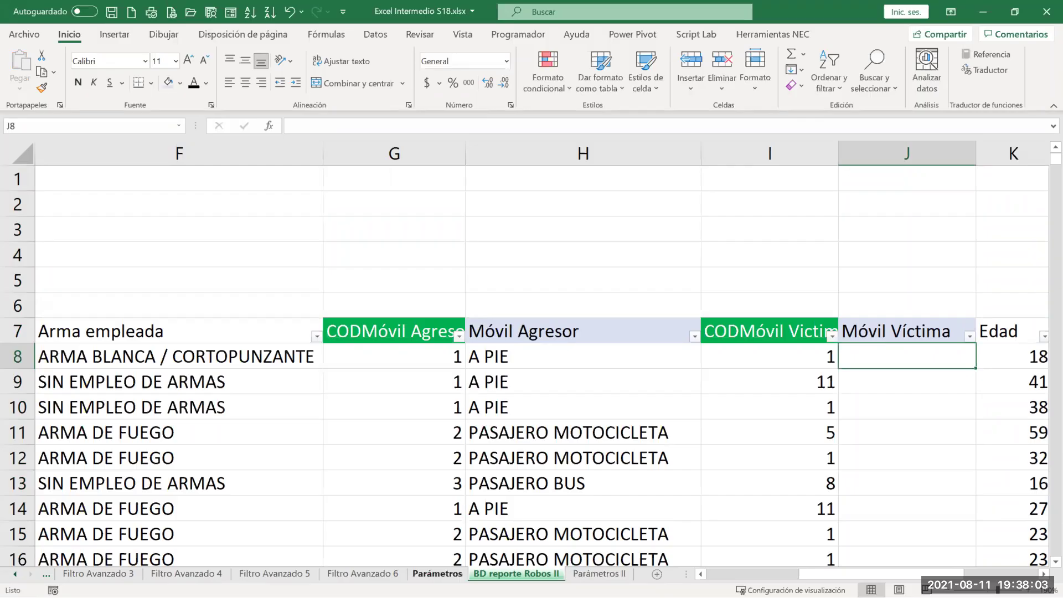
Review the Móvil Agresor/Victima descriptions in B2:B14 on Parámetros II and return to BD reporte Robos II
{"action": "key", "text": "ctrl+Page_Up"}
{"action": "left_click", "coordinate": [599, 573]}
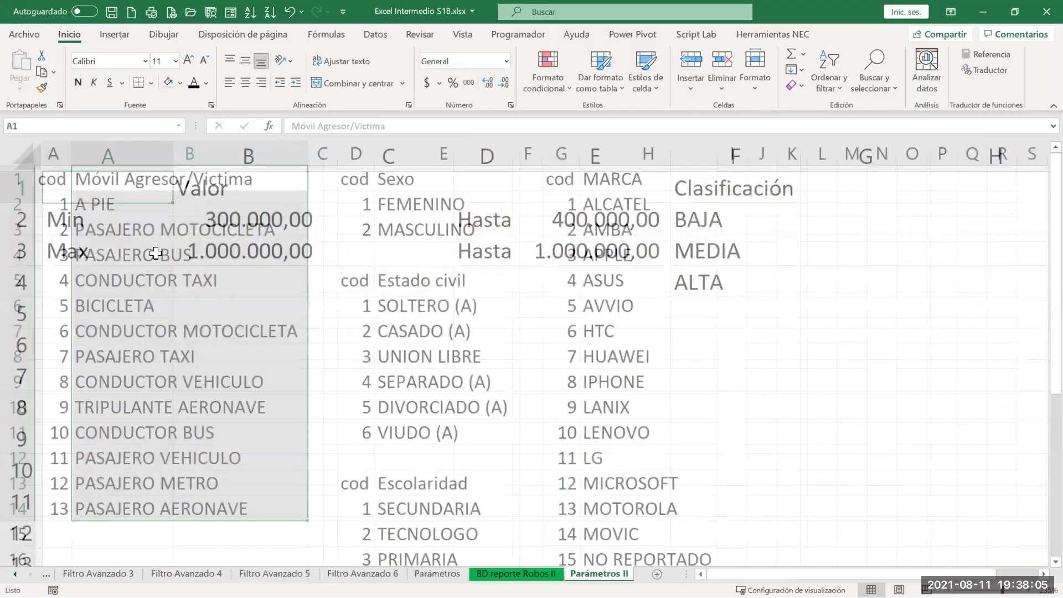
{"action": "left_click", "coordinate": [135, 178]}
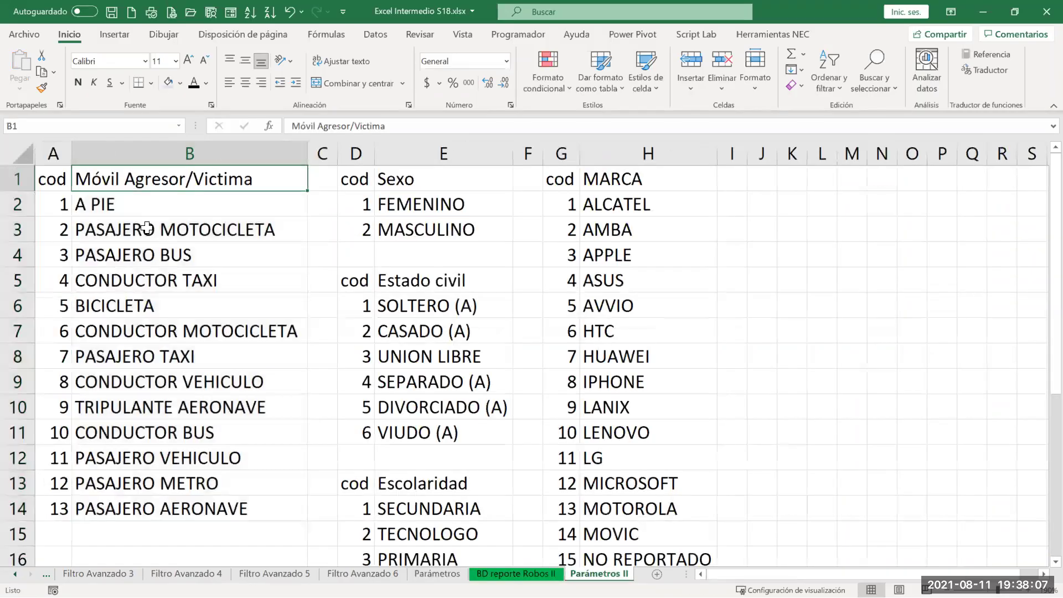
{"action": "left_click_drag", "start_coordinate": [127, 204], "coordinate": [150, 500]}
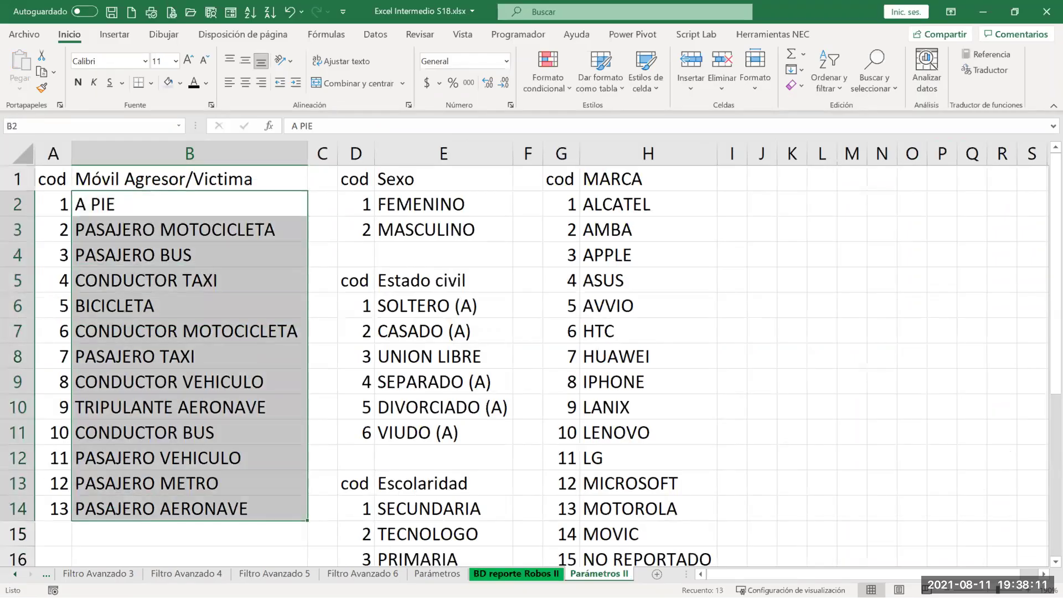
{"action": "key", "text": "ctrl+Page_Up"}
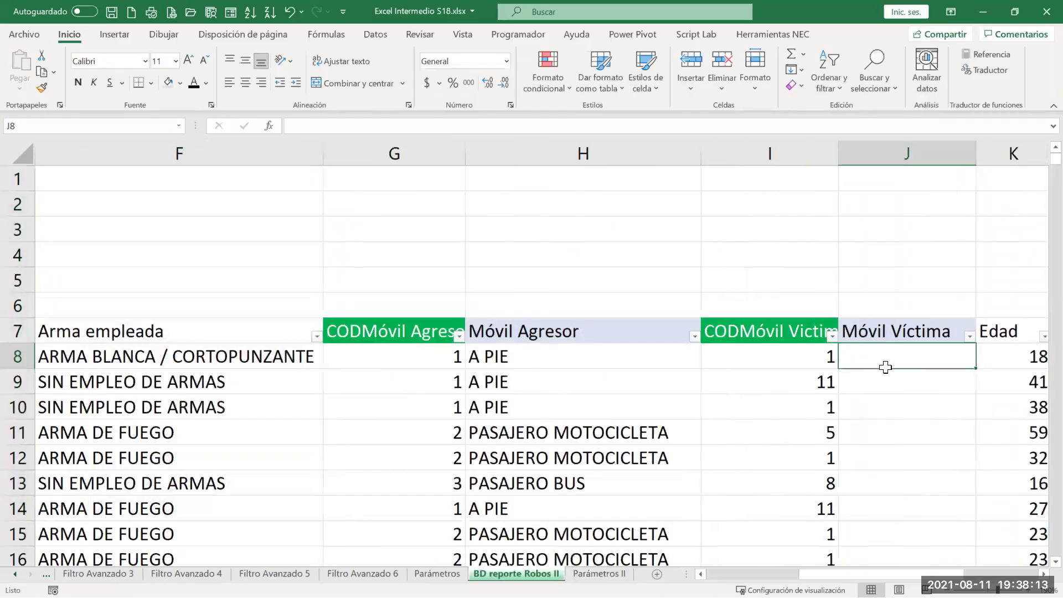
Copy the BUSCARV formula from H8 into J8 under Móvil Víctima
{"action": "scroll", "coordinate": [387, 420], "scroll_direction": "right", "scroll_amount": 3}
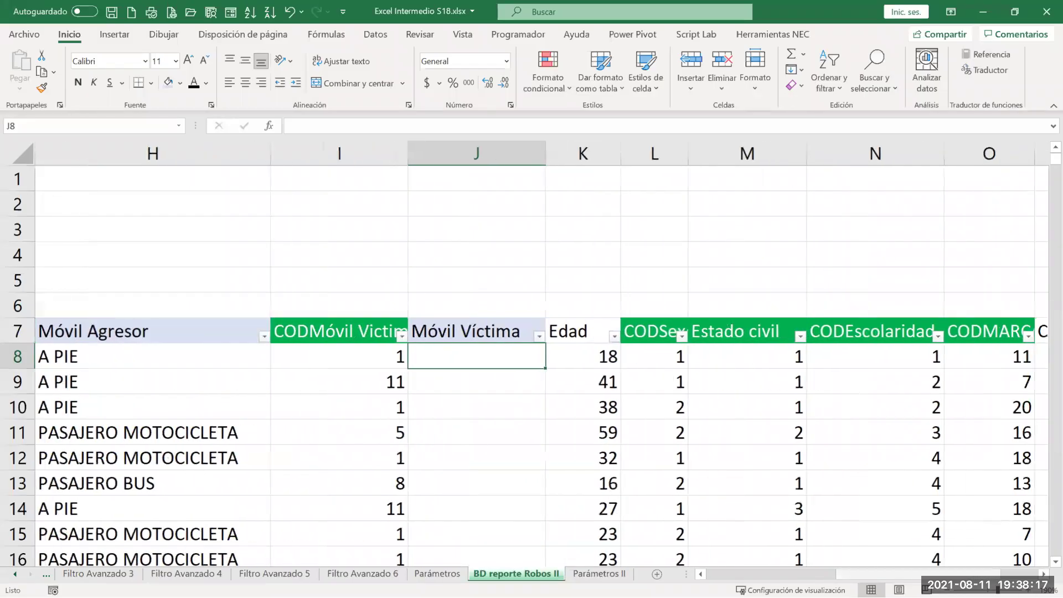
{"action": "scroll", "coordinate": [485, 364], "scroll_direction": "left", "scroll_amount": 3}
{"action": "left_click", "coordinate": [484, 365]}
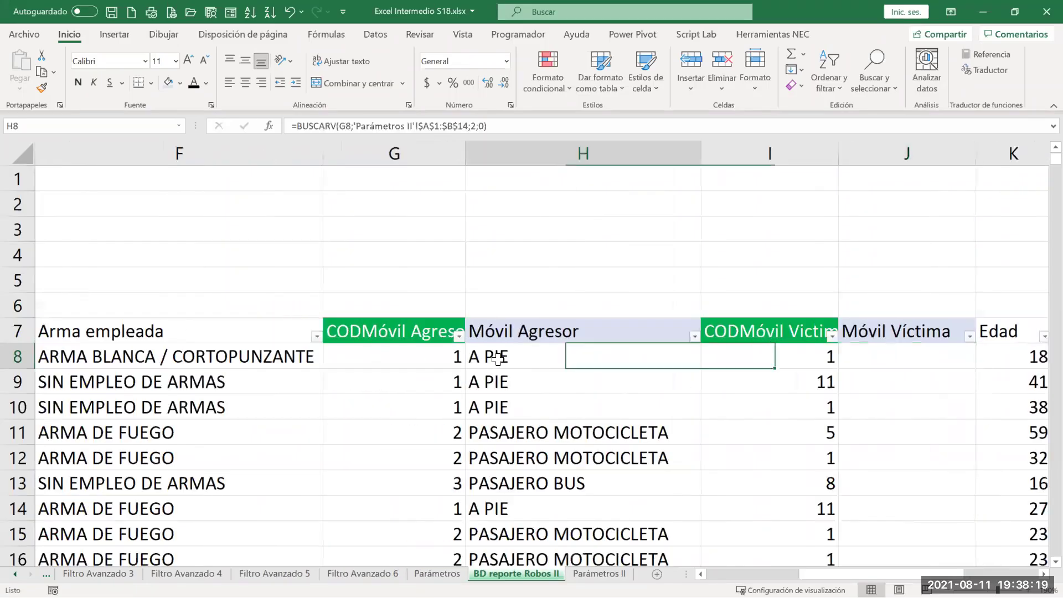
{"action": "key", "text": "ctrl+c"}
{"action": "left_click", "coordinate": [850, 353]}
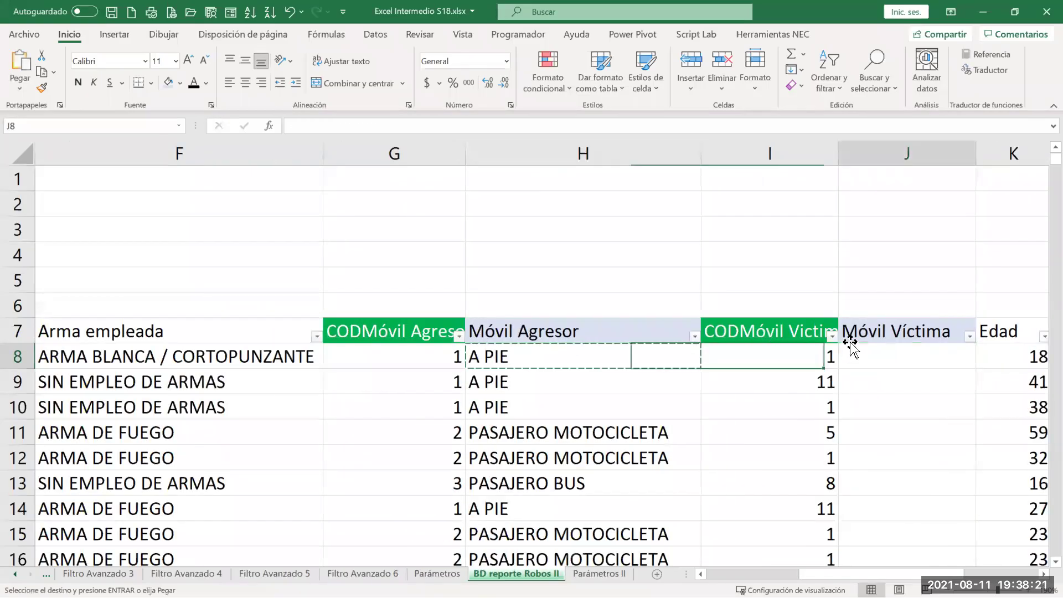
{"action": "key", "text": "Return"}
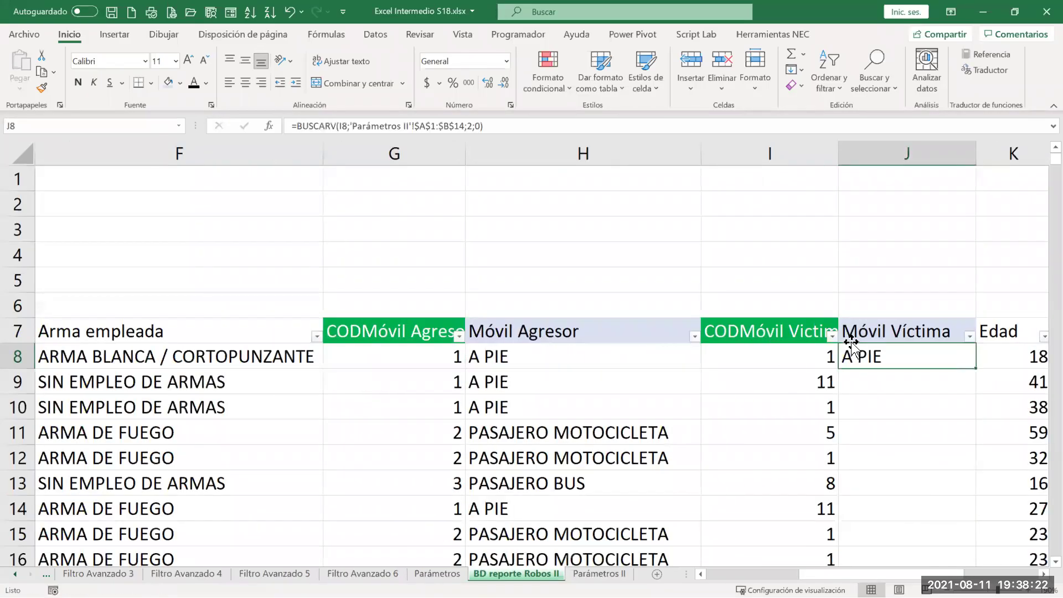
Review the BUSCARV arguments of the Móvil Víctima formula in J8, including its lookup table and column index, in the function arguments dialog
{"action": "double_click", "coordinate": [881, 355]}
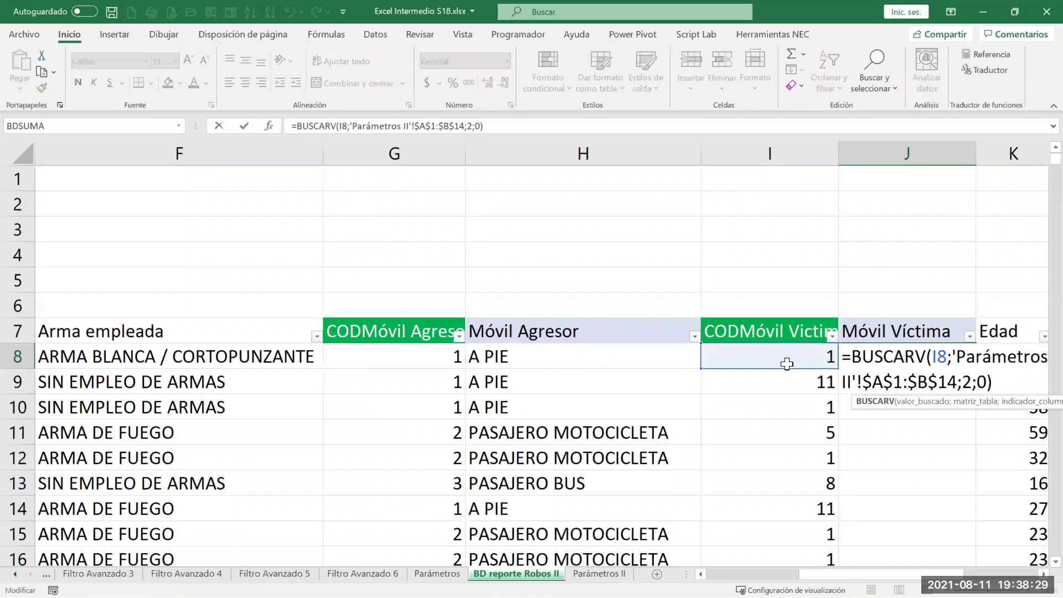
{"action": "left_click", "coordinate": [270, 129]}
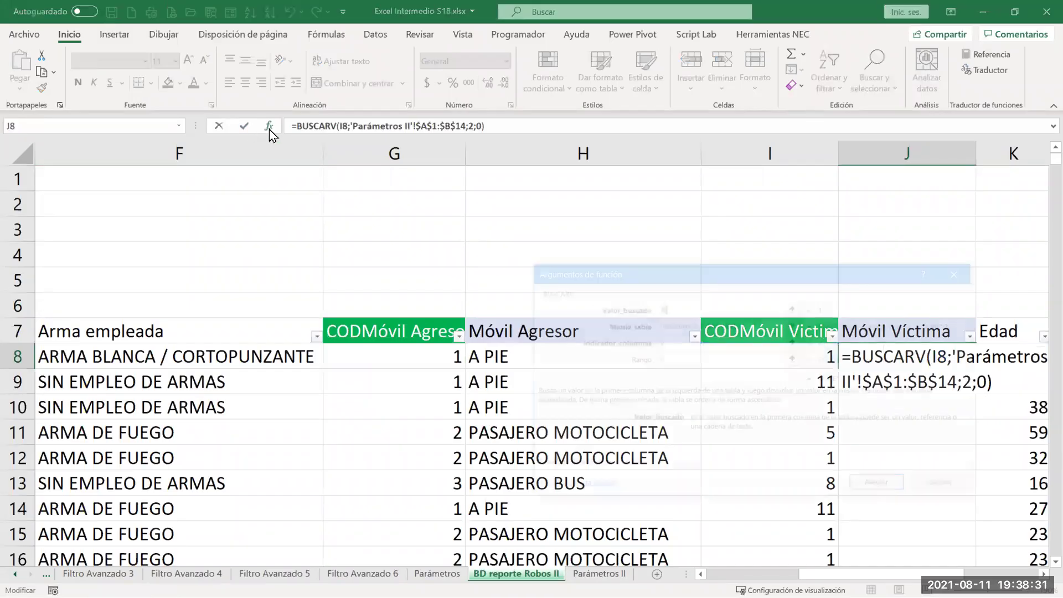
{"action": "left_click", "coordinate": [756, 327]}
{"action": "left_click_drag", "start_coordinate": [743, 326], "coordinate": [694, 322]}
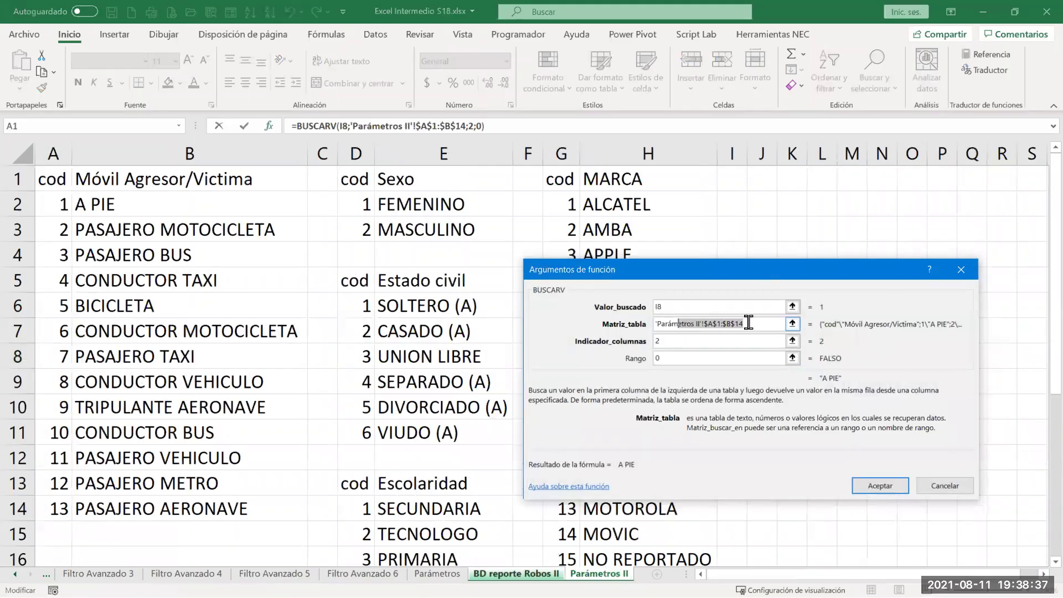
{"action": "left_click", "coordinate": [673, 341]}
{"action": "left_click", "coordinate": [882, 487]}
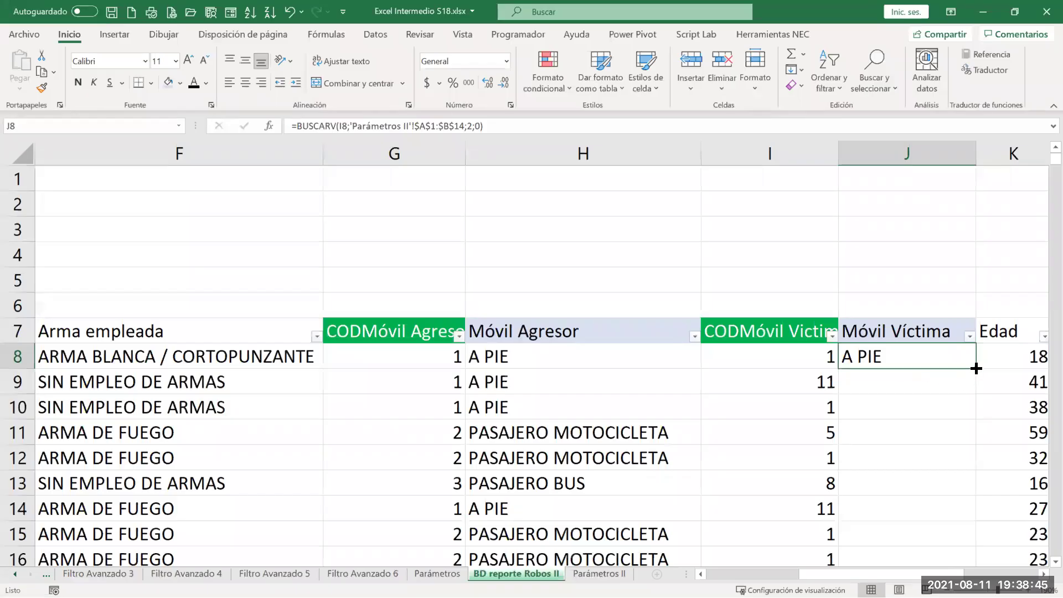
Fill the J8 lookup down the whole Móvil Víctima column and narrow the Móvil Agresor column H
{"action": "double_click", "coordinate": [976, 368]}
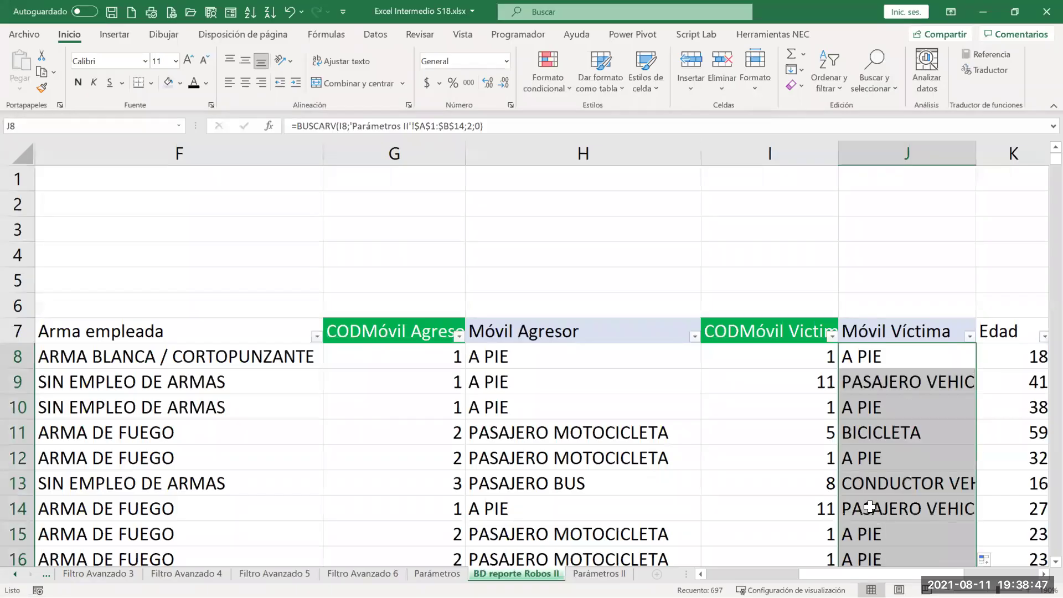
{"action": "left_click_drag", "start_coordinate": [700, 152], "coordinate": [628, 160]}
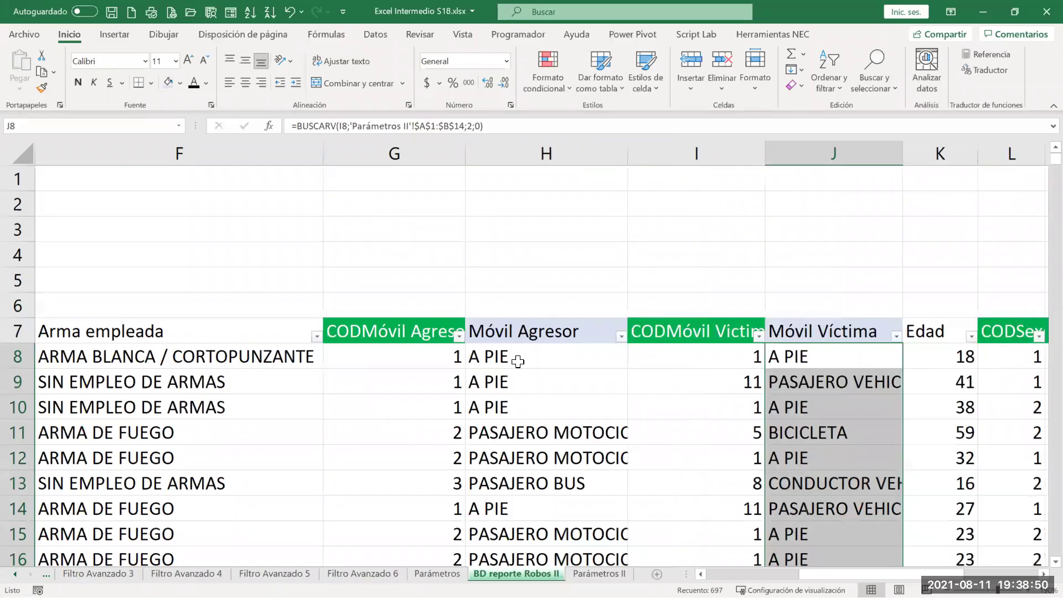
Change the CODMóvil Agresor code in G8 to 100 to test the lookup with a nonexistent code
{"action": "left_click", "coordinate": [408, 355]}
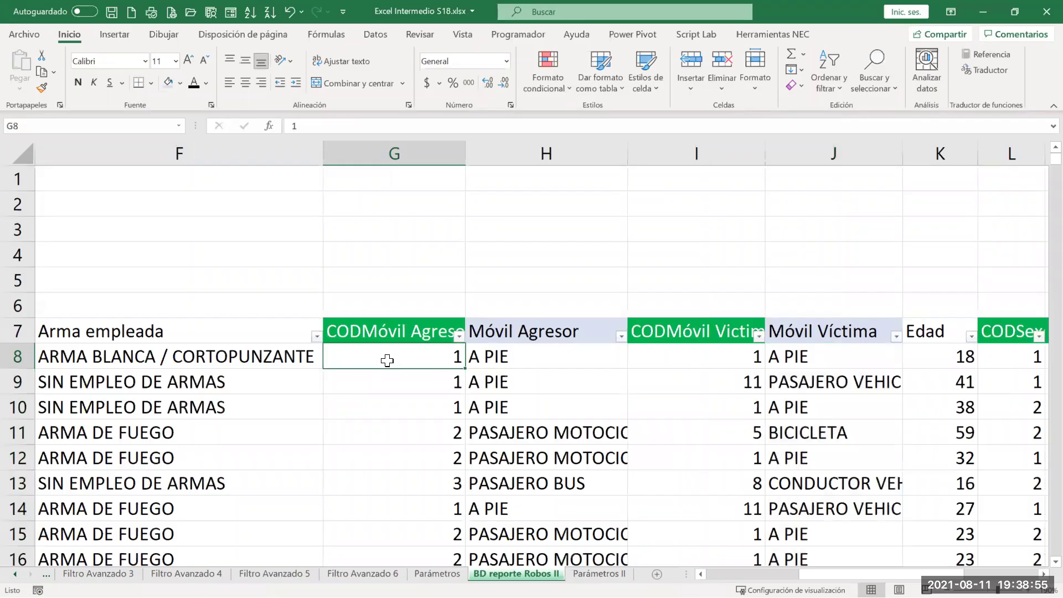
{"action": "double_click", "coordinate": [387, 360]}
{"action": "type", "text": "00"}
{"action": "key", "text": "Return"}
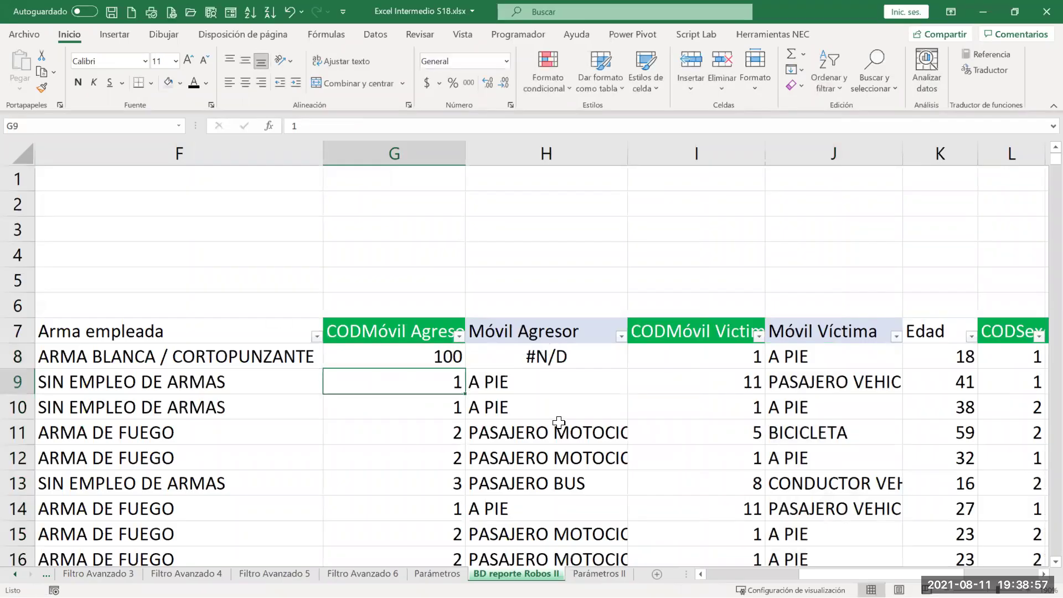
Check the H8 lookup against the Móvil Agresor/Victima table on Parámetros II and return to BD reporte Robos II
{"action": "left_click", "coordinate": [570, 354]}
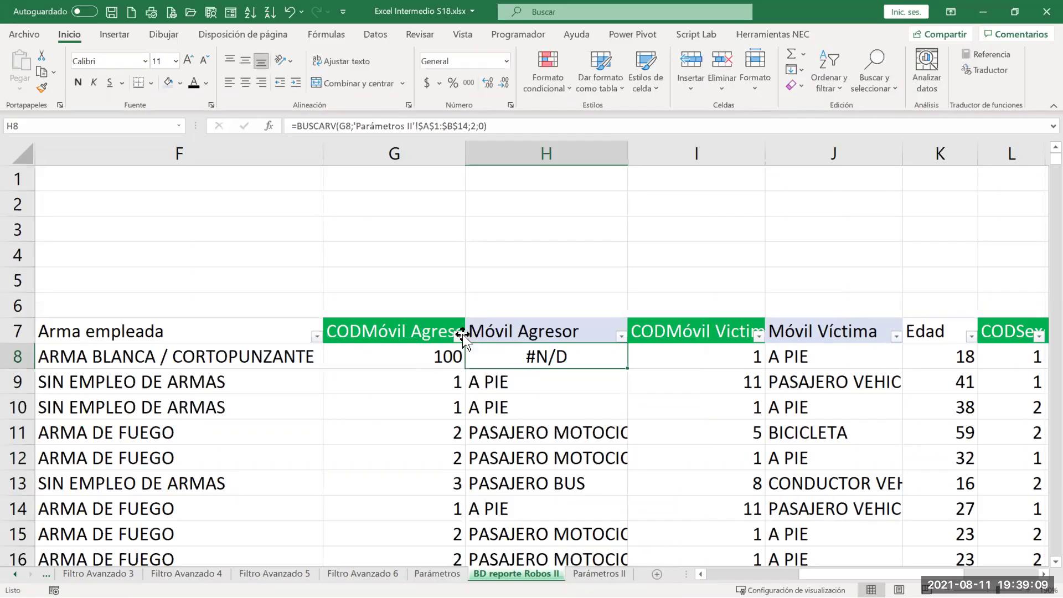
{"action": "key", "text": "ctrl+bracketleft"}
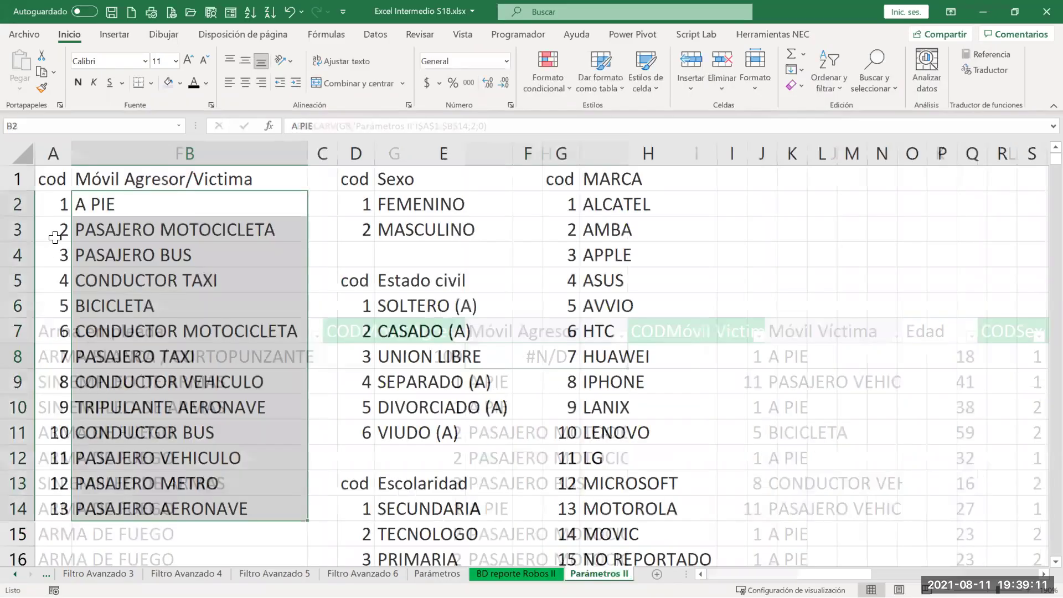
{"action": "left_click_drag", "start_coordinate": [94, 204], "coordinate": [94, 512]}
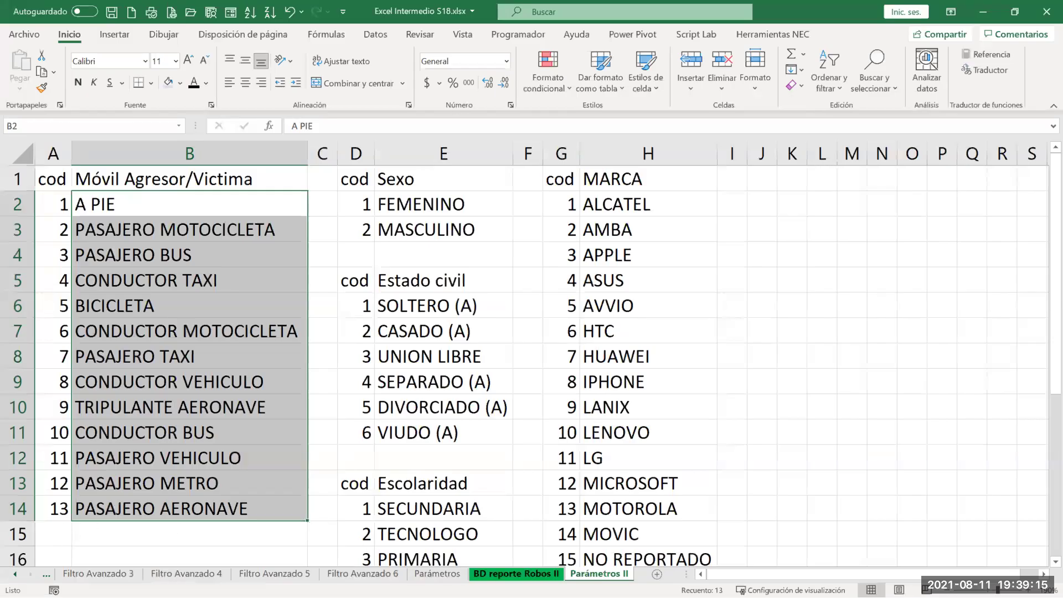
{"action": "key", "text": "ctrl+Page_Up"}
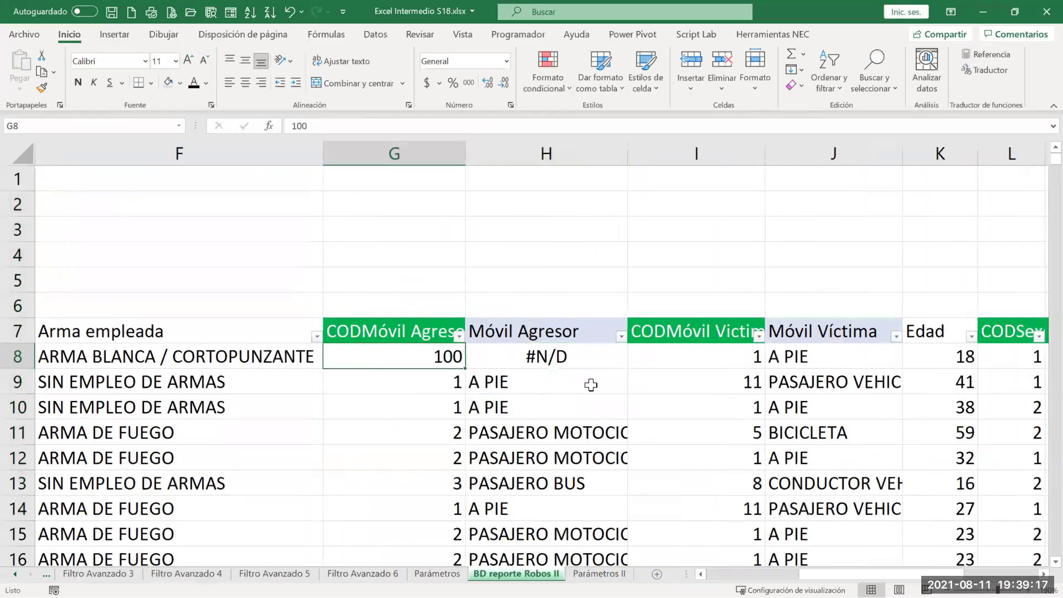
Set the CODMóvil Agresor code in G8 back to 1 and check the lookup in H8
{"action": "type", "text": "1"}
{"action": "key", "text": "Return"}
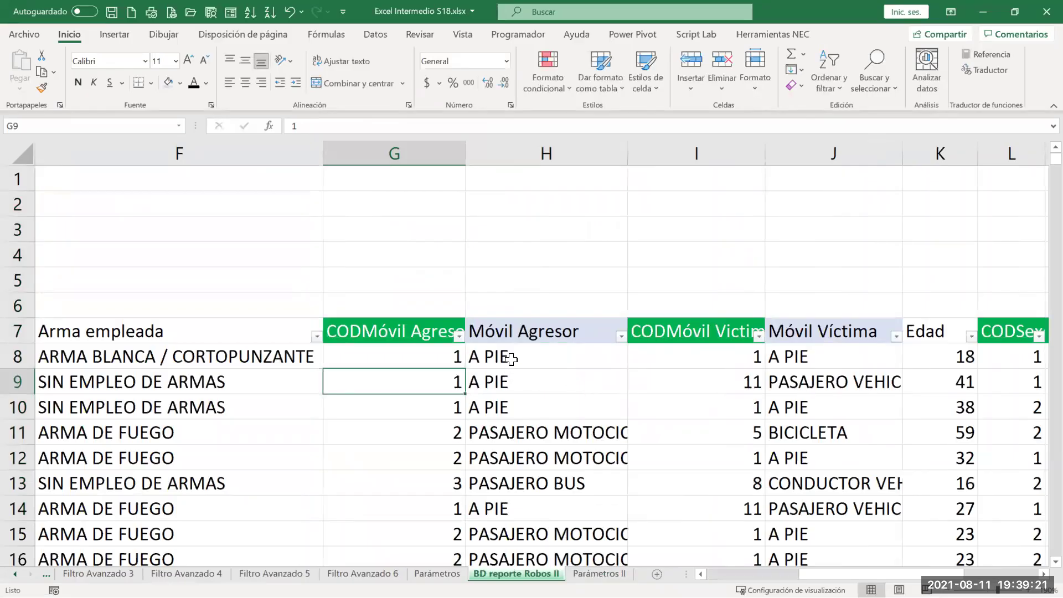
{"action": "left_click", "coordinate": [511, 359]}
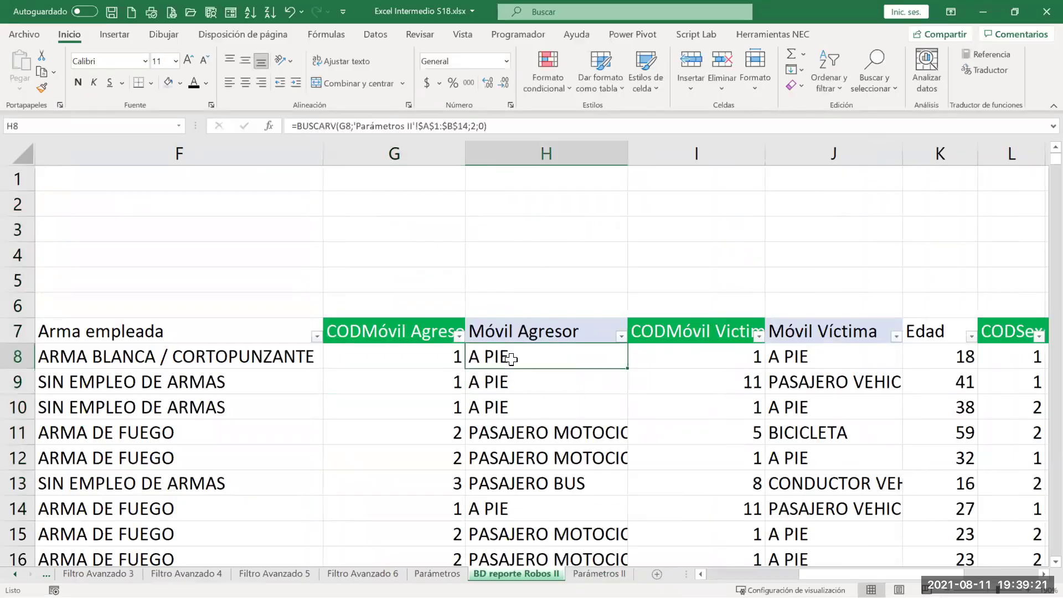
Repeat the lookup test by setting G8 to 100 and restoring it to 1
{"action": "left_click", "coordinate": [434, 355]}
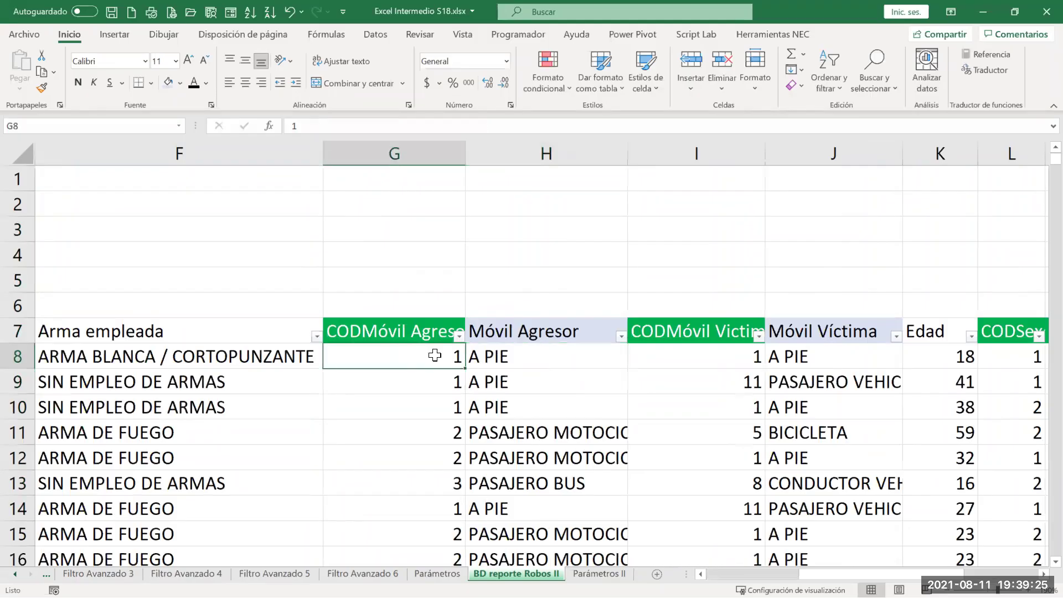
{"action": "type", "text": "100"}
{"action": "key", "text": "Return"}
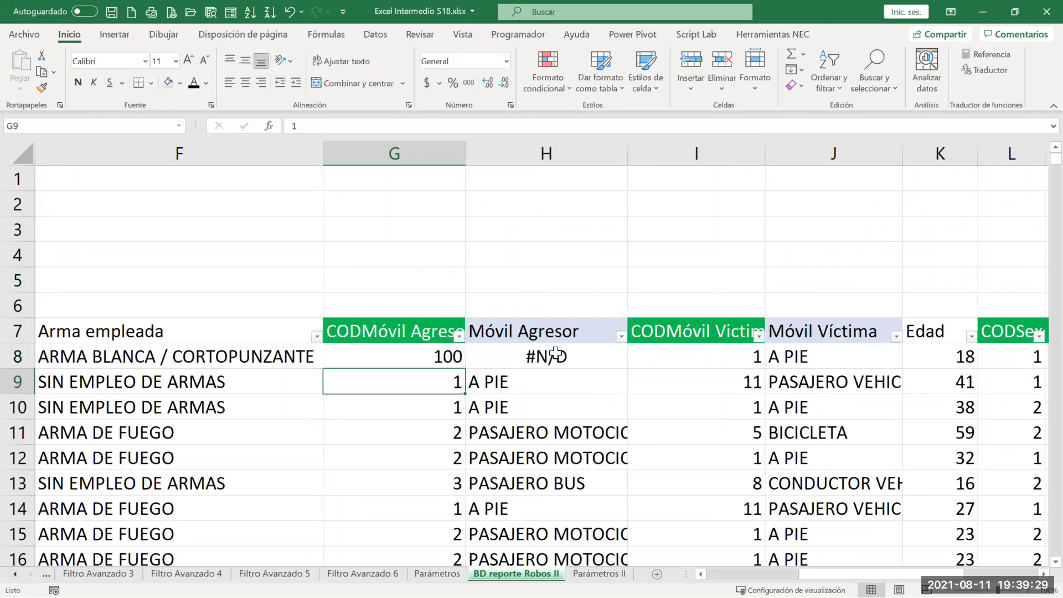
{"action": "left_click", "coordinate": [443, 354]}
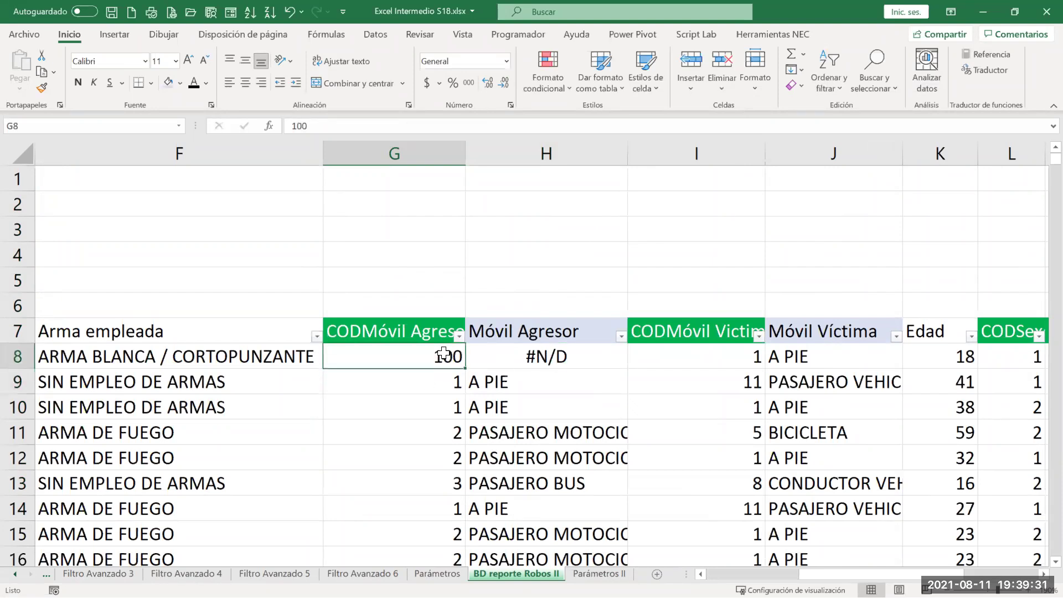
{"action": "type", "text": "1"}
{"action": "key", "text": "Return"}
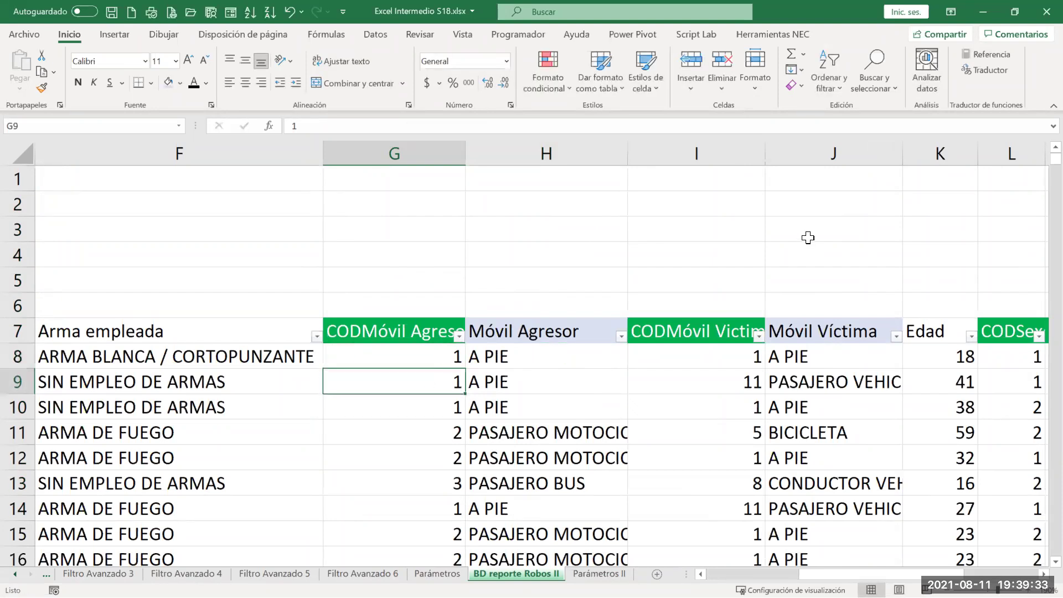
Enter the BUSCARV argument notes Que búsco in H1 and En dónde in H2
{"action": "left_click_drag", "start_coordinate": [626, 157], "coordinate": [599, 158]}
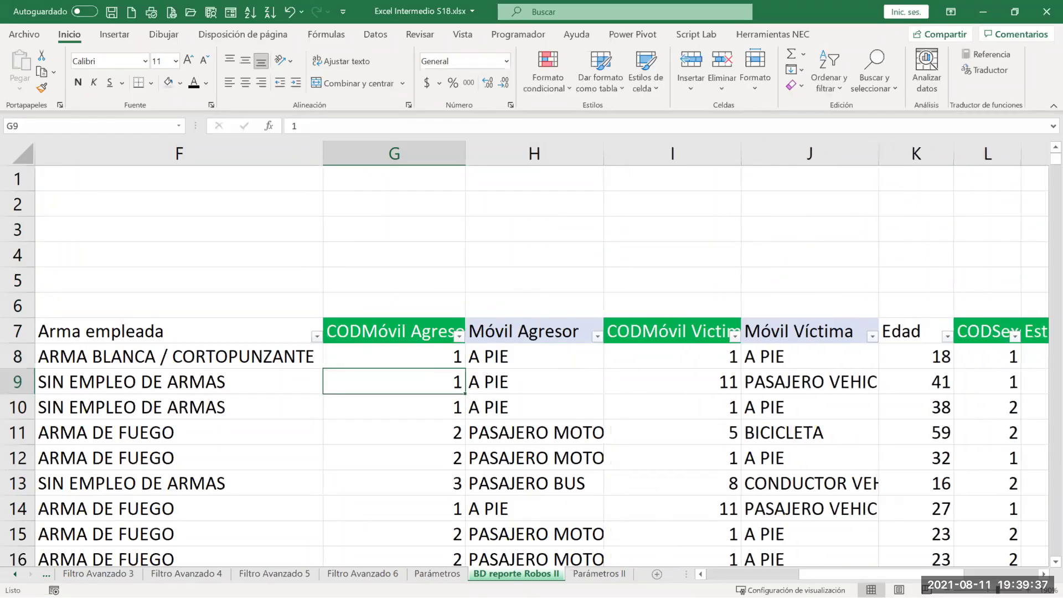
{"action": "left_click", "coordinate": [521, 178]}
{"action": "double_click", "coordinate": [521, 178]}
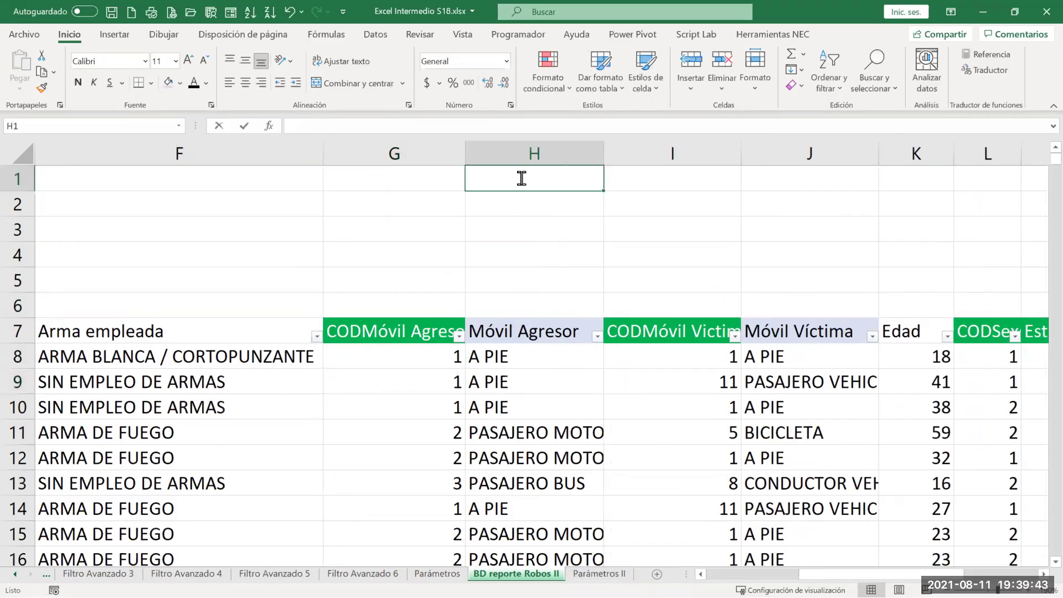
{"action": "type", "text": "Que búsco"}
{"action": "key", "text": "Return"}
{"action": "type", "text": "End"}
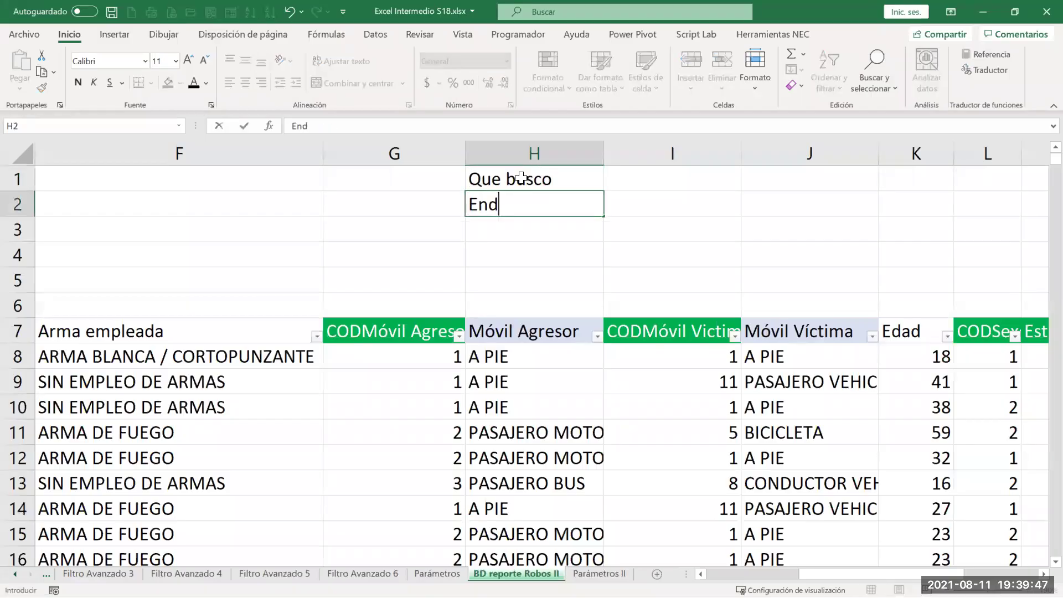
{"action": "type", "text": "dónde"}
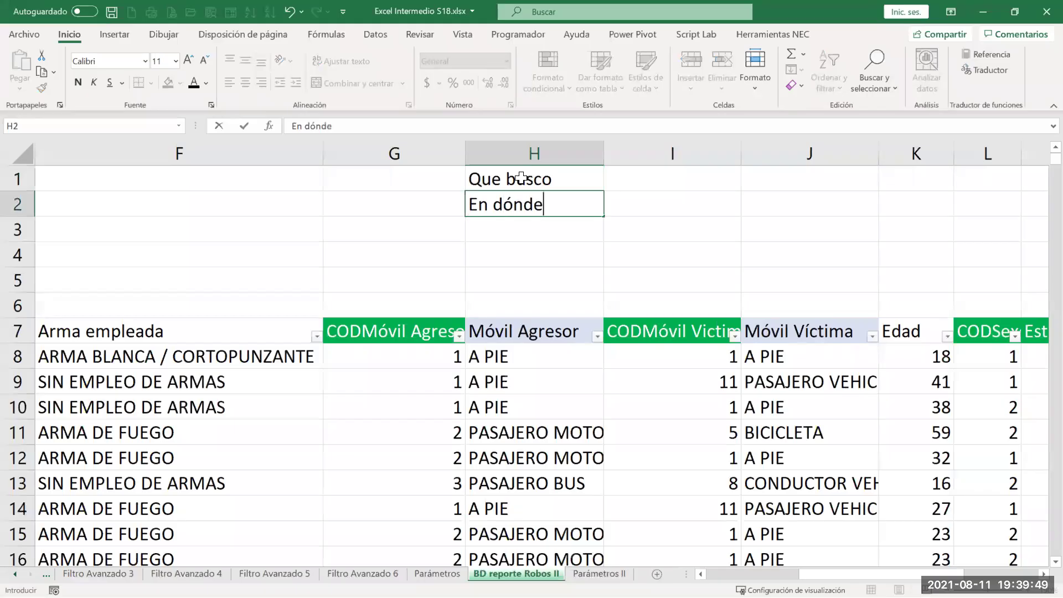
{"action": "key", "text": "Return"}
Add the notes Que extraer (# col) in H3 and Coincidencia (0) in H4
{"action": "type", "text": "Que "}
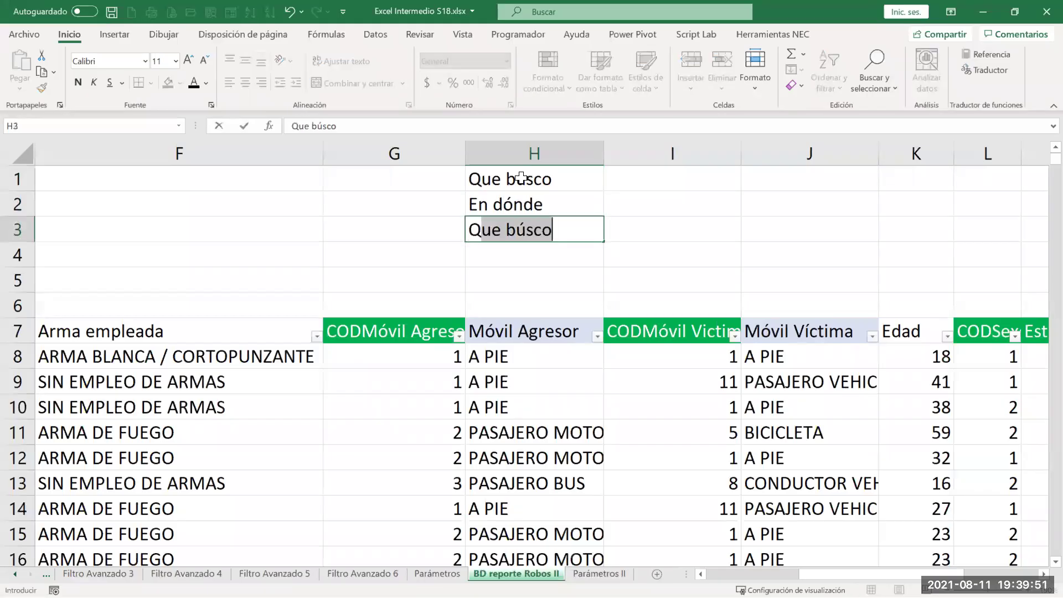
{"action": "type", "text": "extra"}
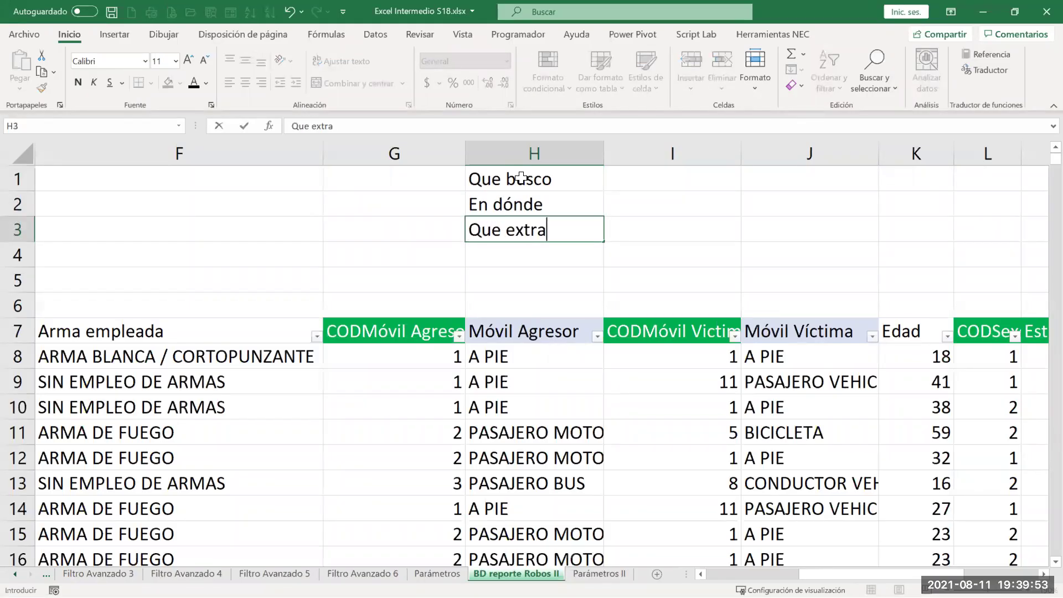
{"action": "type", "text": "er (# col"}
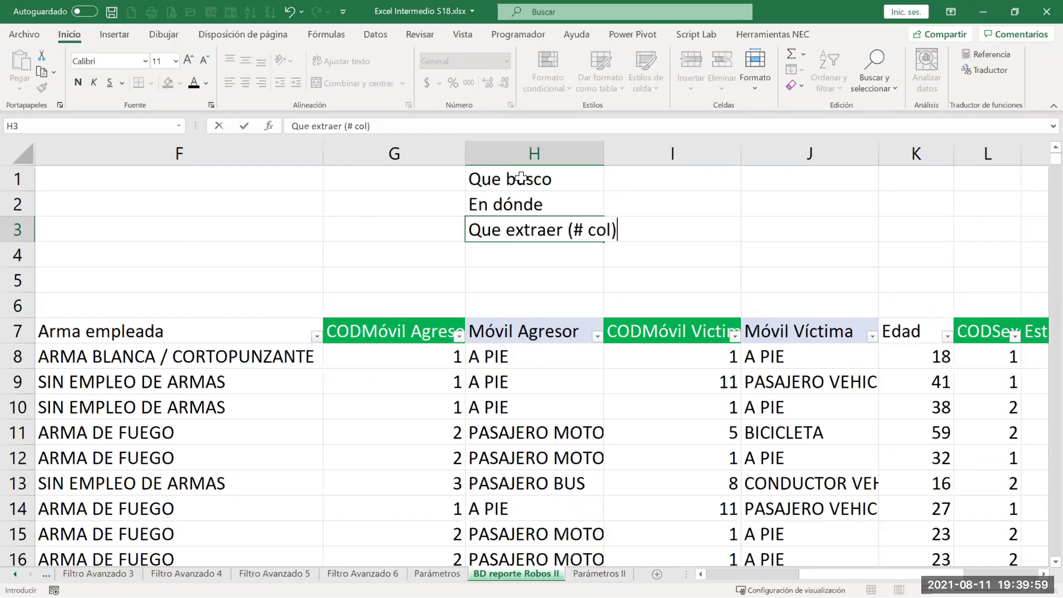
{"action": "key", "text": "Return"}
{"action": "type", "text": "C"}
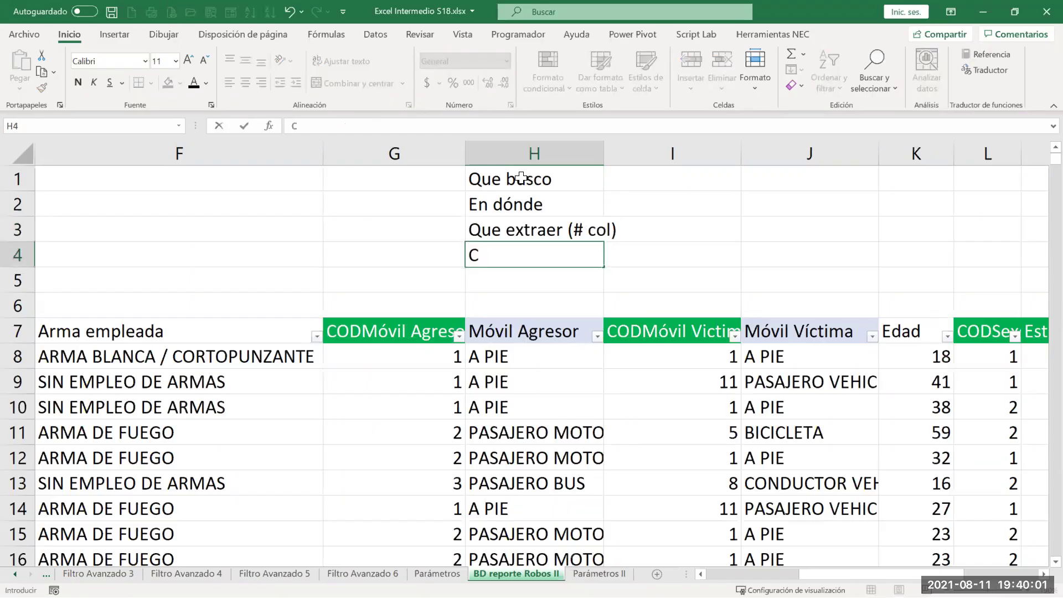
{"action": "type", "text": "Coincidencia ("}
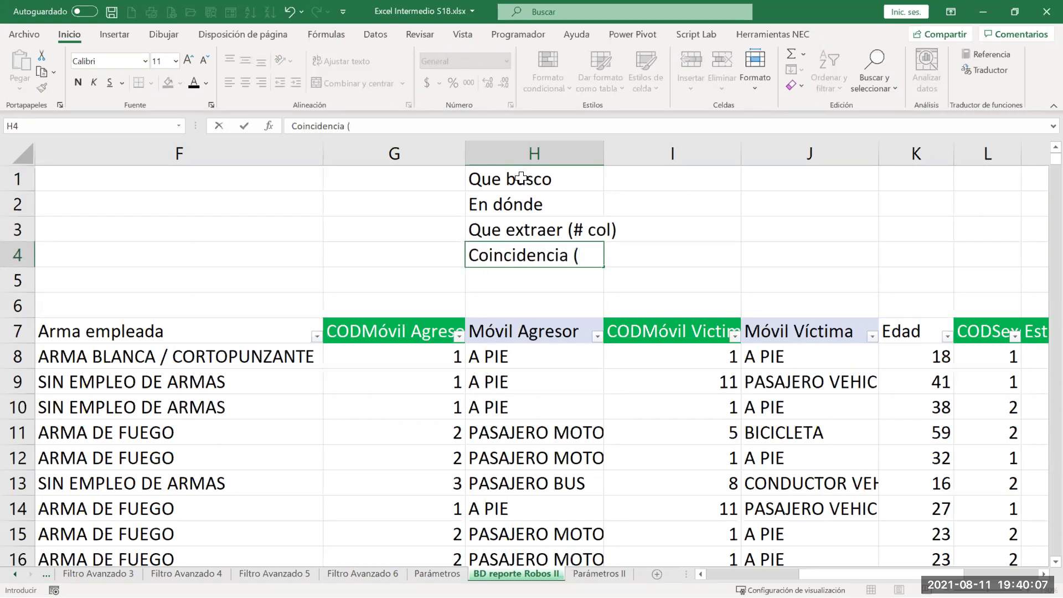
{"action": "type", "text": "0"}
{"action": "key", "text": "Return"}
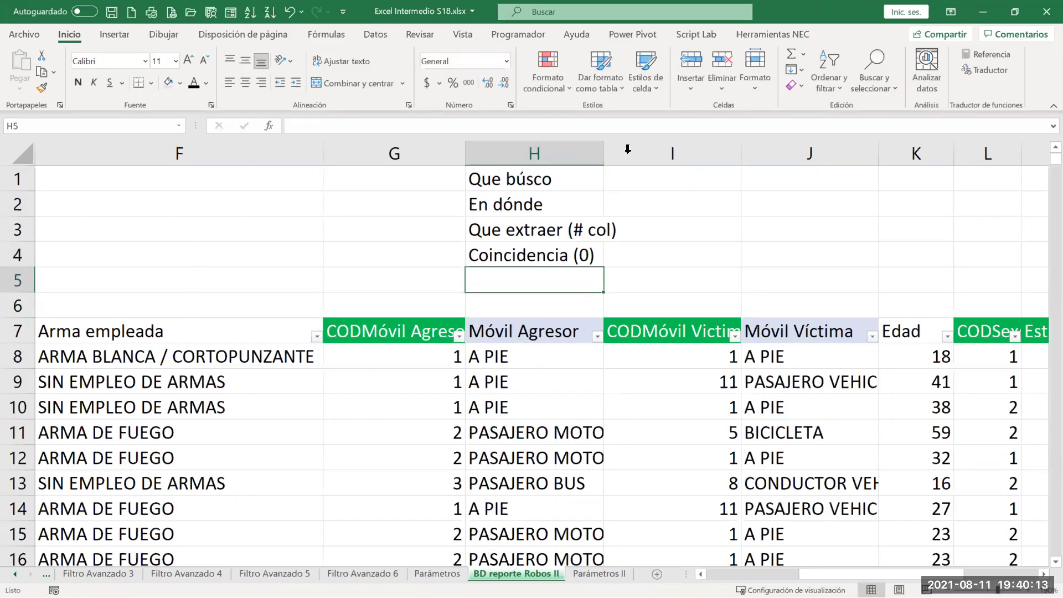
Resize column H to fit the argument notes and select H1:H4
{"action": "double_click", "coordinate": [603, 153]}
{"action": "left_click_drag", "start_coordinate": [697, 151], "coordinate": [635, 149]}
{"action": "left_click_drag", "start_coordinate": [523, 174], "coordinate": [523, 256]}
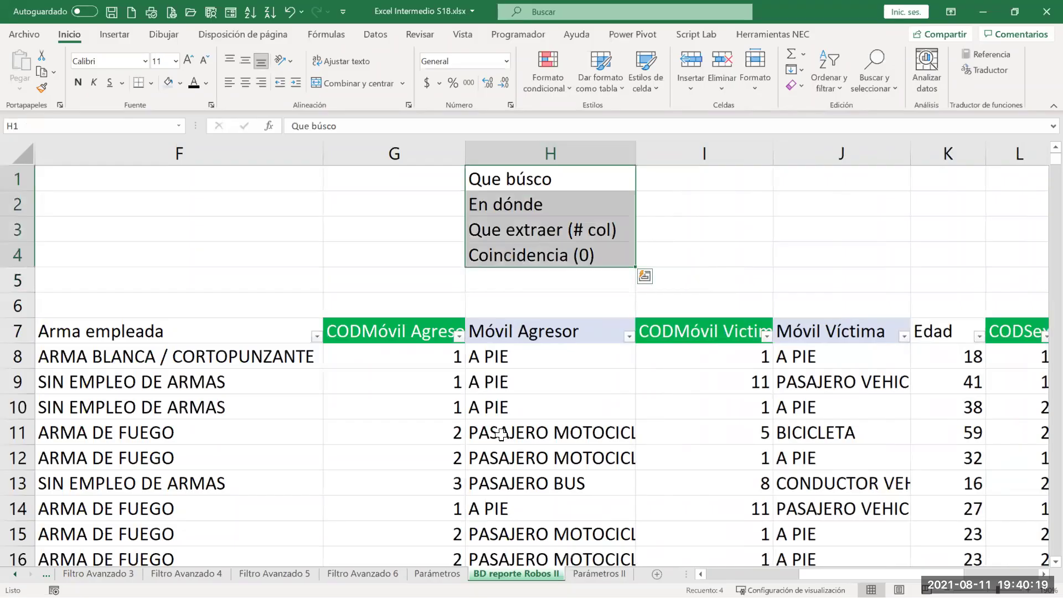
Examine the Sexo code table in D1:E3 on the Parámetros II sheet
{"action": "left_click", "coordinate": [600, 573]}
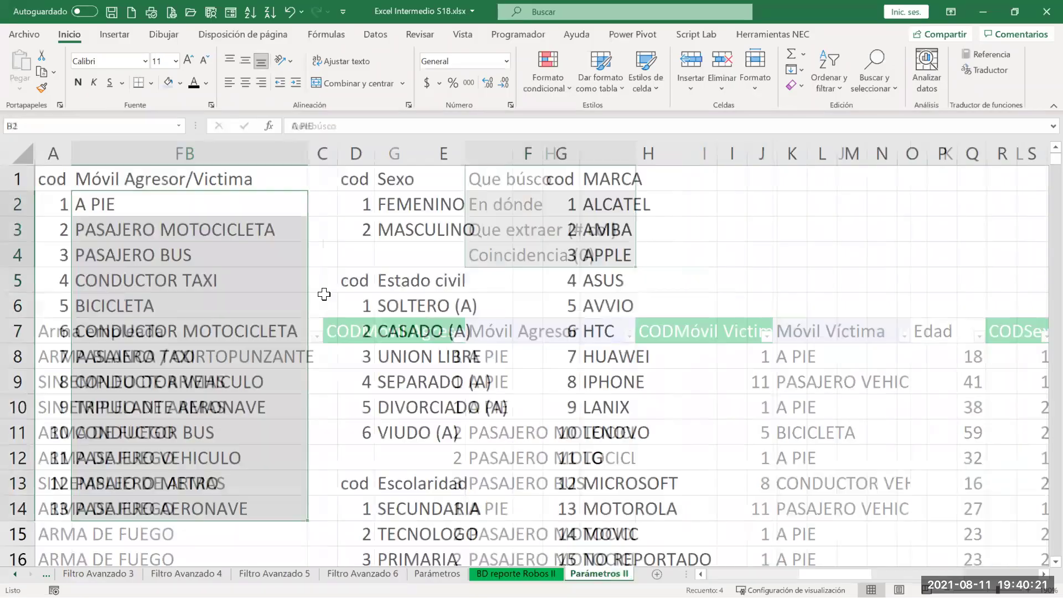
{"action": "left_click", "coordinate": [361, 184]}
{"action": "left_click_drag", "start_coordinate": [361, 184], "coordinate": [362, 217]}
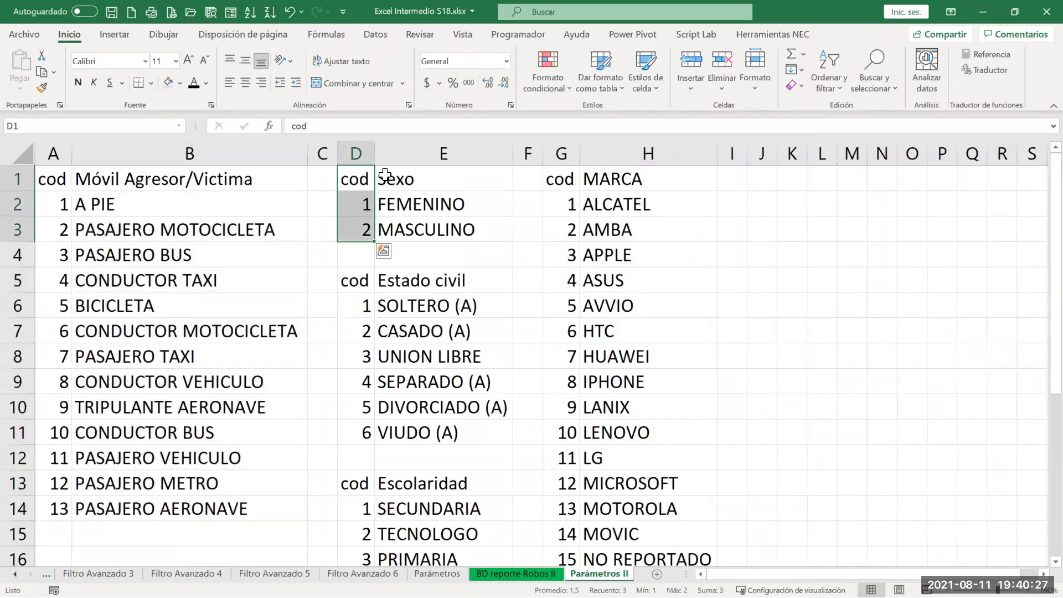
{"action": "left_click", "coordinate": [408, 204]}
{"action": "left_click_drag", "start_coordinate": [369, 178], "coordinate": [396, 224]}
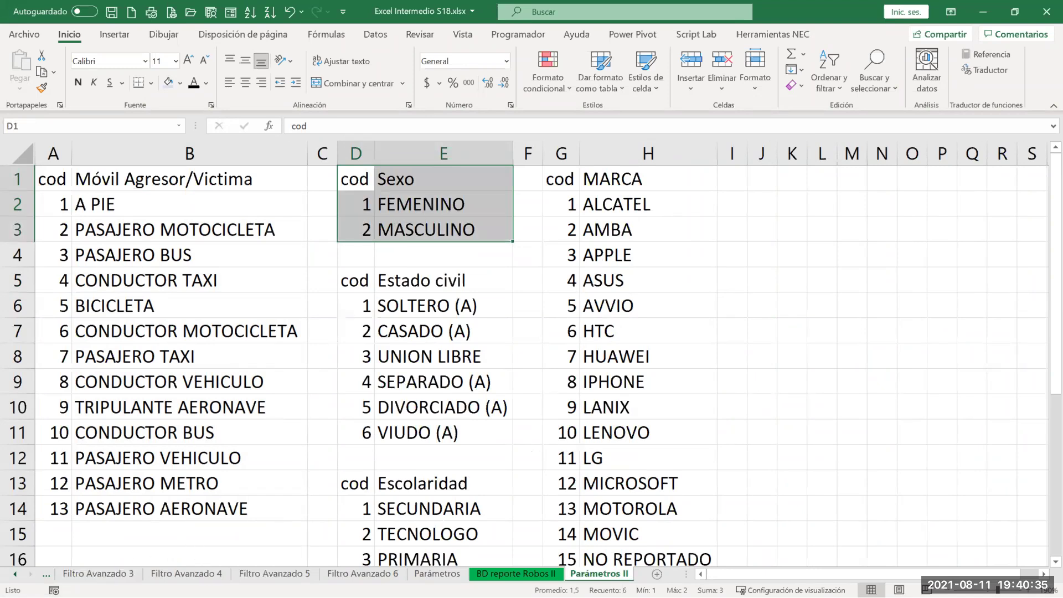
Open the Filtro Avanzado 1 sheet and look through its extracted robbery records
{"action": "scroll", "coordinate": [22, 573], "scroll_direction": "up", "scroll_amount": 3}
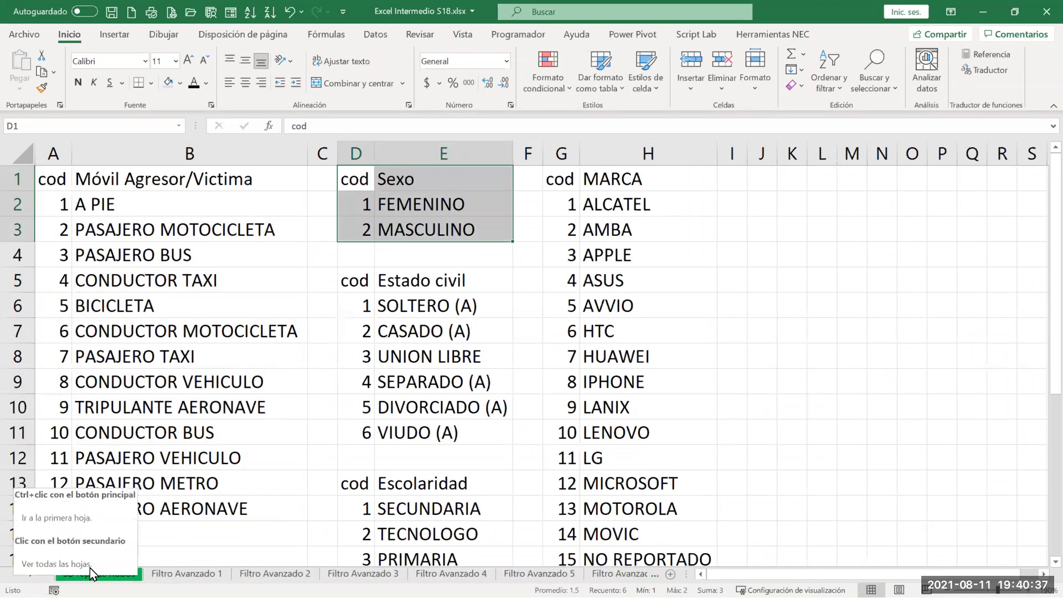
{"action": "left_click", "coordinate": [186, 573]}
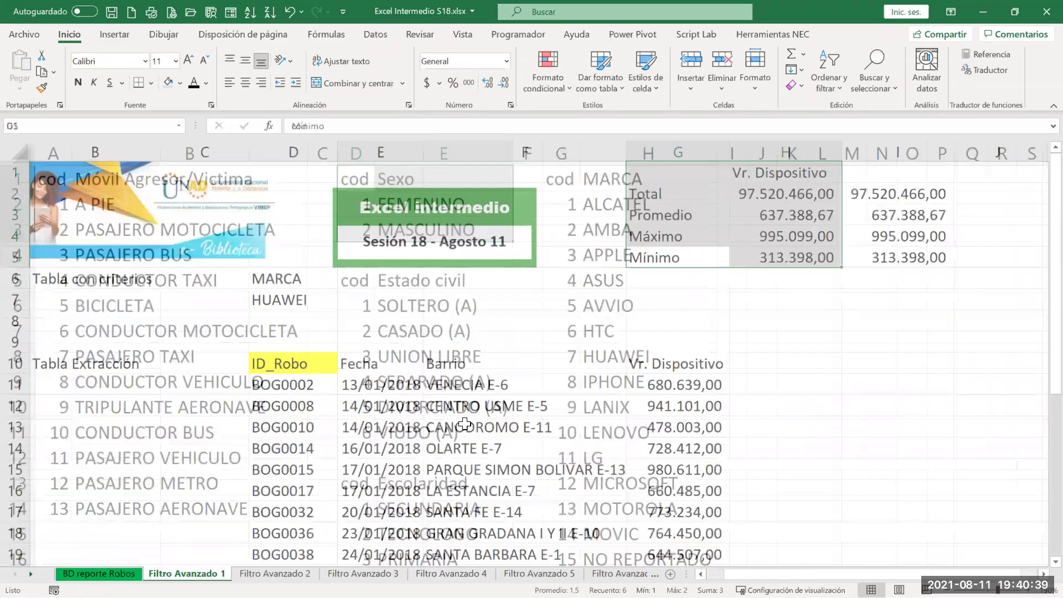
{"action": "scroll", "coordinate": [457, 418], "scroll_direction": "down", "scroll_amount": 3}
{"action": "scroll", "coordinate": [456, 416], "scroll_direction": "down", "scroll_amount": 9}
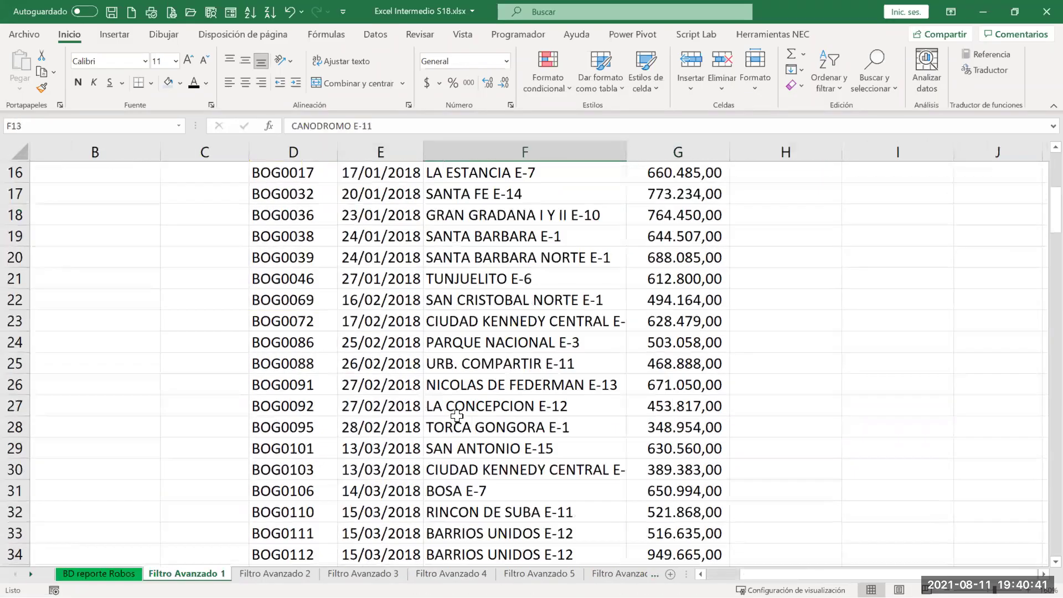
Examine the extraction table from D10 to column G and the MARCA criteria in D6:D7 on the Filtro Avanzado 1 sheet
{"action": "left_click", "coordinate": [299, 424]}
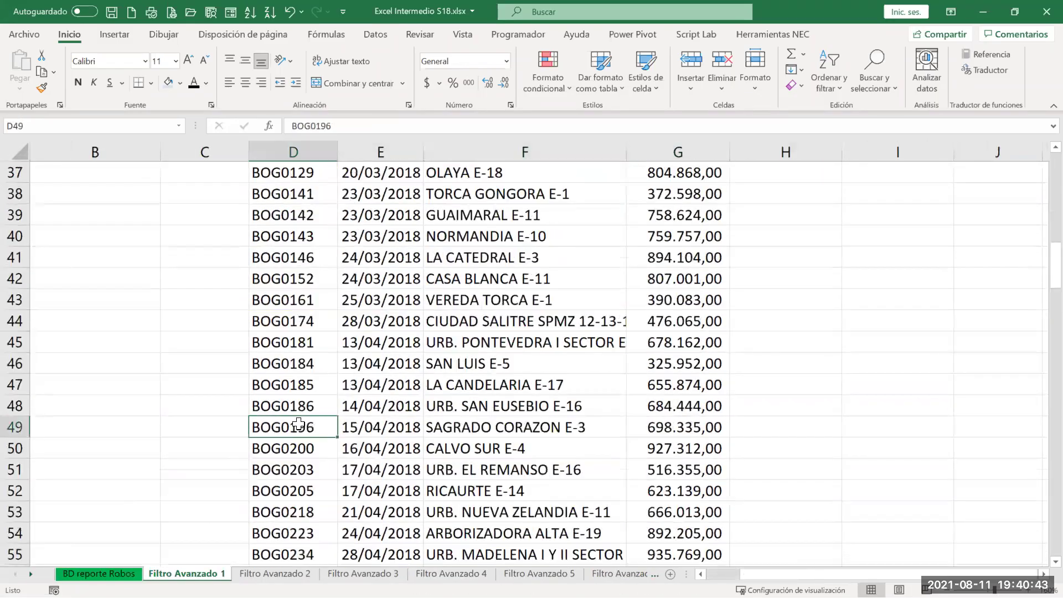
{"action": "key", "text": "ctrl+Up"}
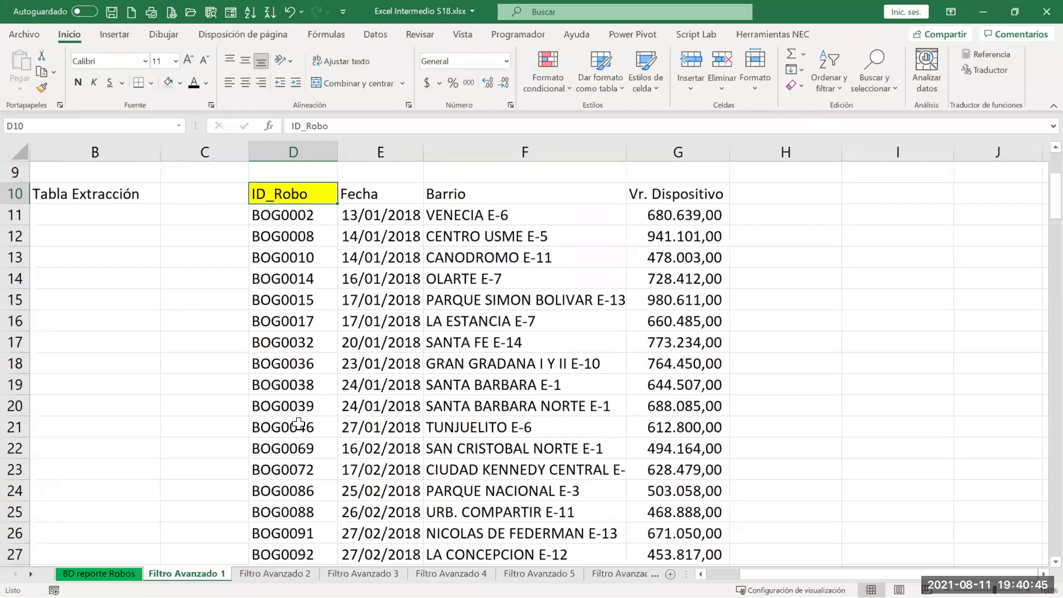
{"action": "key", "text": "ctrl+shift+Right"}
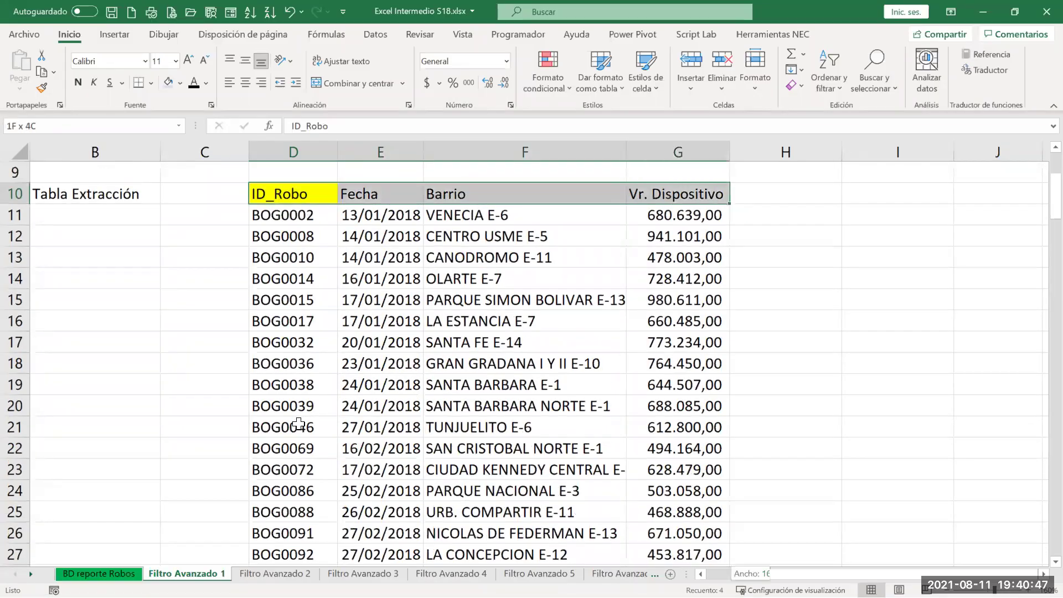
{"action": "key", "text": "ctrl+shift+Down"}
{"action": "key", "text": "Up"}
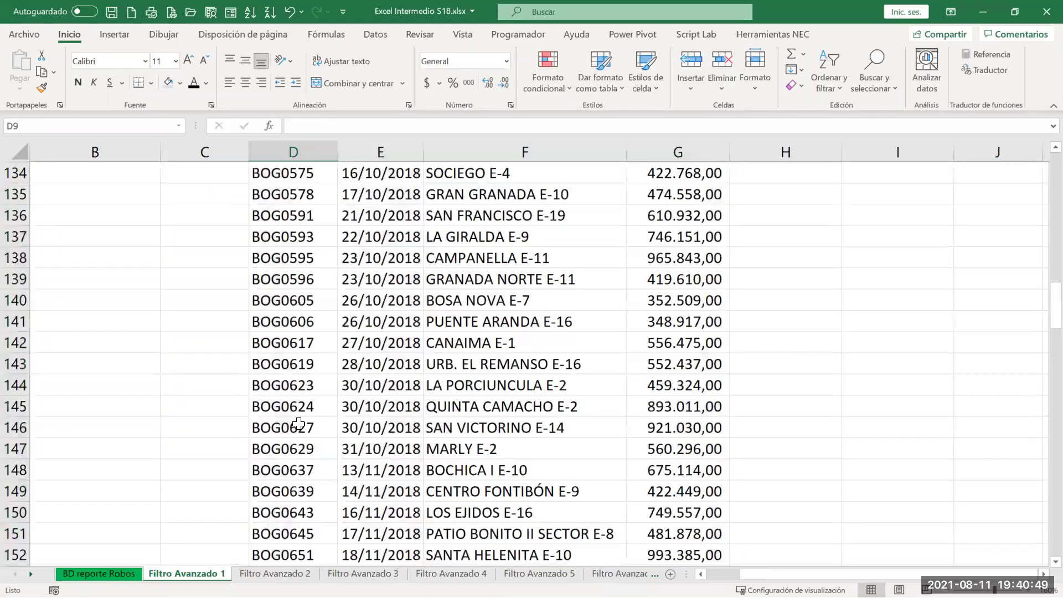
{"action": "key", "text": "Up"}
{"action": "key", "text": "Up"}
{"action": "key", "text": "Up"}
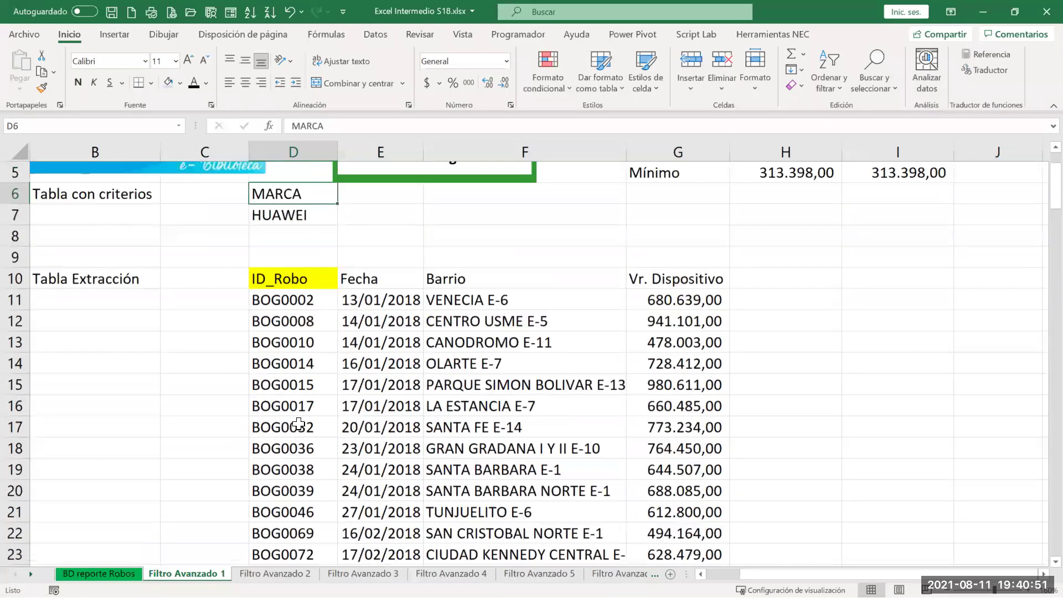
{"action": "key", "text": "shift+Down"}
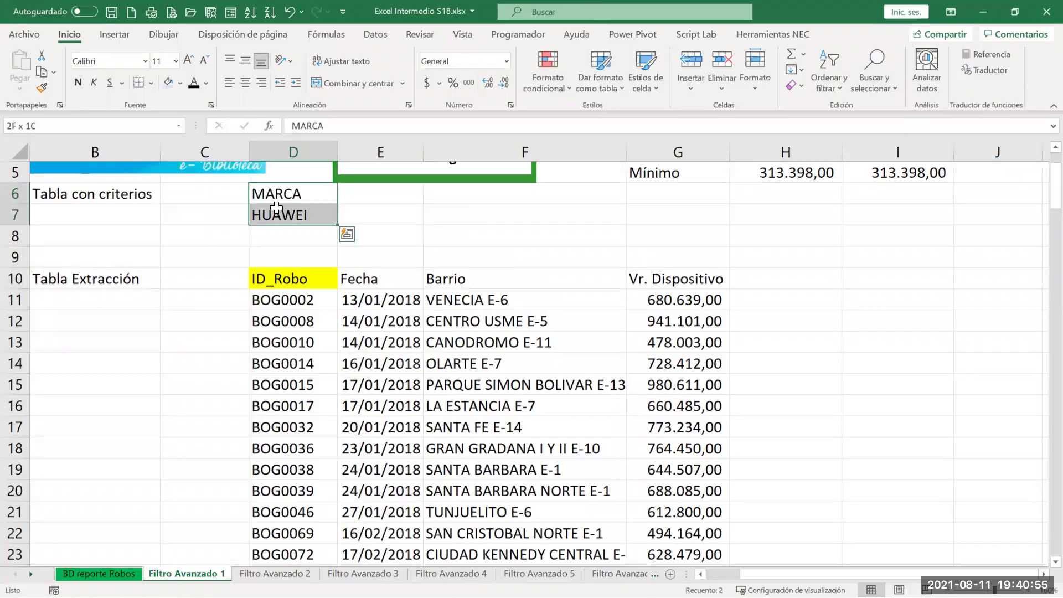
Copy the Barrio header from E7 of BD reporte Robos into H10 of Filtro Avanzado 1
{"action": "left_click", "coordinate": [778, 276]}
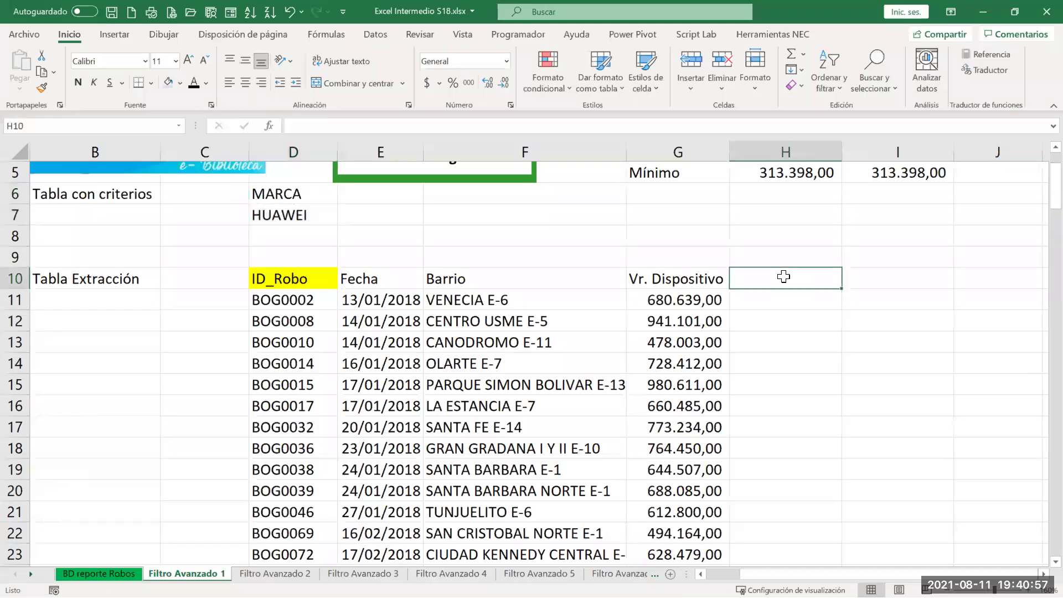
{"action": "scroll", "coordinate": [321, 283], "scroll_direction": "down", "scroll_amount": 1}
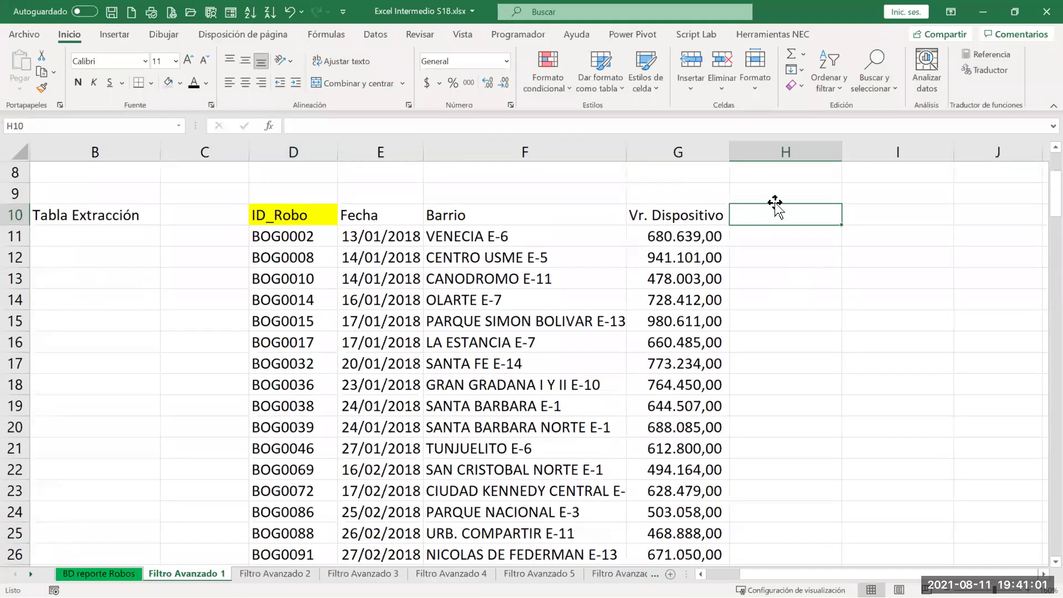
{"action": "left_click", "coordinate": [100, 573]}
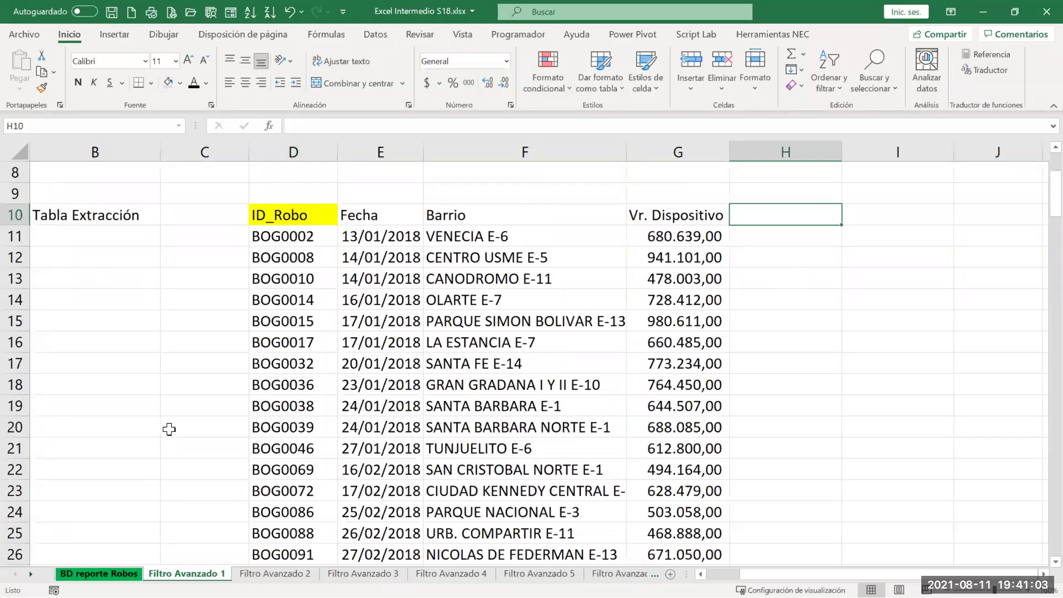
{"action": "left_click", "coordinate": [343, 314]}
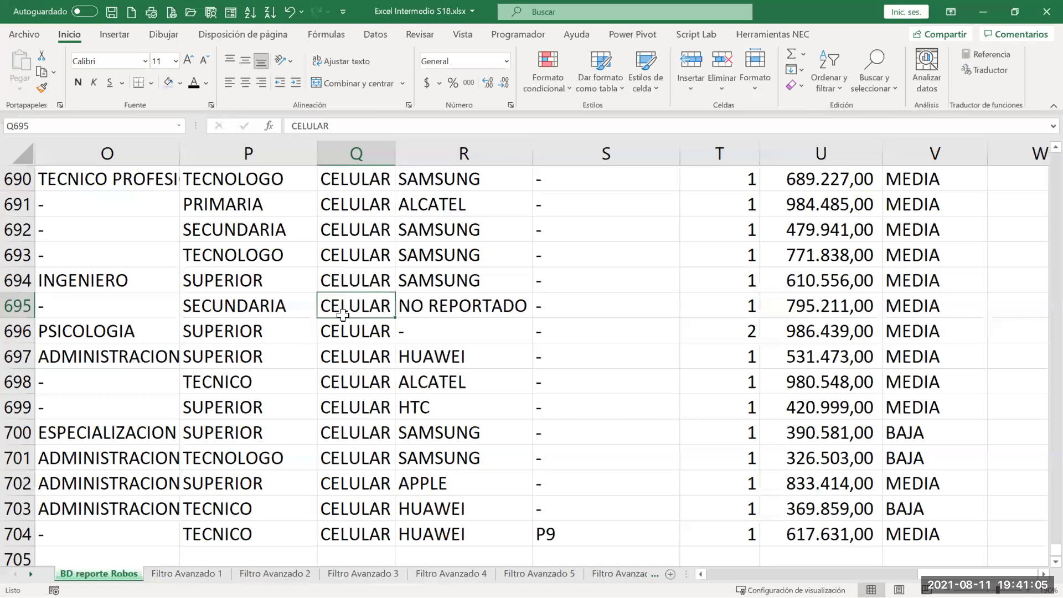
{"action": "key", "text": "ctrl+Up"}
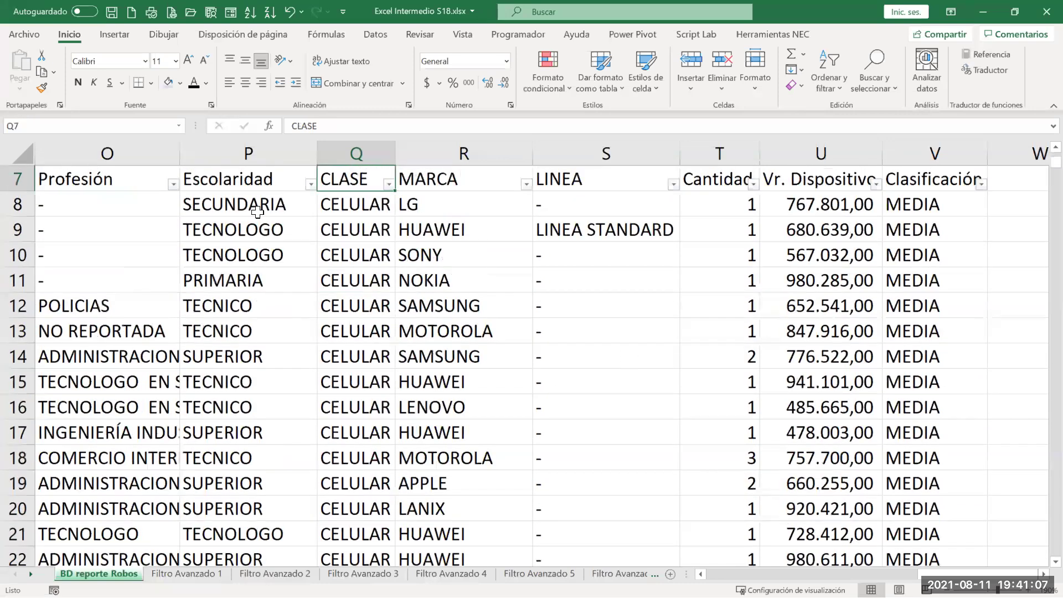
{"action": "key", "text": "ctrl+Left"}
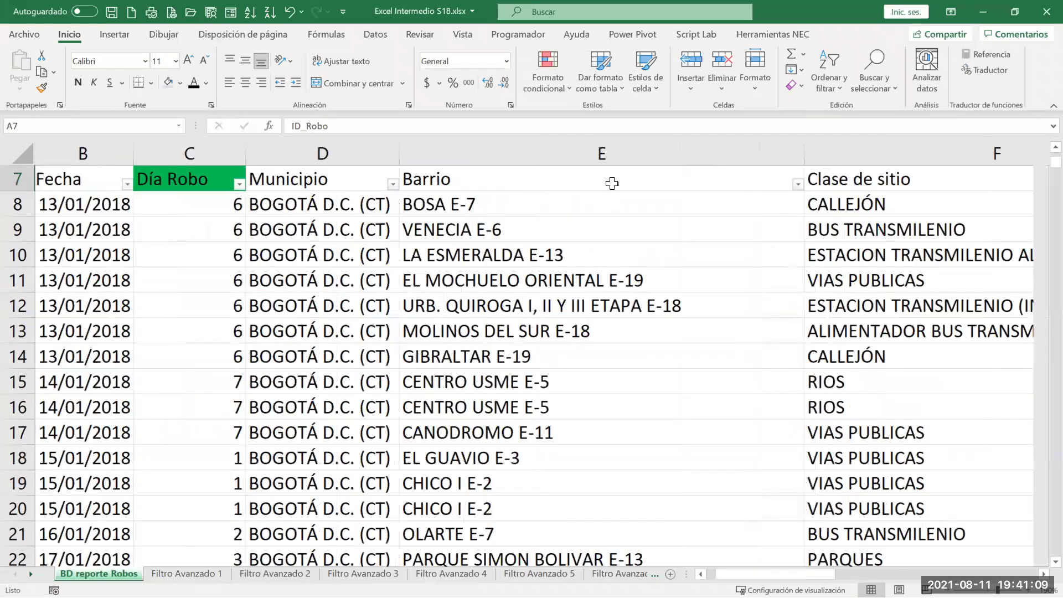
{"action": "left_click", "coordinate": [611, 182]}
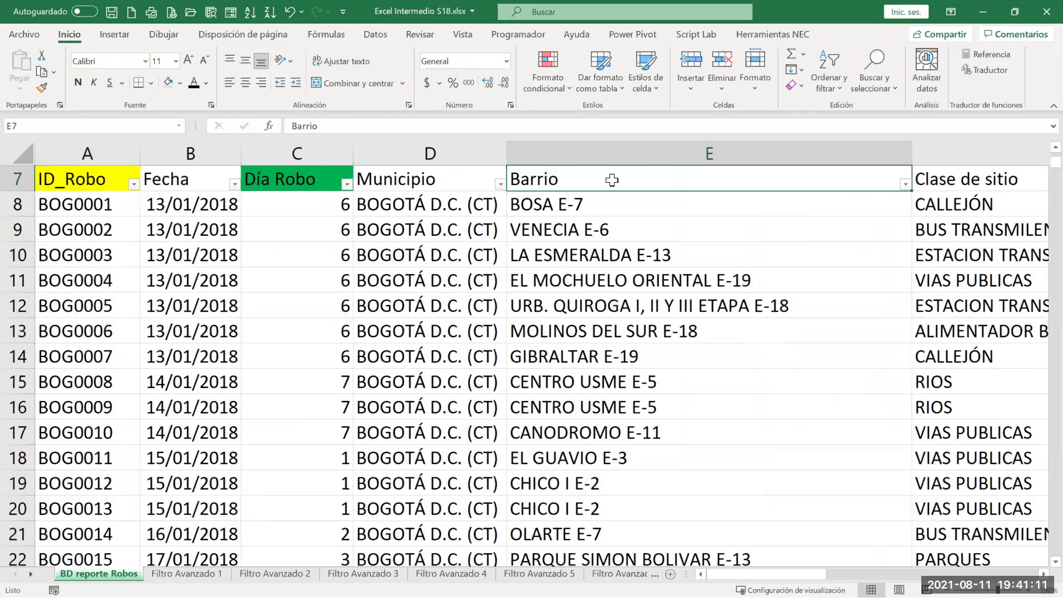
{"action": "key", "text": "ctrl+c"}
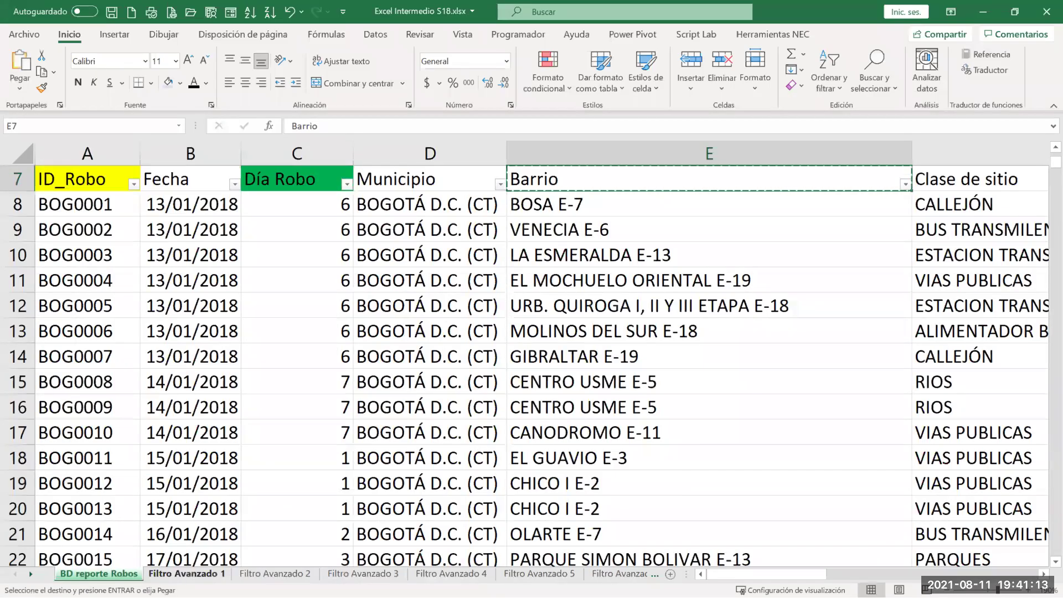
{"action": "key", "text": "ctrl+Page_Down"}
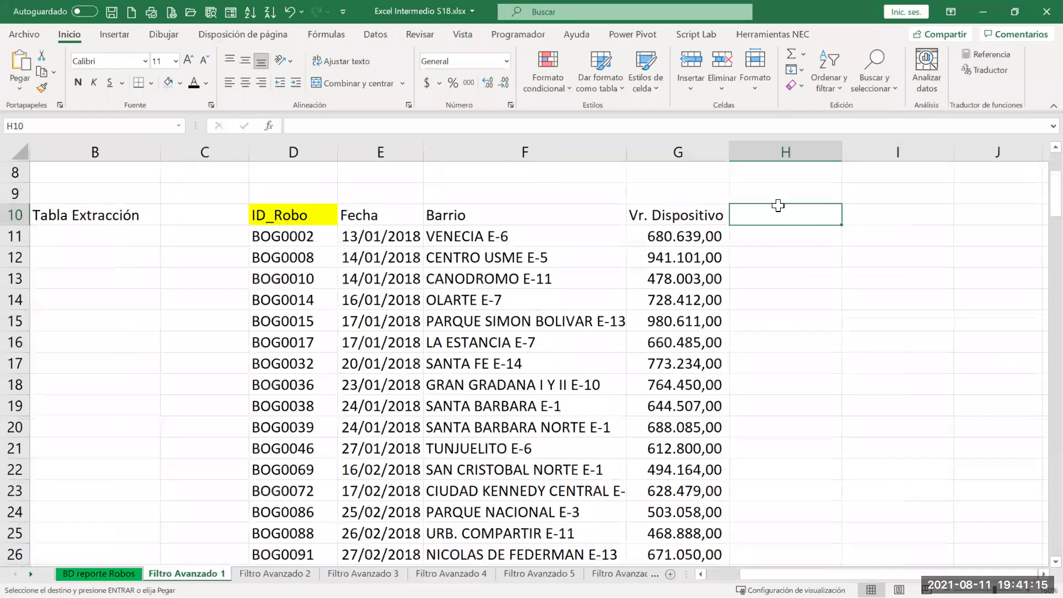
{"action": "key", "text": "Return"}
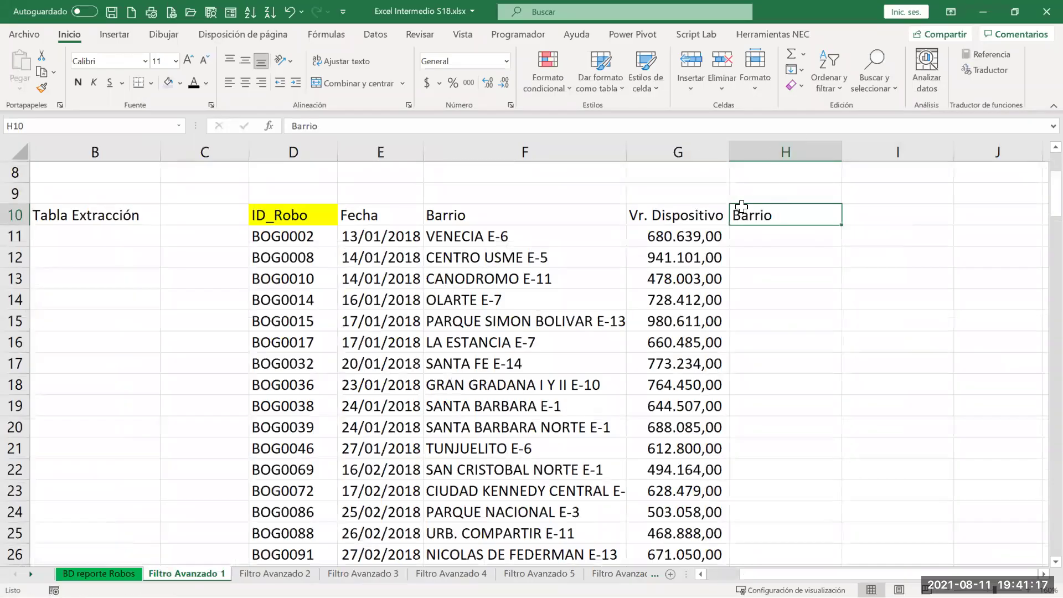
Examine the ID_Robo codes in the first column of the extraction table as the lookup key
{"action": "left_click", "coordinate": [293, 239]}
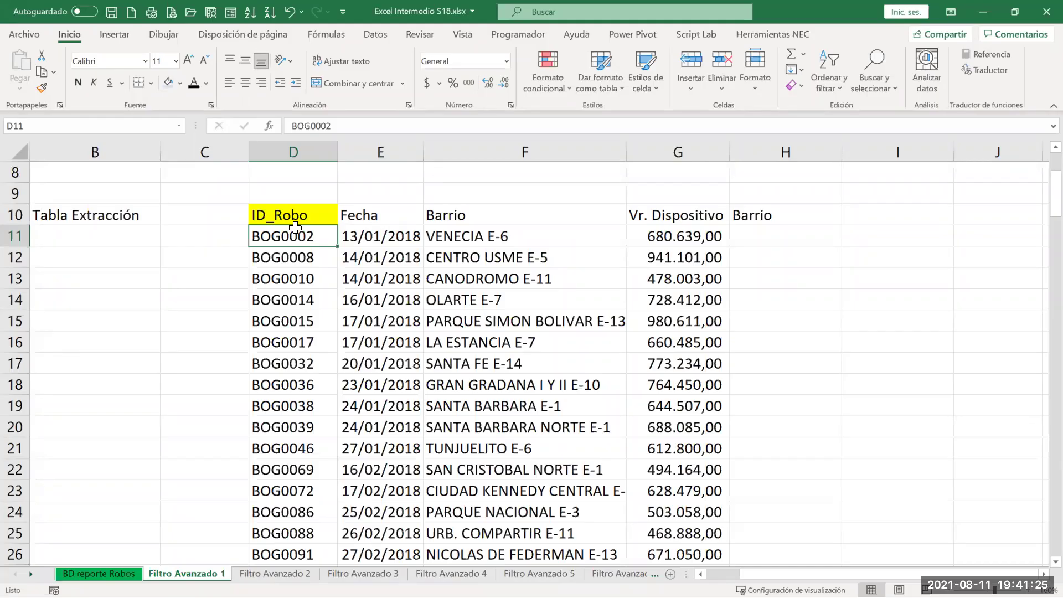
{"action": "left_click_drag", "start_coordinate": [283, 214], "coordinate": [290, 299]}
{"action": "left_click_drag", "start_coordinate": [289, 210], "coordinate": [293, 299]}
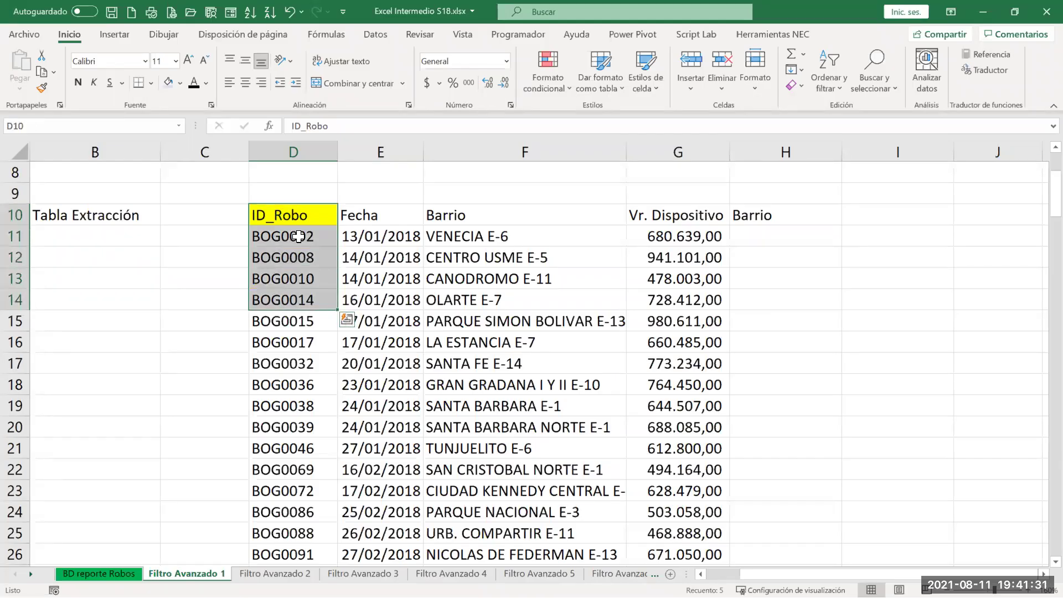
{"action": "left_click", "coordinate": [297, 216]}
{"action": "left_click", "coordinate": [289, 232]}
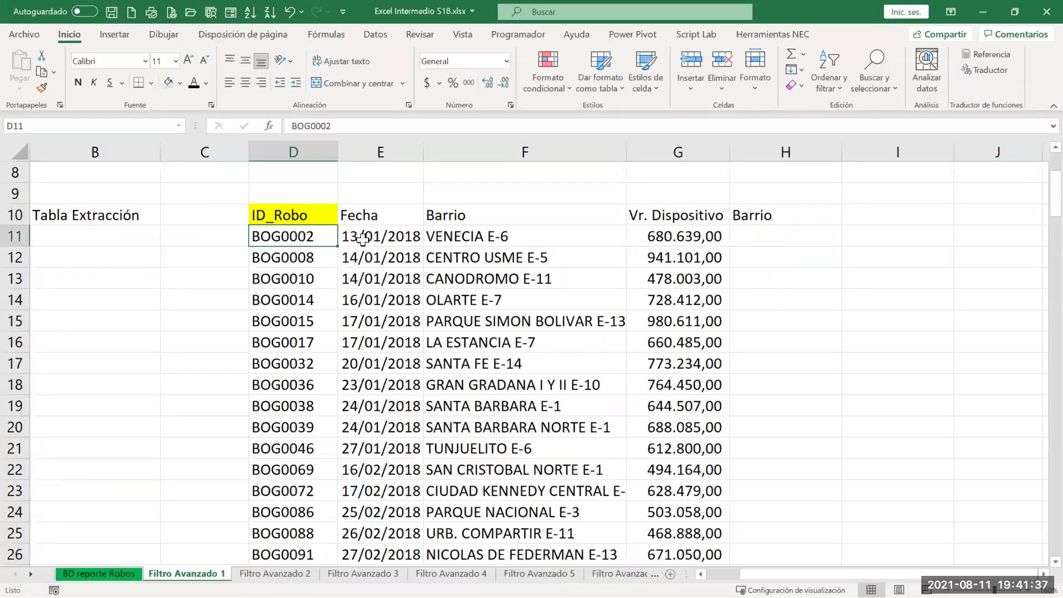
Start a BUSCARV formula in H11 with its function arguments dialog, using D11 as Valor_buscado
{"action": "left_click", "coordinate": [751, 242]}
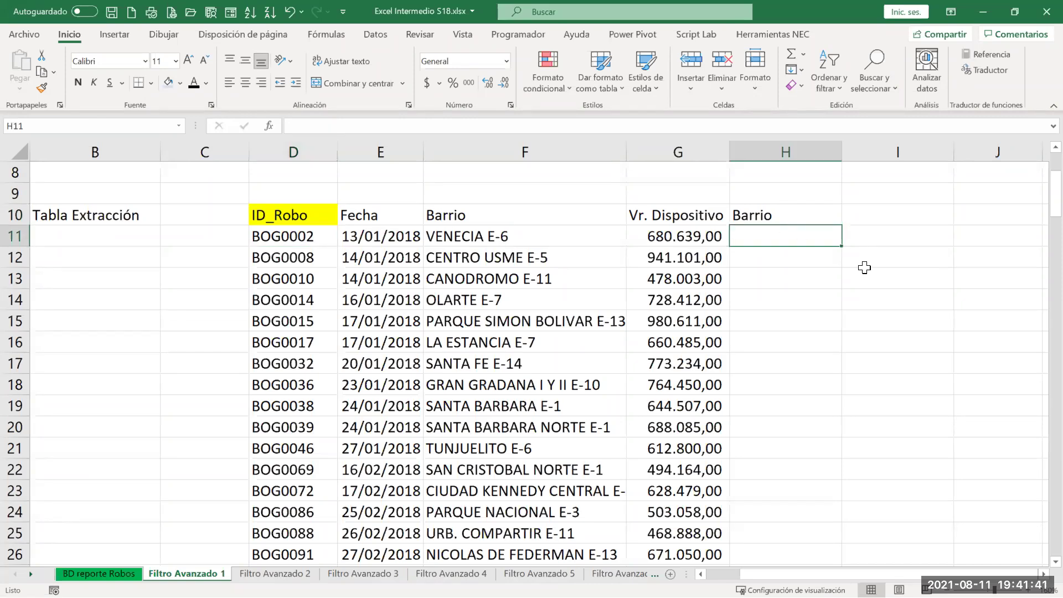
{"action": "type", "text": "=bu"}
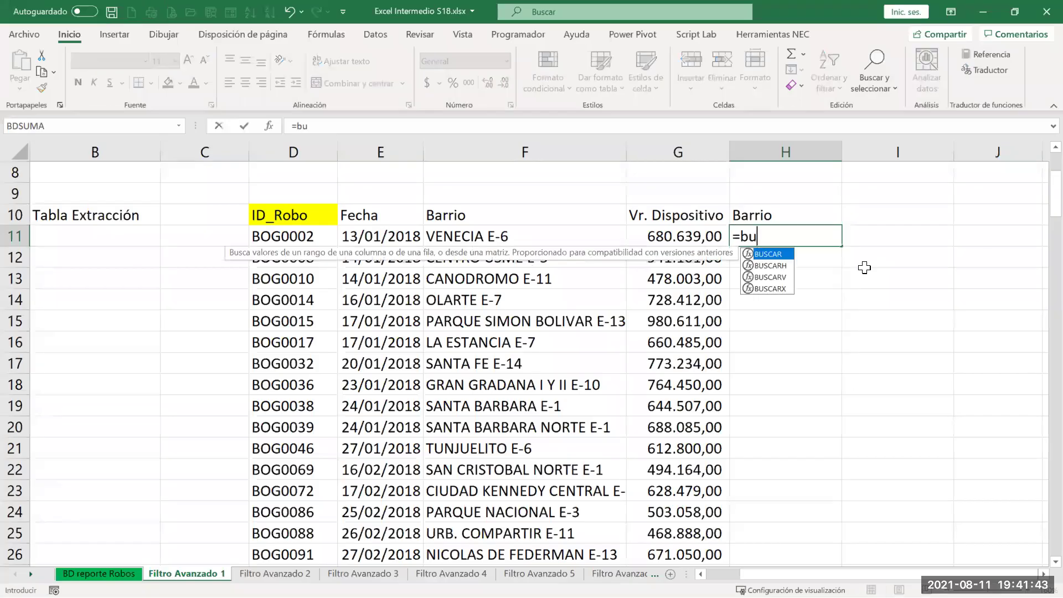
{"action": "key", "text": "Down"}
{"action": "key", "text": "Down"}
{"action": "key", "text": "Tab"}
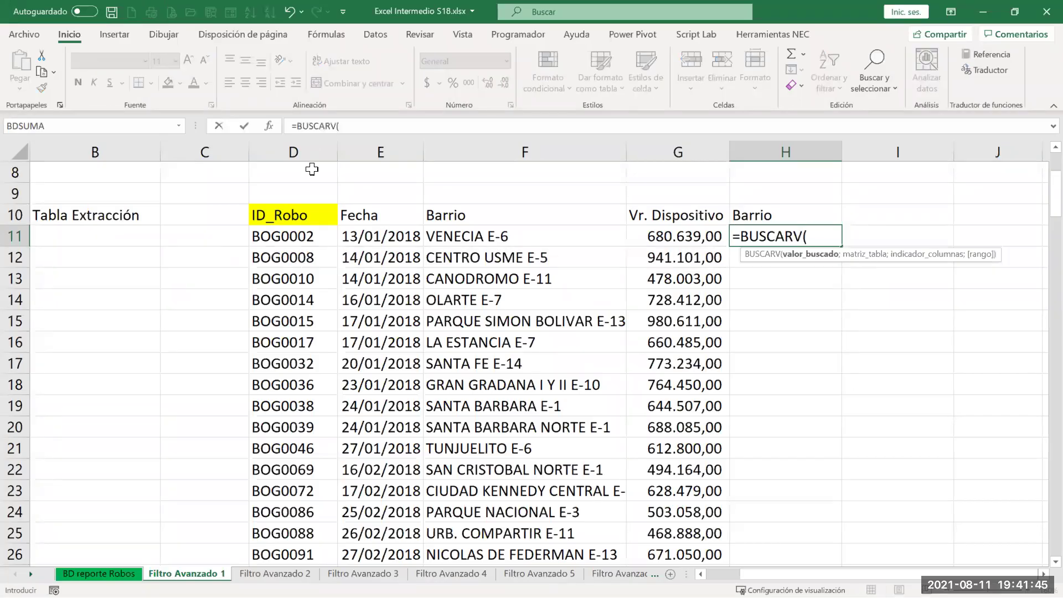
{"action": "left_click", "coordinate": [267, 126]}
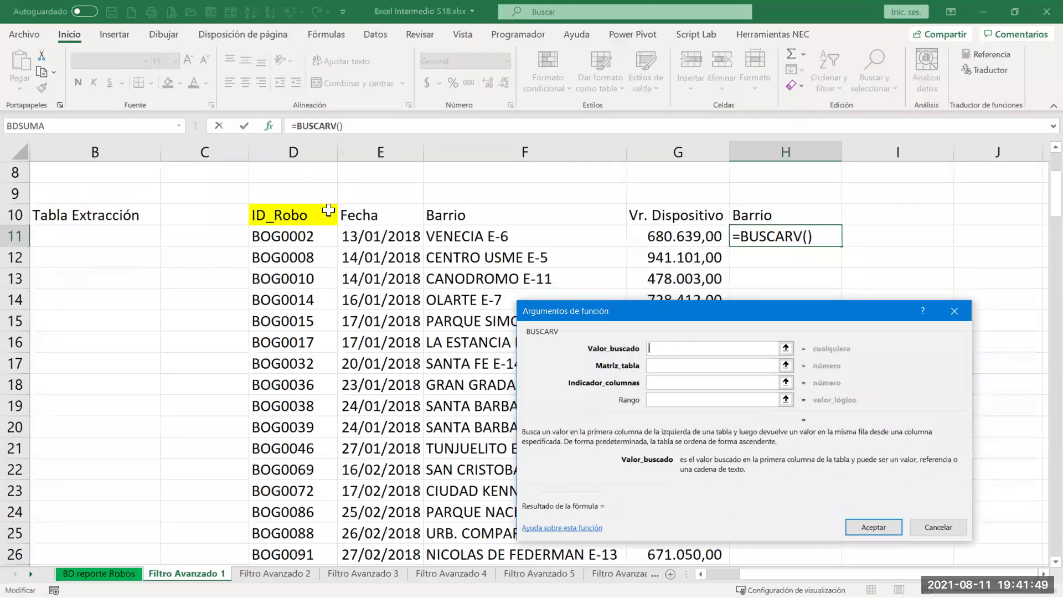
{"action": "left_click", "coordinate": [316, 235]}
Set Matriz_tabla to a range on the BD reporte Robos sheet starting at the ID_Robo header, A7:A10
{"action": "left_click", "coordinate": [672, 366]}
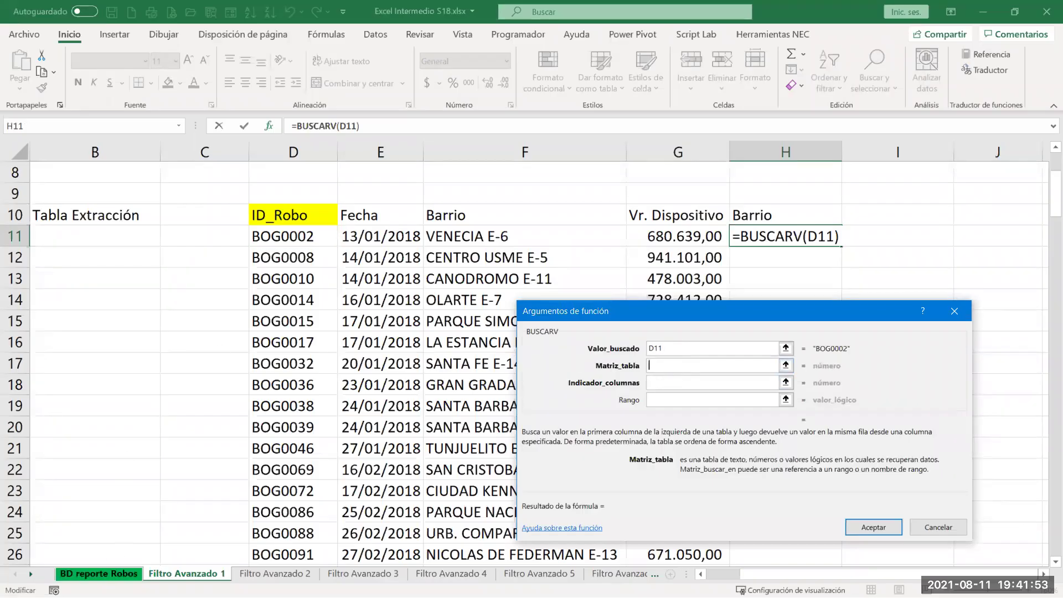
{"action": "left_click", "coordinate": [99, 573]}
{"action": "left_click", "coordinate": [82, 178]}
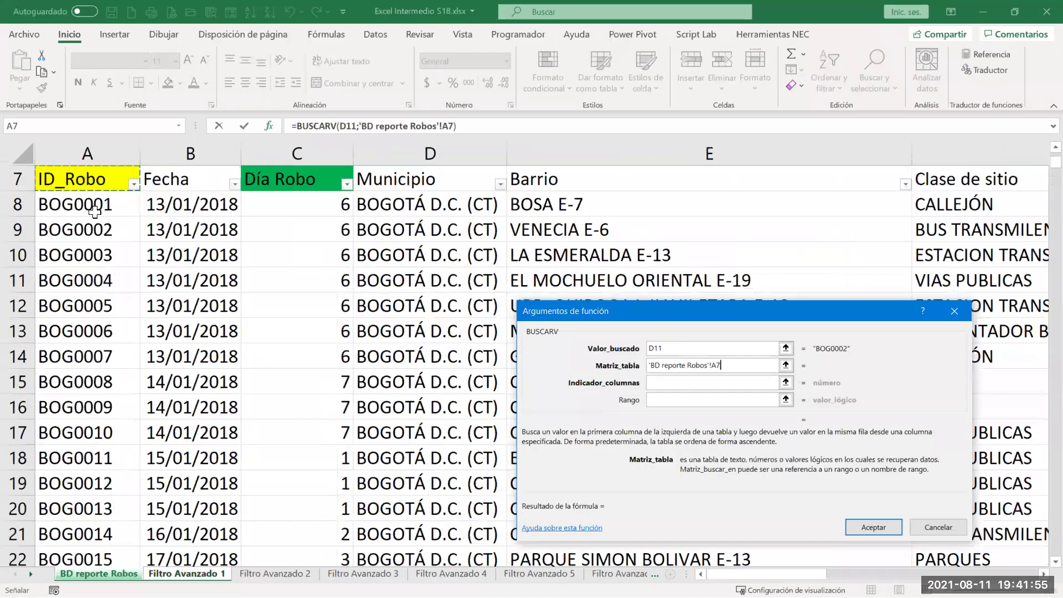
{"action": "scroll", "coordinate": [86, 166], "scroll_direction": "up", "scroll_amount": 1}
{"action": "left_click", "coordinate": [91, 148]}
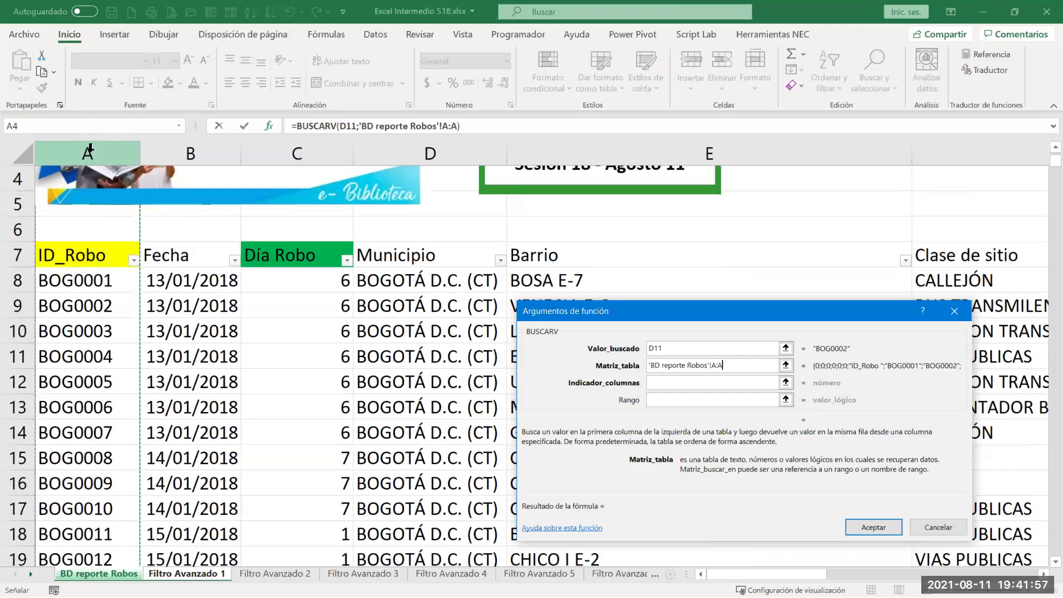
{"action": "left_click_drag", "start_coordinate": [102, 263], "coordinate": [111, 338]}
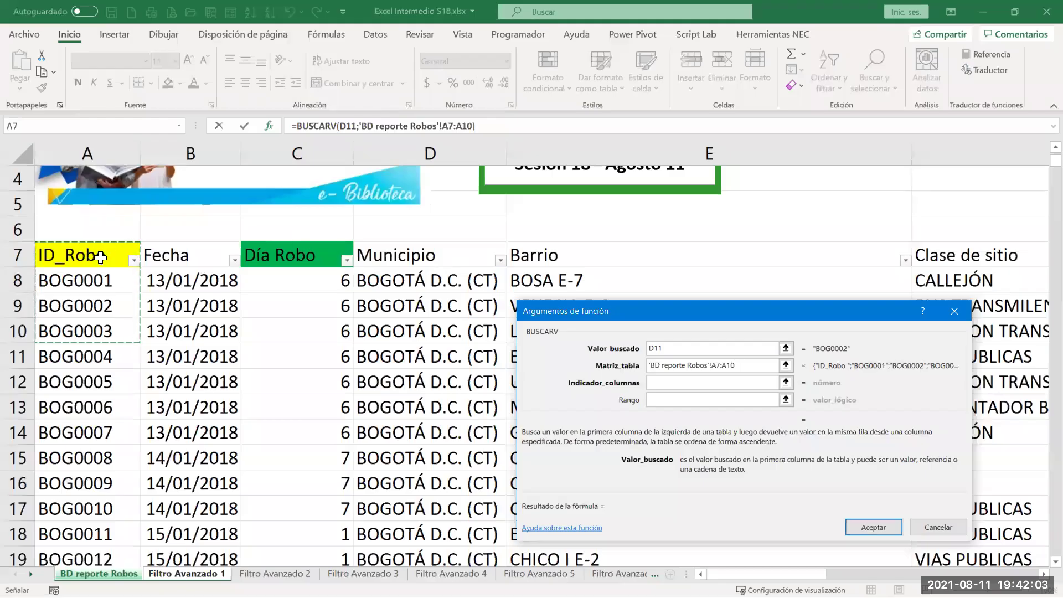
Set the BUSCARV table array to the whole robbery database on BD reporte Robos as the absolute range $A$7:$V$704
{"action": "left_click", "coordinate": [99, 255]}
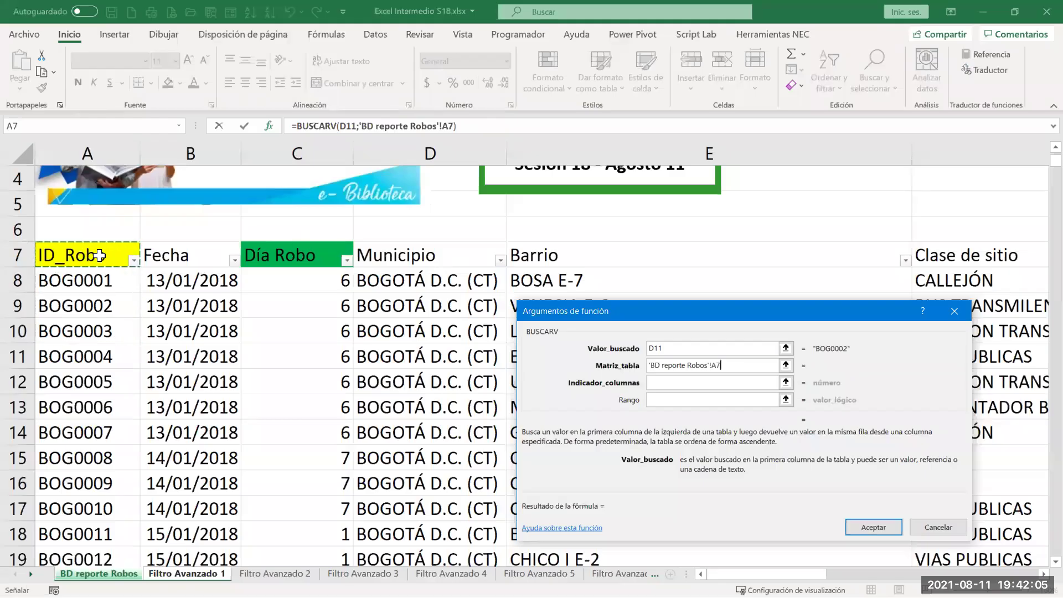
{"action": "left_click_drag", "start_coordinate": [99, 255], "coordinate": [150, 252]}
{"action": "left_click_drag", "start_coordinate": [223, 250], "coordinate": [548, 257]}
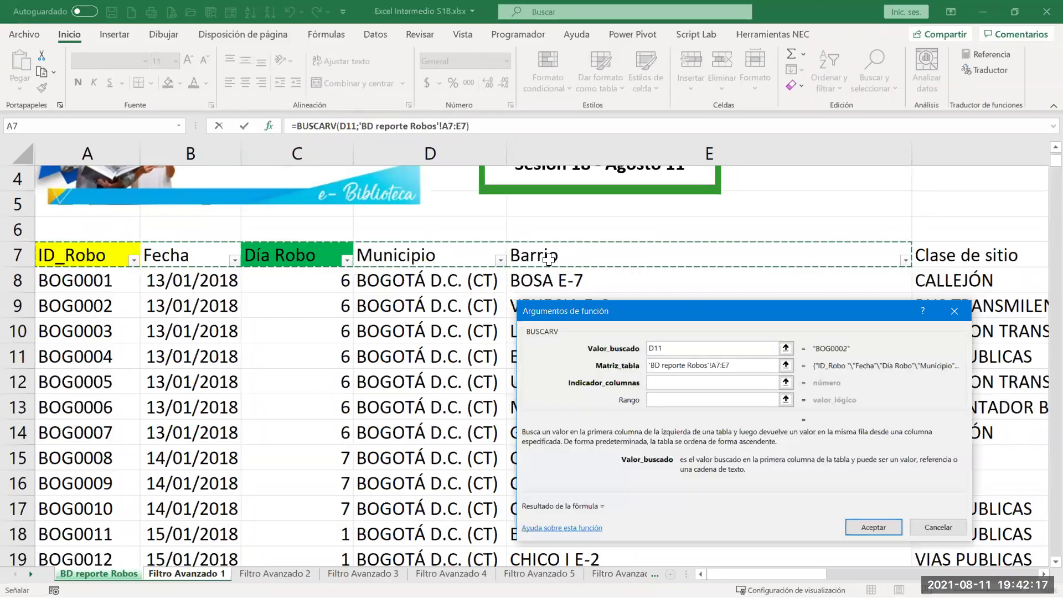
{"action": "key", "text": "ctrl+shift+Right"}
{"action": "key", "text": "ctrl+shift+Down"}
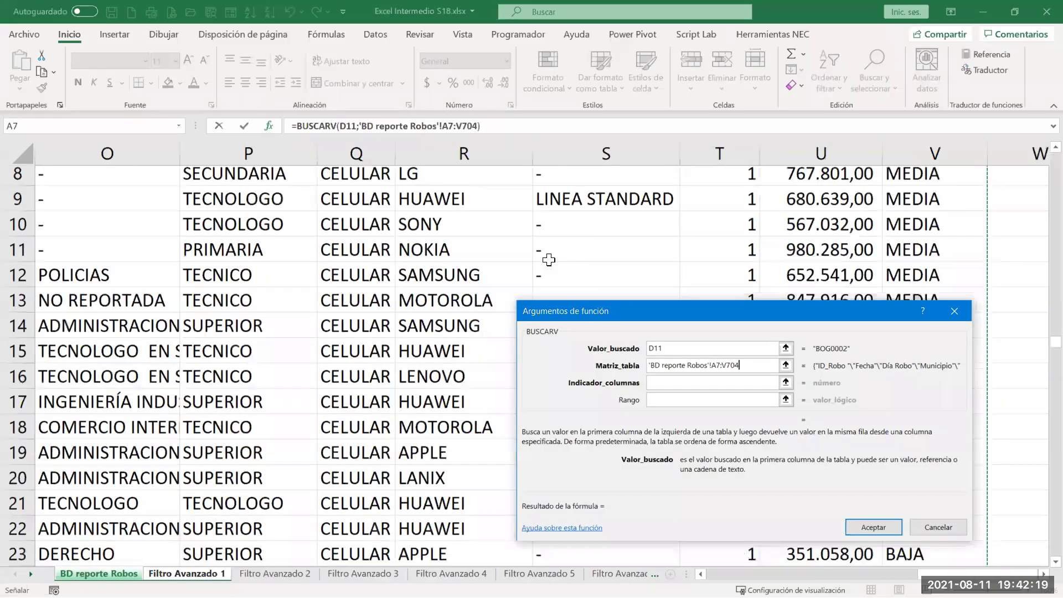
{"action": "key", "text": "F4"}
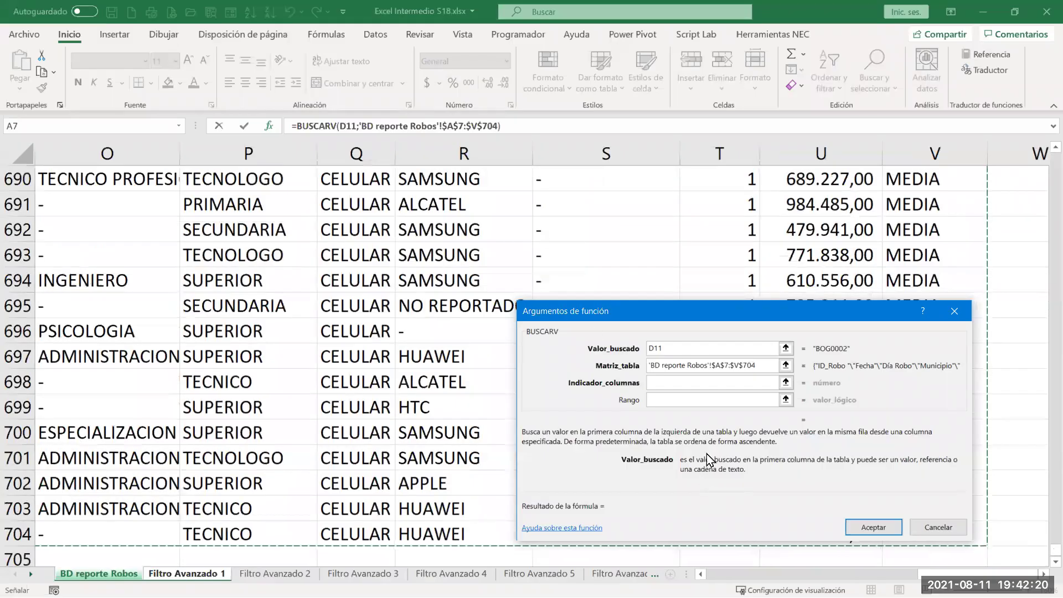
Set the BUSCARV column index to 5 with exact match 0, and accept the formula in H11
{"action": "left_click", "coordinate": [681, 381]}
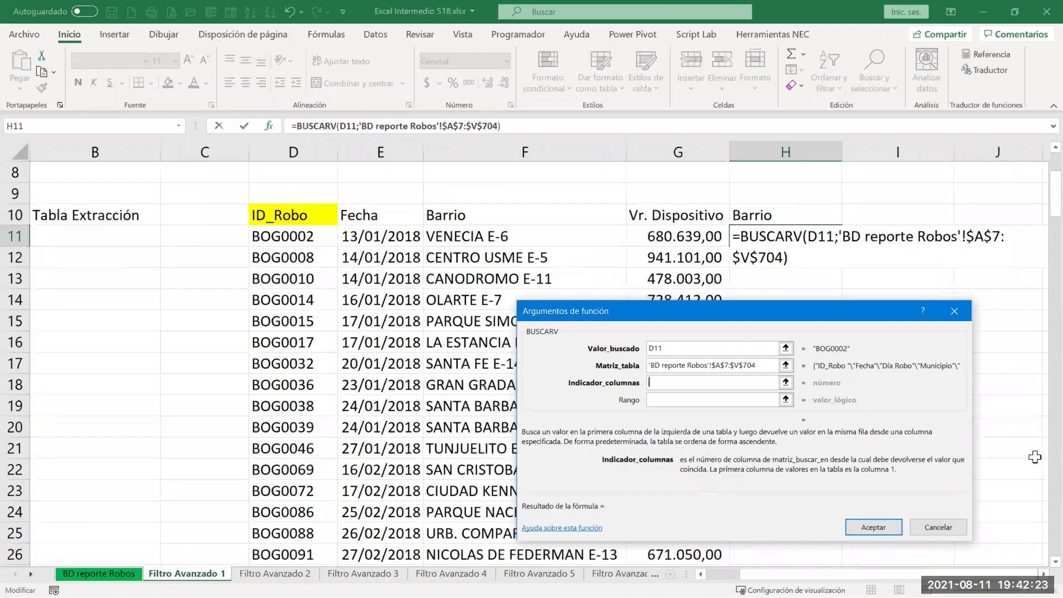
{"action": "type", "text": "5"}
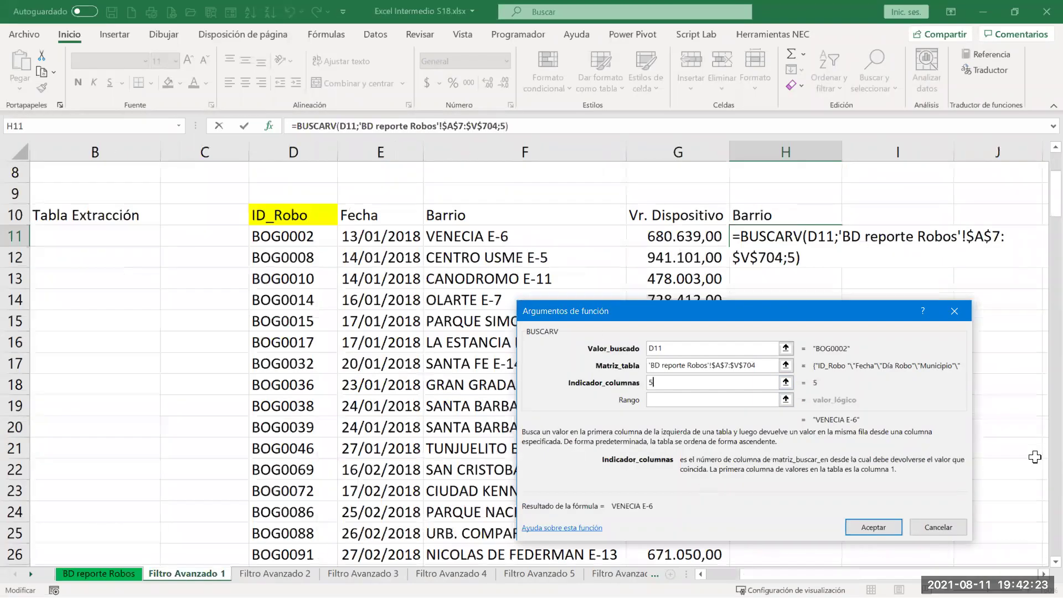
{"action": "left_click", "coordinate": [653, 397]}
{"action": "type", "text": "0"}
{"action": "key", "text": "Return"}
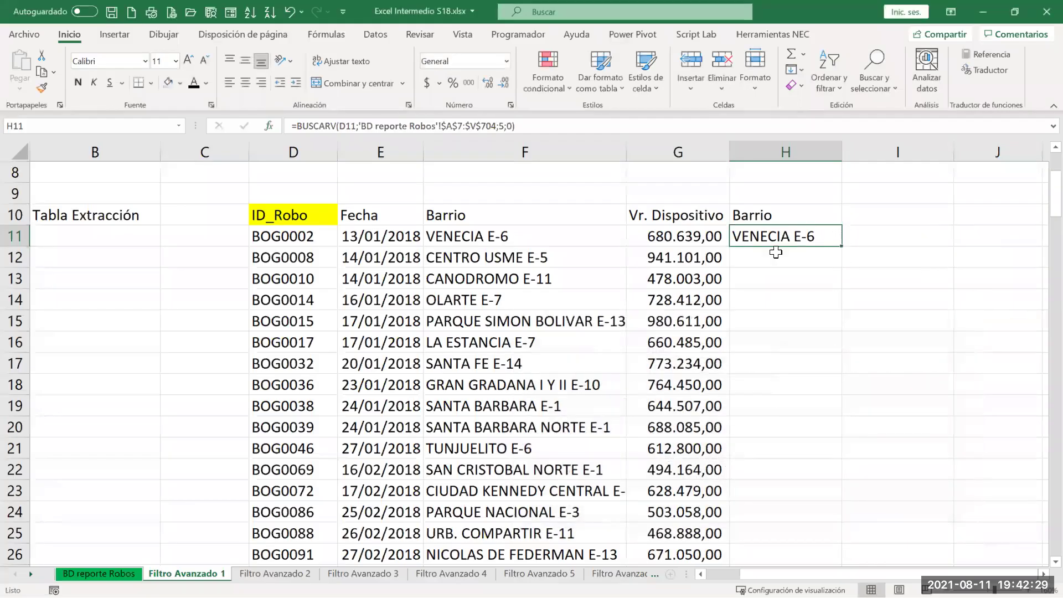
Fill the H11 BUSCARV formula down the extracted records and widen column H to fit the neighbourhood names
{"action": "double_click", "coordinate": [843, 245]}
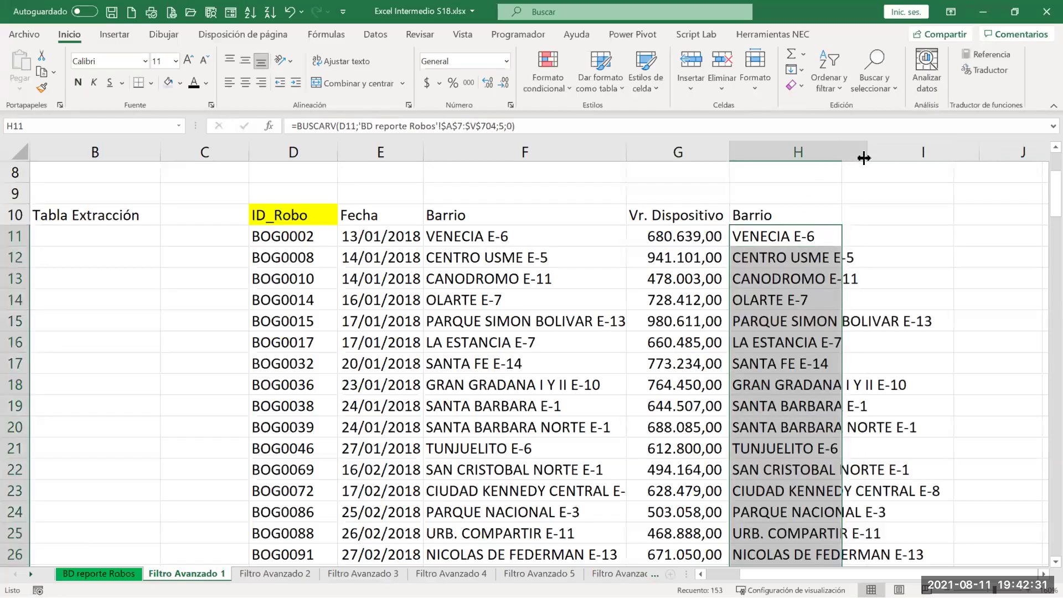
{"action": "left_click_drag", "start_coordinate": [861, 158], "coordinate": [1026, 159]}
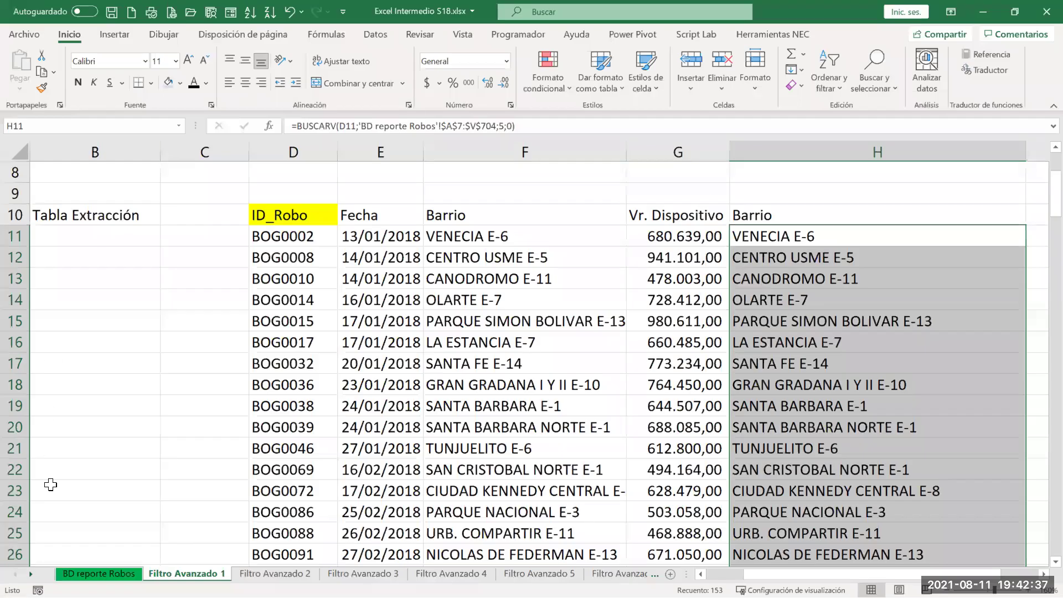
Change the column index in H11's BUSCARV formula to 6 and fill it down column H
{"action": "left_click", "coordinate": [79, 571]}
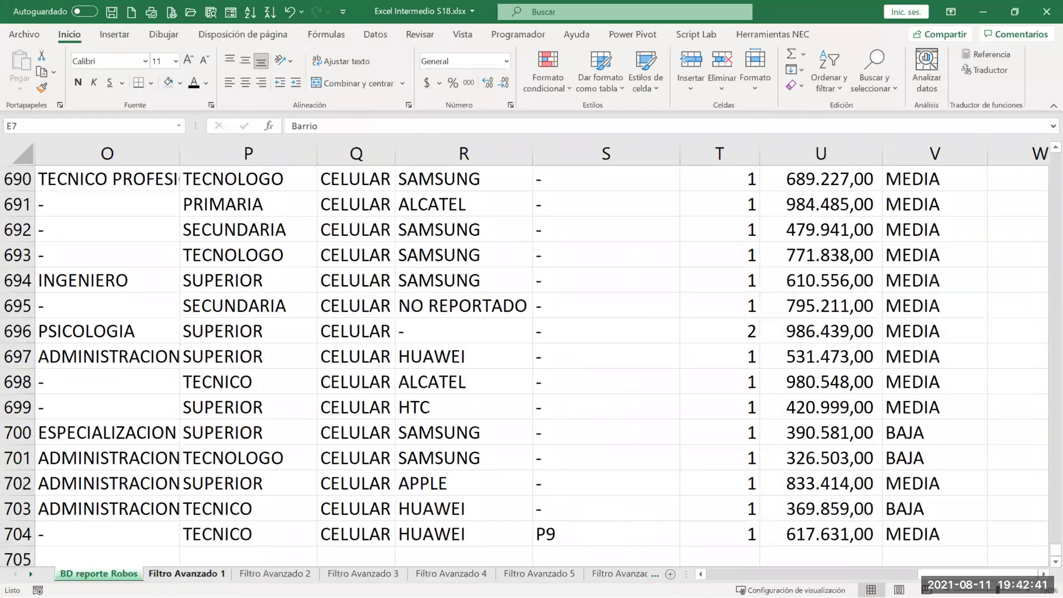
{"action": "key", "text": "ctrl+Page_Down"}
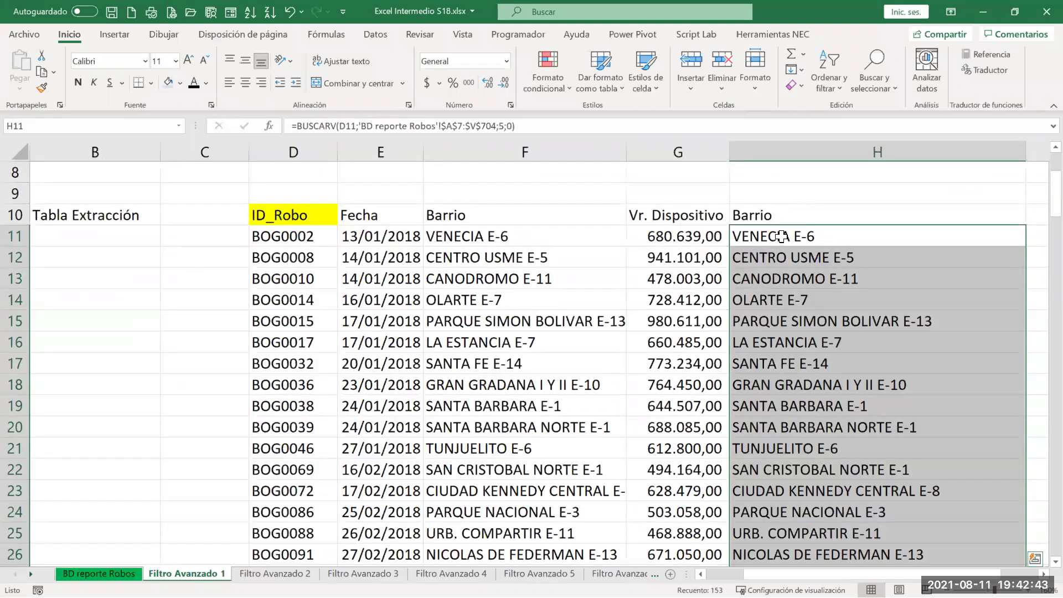
{"action": "left_click", "coordinate": [781, 237]}
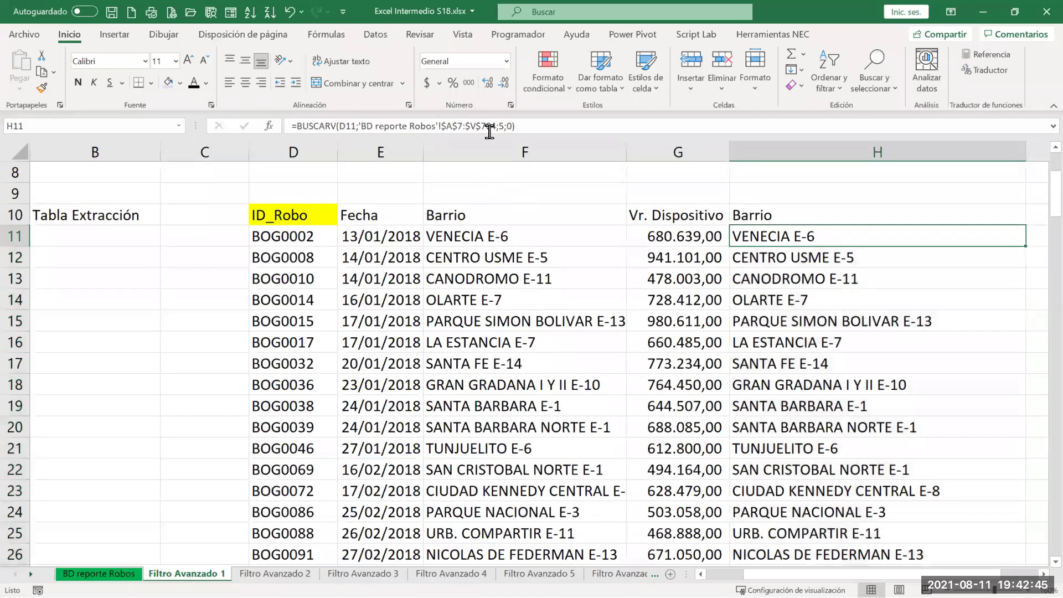
{"action": "double_click", "coordinate": [500, 126]}
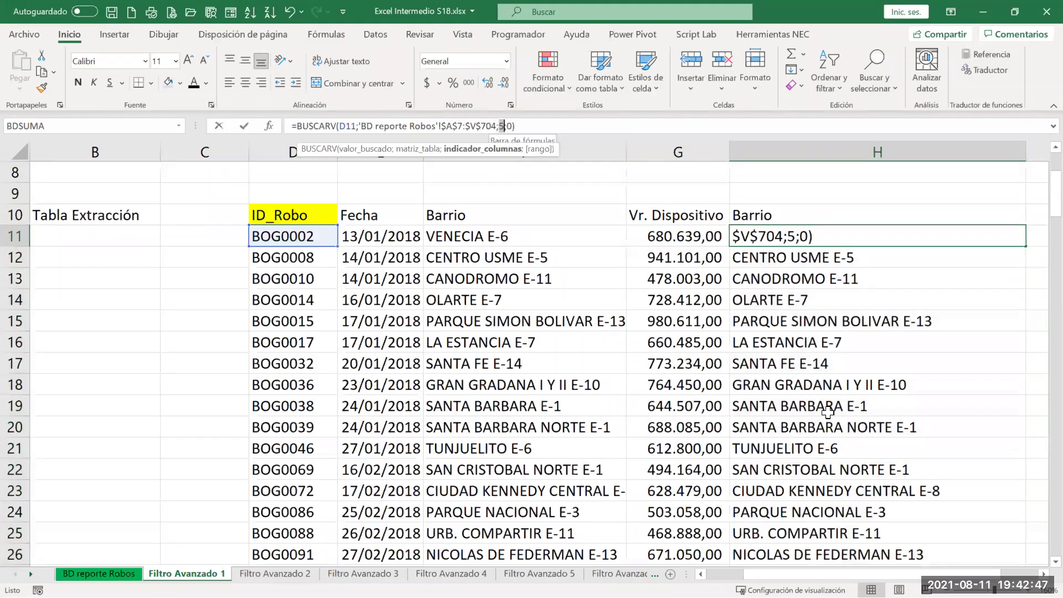
{"action": "type", "text": "7"}
{"action": "key", "text": "Return"}
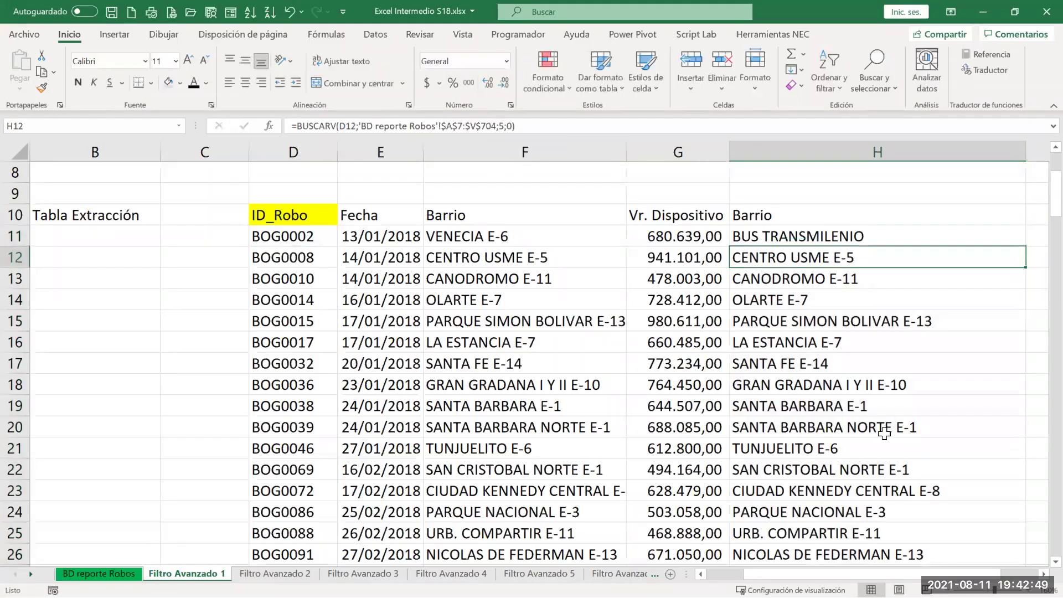
{"action": "left_click", "coordinate": [931, 229]}
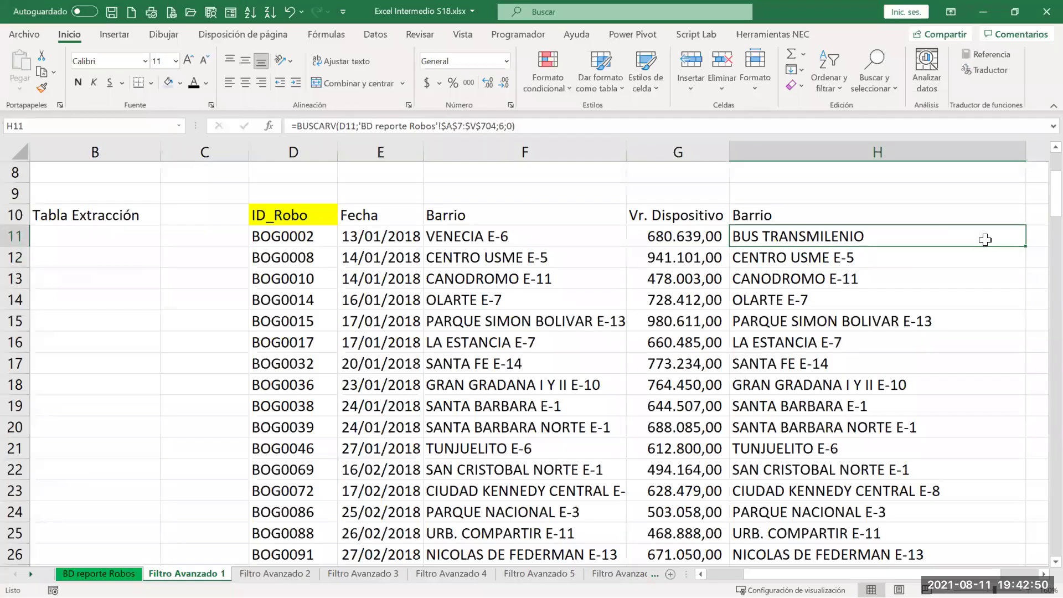
{"action": "double_click", "coordinate": [1025, 246]}
Compare the H10 header with the sixth column's header in the BD reporte Robos database
{"action": "left_click", "coordinate": [789, 213]}
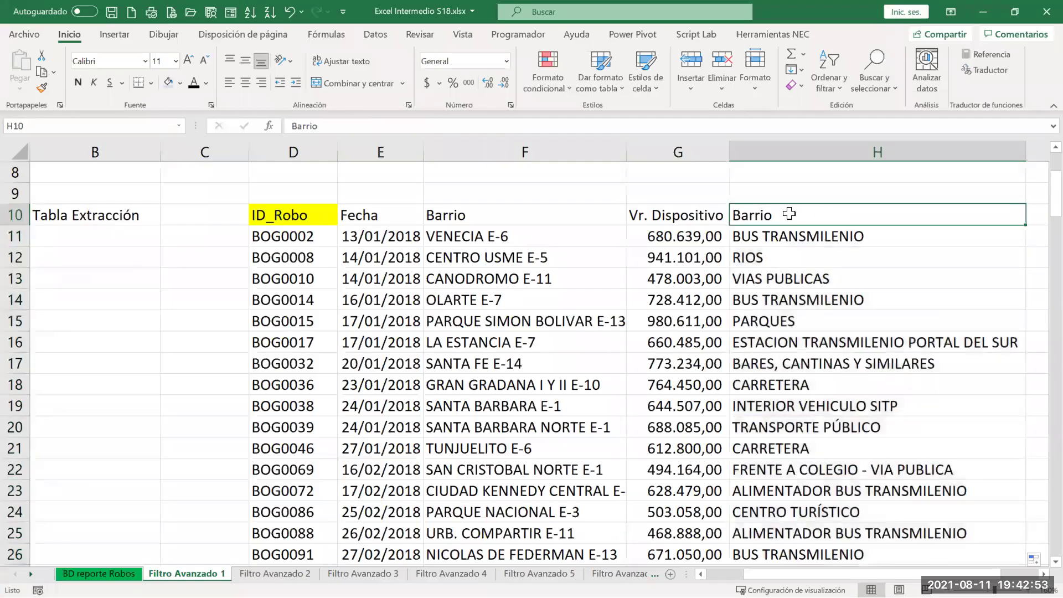
{"action": "key", "text": "ctrl+Page_Up"}
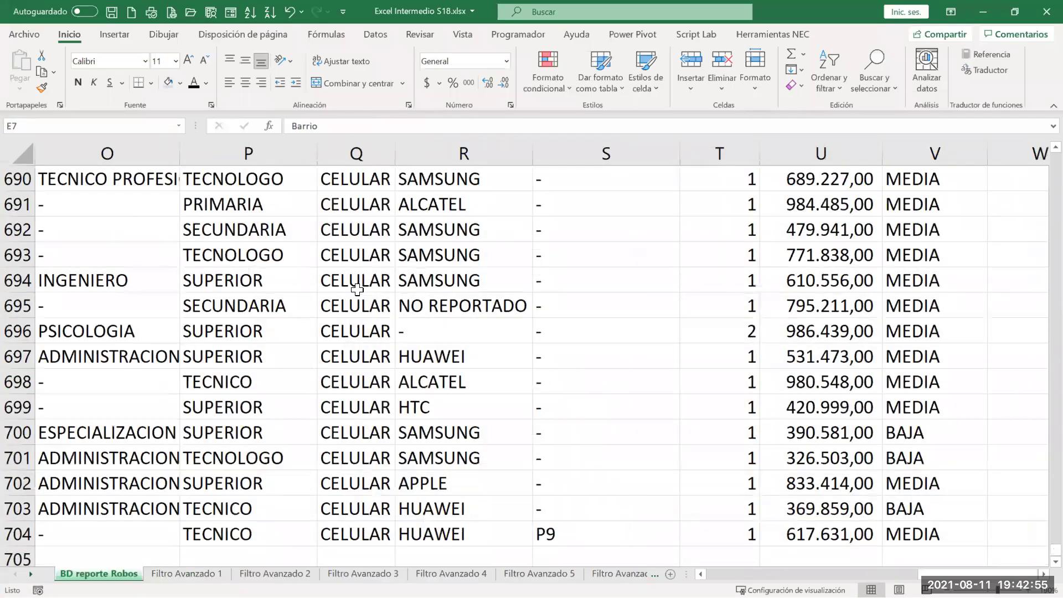
{"action": "key", "text": "ctrl+Home"}
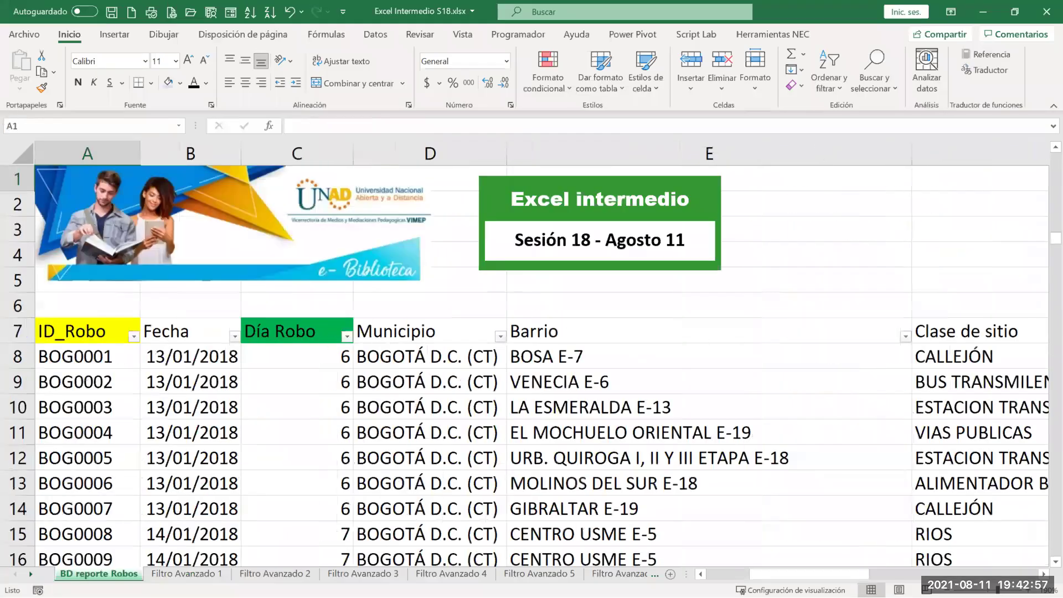
{"action": "left_click", "coordinate": [960, 331]}
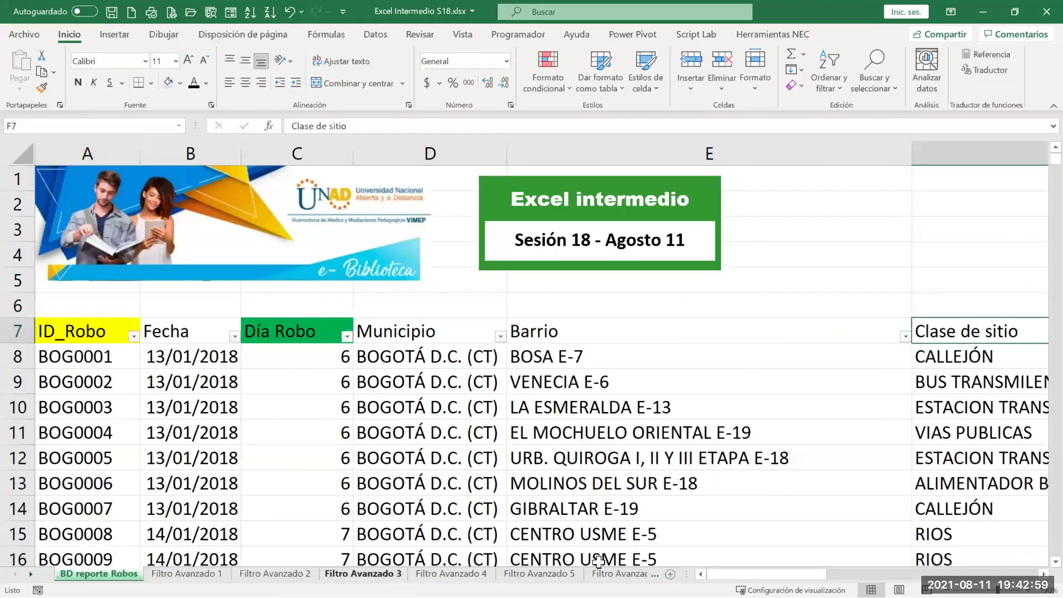
{"action": "left_click", "coordinate": [185, 573], "text": "ctrl"}
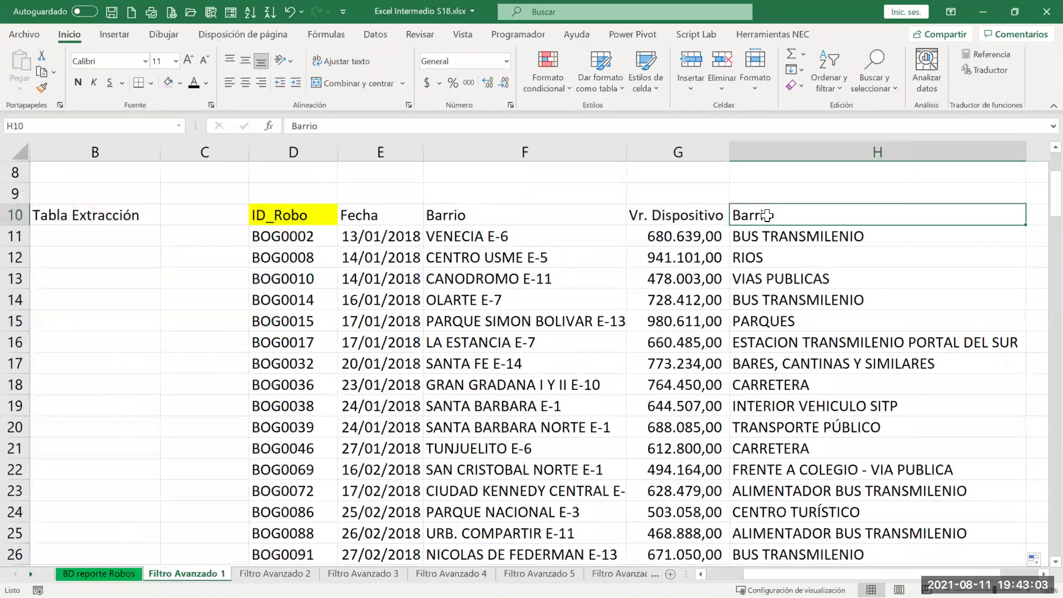
Set the column index in H11's BUSCARV formula back to 5 and fill it down column H
{"action": "left_click", "coordinate": [770, 236]}
{"action": "left_click", "coordinate": [501, 126]}
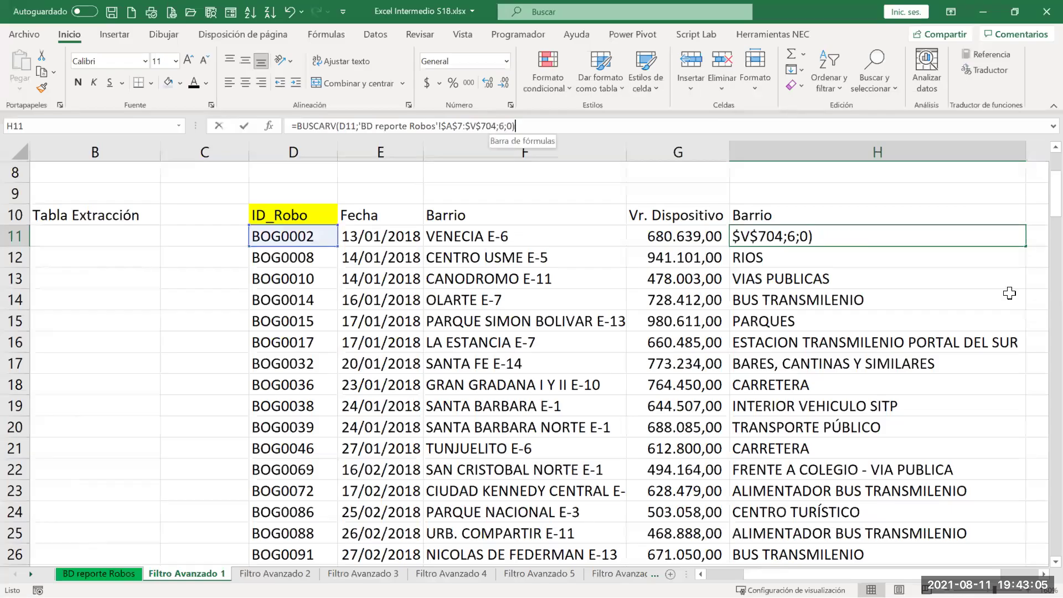
{"action": "key", "text": "Left"}
{"action": "key", "text": "Left"}
{"action": "key", "text": "Left"}
{"action": "key", "text": "Left"}
{"action": "key", "text": "Delete"}
{"action": "type", "text": "5"}
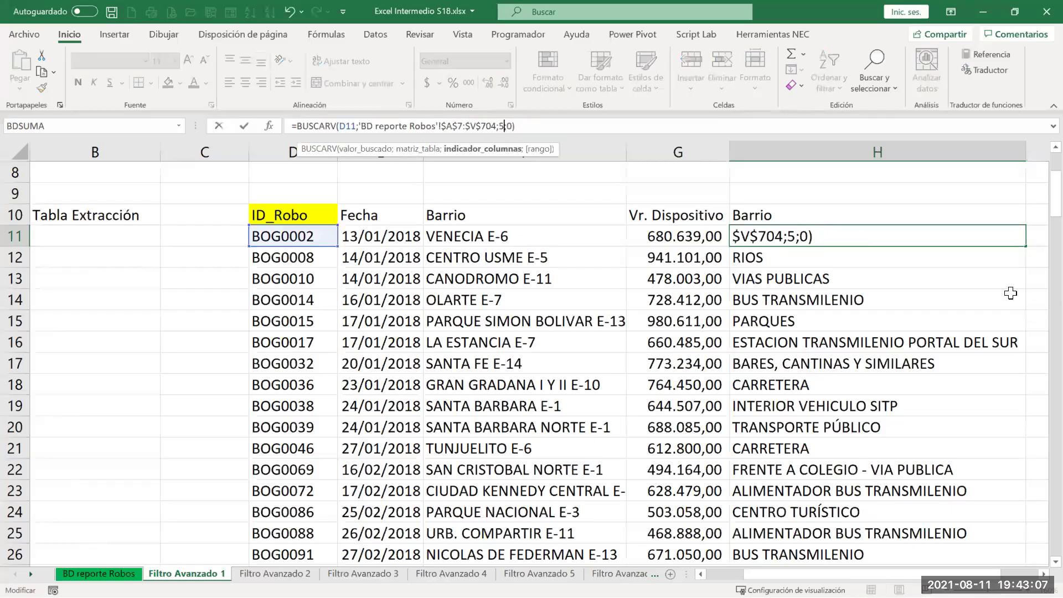
{"action": "key", "text": "Return"}
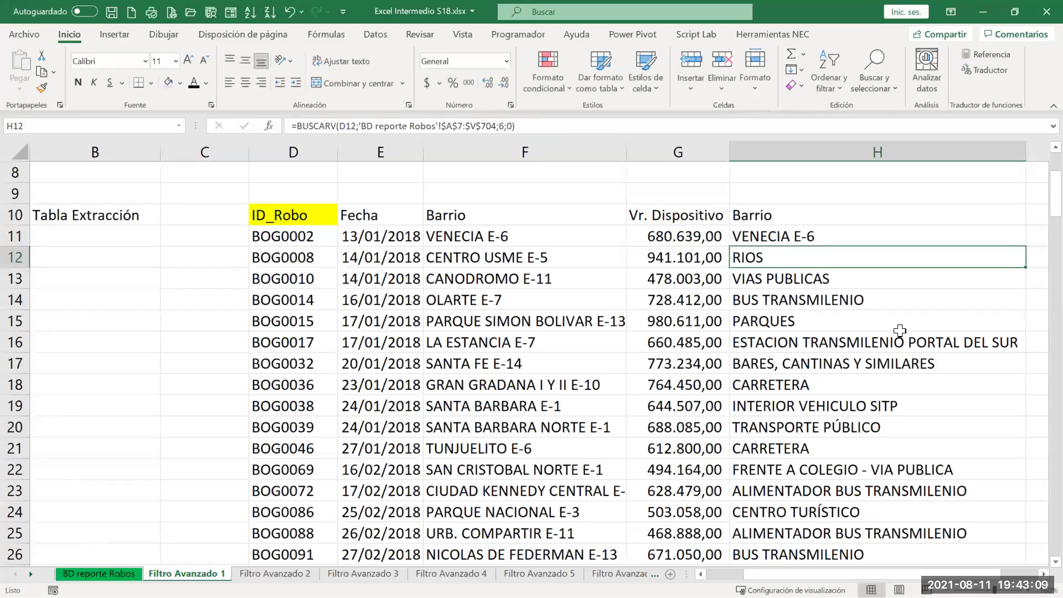
{"action": "left_click", "coordinate": [894, 238]}
{"action": "left_click_drag", "start_coordinate": [1022, 248], "coordinate": [1022, 247]}
{"action": "double_click", "coordinate": [1022, 248]}
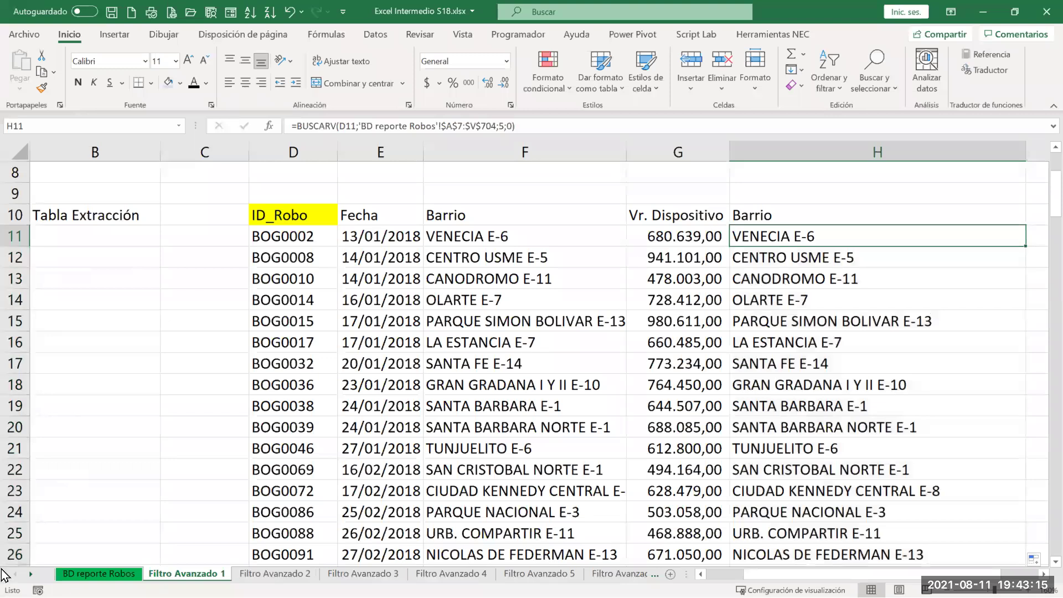
Open the BD reporte Robos II sheet and autofit the width of the CODMARCA column
{"action": "left_click", "coordinate": [30, 574]}
{"action": "left_click", "coordinate": [30, 574]}
{"action": "left_click", "coordinate": [31, 574]}
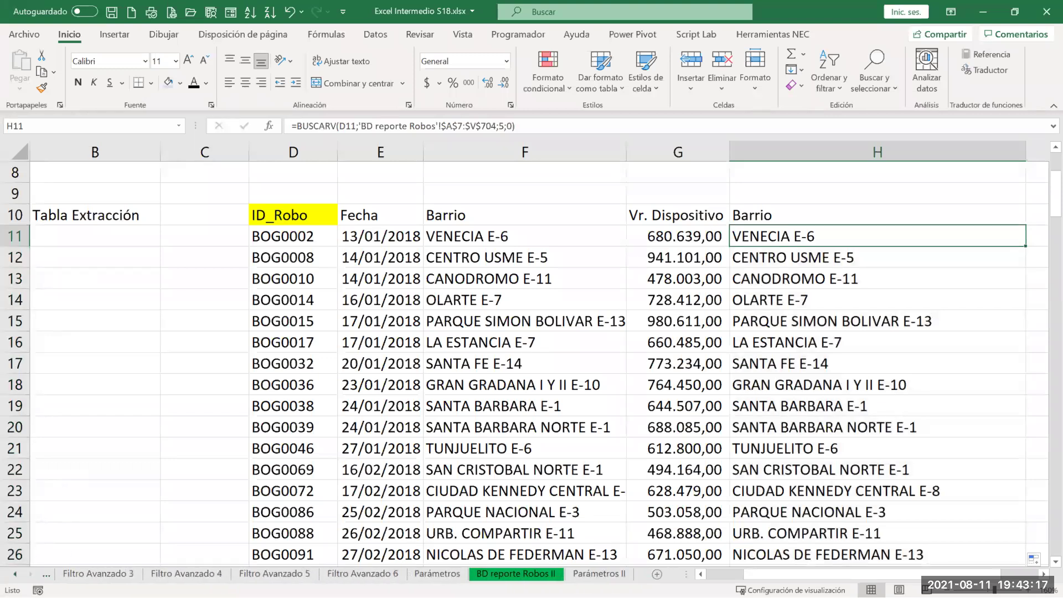
{"action": "left_click", "coordinate": [516, 573]}
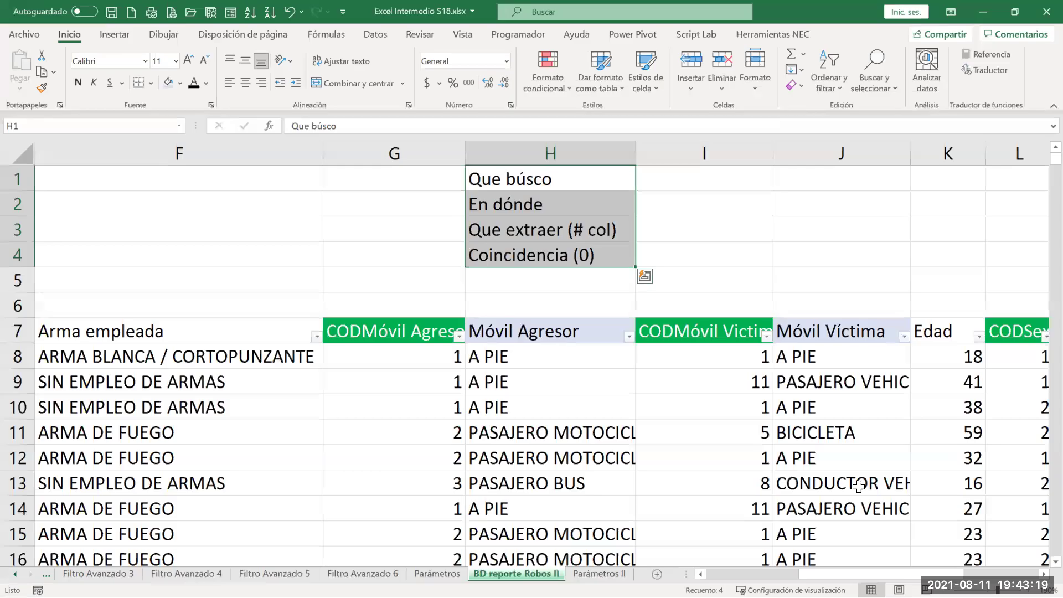
{"action": "scroll", "coordinate": [602, 380], "scroll_direction": "right", "scroll_amount": 5}
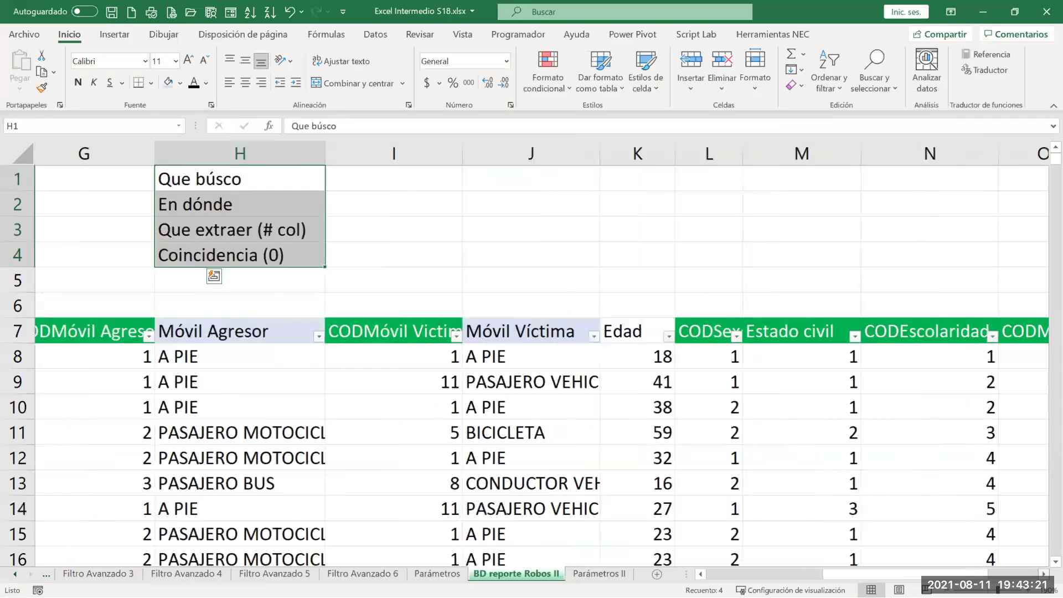
{"action": "left_click", "coordinate": [416, 327]}
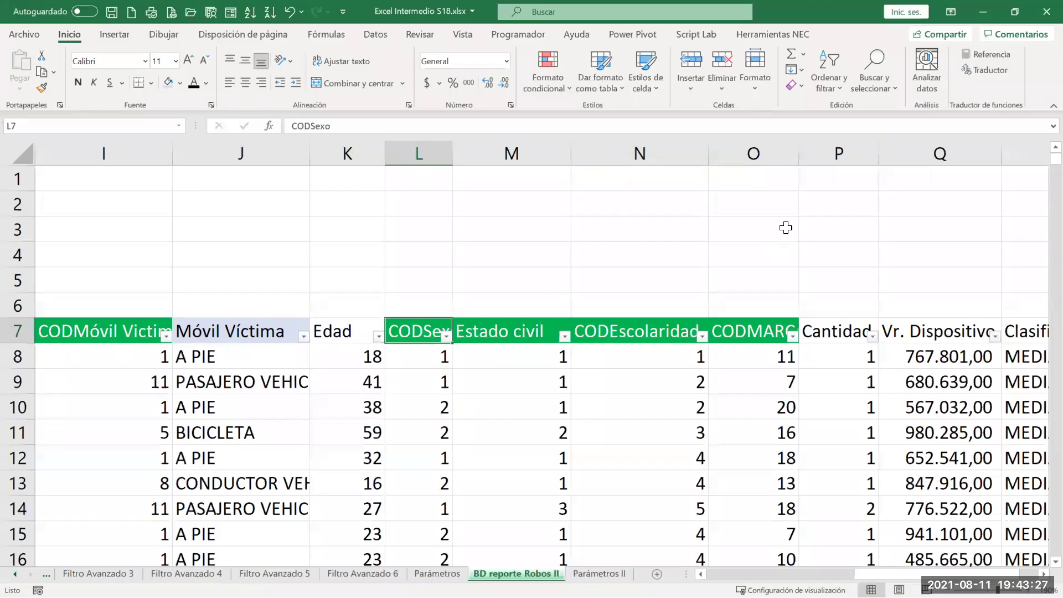
{"action": "double_click", "coordinate": [798, 155]}
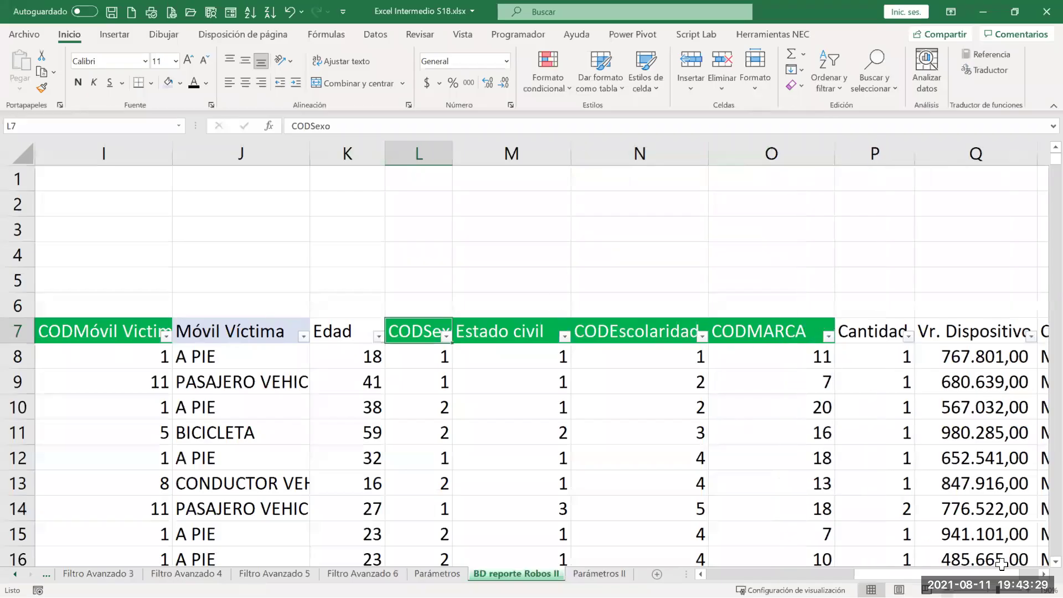
Insert a blank column between CODMARCA and Cantidad
{"action": "scroll", "coordinate": [542, 360], "scroll_direction": "right", "scroll_amount": 2}
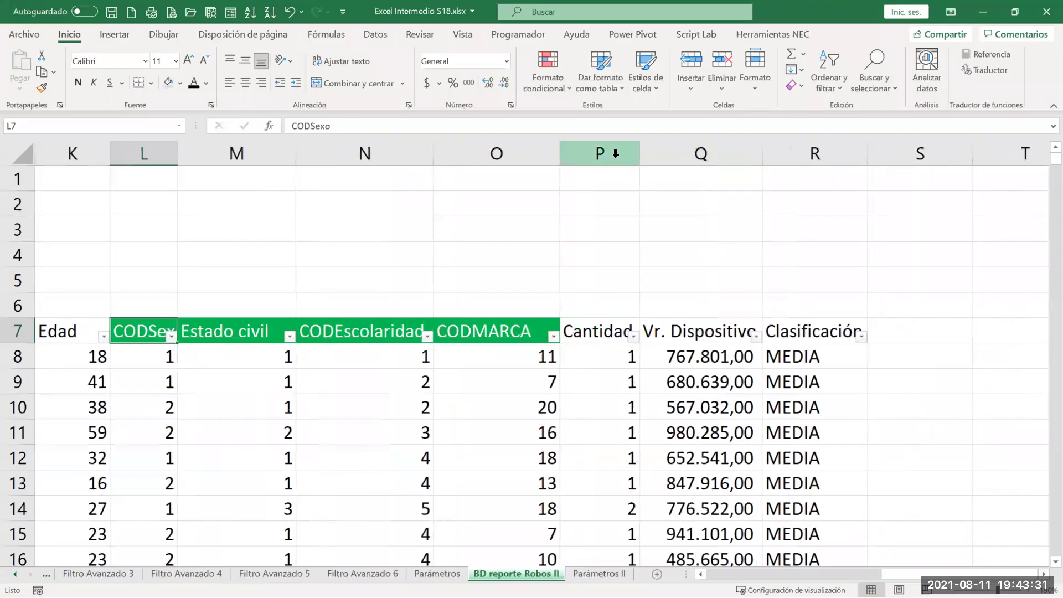
{"action": "right_click", "coordinate": [619, 154]}
{"action": "left_click", "coordinate": [649, 276]}
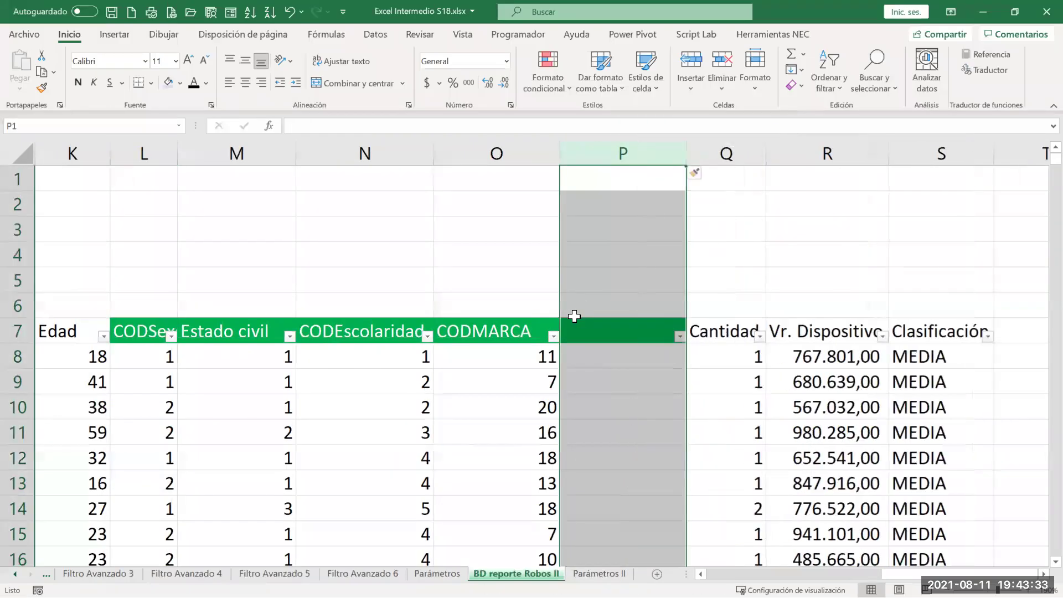
Copy the text MARCA from the CODMARCA header and paste it as the new column's header in P7
{"action": "left_click", "coordinate": [503, 330]}
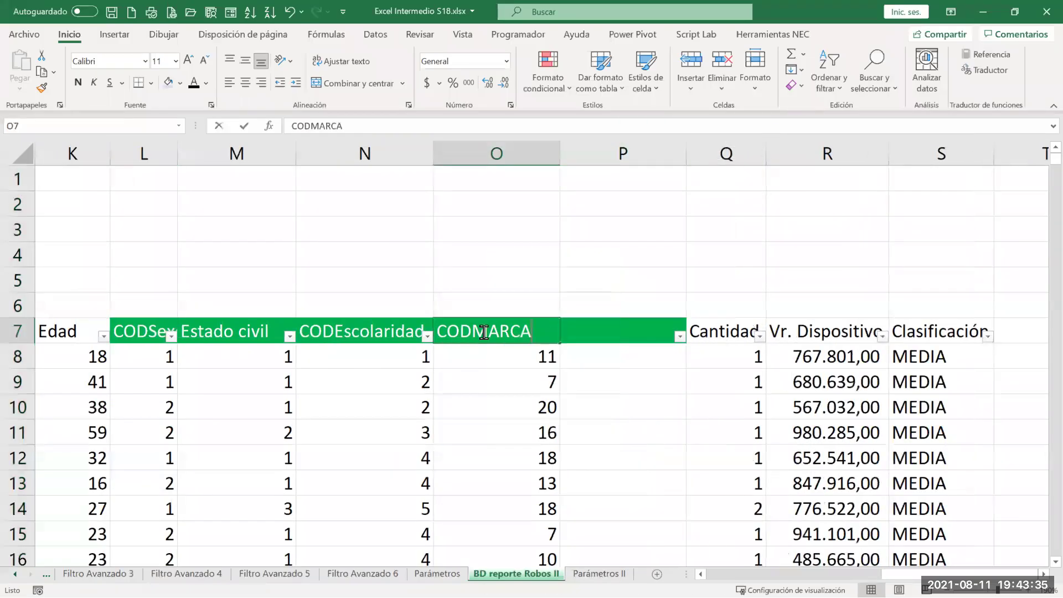
{"action": "double_click", "coordinate": [484, 331]}
{"action": "left_click_drag", "start_coordinate": [475, 331], "coordinate": [537, 331]}
{"action": "key", "text": "ctrl+c"}
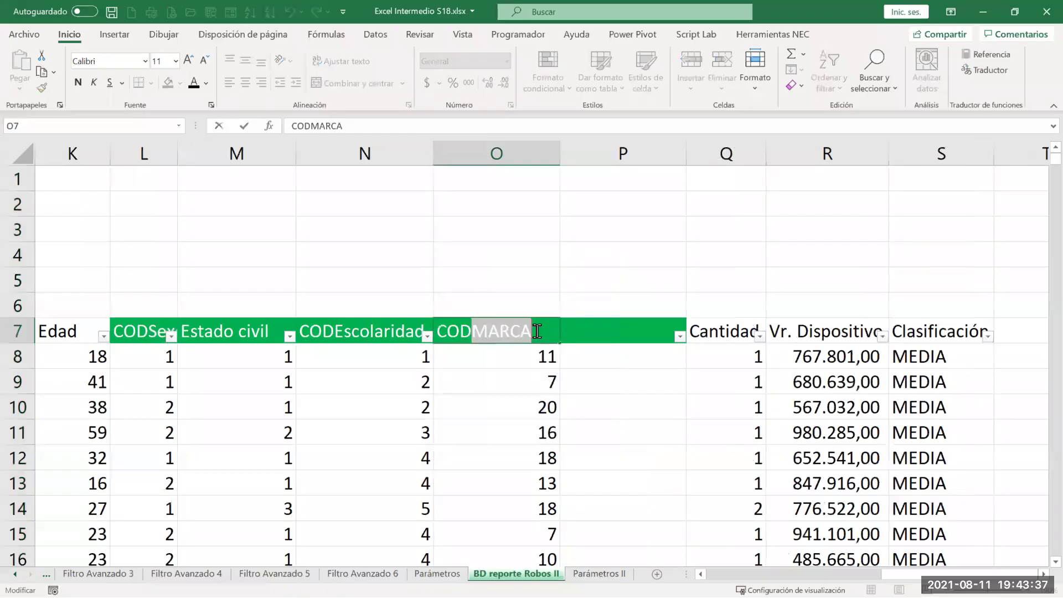
{"action": "left_click", "coordinate": [610, 332]}
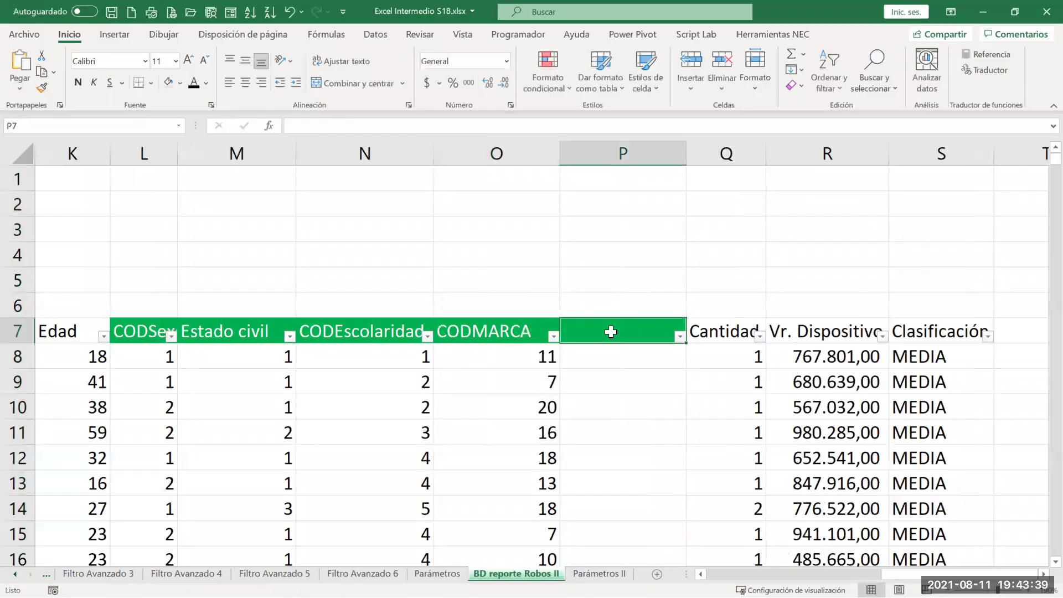
{"action": "key", "text": "ctrl+v"}
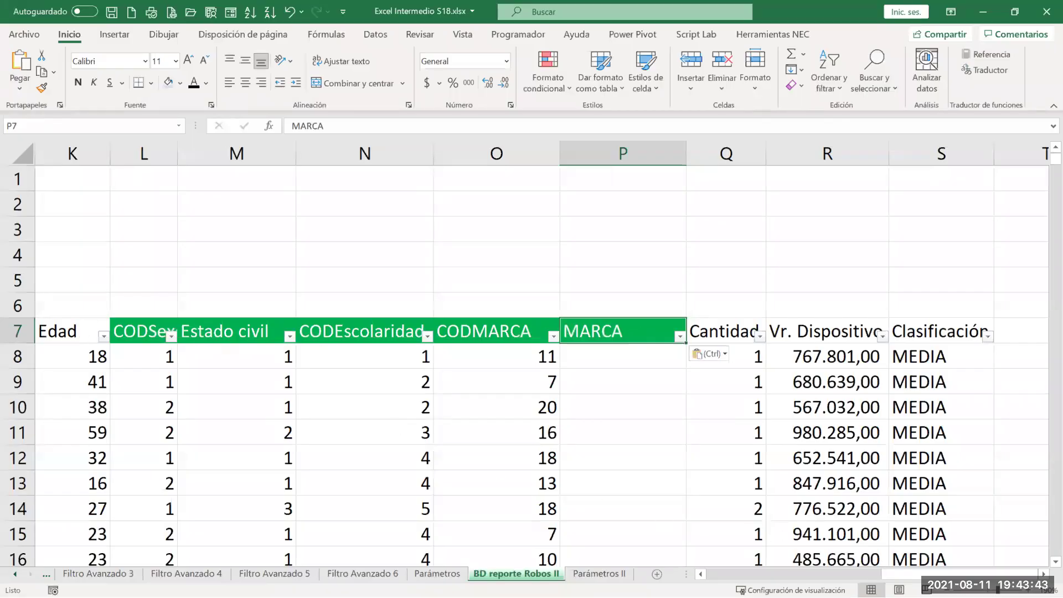
Copy the formatting of the Móvil Víctima header in J7 onto the MARCA header in P7
{"action": "left_click", "coordinate": [701, 574]}
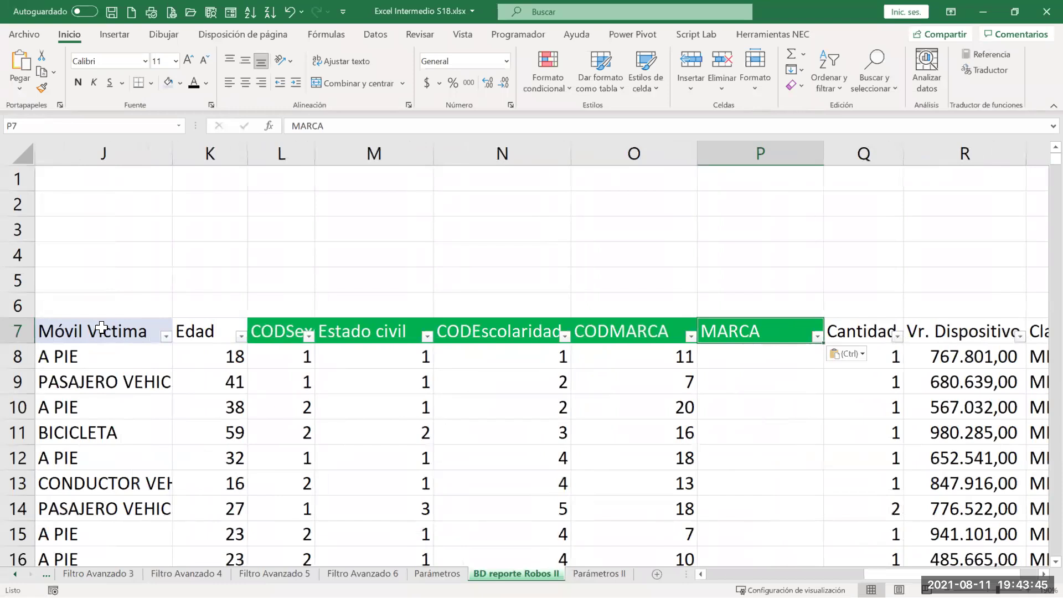
{"action": "left_click", "coordinate": [111, 330]}
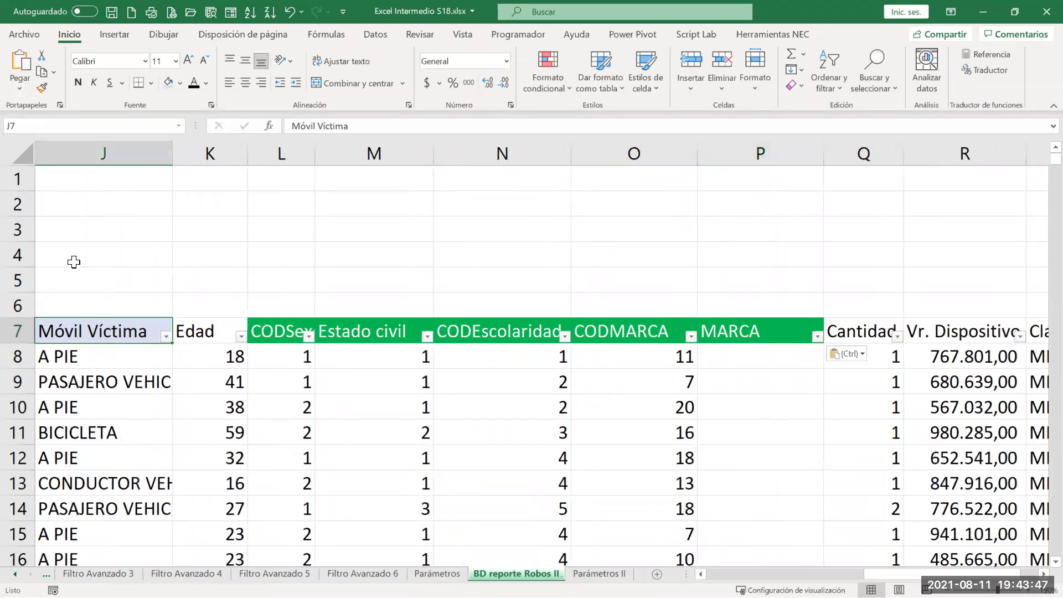
{"action": "left_click", "coordinate": [45, 87]}
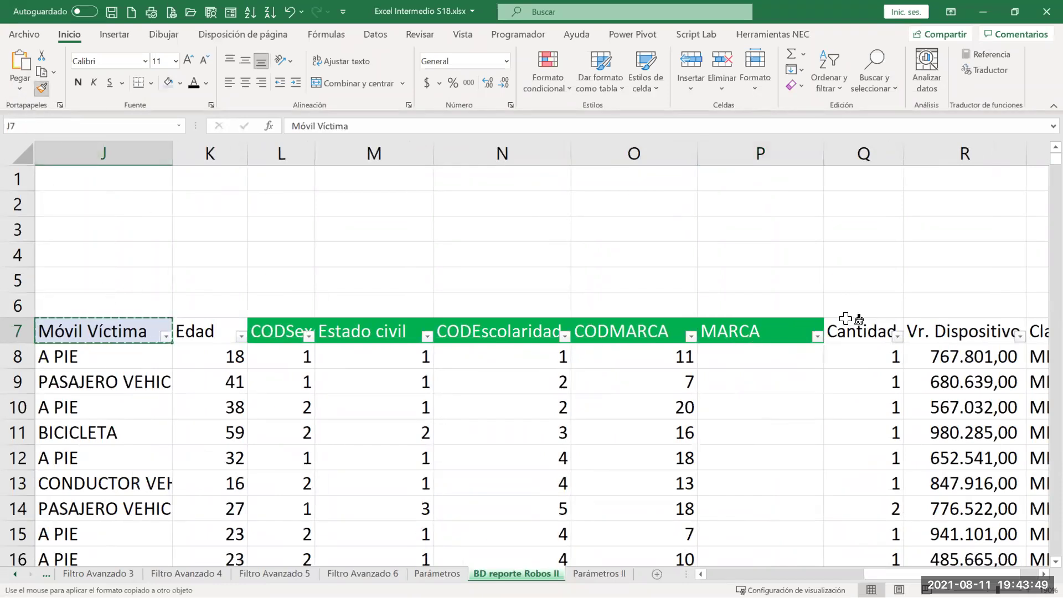
{"action": "left_click", "coordinate": [731, 331]}
Start a BUSCARV formula in P8, open its function arguments, and set O8 as the lookup value
{"action": "left_click", "coordinate": [733, 355]}
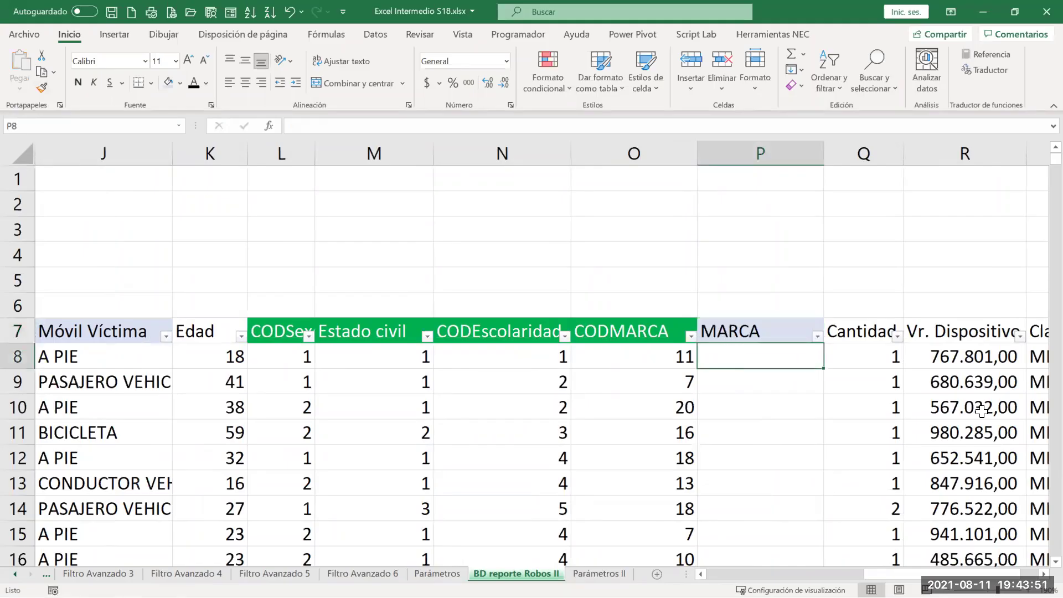
{"action": "type", "text": "="}
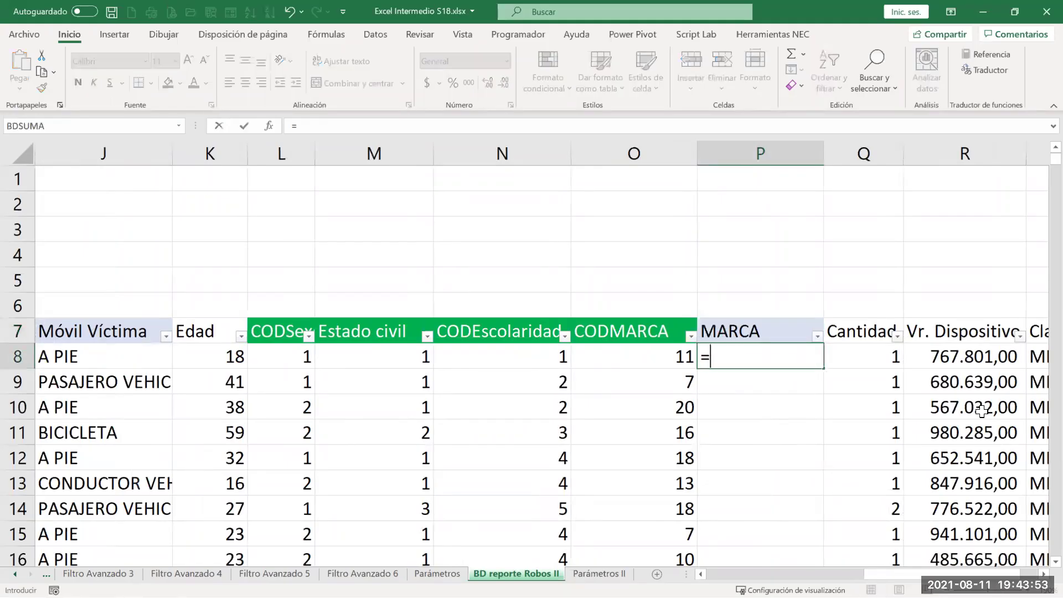
{"action": "type", "text": "bu"}
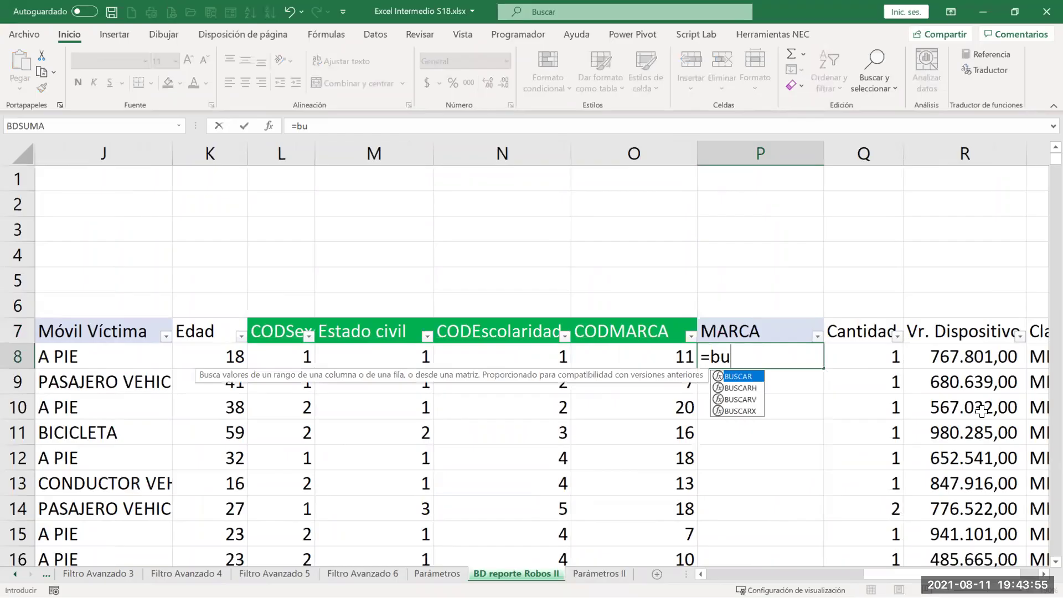
{"action": "key", "text": "Down"}
{"action": "key", "text": "Down"}
{"action": "key", "text": "Tab"}
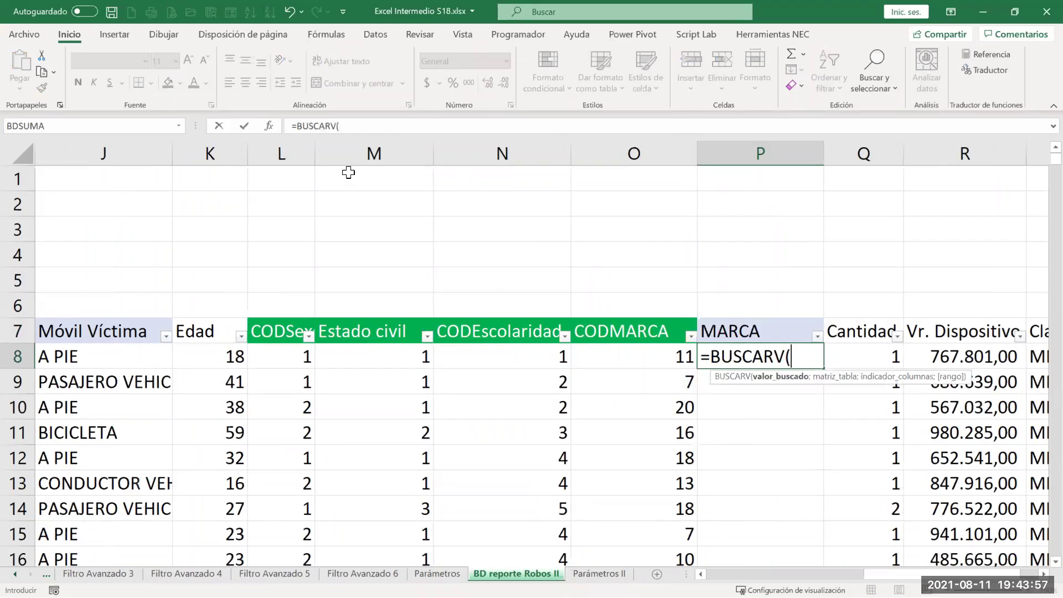
{"action": "left_click", "coordinate": [269, 126]}
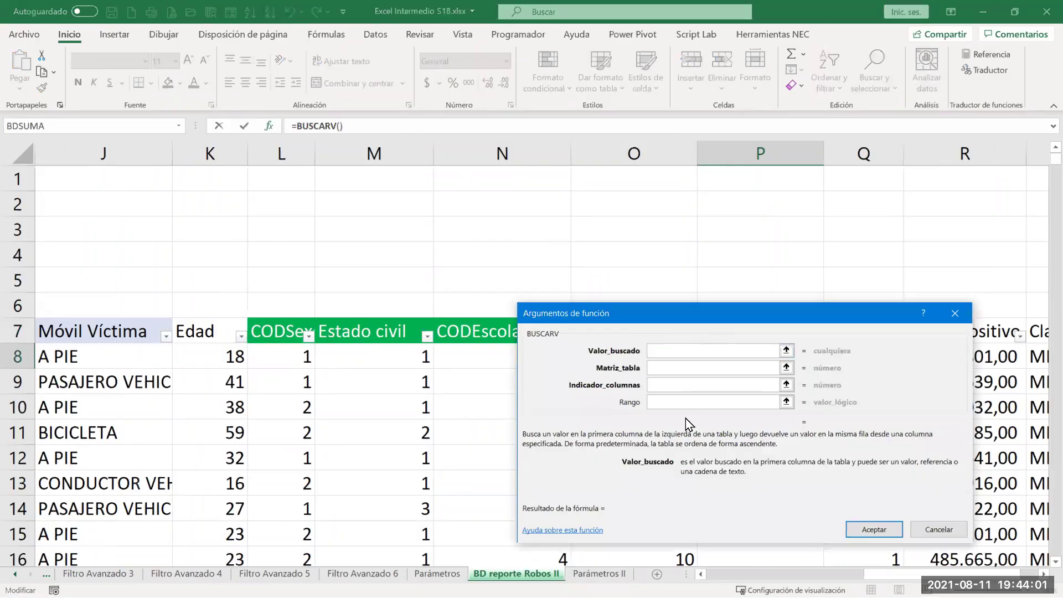
{"action": "left_click_drag", "start_coordinate": [685, 418], "coordinate": [669, 515]}
{"action": "left_click", "coordinate": [662, 353]}
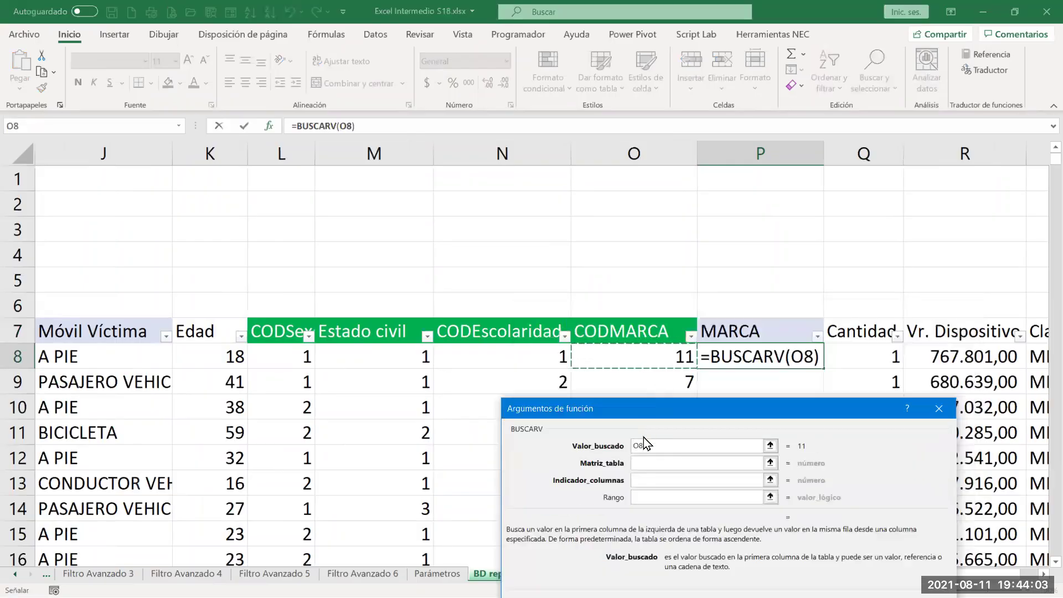
Set the formula's table array to the absolute range 'Parámetros II'!$G$1:$H$25
{"action": "left_click", "coordinate": [634, 460]}
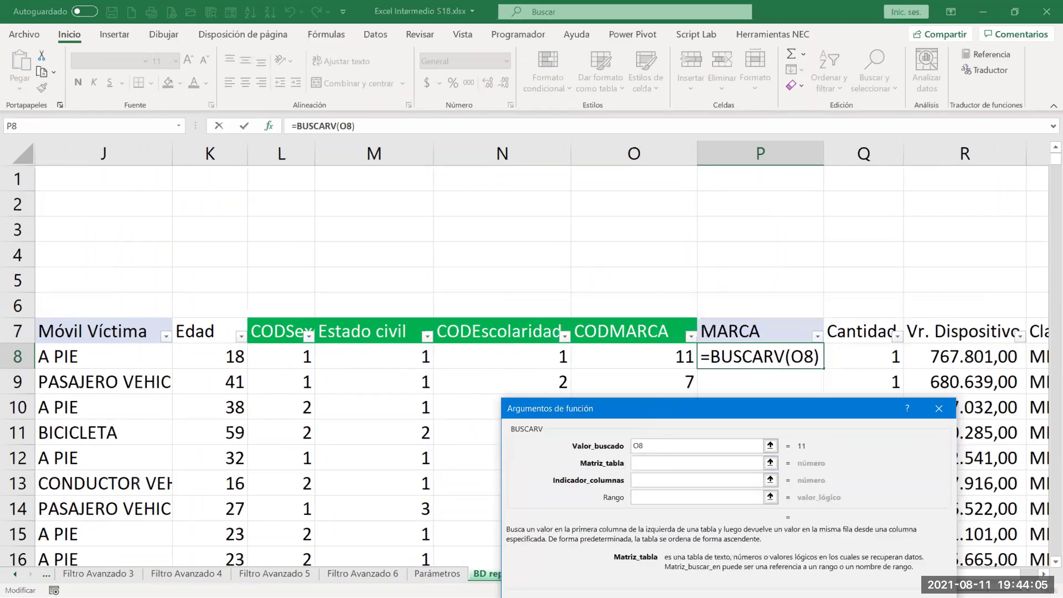
{"action": "left_click_drag", "start_coordinate": [603, 405], "coordinate": [260, 234]}
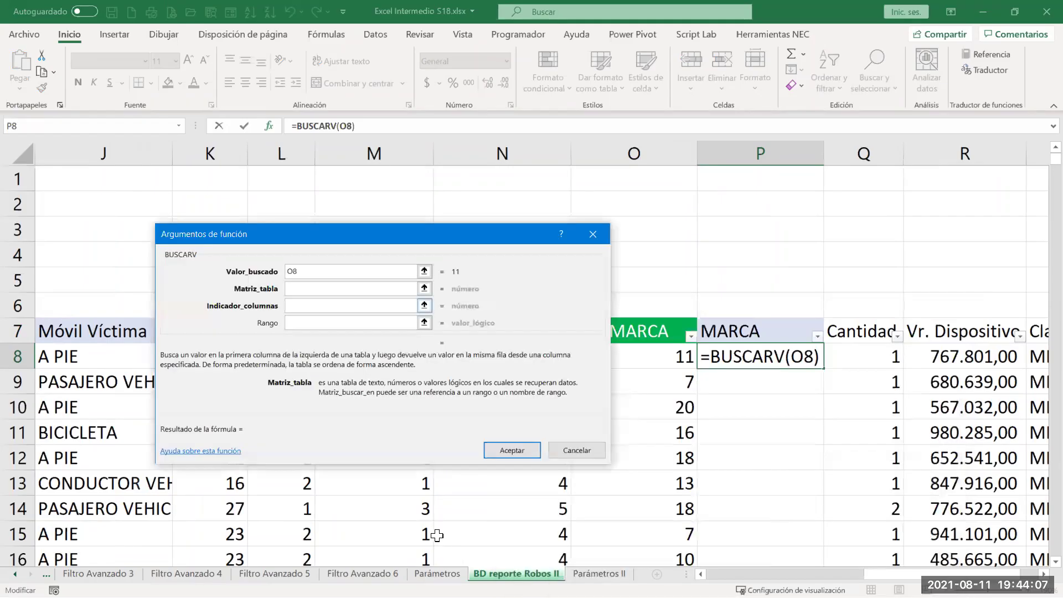
{"action": "left_click", "coordinate": [599, 573]}
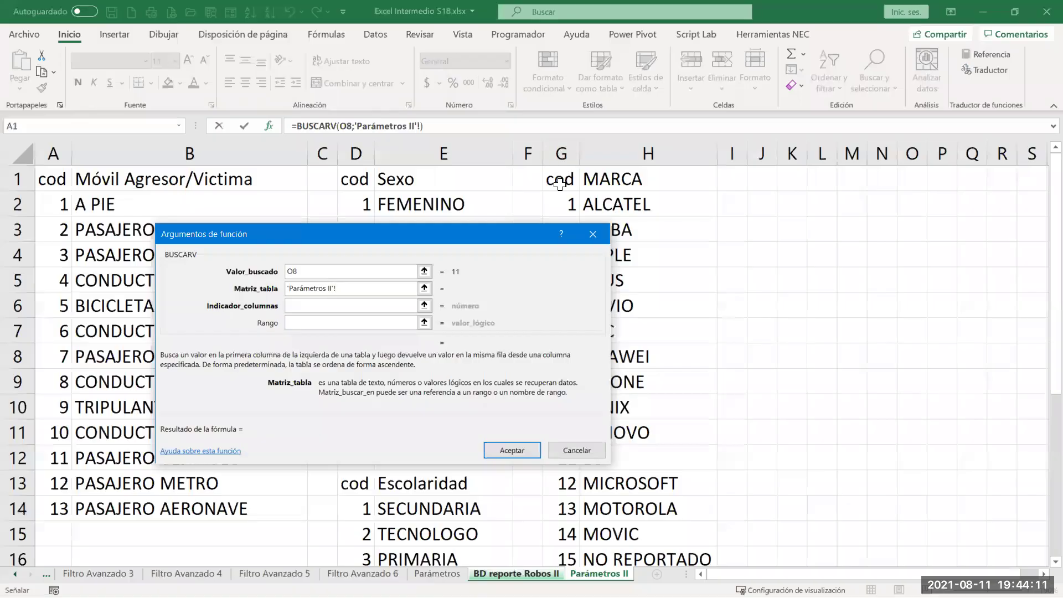
{"action": "left_click", "coordinate": [559, 177]}
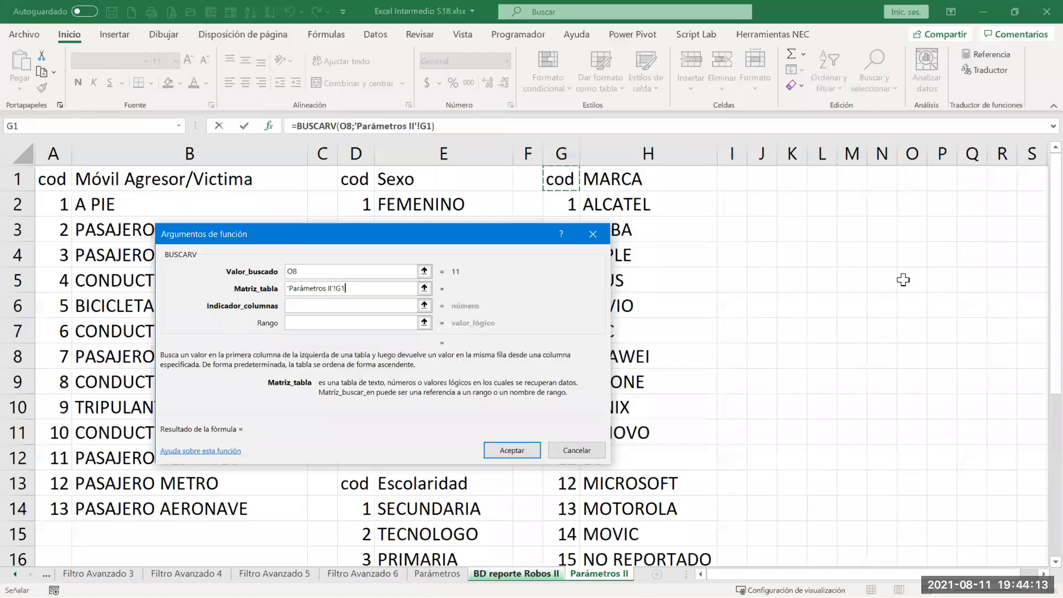
{"action": "key", "text": "ctrl+shift+Right"}
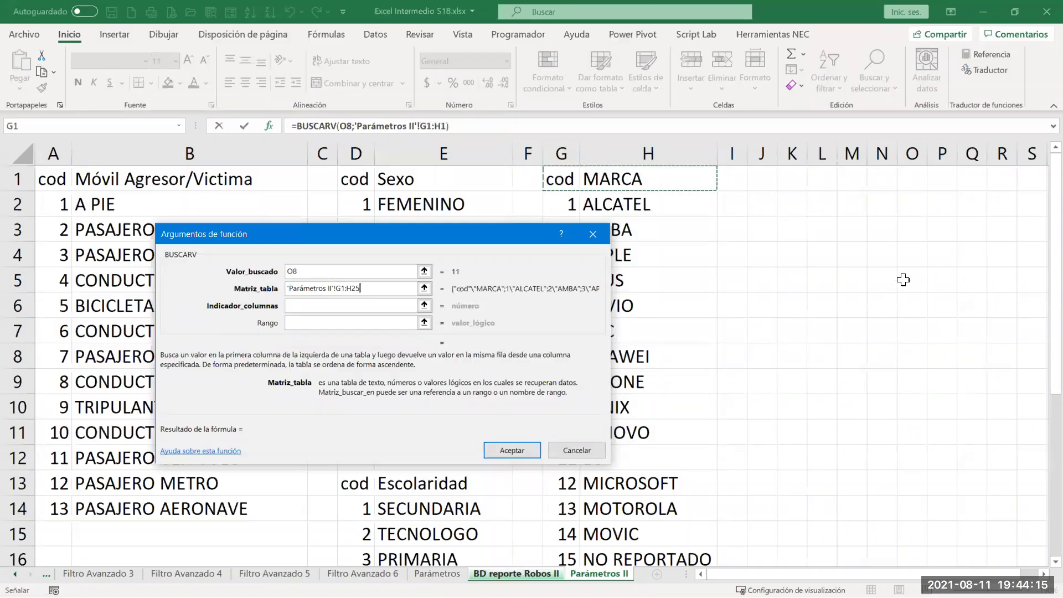
{"action": "key", "text": "ctrl+shift+Down"}
{"action": "key", "text": "F4"}
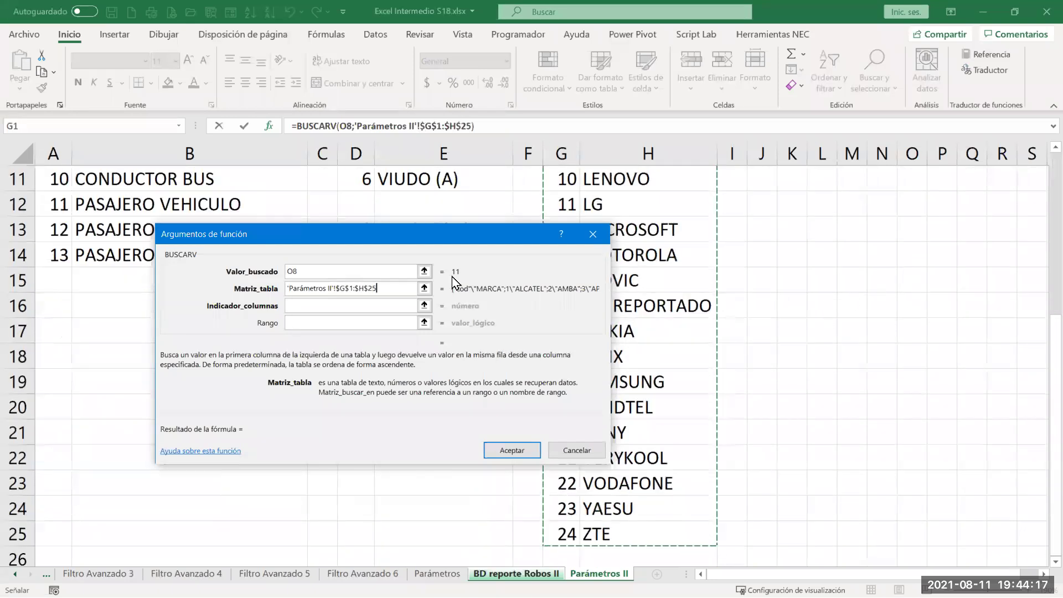
Complete the BUSCARV with column index 2 and range 0, and fill it down the MARCA column
{"action": "left_click", "coordinate": [325, 306]}
{"action": "type", "text": "2"}
{"action": "left_click", "coordinate": [322, 321]}
{"action": "type", "text": "0"}
{"action": "left_click", "coordinate": [511, 450]}
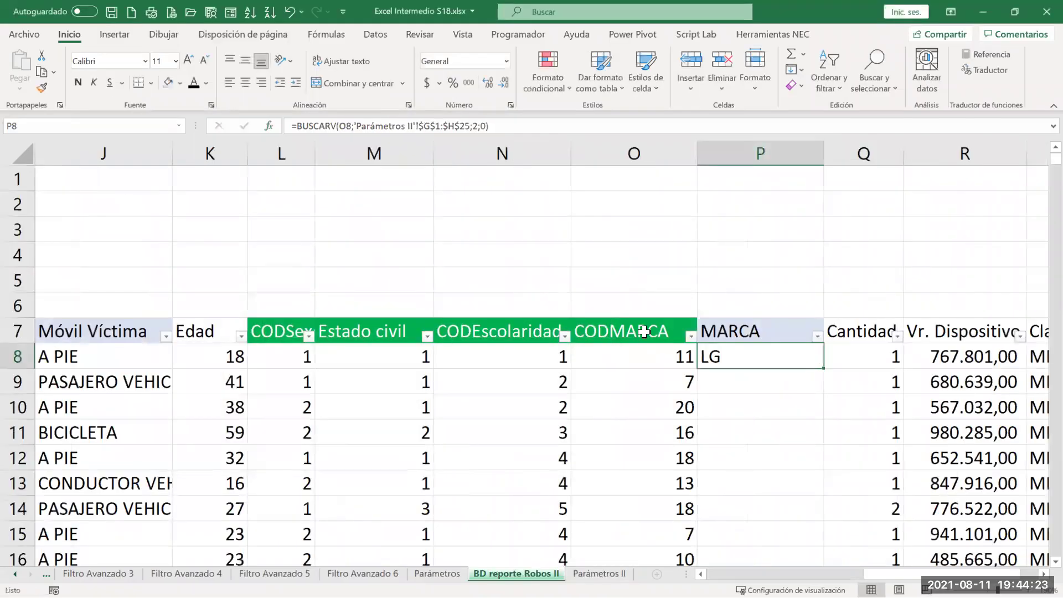
{"action": "double_click", "coordinate": [825, 370]}
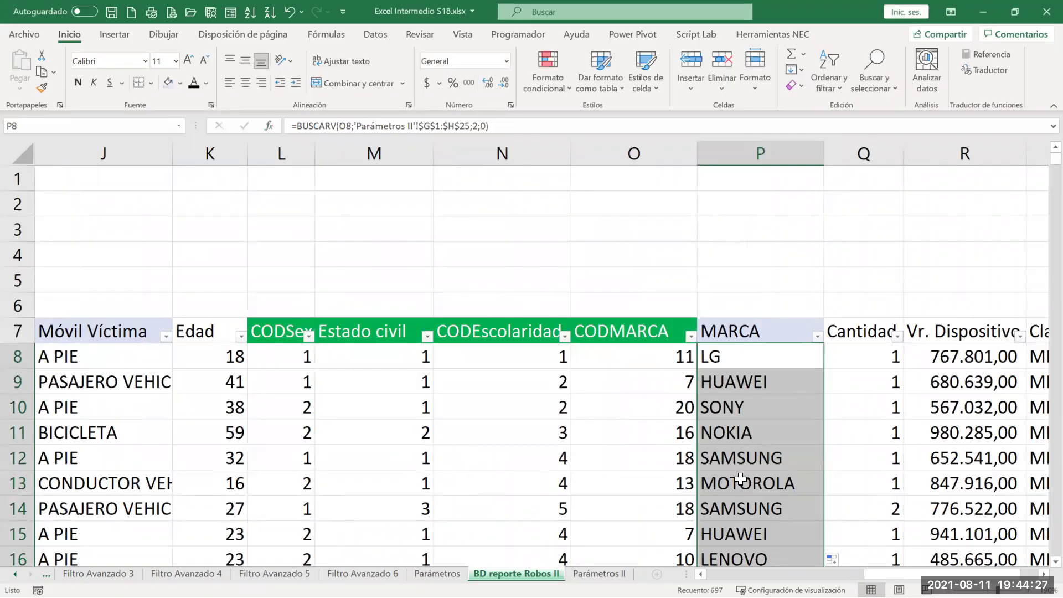
Autofit the width of the CODSexo column
{"action": "mouse_move", "coordinate": [940, 574]}
{"action": "left_mouse_down"}
{"action": "mouse_move", "coordinate": [921, 574]}
{"action": "mouse_move", "coordinate": [932, 574]}
{"action": "left_mouse_up"}
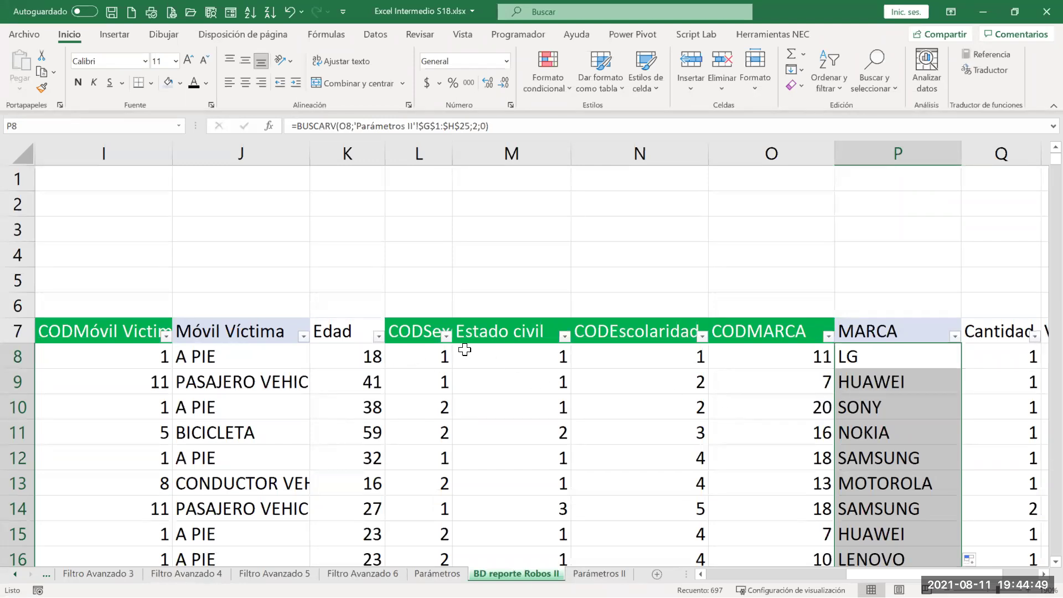
{"action": "left_click", "coordinate": [416, 332]}
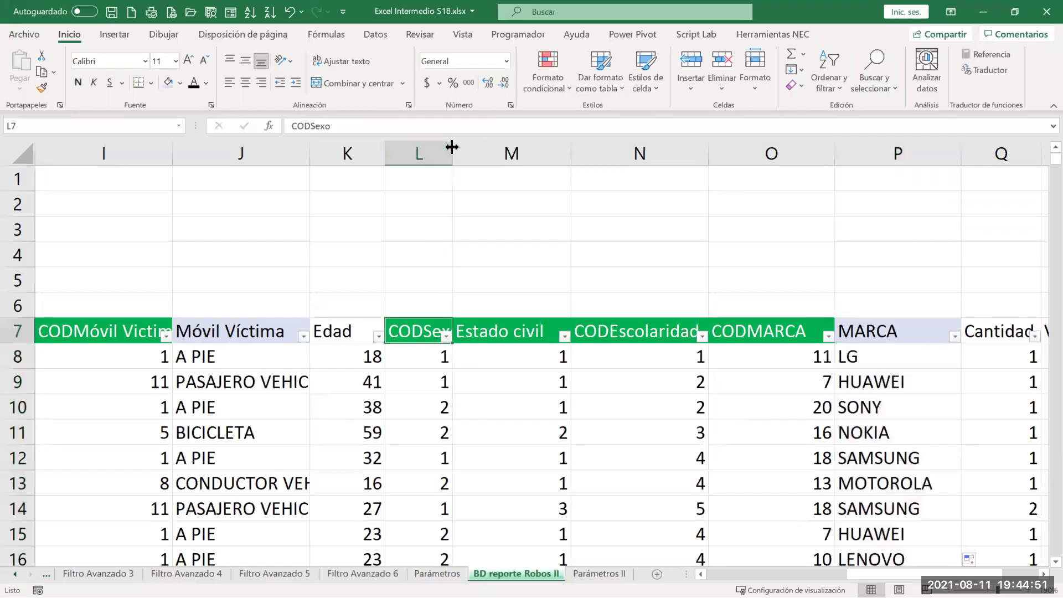
{"action": "double_click", "coordinate": [452, 148]}
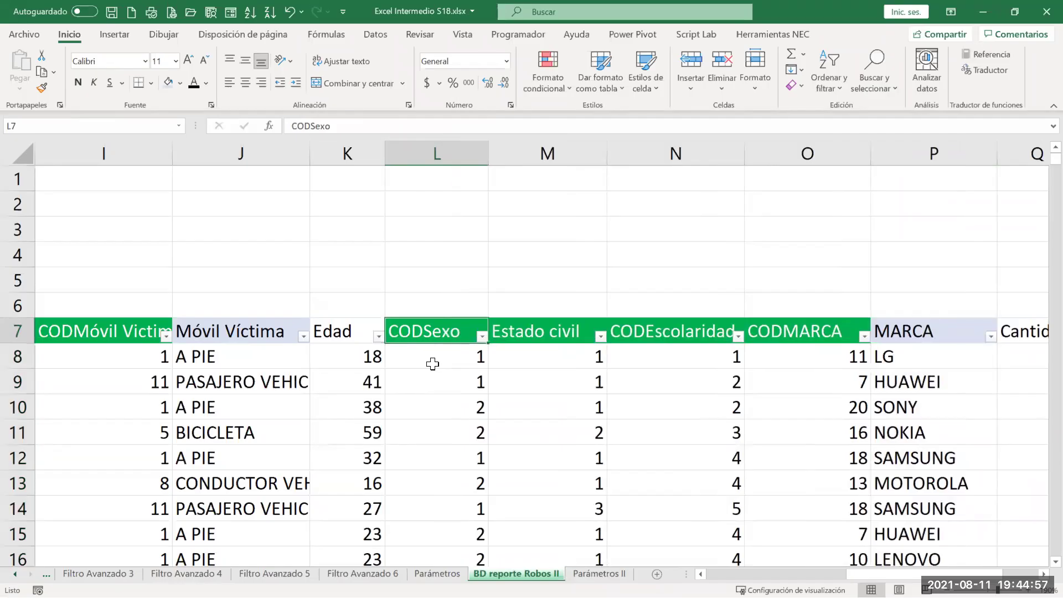
Open the Parámetros II sheet and shade the cod cells A1:A14 light blue
{"action": "left_click", "coordinate": [592, 573]}
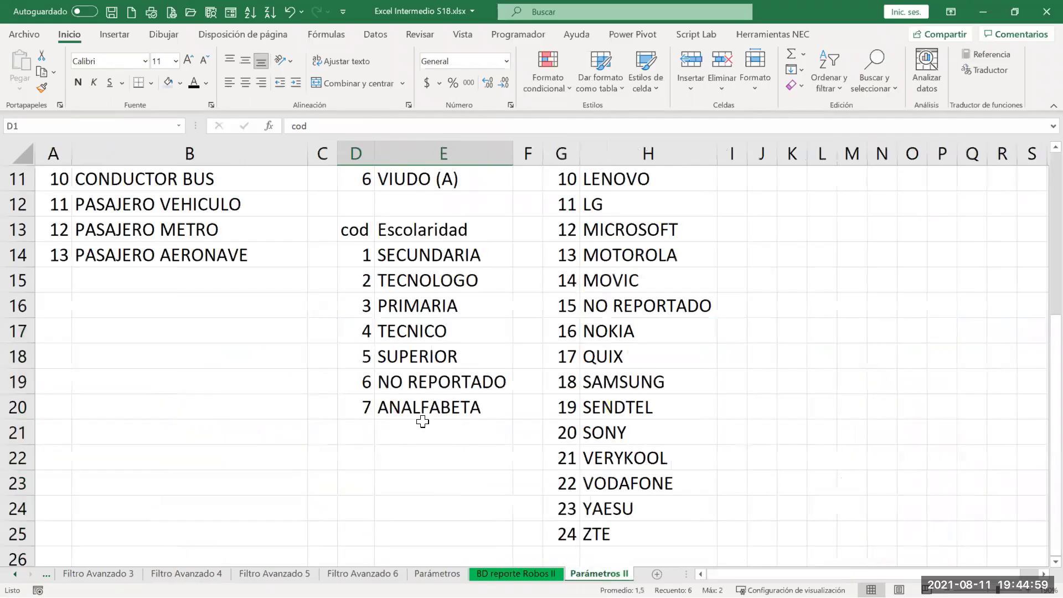
{"action": "scroll", "coordinate": [228, 271], "scroll_direction": "up", "scroll_amount": 3}
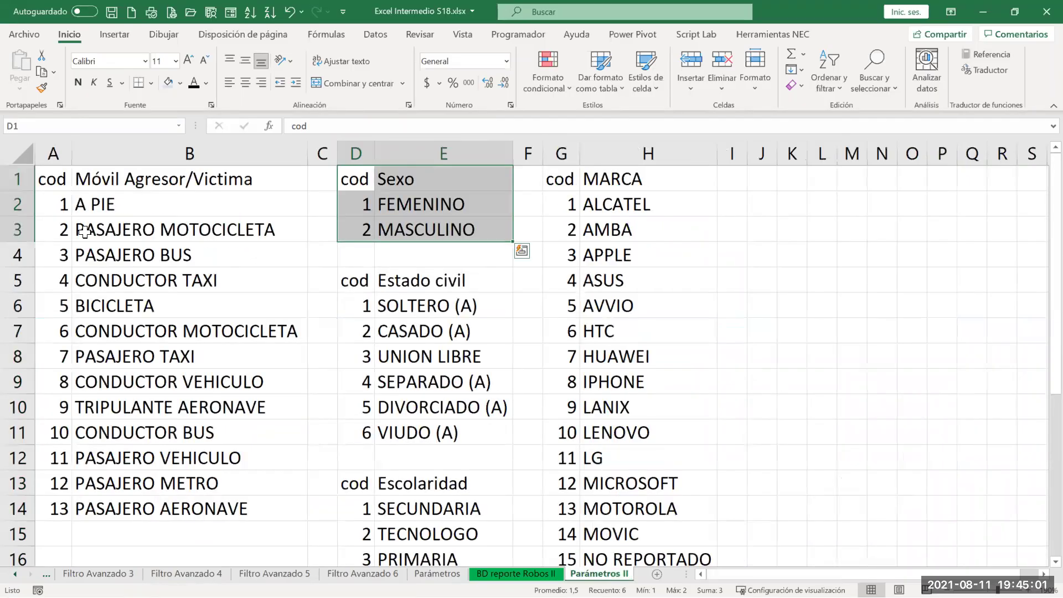
{"action": "left_click_drag", "start_coordinate": [48, 177], "coordinate": [53, 511]}
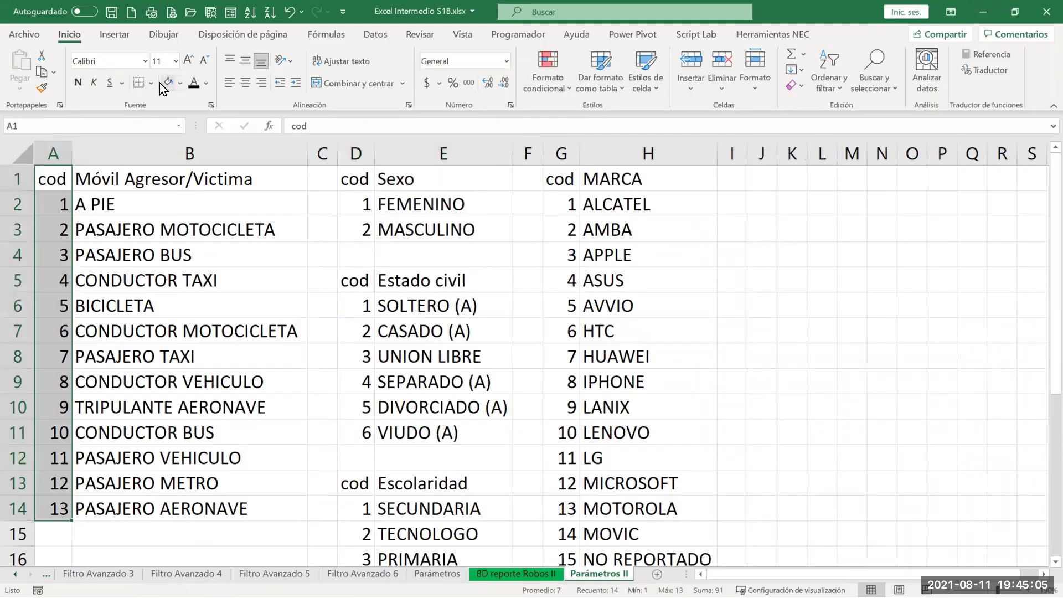
Fill the Móvil Agresor/Victima cells B1:B14 with blue and set their font color to white
{"action": "left_click_drag", "start_coordinate": [119, 170], "coordinate": [177, 508]}
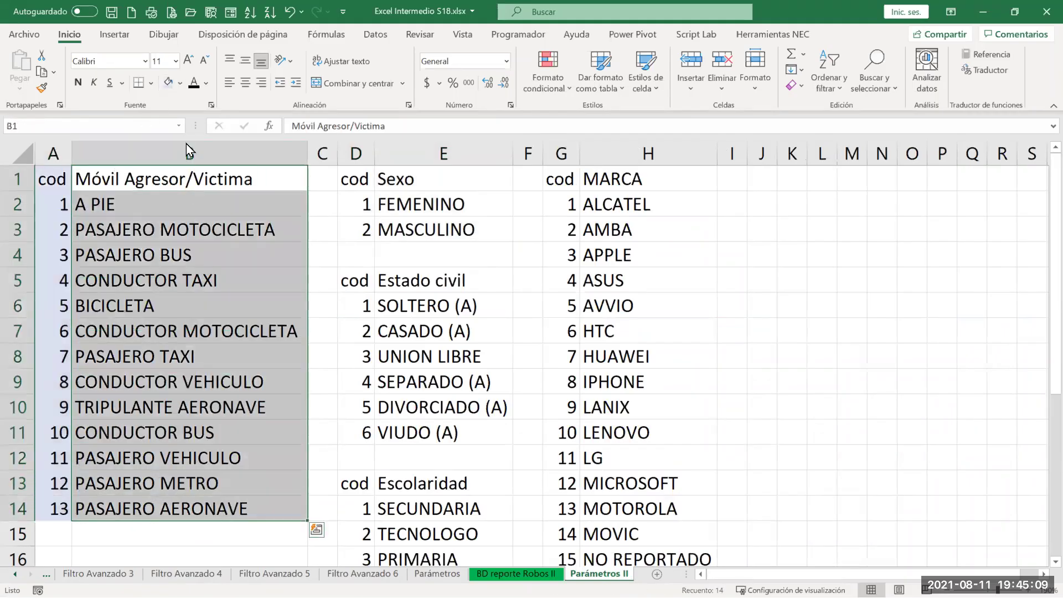
{"action": "left_click", "coordinate": [182, 83]}
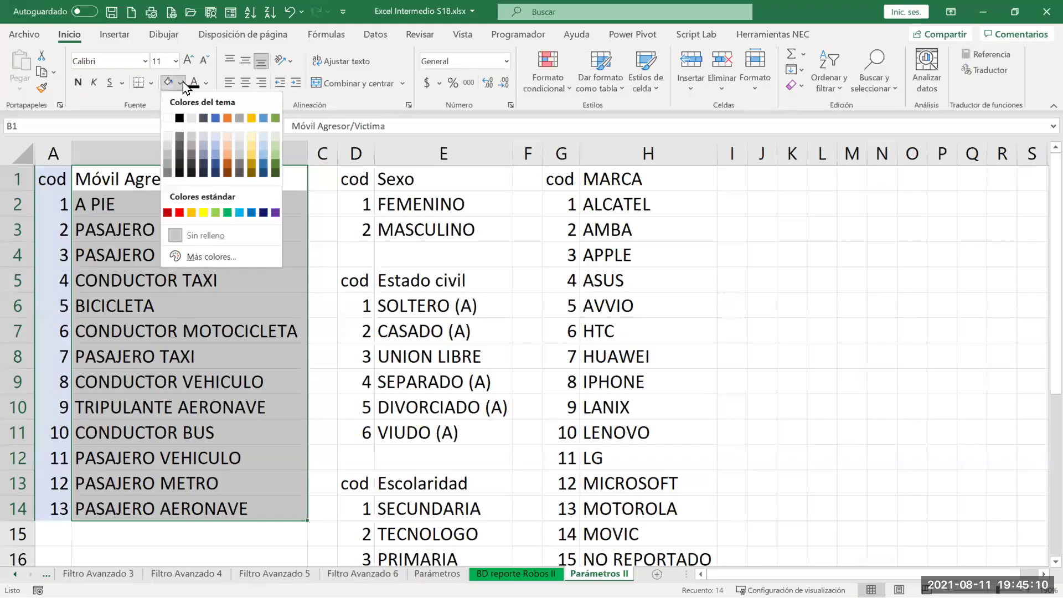
{"action": "left_click", "coordinate": [216, 117]}
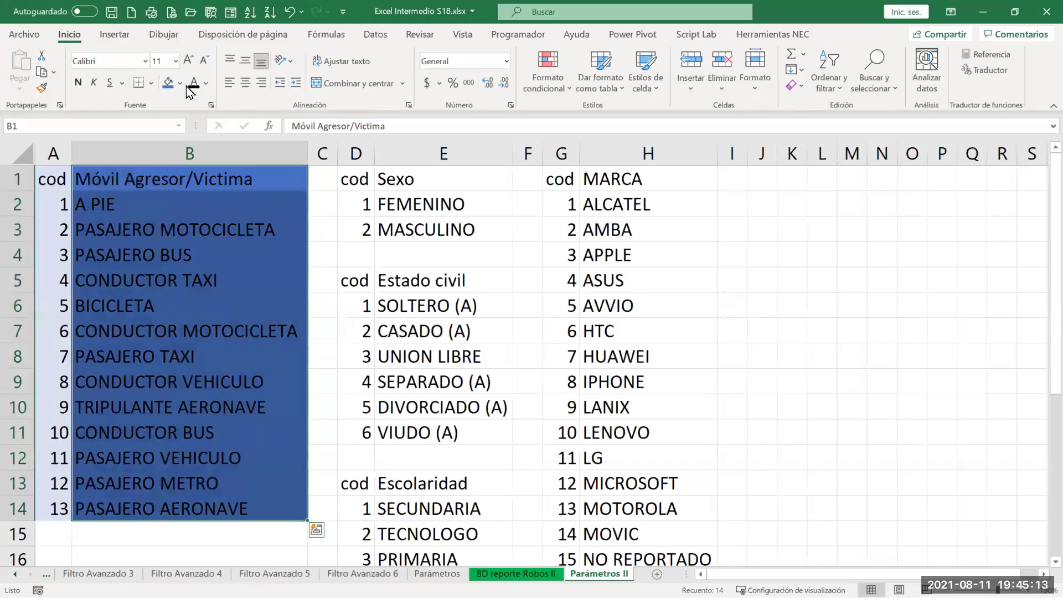
{"action": "left_click", "coordinate": [207, 85]}
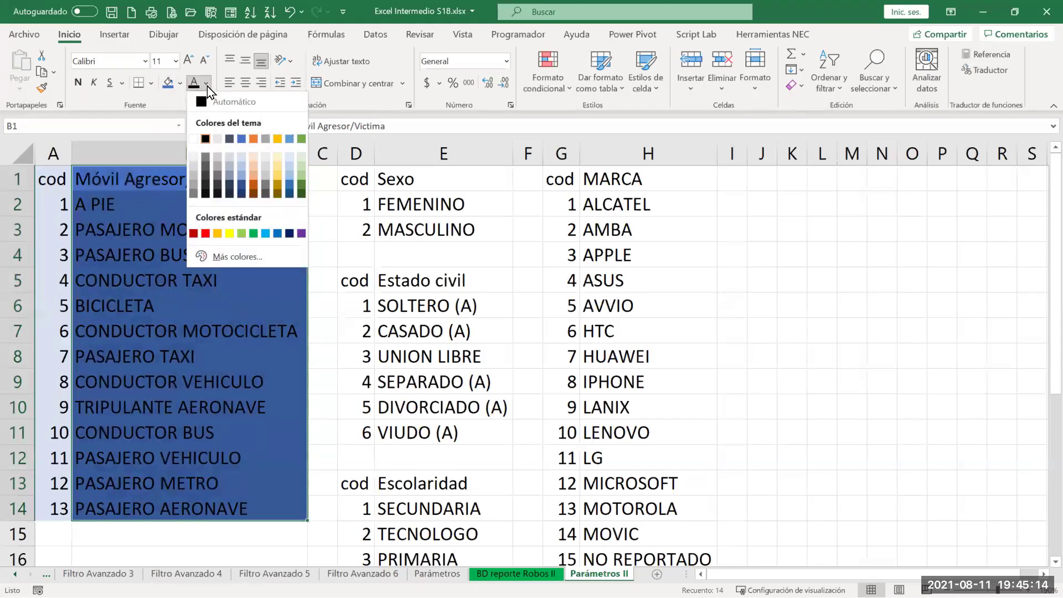
{"action": "left_click", "coordinate": [197, 138]}
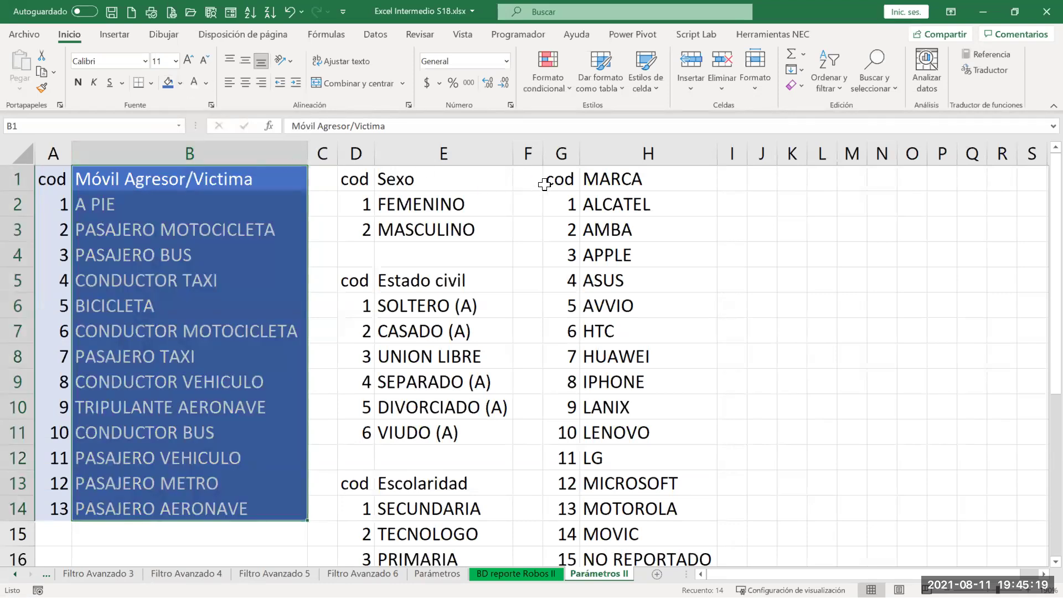
Copy the formatting of A1:B1 onto the cod and MARCA table in columns G and H
{"action": "left_click_drag", "start_coordinate": [69, 178], "coordinate": [221, 178]}
{"action": "left_click", "coordinate": [41, 88]}
{"action": "mouse_move", "coordinate": [549, 183]}
{"action": "left_mouse_down"}
{"action": "mouse_move", "coordinate": [588, 230]}
{"action": "mouse_move", "coordinate": [656, 553]}
{"action": "mouse_move", "coordinate": [665, 551]}
{"action": "mouse_move", "coordinate": [666, 510]}
{"action": "mouse_move", "coordinate": [631, 466]}
{"action": "left_mouse_up"}
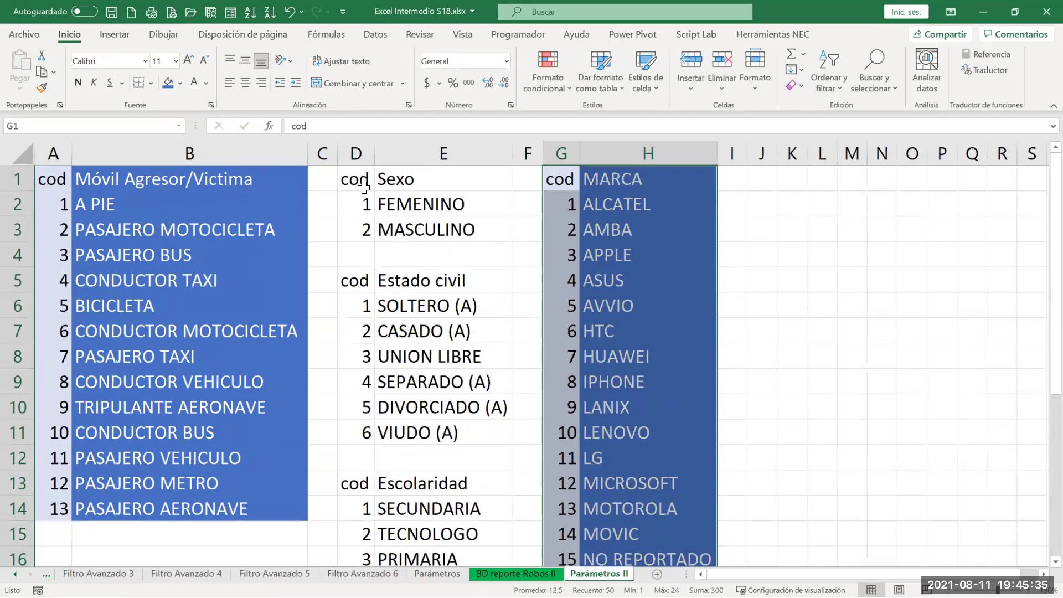
{"action": "left_click", "coordinate": [55, 176], "text": "ctrl"}
{"action": "left_click_drag", "start_coordinate": [55, 176], "coordinate": [112, 522]}
{"action": "left_click_drag", "start_coordinate": [52, 176], "coordinate": [56, 458]}
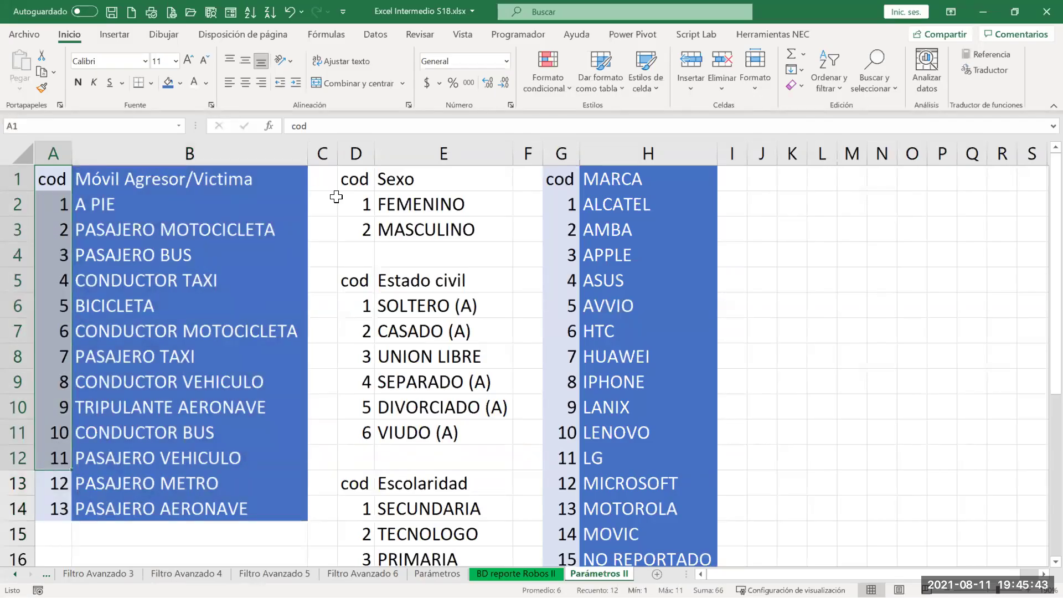
Copy the Sexo table D1:E3 and paste it transposed at K1
{"action": "left_click_drag", "start_coordinate": [361, 188], "coordinate": [402, 224]}
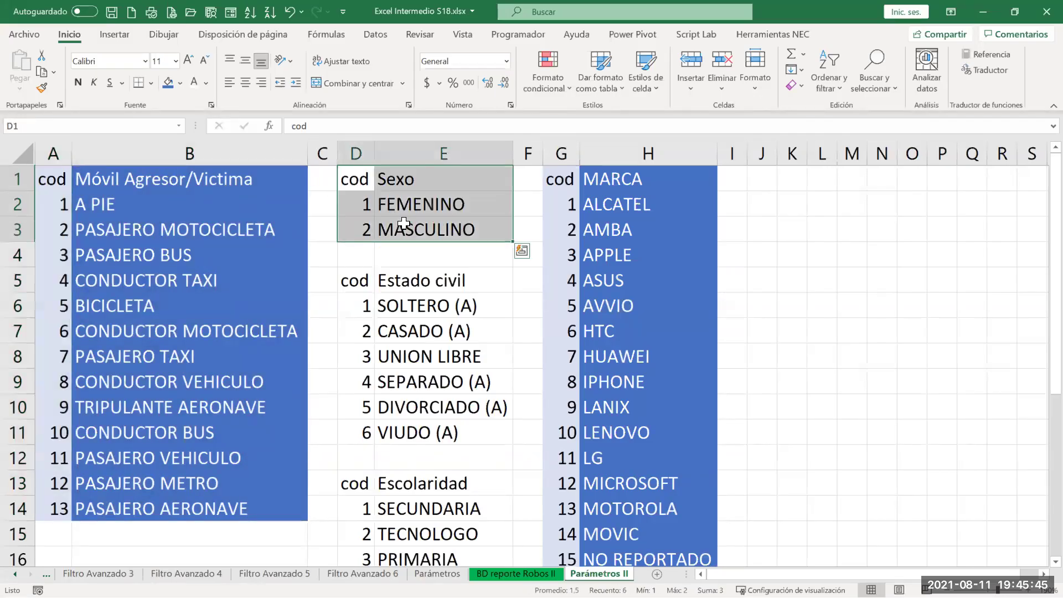
{"action": "key", "text": "ctrl+c"}
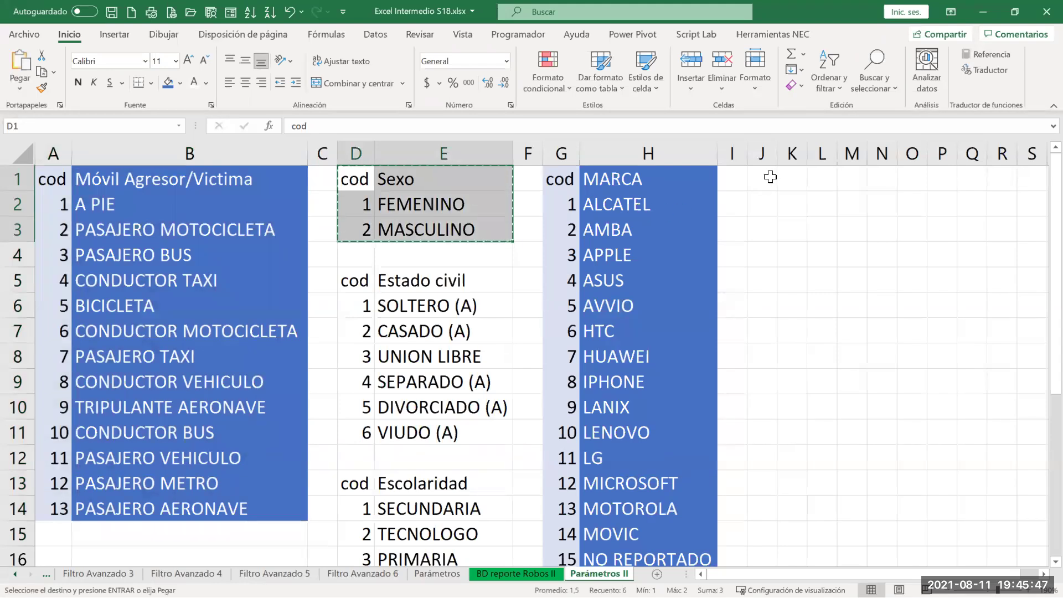
{"action": "left_click", "coordinate": [786, 175]}
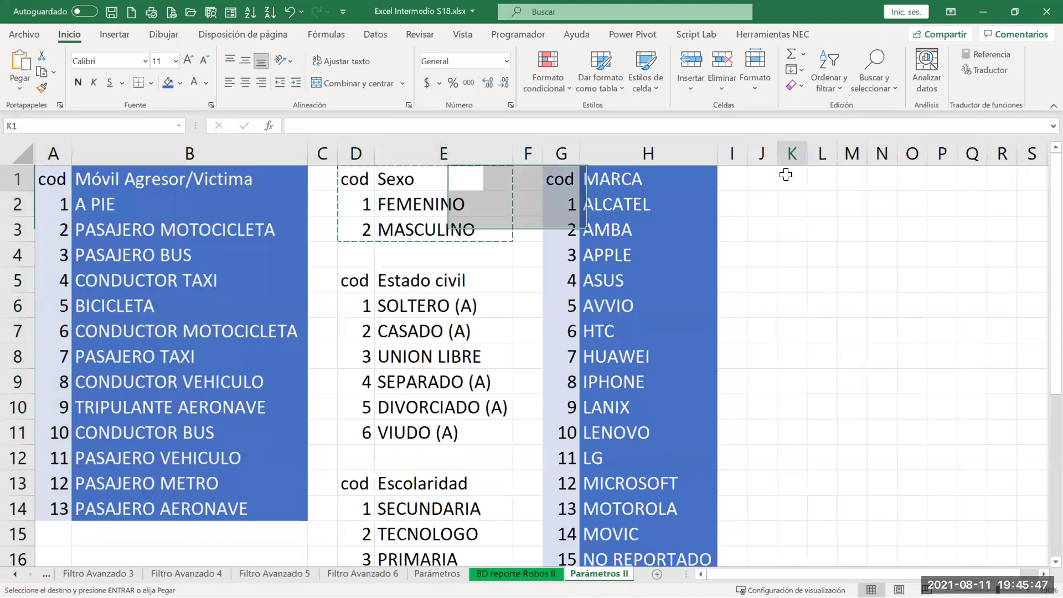
{"action": "left_click", "coordinate": [20, 85]}
{"action": "left_click", "coordinate": [57, 148]}
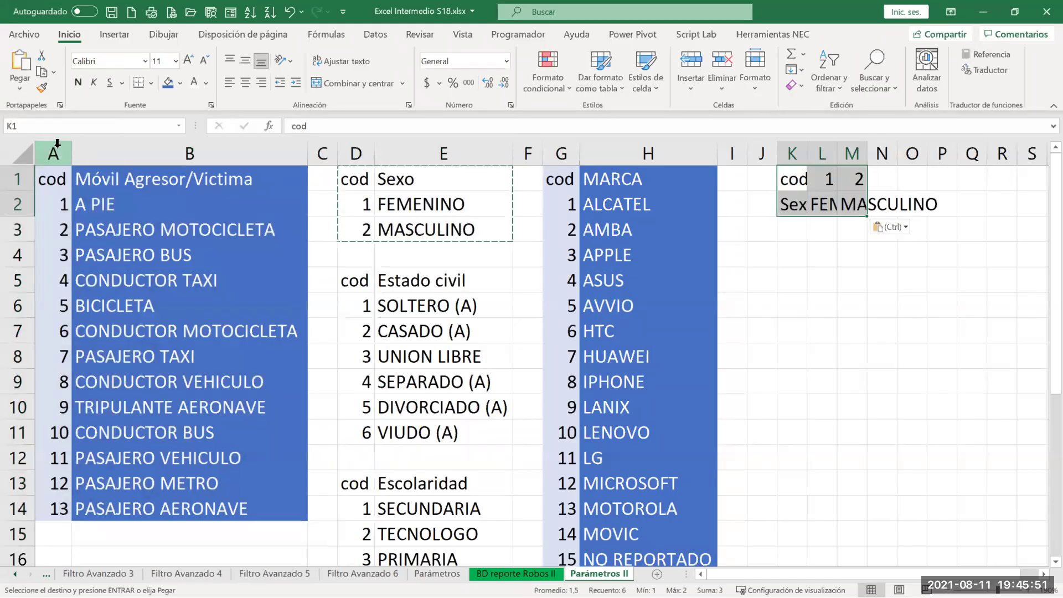
Clear the contents and formatting of the original Sexo table in D1:E3
{"action": "left_click_drag", "start_coordinate": [351, 183], "coordinate": [425, 232]}
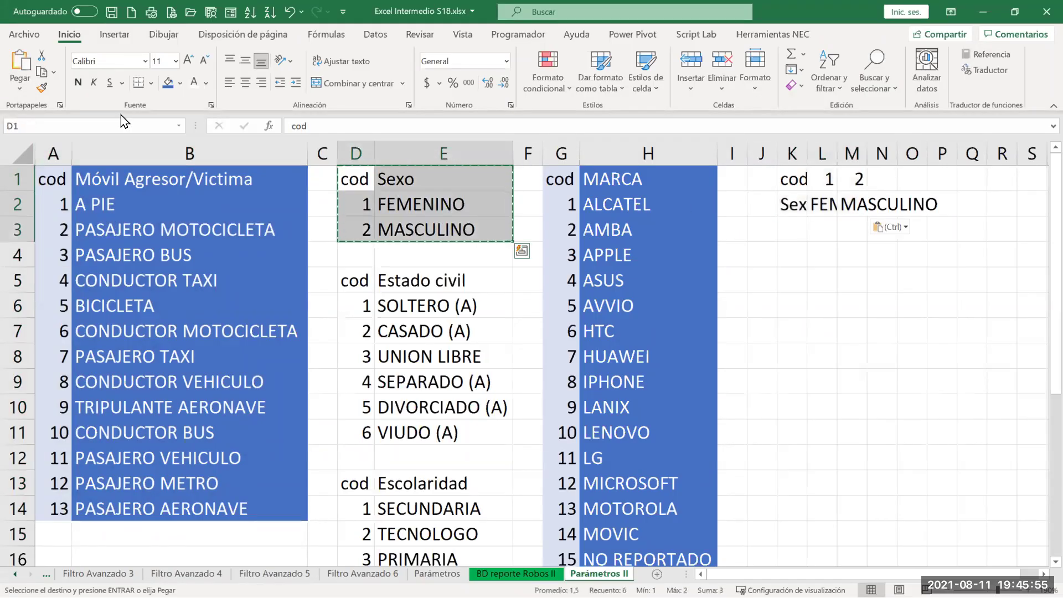
{"action": "left_click", "coordinate": [794, 85]}
{"action": "left_click", "coordinate": [830, 105]}
Copy A1:B2 and paste only its formats, transposed, onto the horizontal Sexo table starting at K1
{"action": "left_click_drag", "start_coordinate": [55, 178], "coordinate": [76, 192]}
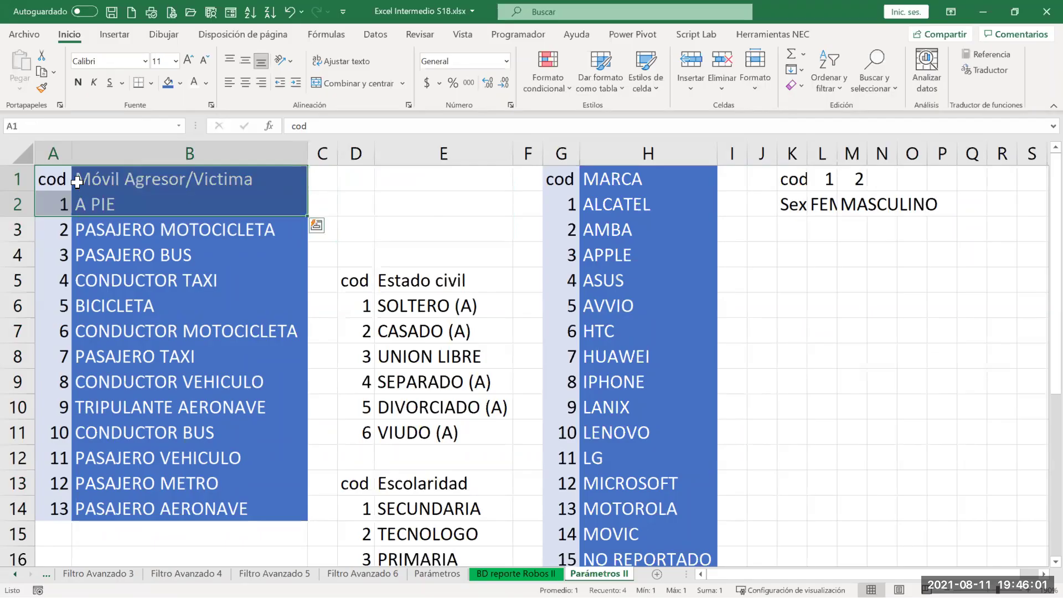
{"action": "key", "text": "ctrl+c"}
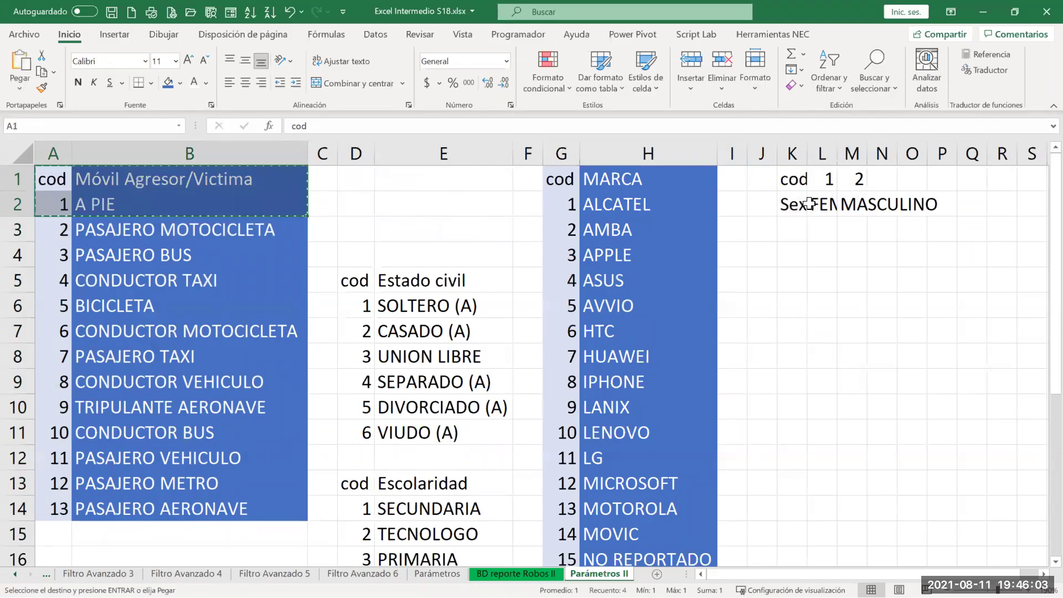
{"action": "left_click", "coordinate": [791, 178]}
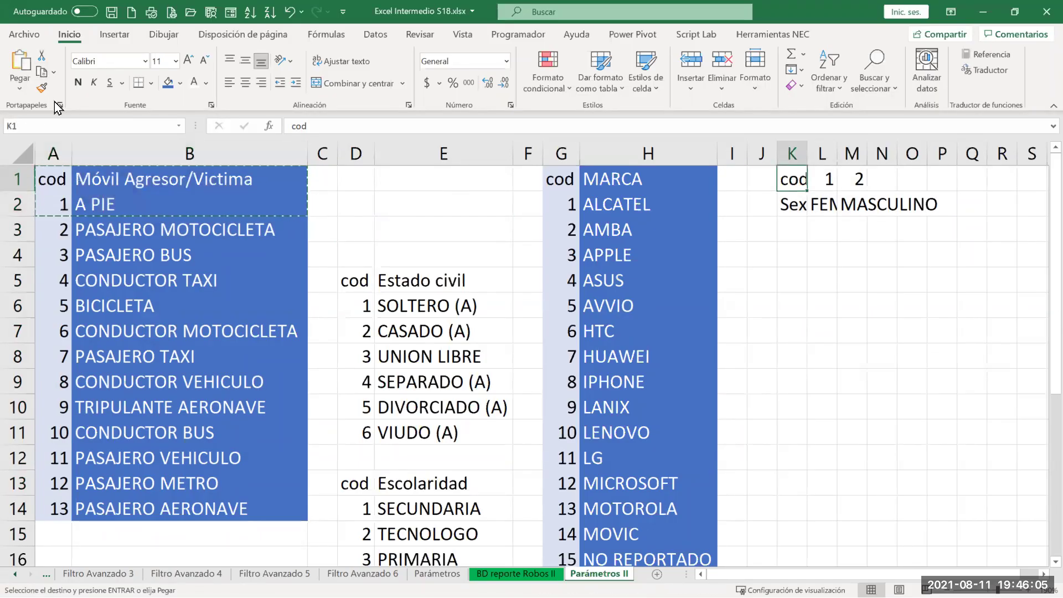
{"action": "key", "text": "ctrl+alt+v"}
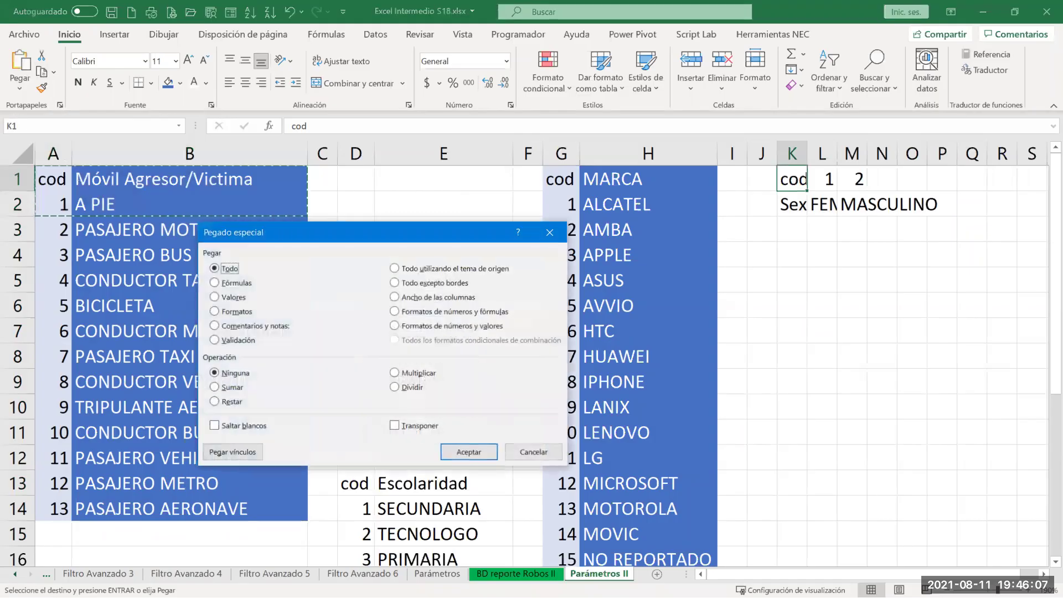
{"action": "left_click", "coordinate": [414, 425]}
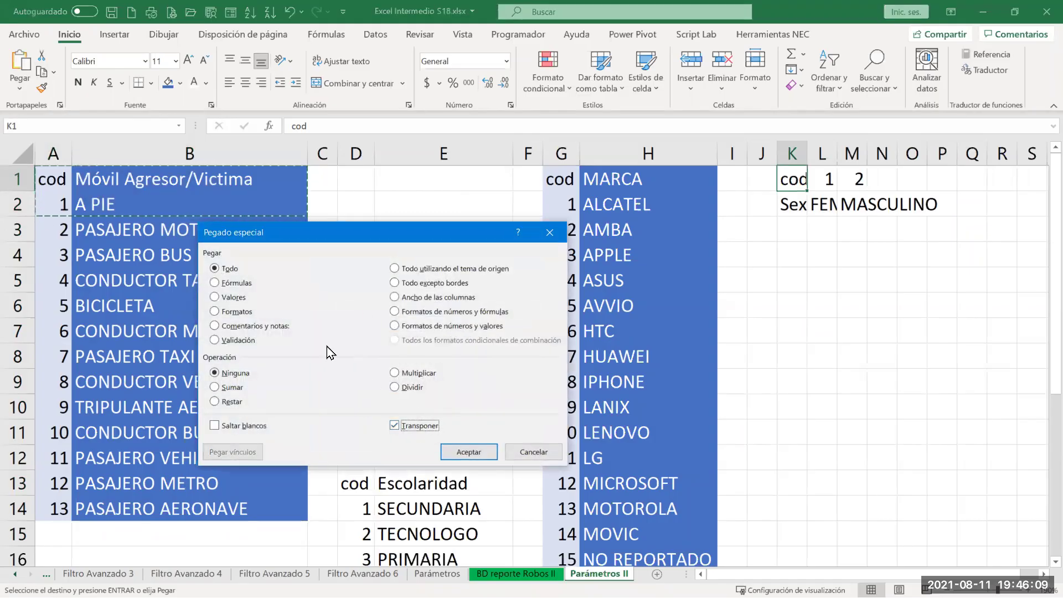
{"action": "left_click", "coordinate": [237, 311]}
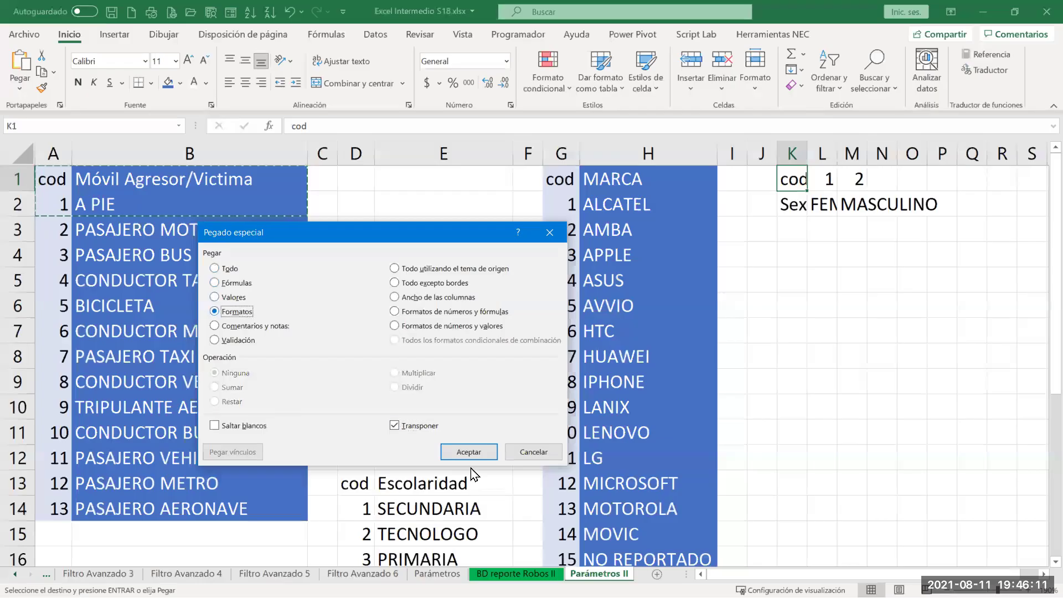
{"action": "left_click", "coordinate": [468, 451]}
{"action": "left_click", "coordinate": [797, 279]}
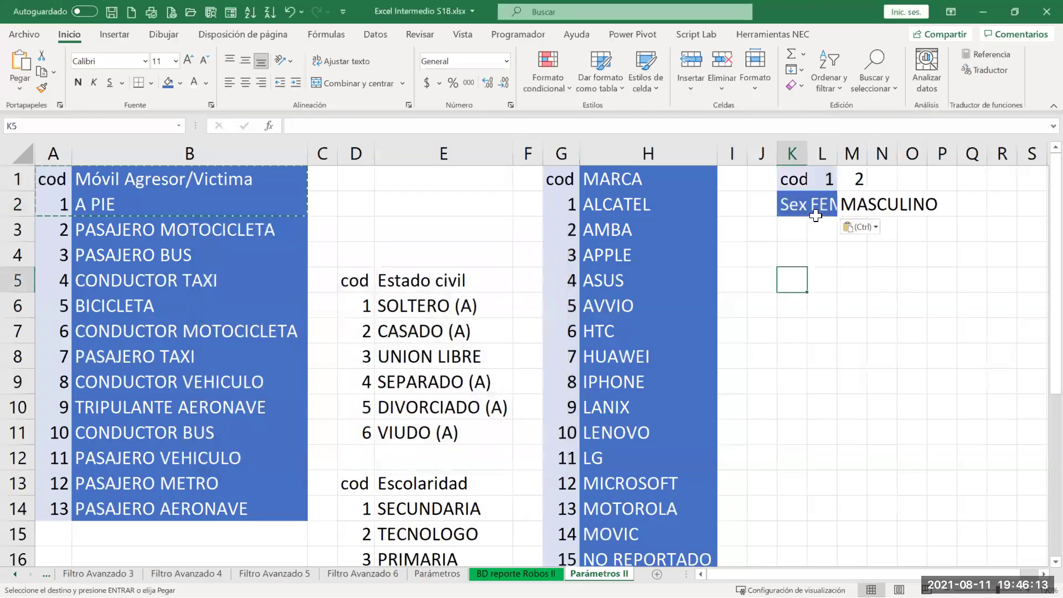
Copy the formatting of L1:L2 onto M1:M2 and autofit the widths of columns K to M
{"action": "left_click_drag", "start_coordinate": [828, 181], "coordinate": [823, 206]}
{"action": "left_click", "coordinate": [42, 88]}
{"action": "left_click", "coordinate": [855, 187]}
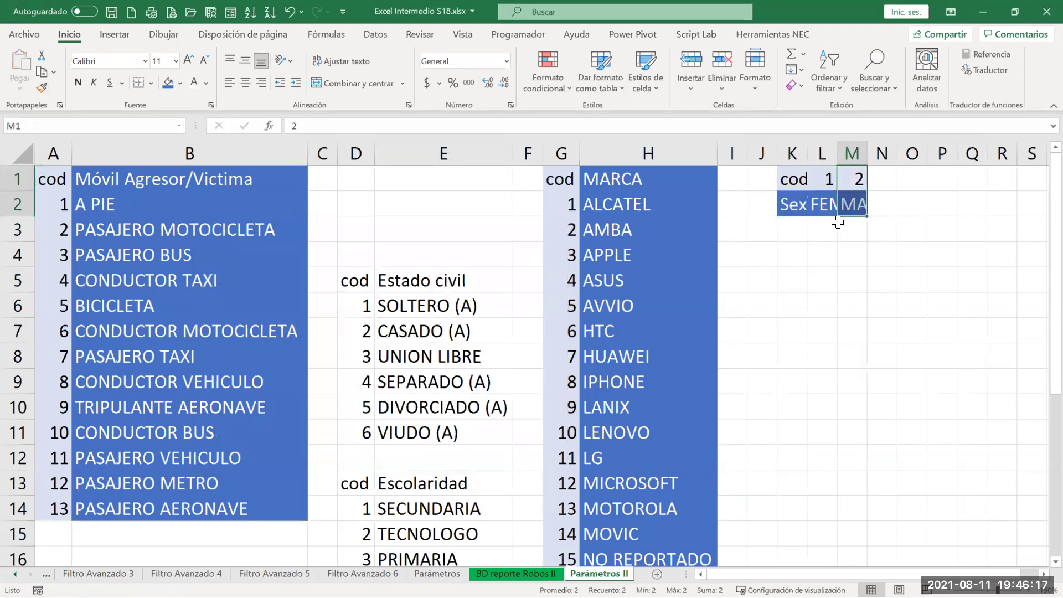
{"action": "left_click_drag", "start_coordinate": [789, 147], "coordinate": [838, 154]}
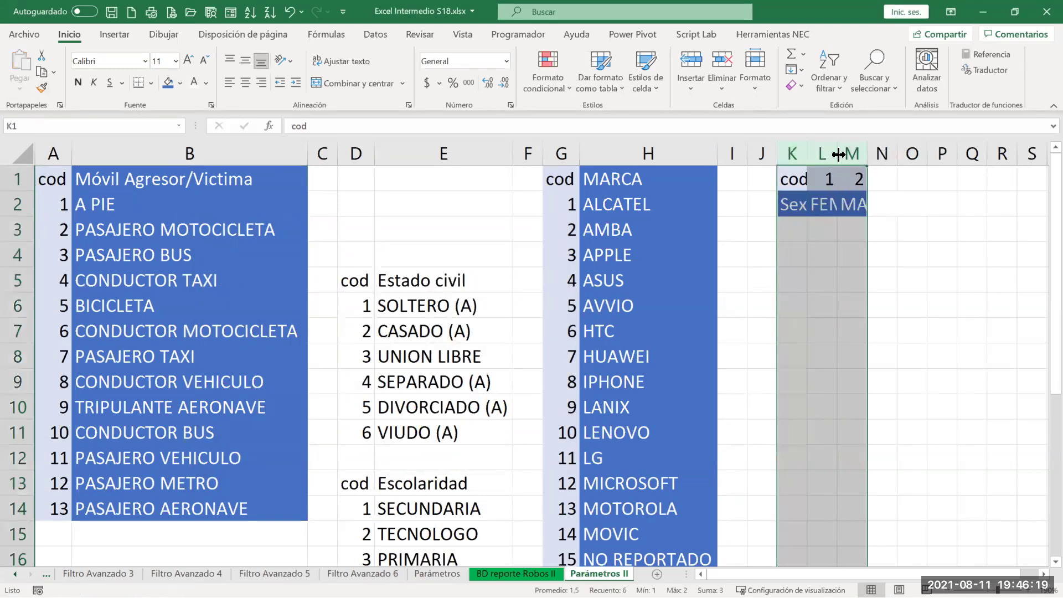
{"action": "double_click", "coordinate": [838, 152]}
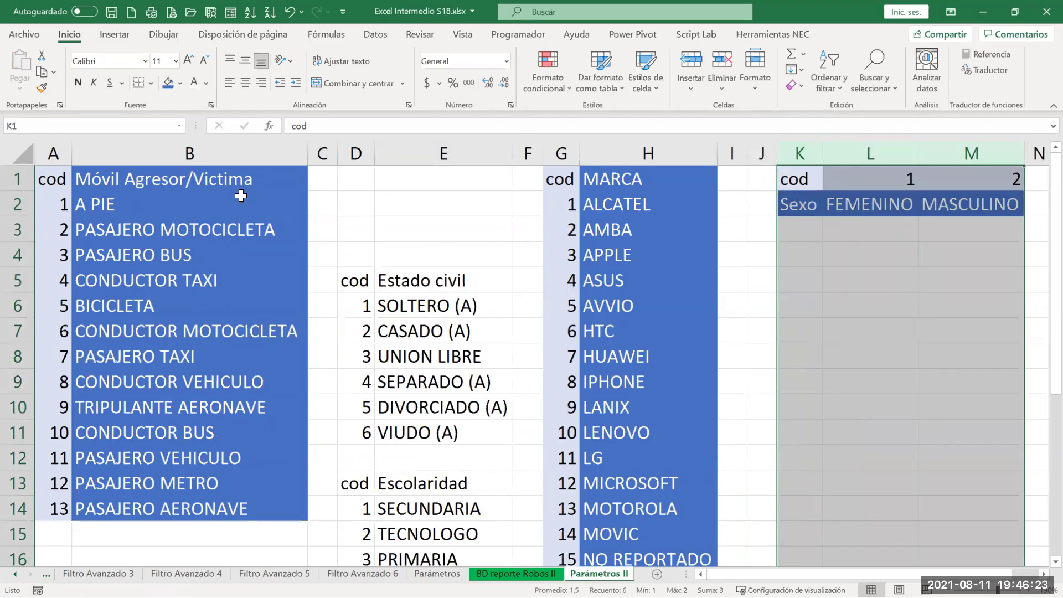
Compare the vertical cod and Móvil Agresor/Victima columns with the horizontal cod and Sexo rows
{"action": "left_click_drag", "start_coordinate": [59, 177], "coordinate": [131, 501]}
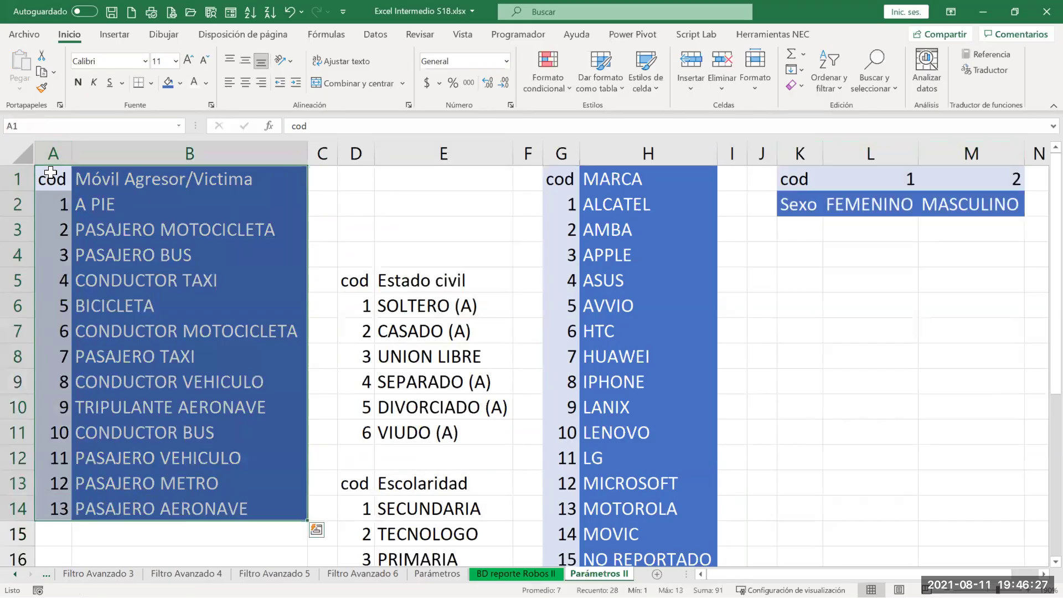
{"action": "left_click", "coordinate": [50, 176]}
{"action": "left_click_drag", "start_coordinate": [51, 176], "coordinate": [57, 485]}
{"action": "left_click_drag", "start_coordinate": [796, 180], "coordinate": [1024, 185]}
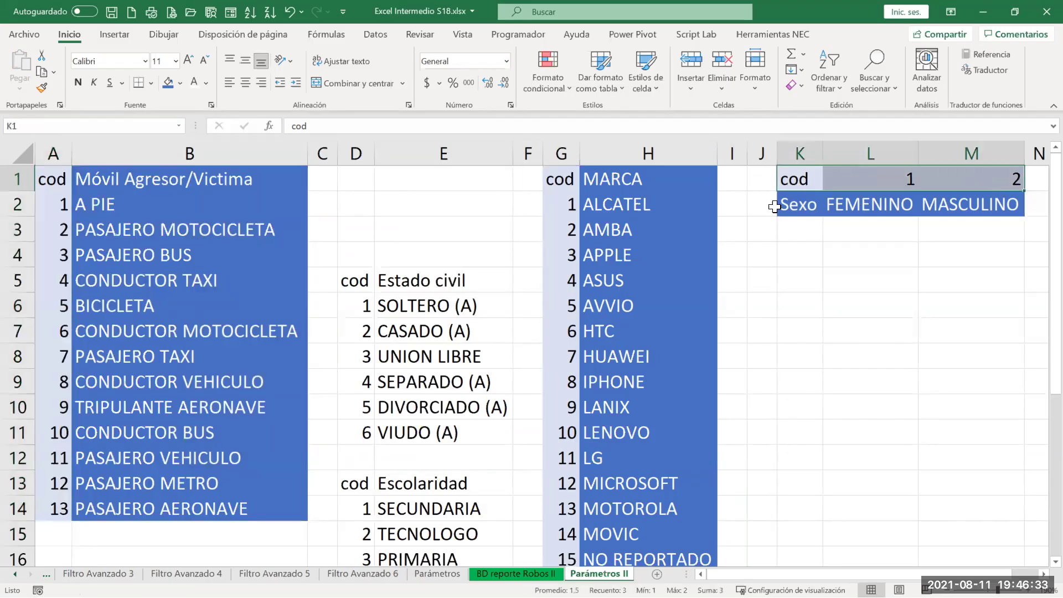
{"action": "left_click_drag", "start_coordinate": [787, 215], "coordinate": [972, 211]}
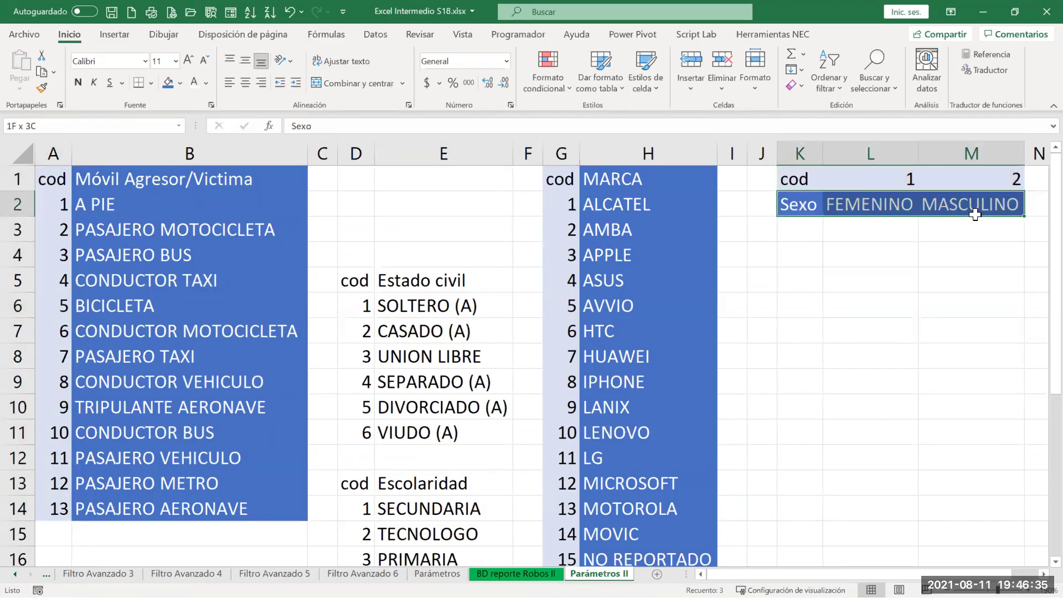
{"action": "left_click_drag", "start_coordinate": [50, 178], "coordinate": [51, 509]}
{"action": "left_click_drag", "start_coordinate": [95, 176], "coordinate": [133, 509]}
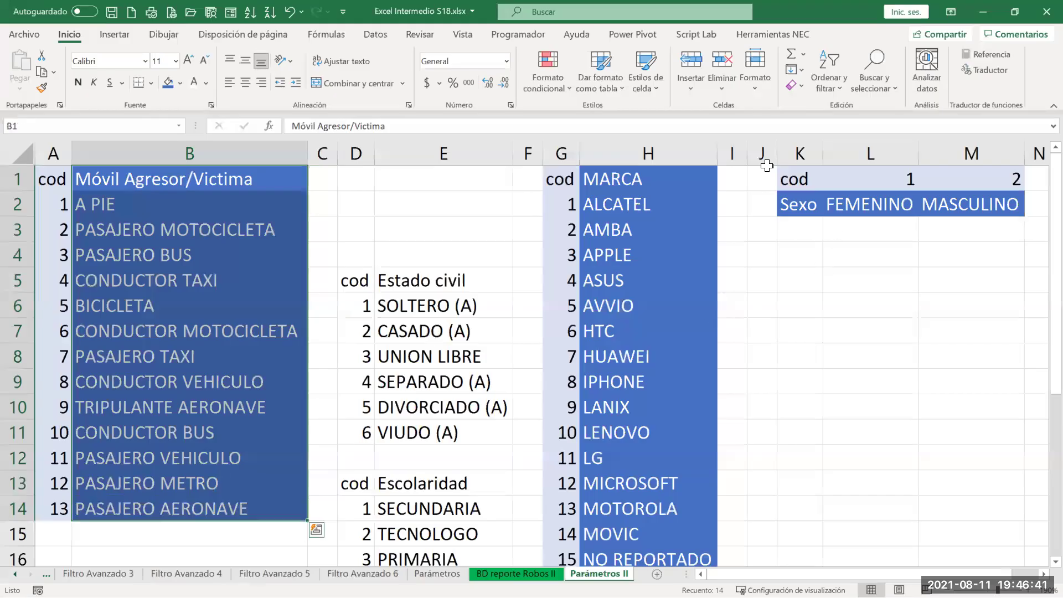
{"action": "left_click_drag", "start_coordinate": [787, 177], "coordinate": [968, 175]}
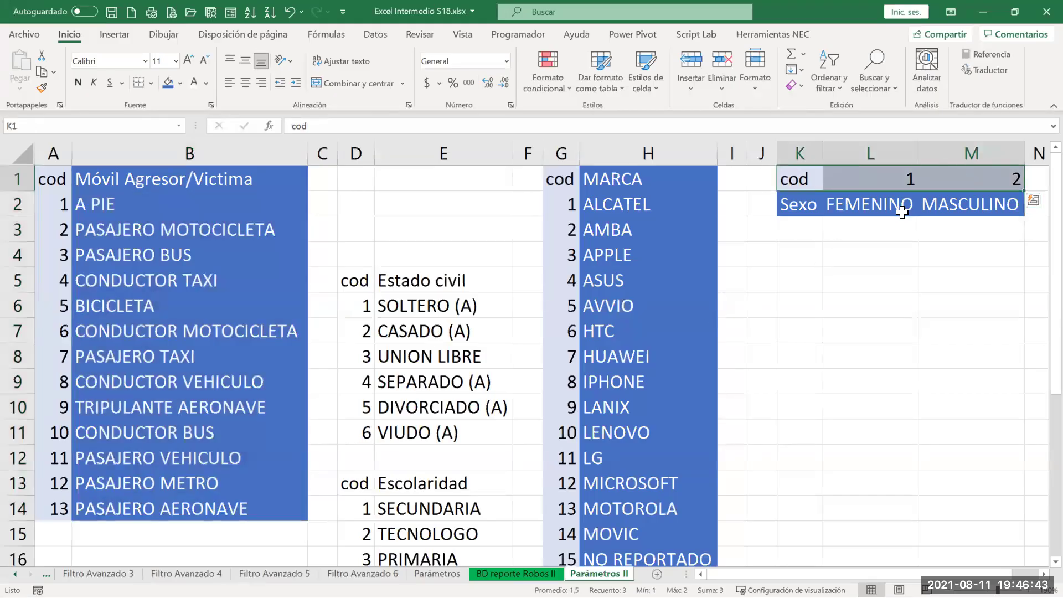
{"action": "left_click_drag", "start_coordinate": [809, 208], "coordinate": [977, 205]}
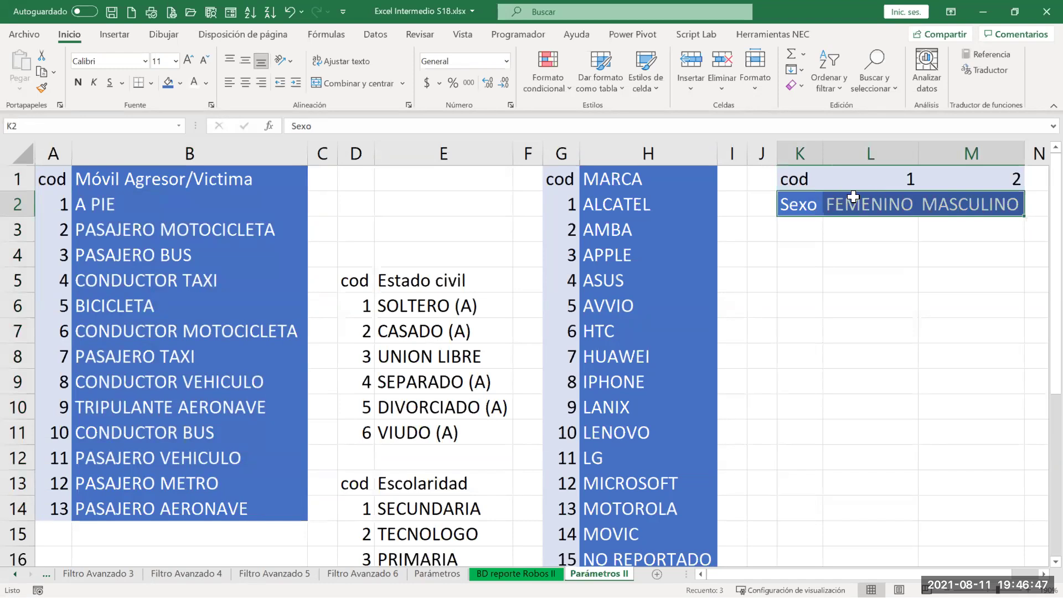
{"action": "left_click", "coordinate": [15, 574]}
{"action": "left_click", "coordinate": [15, 574]}
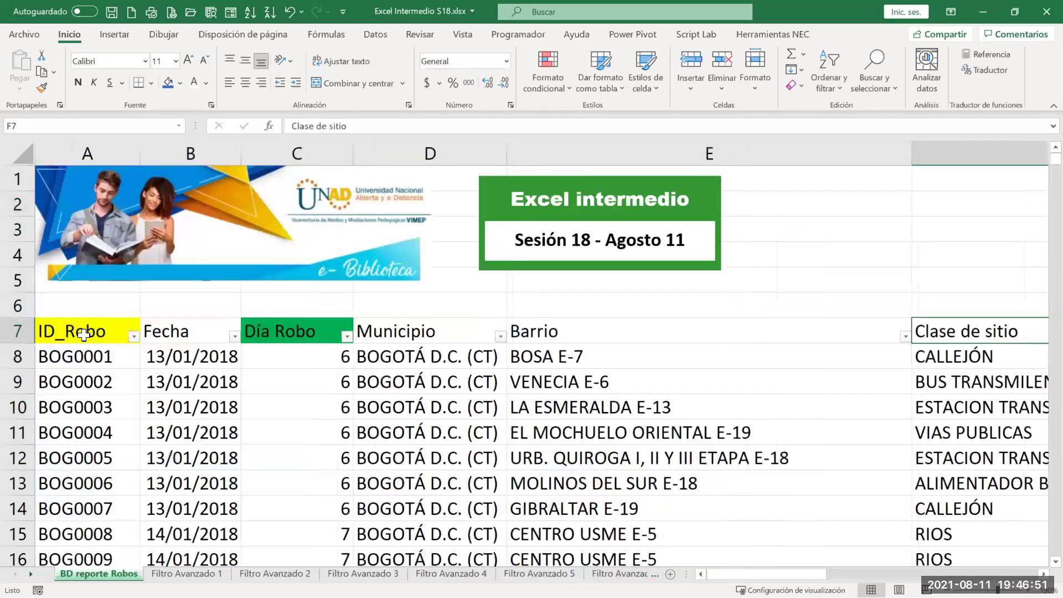
{"action": "left_click", "coordinate": [83, 328]}
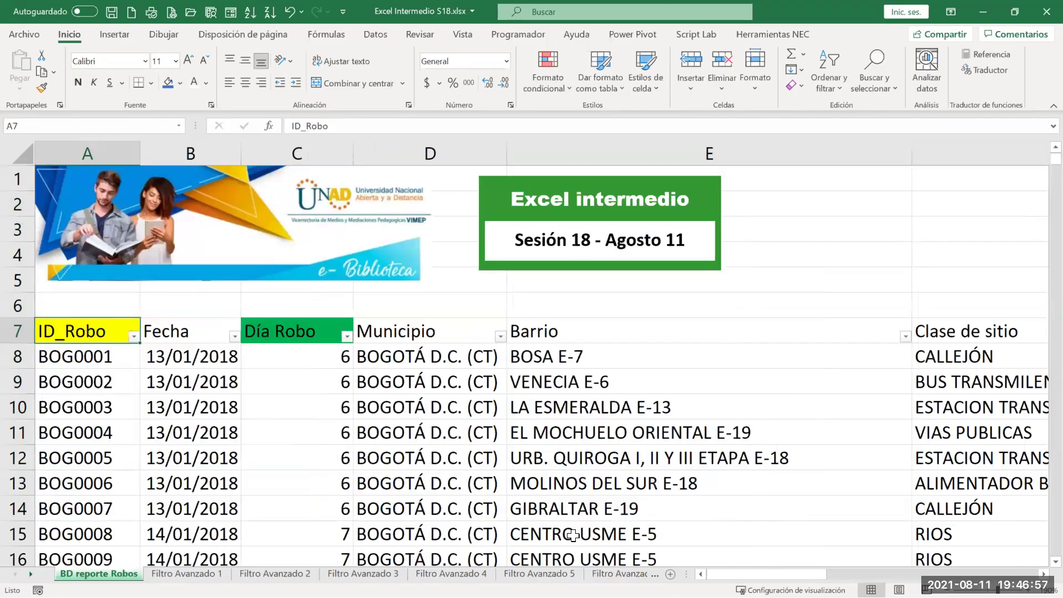
On the BD reporte Robos II sheet, insert a new column between CODSexo and Estado civil
{"action": "scroll", "coordinate": [596, 565], "scroll_direction": "down", "scroll_amount": 3}
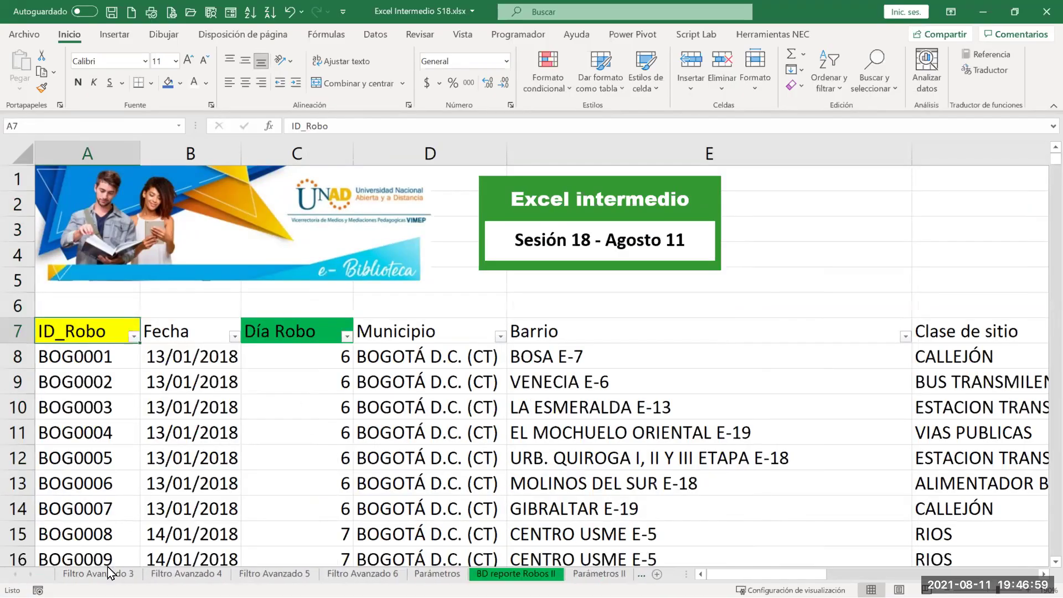
{"action": "key", "text": "Right"}
{"action": "key", "text": "Right"}
{"action": "key", "text": "Right"}
{"action": "key", "text": "Right"}
{"action": "key", "text": "Right"}
{"action": "key", "text": "Right"}
{"action": "key", "text": "Right"}
{"action": "key", "text": "Right"}
{"action": "key", "text": "Right"}
{"action": "key", "text": "Right"}
{"action": "key", "text": "Right"}
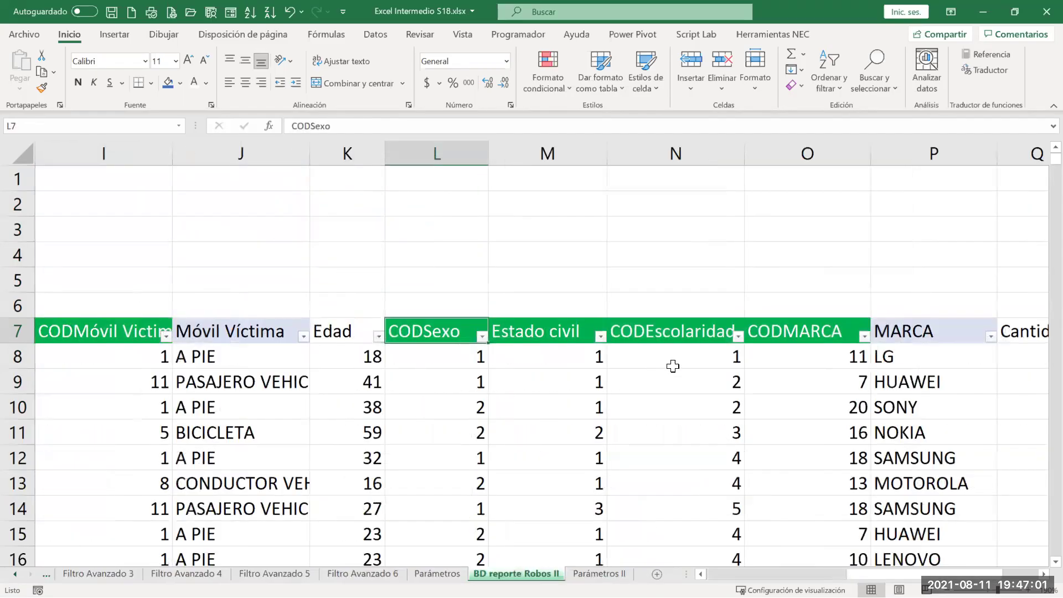
{"action": "left_click", "coordinate": [550, 154]}
{"action": "right_click", "coordinate": [557, 148]}
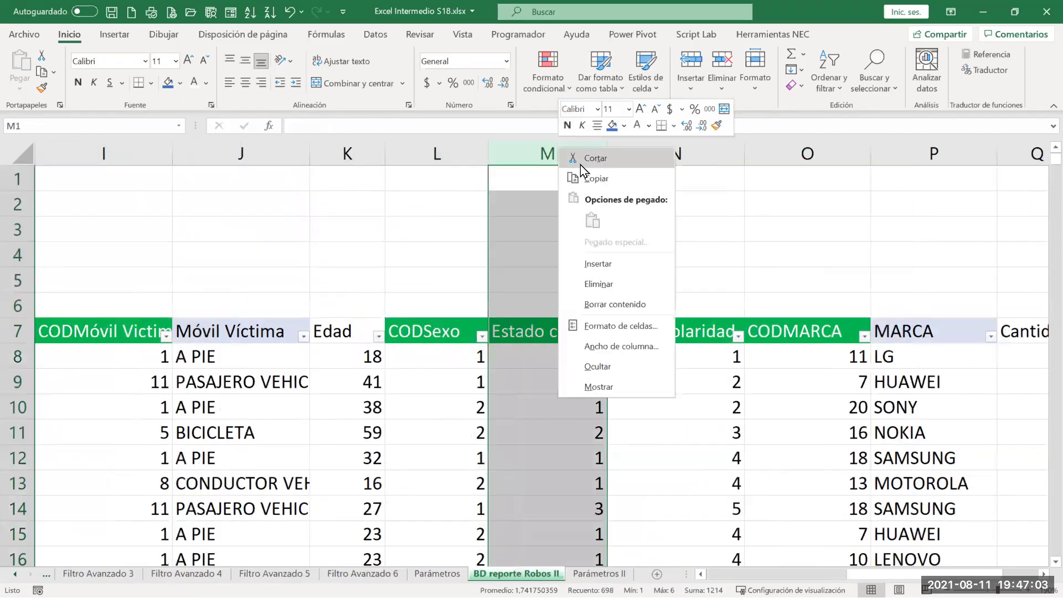
{"action": "left_click", "coordinate": [601, 263]}
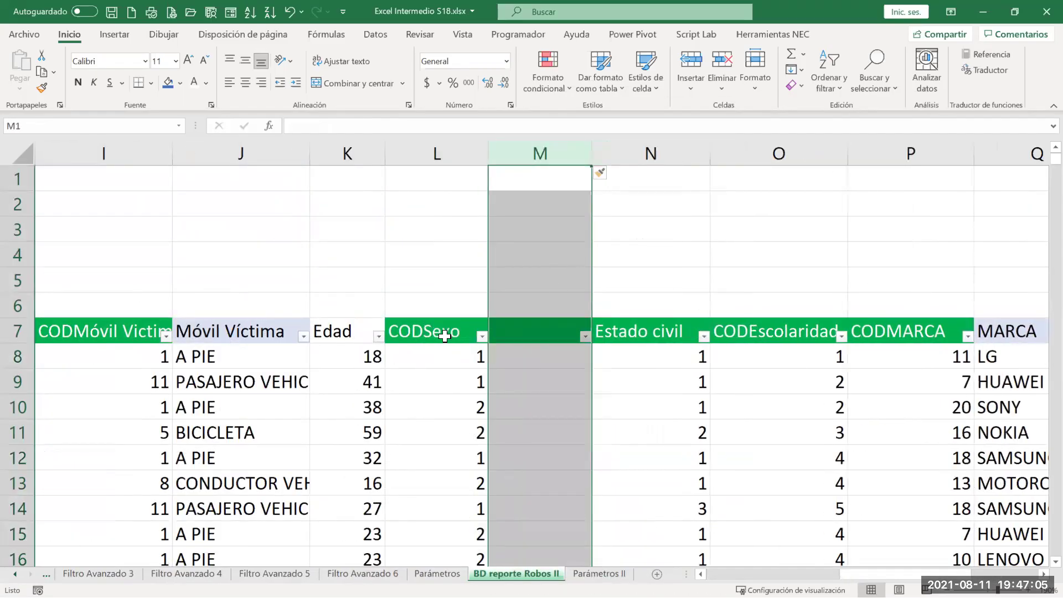
Copy the Móvil Víctima header formatting to M7 and enter the header Sexo there
{"action": "left_click", "coordinate": [242, 324]}
{"action": "left_click", "coordinate": [41, 87]}
{"action": "left_click", "coordinate": [514, 326]}
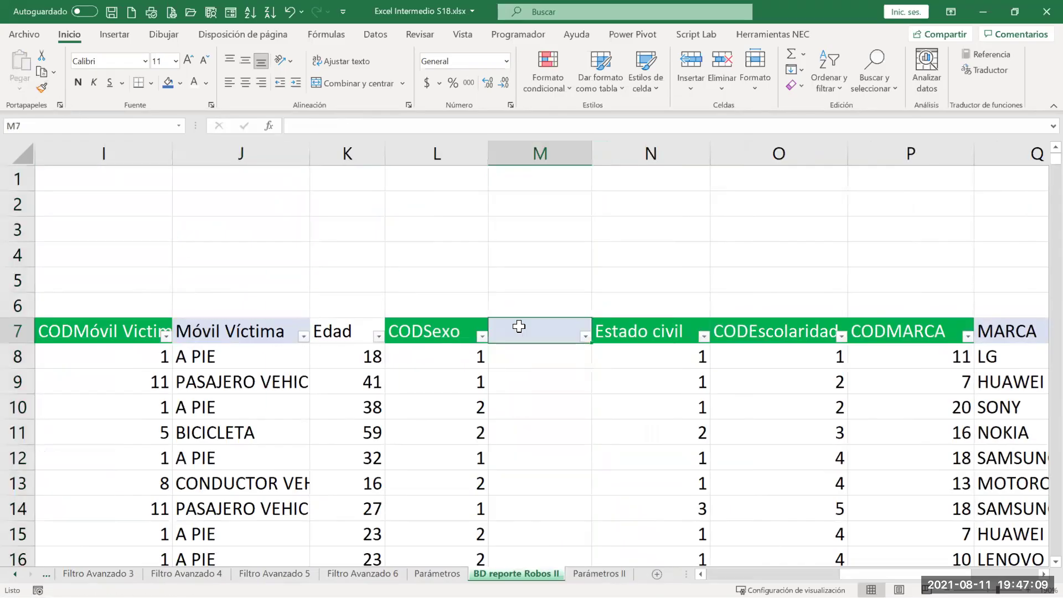
{"action": "type", "text": "Sexo"}
{"action": "key", "text": "Return"}
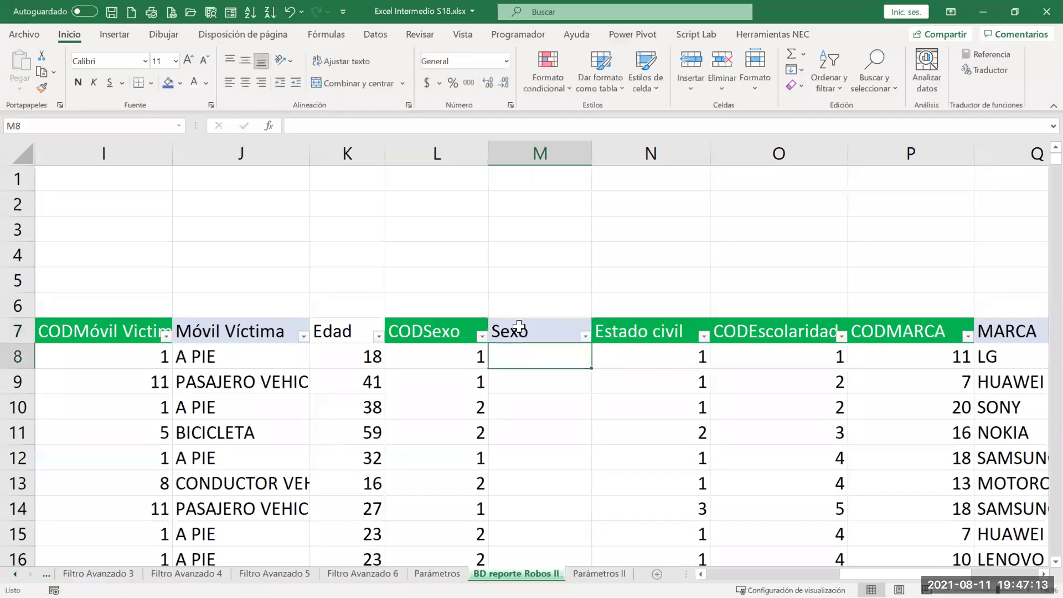
Insert the BUSCARH function from the Búsqueda y referencia category in M8, with L8 as Valor_buscado
{"action": "type", "text": "="}
{"action": "key", "text": "Escape"}
{"action": "left_click", "coordinate": [269, 126]}
{"action": "left_click", "coordinate": [387, 294]}
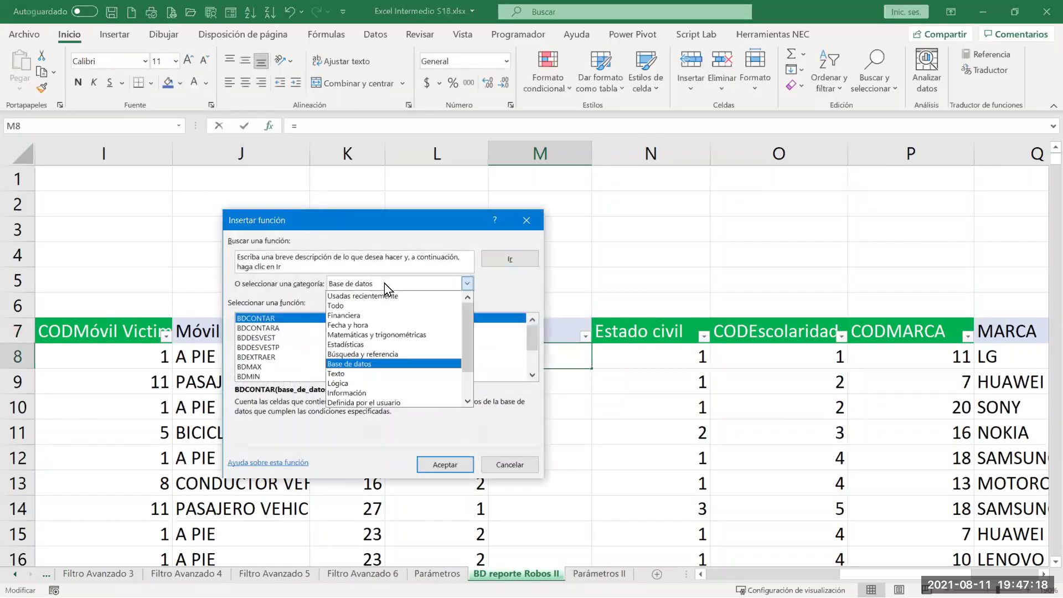
{"action": "left_click", "coordinate": [375, 355]}
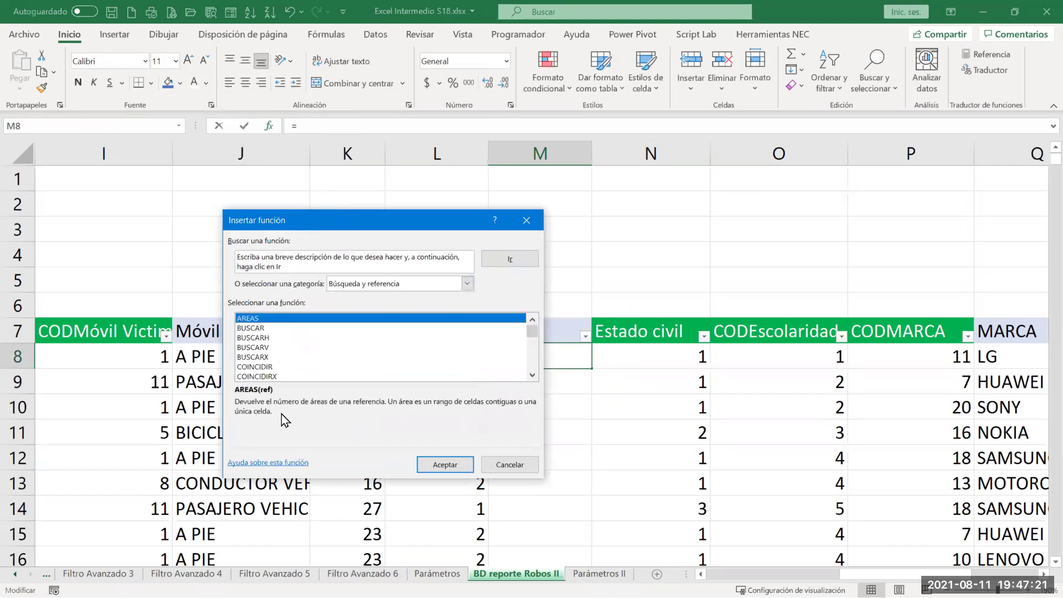
{"action": "double_click", "coordinate": [265, 338]}
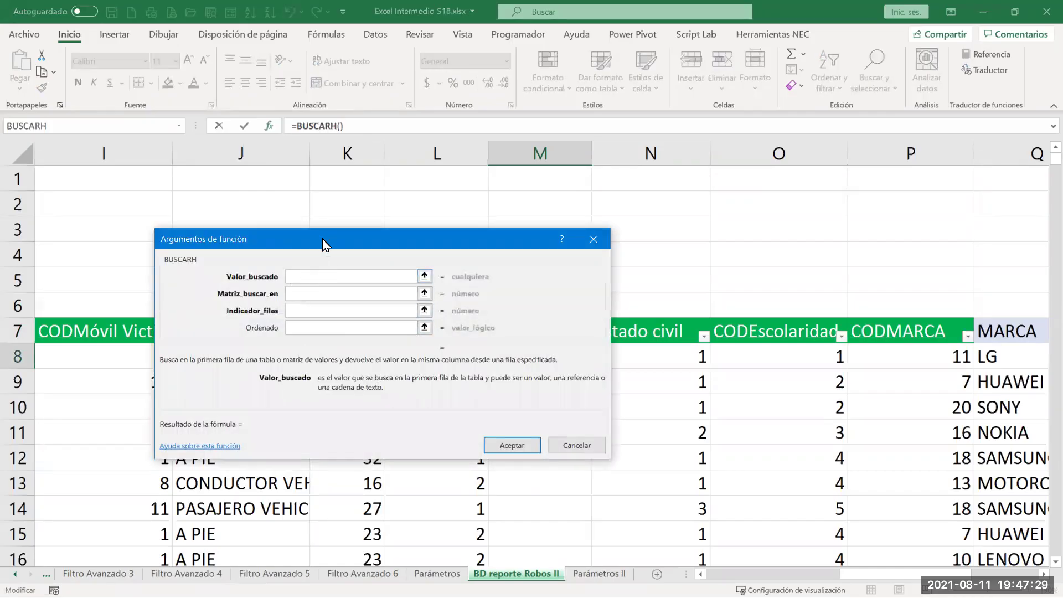
{"action": "left_click_drag", "start_coordinate": [322, 238], "coordinate": [694, 197]}
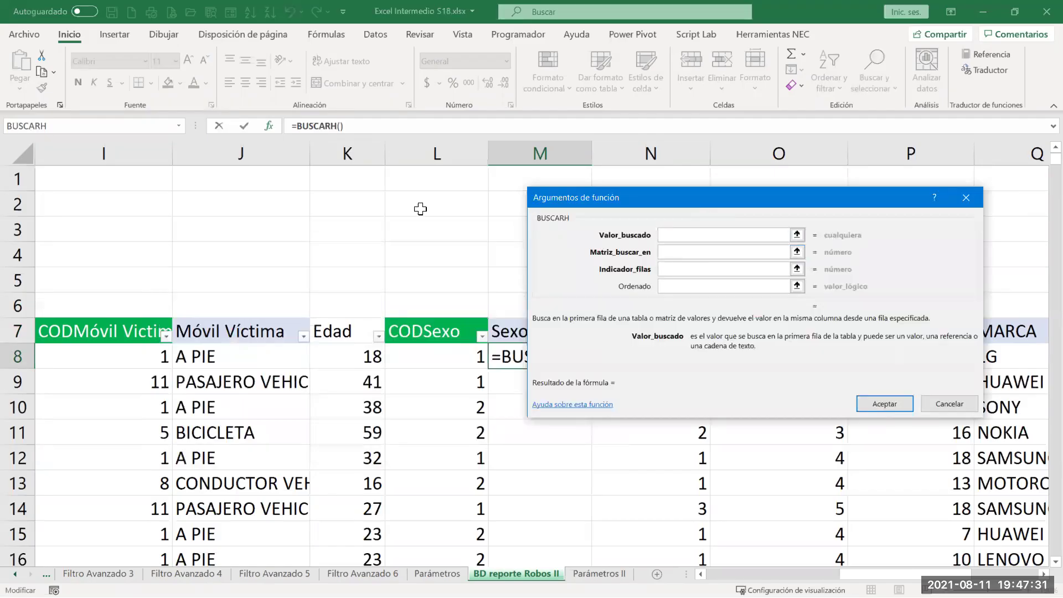
{"action": "left_click", "coordinate": [418, 353]}
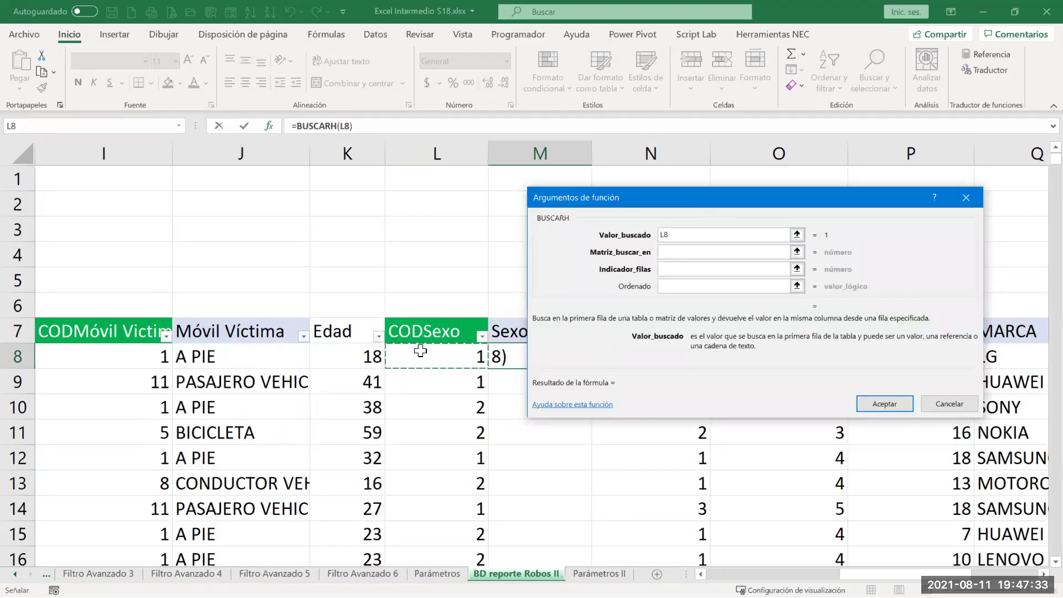
Set Matriz_buscar_en to the absolute range $K$1:$M$2 on the Parámetros II sheet
{"action": "left_click", "coordinate": [674, 257]}
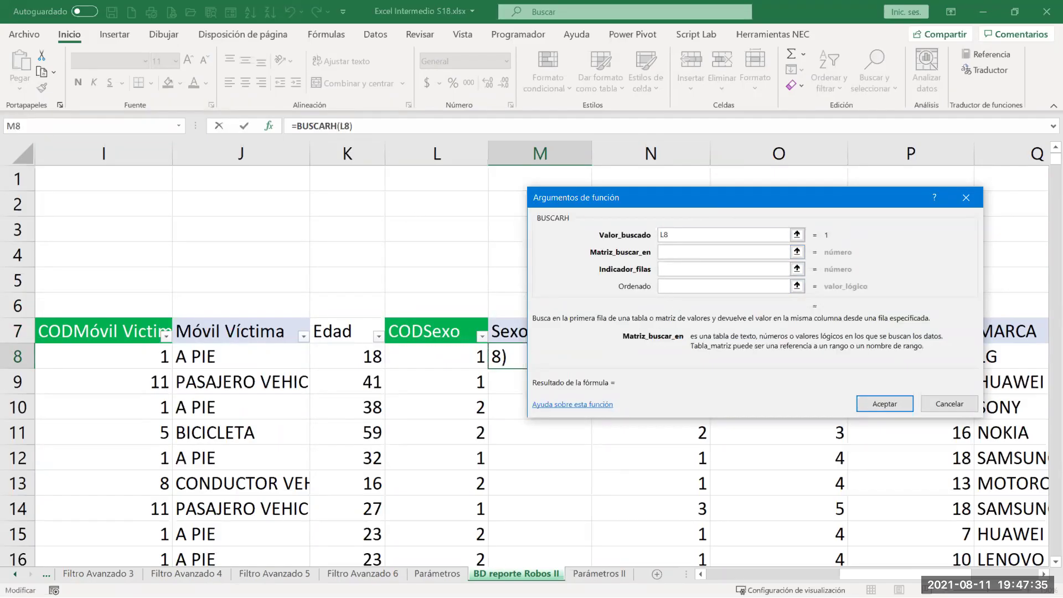
{"action": "left_click", "coordinate": [599, 574]}
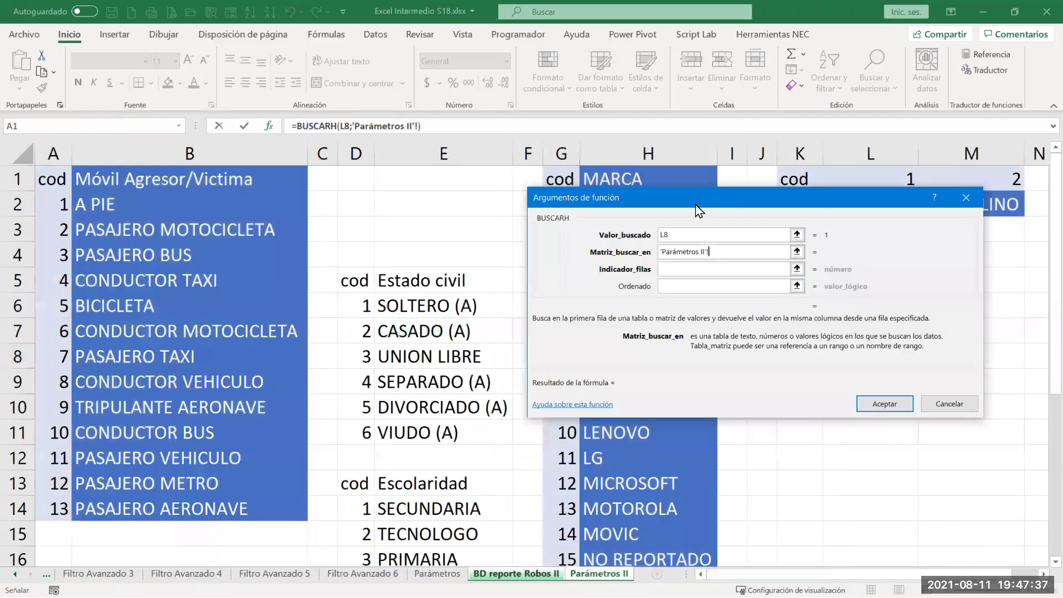
{"action": "left_click_drag", "start_coordinate": [695, 204], "coordinate": [319, 214]}
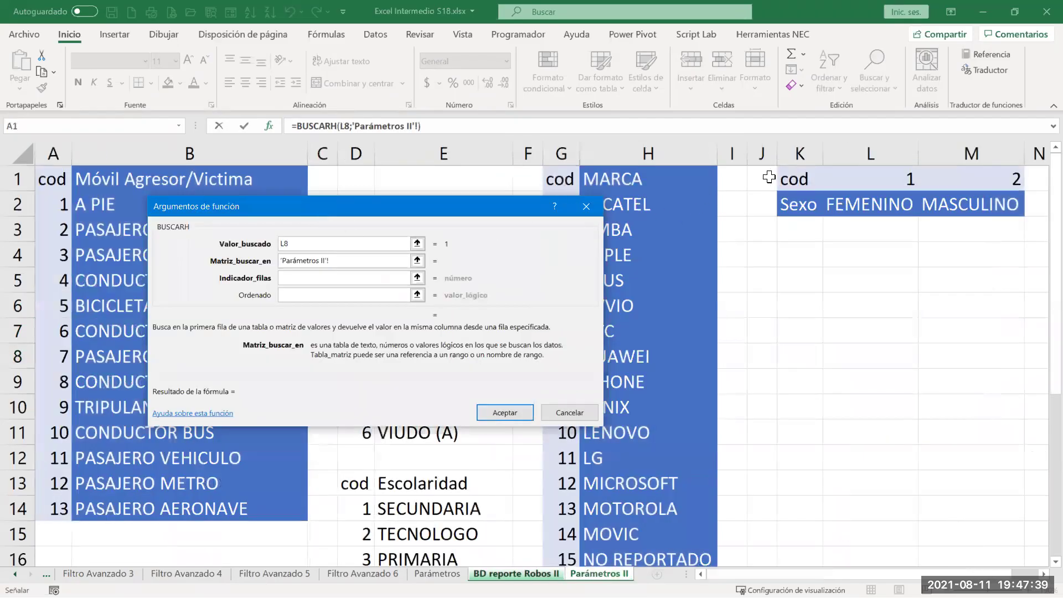
{"action": "left_click_drag", "start_coordinate": [781, 177], "coordinate": [966, 203]}
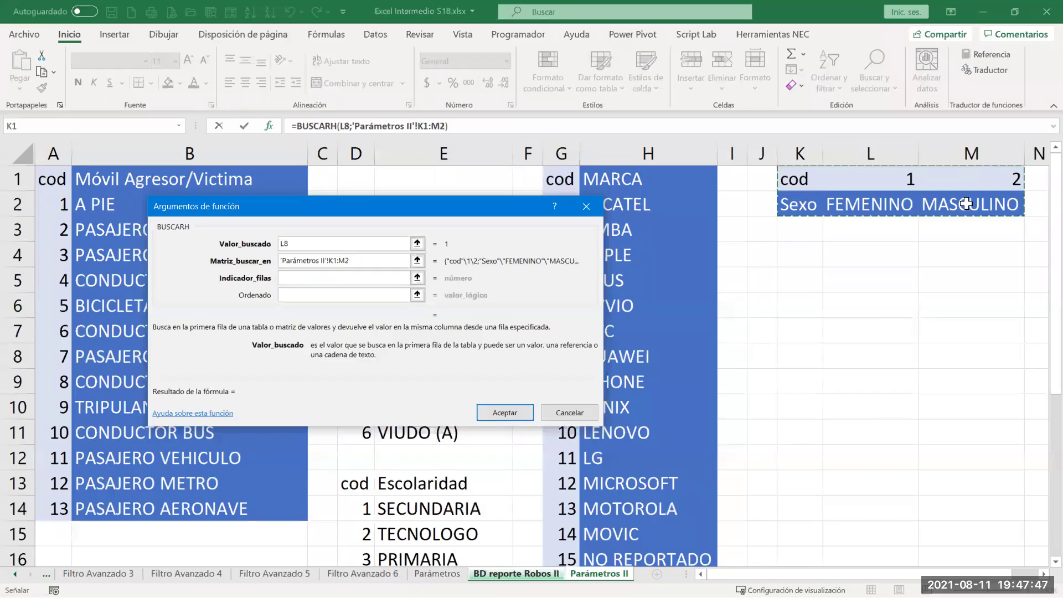
{"action": "key", "text": "F4"}
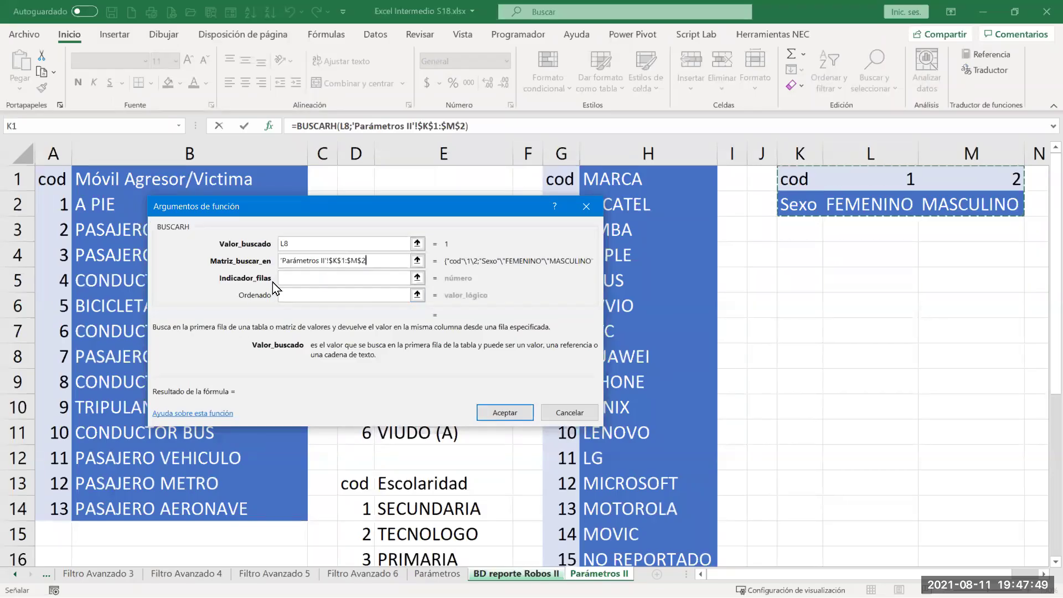
Set the BUSCARH arguments Indicador_filas to 2 and Ordenado to 0, and accept the function in M8
{"action": "left_click", "coordinate": [288, 278]}
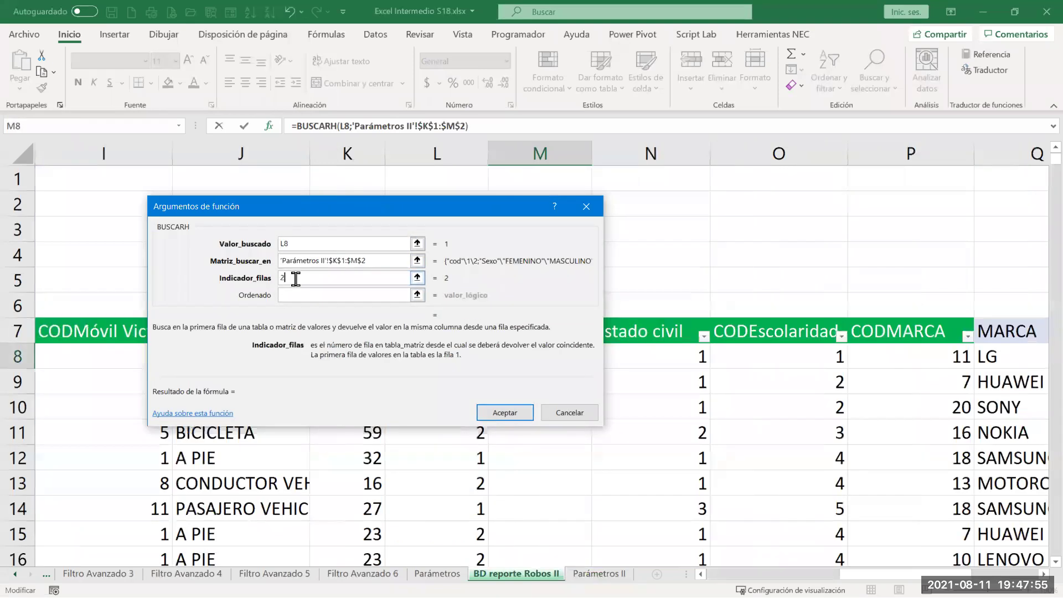
{"action": "left_click", "coordinate": [297, 295]}
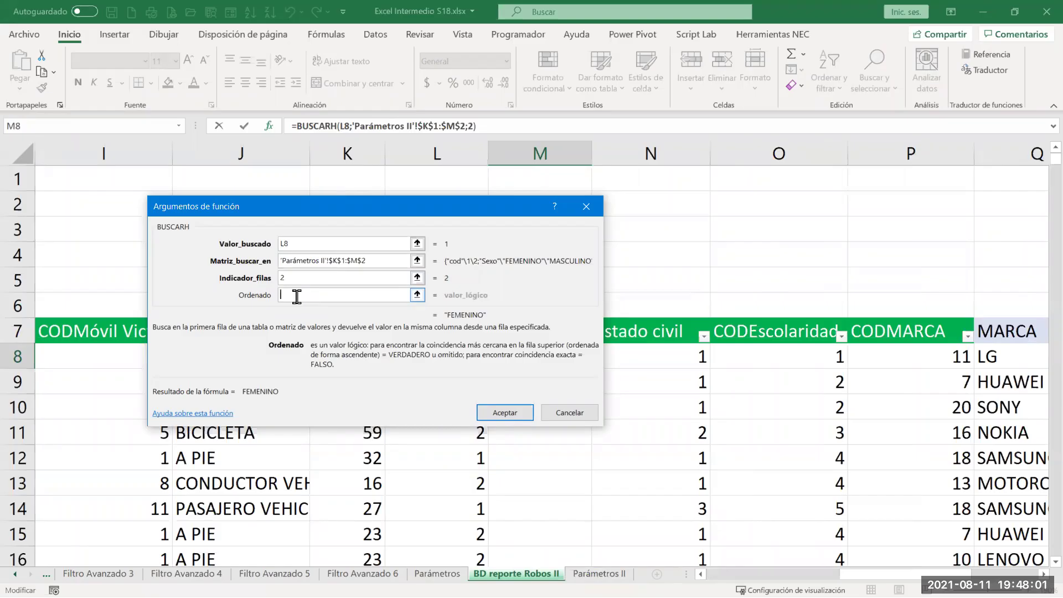
{"action": "type", "text": "0"}
{"action": "left_click", "coordinate": [494, 413]}
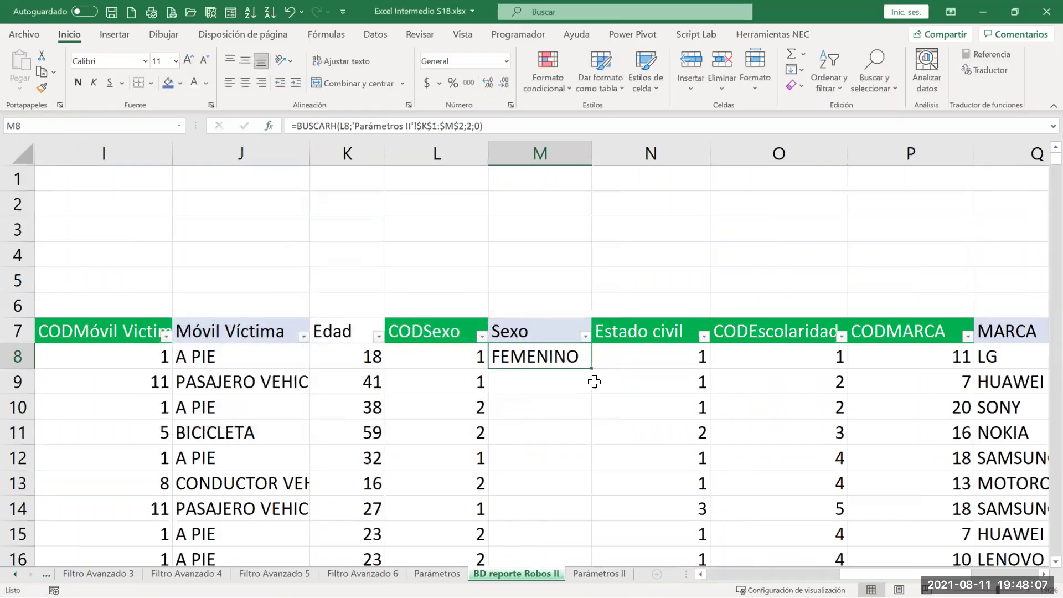
Fill the BUSCARH formula from M8 down the whole Sexo column and check the copied formula in M9
{"action": "double_click", "coordinate": [591, 367]}
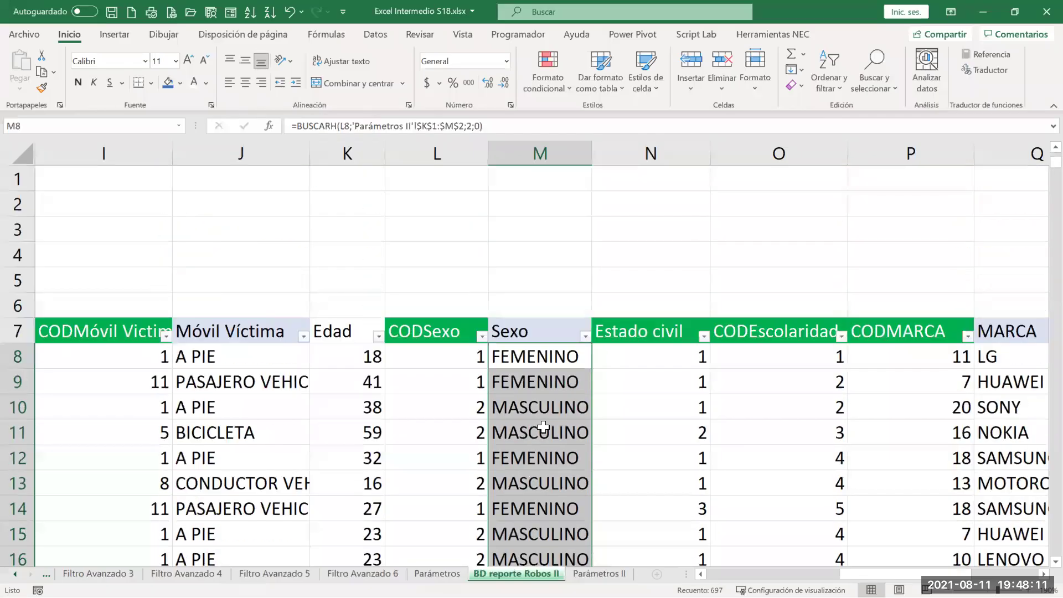
{"action": "left_click", "coordinate": [543, 370]}
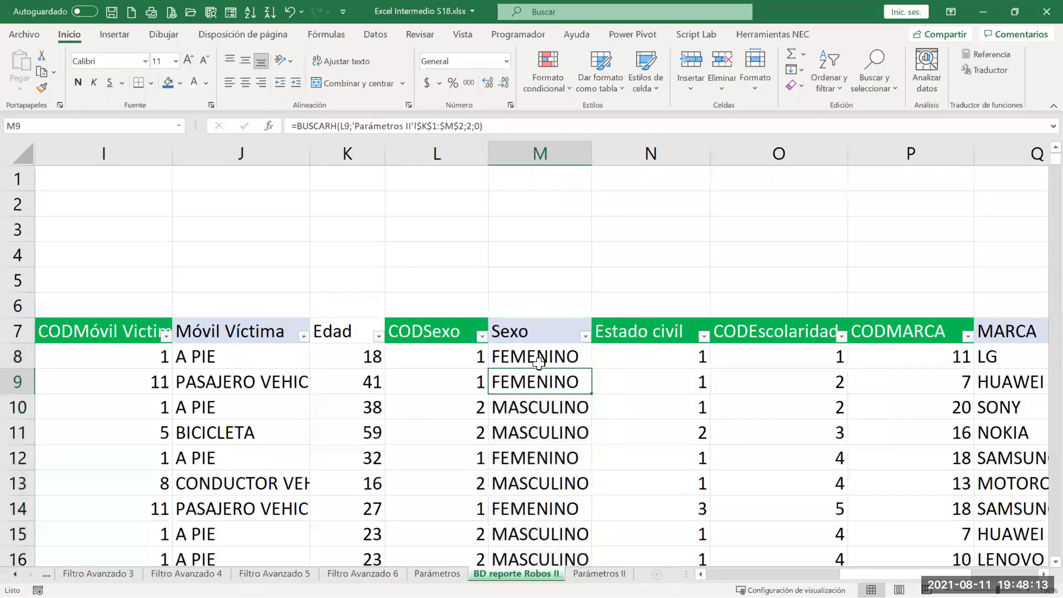
{"action": "left_click", "coordinate": [533, 334]}
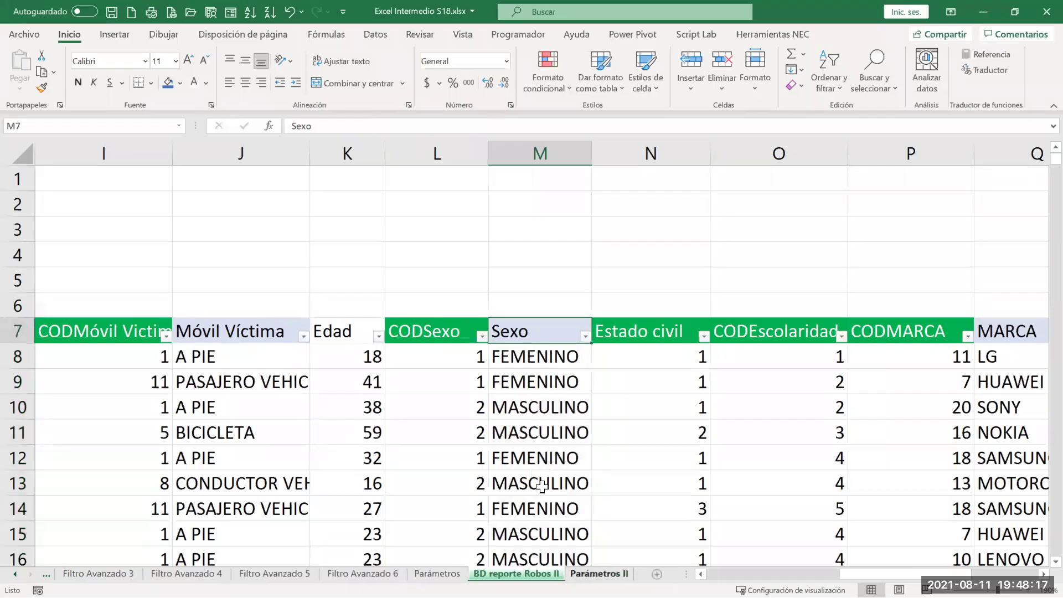
On the Parámetros II sheet, copy the formatting of A1:B1 onto the Estado civil table in D5:E11
{"action": "key", "text": "ctrl+Page_Down"}
{"action": "scroll", "coordinate": [439, 456], "scroll_direction": "down", "scroll_amount": 1}
{"action": "scroll", "coordinate": [399, 377], "scroll_direction": "up", "scroll_amount": 1}
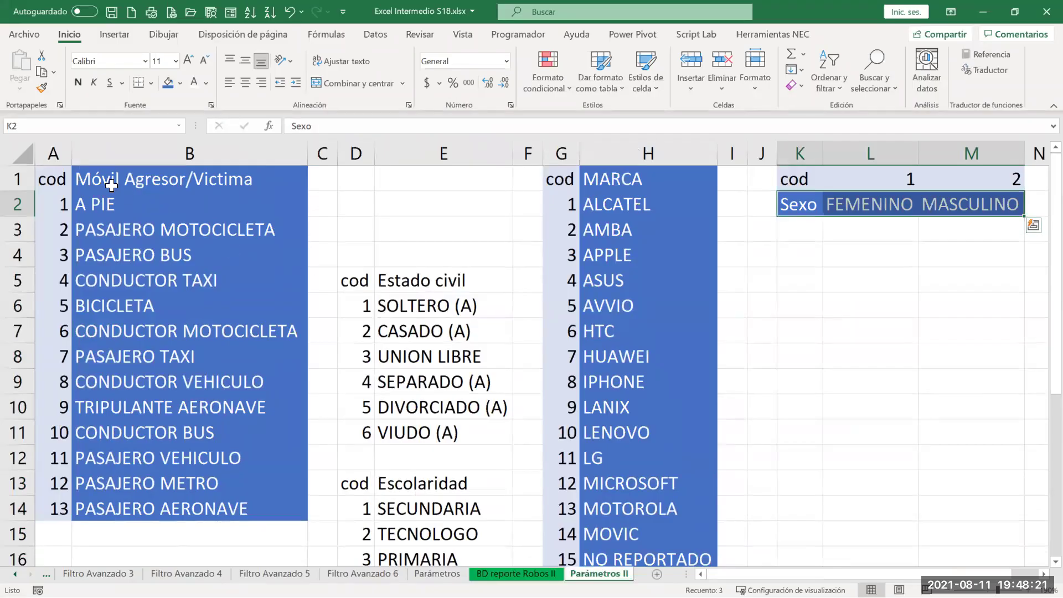
{"action": "left_click_drag", "start_coordinate": [55, 178], "coordinate": [89, 180]}
{"action": "left_click", "coordinate": [42, 87]}
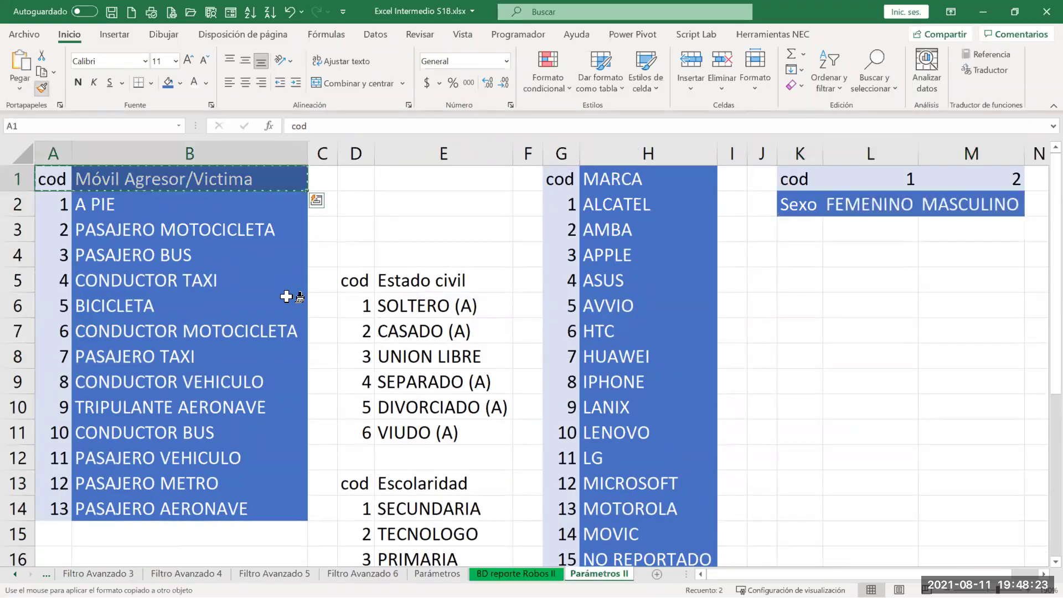
{"action": "left_click_drag", "start_coordinate": [348, 279], "coordinate": [423, 434]}
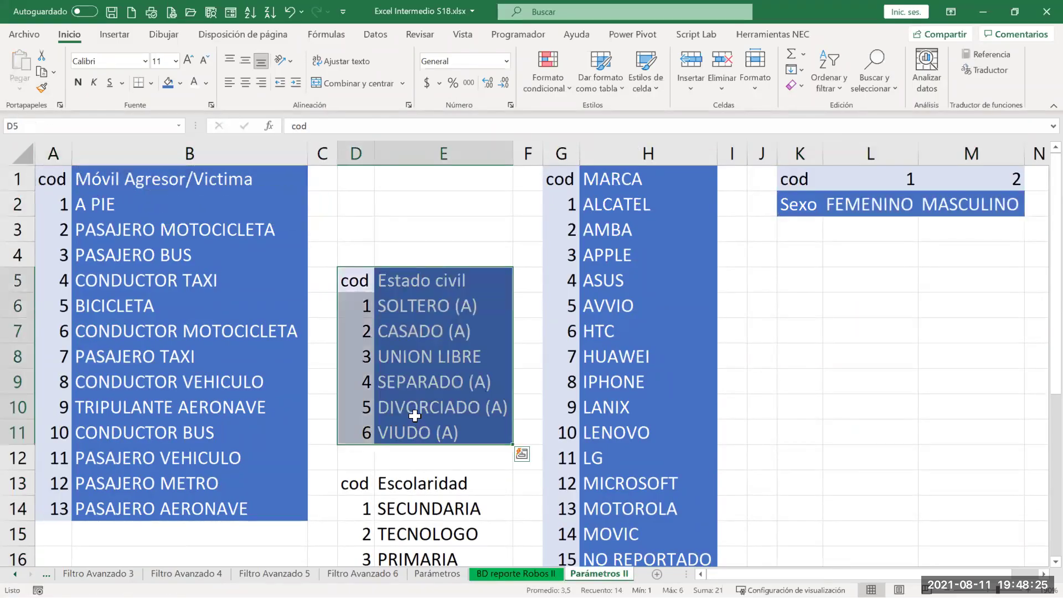
Copy the Estado civil table D5:E11 and paste it transposed starting at K4
{"action": "key", "text": "ctrl+c"}
{"action": "left_click", "coordinate": [792, 257]}
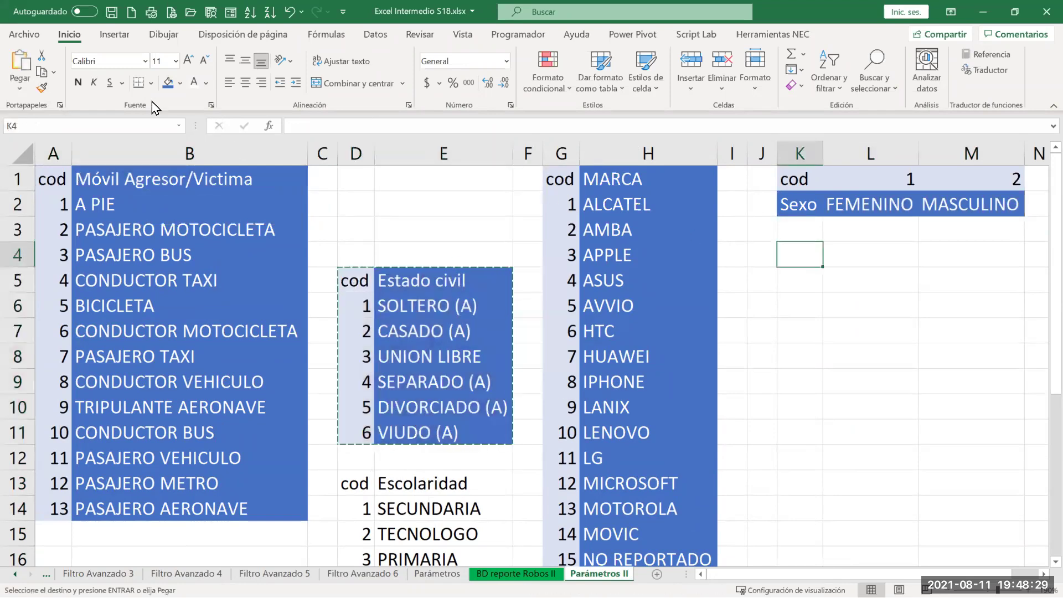
{"action": "left_click", "coordinate": [53, 72]}
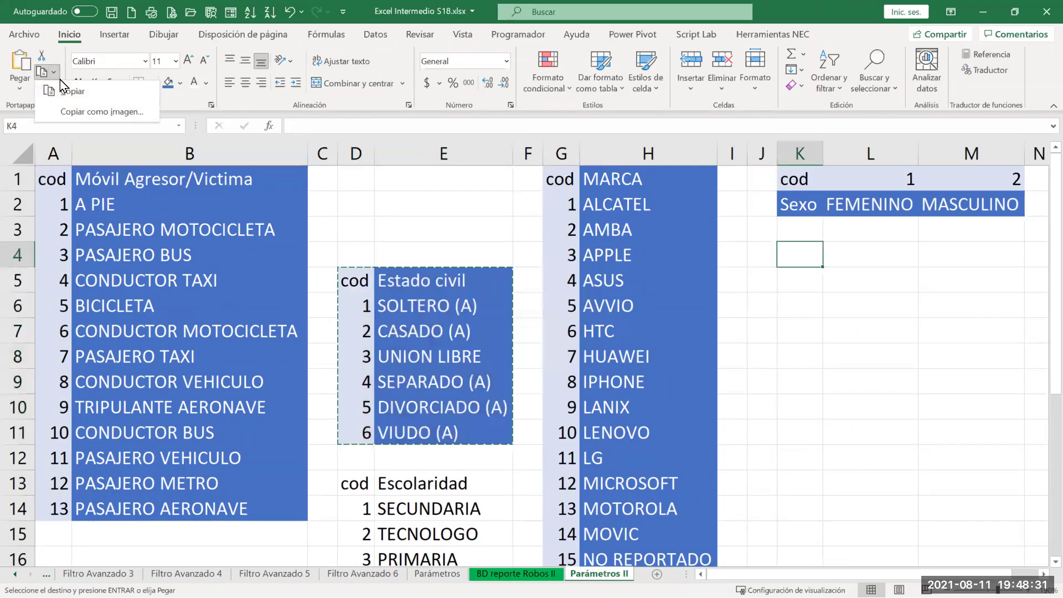
{"action": "left_click", "coordinate": [21, 83]}
{"action": "left_click", "coordinate": [20, 88]}
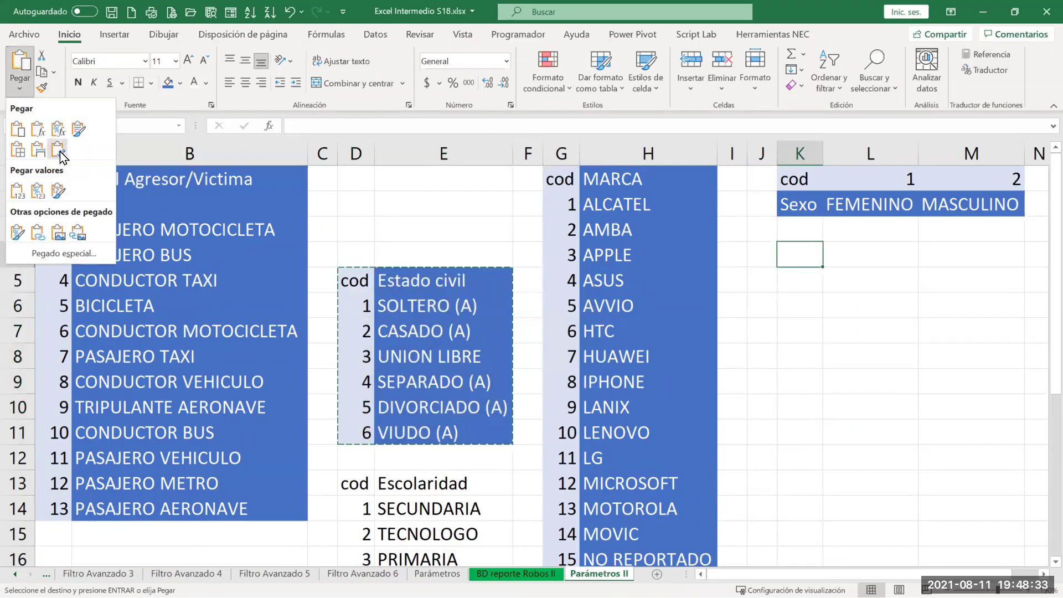
{"action": "left_click", "coordinate": [60, 145]}
Clear all contents and formatting from the original vertical Estado civil table in D5:E11
{"action": "left_click_drag", "start_coordinate": [367, 285], "coordinate": [474, 434]}
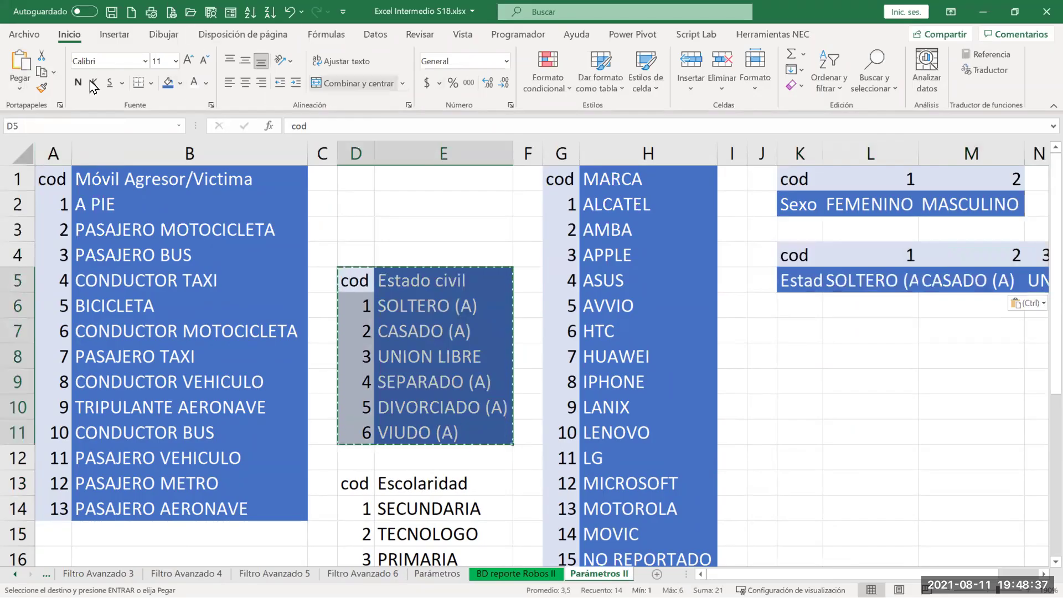
{"action": "left_click", "coordinate": [792, 87]}
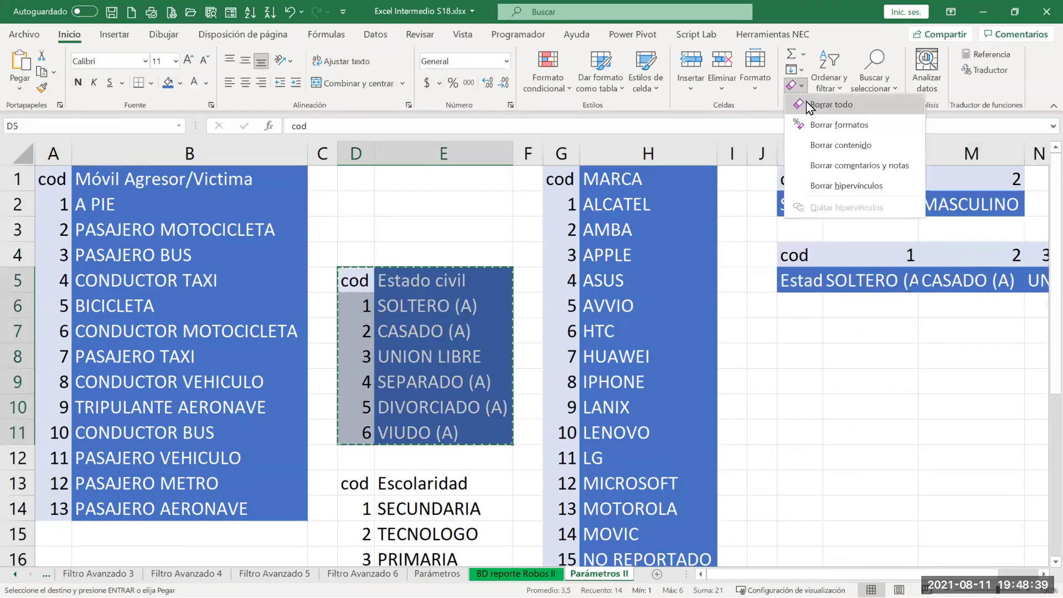
{"action": "left_click", "coordinate": [806, 104]}
{"action": "left_click", "coordinate": [813, 380]}
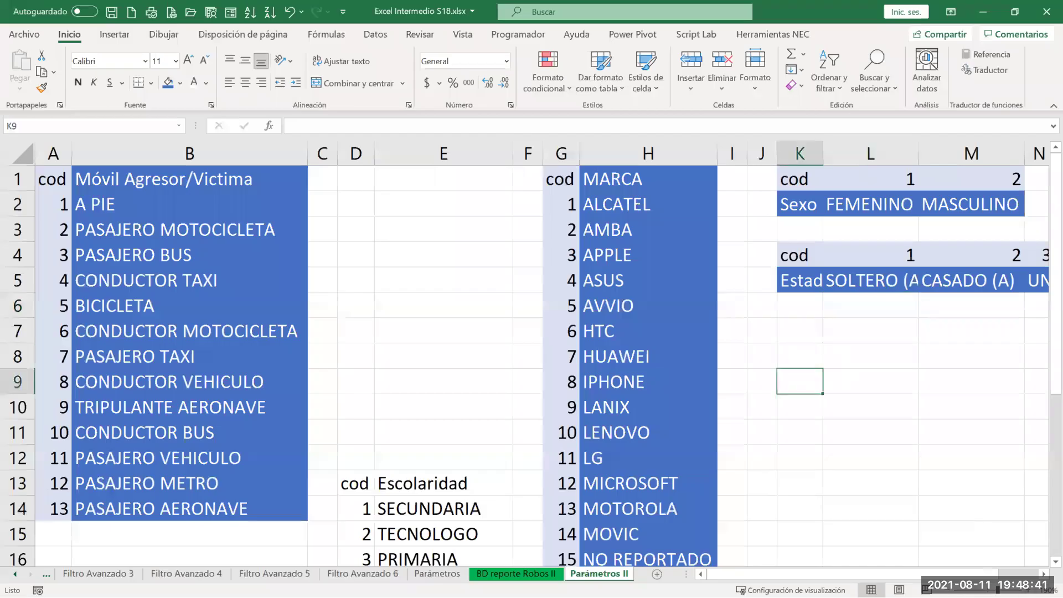
Autofit the widths of columns K to Q around the horizontal Sexo and Estado civil tables
{"action": "scroll", "coordinate": [464, 153], "scroll_direction": "right", "scroll_amount": 4}
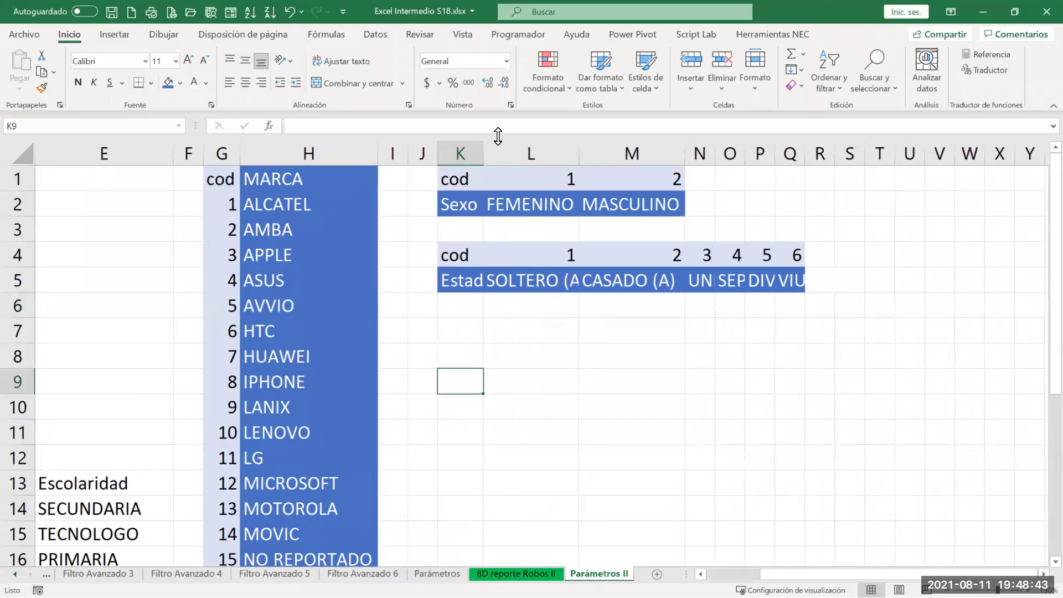
{"action": "left_click_drag", "start_coordinate": [464, 153], "coordinate": [790, 149]}
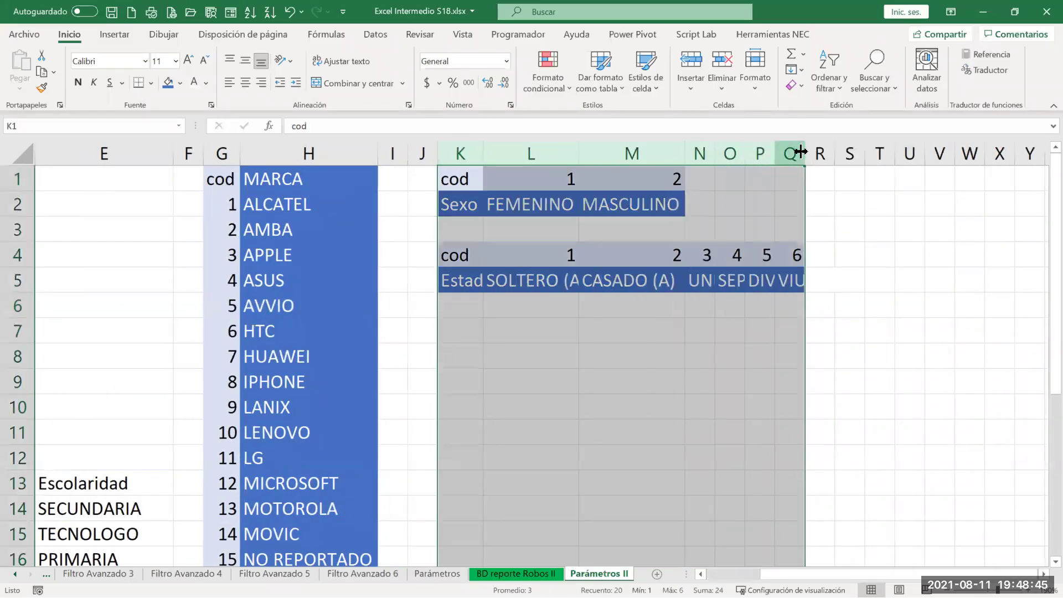
{"action": "double_click", "coordinate": [805, 148]}
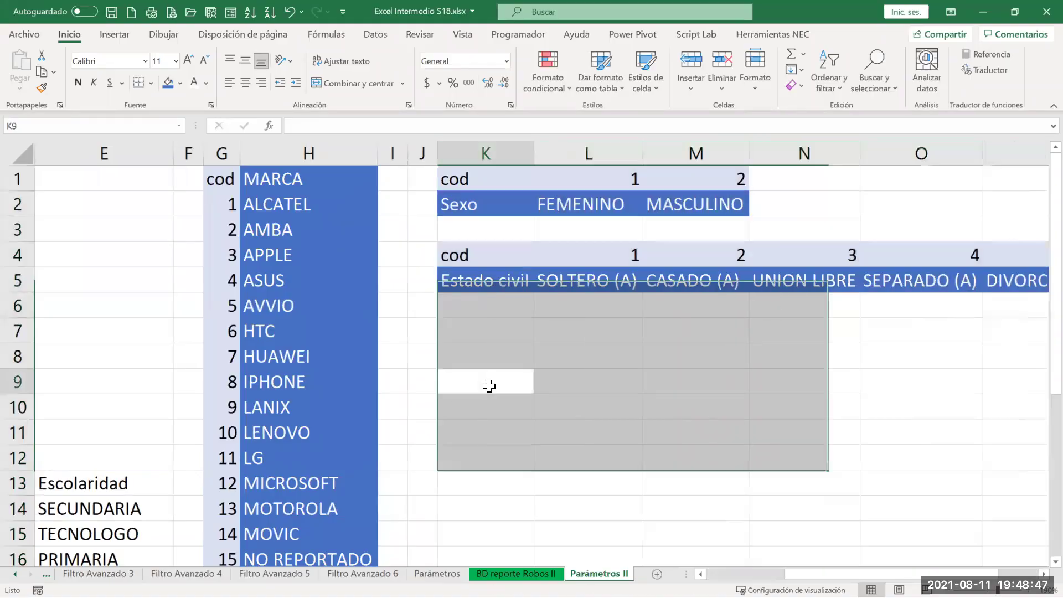
{"action": "left_click", "coordinate": [489, 384]}
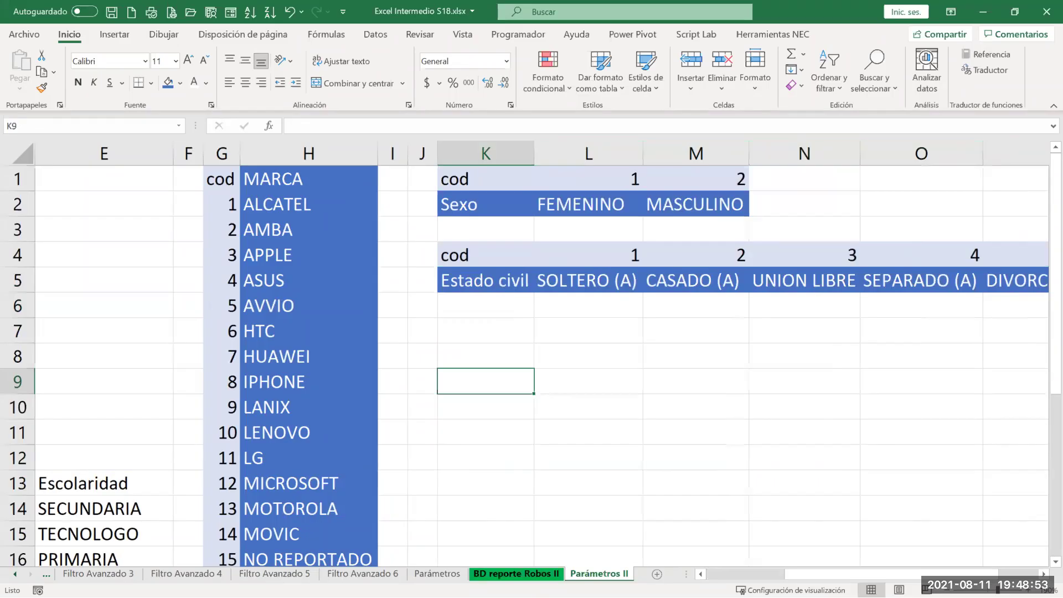
On the BD reporte Robos II sheet, review the lookup argument notes in H1:H4 above the Móvil Agresor column
{"action": "left_click", "coordinate": [516, 574]}
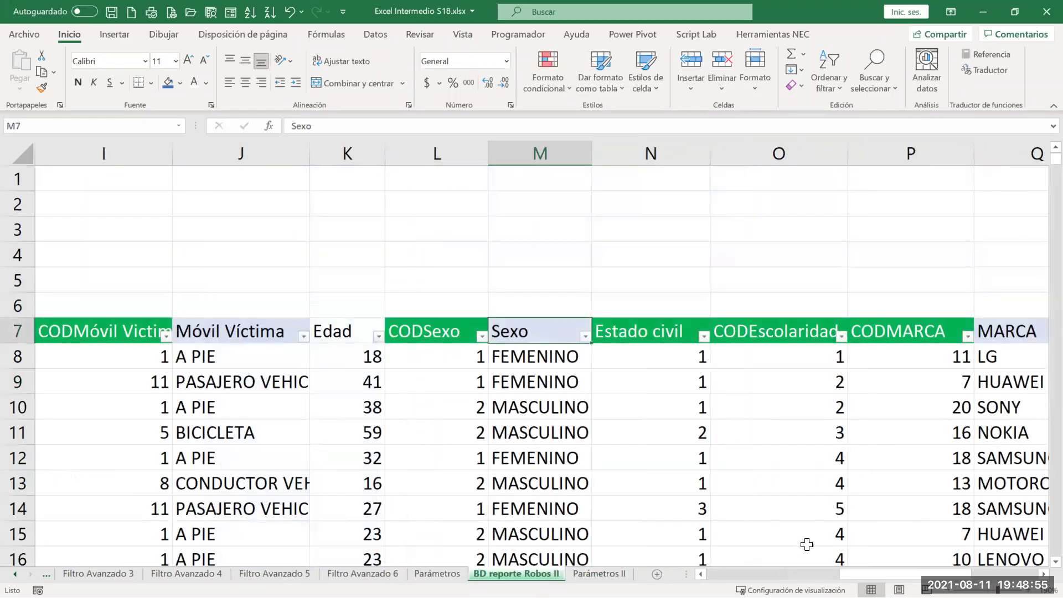
{"action": "left_click_drag", "start_coordinate": [907, 574], "coordinate": [852, 574]}
{"action": "scroll", "coordinate": [572, 185], "scroll_direction": "left", "scroll_amount": 2}
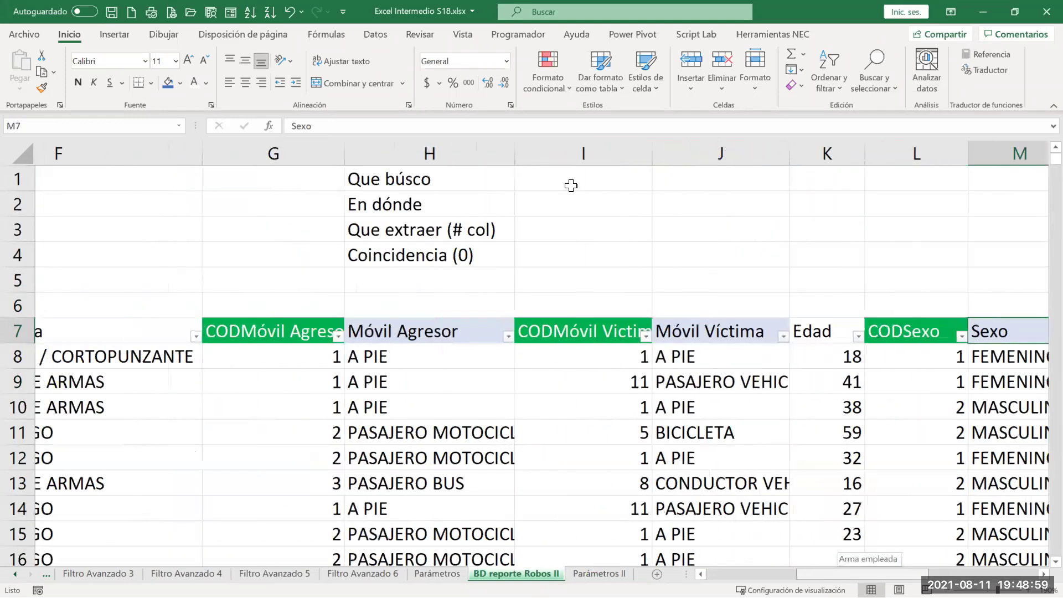
{"action": "left_click", "coordinate": [570, 185]}
{"action": "left_click", "coordinate": [560, 209]}
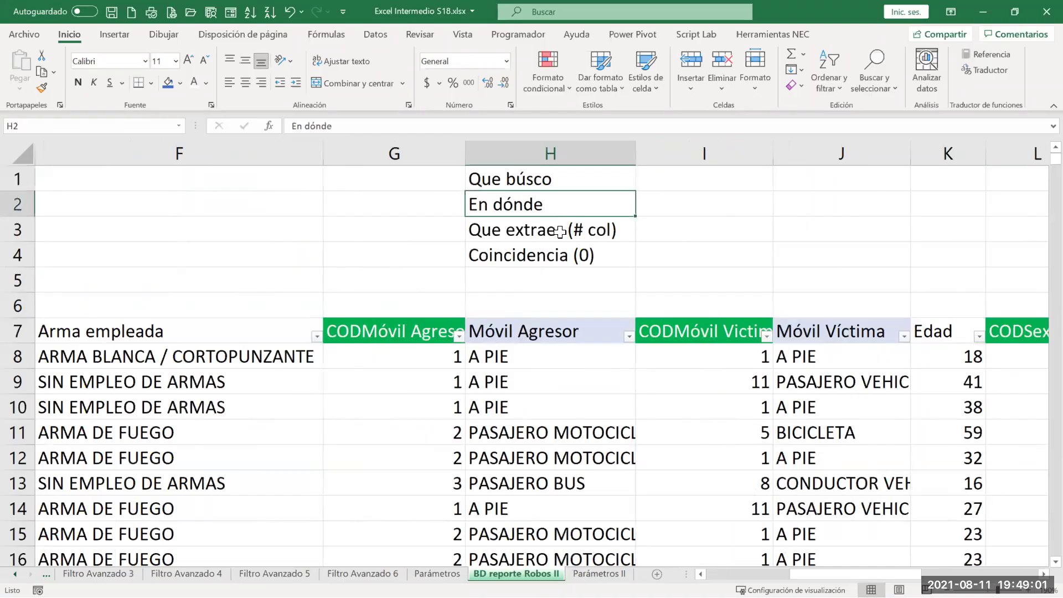
{"action": "left_click", "coordinate": [560, 231]}
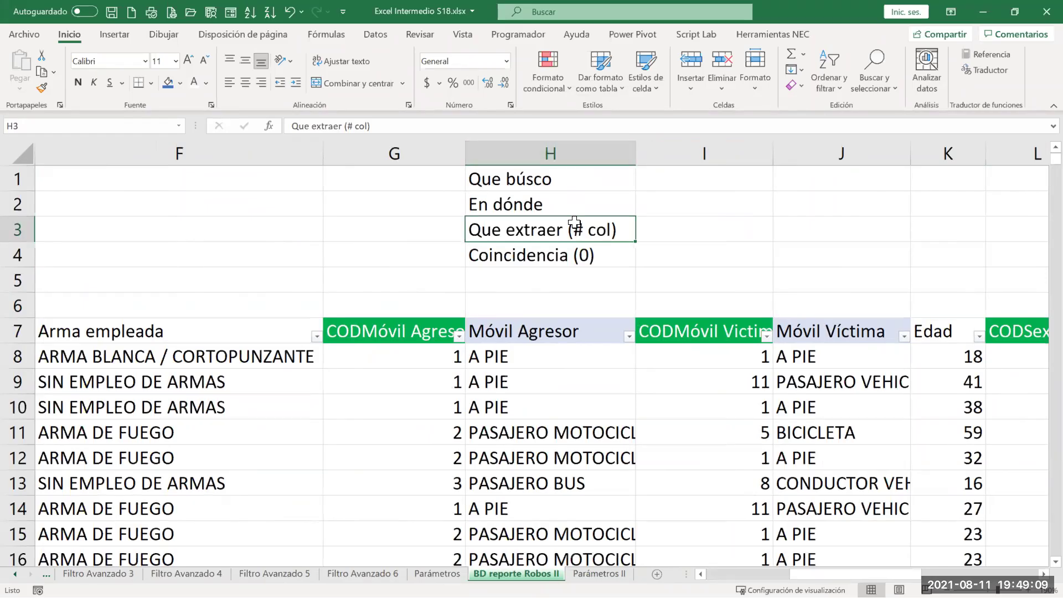
{"action": "left_click", "coordinate": [594, 153]}
{"action": "left_click", "coordinate": [648, 154]}
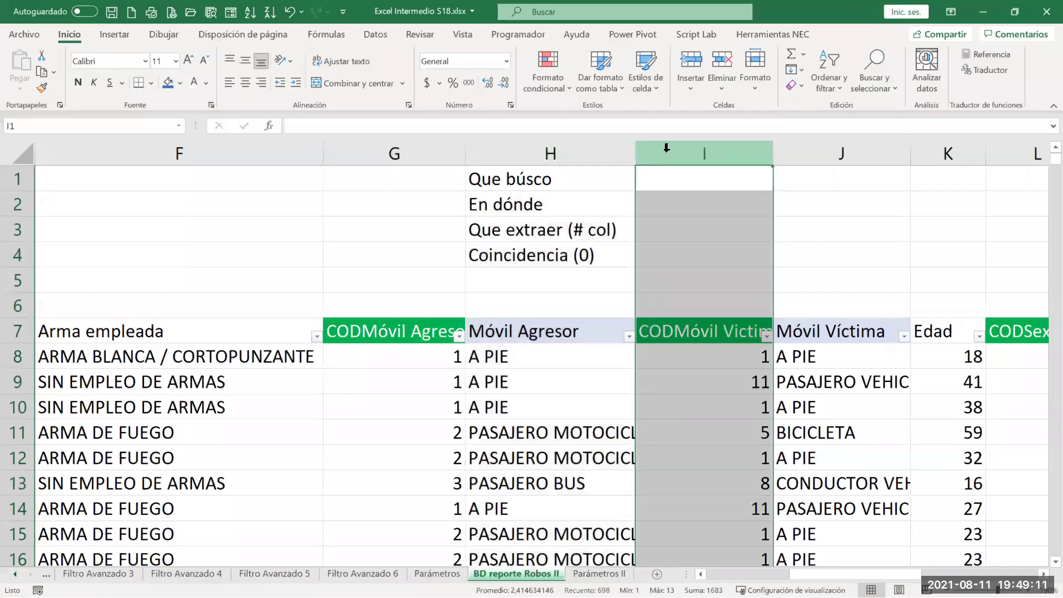
{"action": "left_click", "coordinate": [542, 231]}
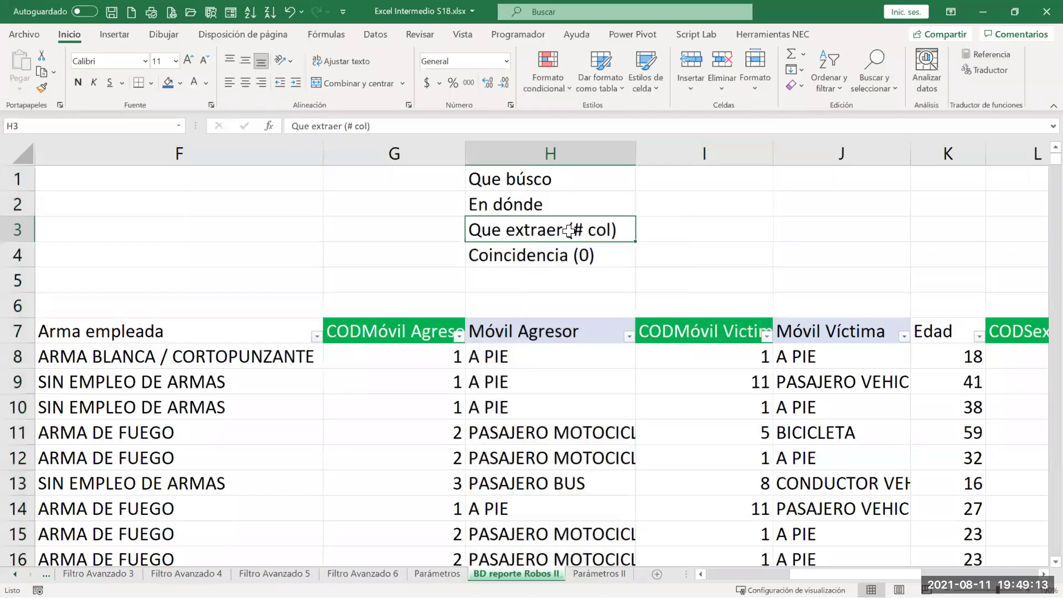
{"action": "left_click_drag", "start_coordinate": [430, 230], "coordinate": [897, 238]}
{"action": "left_click_drag", "start_coordinate": [417, 262], "coordinate": [863, 254]}
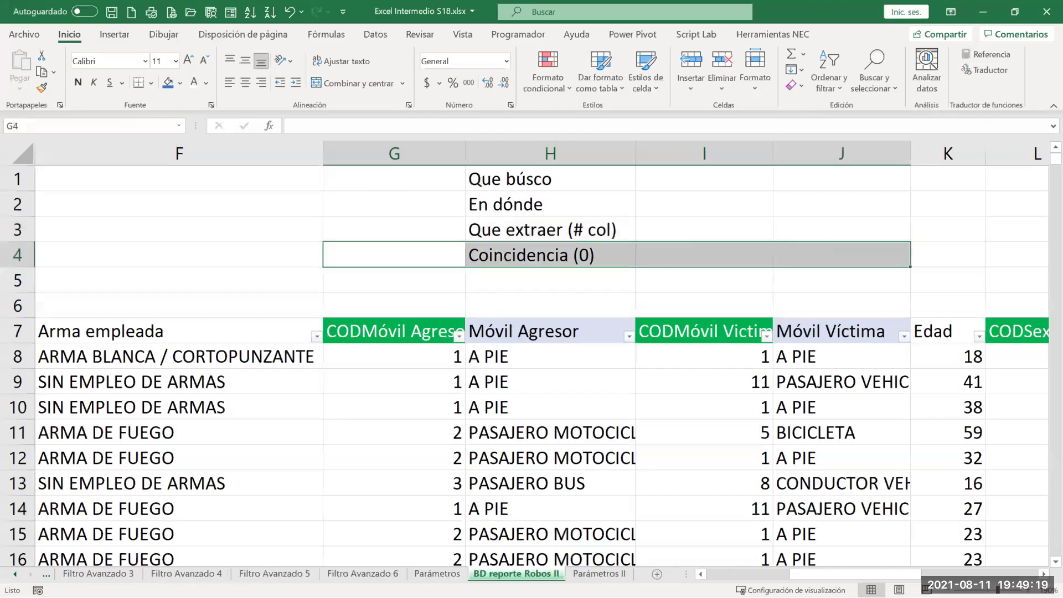
On the Parámetros II sheet, copy the text Estado civil from the contents of K5
{"action": "left_click", "coordinate": [598, 573]}
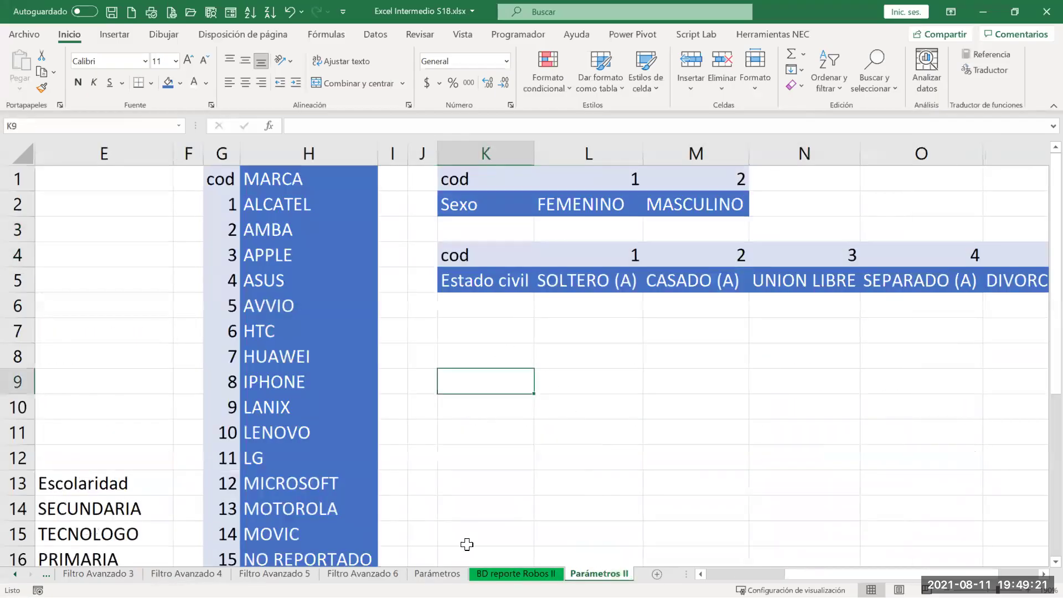
{"action": "left_click", "coordinate": [465, 283]}
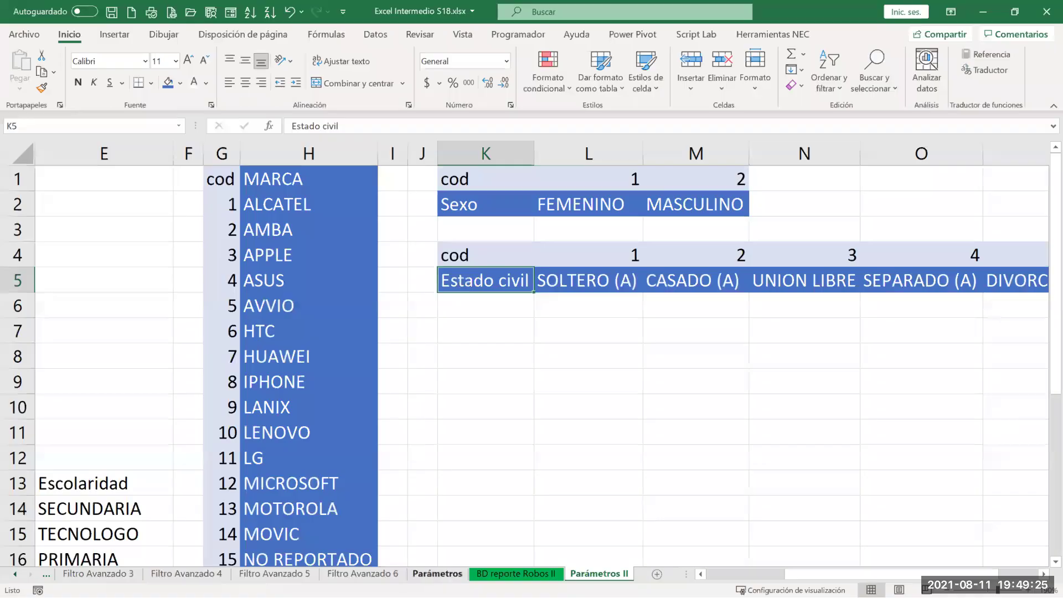
{"action": "left_click_drag", "start_coordinate": [396, 123], "coordinate": [239, 127]}
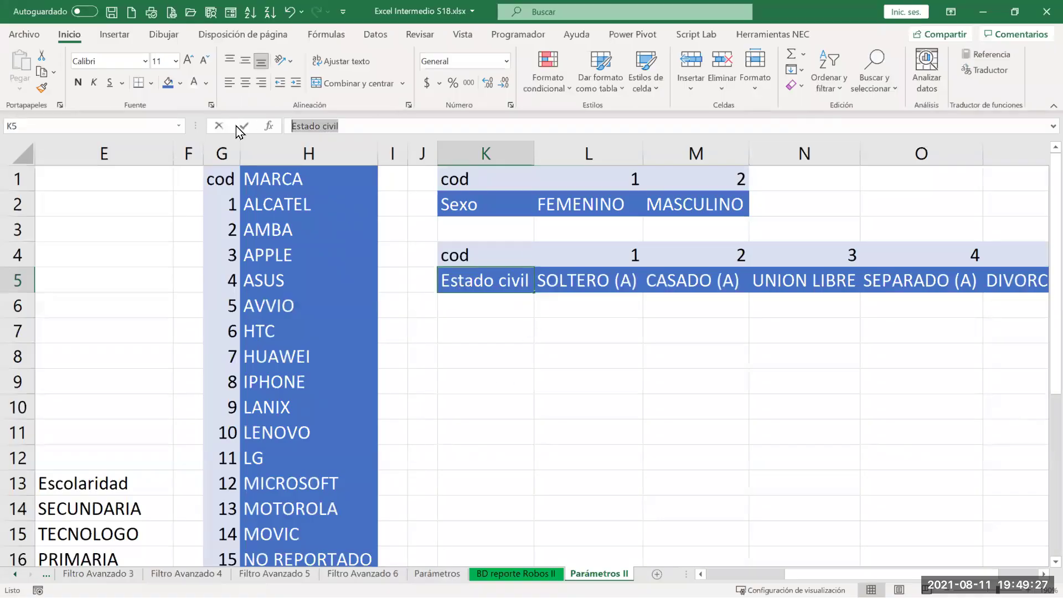
{"action": "key", "text": "Escape"}
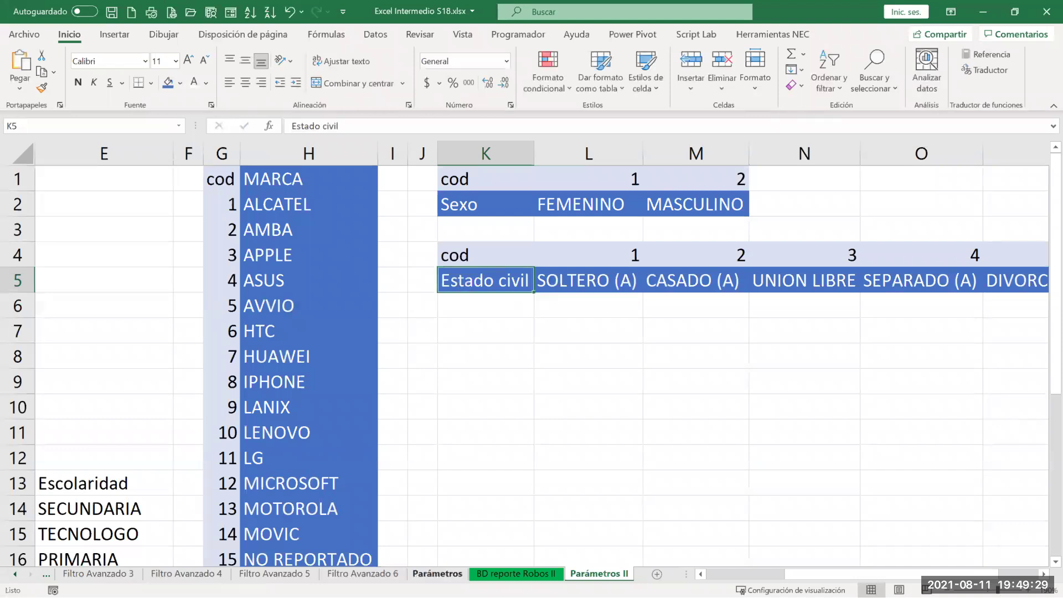
On the BD reporte Robos II sheet, insert a new column between Estado civil and CODEscolaridad
{"action": "key", "text": "ctrl+Page_Up"}
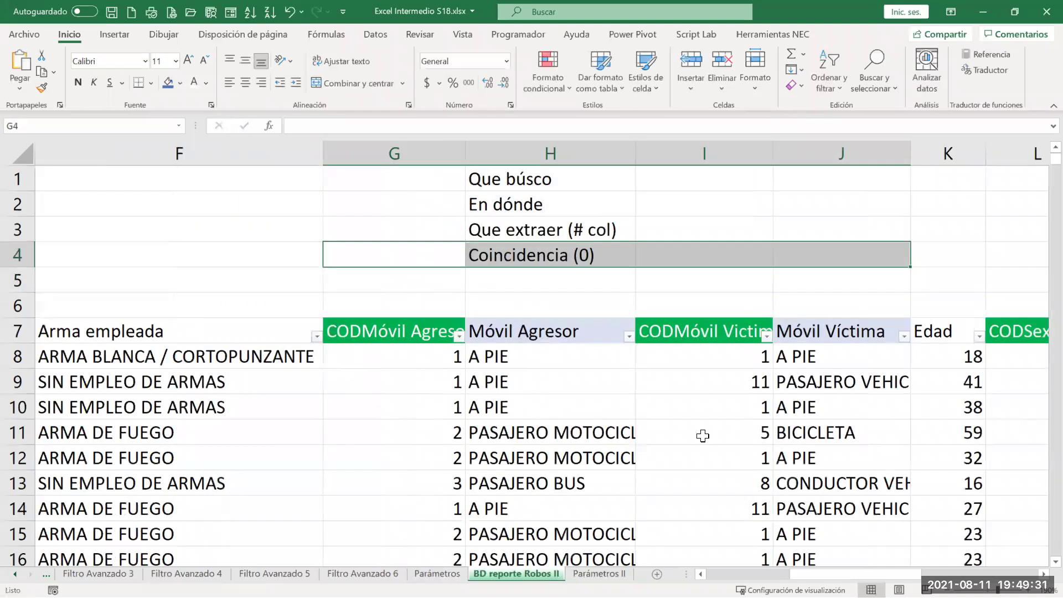
{"action": "scroll", "coordinate": [701, 168], "scroll_direction": "right", "scroll_amount": 8}
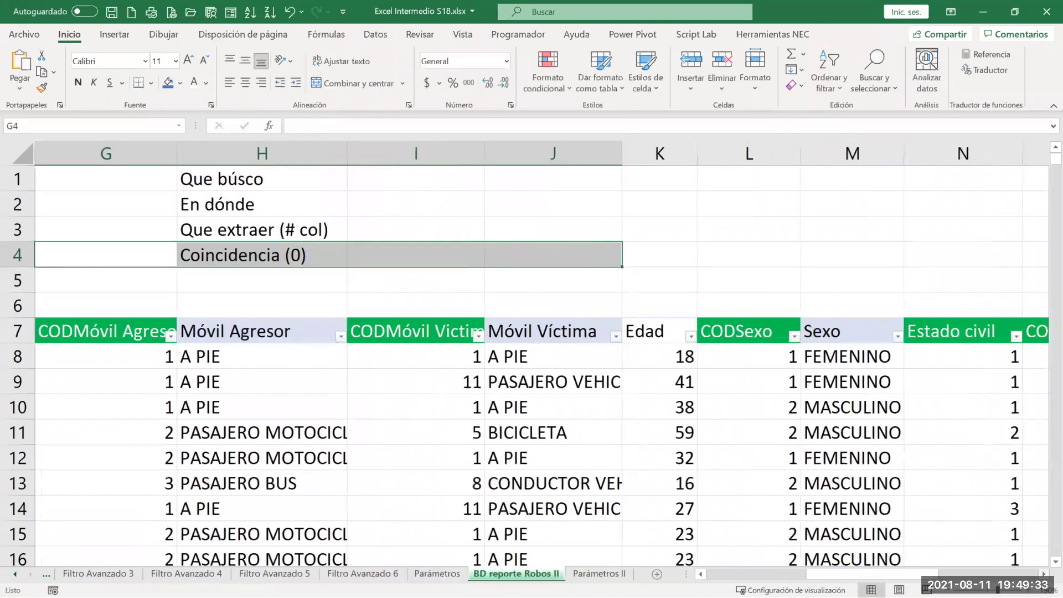
{"action": "scroll", "coordinate": [701, 167], "scroll_direction": "right", "scroll_amount": 1}
{"action": "right_click", "coordinate": [667, 158]}
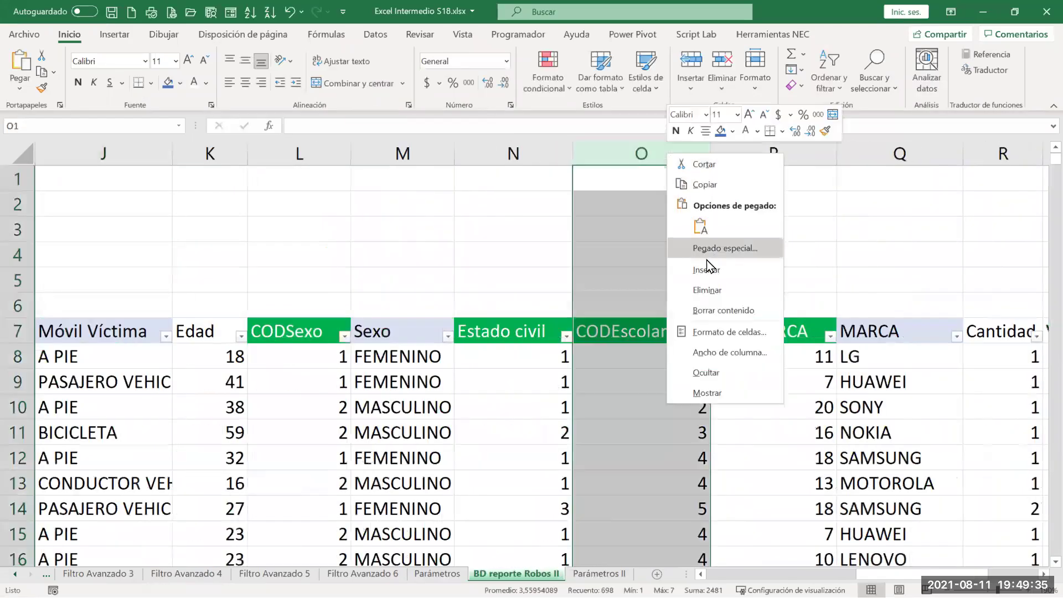
{"action": "left_click", "coordinate": [708, 269]}
Paste the heading Estado civil into O7 and apply the cell format of the Sexo heading to it
{"action": "left_click", "coordinate": [624, 332]}
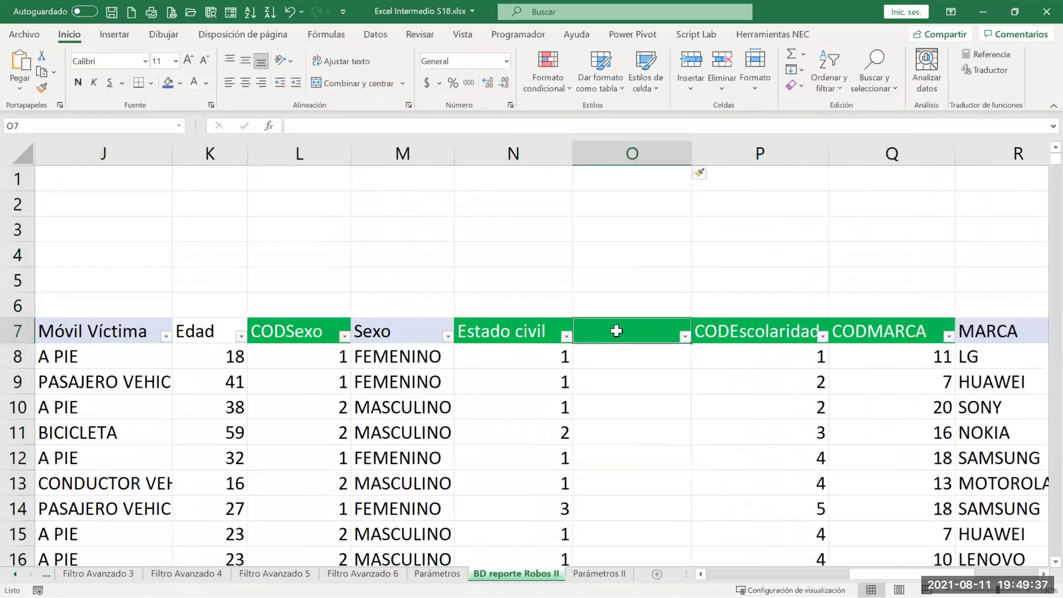
{"action": "key", "text": "ctrl+v"}
{"action": "left_click", "coordinate": [391, 321]}
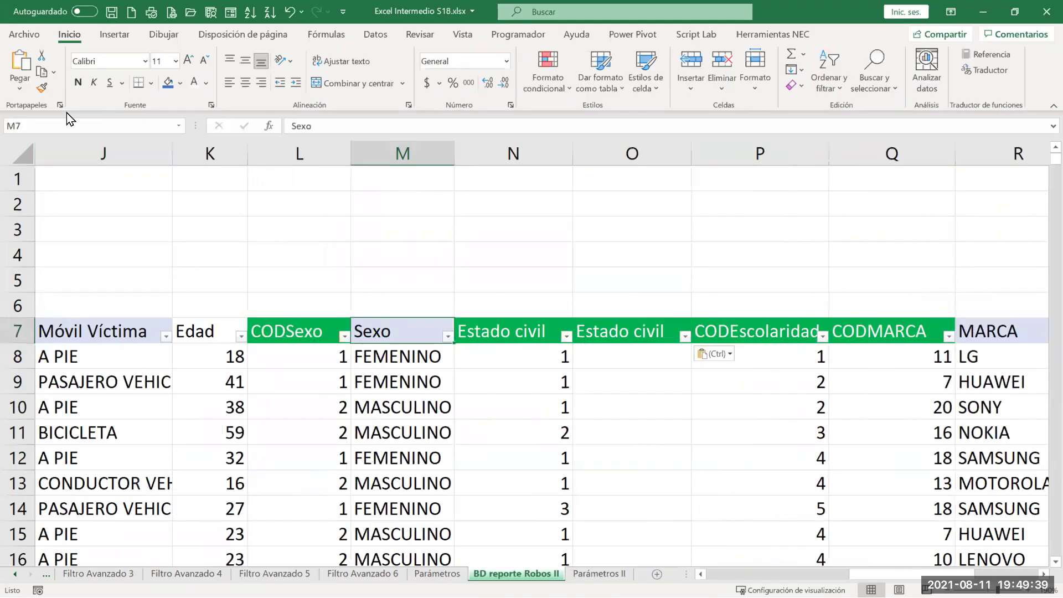
{"action": "left_click", "coordinate": [42, 88]}
{"action": "left_click", "coordinate": [606, 326]}
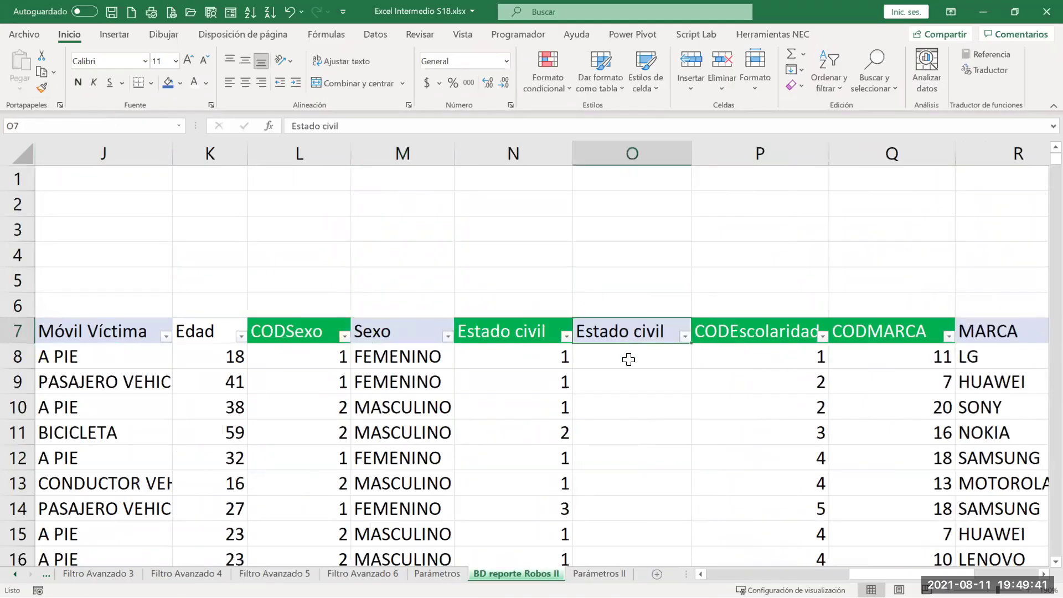
Start a BUSCARH formula in O8 with N8 as the lookup value and open its function arguments
{"action": "left_click", "coordinate": [632, 349]}
{"action": "type", "text": "="}
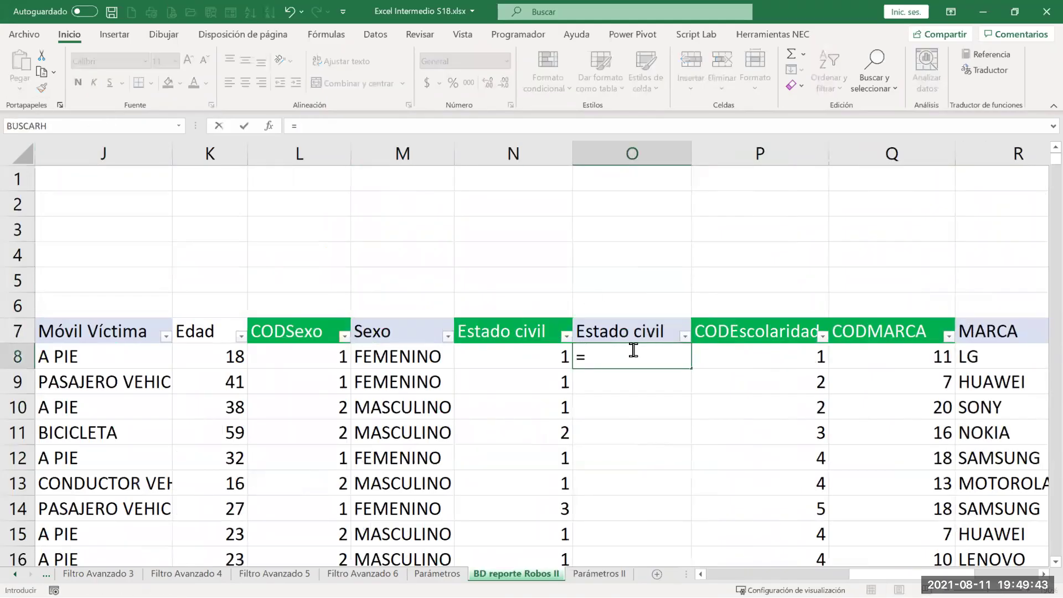
{"action": "type", "text": "bus"}
{"action": "key", "text": "Down"}
{"action": "key", "text": "Tab"}
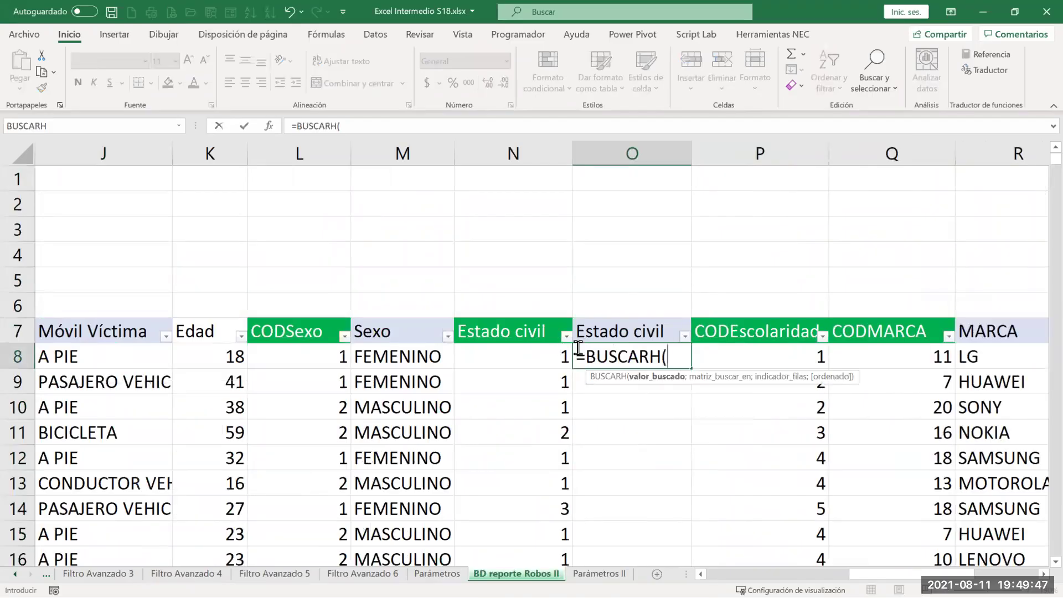
{"action": "left_click", "coordinate": [483, 354]}
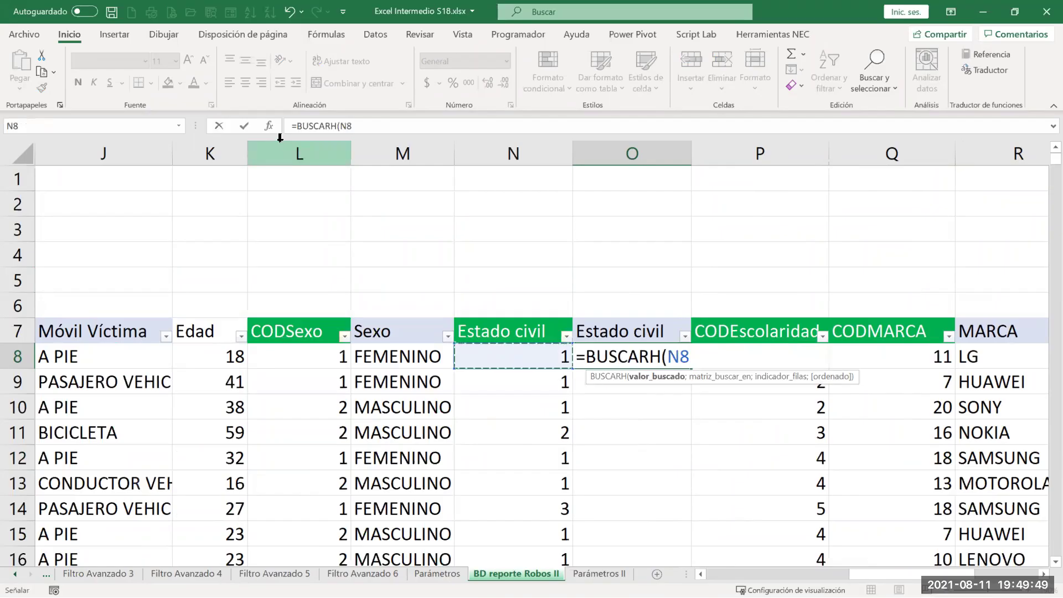
{"action": "key", "text": "ctrl+a"}
Set the lookup table to the Estado civil range K4:Q5 on the Parámetros II sheet, with absolute references
{"action": "left_click", "coordinate": [310, 262]}
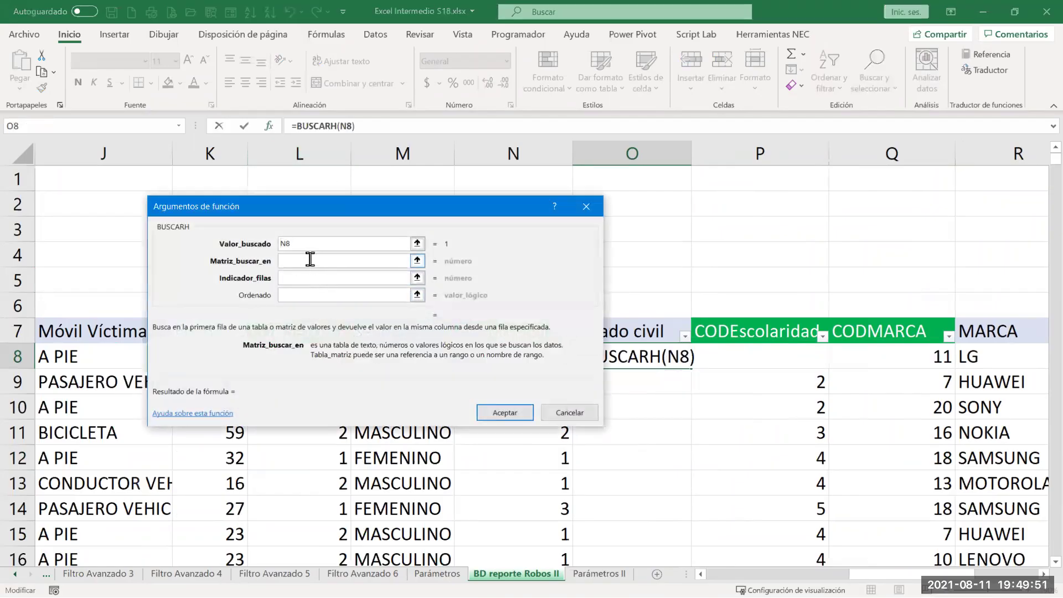
{"action": "left_click", "coordinate": [601, 574]}
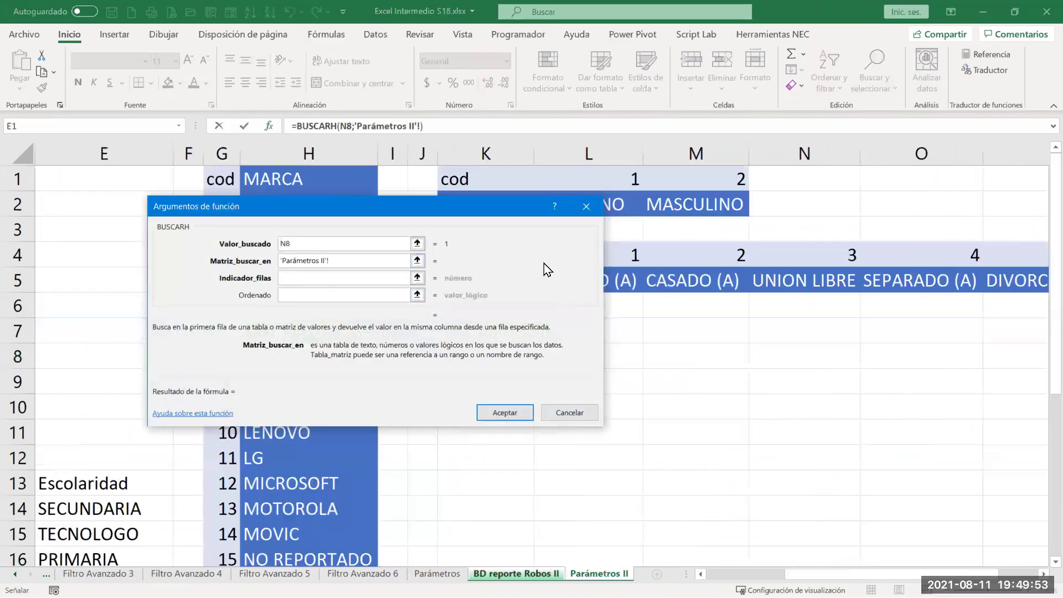
{"action": "left_click", "coordinate": [471, 252]}
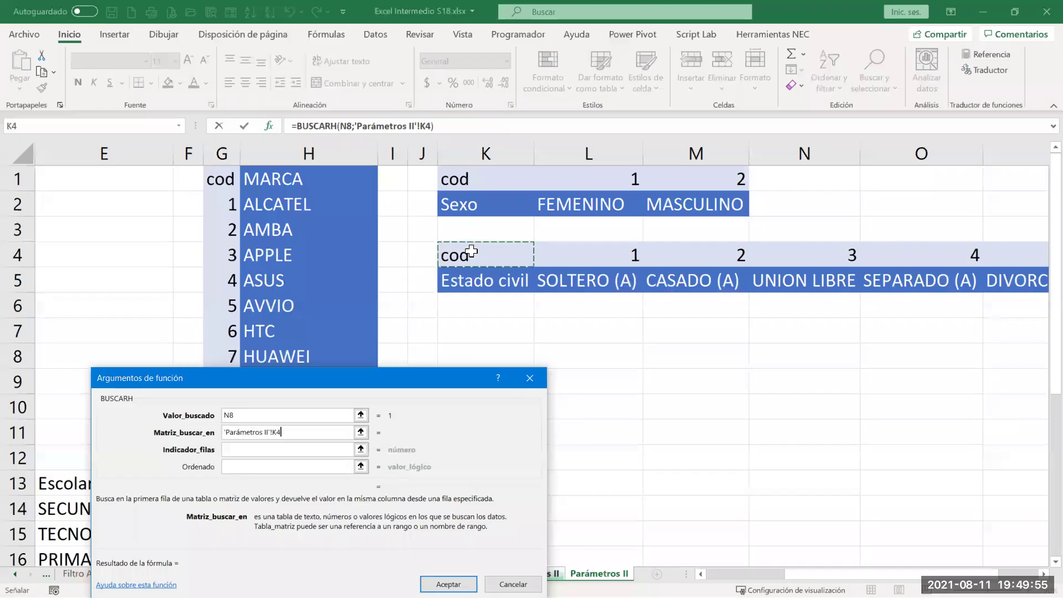
{"action": "key", "text": "ctrl+shift+Right"}
{"action": "key", "text": "ctrl+shift+Down"}
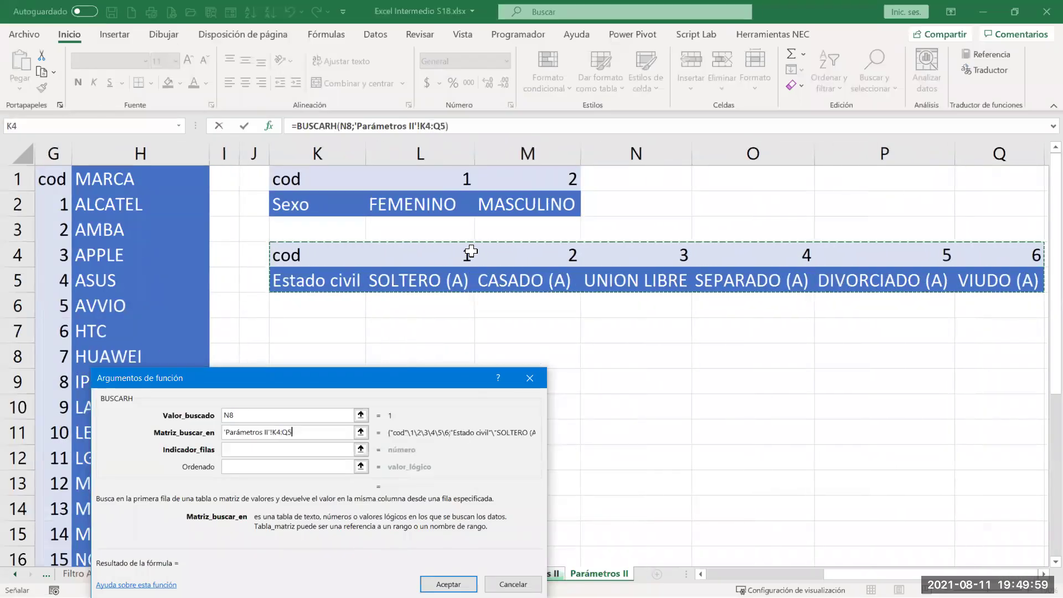
{"action": "key", "text": "F4"}
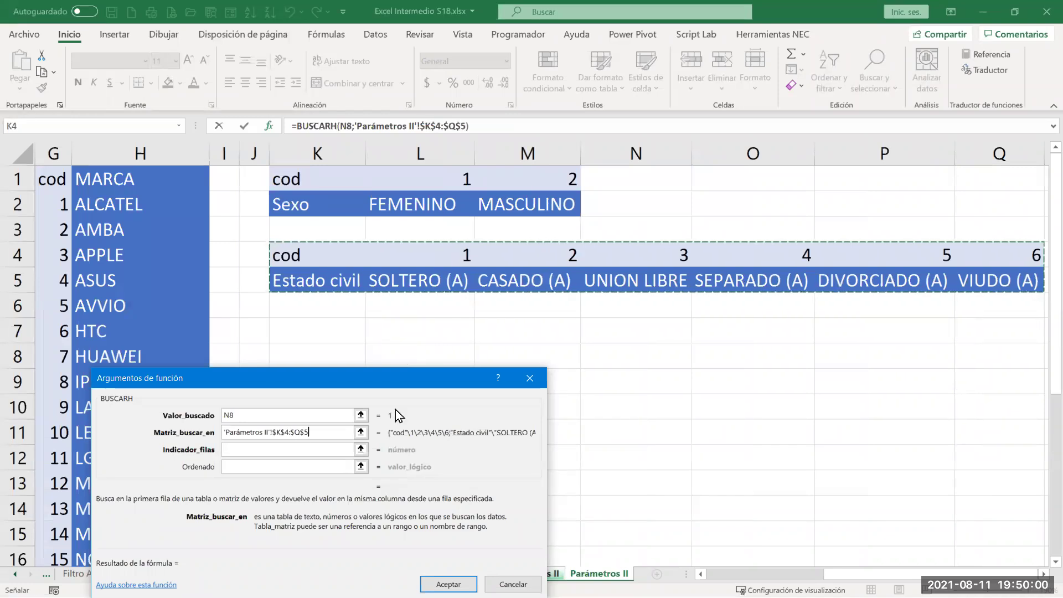
Set the row index to 2 and the match type to 0, and accept the BUSCARH formula
{"action": "left_click", "coordinate": [284, 449]}
{"action": "type", "text": "2"}
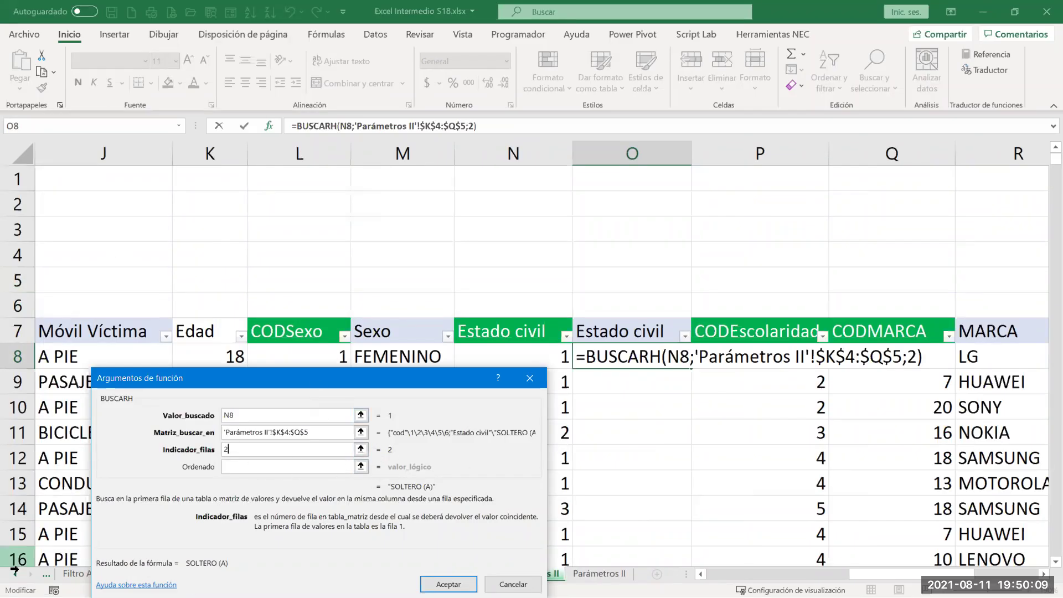
{"action": "left_click", "coordinate": [241, 466]}
{"action": "type", "text": "0"}
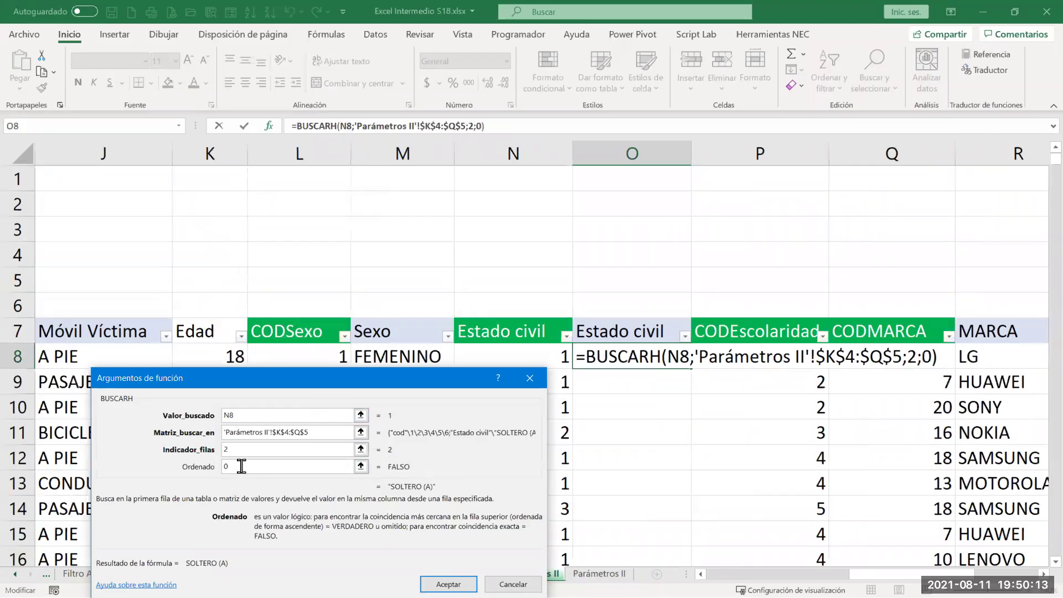
{"action": "left_click", "coordinate": [449, 584]}
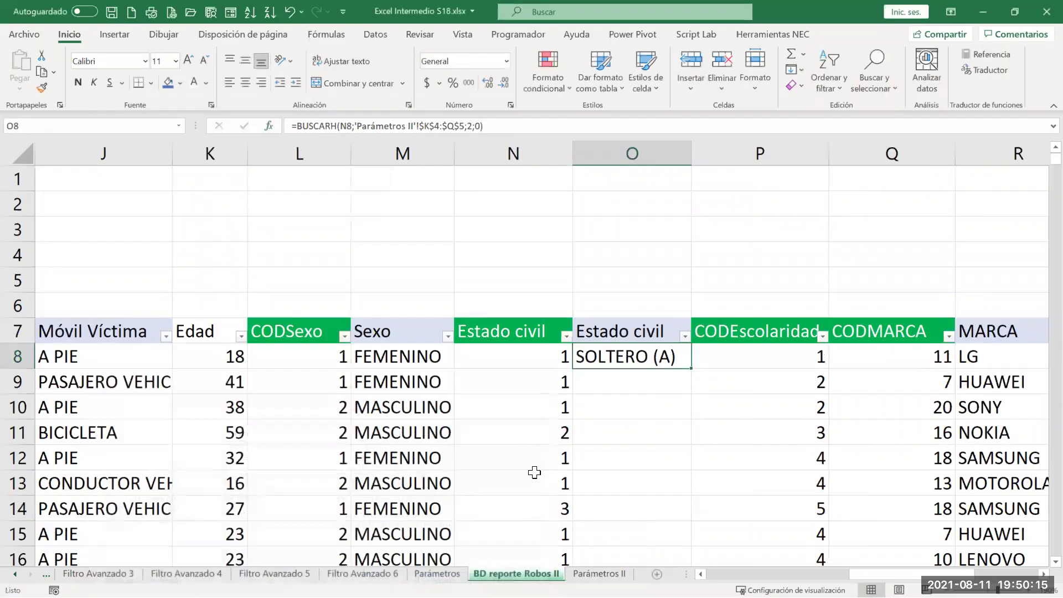
Fill the BUSCARH formula down the new Estado civil column from O8 and save the workbook
{"action": "double_click", "coordinate": [689, 367]}
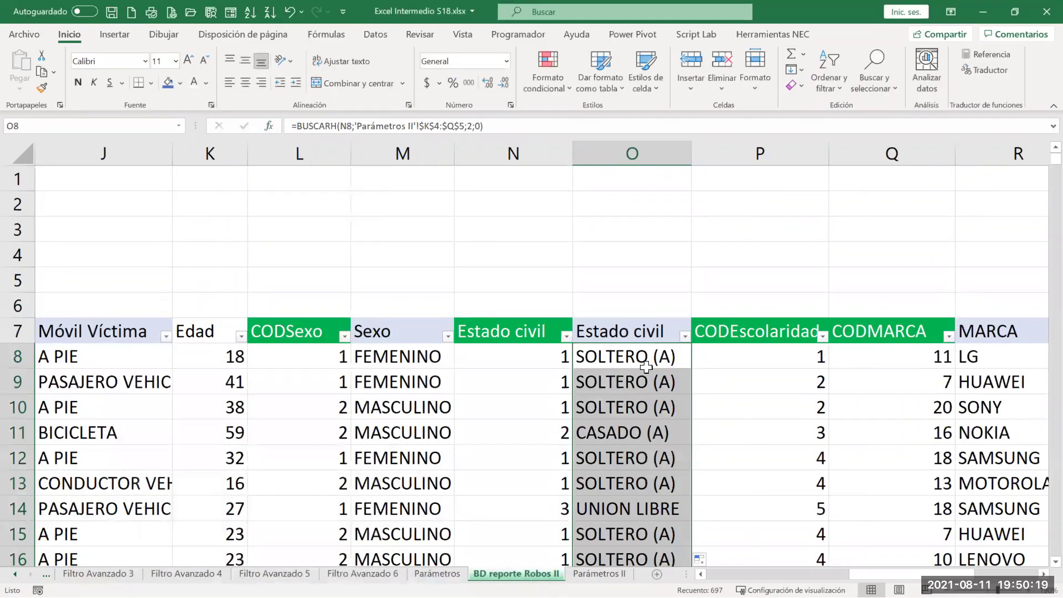
{"action": "scroll", "coordinate": [645, 367], "scroll_direction": "down", "scroll_amount": 3}
{"action": "scroll", "coordinate": [646, 367], "scroll_direction": "down", "scroll_amount": 2}
{"action": "scroll", "coordinate": [644, 354], "scroll_direction": "up", "scroll_amount": 5}
{"action": "left_click", "coordinate": [641, 337]}
{"action": "left_click", "coordinate": [111, 12]}
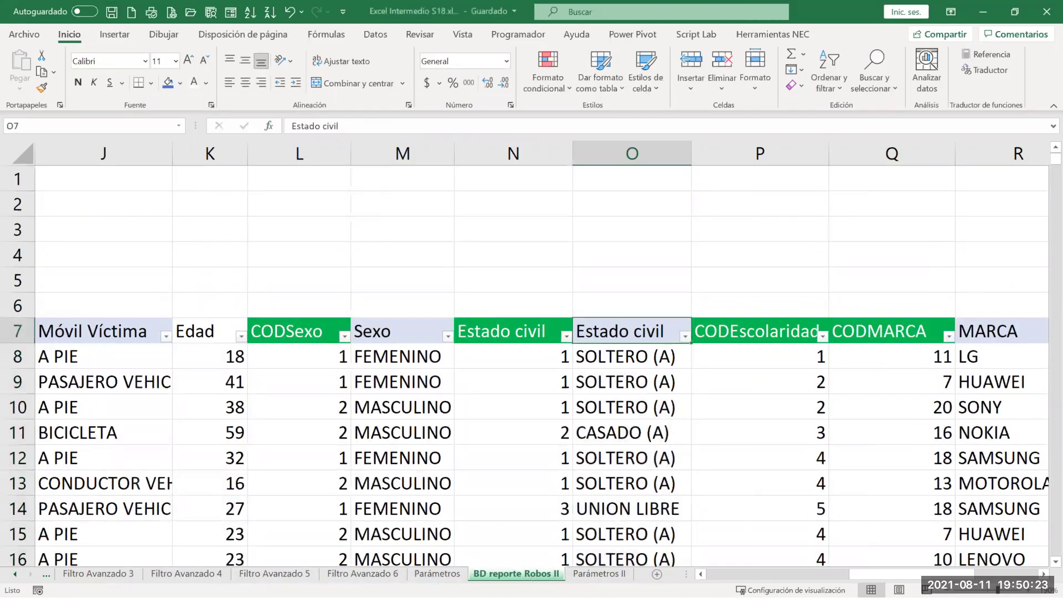
Review the row index argument of the BUSCARH formula in O8 against the Estado civil table on Parámetros II
{"action": "key", "text": "ctrl+Page_Down"}
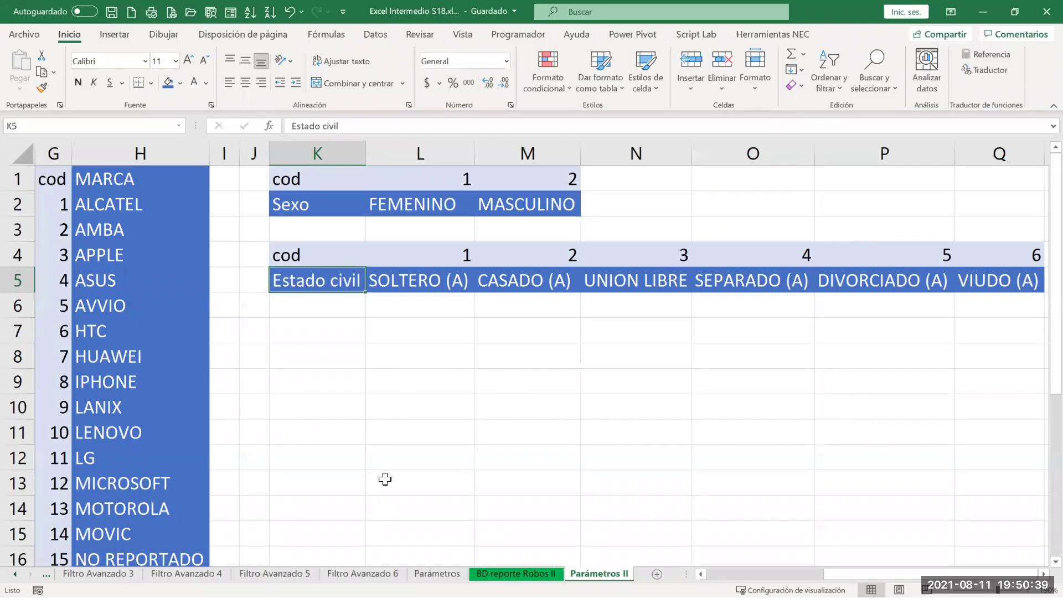
{"action": "left_click", "coordinate": [525, 574]}
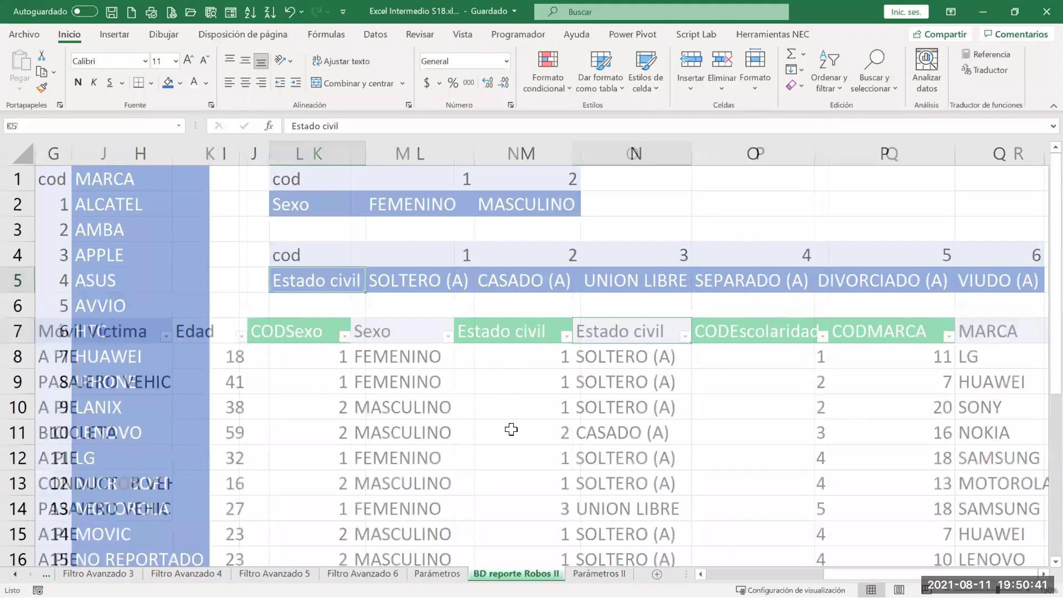
{"action": "left_click", "coordinate": [607, 352]}
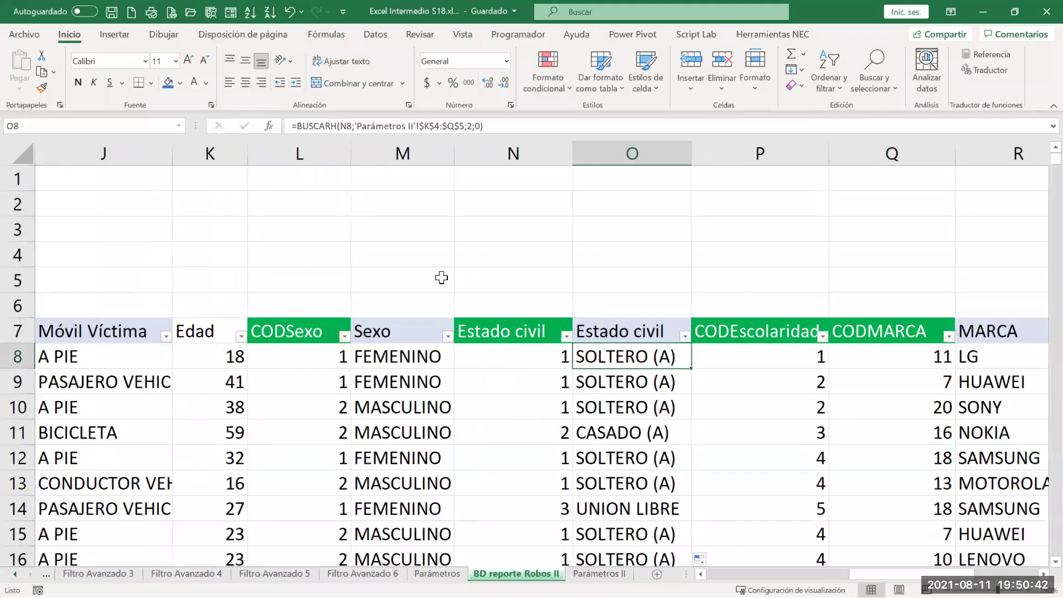
{"action": "left_click", "coordinate": [264, 128]}
{"action": "left_click", "coordinate": [276, 447]}
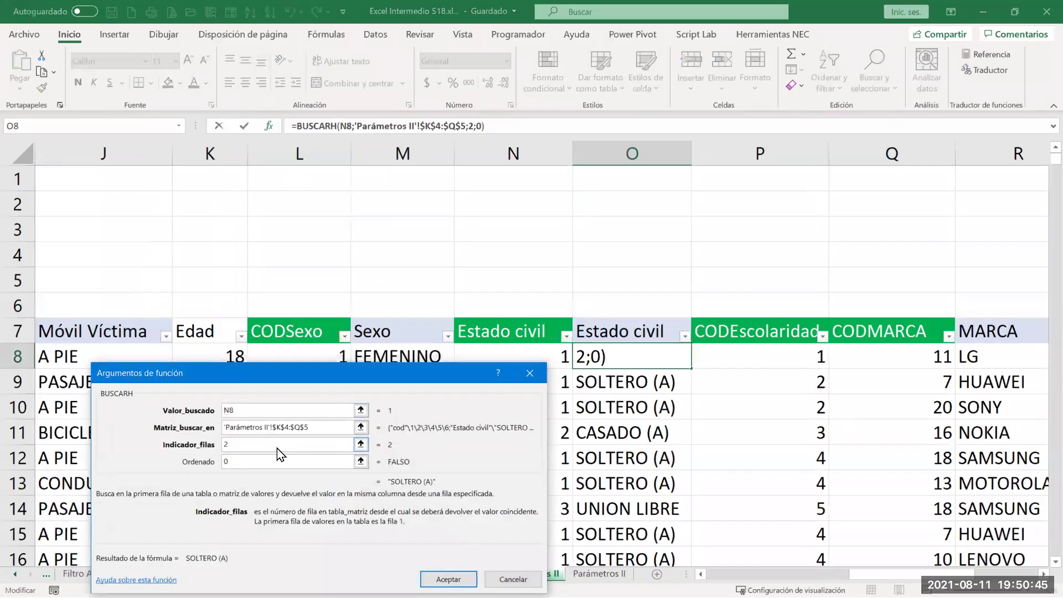
{"action": "double_click", "coordinate": [232, 443]}
{"action": "left_click", "coordinate": [530, 373]}
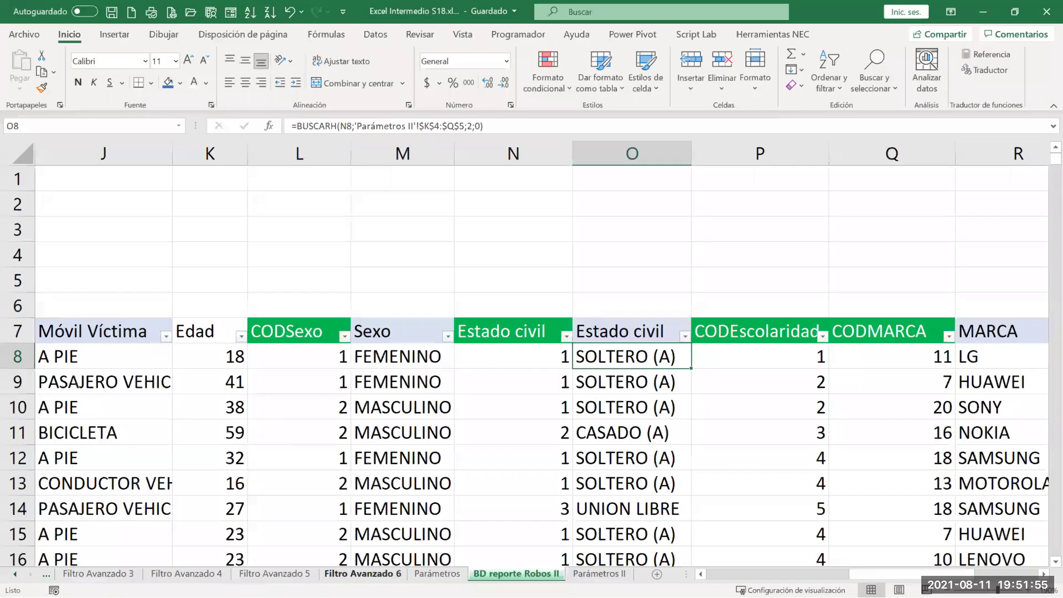
Copy the extraction table F14:K25 from the Filtro Avanzado 6 sheet into cell A1 of a new sheet
{"action": "left_click", "coordinate": [363, 573]}
{"action": "scroll", "coordinate": [583, 491], "scroll_direction": "down", "scroll_amount": 2}
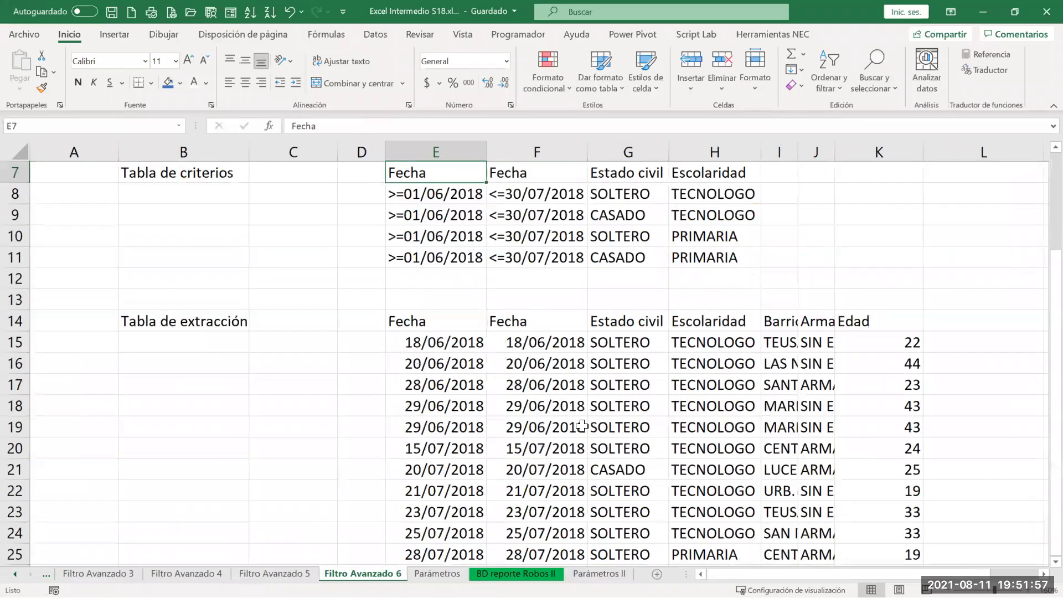
{"action": "left_click_drag", "start_coordinate": [517, 318], "coordinate": [884, 406]}
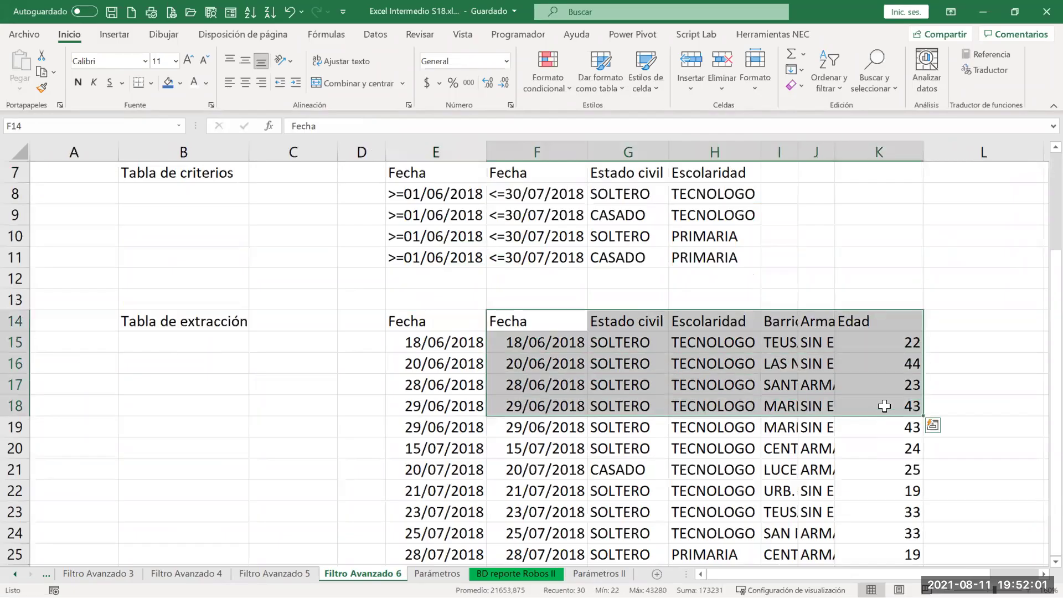
{"action": "key", "text": "shift+BackSpace"}
{"action": "key", "text": "ctrl+shift+Right"}
{"action": "key", "text": "ctrl+shift+Down"}
{"action": "key", "text": "ctrl+c"}
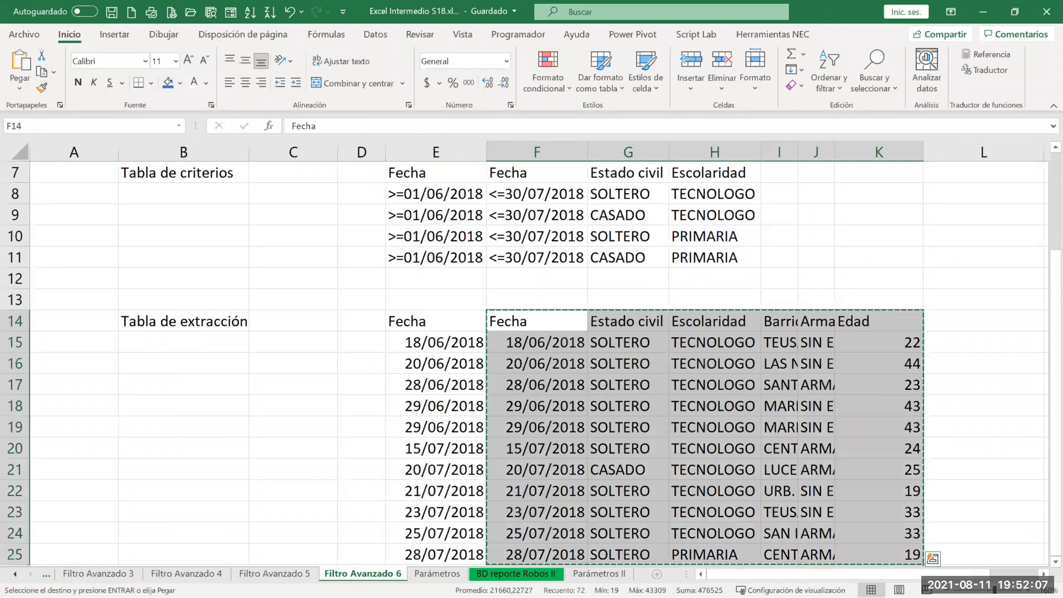
{"action": "left_click", "coordinate": [657, 573]}
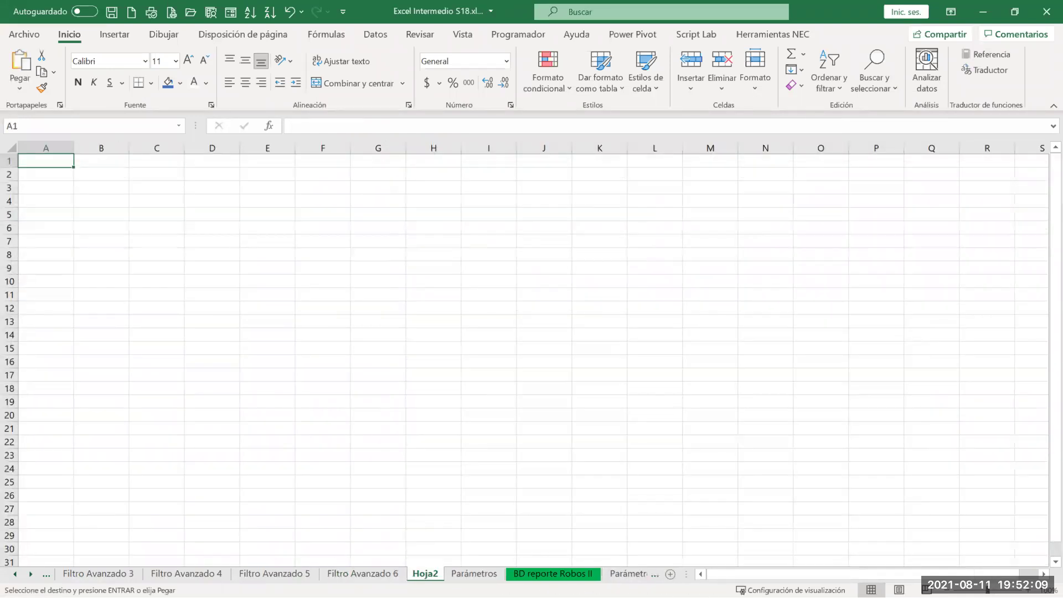
{"action": "key", "text": "Return"}
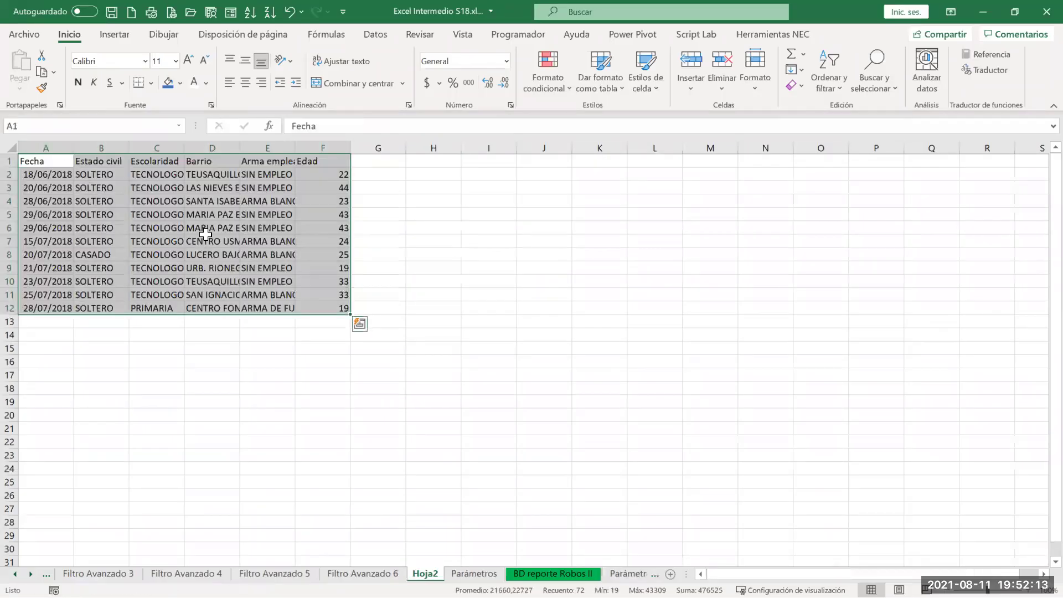
Autofit the widths of columns A to F around the pasted extraction table
{"action": "scroll", "coordinate": [205, 234], "scroll_direction": "up", "scroll_amount": 1}
{"action": "scroll", "coordinate": [205, 235], "scroll_direction": "up", "scroll_amount": 3}
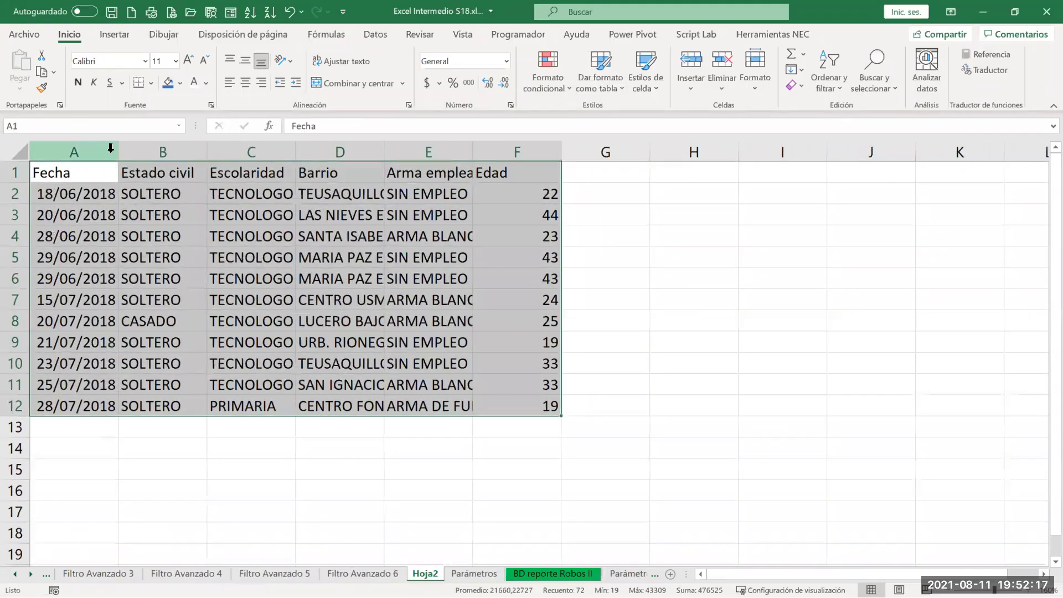
{"action": "left_click_drag", "start_coordinate": [74, 151], "coordinate": [558, 152]}
{"action": "double_click", "coordinate": [558, 151]}
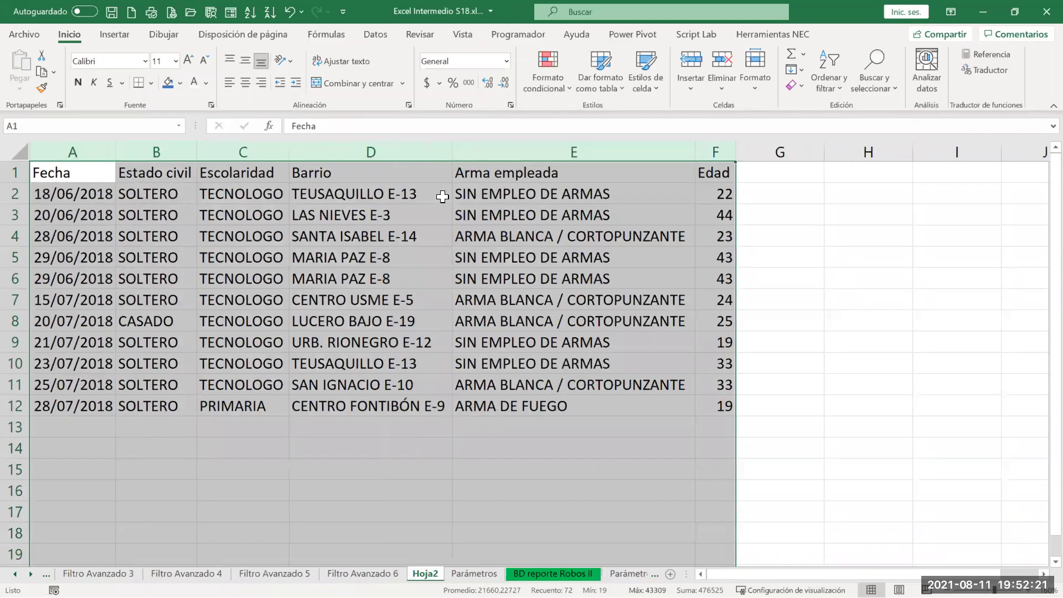
{"action": "left_click", "coordinate": [370, 194]}
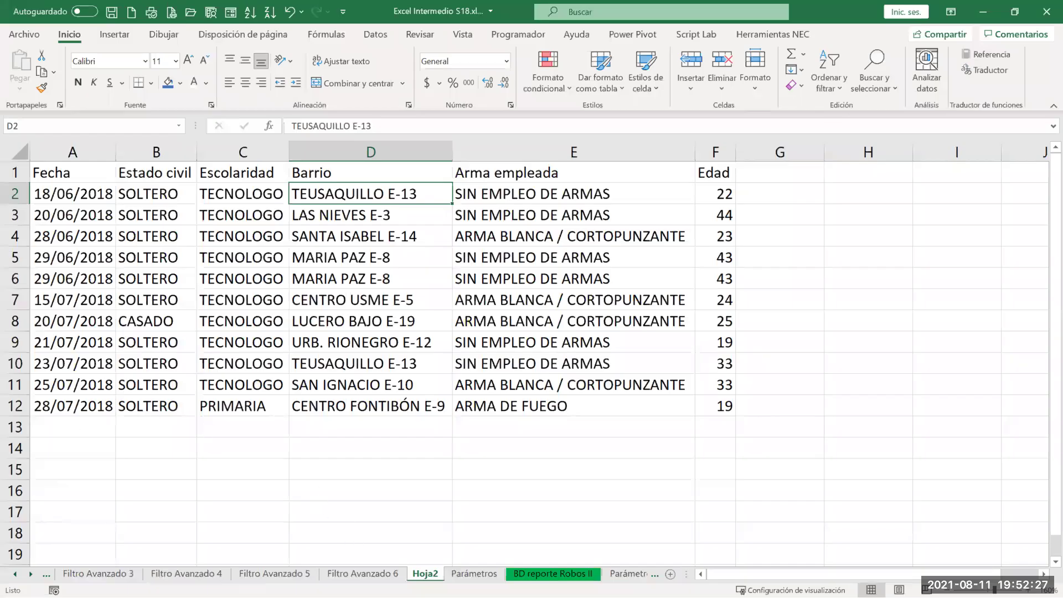
On the Filtro Avanzado 1 sheet, copy the ID_Robo, Fecha and Barrio rows in D10:F20 of the extraction table
{"action": "scroll", "coordinate": [98, 573], "scroll_direction": "up", "scroll_amount": 2}
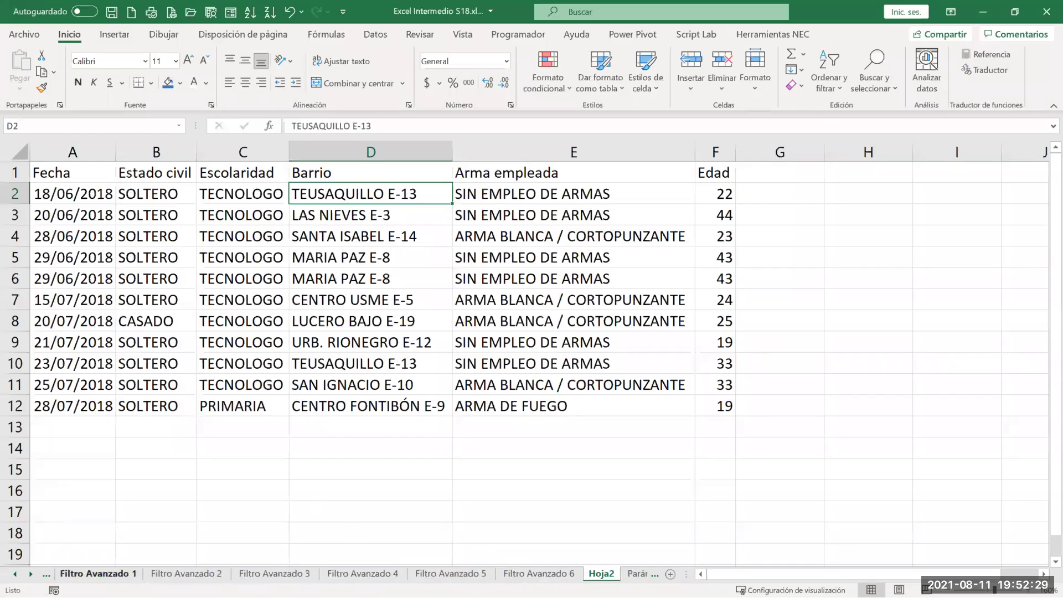
{"action": "left_click", "coordinate": [98, 573]}
{"action": "left_click", "coordinate": [285, 214]}
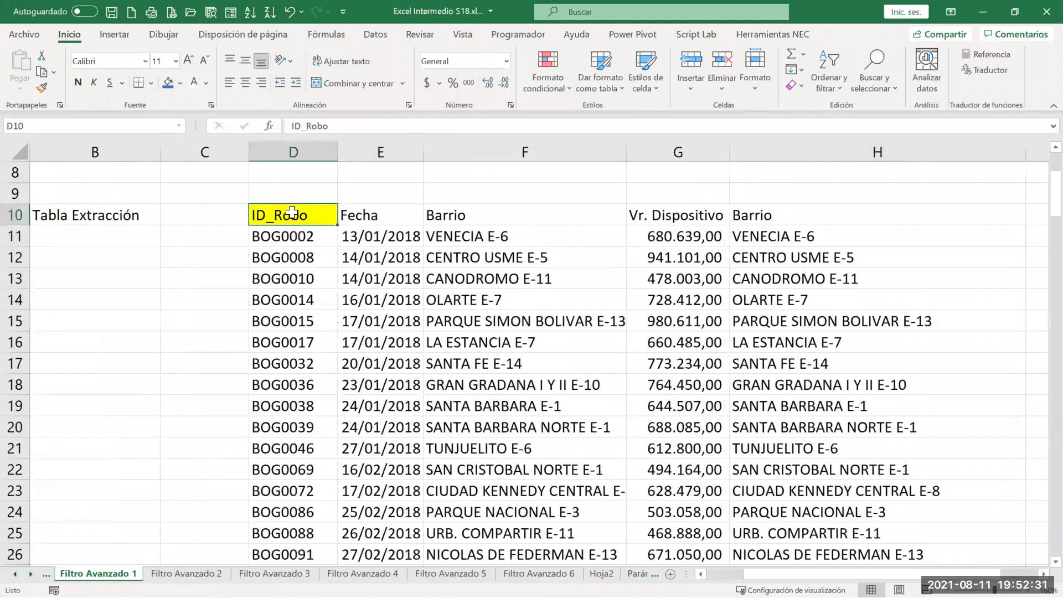
{"action": "left_click", "coordinate": [283, 270], "text": "ctrl"}
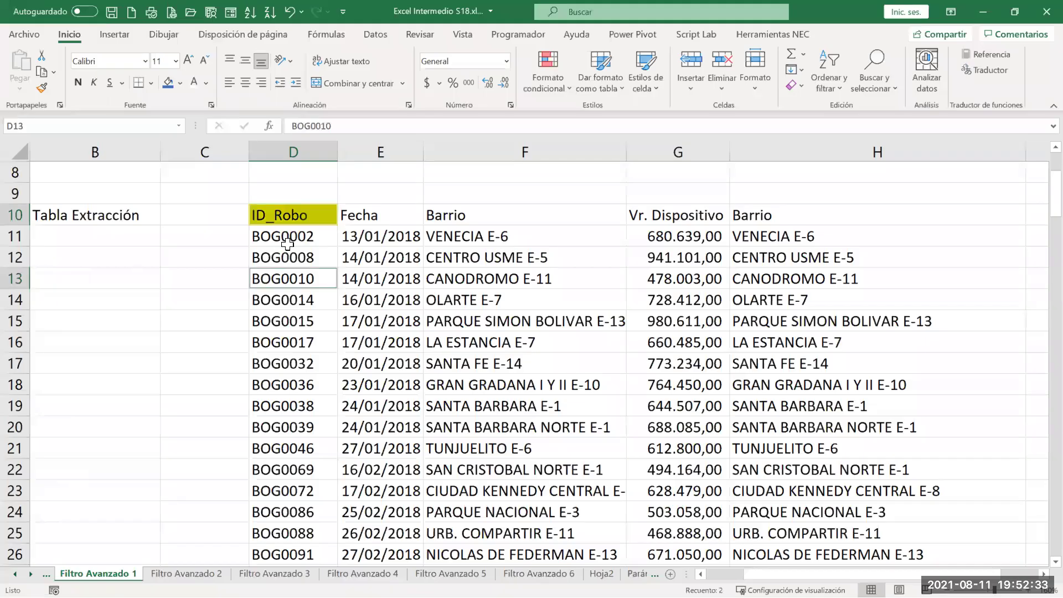
{"action": "left_click_drag", "start_coordinate": [290, 215], "coordinate": [308, 469]}
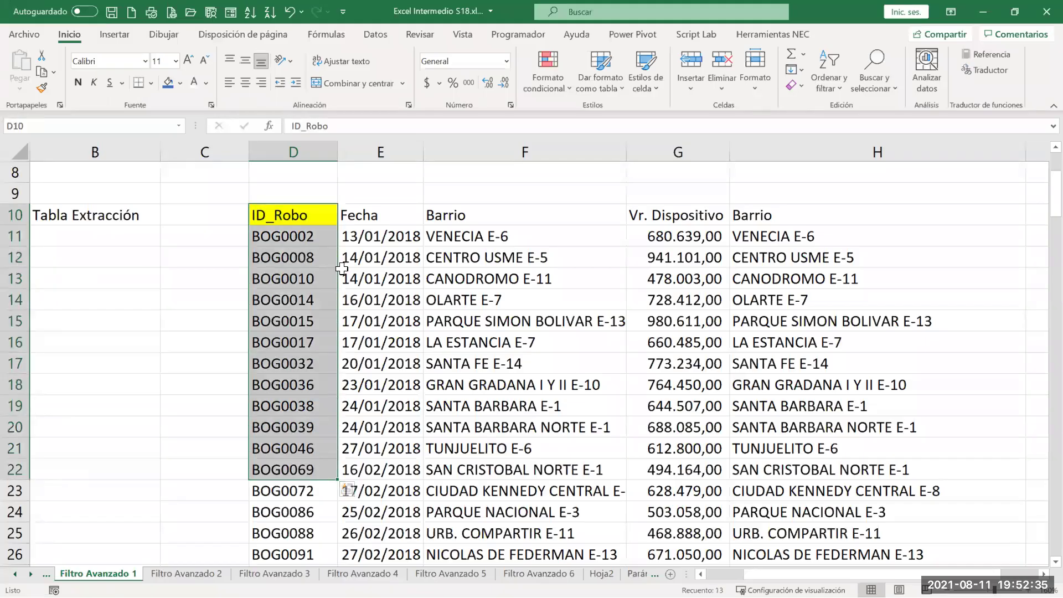
{"action": "key", "text": "ctrl+q"}
{"action": "left_click_drag", "start_coordinate": [306, 212], "coordinate": [529, 427]}
{"action": "key", "text": "ctrl+c"}
Paste the copied ID_Robo, Fecha and Barrio rows at A14 of Hoja2 and delete rows 1 to 13 above them
{"action": "left_click", "coordinate": [30, 573]}
{"action": "left_click", "coordinate": [30, 574]}
{"action": "left_click", "coordinate": [30, 574]}
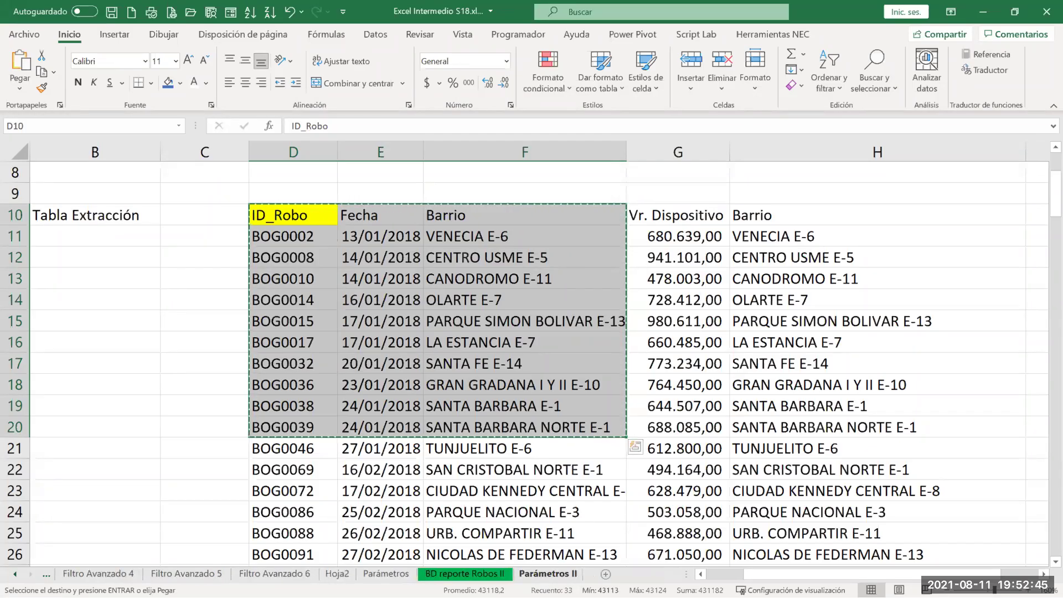
{"action": "left_click", "coordinate": [465, 573]}
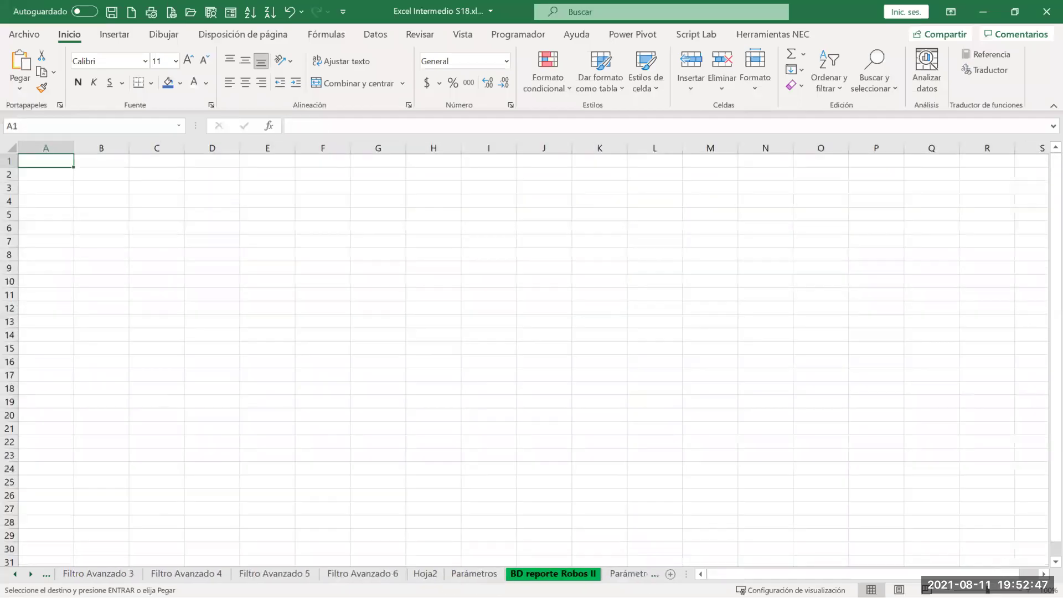
{"action": "left_click", "coordinate": [30, 573]}
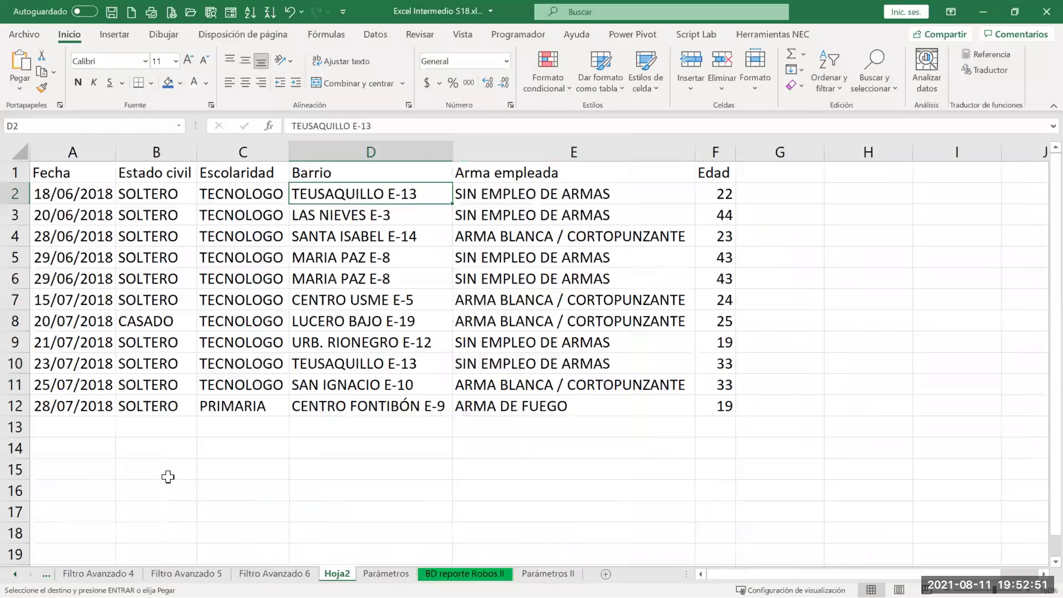
{"action": "left_click", "coordinate": [88, 448]}
{"action": "key", "text": "Return"}
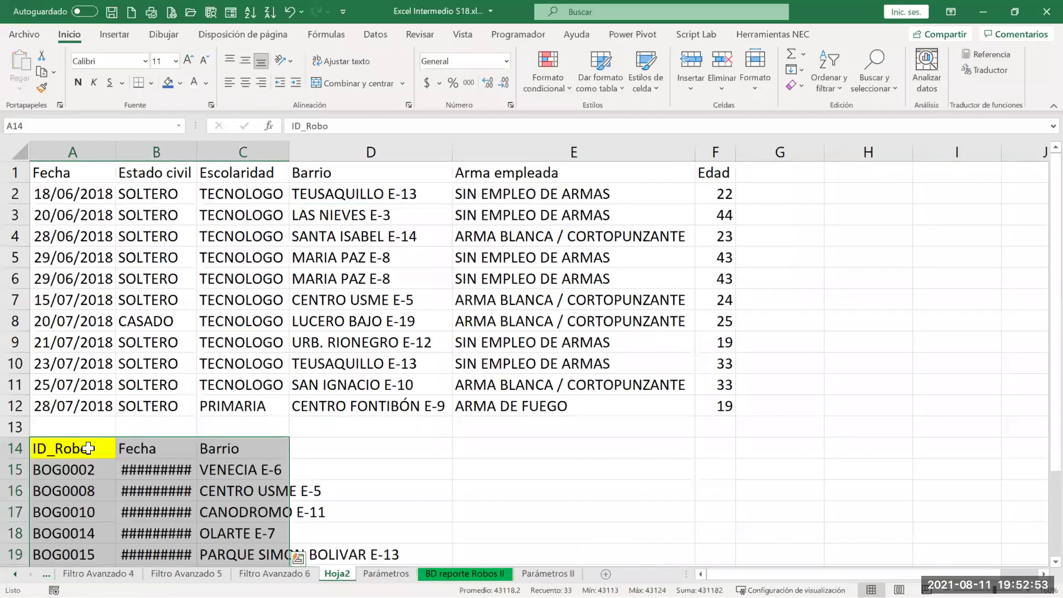
{"action": "left_click_drag", "start_coordinate": [19, 431], "coordinate": [16, 169]}
{"action": "key", "text": "ctrl+minus"}
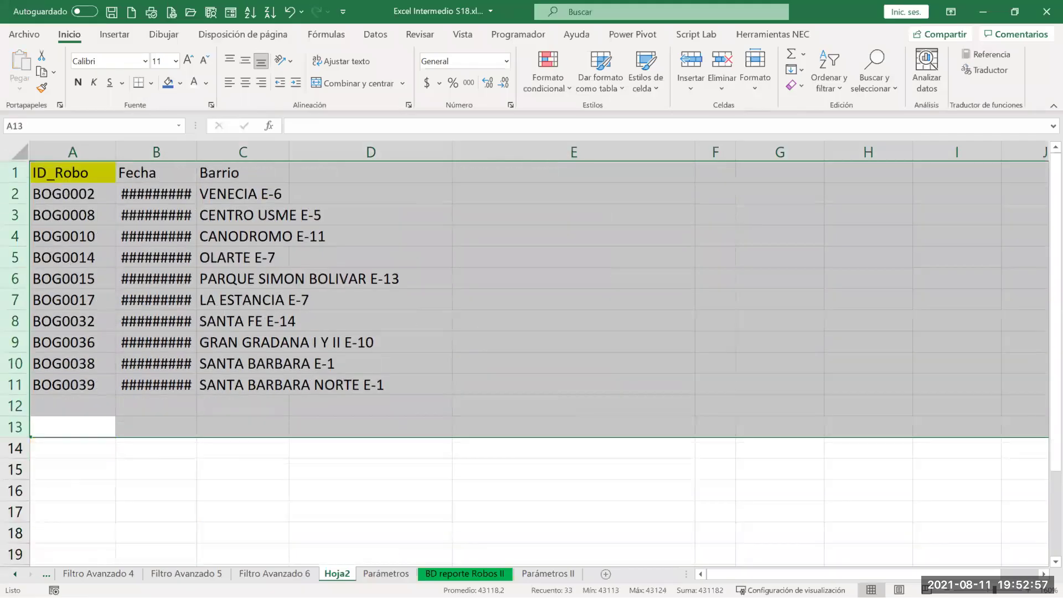
Autofit the Fecha and Barrio columns and move the table A1:C11 down so it starts at A3
{"action": "left_click_drag", "start_coordinate": [156, 151], "coordinate": [275, 151]}
{"action": "left_click", "coordinate": [279, 149]}
{"action": "left_click_drag", "start_coordinate": [191, 150], "coordinate": [281, 146]}
{"action": "double_click", "coordinate": [288, 149]}
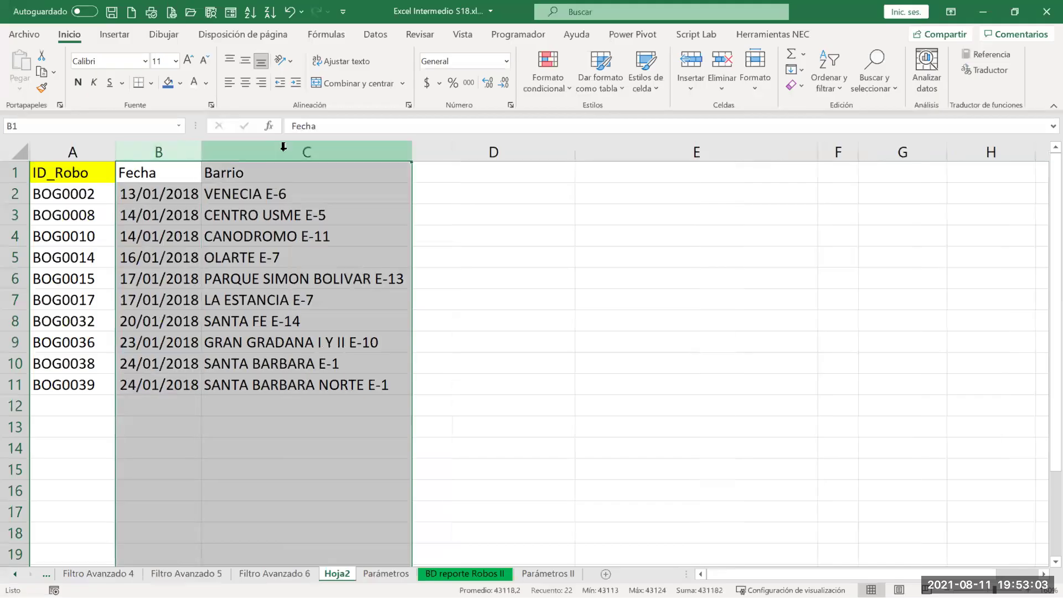
{"action": "left_click_drag", "start_coordinate": [52, 172], "coordinate": [351, 418]}
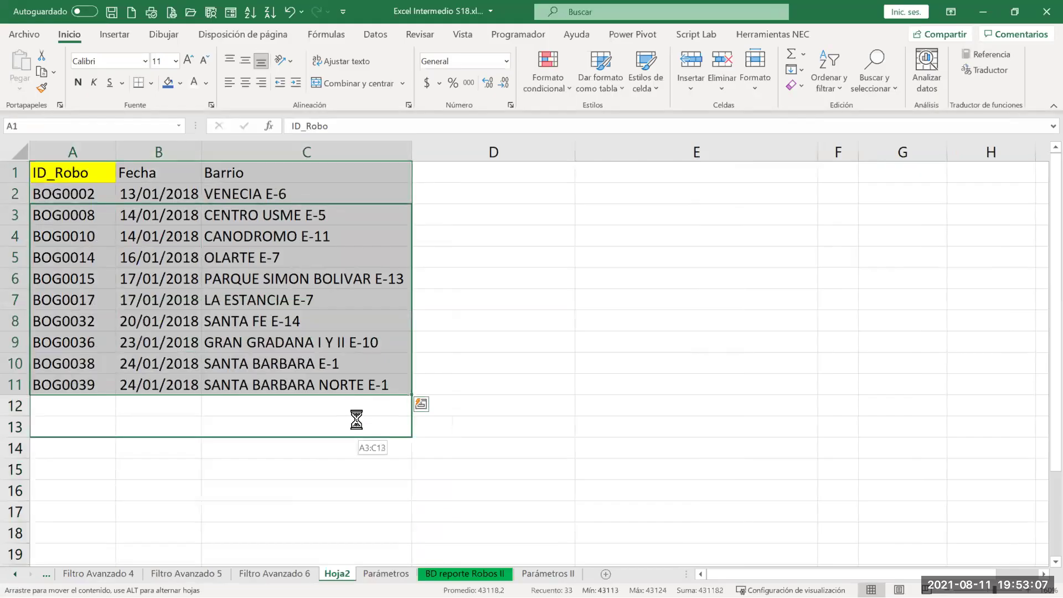
{"action": "left_click", "coordinate": [247, 187]}
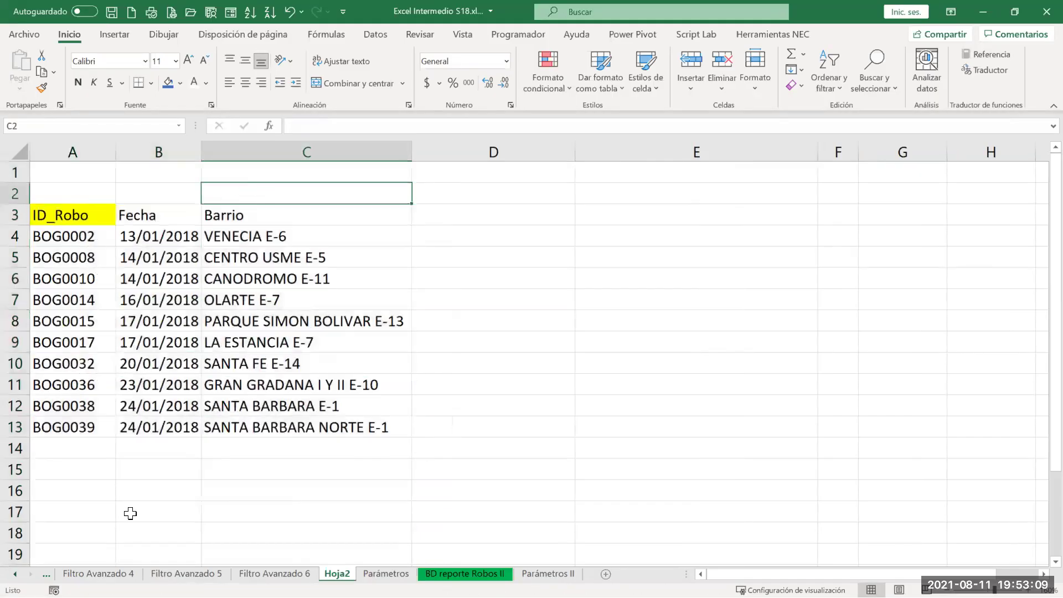
On the BD reporte Robos sheet, copy the Día Robo, Clase de sitio and Arma empleada headers from row 7
{"action": "scroll", "coordinate": [102, 573], "scroll_direction": "up", "scroll_amount": 5}
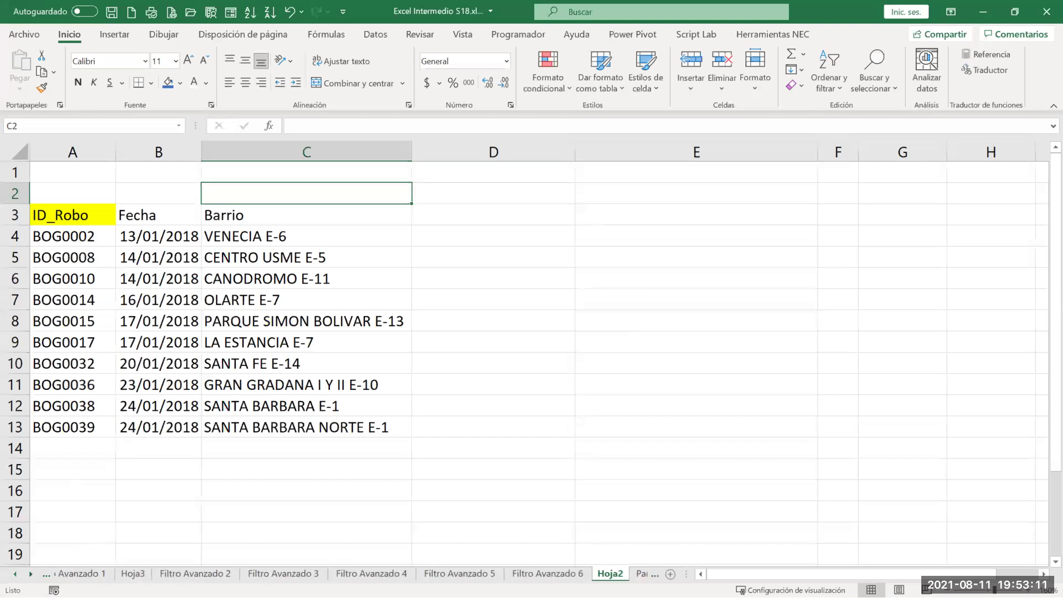
{"action": "left_click", "coordinate": [98, 573]}
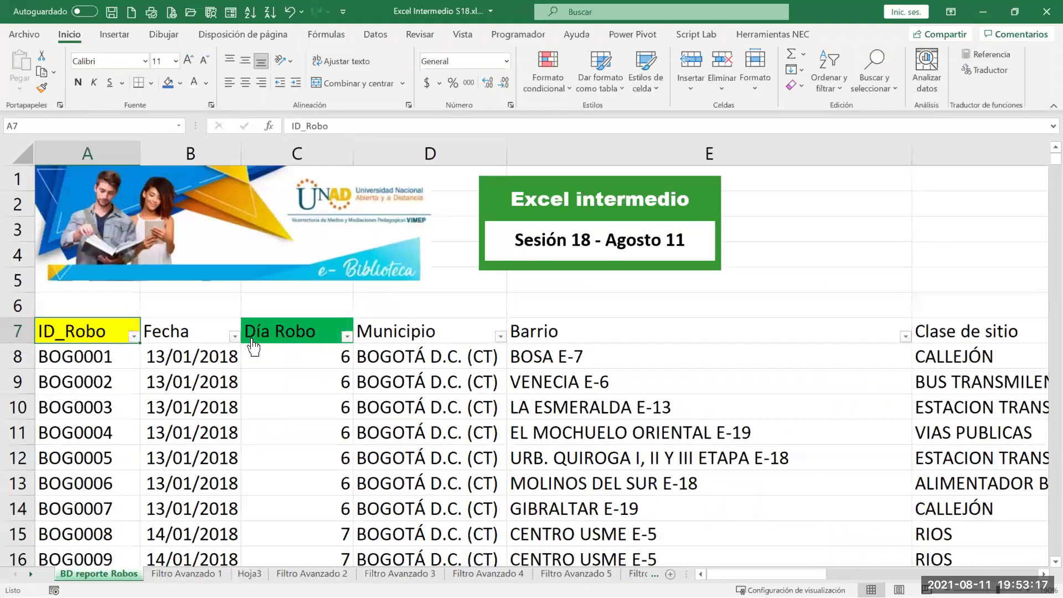
{"action": "left_click", "coordinate": [292, 334]}
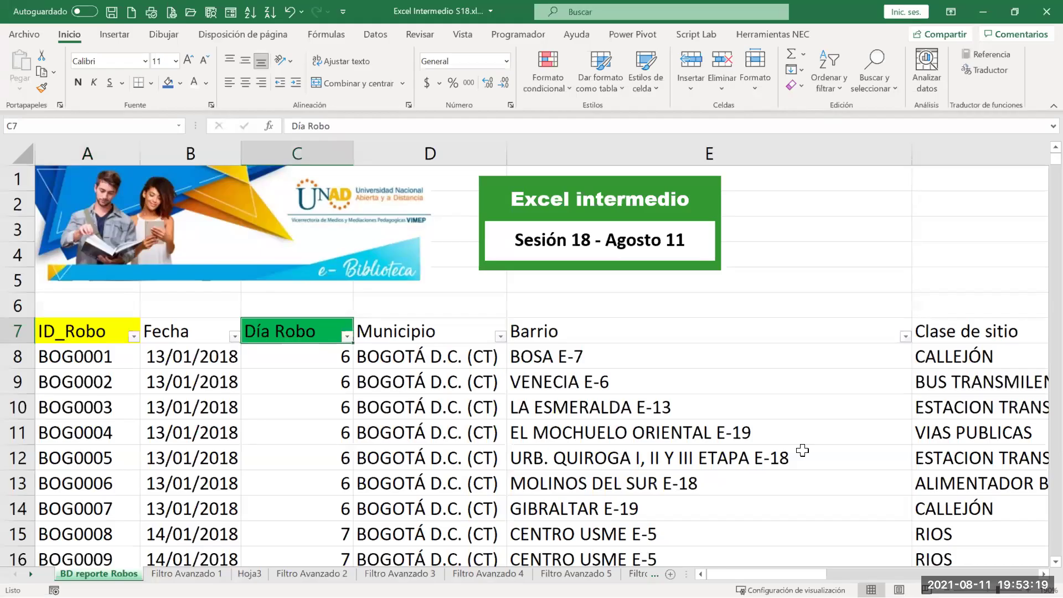
{"action": "left_click", "coordinate": [946, 330], "text": "ctrl"}
{"action": "scroll", "coordinate": [990, 457], "scroll_direction": "right", "scroll_amount": 4}
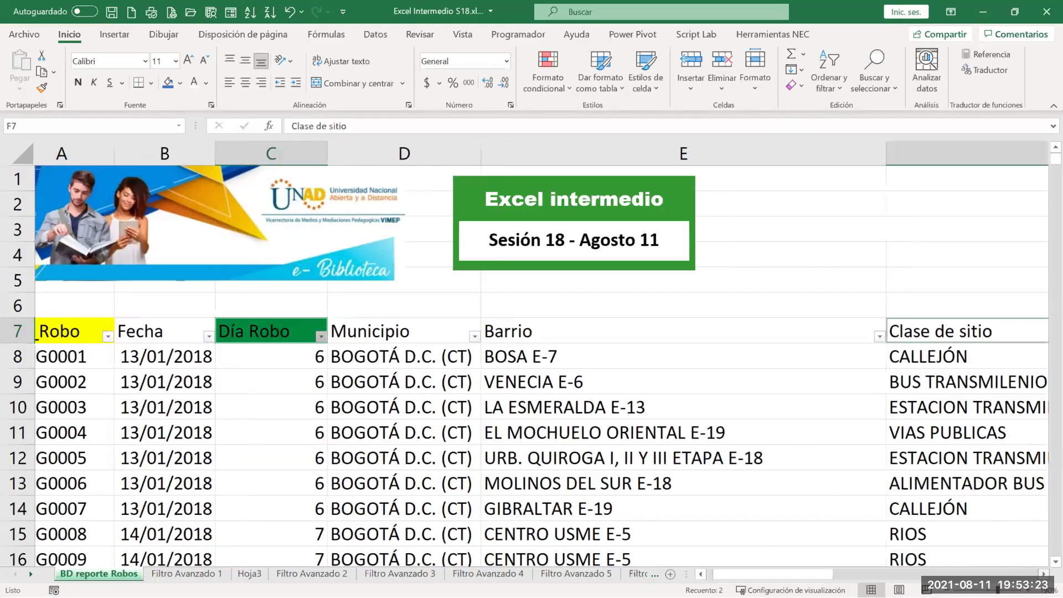
{"action": "scroll", "coordinate": [991, 456], "scroll_direction": "right", "scroll_amount": 1}
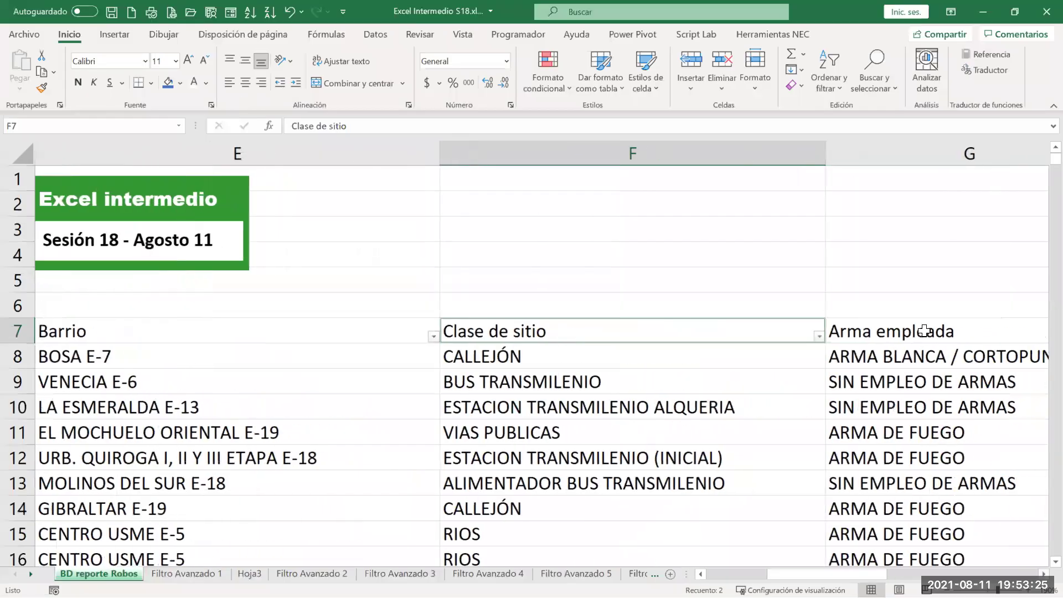
{"action": "left_click", "coordinate": [924, 330], "text": "ctrl"}
{"action": "key", "text": "ctrl+c"}
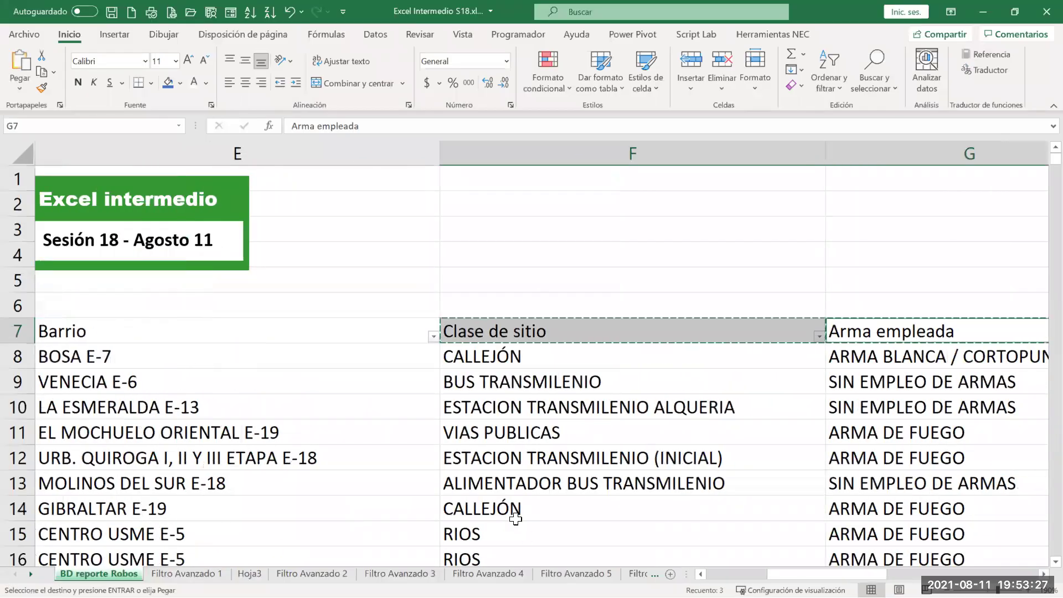
Paste the three copied headers into Hoja2 starting at D3, beside the Barrio header
{"action": "left_click", "coordinate": [31, 574]}
{"action": "left_click", "coordinate": [31, 574]}
{"action": "left_click", "coordinate": [30, 573]}
{"action": "left_click", "coordinate": [31, 574]}
{"action": "left_click", "coordinate": [31, 574]}
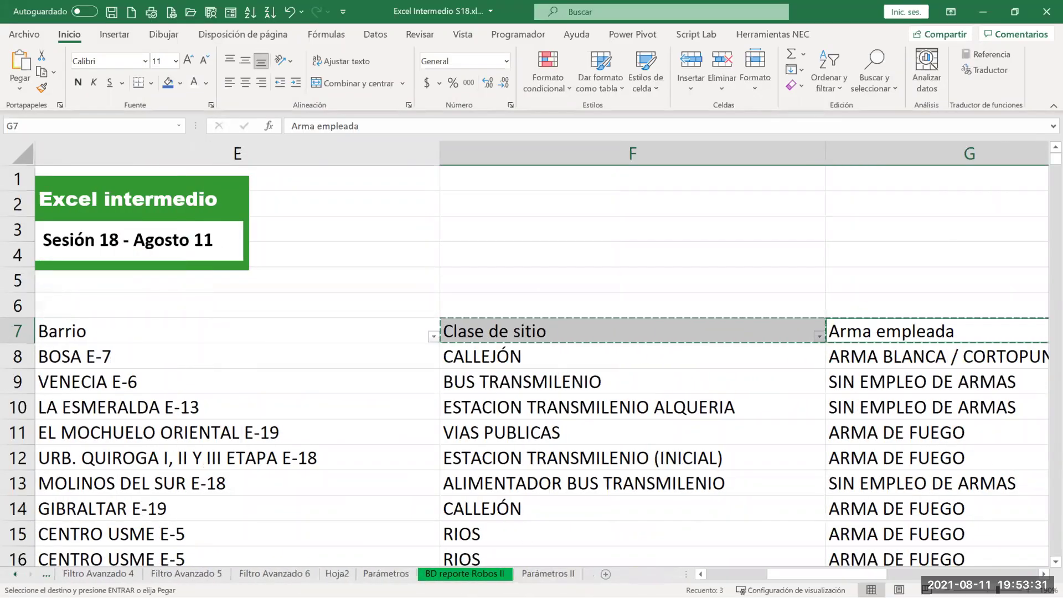
{"action": "left_click", "coordinate": [337, 573]}
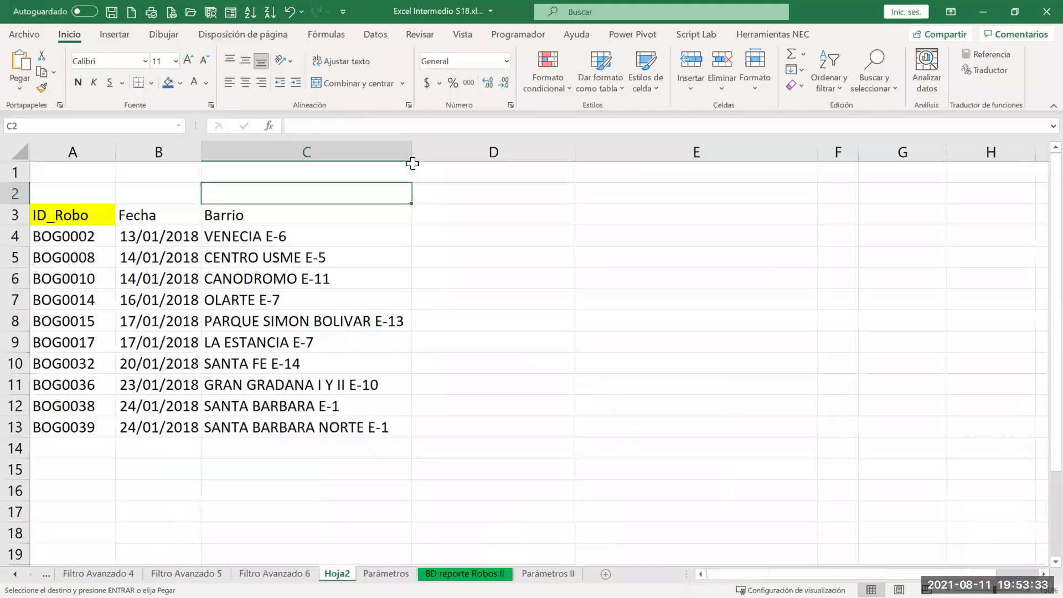
{"action": "left_click", "coordinate": [455, 207]}
{"action": "key", "text": "ctrl+v"}
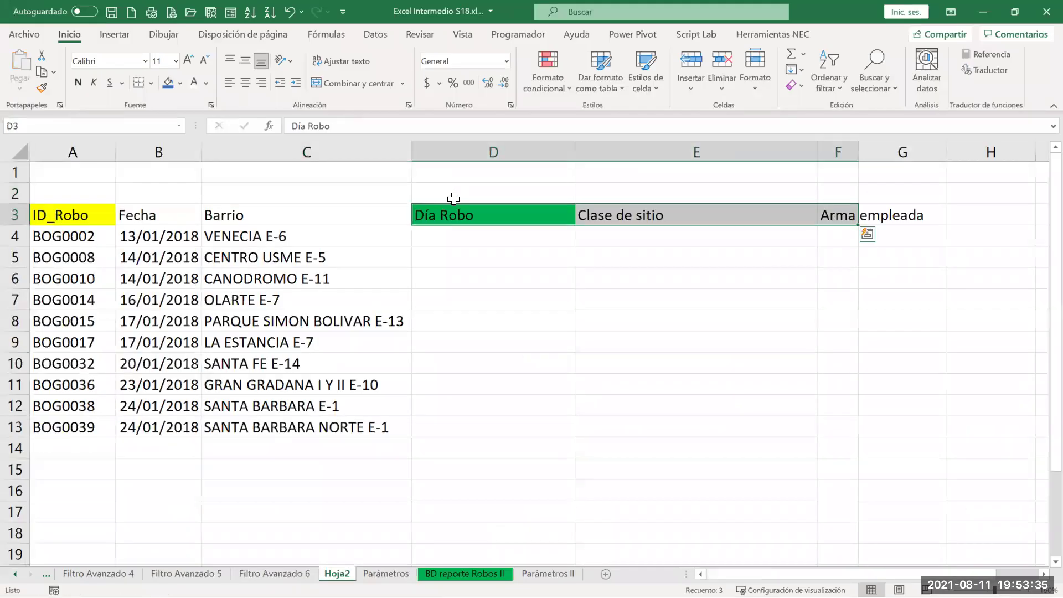
{"action": "left_click", "coordinate": [474, 233]}
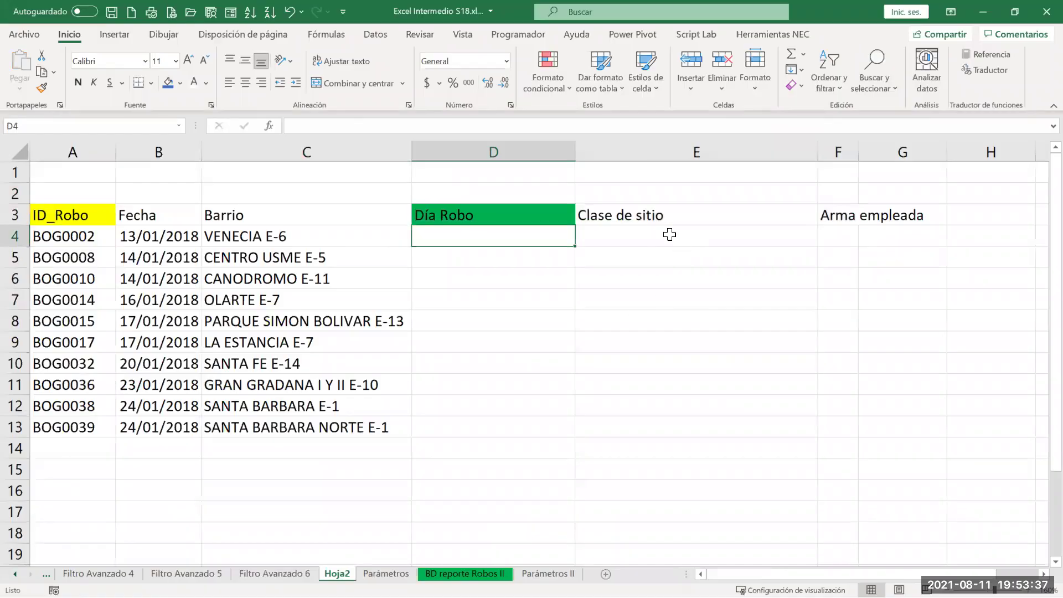
{"action": "left_click_drag", "start_coordinate": [454, 216], "coordinate": [462, 244]}
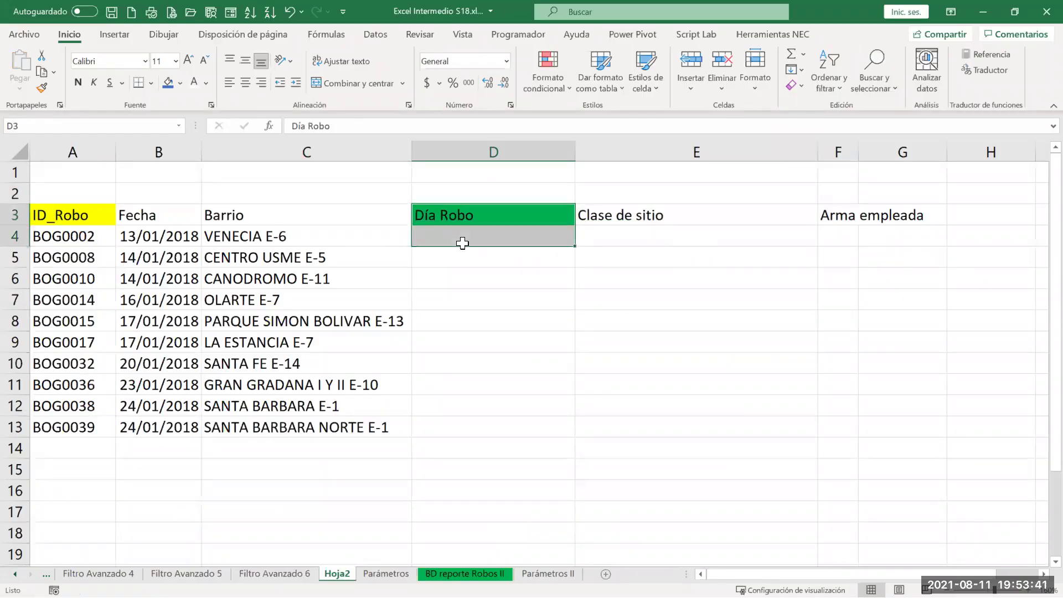
{"action": "left_click_drag", "start_coordinate": [650, 209], "coordinate": [650, 230]}
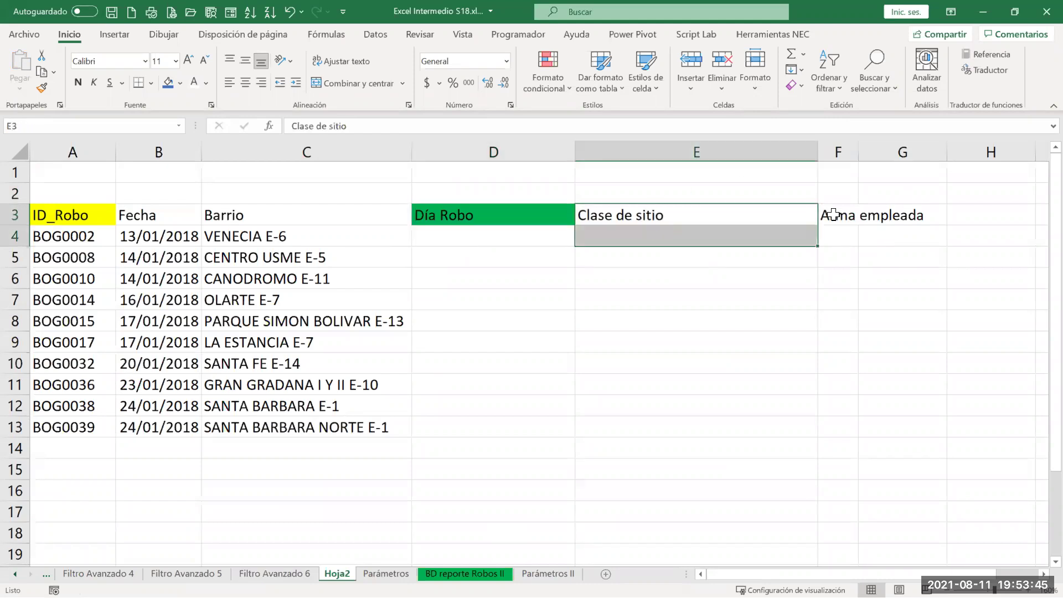
{"action": "left_click_drag", "start_coordinate": [833, 215], "coordinate": [833, 242]}
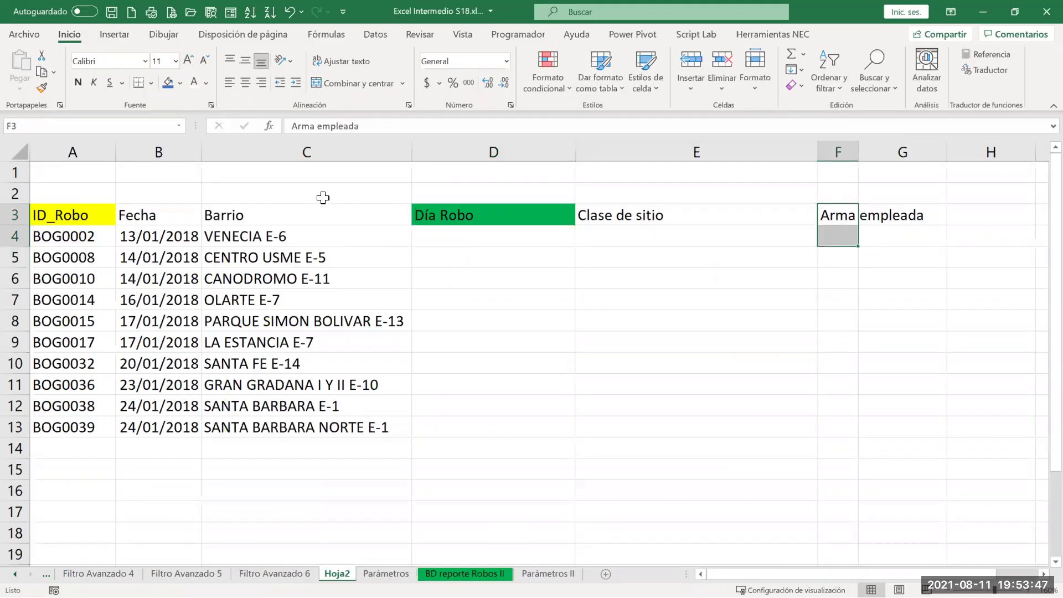
{"action": "left_click", "coordinate": [470, 215]}
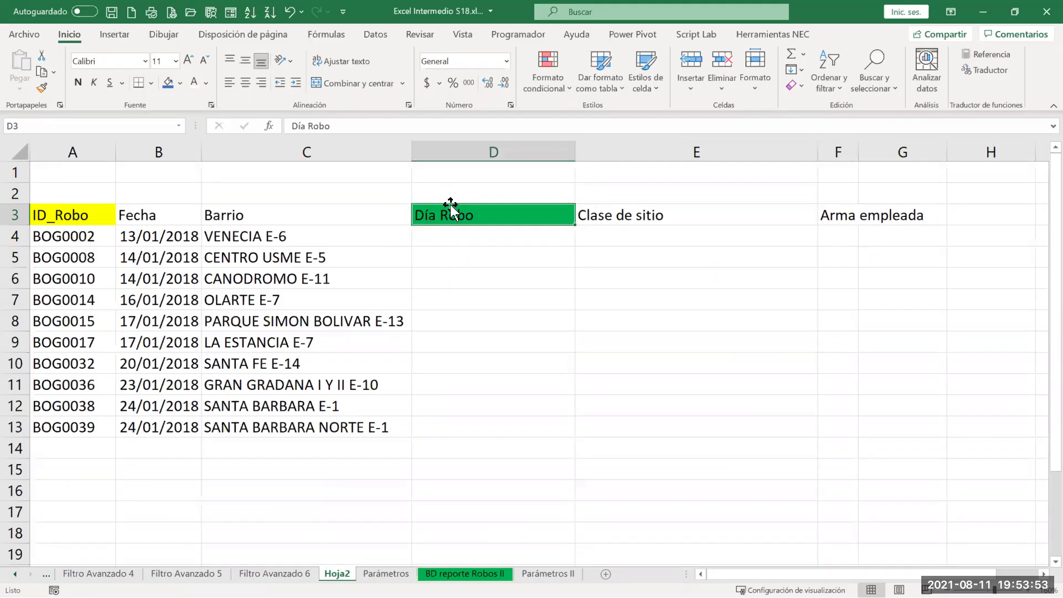
{"action": "left_click", "coordinate": [635, 215]}
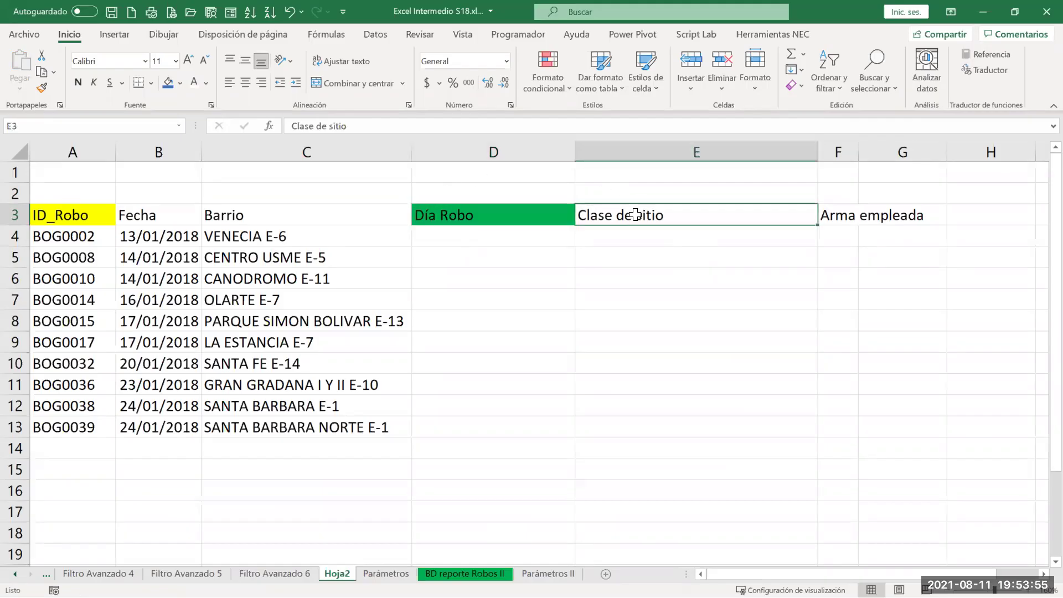
Autofit the widths of the Clase de sitio and Arma empleada columns
{"action": "left_click", "coordinate": [851, 219]}
{"action": "double_click", "coordinate": [816, 146]}
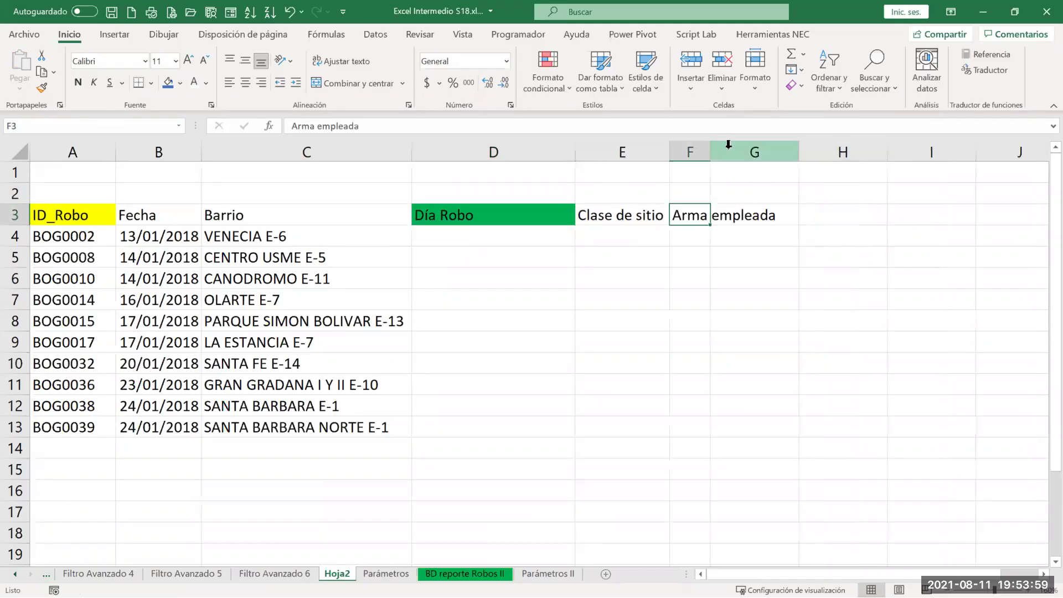
{"action": "double_click", "coordinate": [710, 150]}
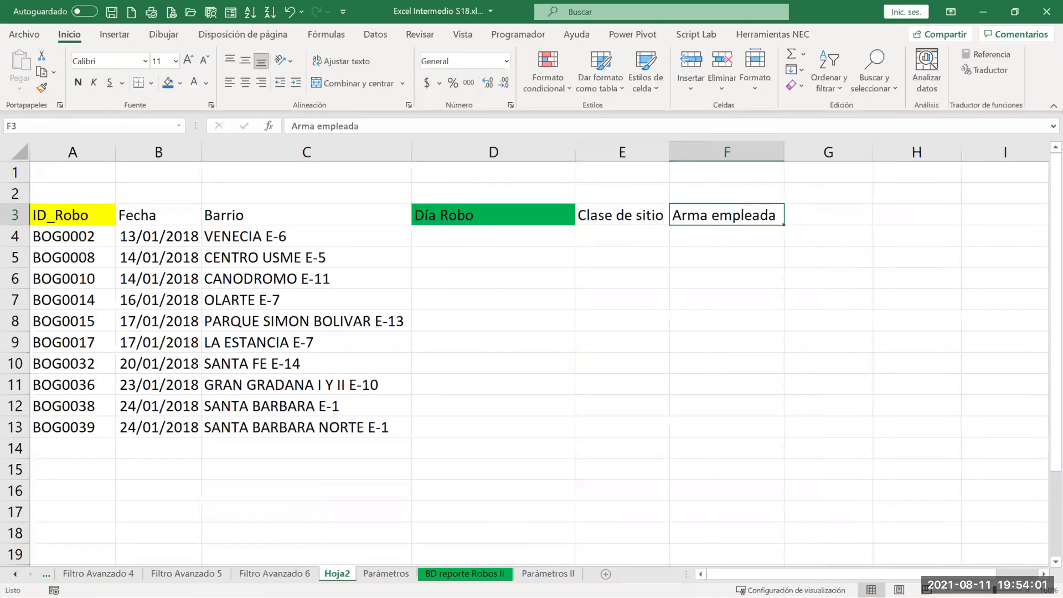
Check the column positions of Día Robo, Clase de sitio and Arma empleada on the BD reporte Robos sheet
{"action": "scroll", "coordinate": [332, 574], "scroll_direction": "up", "scroll_amount": 6}
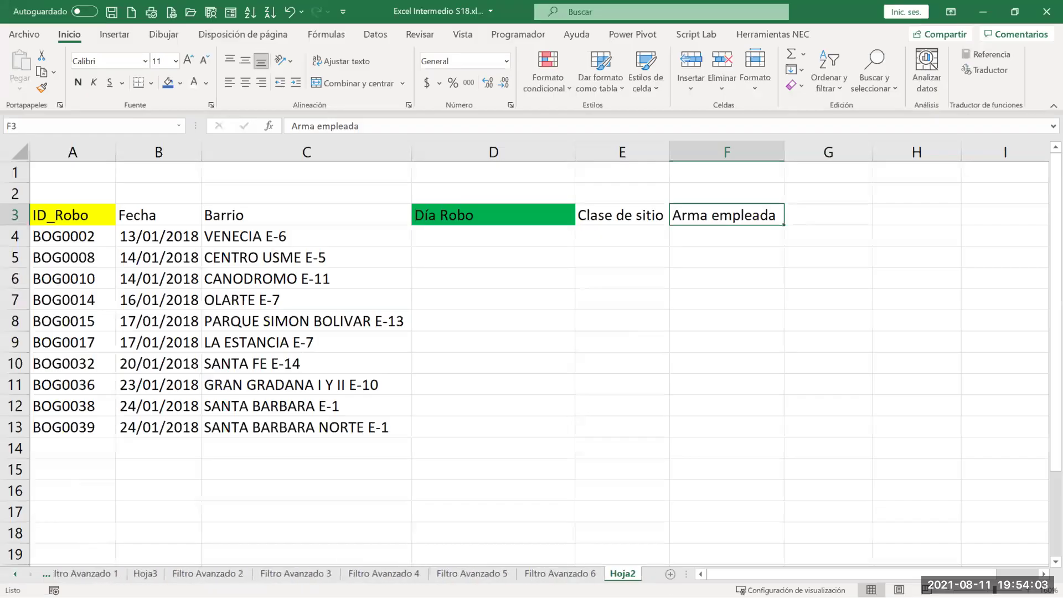
{"action": "left_click", "coordinate": [99, 574]}
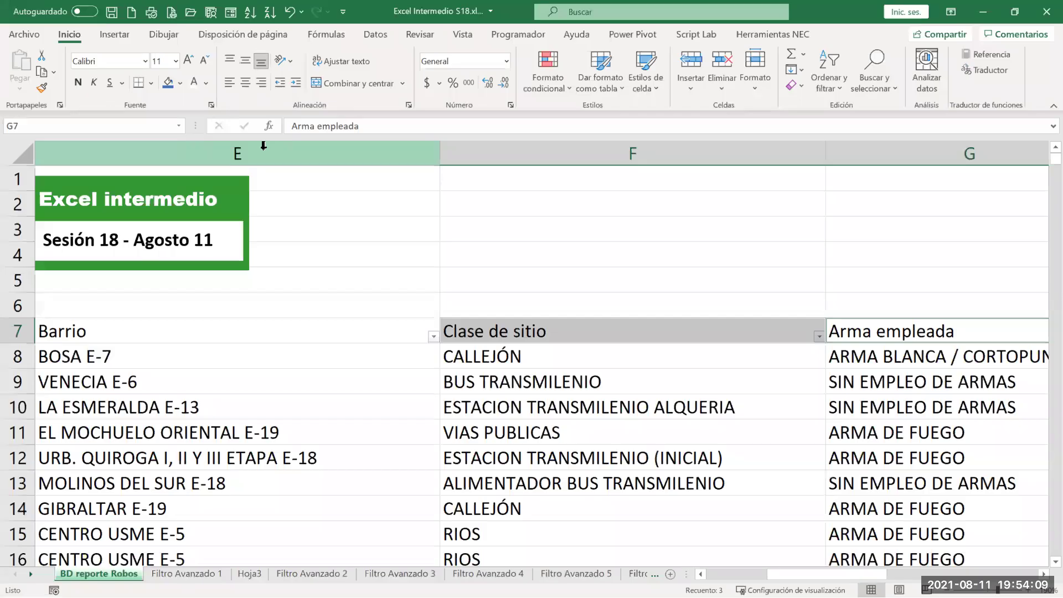
{"action": "left_click_drag", "start_coordinate": [841, 574], "coordinate": [780, 574]}
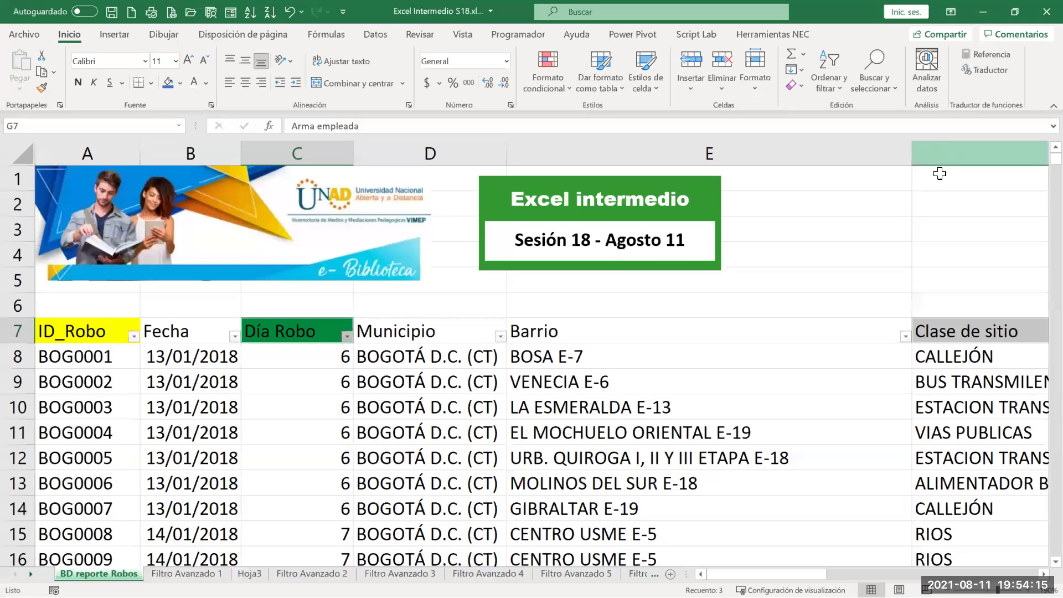
{"action": "left_click_drag", "start_coordinate": [770, 574], "coordinate": [845, 574]}
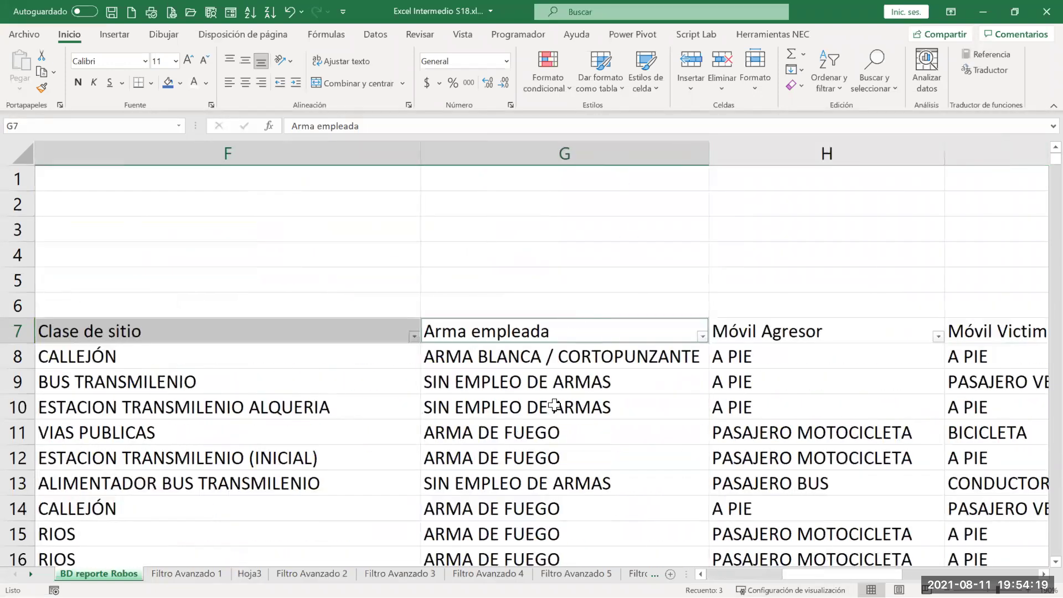
Move the Hoja2 sheet to the end of the workbook, after Parámetros II
{"action": "left_click", "coordinate": [31, 574]}
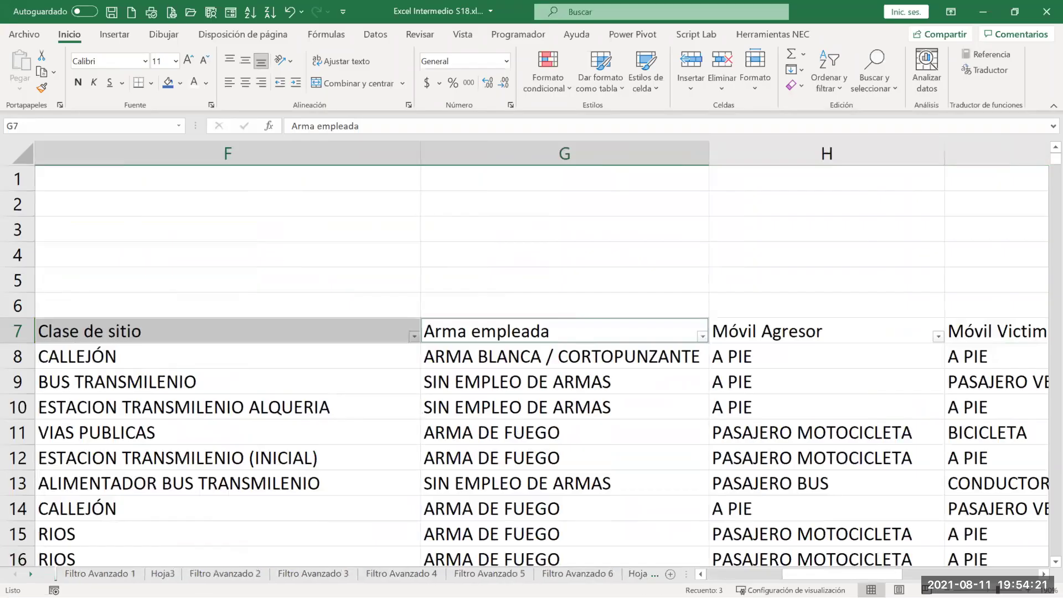
{"action": "left_click", "coordinate": [31, 574]}
{"action": "left_click", "coordinate": [30, 574]}
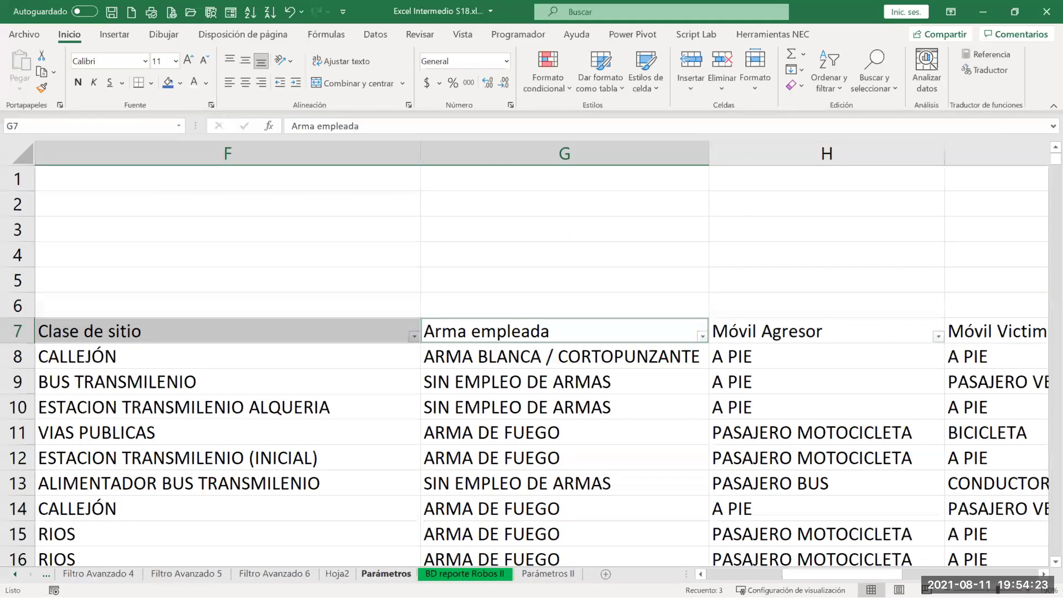
{"action": "left_click", "coordinate": [337, 574]}
{"action": "left_click_drag", "start_coordinate": [578, 519], "coordinate": [614, 523]}
Enter the column numbers 3, 5 and 6 in D1, E1 and F1 above the Día Robo, Clase de sitio and Arma empleada headers
{"action": "left_click", "coordinate": [503, 178]}
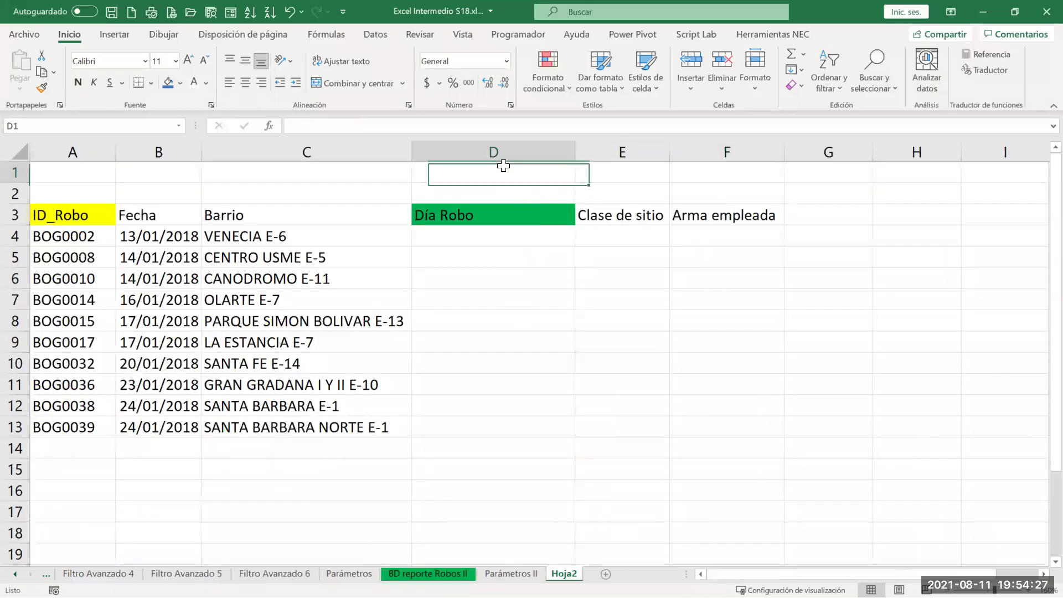
{"action": "type", "text": "3"}
{"action": "left_click", "coordinate": [605, 175]}
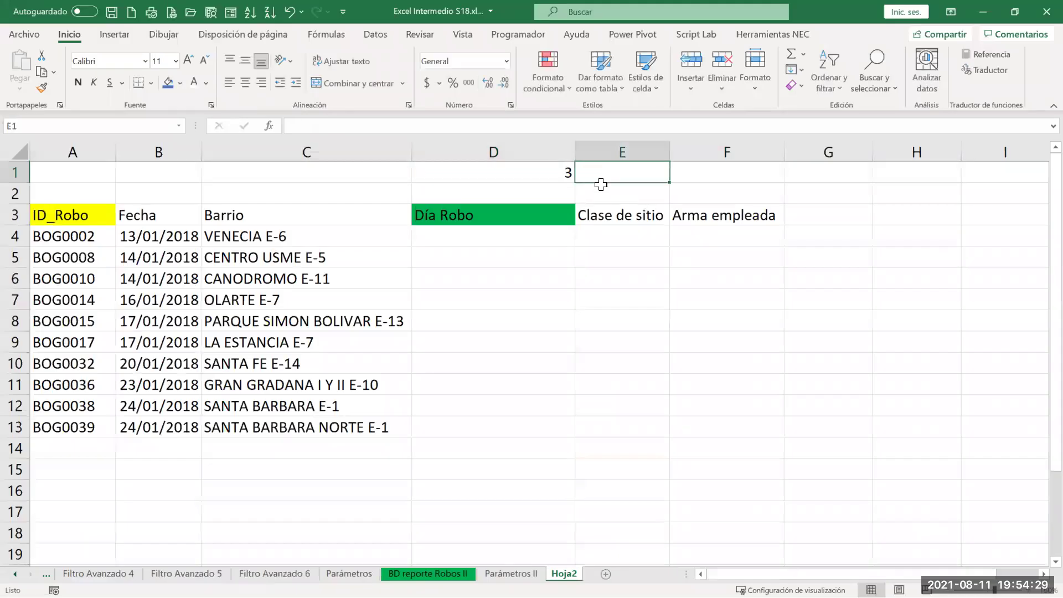
{"action": "type", "text": "5"}
{"action": "left_click", "coordinate": [704, 172]}
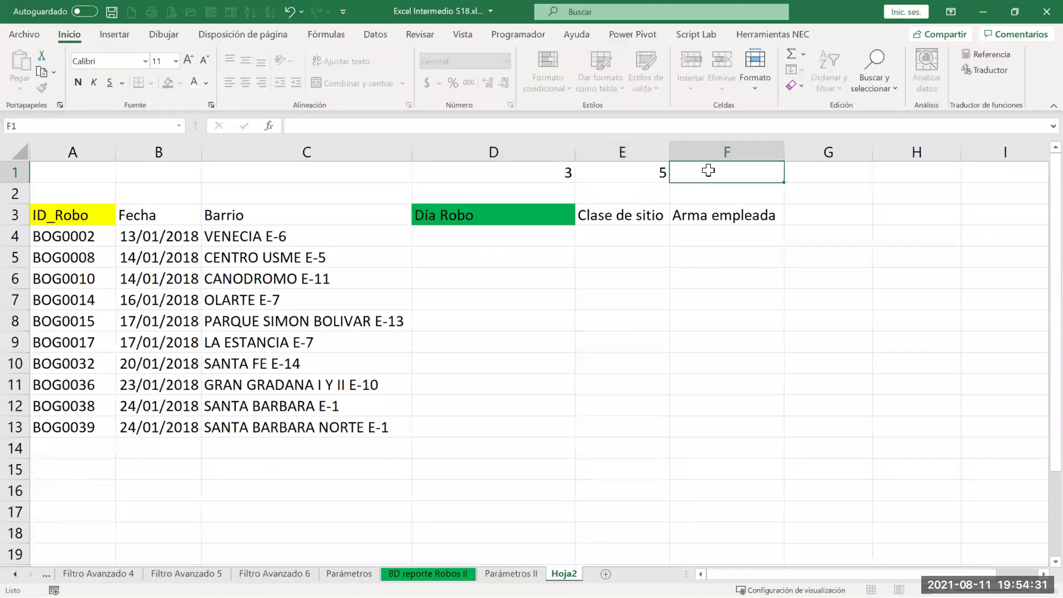
{"action": "type", "text": "6"}
{"action": "left_click", "coordinate": [701, 299]}
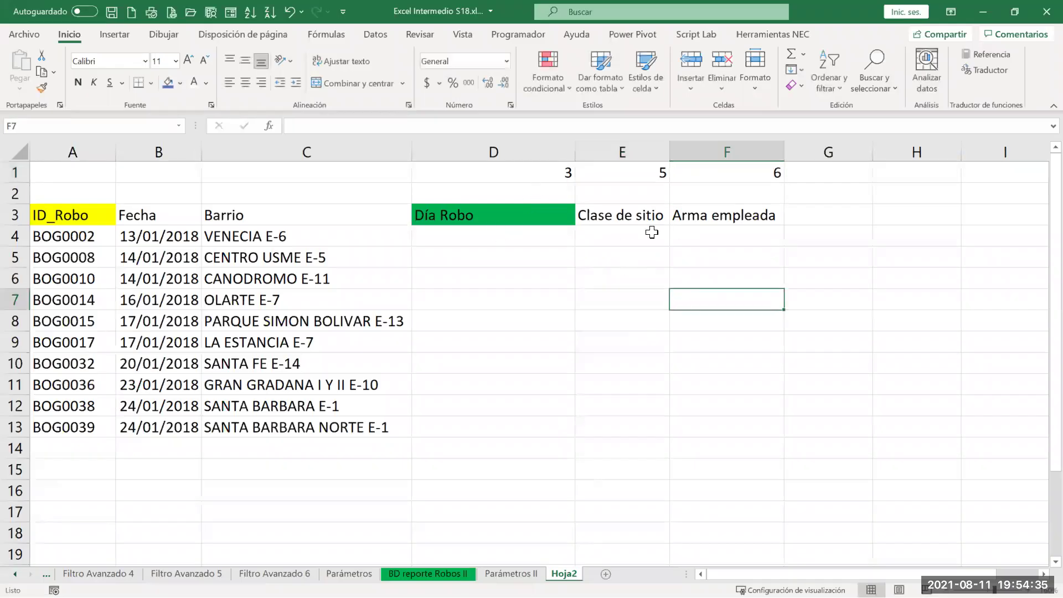
{"action": "left_click_drag", "start_coordinate": [525, 240], "coordinate": [692, 406]}
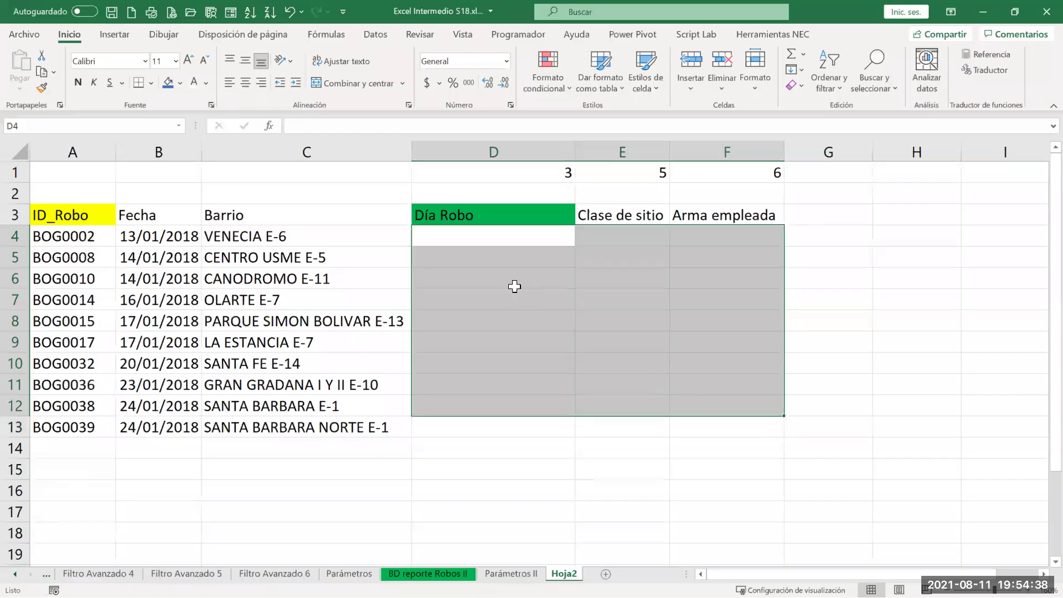
{"action": "left_click", "coordinate": [452, 239]}
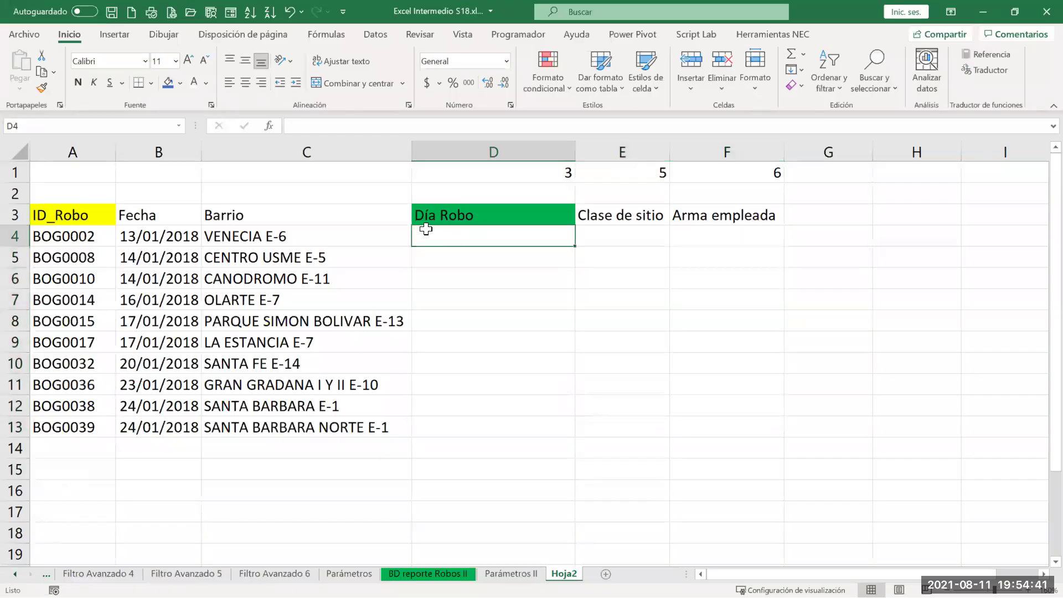
{"action": "left_click", "coordinate": [277, 127]}
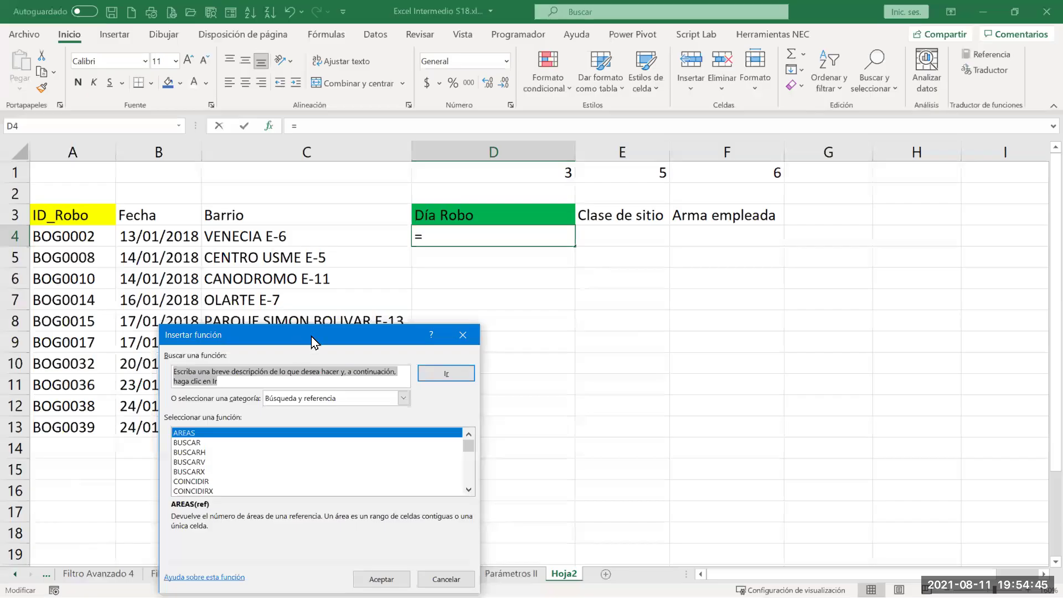
{"action": "left_click_drag", "start_coordinate": [311, 337], "coordinate": [517, 322]}
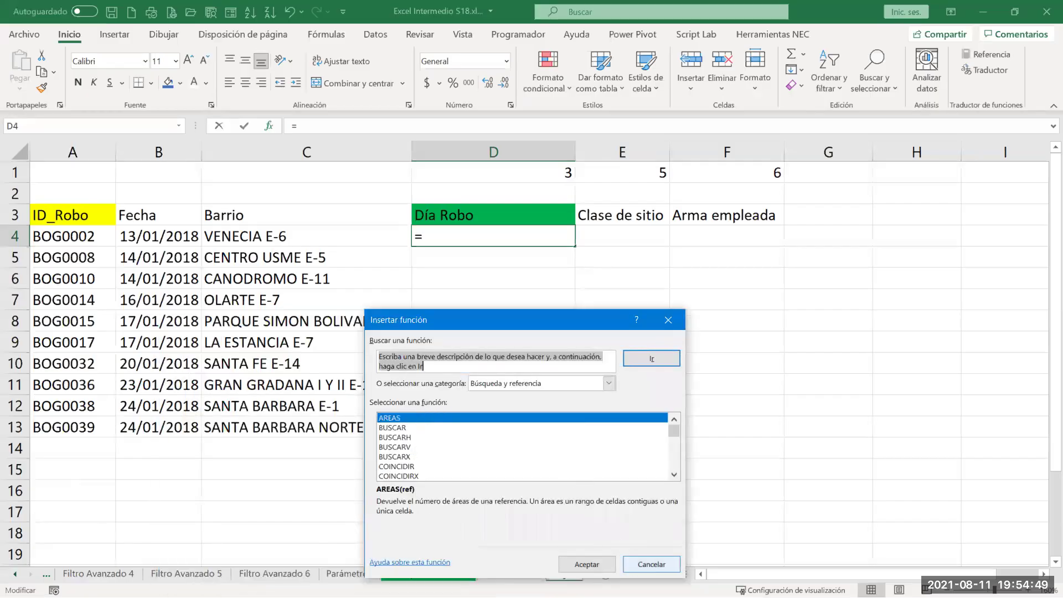
{"action": "left_click", "coordinate": [651, 563]}
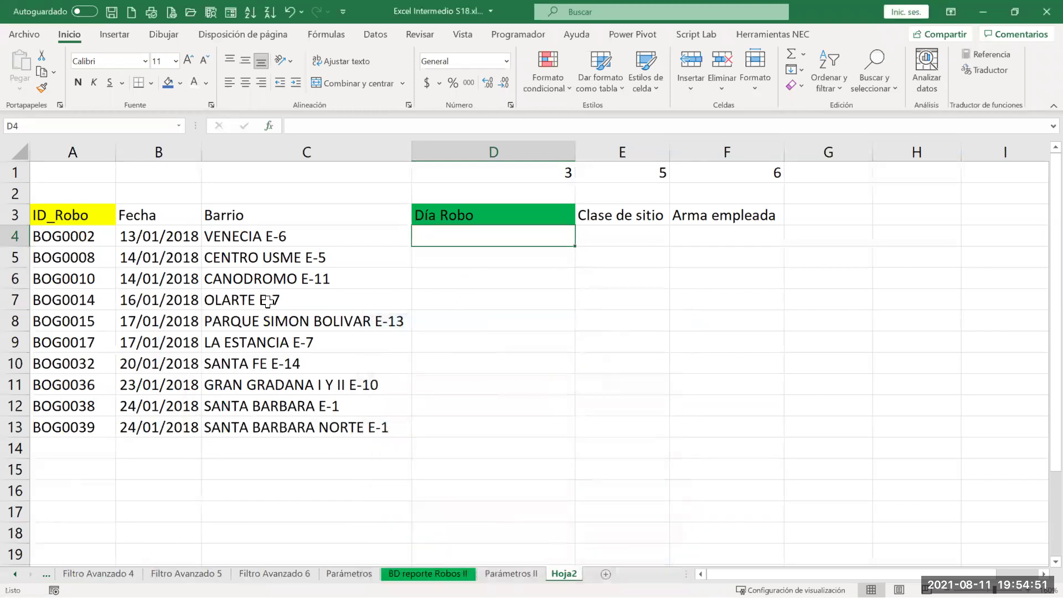
{"action": "left_click_drag", "start_coordinate": [66, 215], "coordinate": [66, 427]}
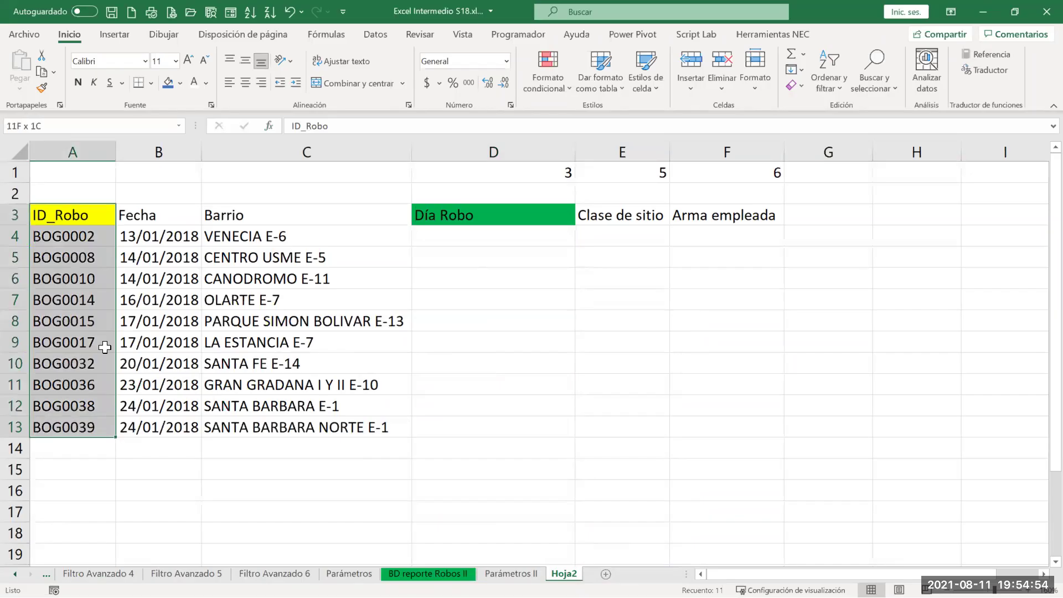
Start a BUSCARV formula in D4 with A4 as the lookup value and bring up its function arguments
{"action": "left_click", "coordinate": [480, 234]}
{"action": "type", "text": "="}
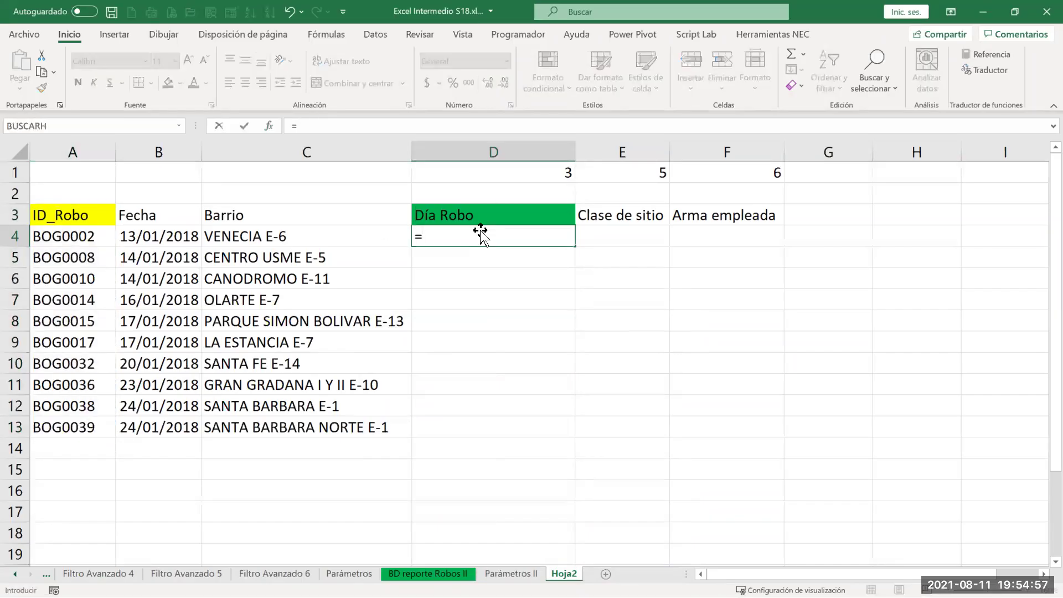
{"action": "type", "text": "bus"}
{"action": "key", "text": "Down"}
{"action": "key", "text": "Down"}
{"action": "key", "text": "Tab"}
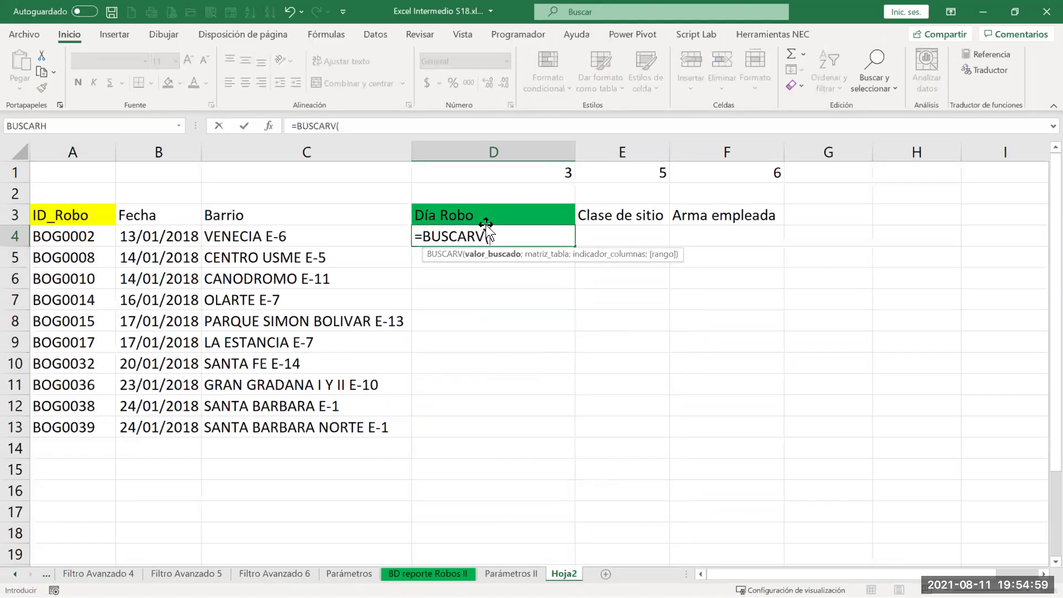
{"action": "left_click", "coordinate": [87, 238]}
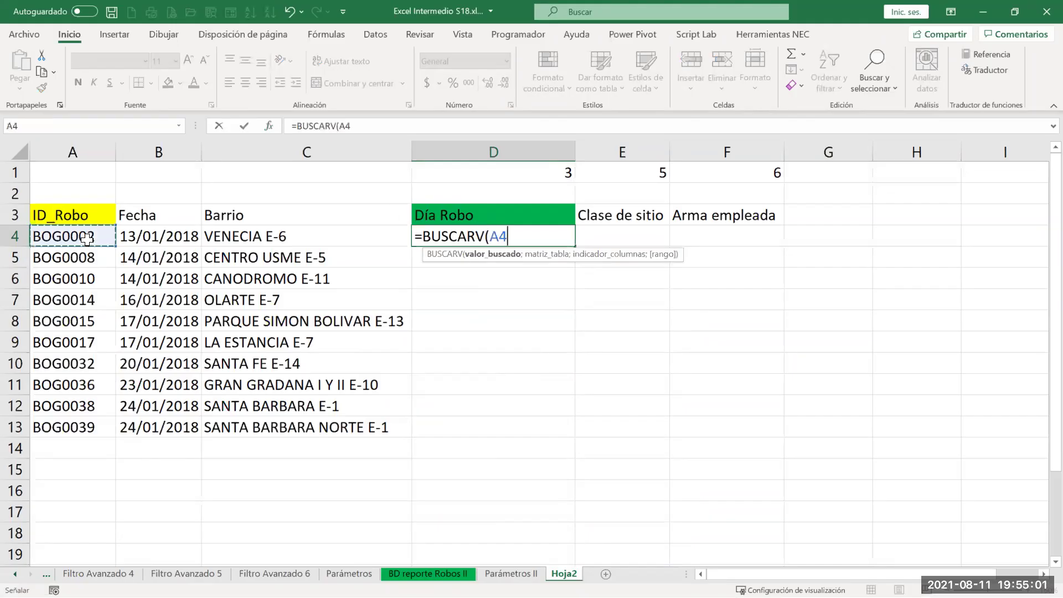
{"action": "left_click", "coordinate": [269, 126]}
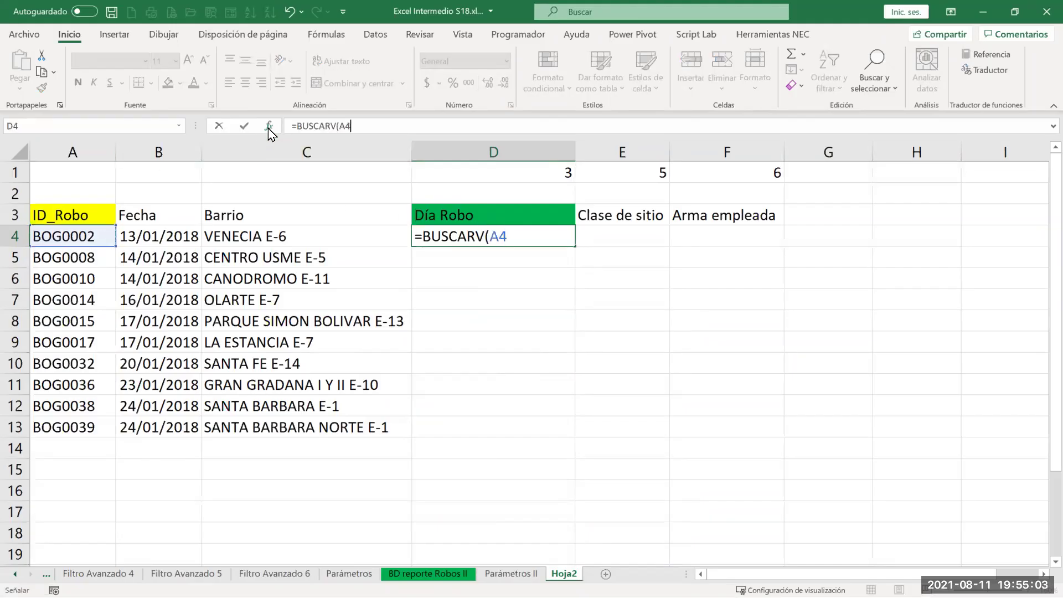
Set the table array to the absolute range $A$7:$V$704 on the BD reporte Robos sheet
{"action": "left_click", "coordinate": [447, 389]}
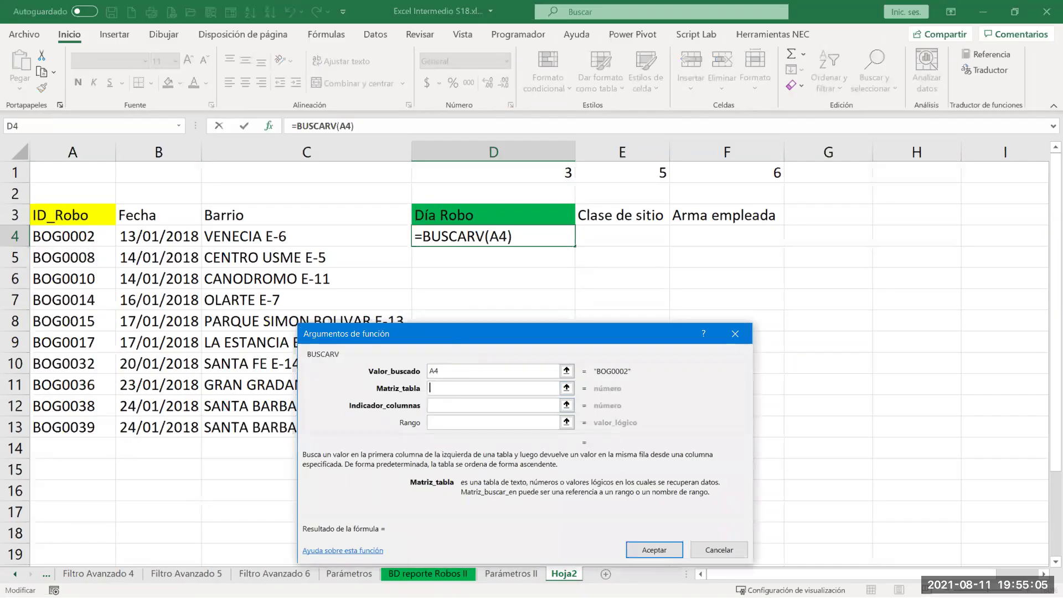
{"action": "left_click", "coordinate": [15, 574]}
{"action": "left_click", "coordinate": [15, 574]}
{"action": "left_click", "coordinate": [14, 574]}
{"action": "left_click", "coordinate": [15, 574]}
{"action": "left_click", "coordinate": [15, 574]}
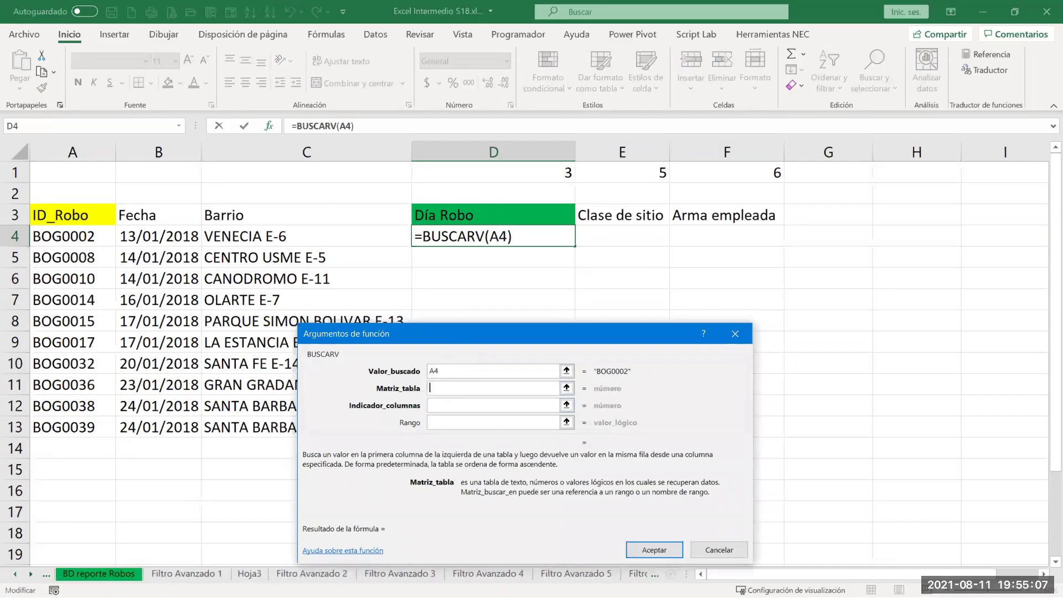
{"action": "left_click", "coordinate": [99, 574]}
{"action": "left_click", "coordinate": [65, 325]}
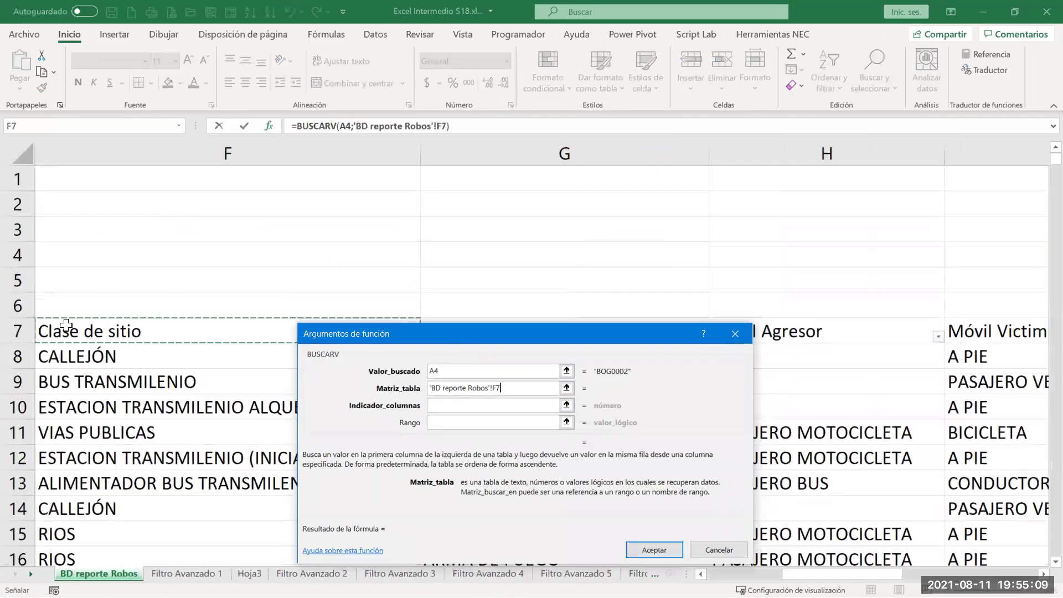
{"action": "key", "text": "ctrl+Left"}
{"action": "key", "text": "ctrl+shift+Right"}
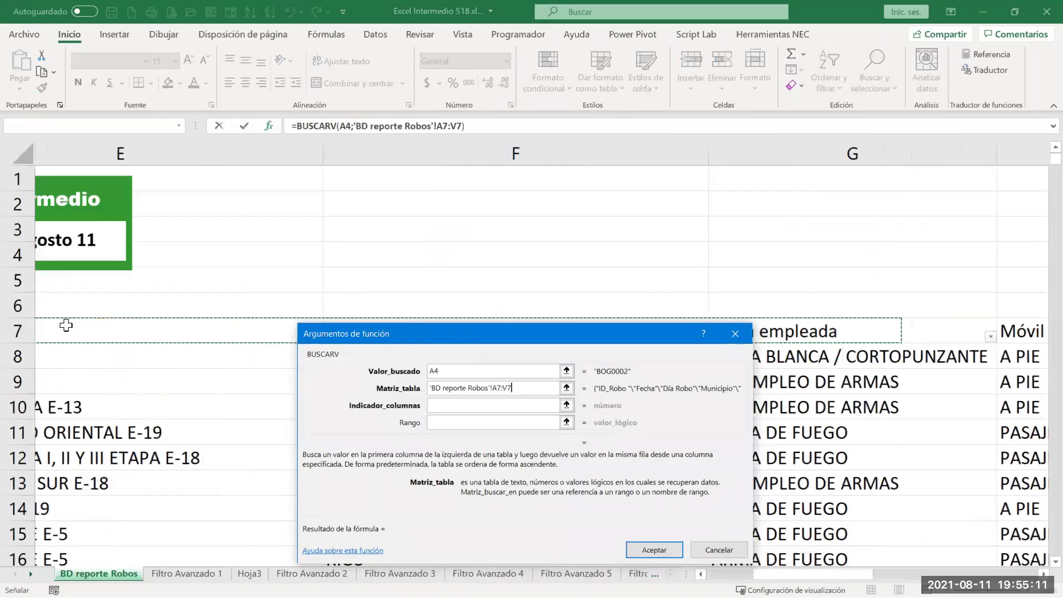
{"action": "key", "text": "ctrl+shift+Down"}
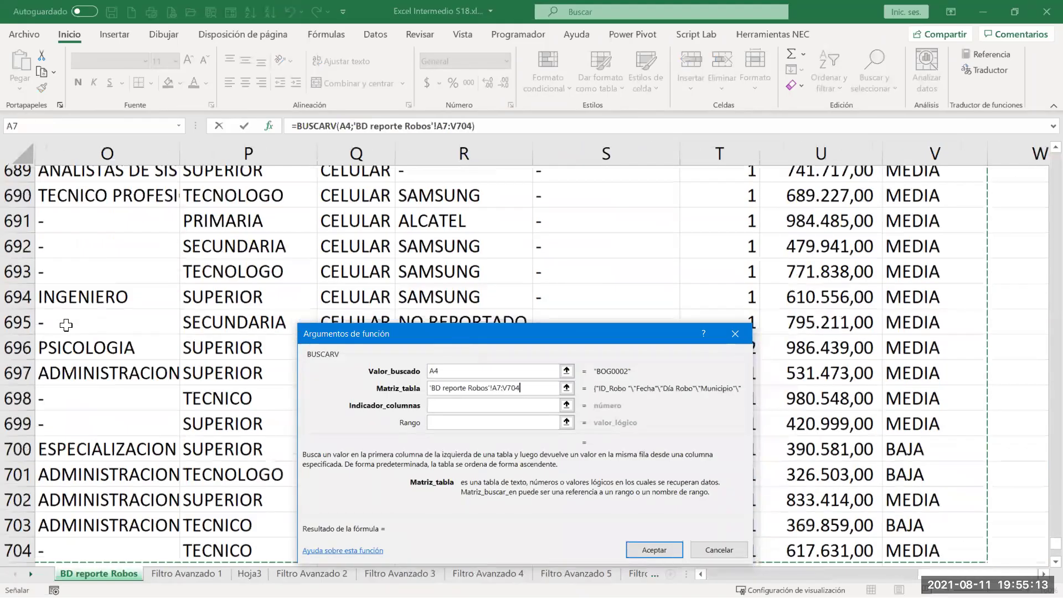
{"action": "key", "text": "F4"}
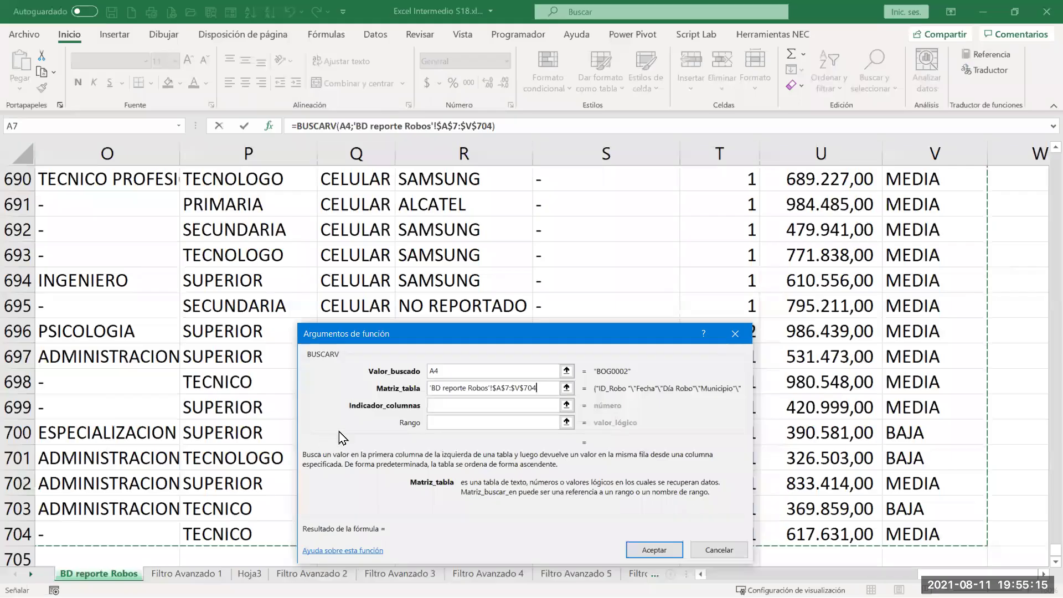
Complete the D4 lookup with column index D1 and range argument 0, and fill it down to D13
{"action": "left_click", "coordinate": [434, 406]}
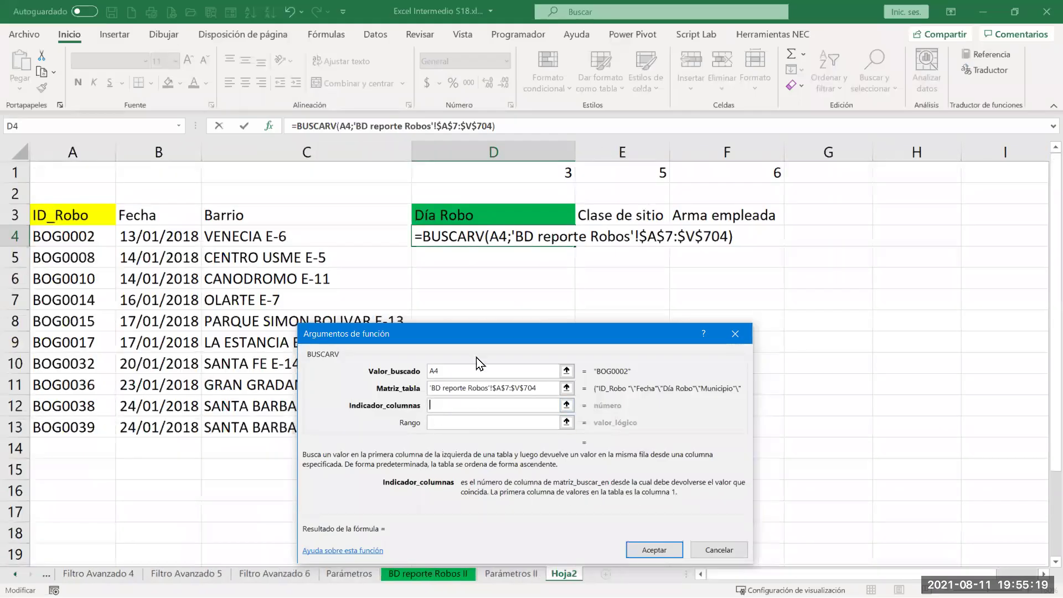
{"action": "left_click_drag", "start_coordinate": [474, 338], "coordinate": [528, 181]}
{"action": "left_click", "coordinate": [527, 171]}
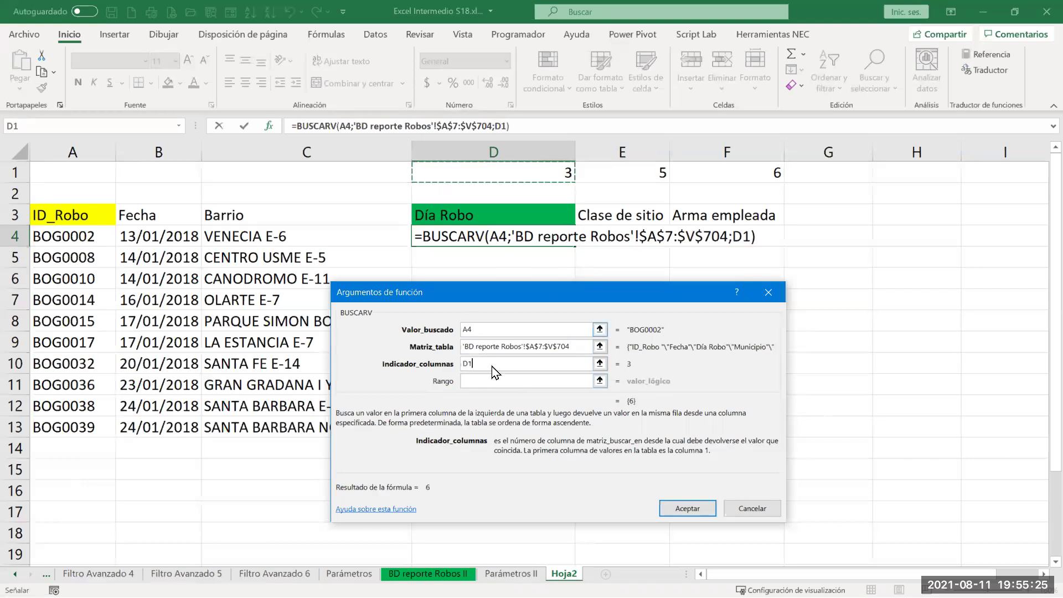
{"action": "left_click", "coordinate": [476, 380]}
{"action": "type", "text": "0"}
{"action": "key", "text": "Return"}
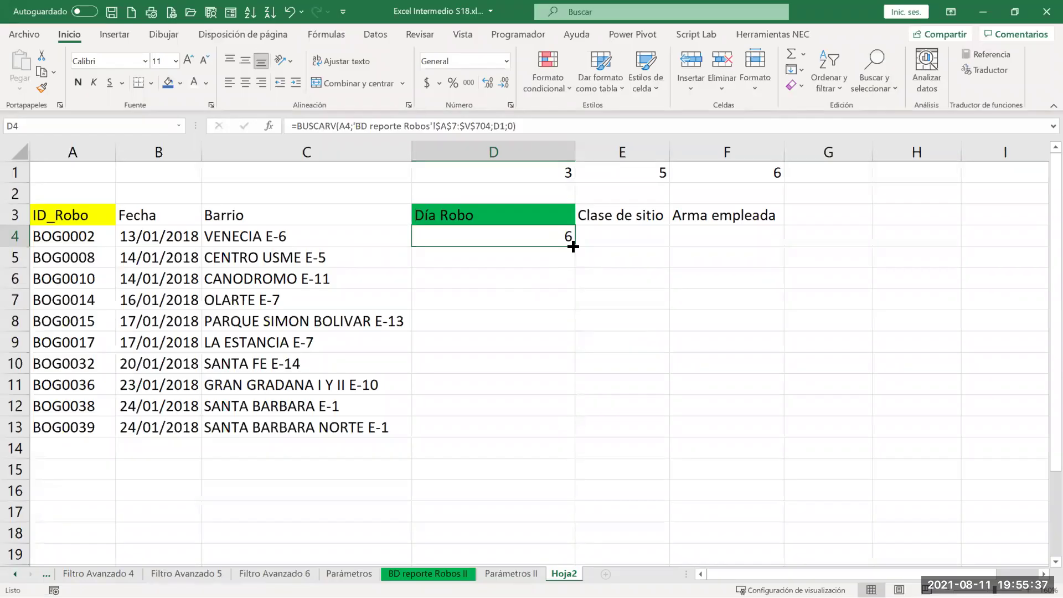
{"action": "double_click", "coordinate": [573, 246]}
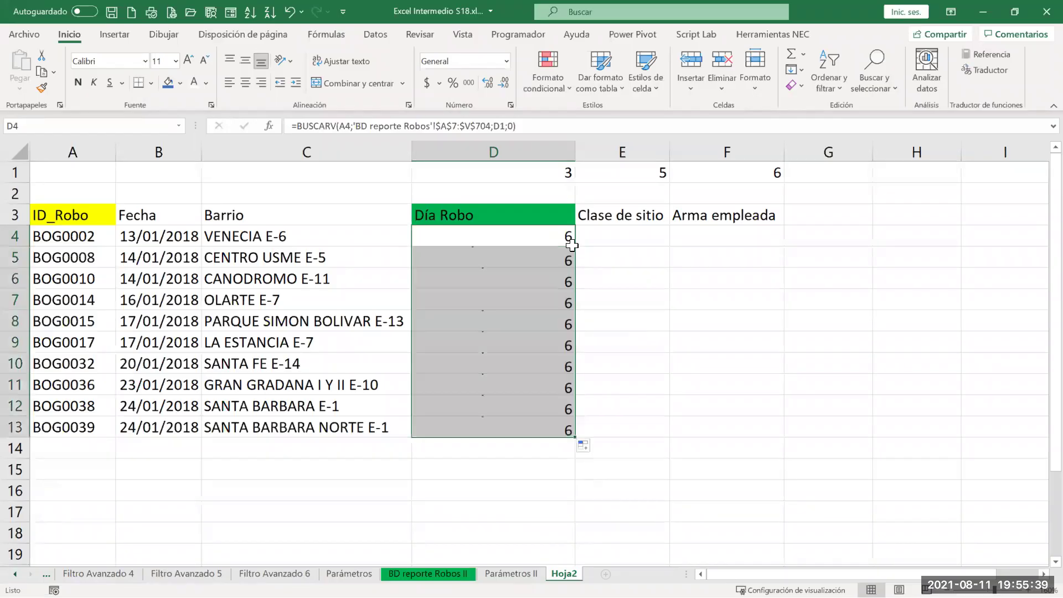
Lock the row of the column index in D4's formula as D$1 and refill the Día Robo column down to row 13
{"action": "left_click", "coordinate": [501, 236]}
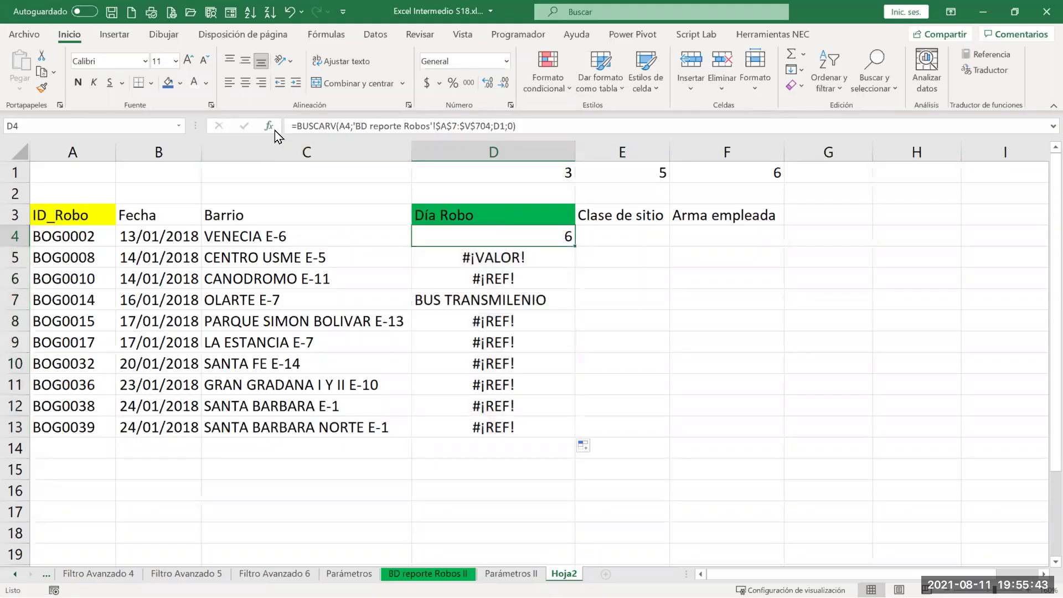
{"action": "double_click", "coordinate": [526, 237]}
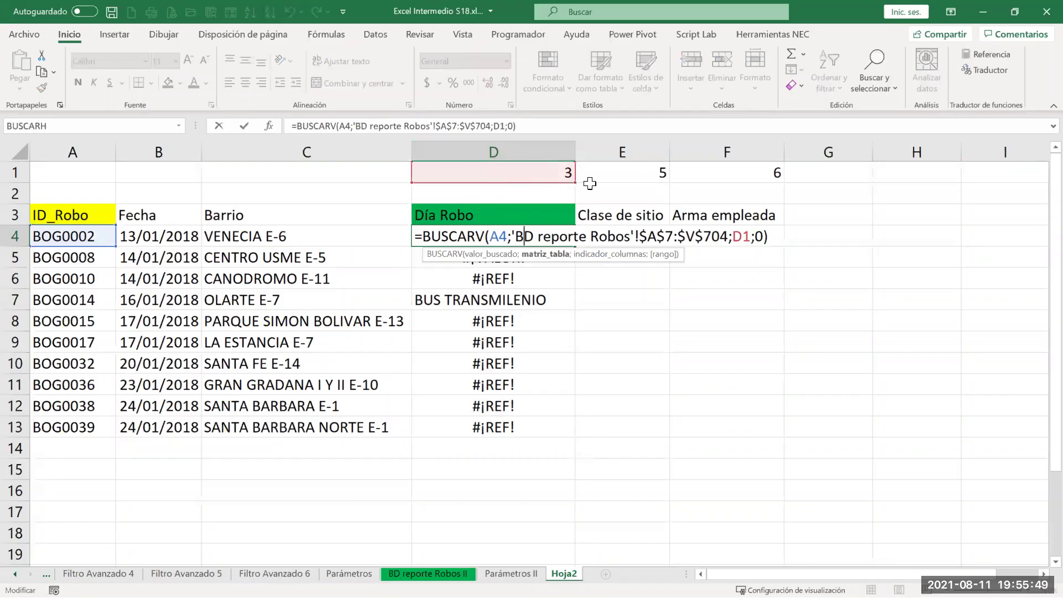
{"action": "left_click", "coordinate": [740, 235]}
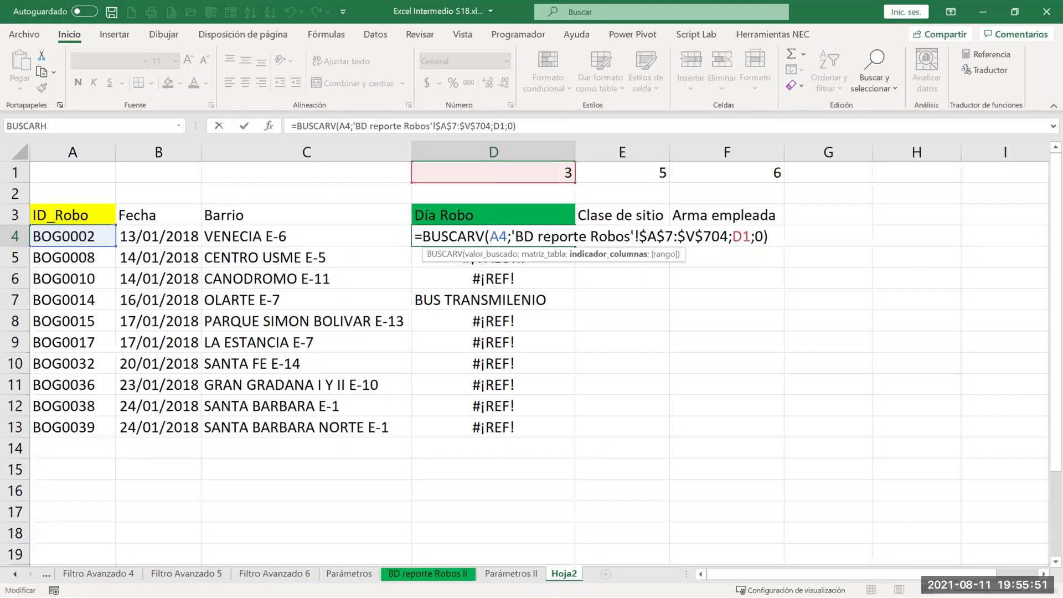
{"action": "key", "text": "F4"}
{"action": "key", "text": "Return"}
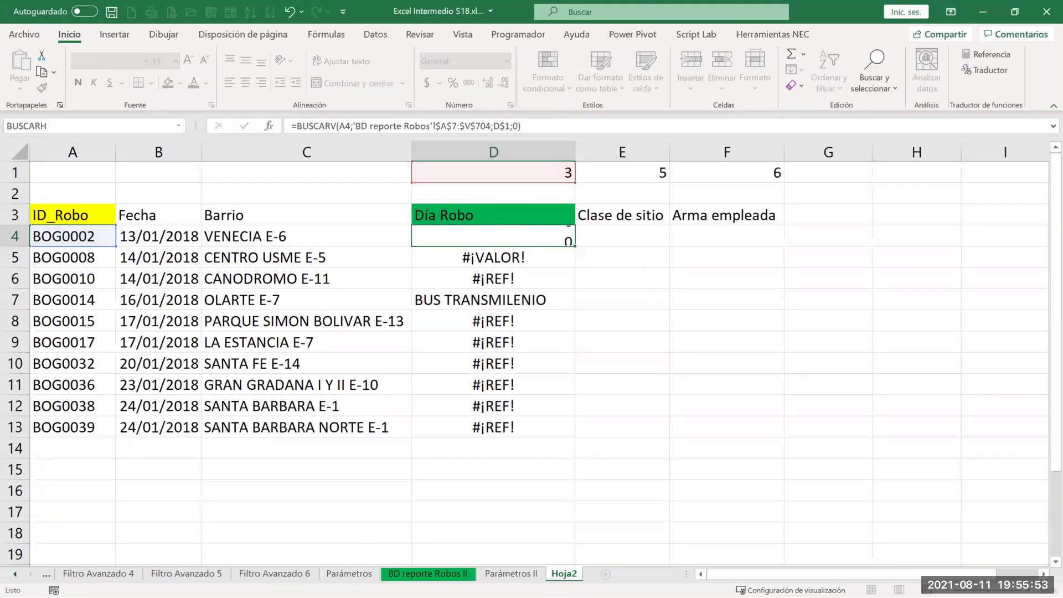
{"action": "left_click", "coordinate": [547, 237]}
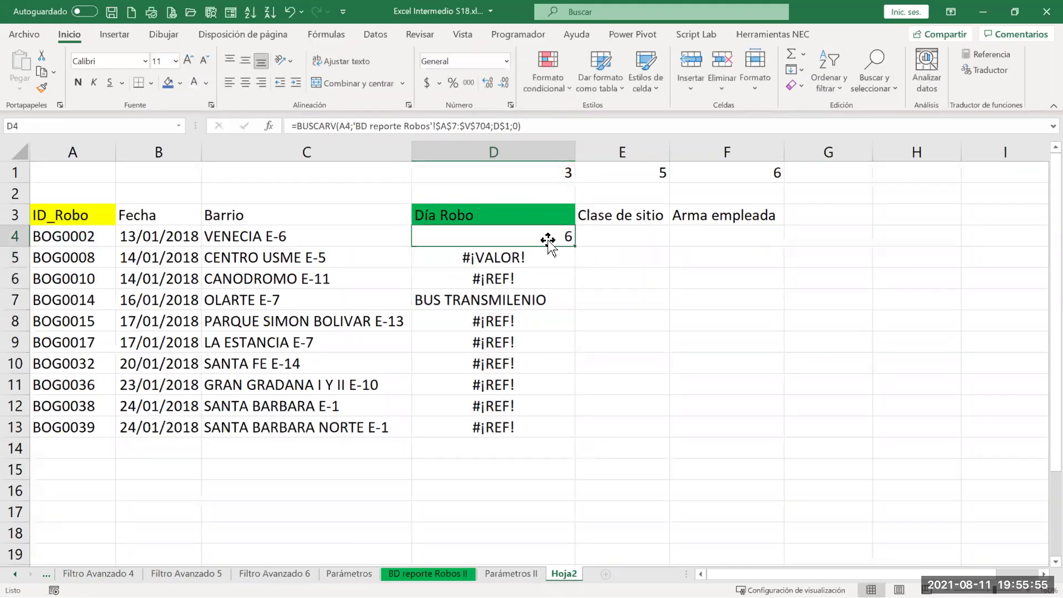
{"action": "double_click", "coordinate": [574, 246]}
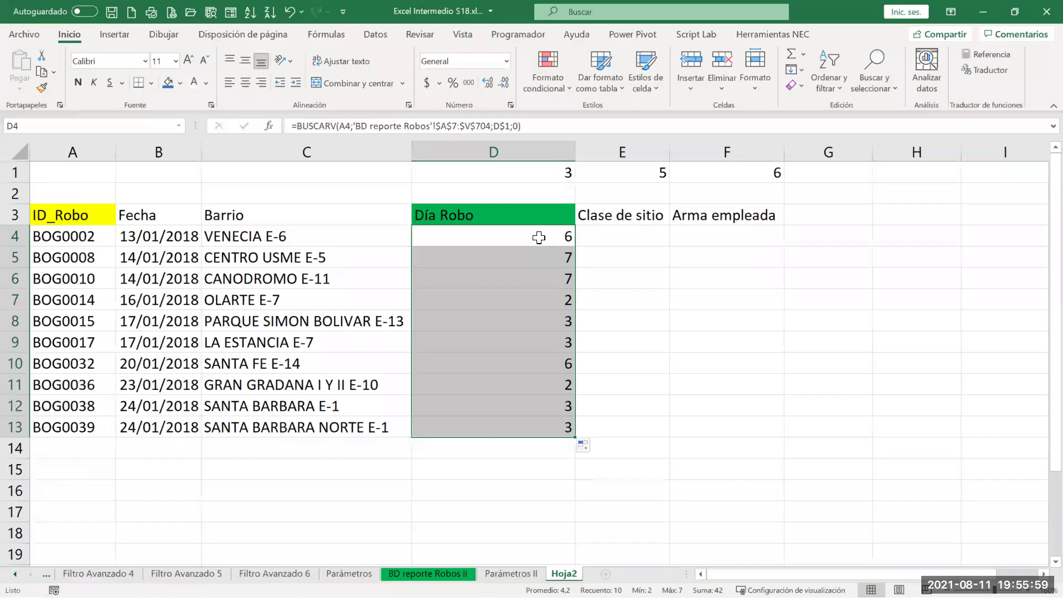
Extend the Día Robo lookup formulas across Clase de sitio and Arma empleada through row 13, and inspect the formula in F9
{"action": "left_click", "coordinate": [538, 238]}
{"action": "left_click", "coordinate": [539, 255]}
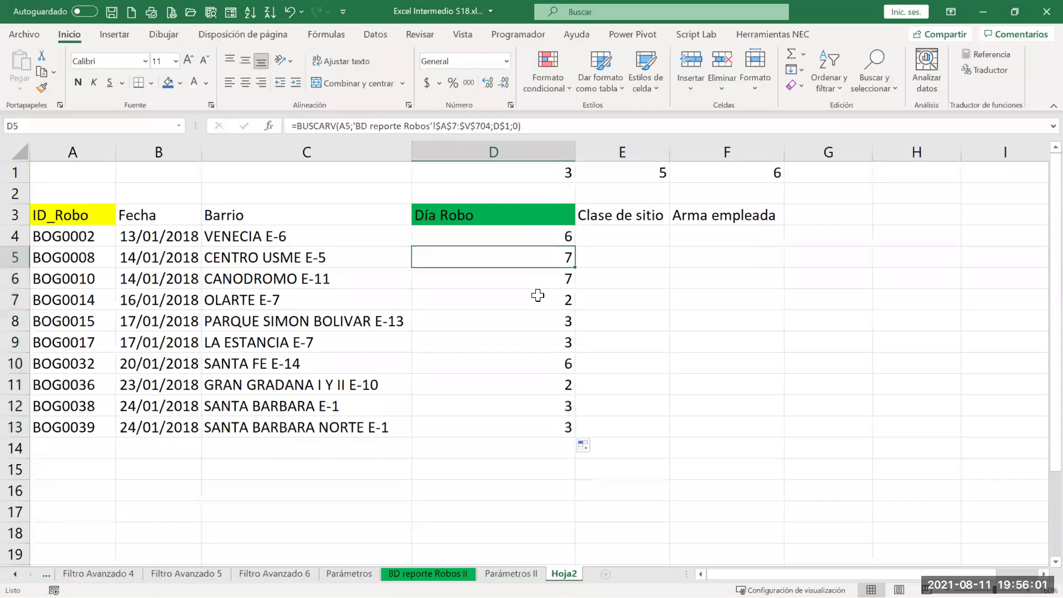
{"action": "left_click", "coordinate": [538, 298]}
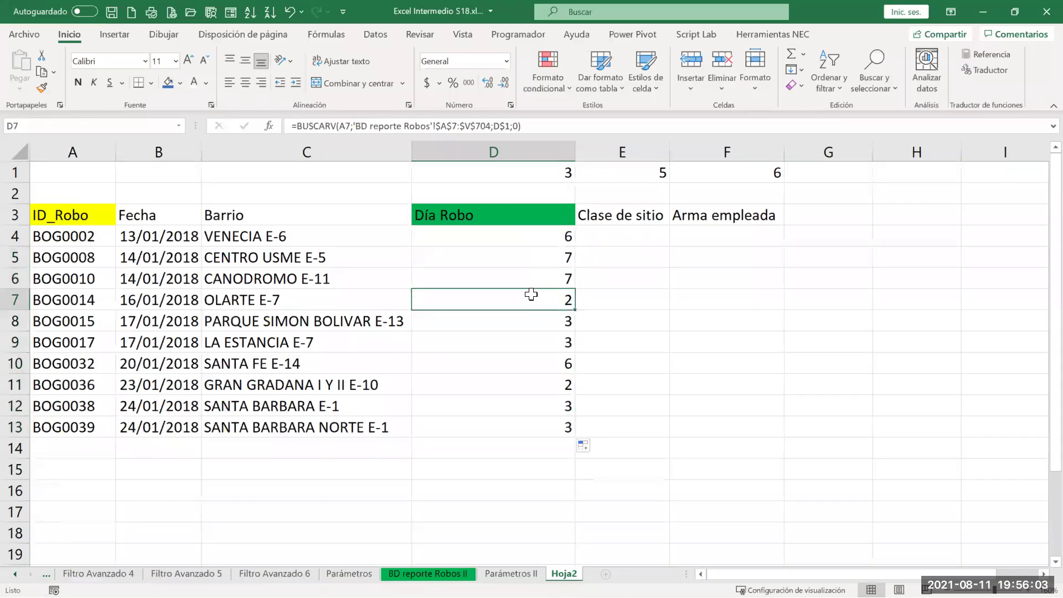
{"action": "left_click_drag", "start_coordinate": [546, 248], "coordinate": [738, 427]}
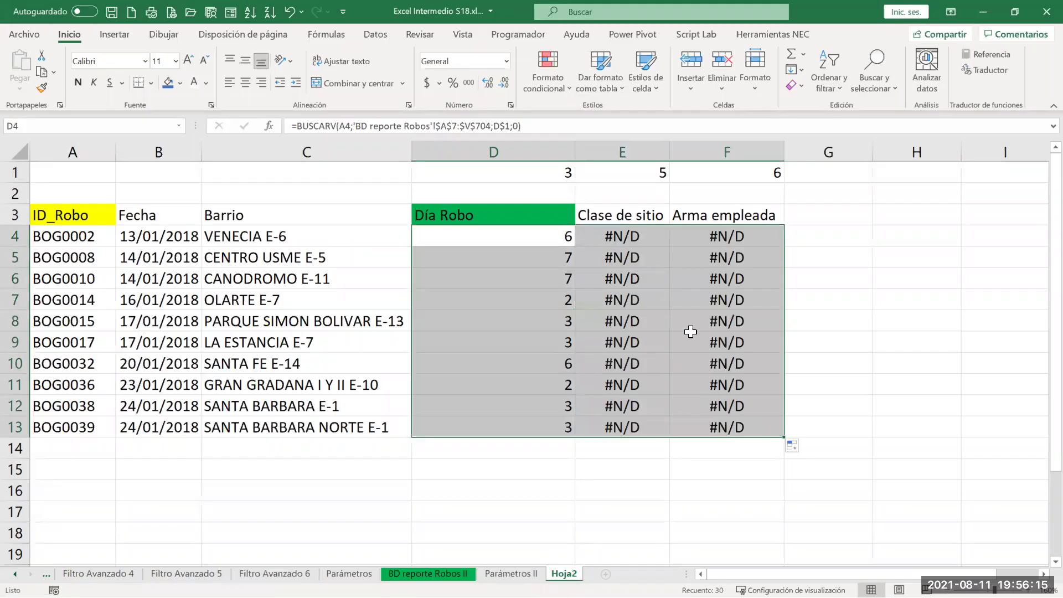
{"action": "double_click", "coordinate": [727, 338]}
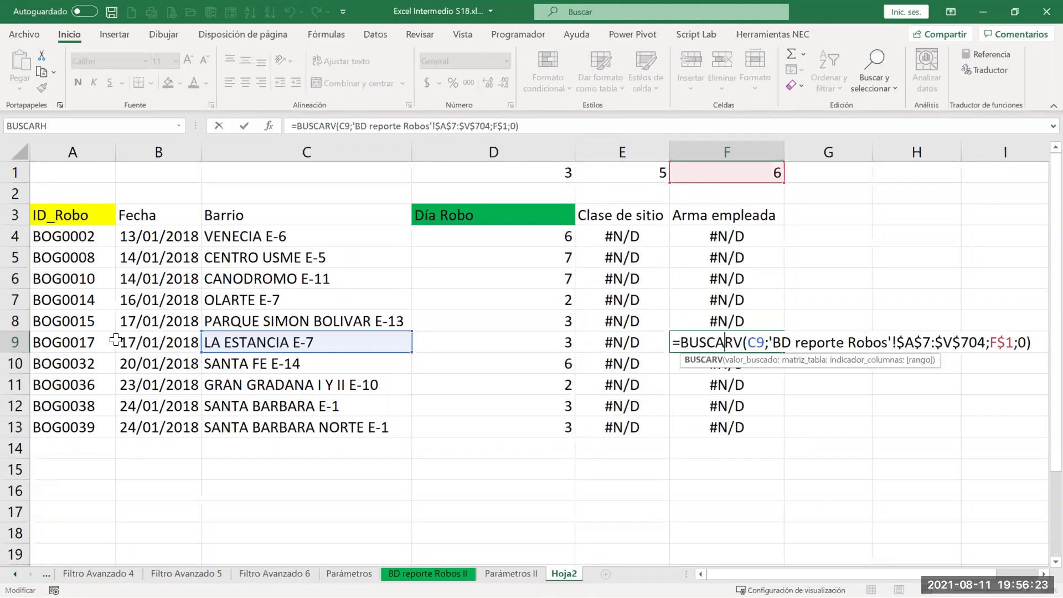
{"action": "key", "text": "ctrl+Return"}
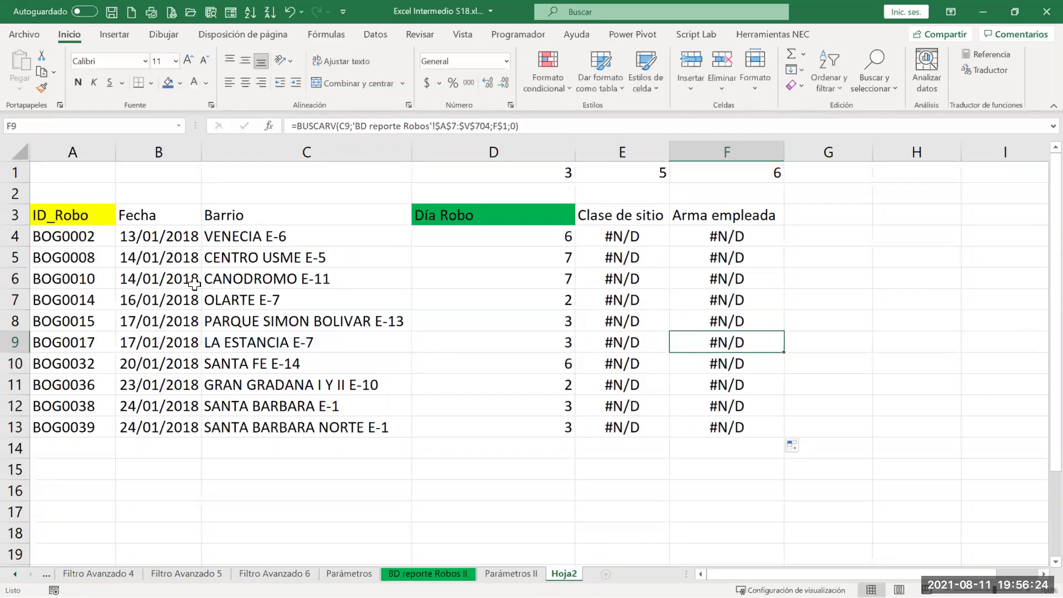
Lock only the column of the lookup value in D4's BUSCARV formula, making it $A4
{"action": "double_click", "coordinate": [455, 234]}
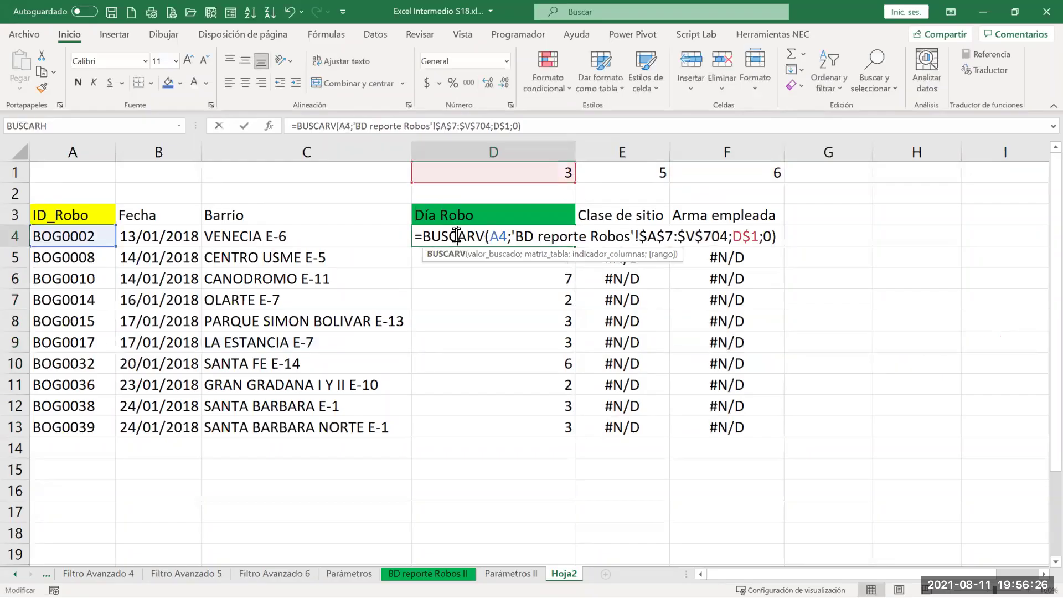
{"action": "left_click", "coordinate": [344, 126]}
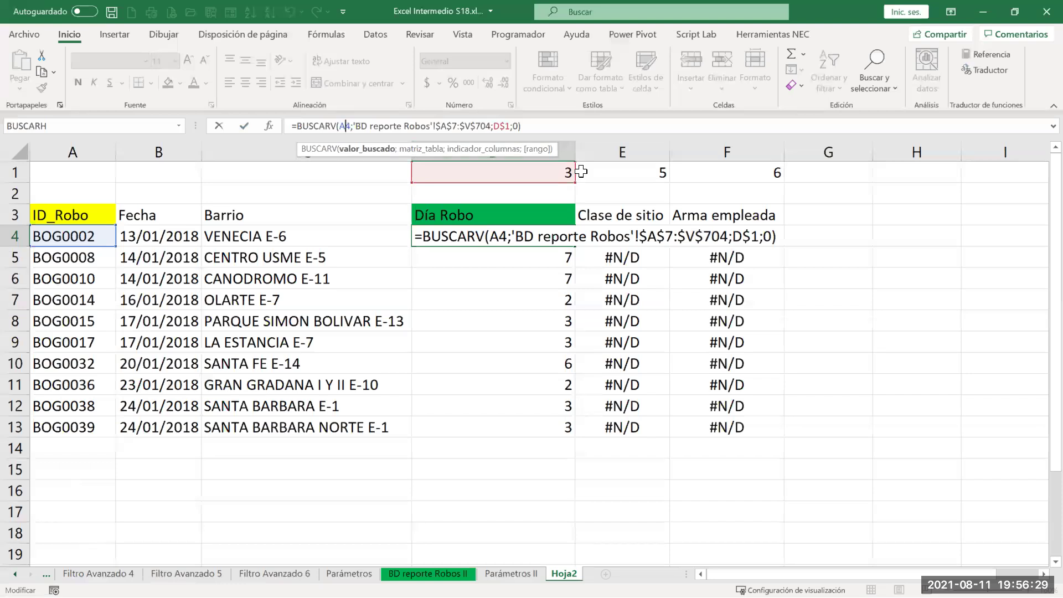
{"action": "key", "text": "F4"}
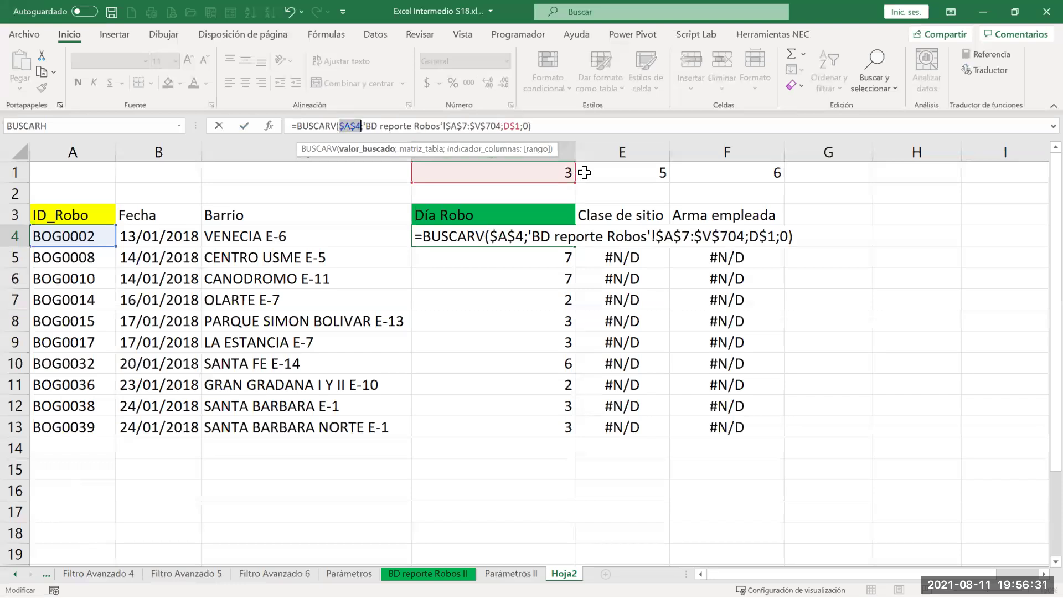
{"action": "key", "text": "F4"}
{"action": "key", "text": "F4"}
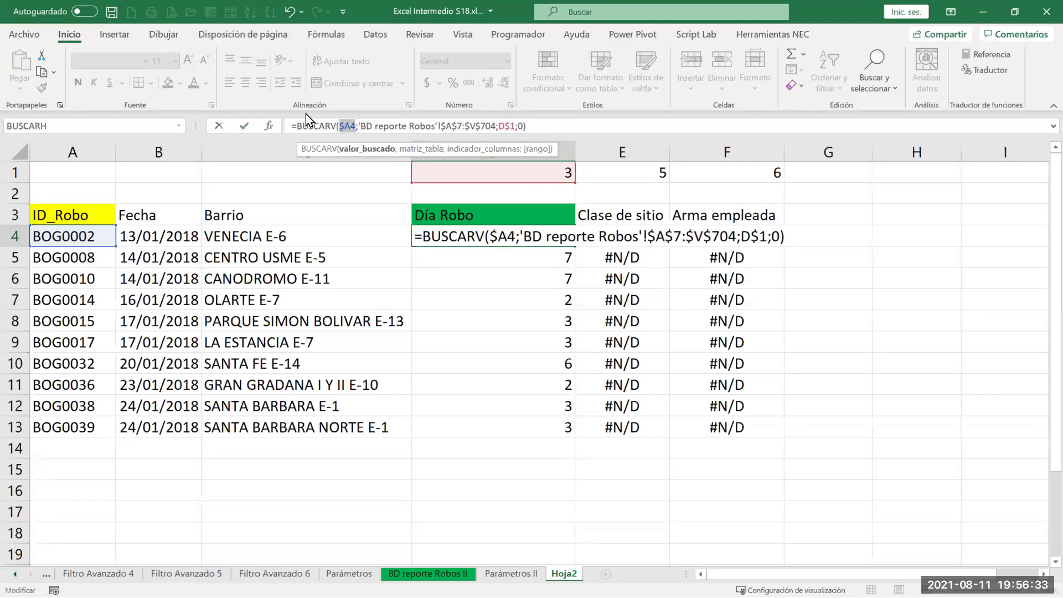
{"action": "left_click", "coordinate": [341, 131]}
{"action": "double_click", "coordinate": [350, 122]}
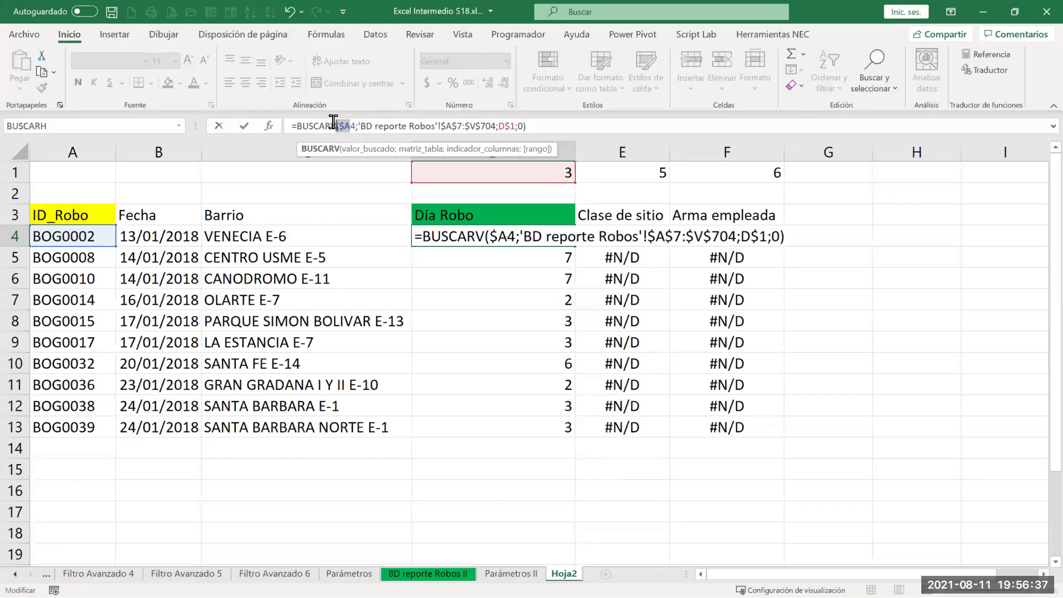
{"action": "key", "text": "Return"}
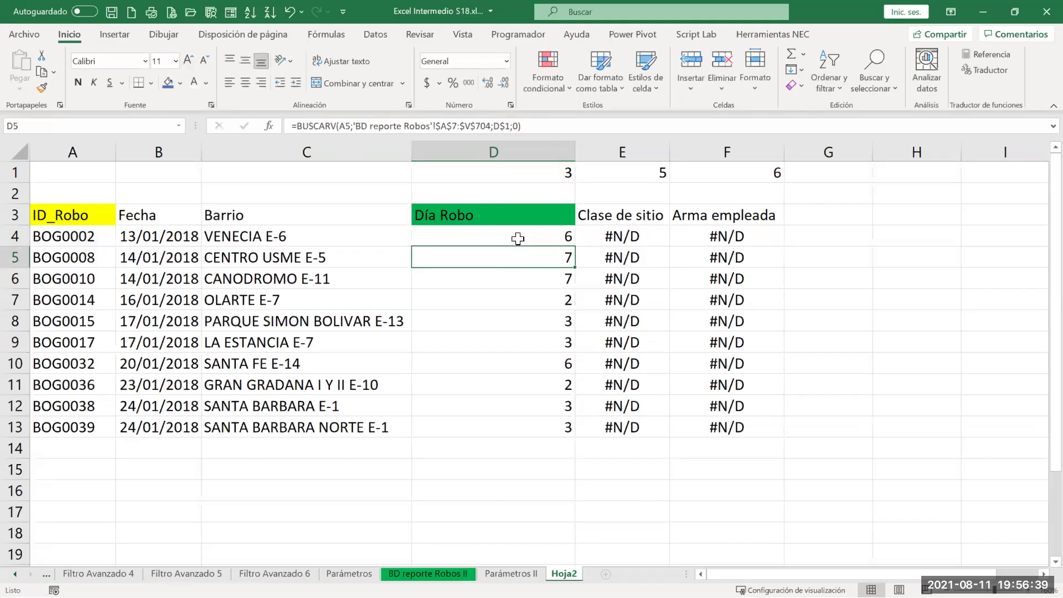
Fill D4's corrected formula across to Arma empleada and down through row 13
{"action": "left_click", "coordinate": [553, 238]}
{"action": "left_click_drag", "start_coordinate": [574, 245], "coordinate": [754, 246]}
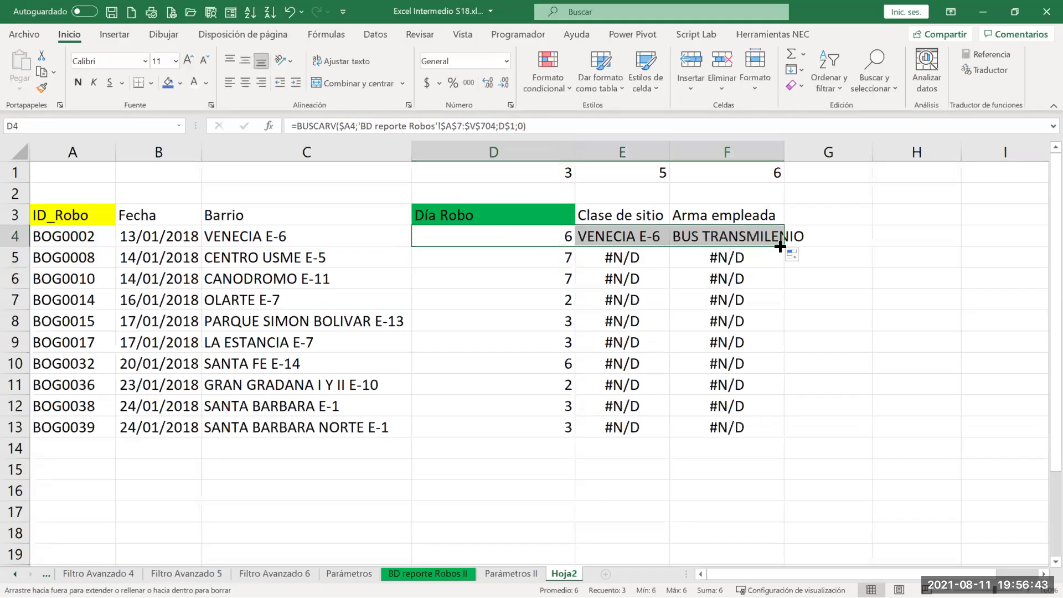
{"action": "double_click", "coordinate": [779, 246]}
Fit the widths of columns D through F to their contents
{"action": "left_click_drag", "start_coordinate": [528, 218], "coordinate": [690, 216]}
{"action": "left_click_drag", "start_coordinate": [587, 153], "coordinate": [709, 155]}
{"action": "left_click", "coordinate": [531, 216]}
{"action": "double_click", "coordinate": [709, 155]}
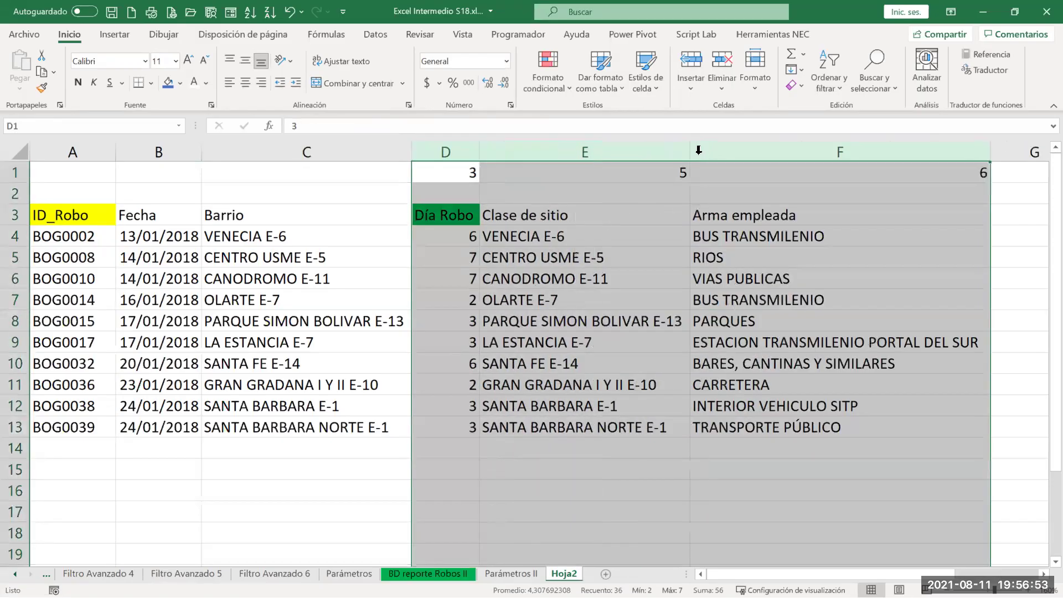
{"action": "left_click", "coordinate": [447, 194]}
{"action": "left_click_drag", "start_coordinate": [477, 158], "coordinate": [473, 155]}
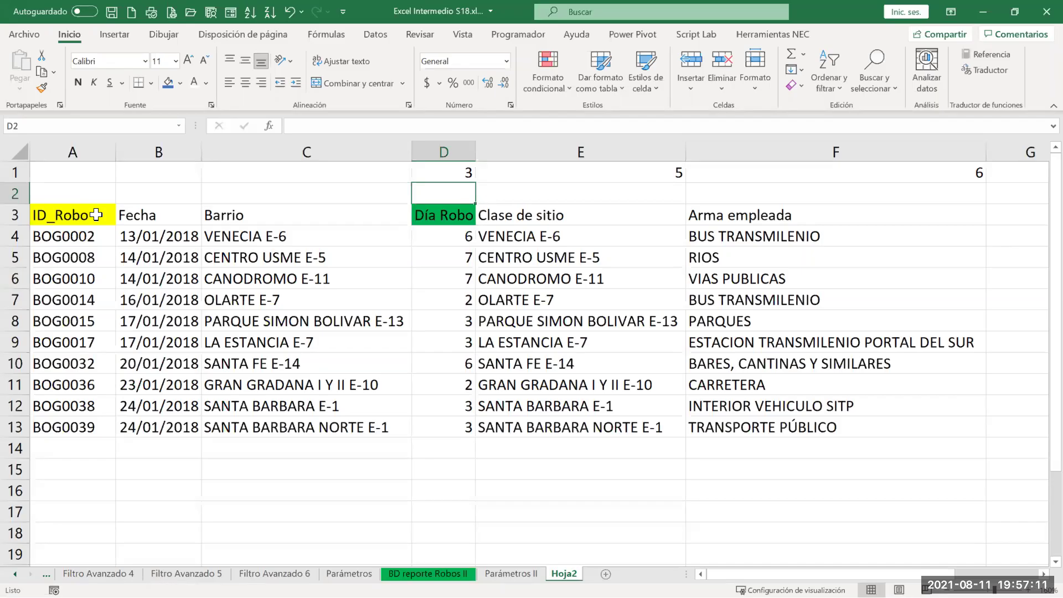
Look at the source data on the BD reporte Robos sheet, and return to Hoja2
{"action": "left_click", "coordinate": [15, 573]}
{"action": "left_click", "coordinate": [15, 573]}
{"action": "left_click", "coordinate": [97, 574]}
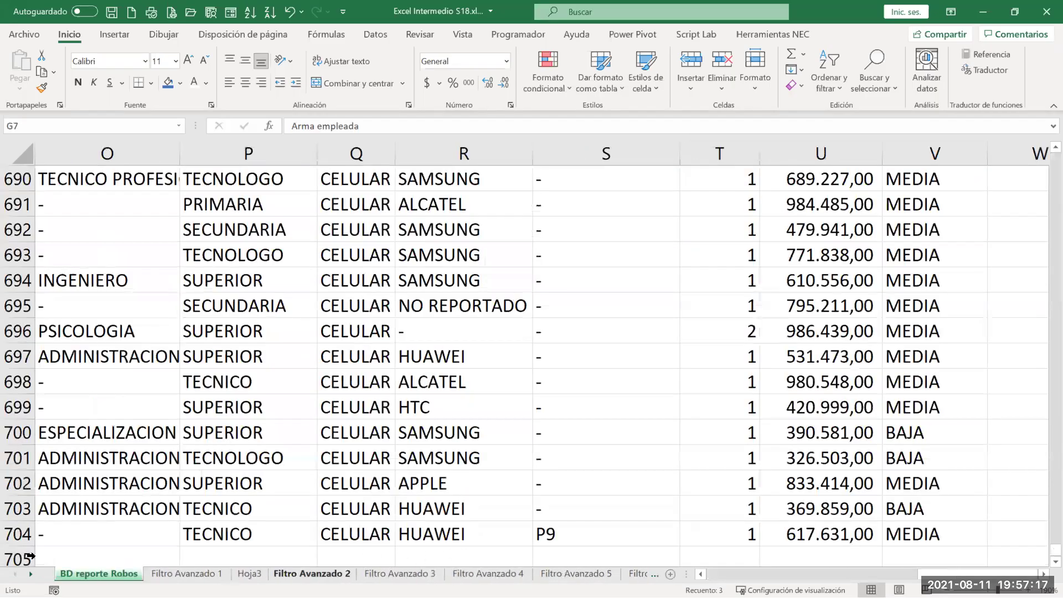
{"action": "left_click", "coordinate": [30, 574]}
{"action": "left_click", "coordinate": [30, 574]}
{"action": "left_click", "coordinate": [30, 574]}
{"action": "left_click", "coordinate": [30, 574]}
{"action": "left_click", "coordinate": [30, 574]}
{"action": "left_click", "coordinate": [31, 574]}
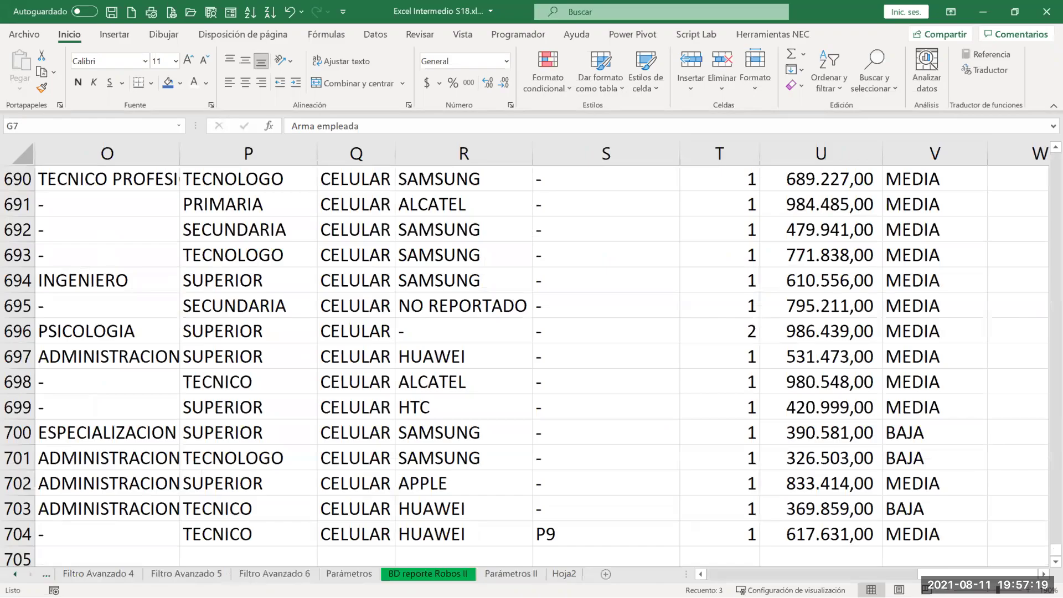
{"action": "left_click", "coordinate": [564, 574]}
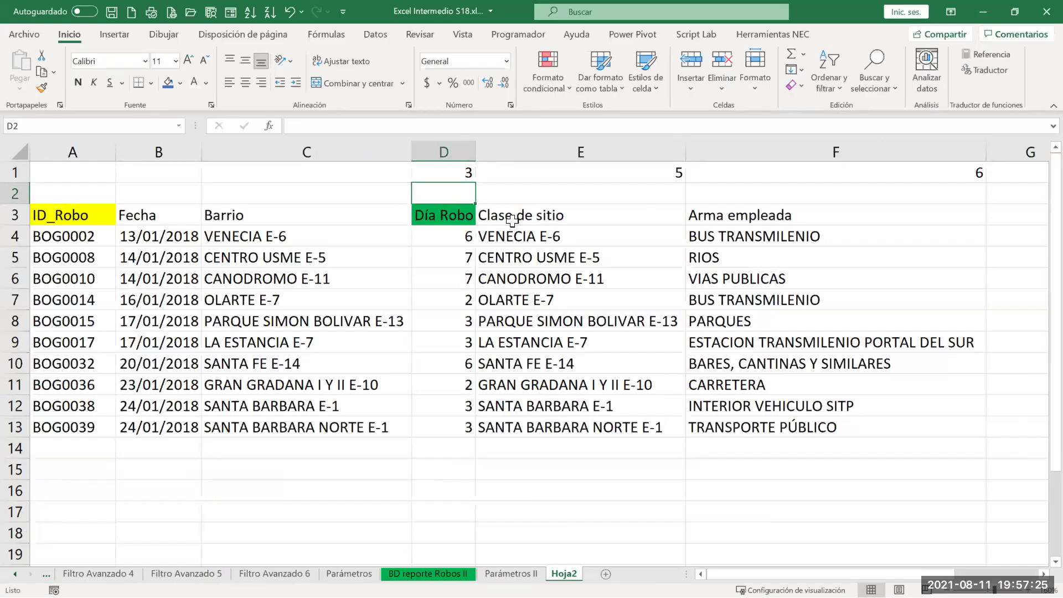
Review the Hoja2 table's ID, date and neighbourhood data against the lookup columns D to F, including the formulas in D4 and E4
{"action": "left_click", "coordinate": [469, 216]}
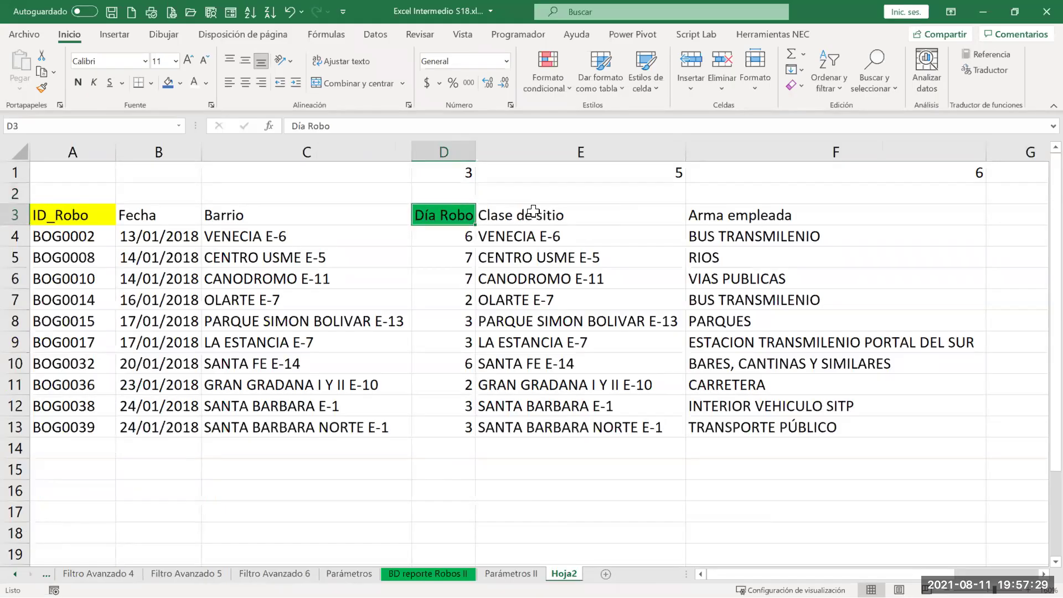
{"action": "left_click", "coordinate": [531, 211]}
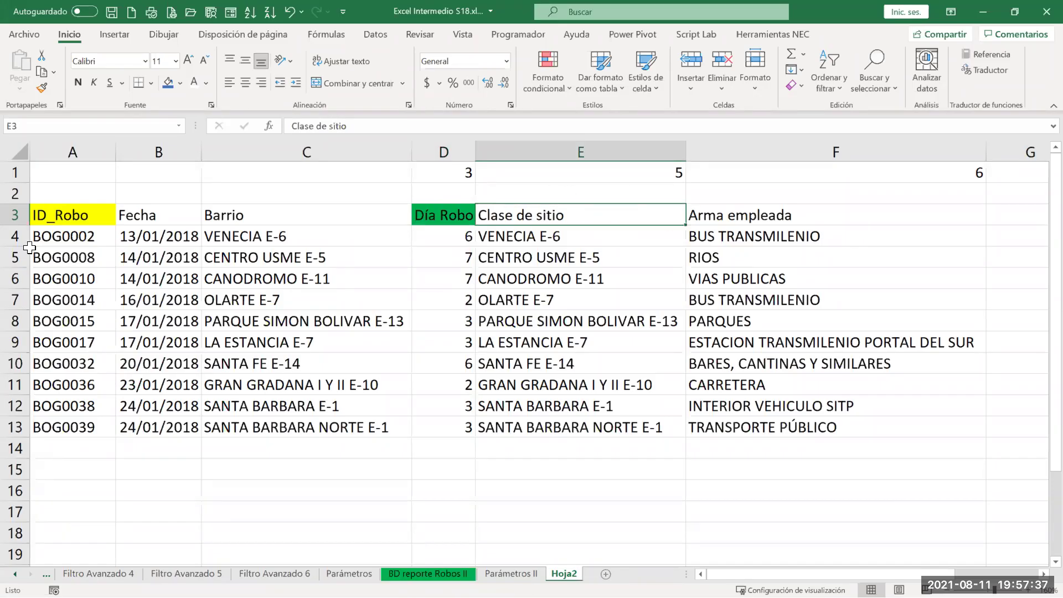
{"action": "left_click_drag", "start_coordinate": [53, 244], "coordinate": [270, 419]}
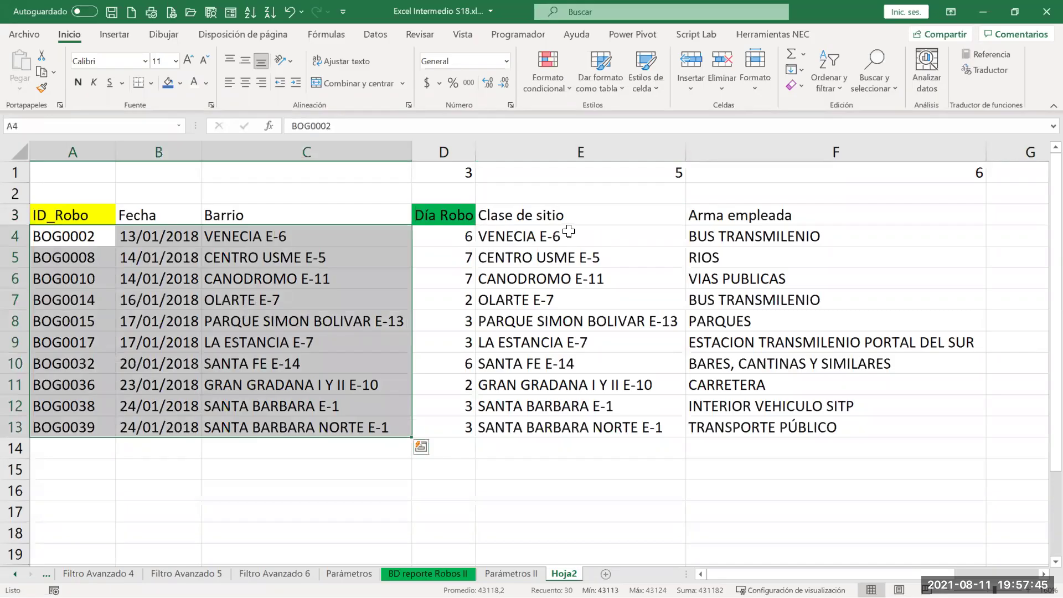
{"action": "left_click", "coordinate": [851, 221]}
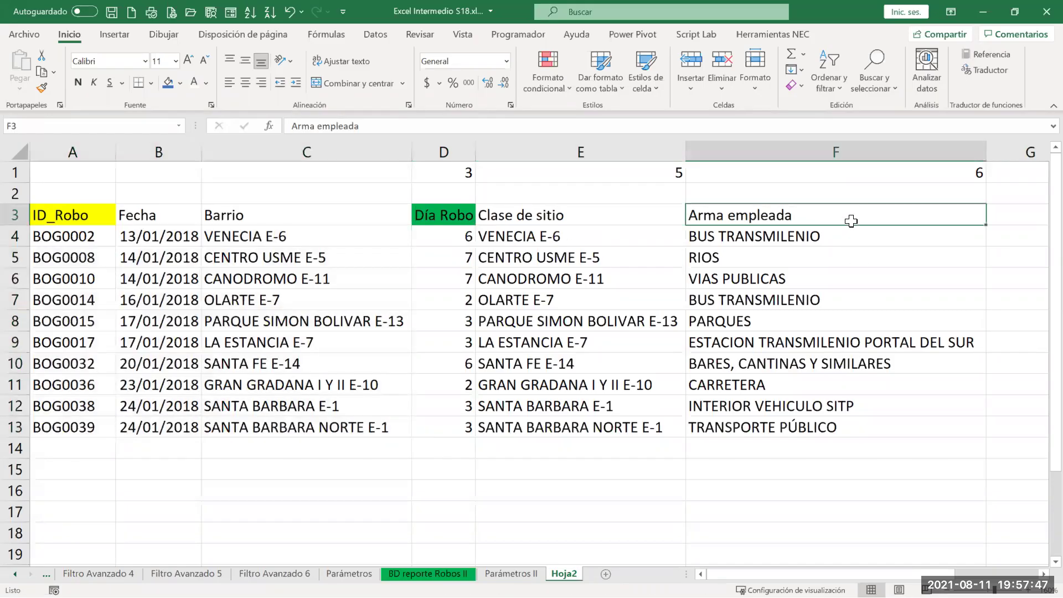
{"action": "left_click", "coordinate": [468, 217]}
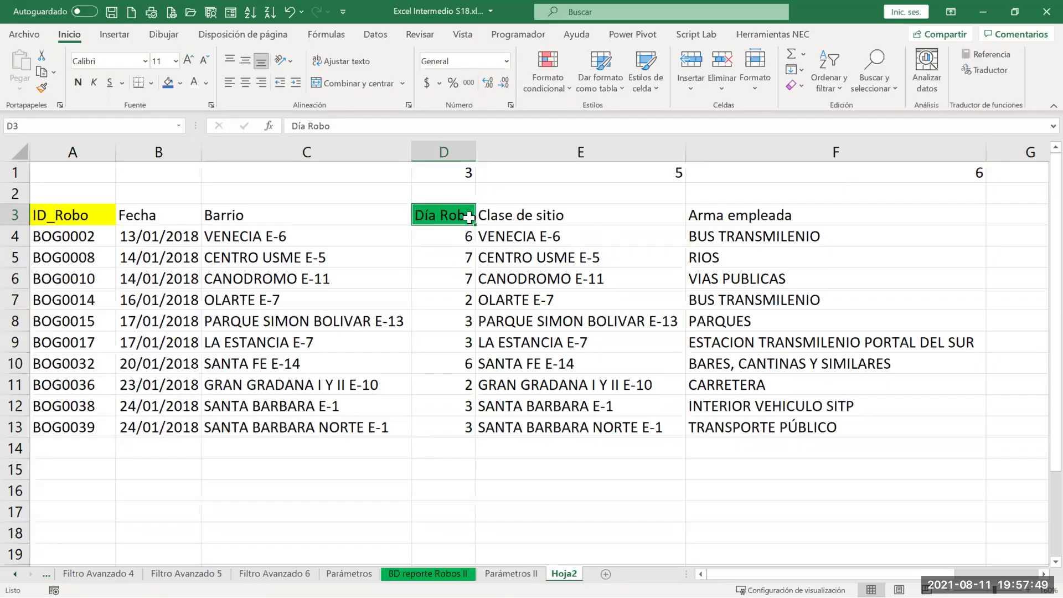
{"action": "left_click", "coordinate": [482, 234]}
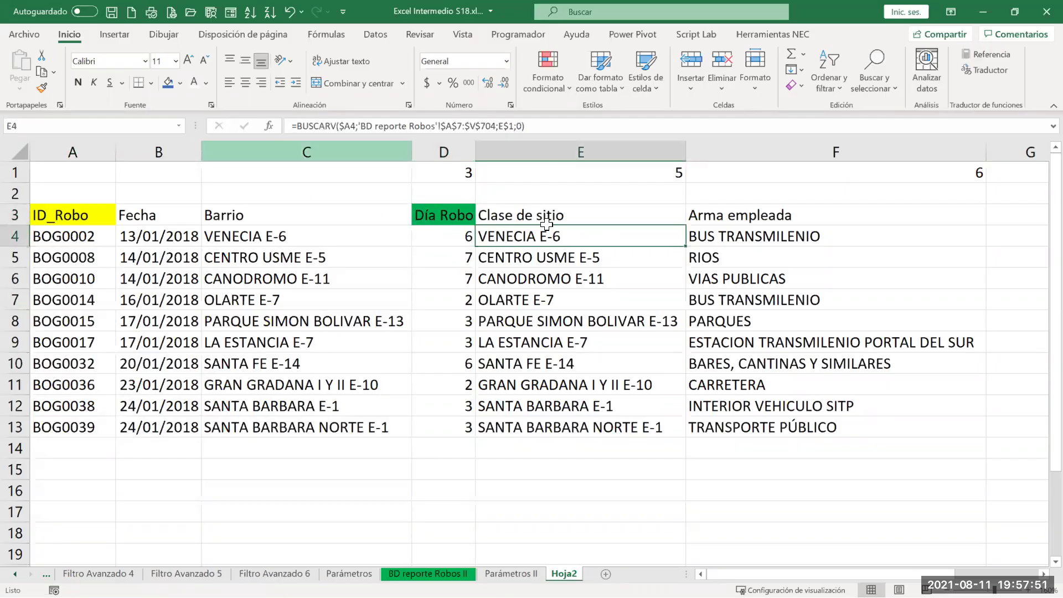
{"action": "left_click", "coordinate": [453, 236]}
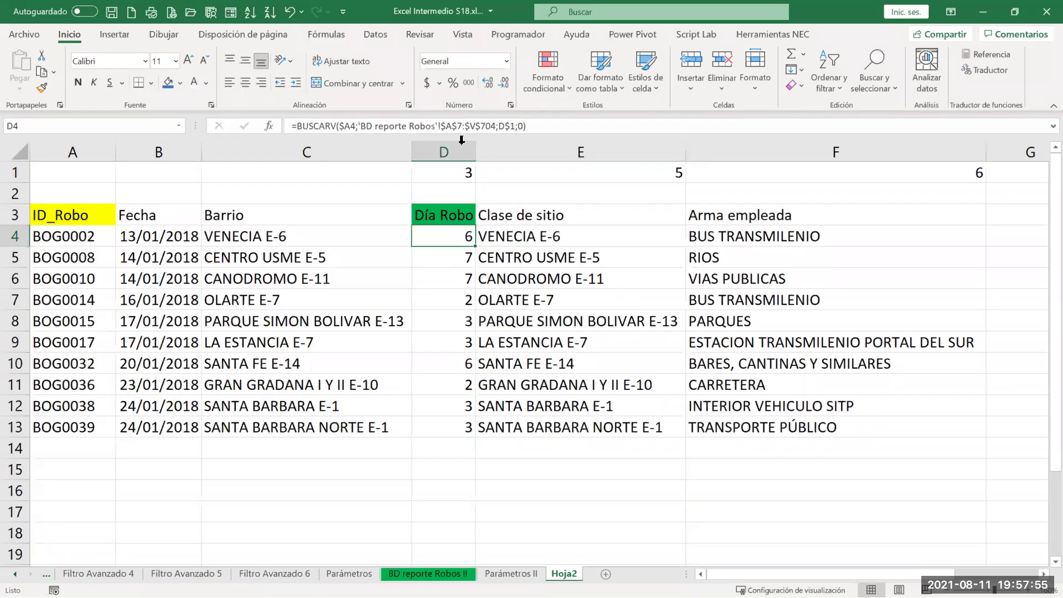
{"action": "left_click_drag", "start_coordinate": [457, 154], "coordinate": [820, 166]}
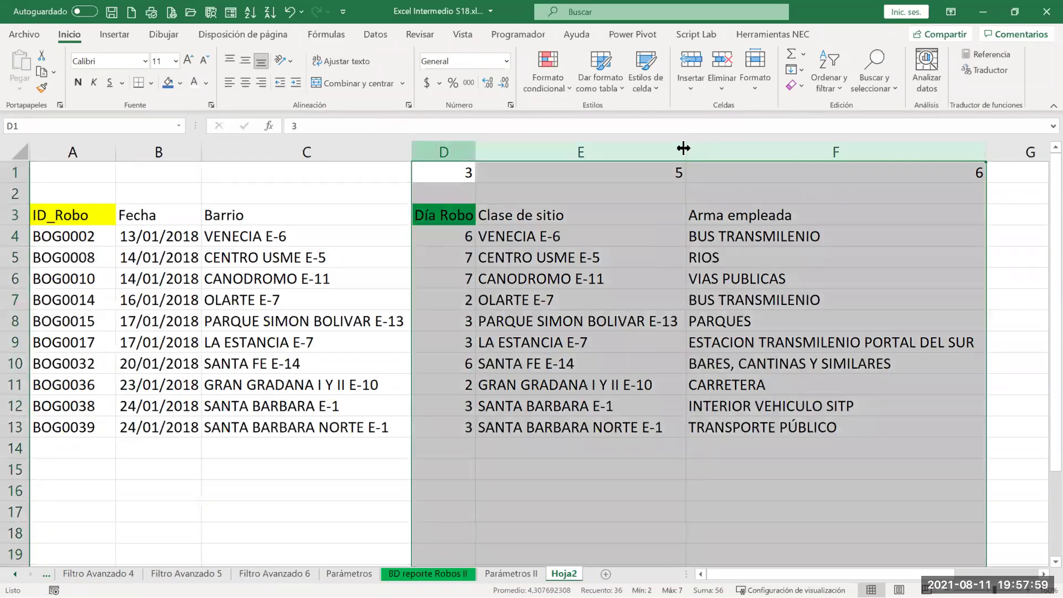
{"action": "left_click", "coordinate": [551, 236]}
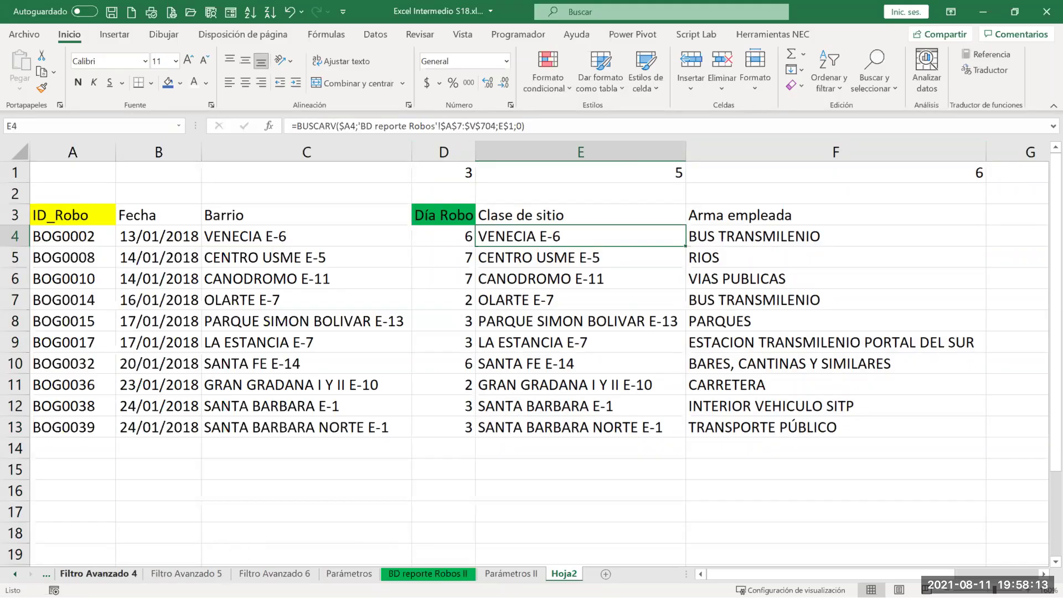
{"action": "left_click_drag", "start_coordinate": [448, 241], "coordinate": [445, 429]}
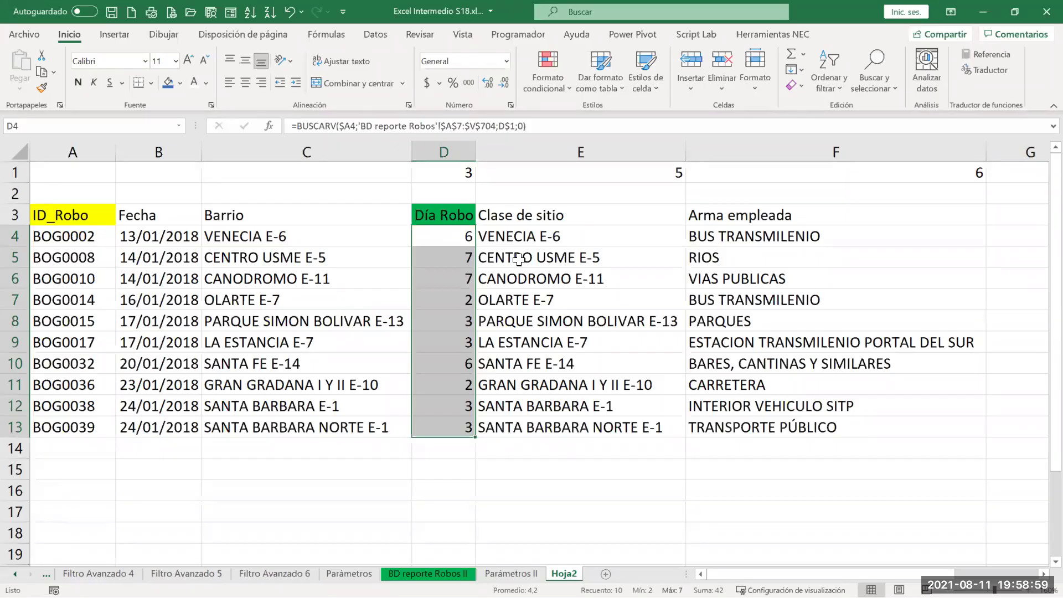
{"action": "left_click", "coordinate": [540, 234]}
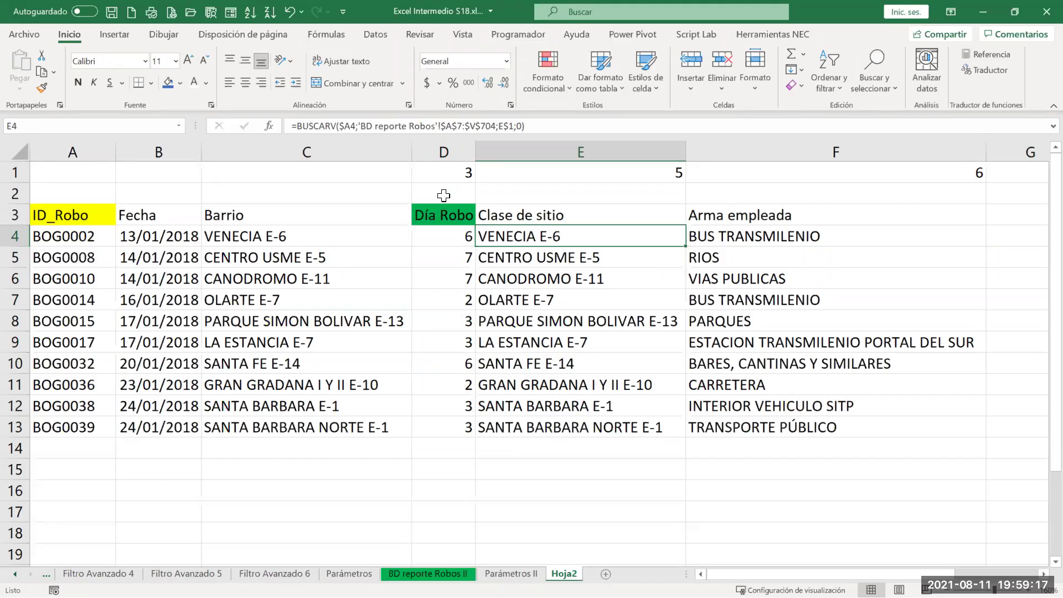
{"action": "left_click_drag", "start_coordinate": [451, 147], "coordinate": [496, 156]}
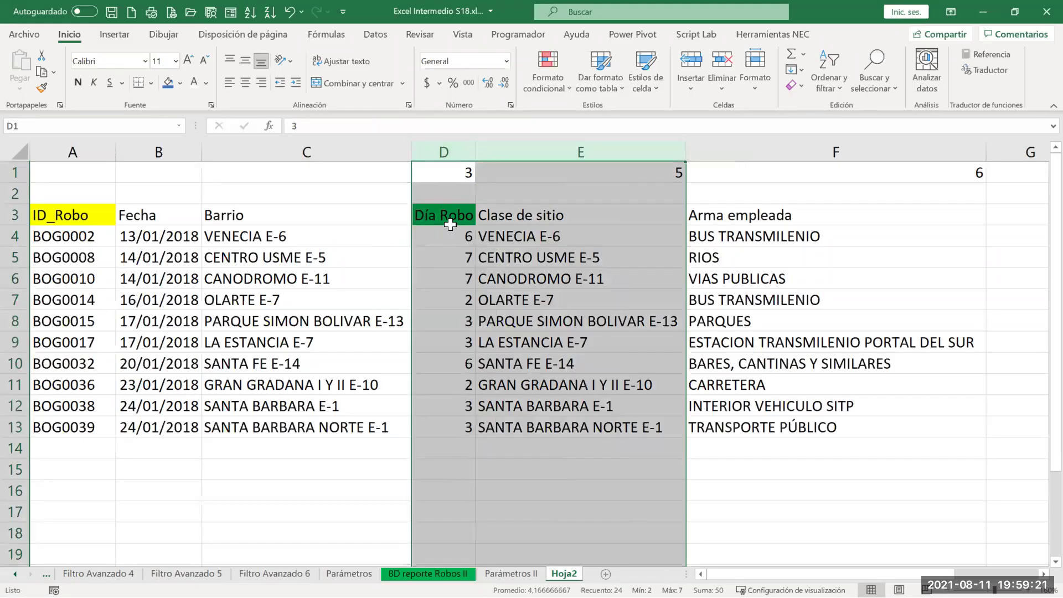
{"action": "left_click", "coordinate": [506, 241]}
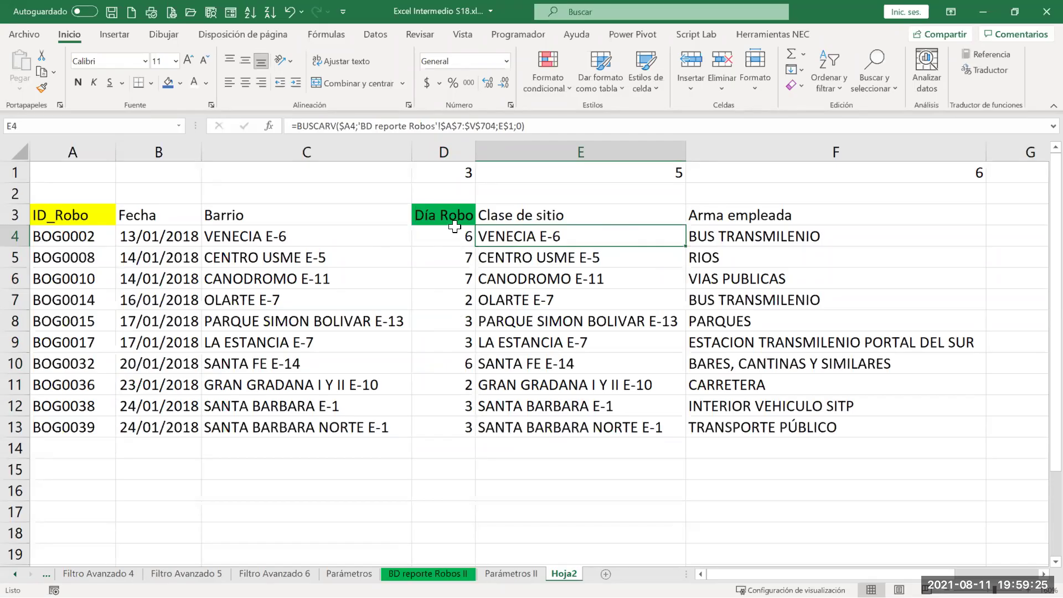
{"action": "left_click_drag", "start_coordinate": [454, 234], "coordinate": [503, 415]}
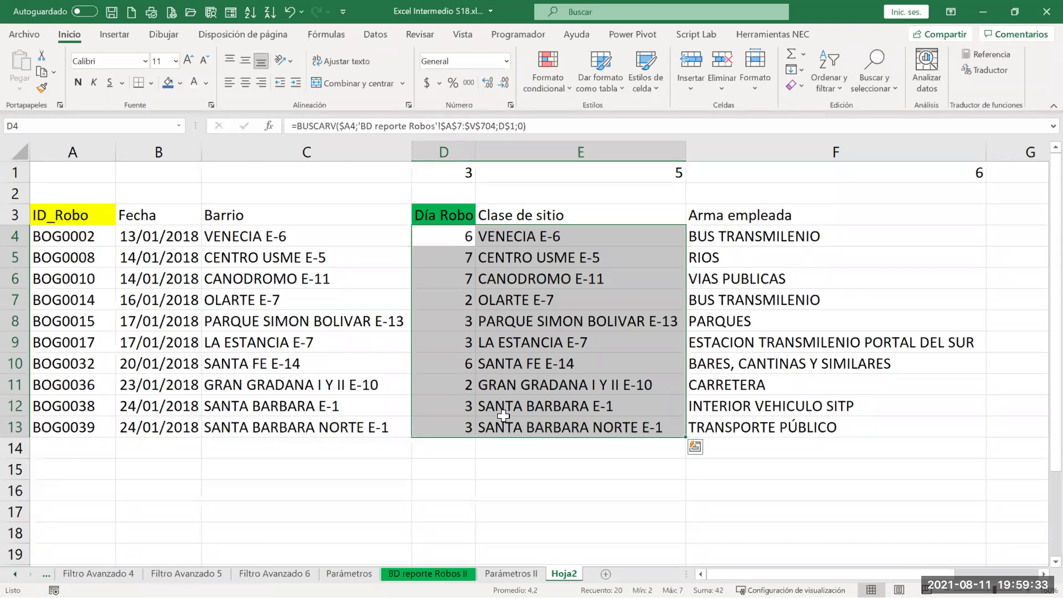
Examine the layout of the MARCA, Sexo and Móvil Agresor/Victima code tables on the Parámetros II sheet
{"action": "left_click", "coordinate": [512, 573]}
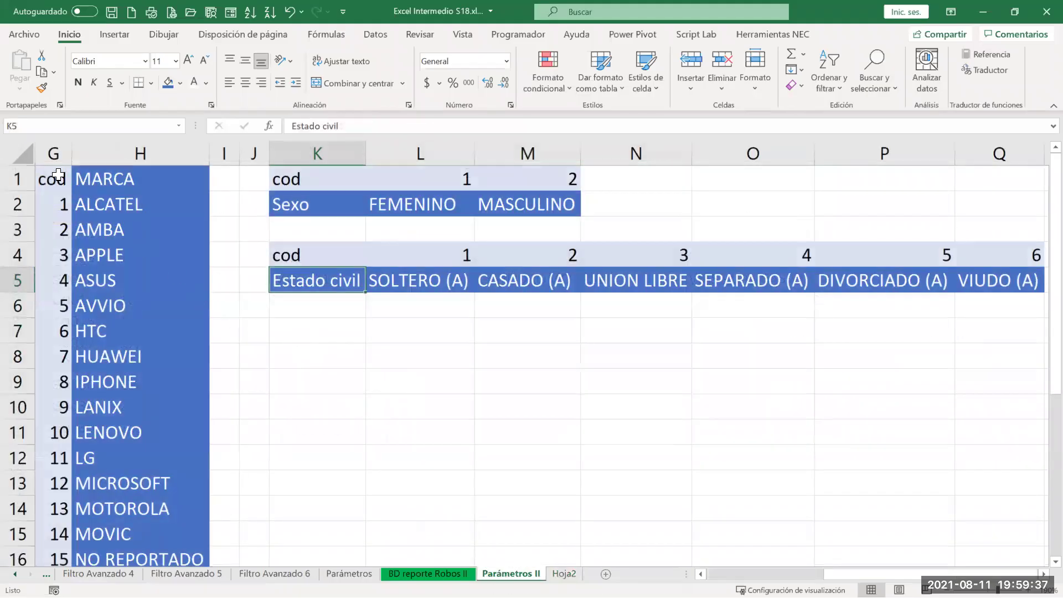
{"action": "left_click_drag", "start_coordinate": [58, 175], "coordinate": [139, 180]}
{"action": "left_click", "coordinate": [292, 203]}
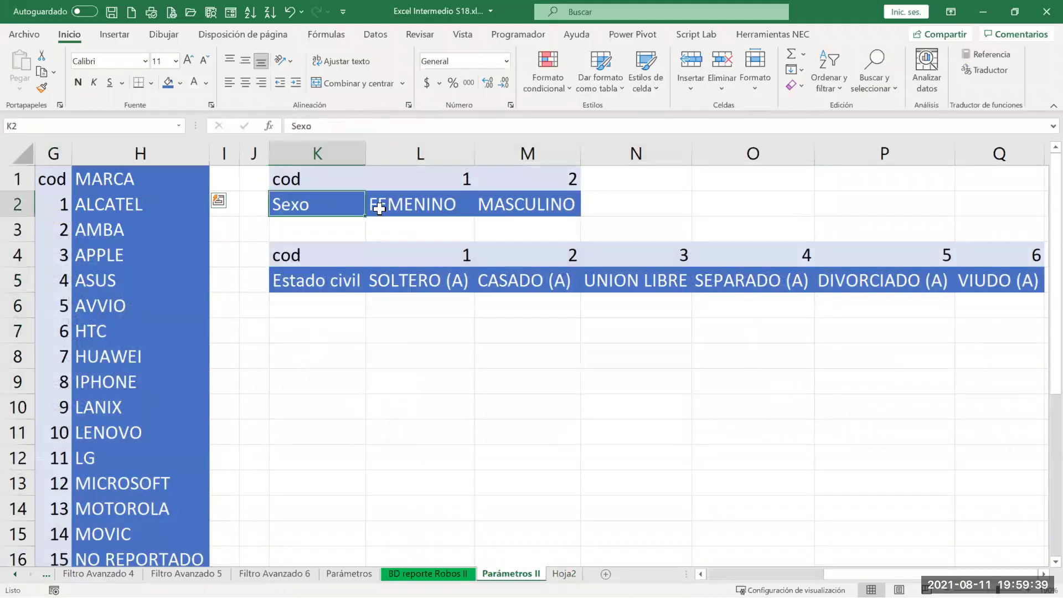
{"action": "left_click_drag", "start_coordinate": [291, 203], "coordinate": [379, 208]}
{"action": "scroll", "coordinate": [154, 279], "scroll_direction": "left", "scroll_amount": 3}
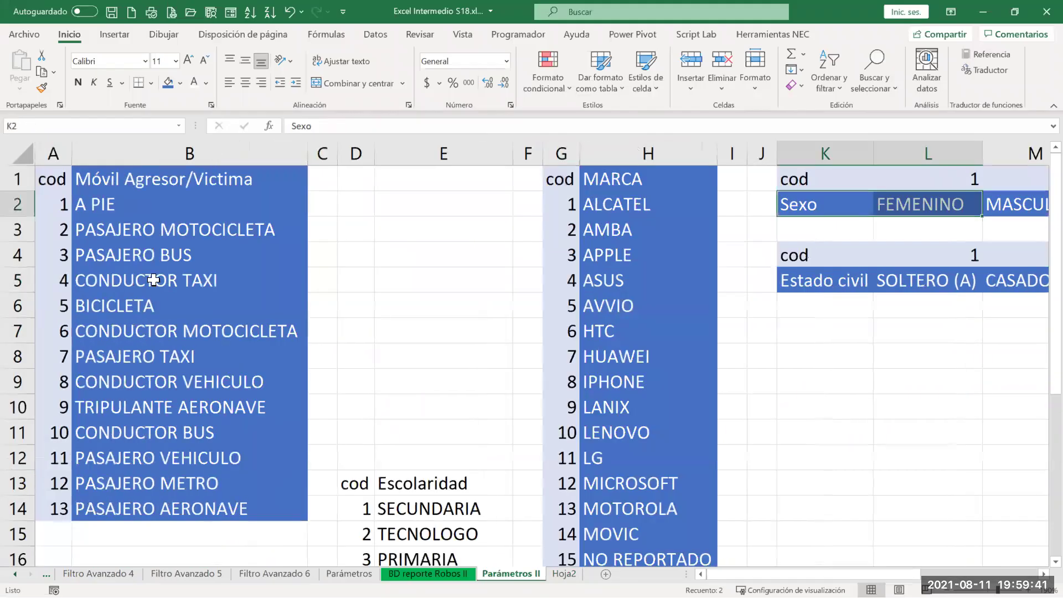
{"action": "left_click", "coordinate": [94, 227]}
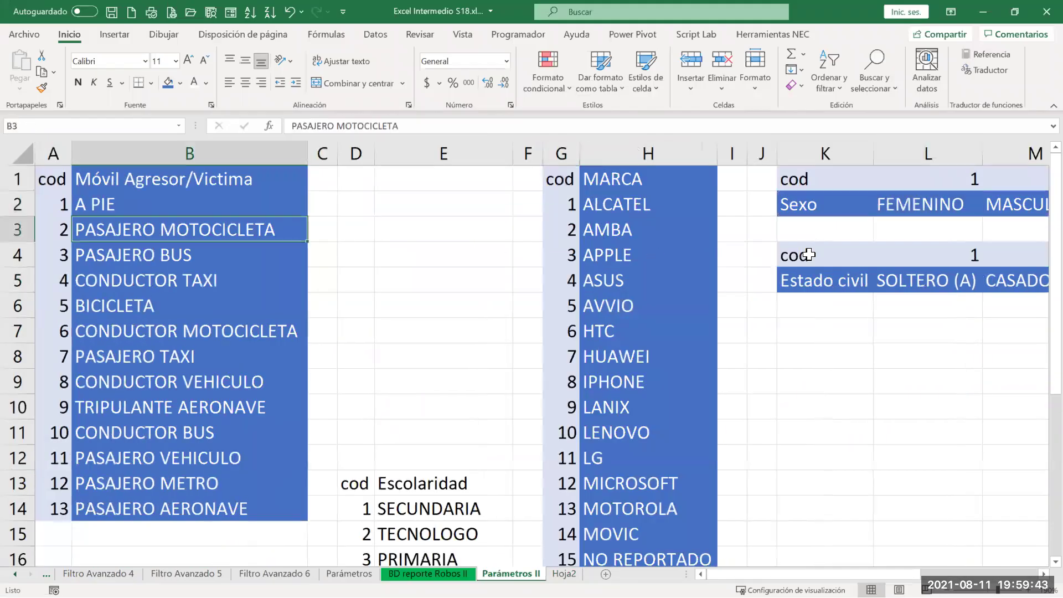